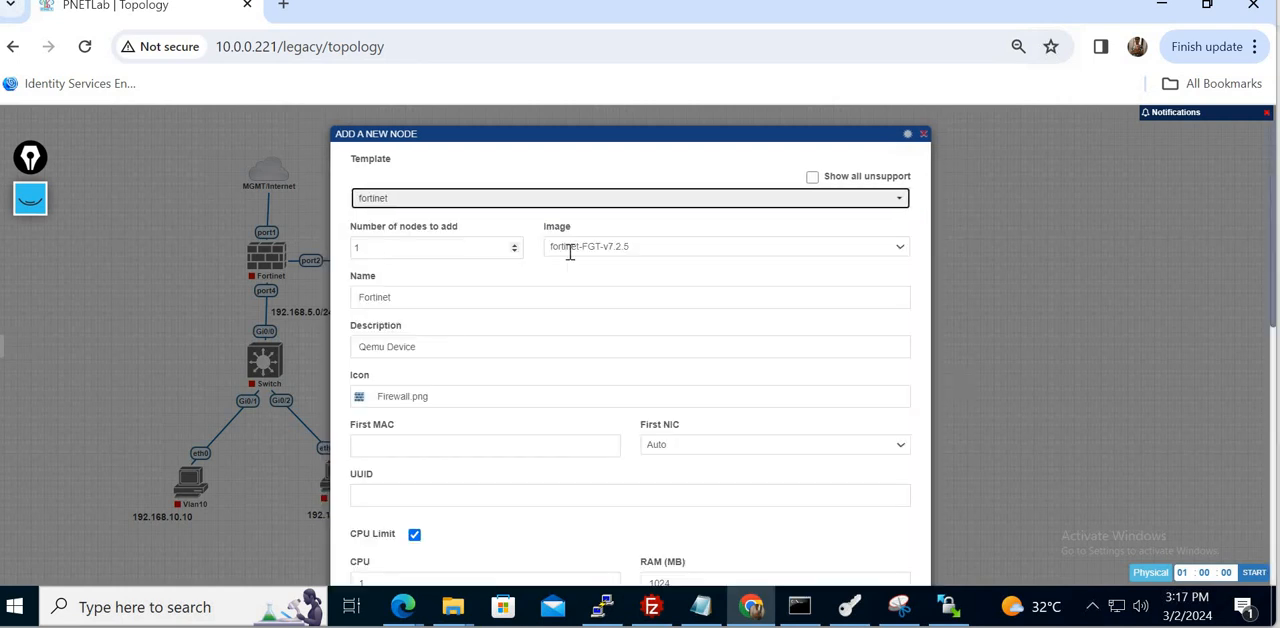
pyautogui.click(703, 249)
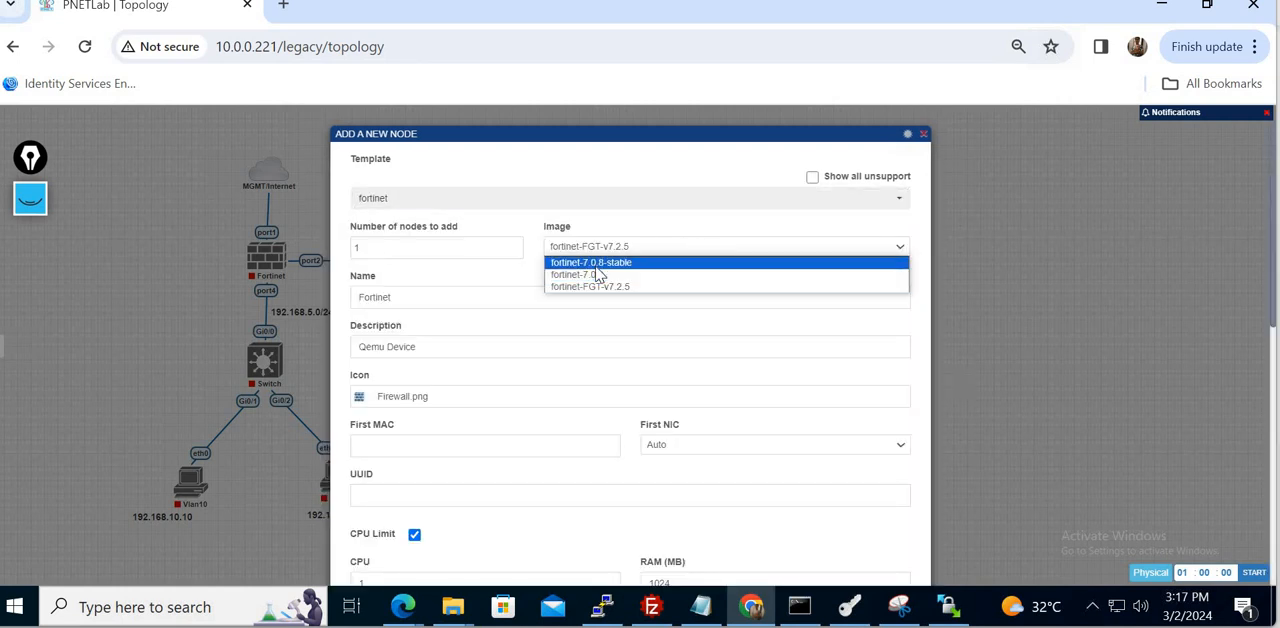
pyautogui.click(605, 263)
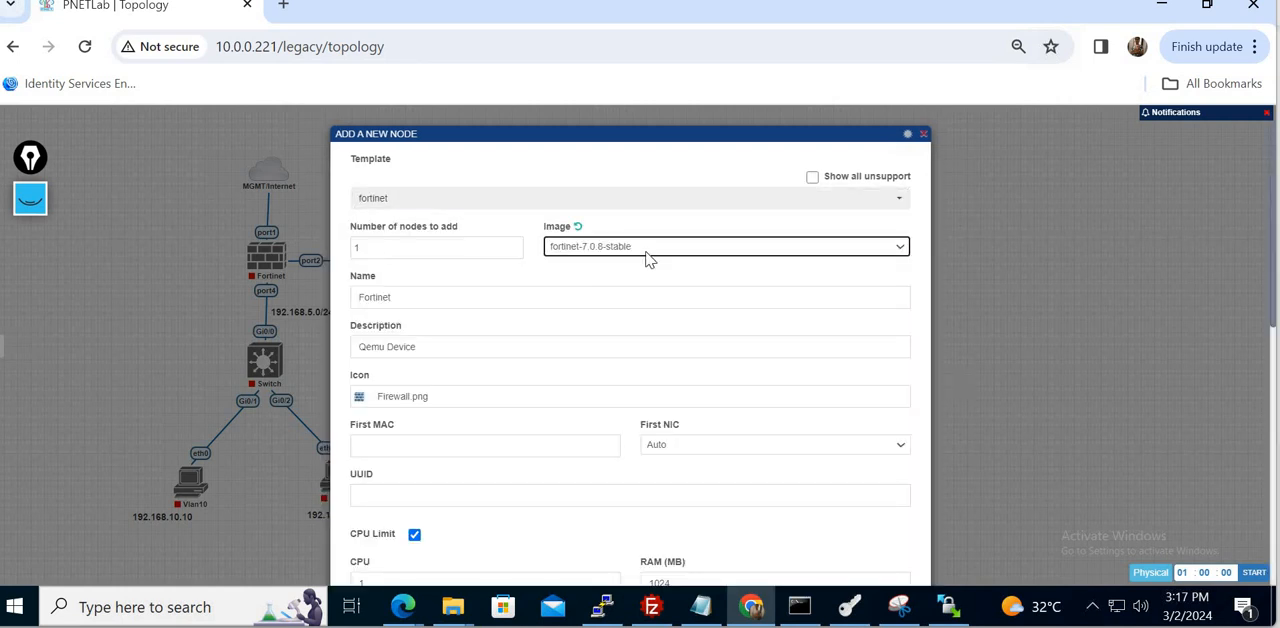
pyautogui.click(923, 134)
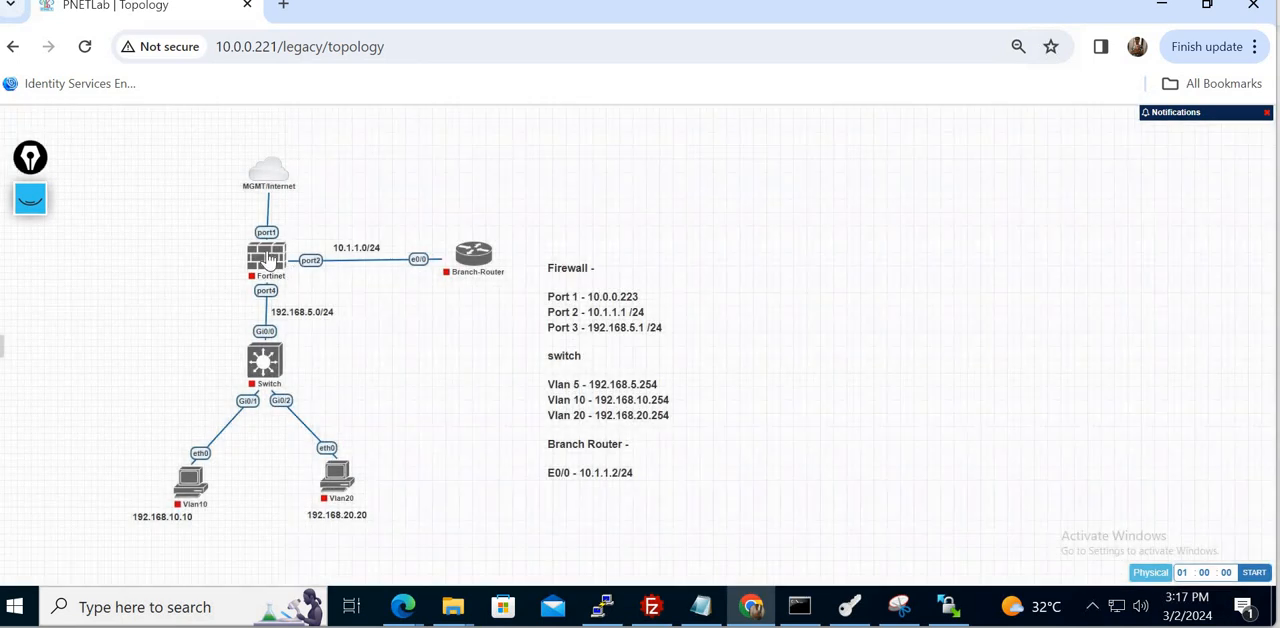
# - Check which image the existing Fortinet firewall node uses in its node settings
pyautogui.rightClick(268, 256)
pyautogui.click(315, 488)
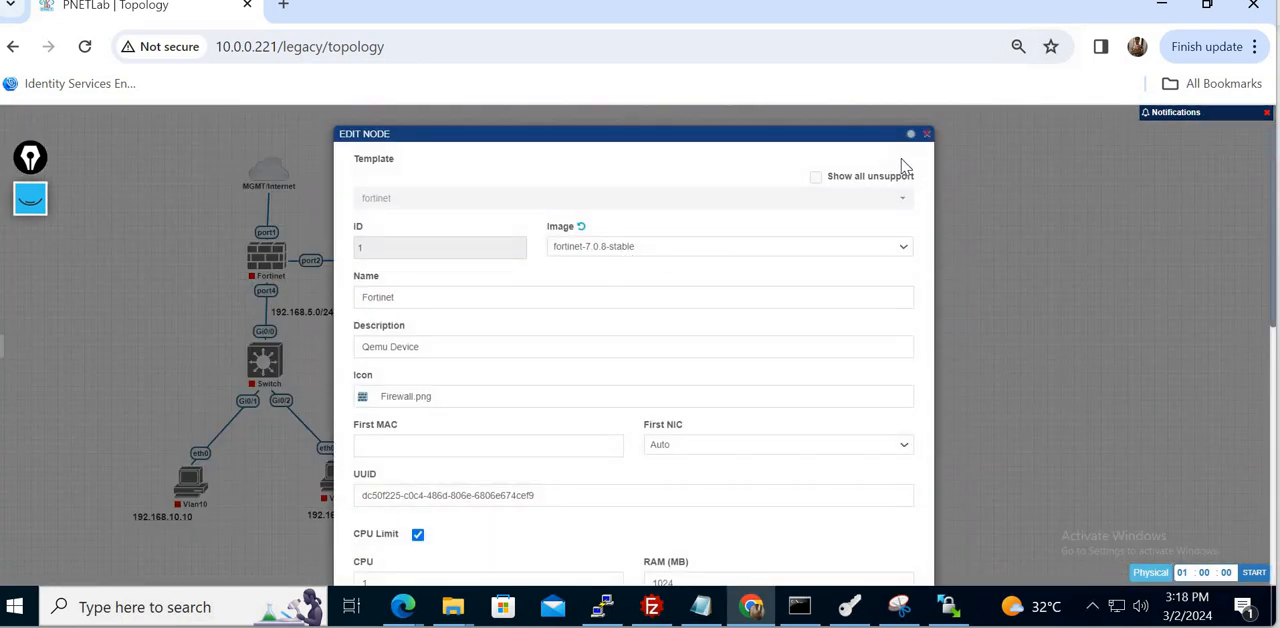
pyautogui.click(927, 135)
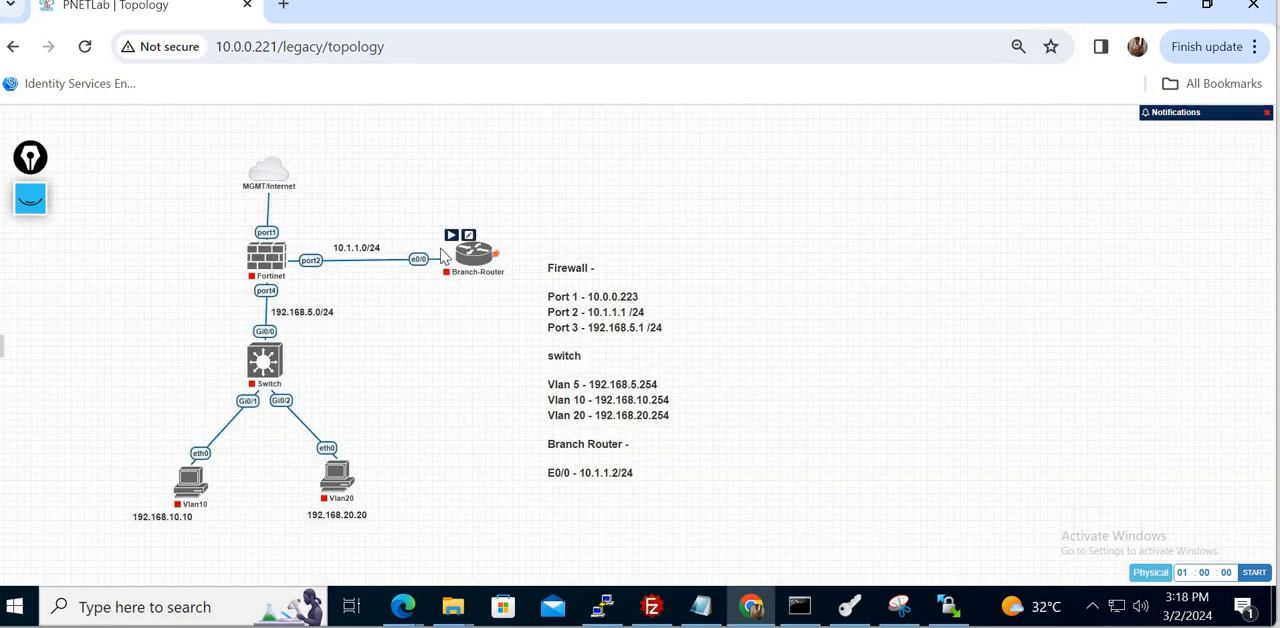
# - Add one fortinet node with the fortinet-7.0.8-stable image in the empty area beside the existing topology
pyautogui.rightClick(884, 233)
pyautogui.click(920, 258)
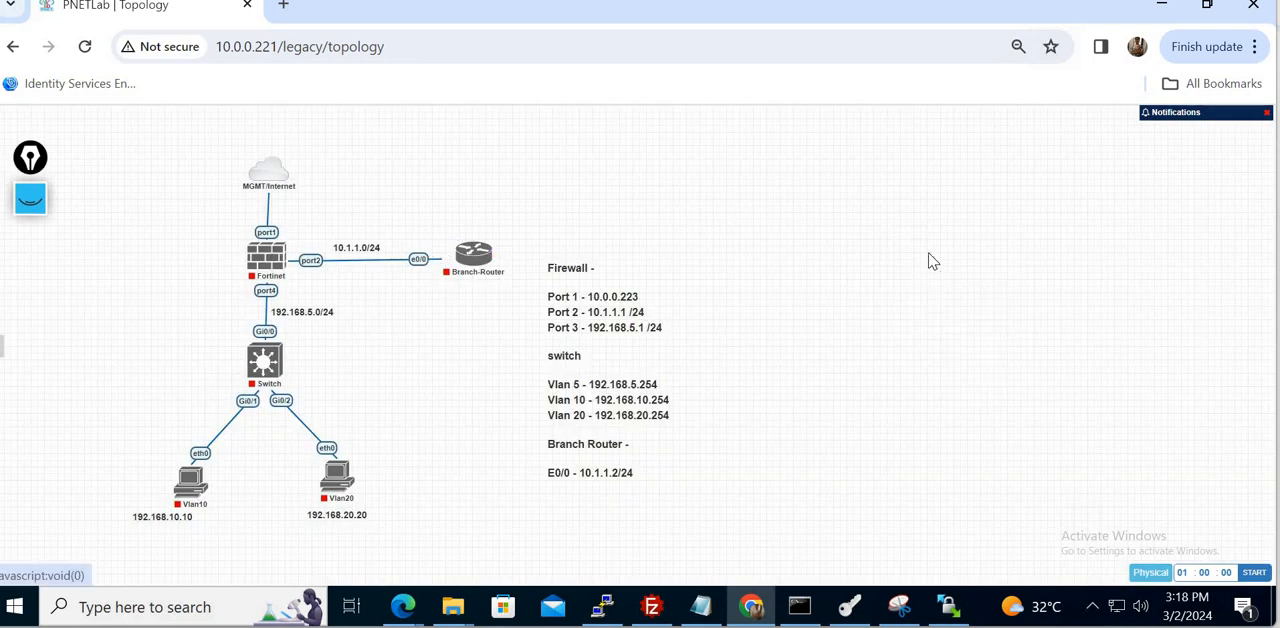
pyautogui.click(430, 443)
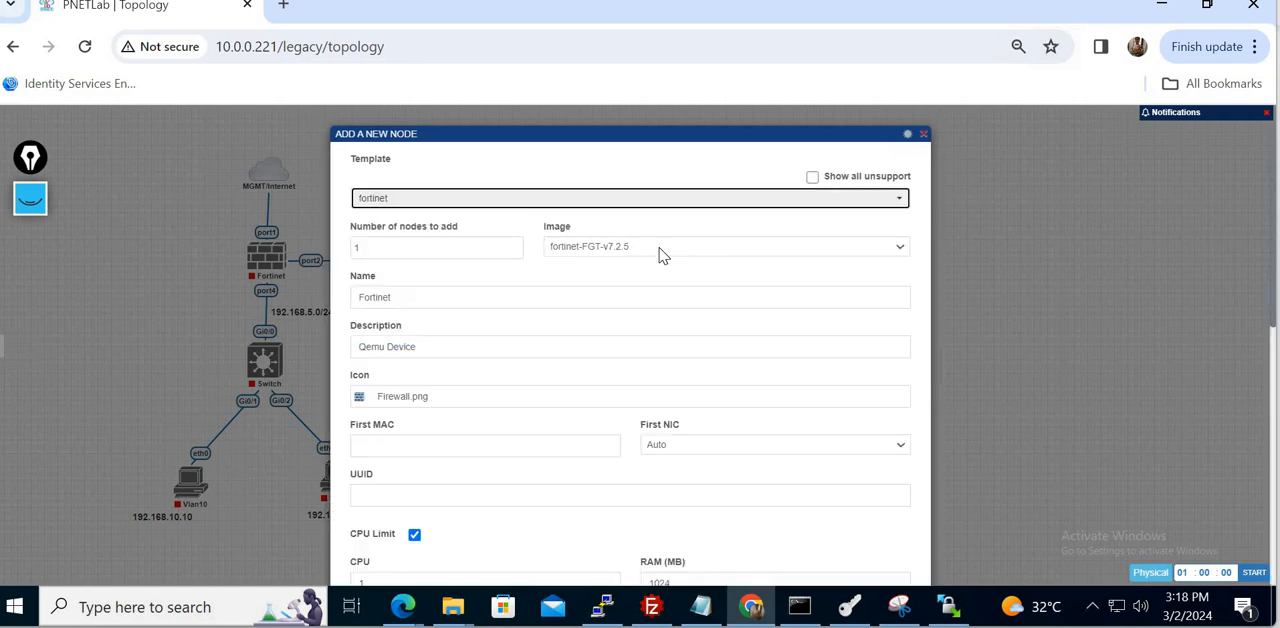
pyautogui.click(736, 250)
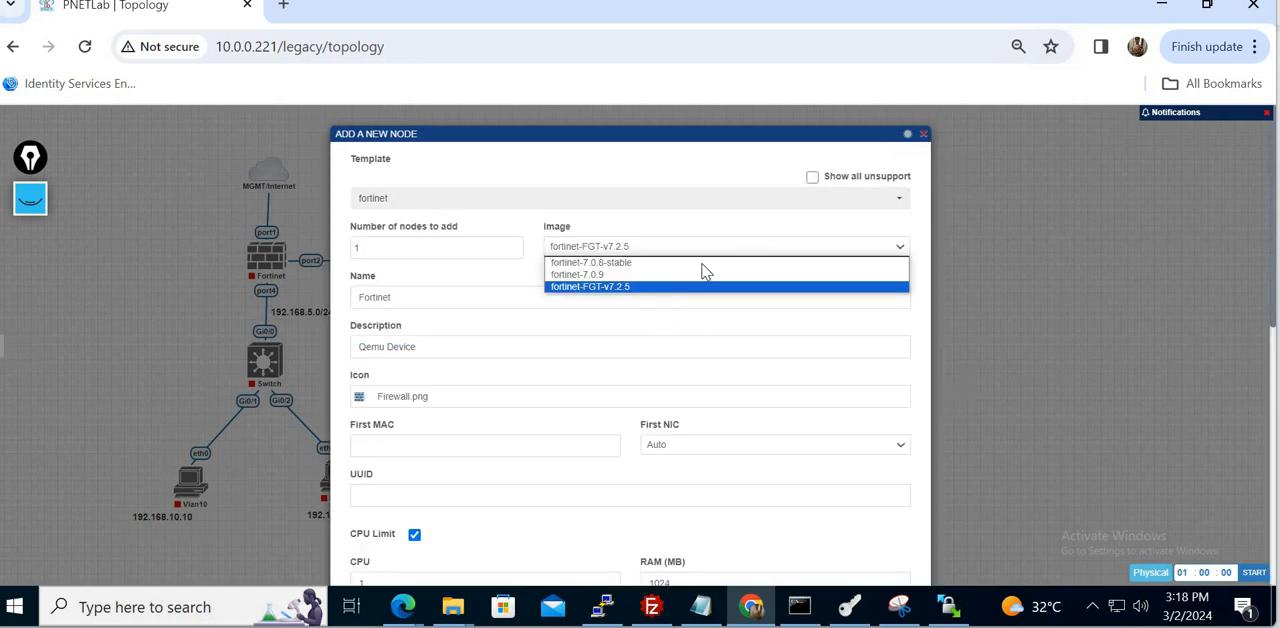
pyautogui.click(643, 262)
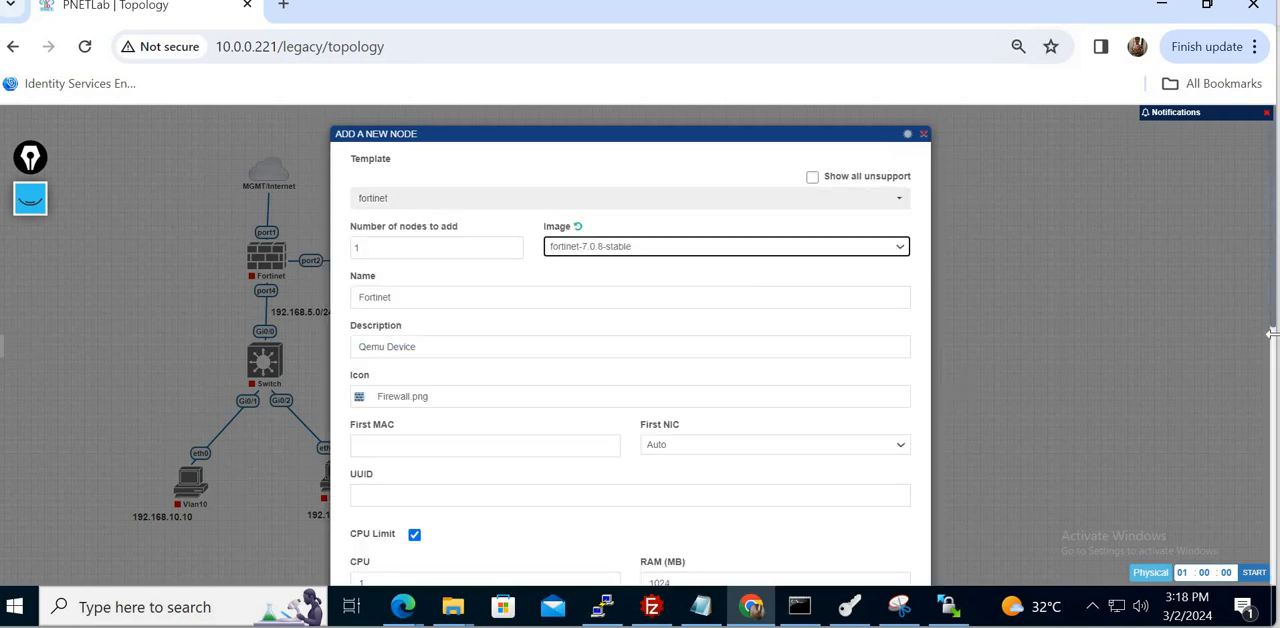
pyautogui.moveTo(1273, 333); pyautogui.dragTo(1277, 597)
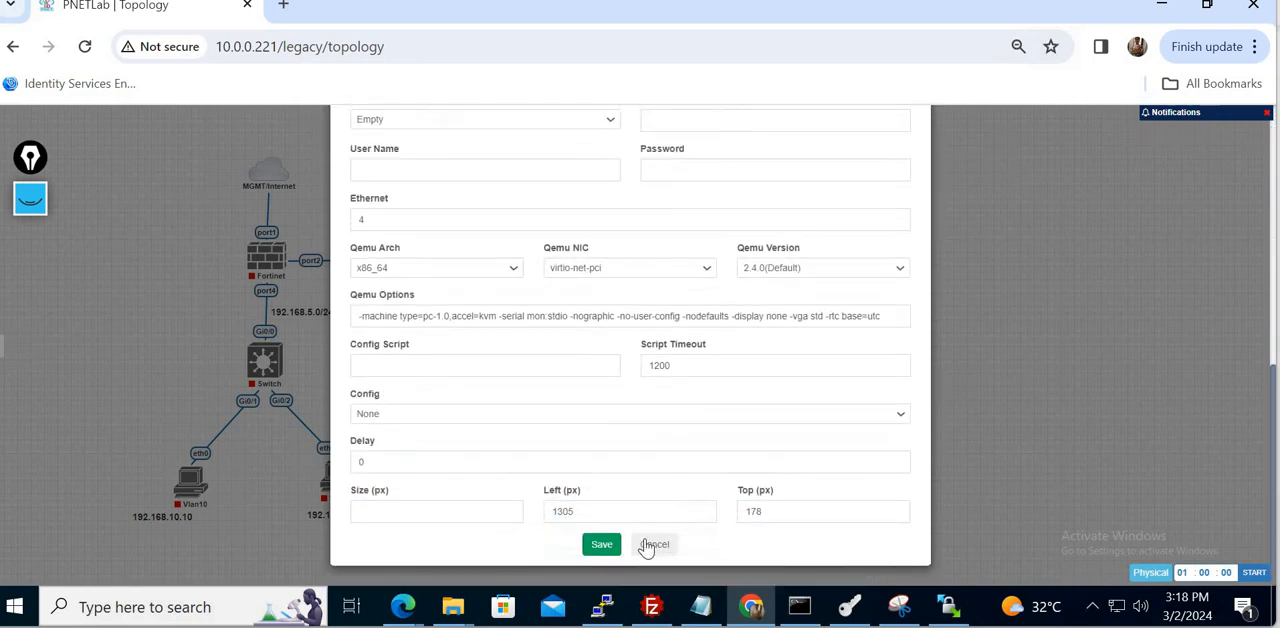
pyautogui.click(604, 546)
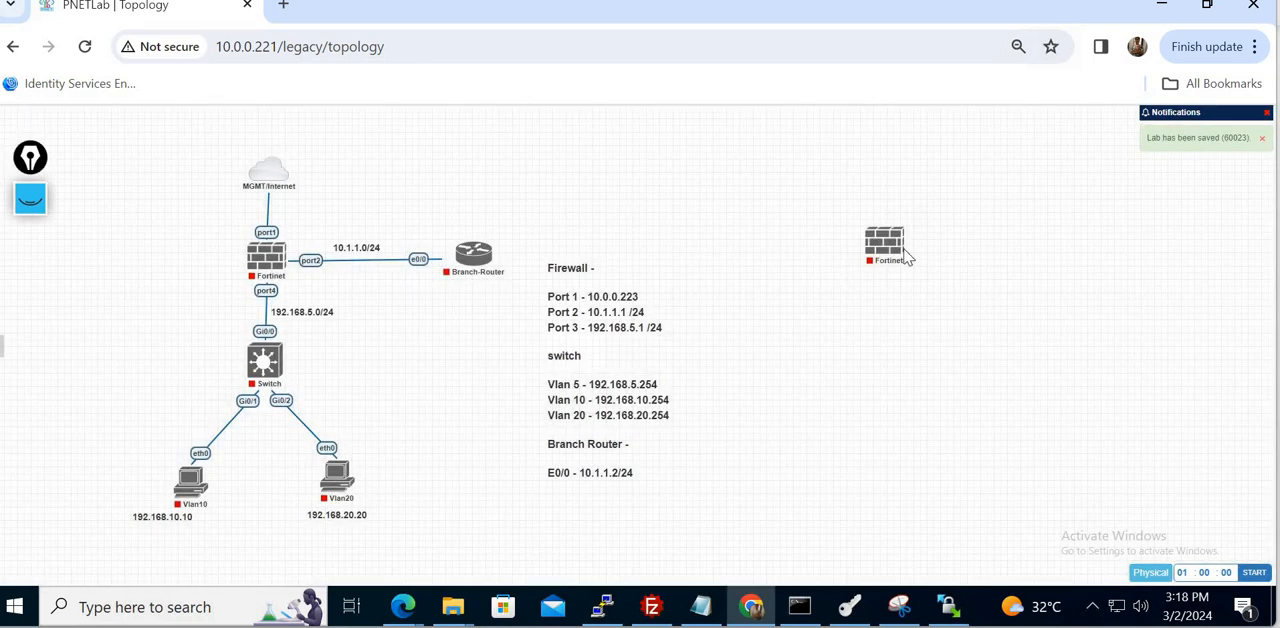
# - Add a Cisco IOL router with the i86bi_LinuxL3-AdvEnterpriseK9-M2_157_3_May_2018.bin image and place it to the right of the new Fortinet node
pyautogui.rightClick(880, 394)
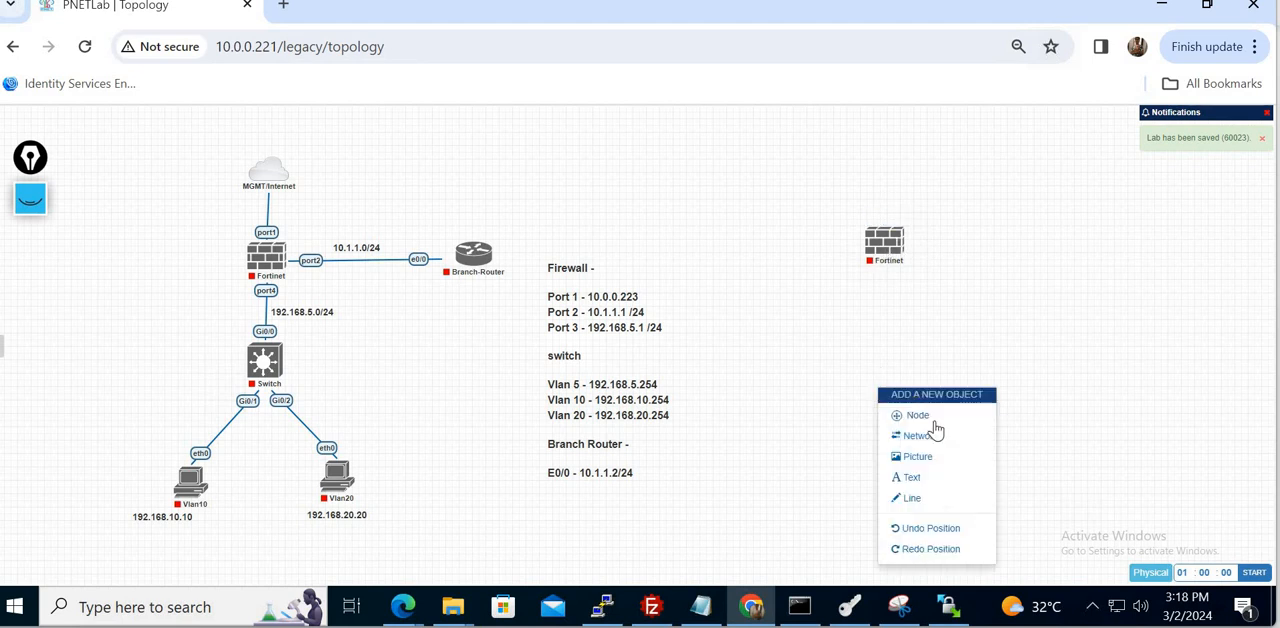
pyautogui.click(938, 428)
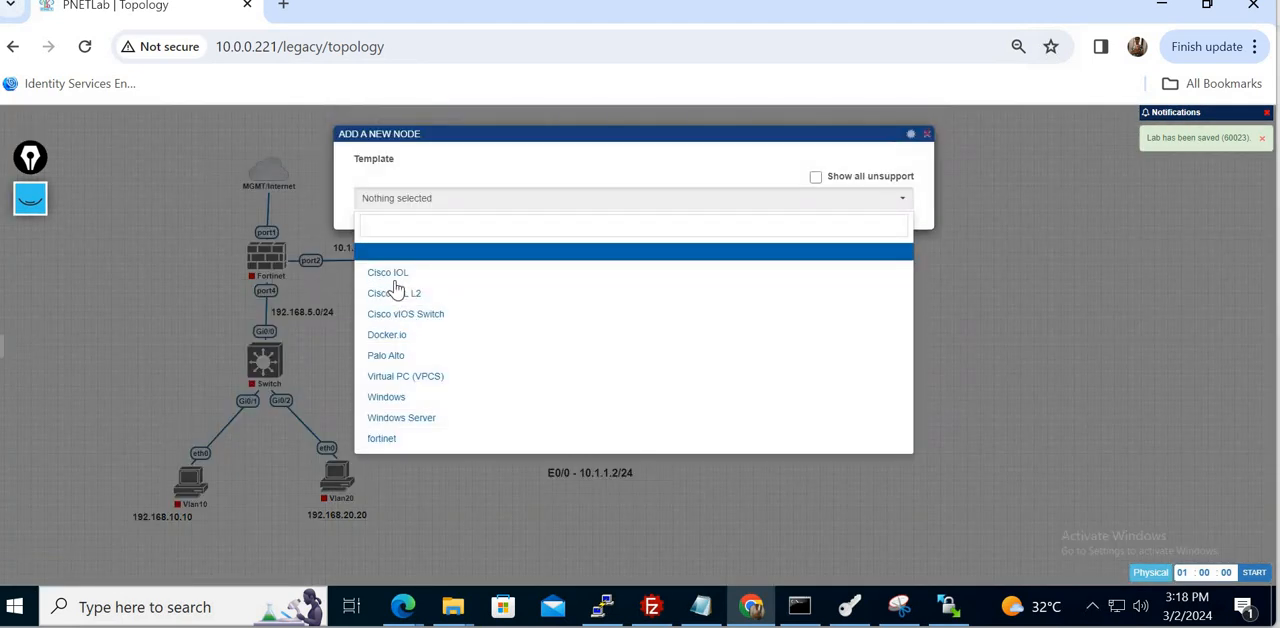
pyautogui.click(388, 273)
pyautogui.click(678, 249)
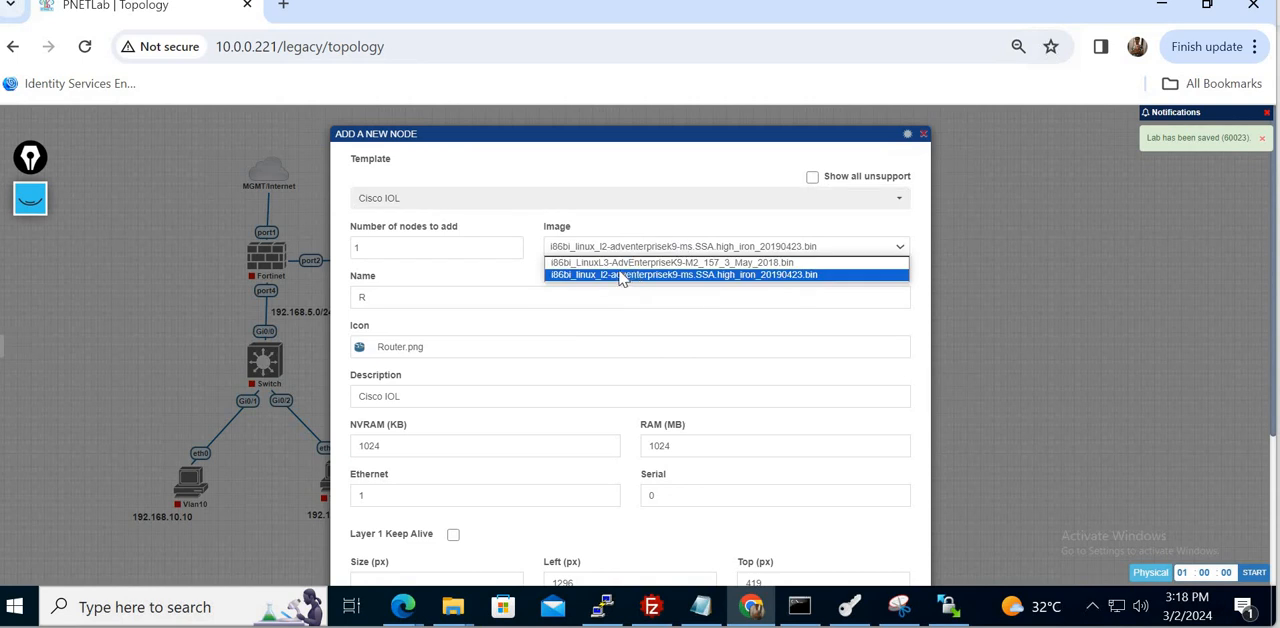
pyautogui.click(610, 271)
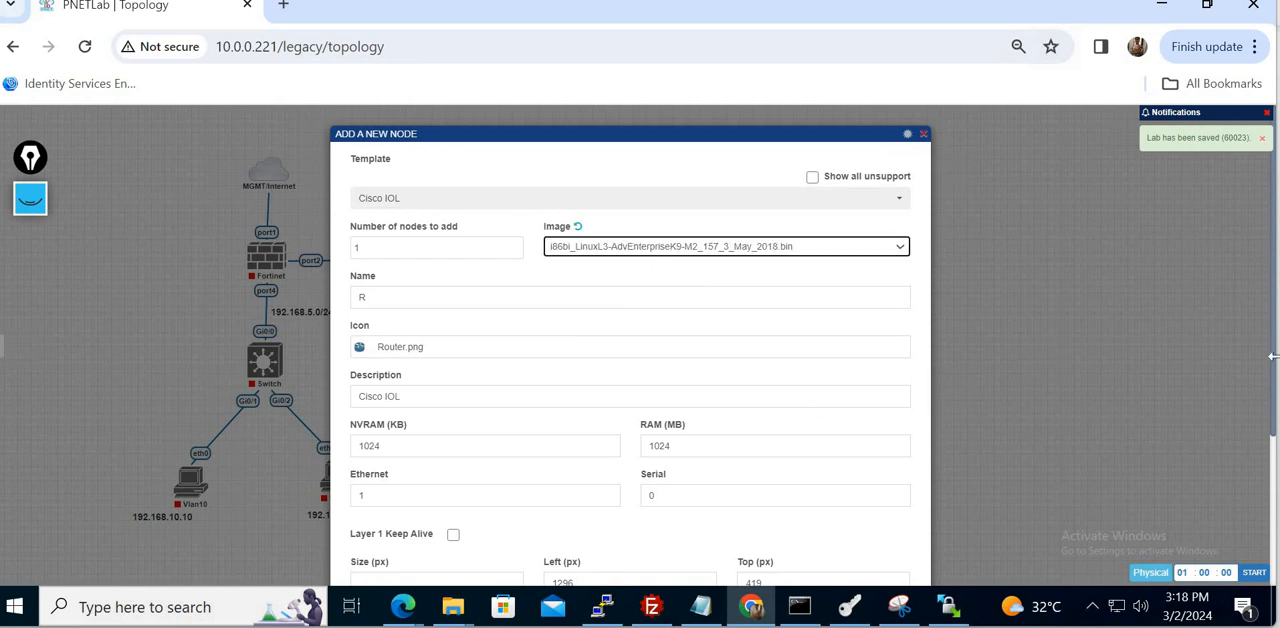
pyautogui.scroll(-2, 1273, 398)
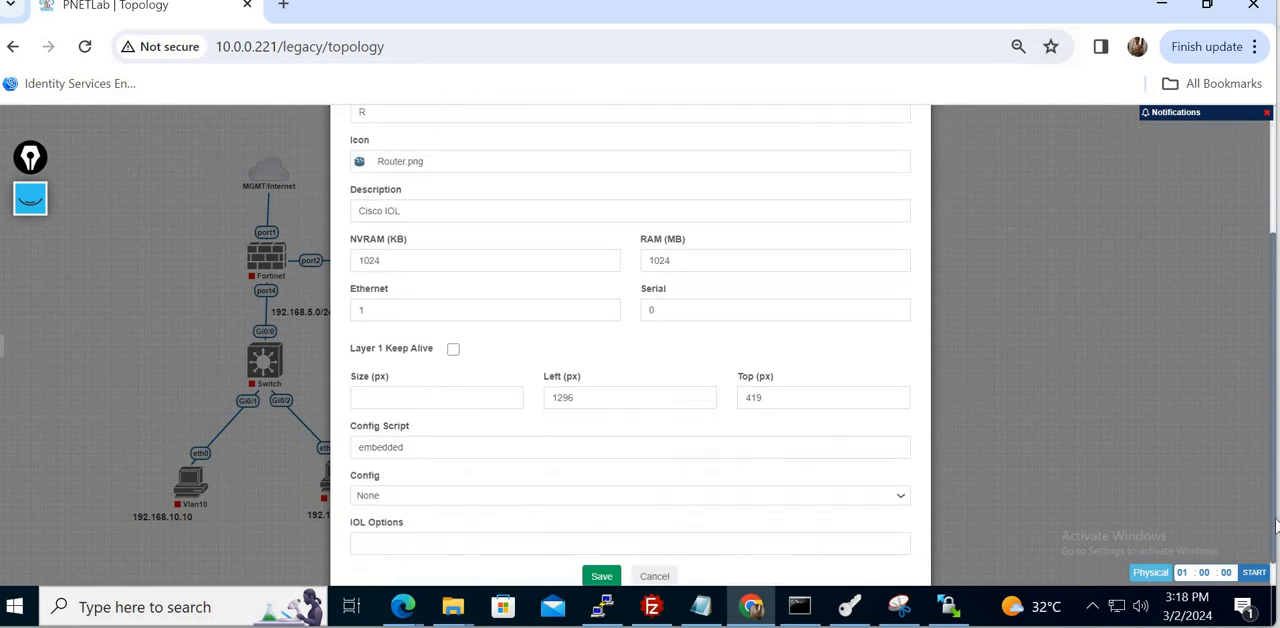
pyautogui.click(600, 572)
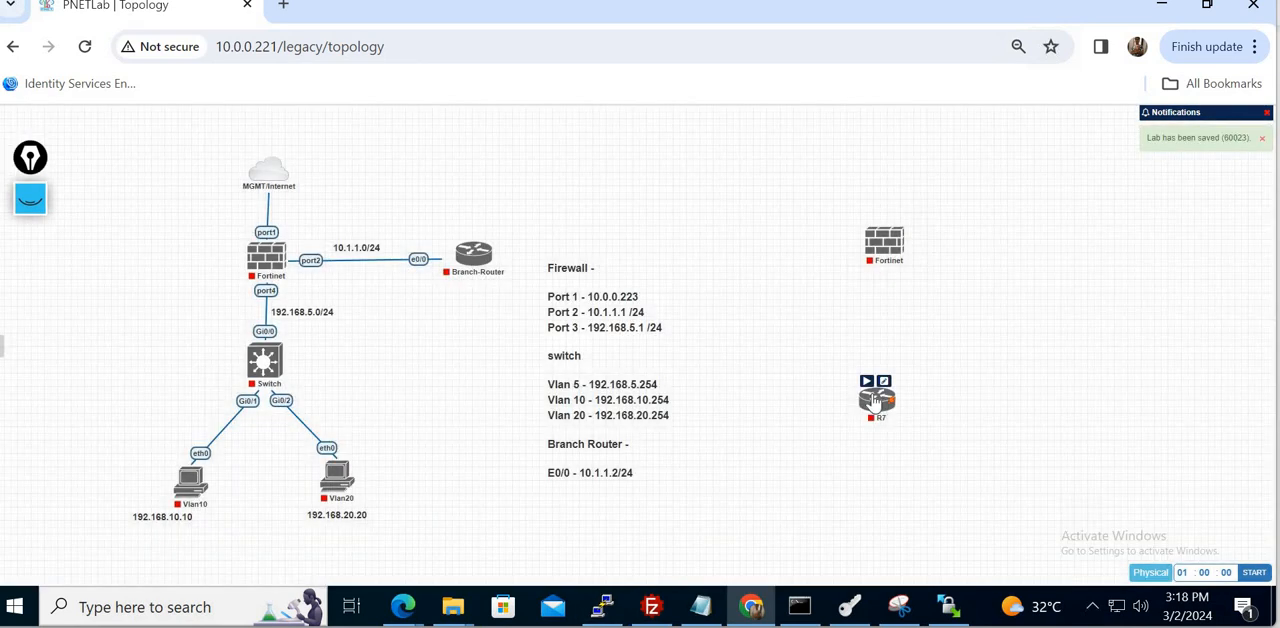
pyautogui.moveTo(877, 398); pyautogui.dragTo(1030, 240)
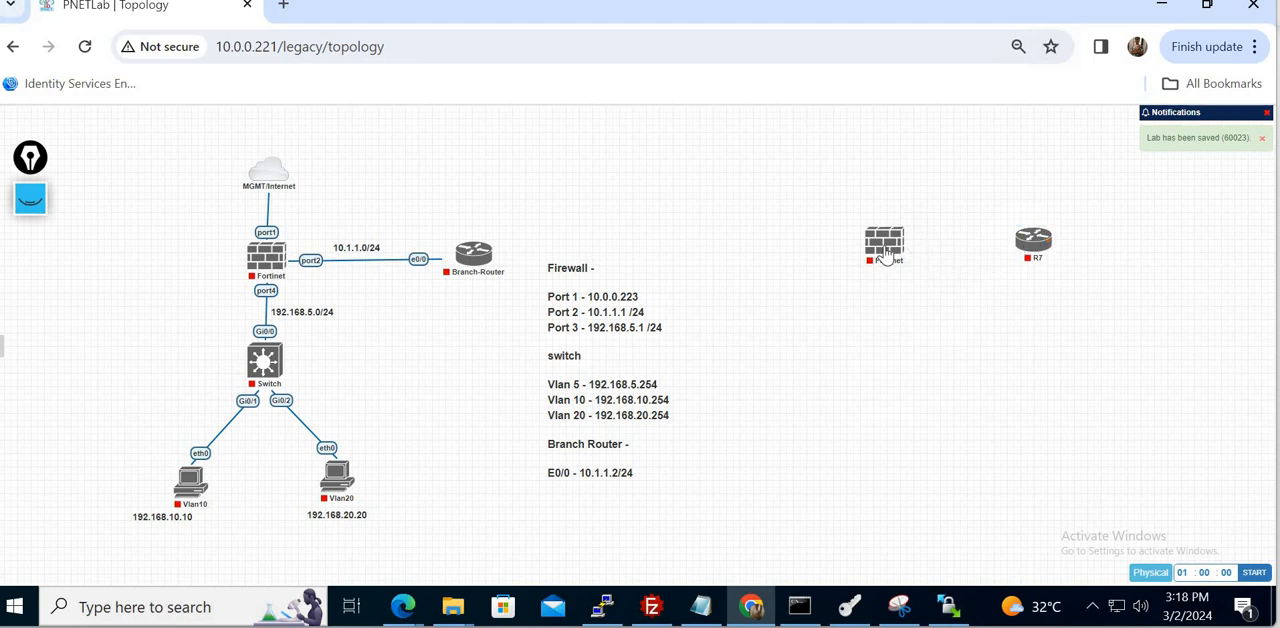
# - Rename the new router node R7 as Branch_Router and save its settings
pyautogui.rightClick(887, 250)
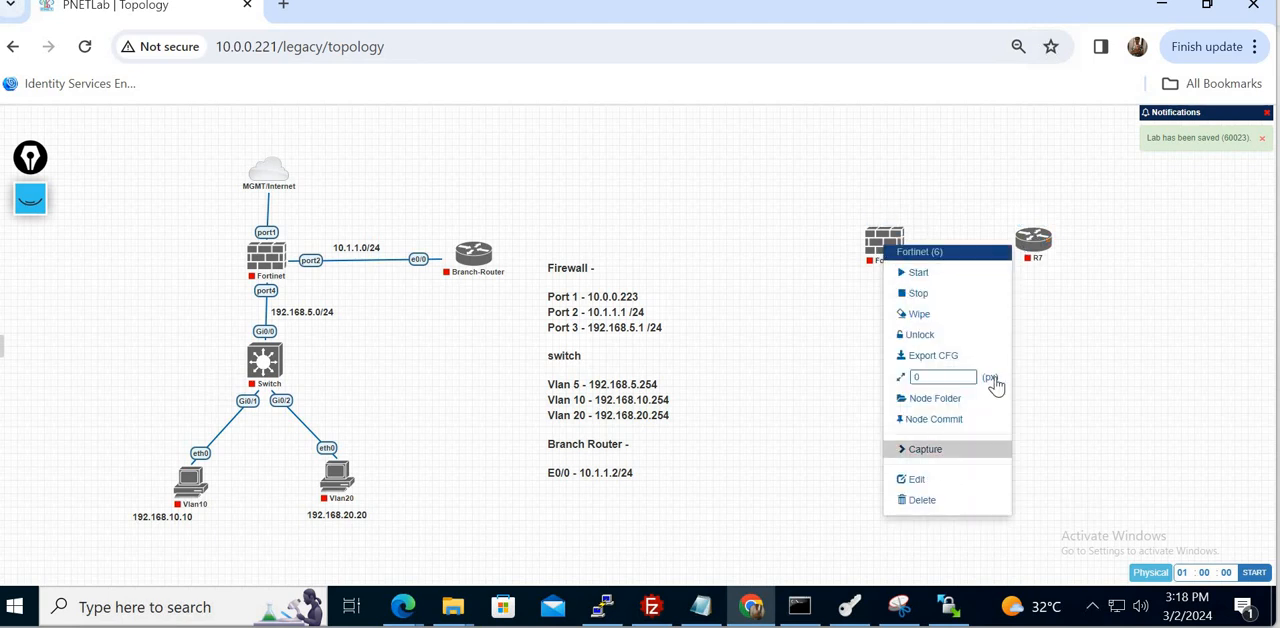
pyautogui.rightClick(1035, 254)
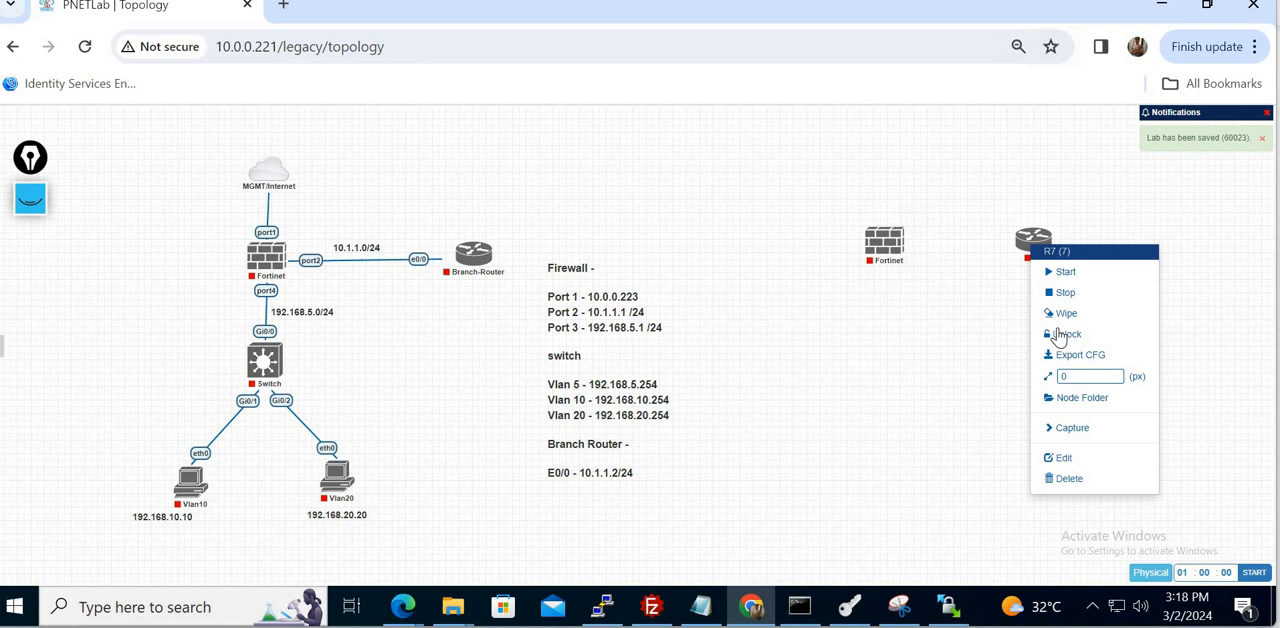
pyautogui.click(1076, 459)
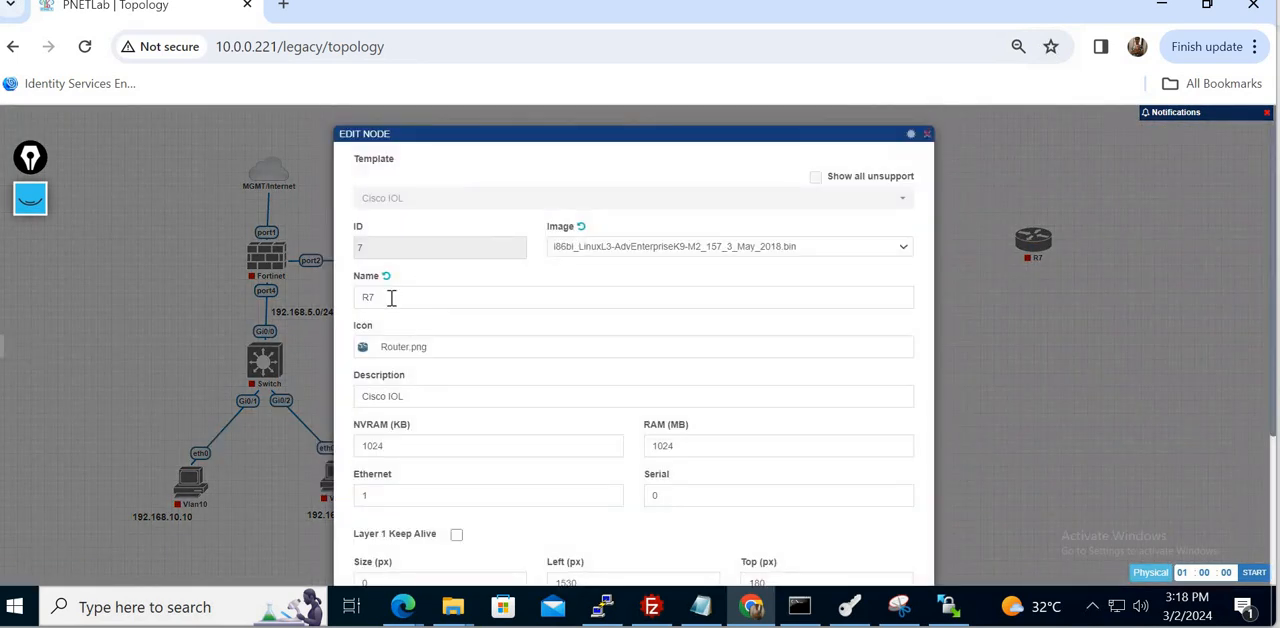
pyautogui.doubleClick(391, 297)
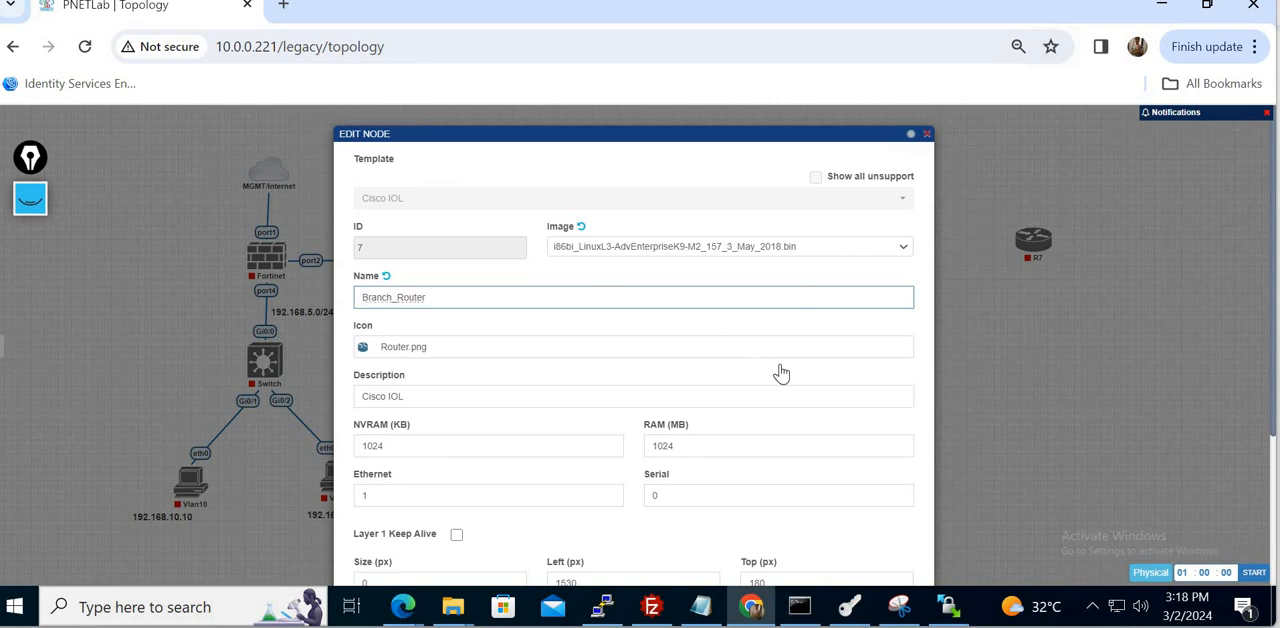
pyautogui.scroll(-2, 1275, 527)
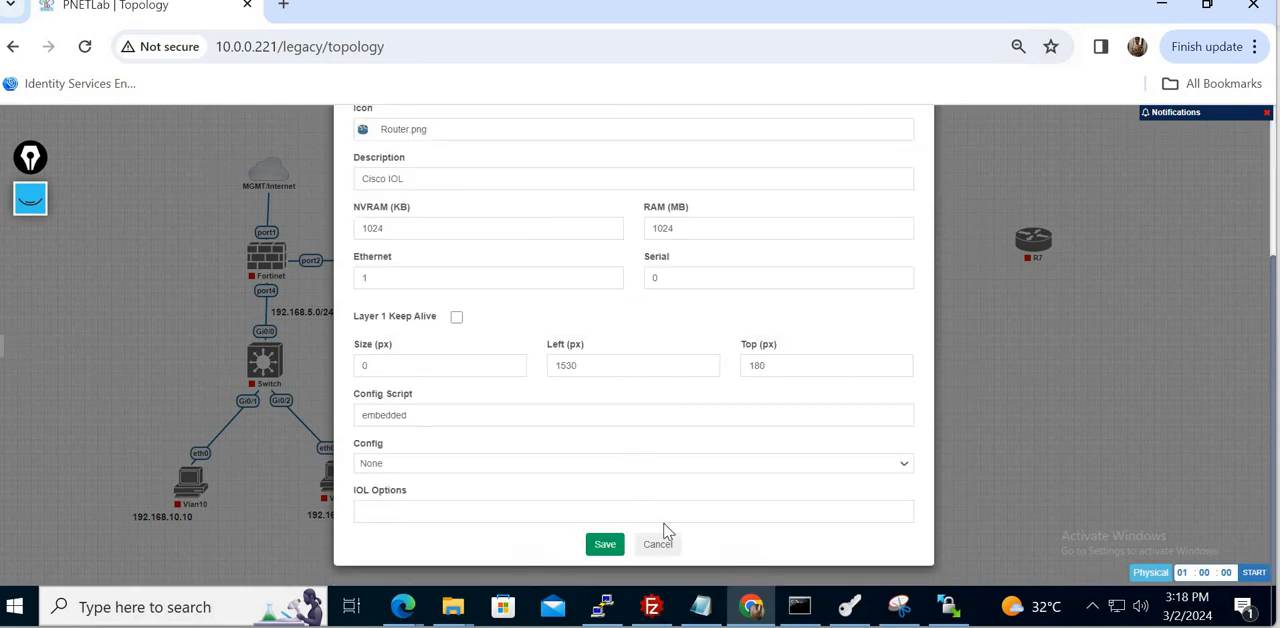
pyautogui.click(605, 544)
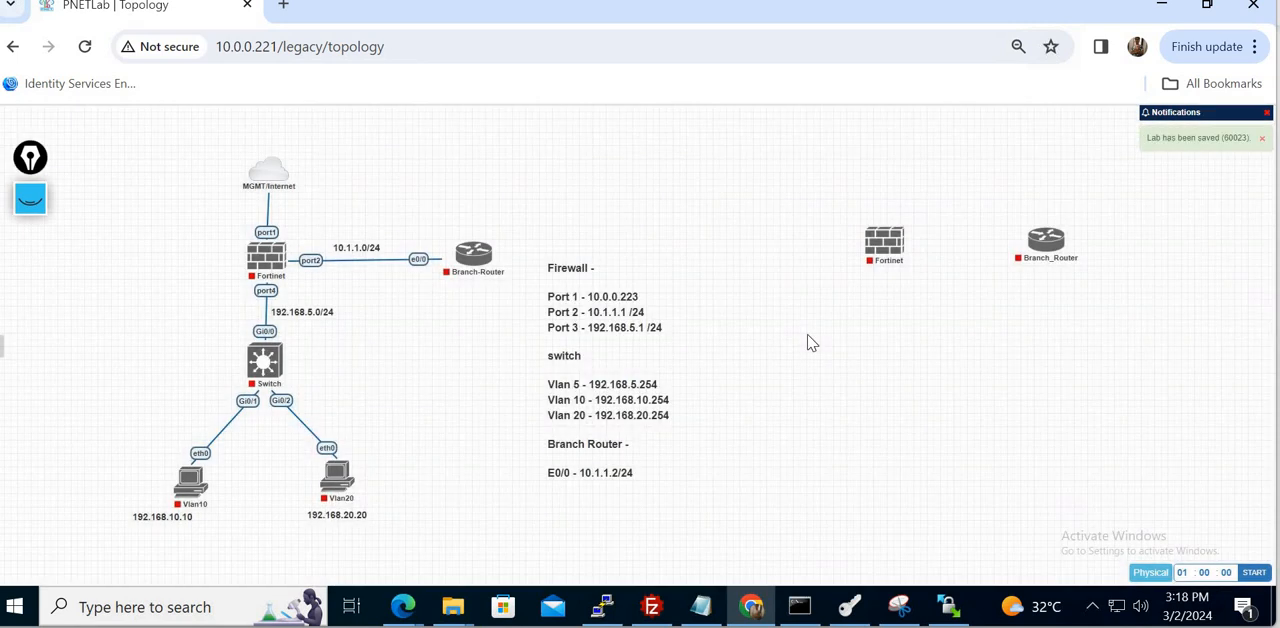
# - Add a Cisco vIOS Switch node named Core_switch and place it directly below the new Fortinet node
pyautogui.rightClick(808, 340)
pyautogui.click(842, 366)
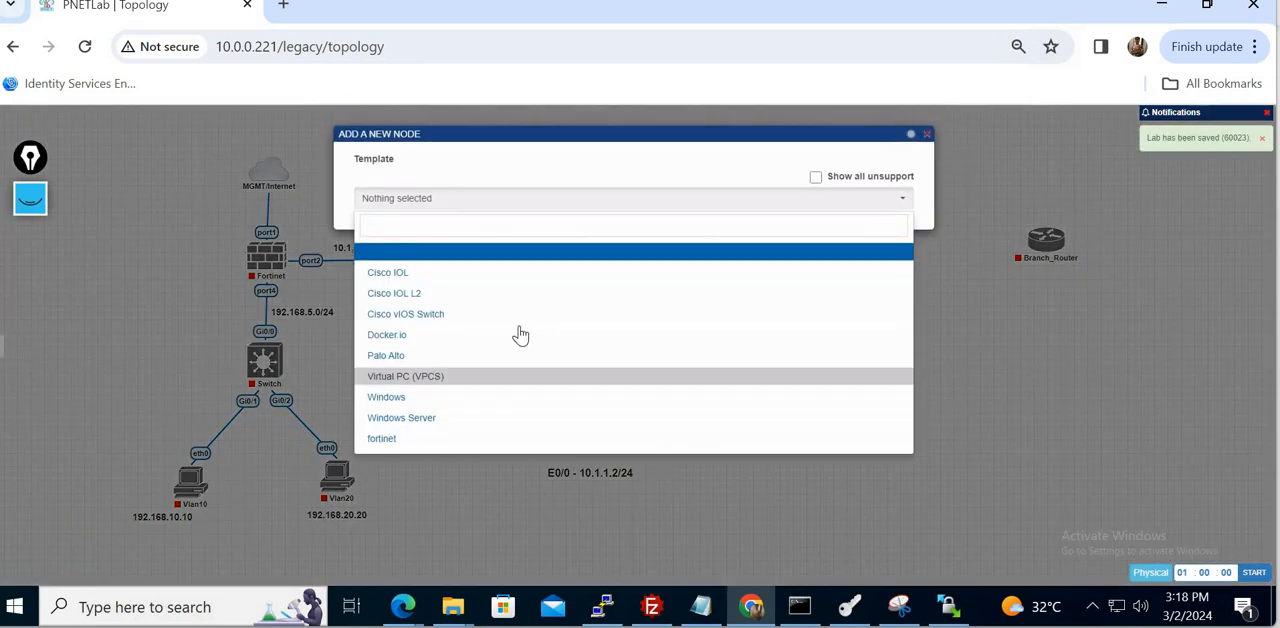
pyautogui.click(401, 316)
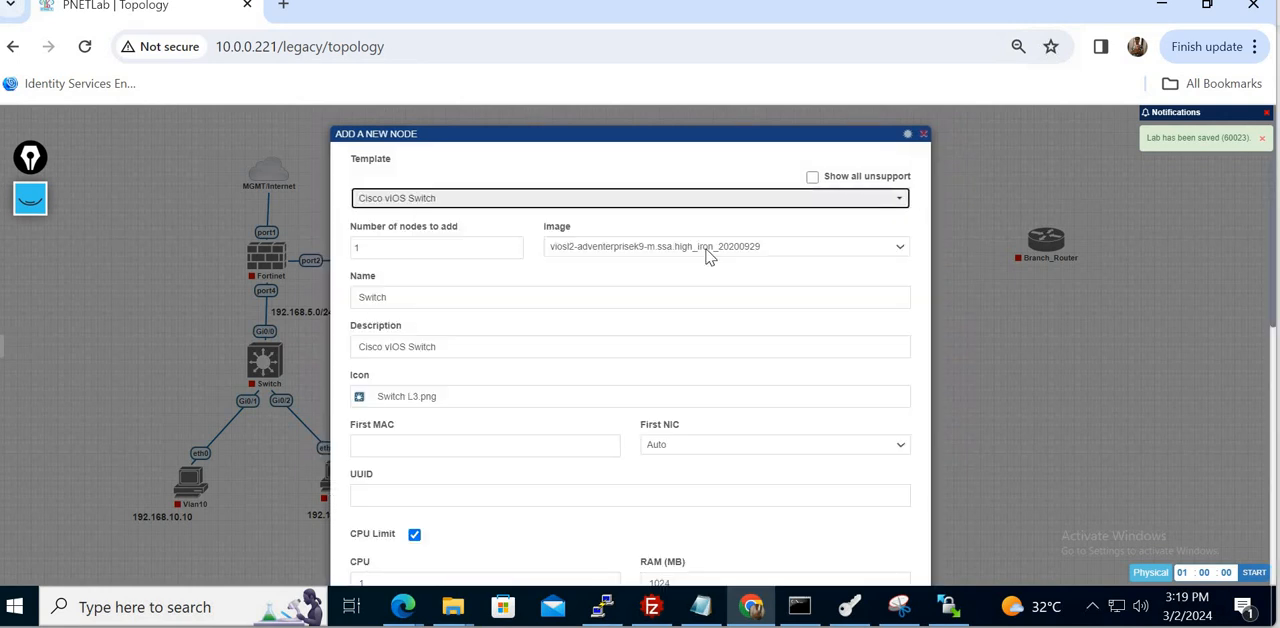
pyautogui.scroll(-3, 843, 280)
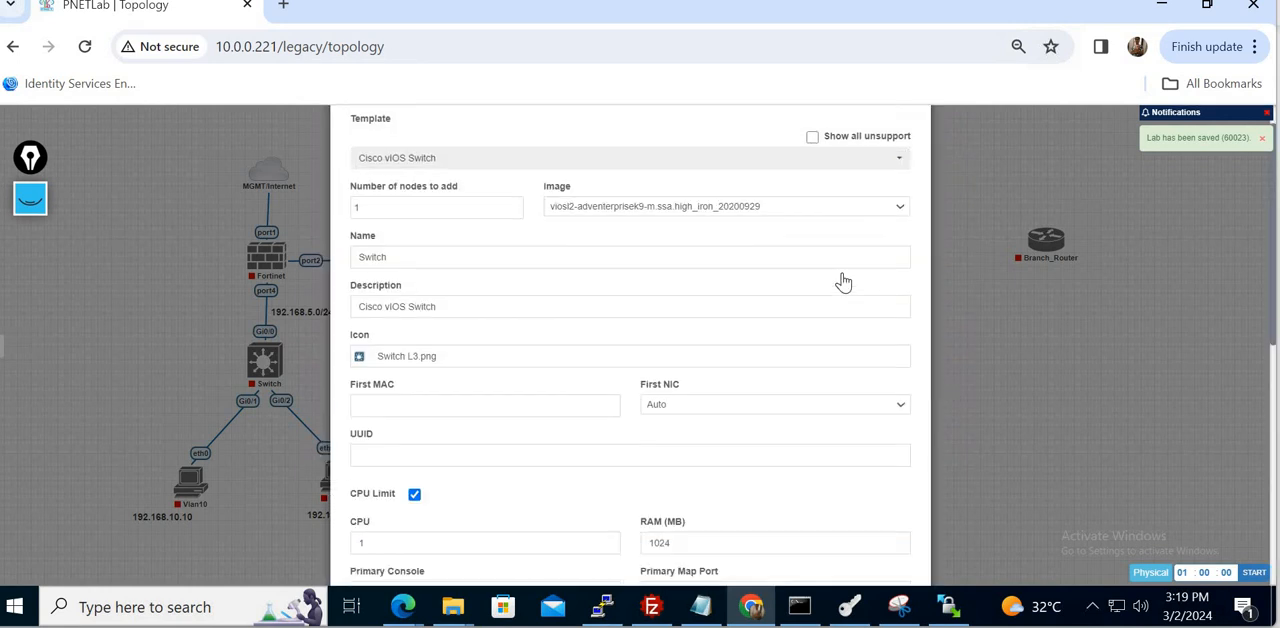
pyautogui.scroll(-4, 843, 280)
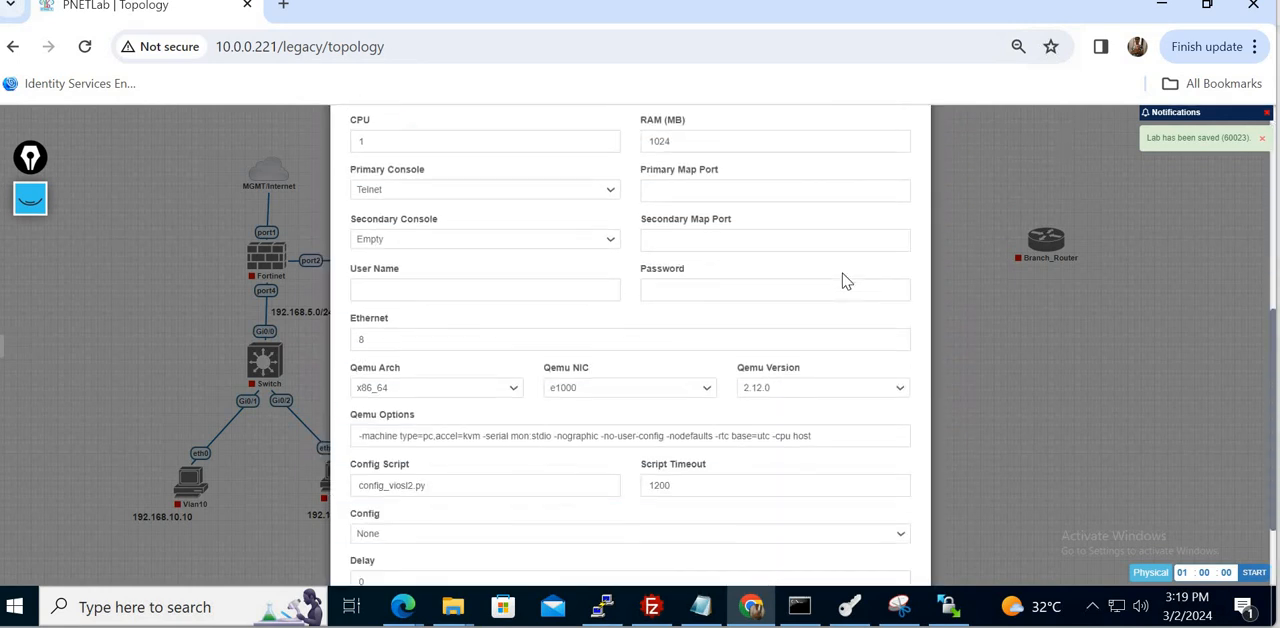
pyautogui.scroll(8, 843, 280)
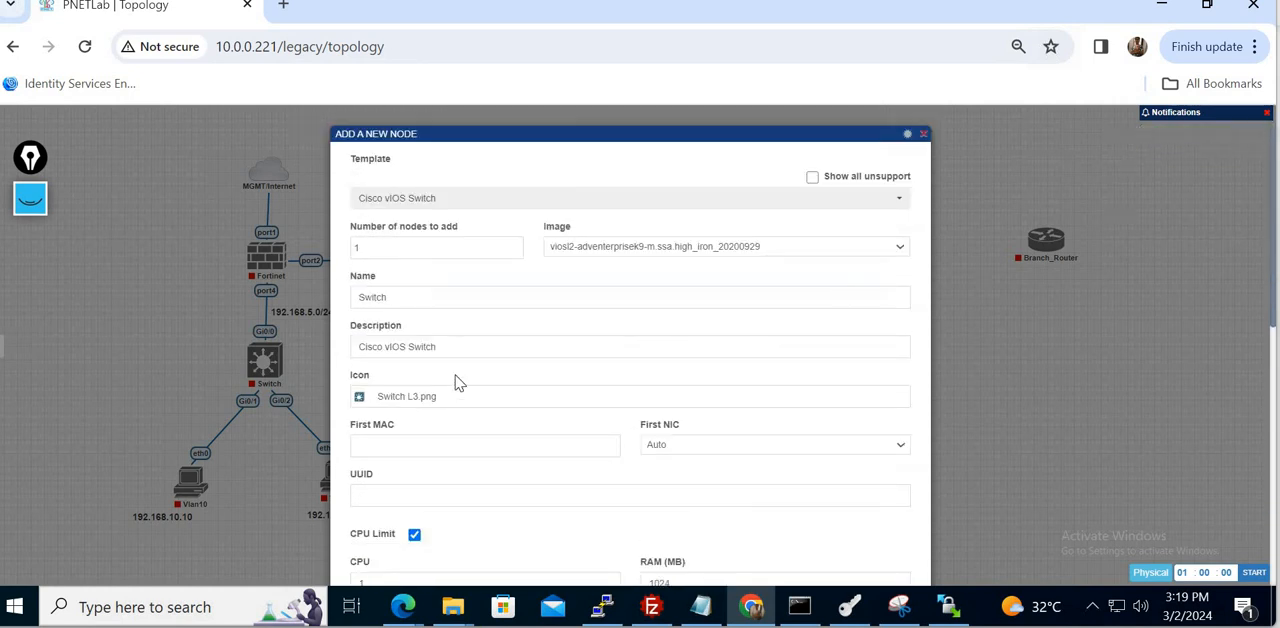
pyautogui.doubleClick(406, 301)
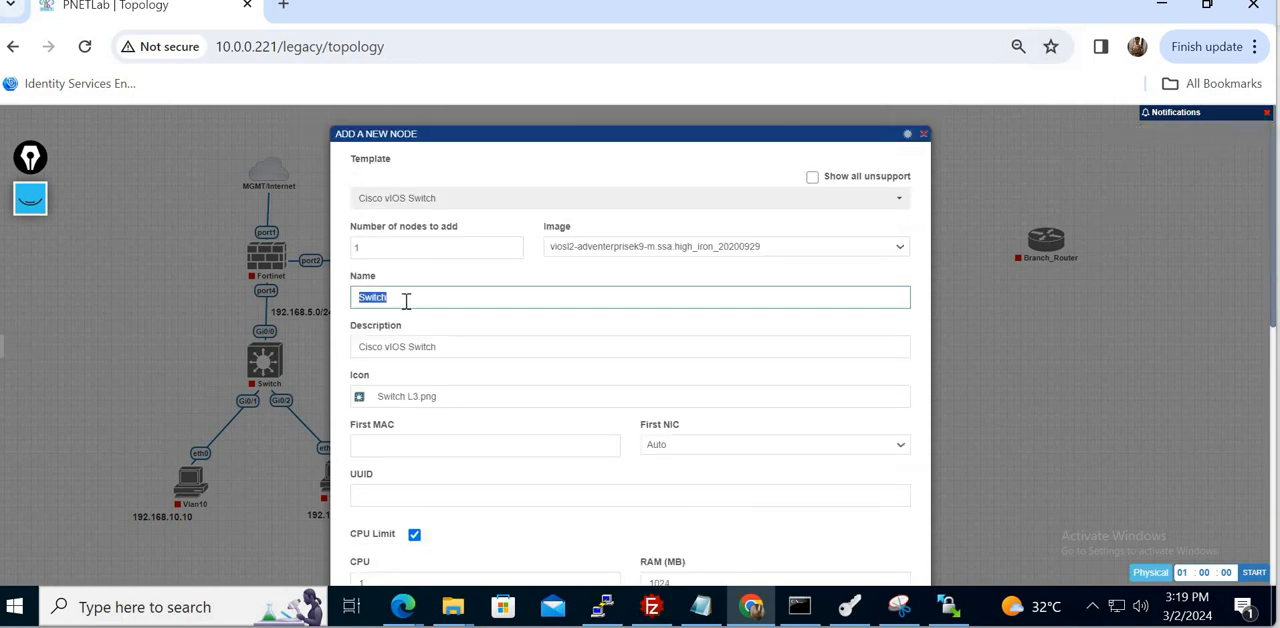
pyautogui.write('Core_s')
pyautogui.scroll(-10, 705, 330)
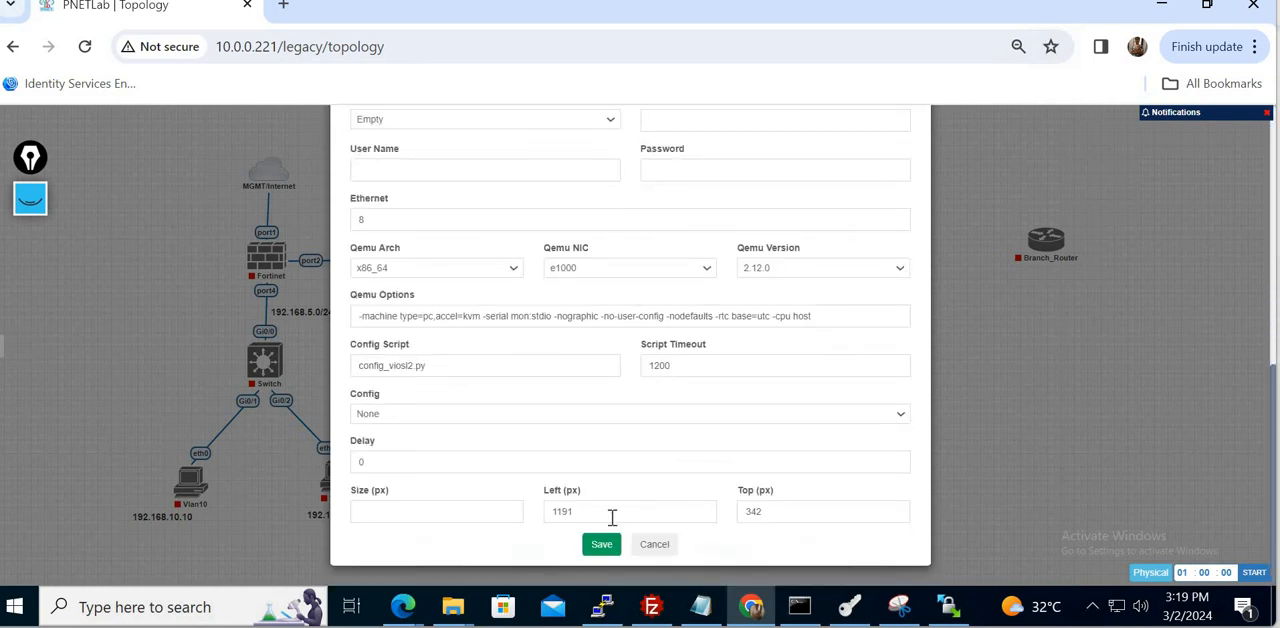
pyautogui.click(601, 546)
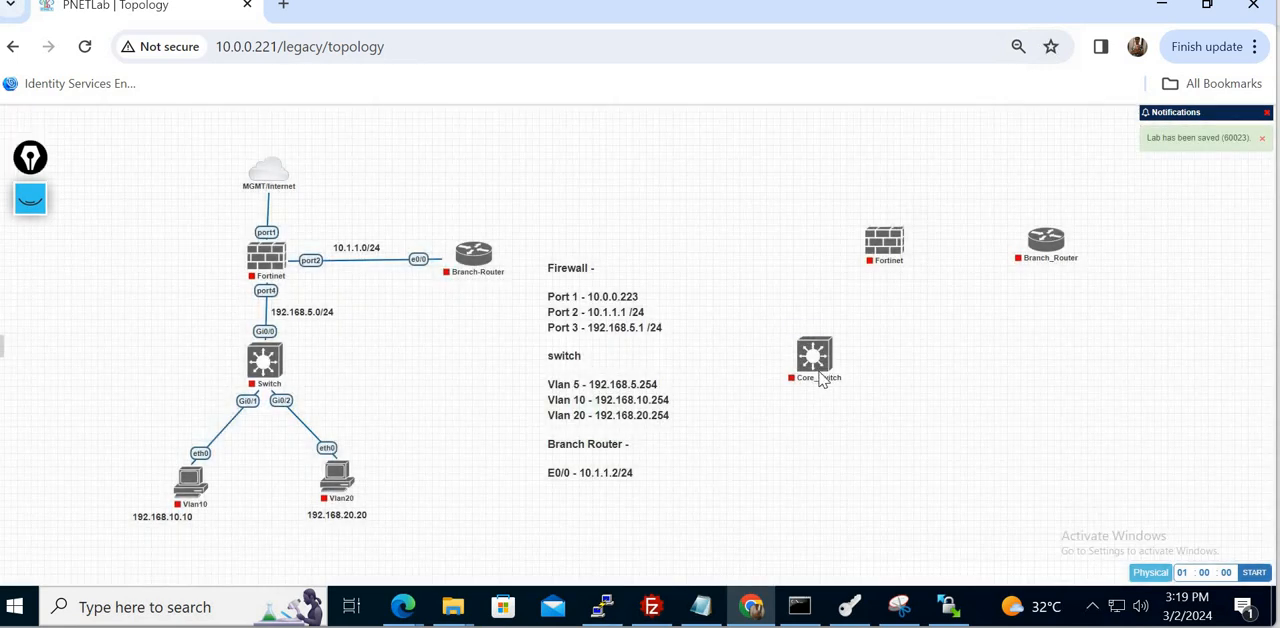
pyautogui.moveTo(819, 382); pyautogui.dragTo(893, 392)
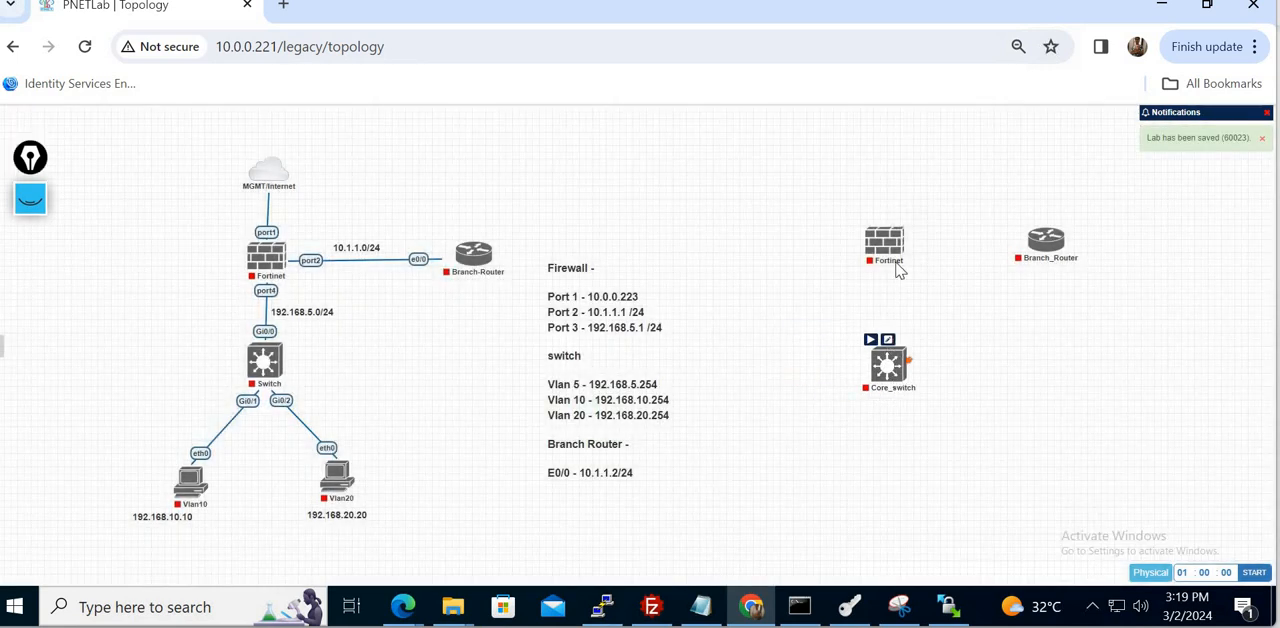
# - Connect port2 of the new Fortinet node to e0/0 of Branch_Router
pyautogui.moveTo(905, 242); pyautogui.dragTo(1045, 248)
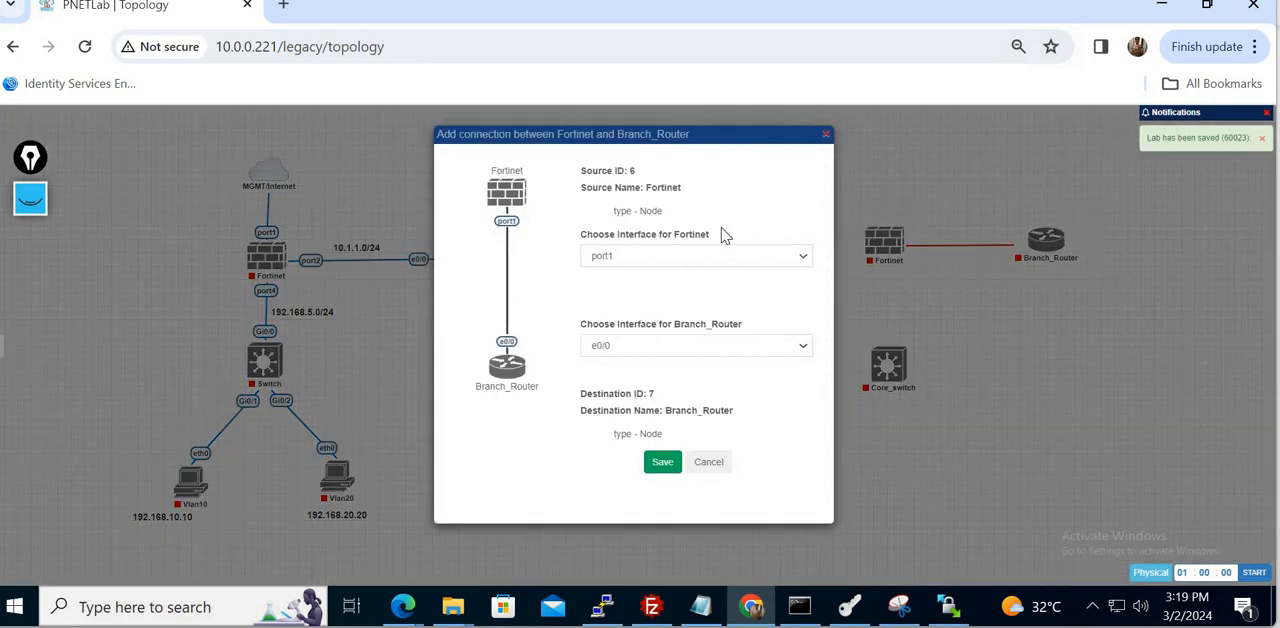
pyautogui.click(662, 262)
pyautogui.click(633, 286)
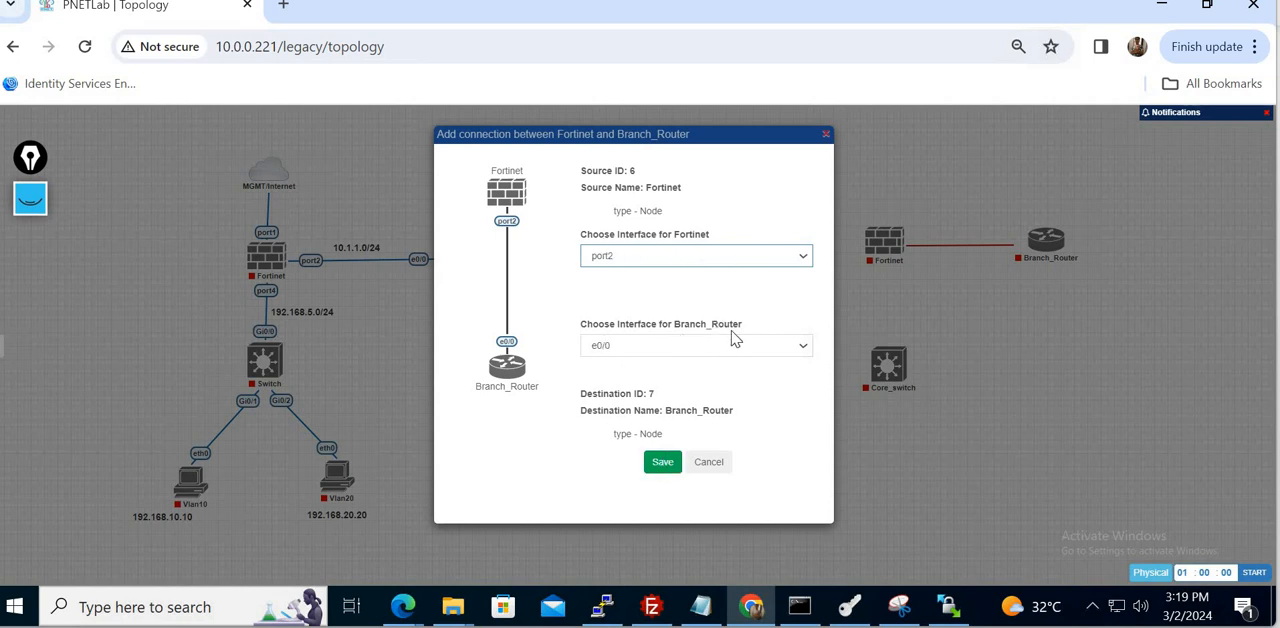
pyautogui.click(668, 464)
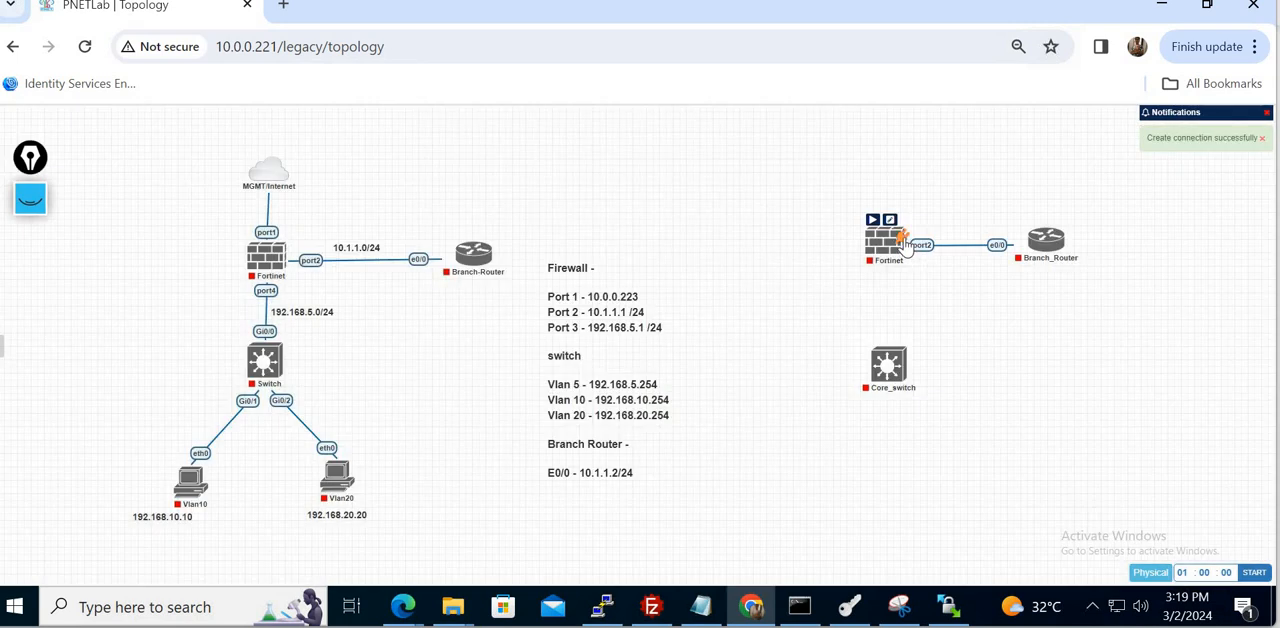
# - Connect port4 of the new Fortinet node to Gi0/0 of Core_switch and align the switch directly beneath the firewall
pyautogui.moveTo(903, 247); pyautogui.dragTo(906, 375)
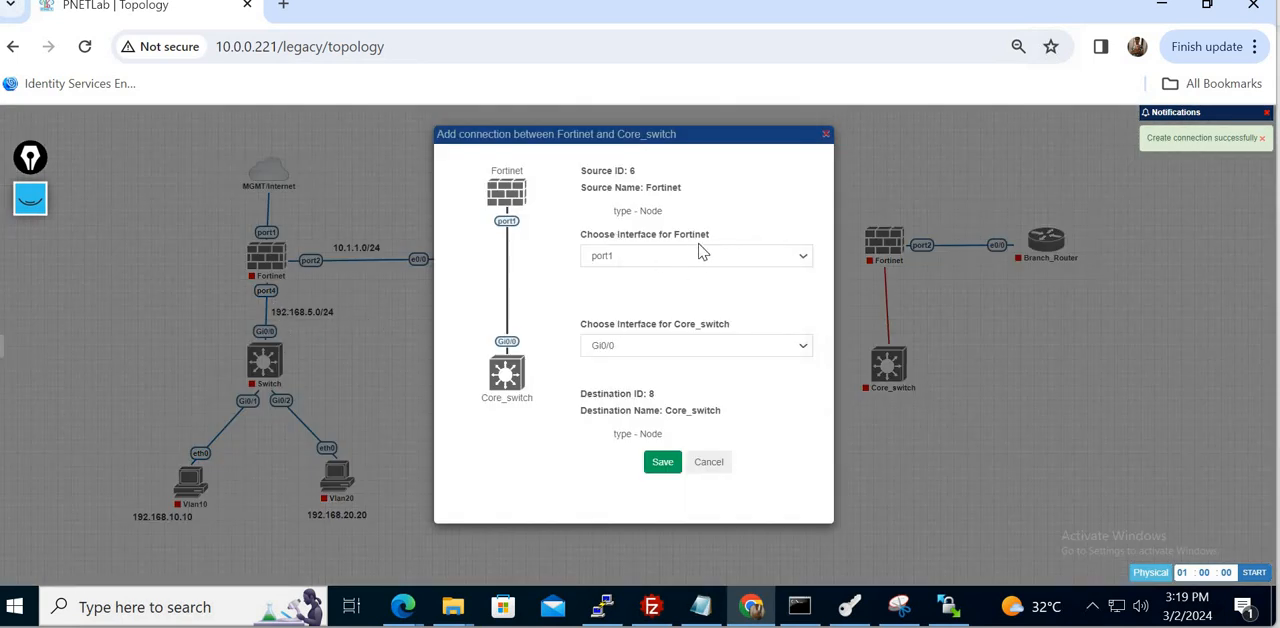
pyautogui.click(670, 262)
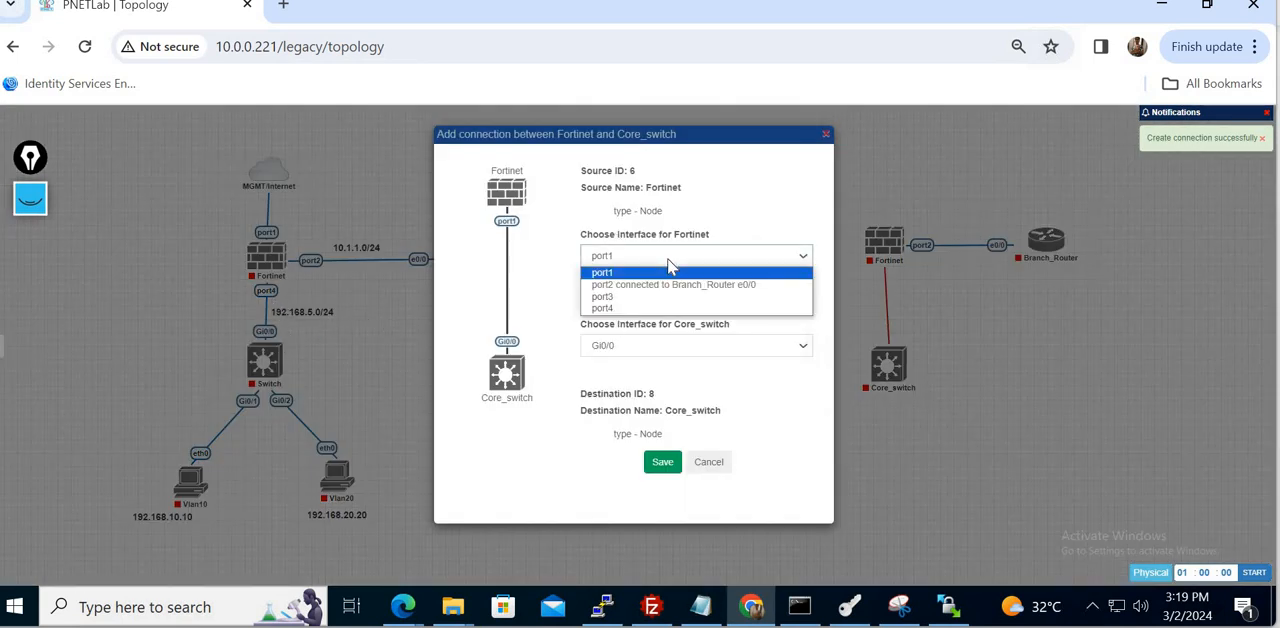
pyautogui.click(620, 308)
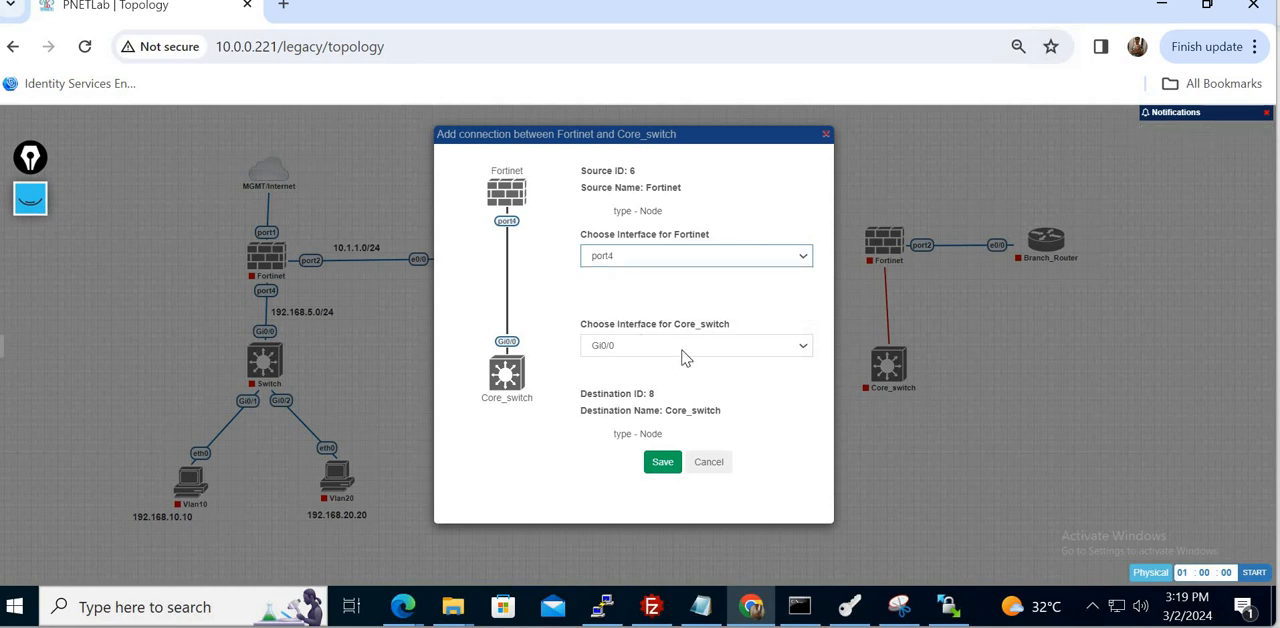
pyautogui.click(663, 463)
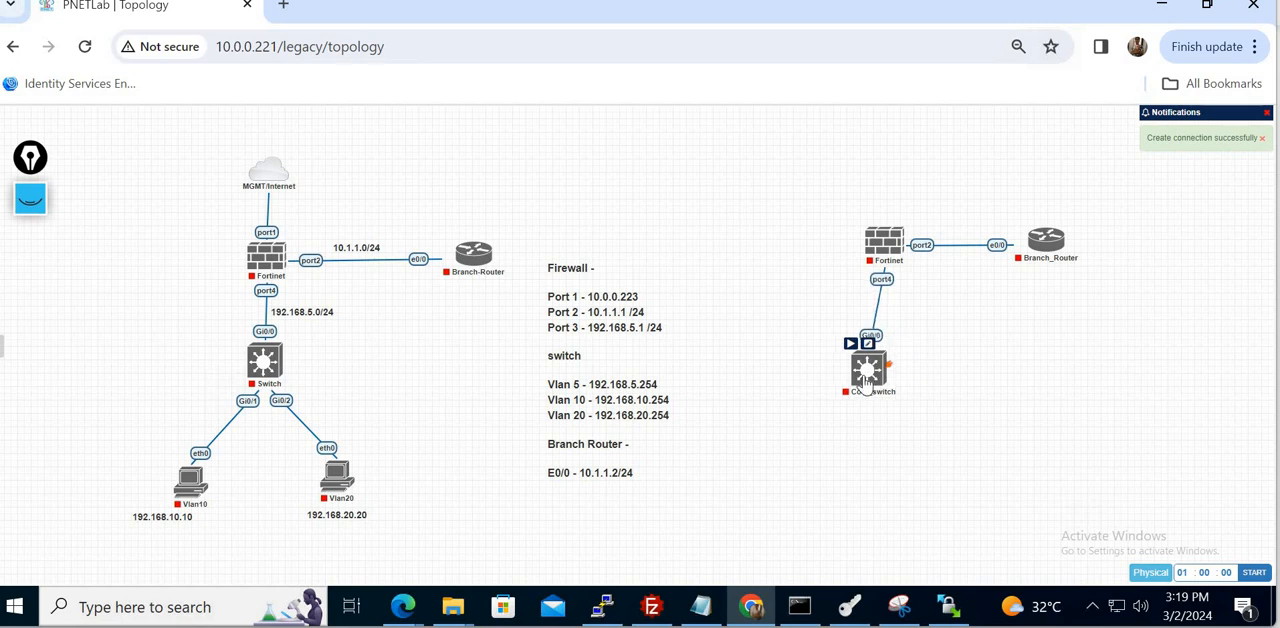
pyautogui.moveTo(866, 382); pyautogui.dragTo(882, 382)
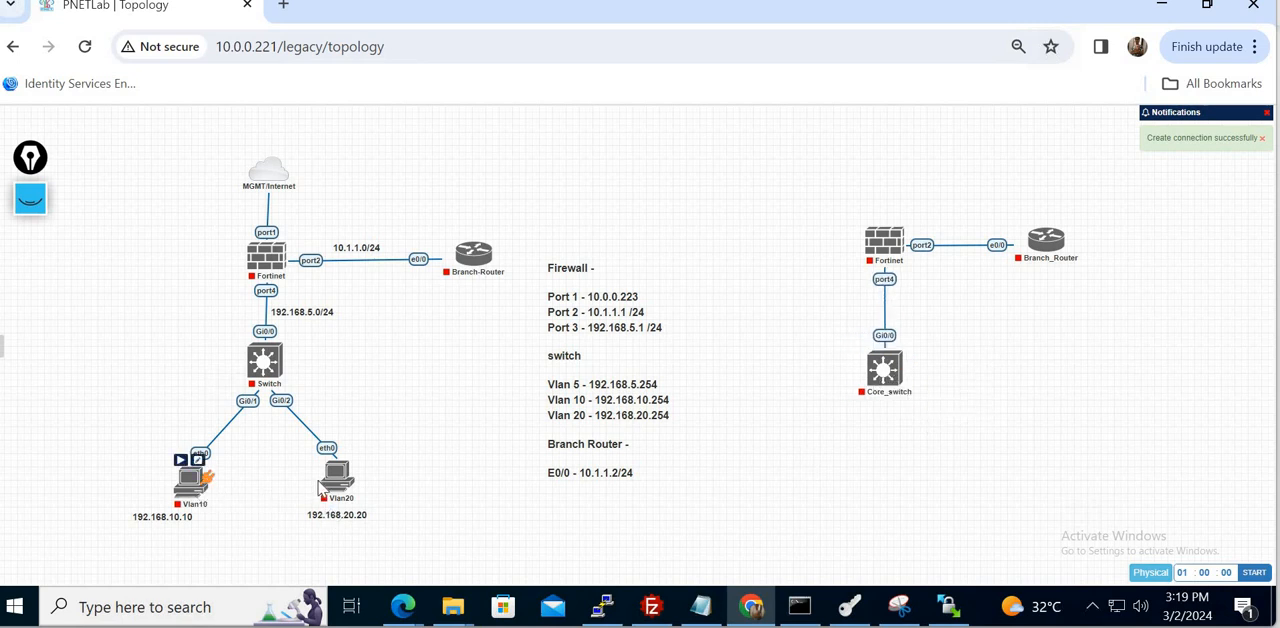
# - Add two Virtual PC (VPCS) nodes below Core_switch, keeping the default name and settings
pyautogui.rightClick(808, 448)
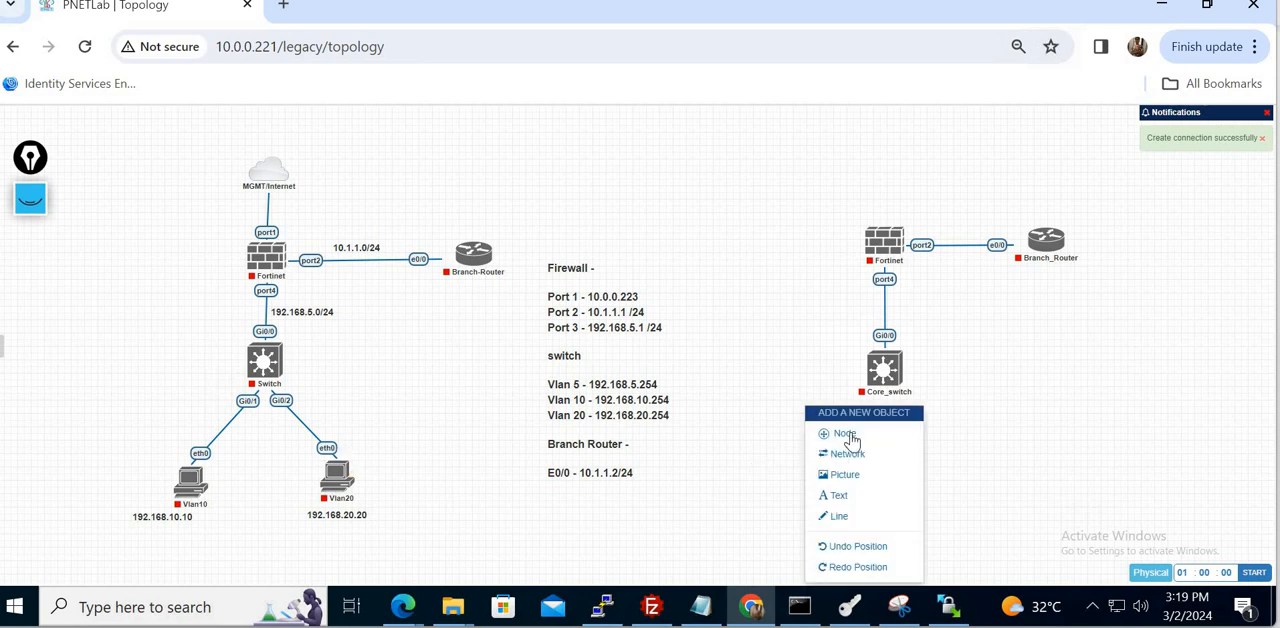
pyautogui.click(846, 432)
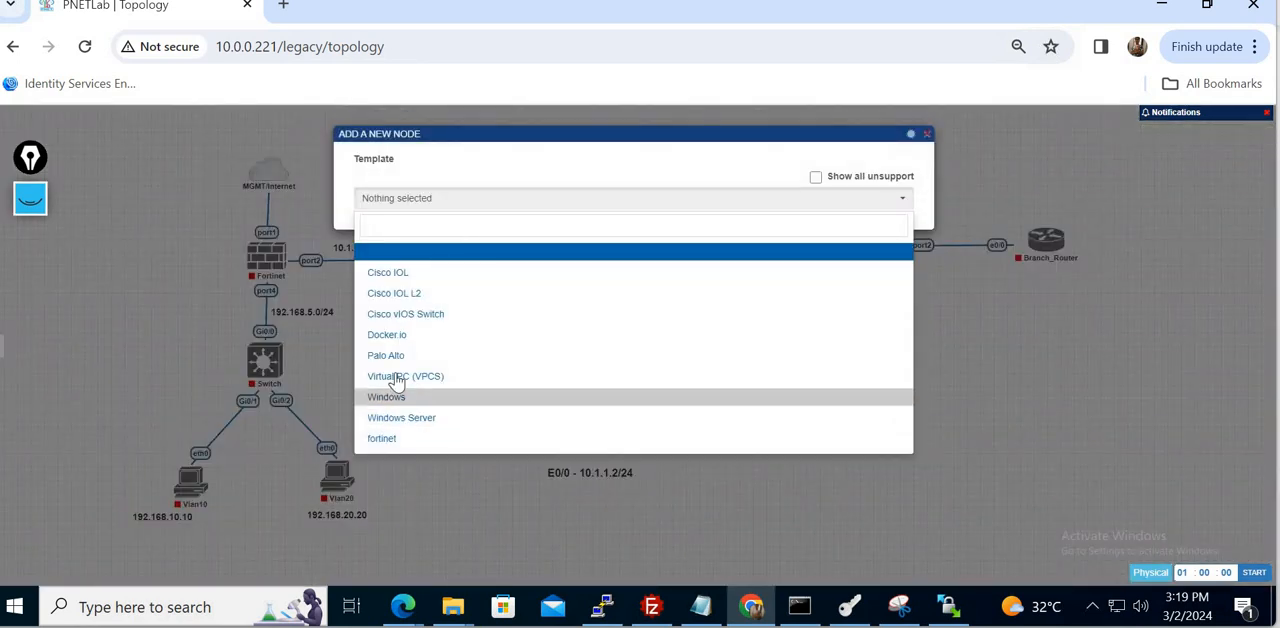
pyautogui.click(416, 377)
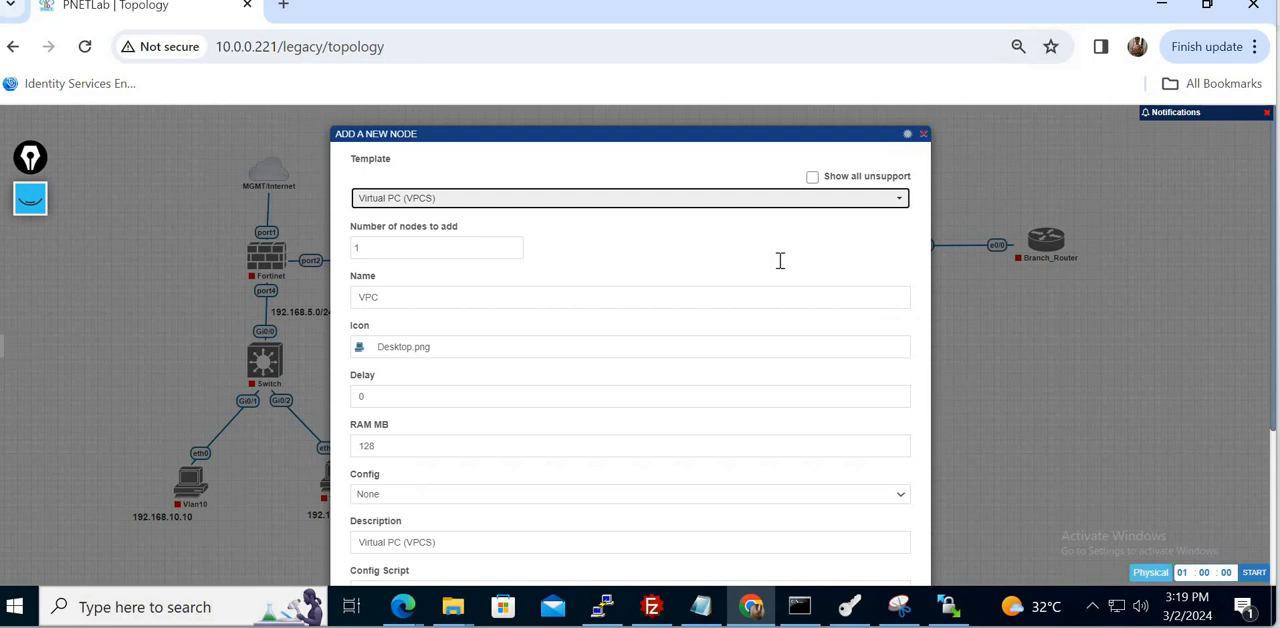
pyautogui.click(392, 252)
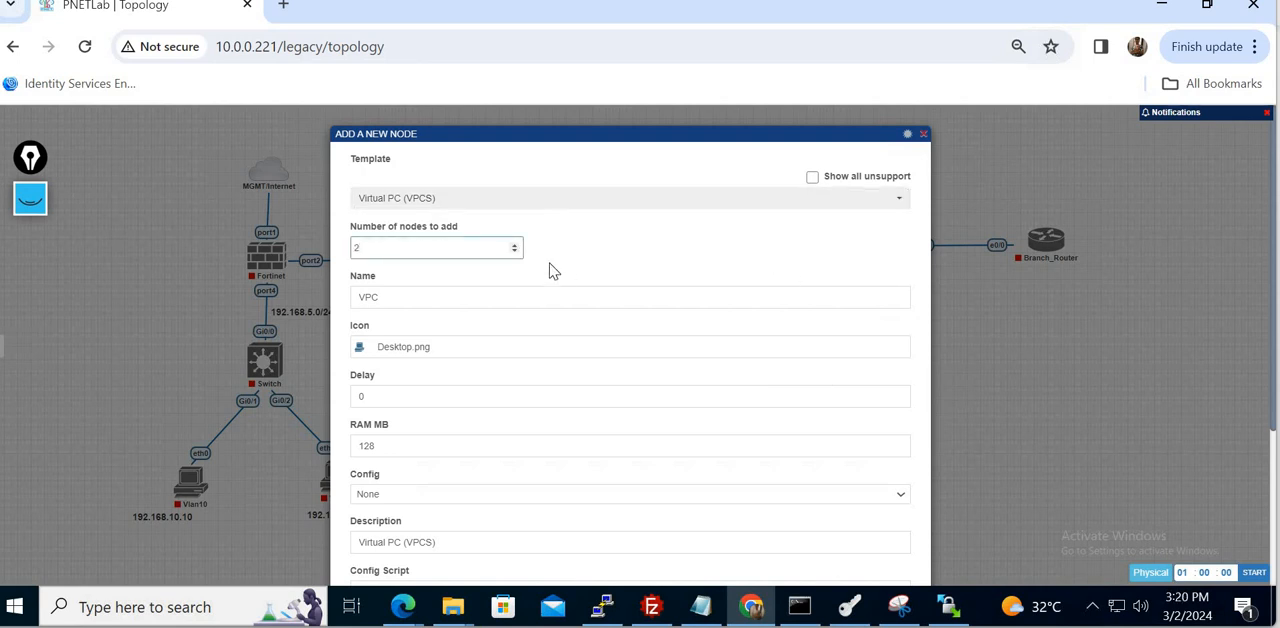
pyautogui.click(669, 277)
pyautogui.scroll(-3, 669, 277)
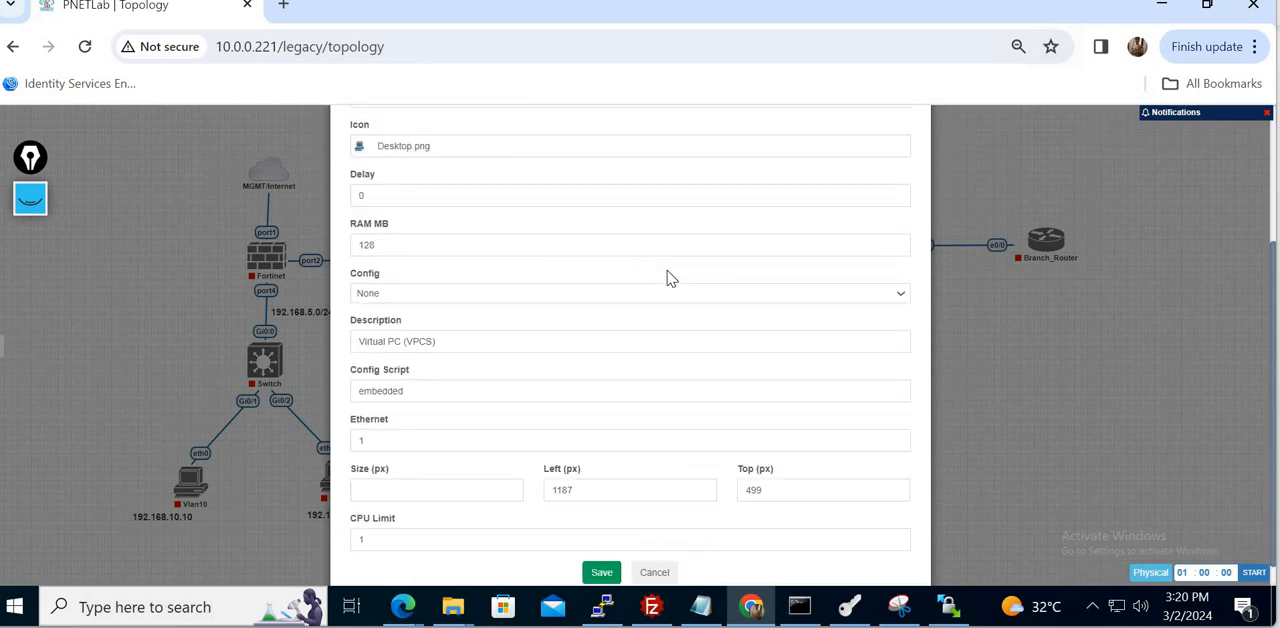
pyautogui.click(602, 545)
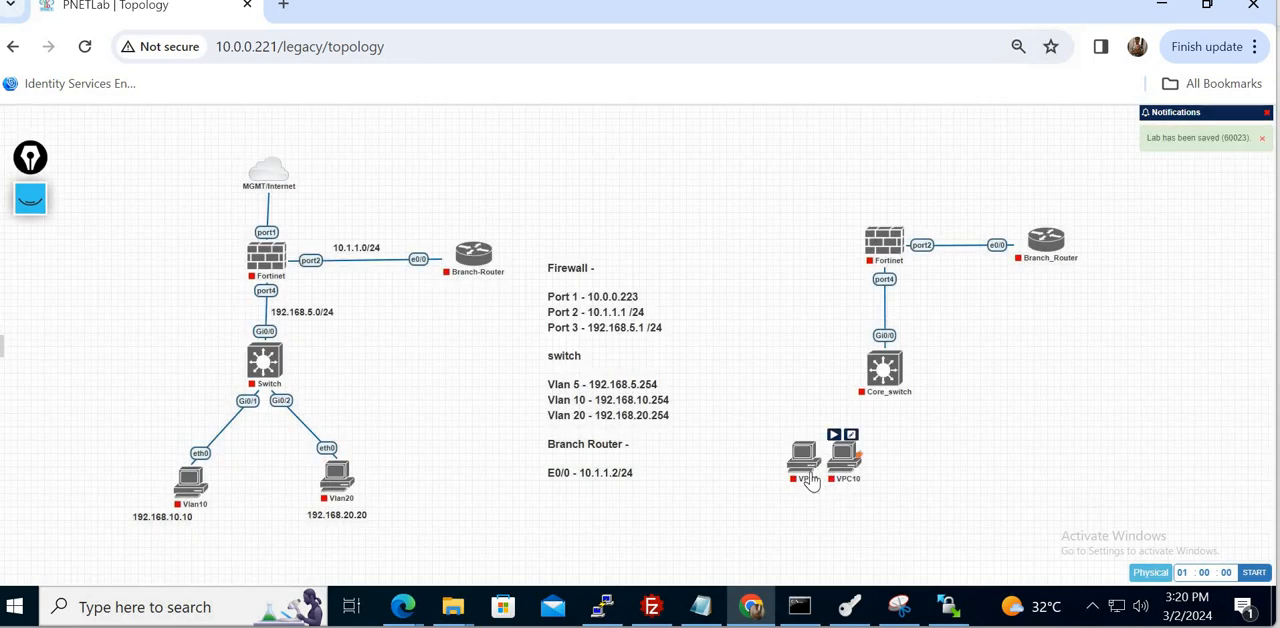
pyautogui.moveTo(799, 464)
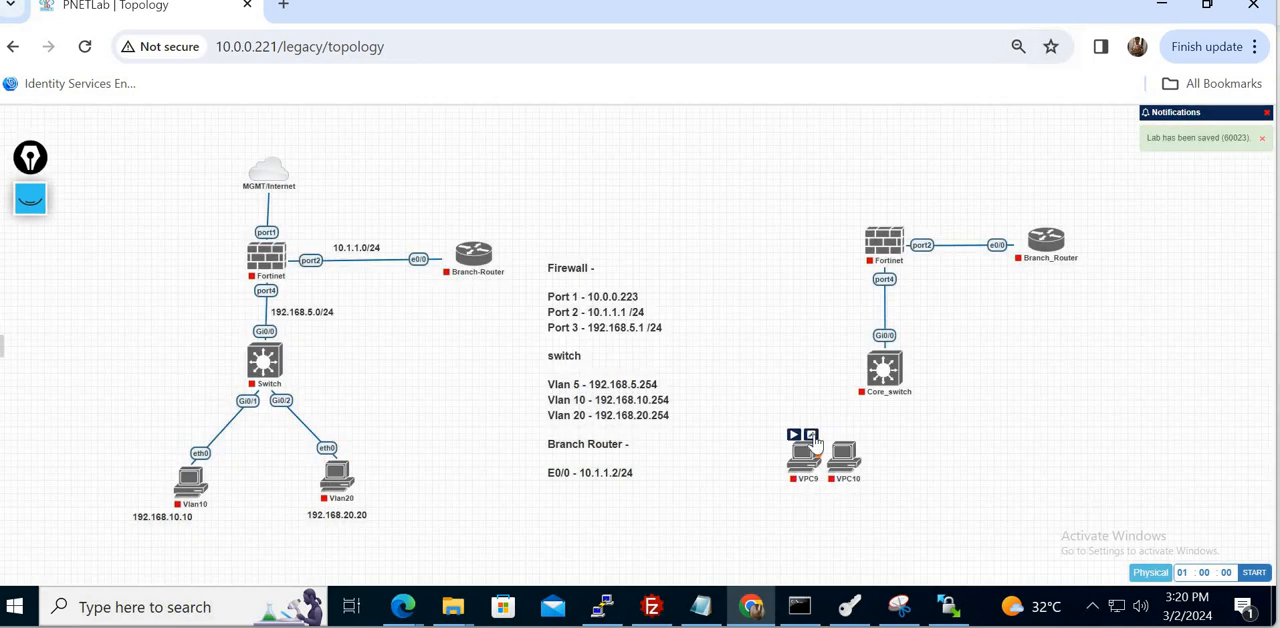
pyautogui.click(812, 437)
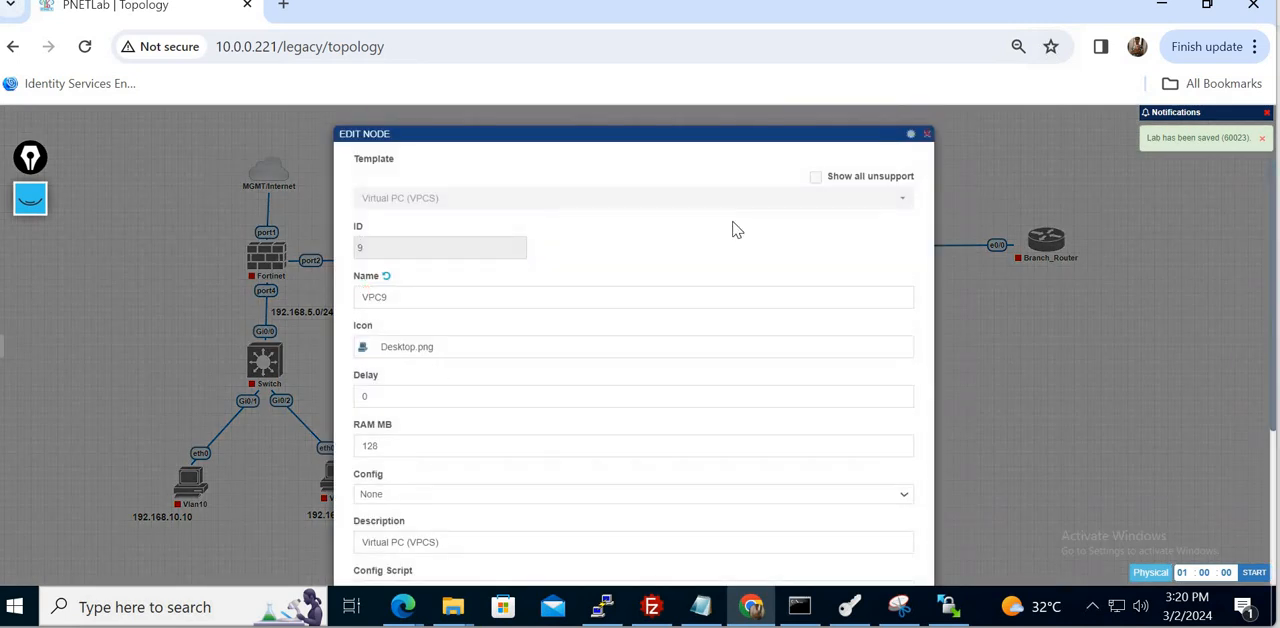
pyautogui.click(927, 135)
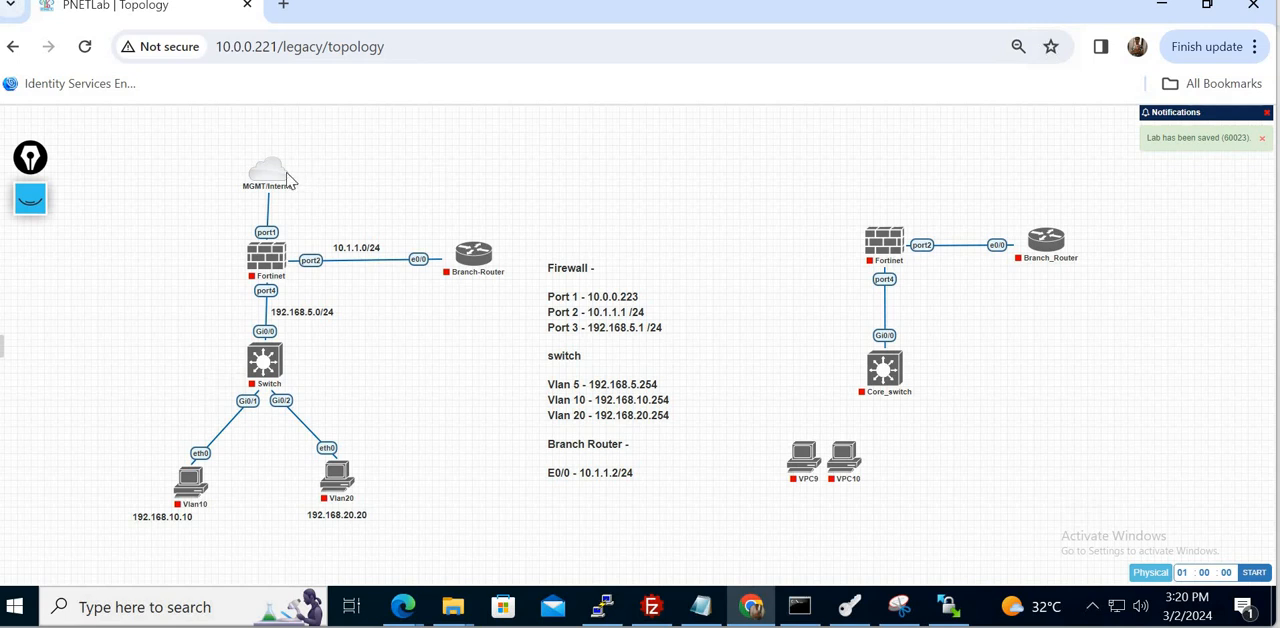
# - Add a Management(Cloud0) network, place it above the new Fortinet node, and try to connect it to the firewall's port1
pyautogui.rightClick(772, 206)
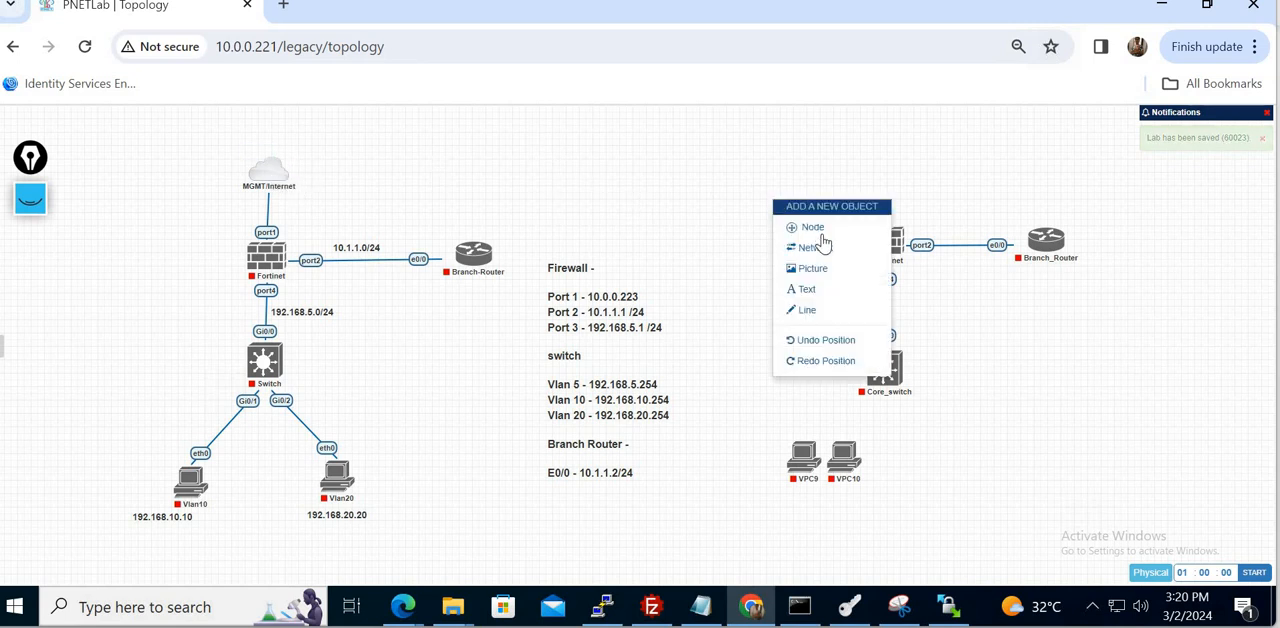
pyautogui.click(812, 247)
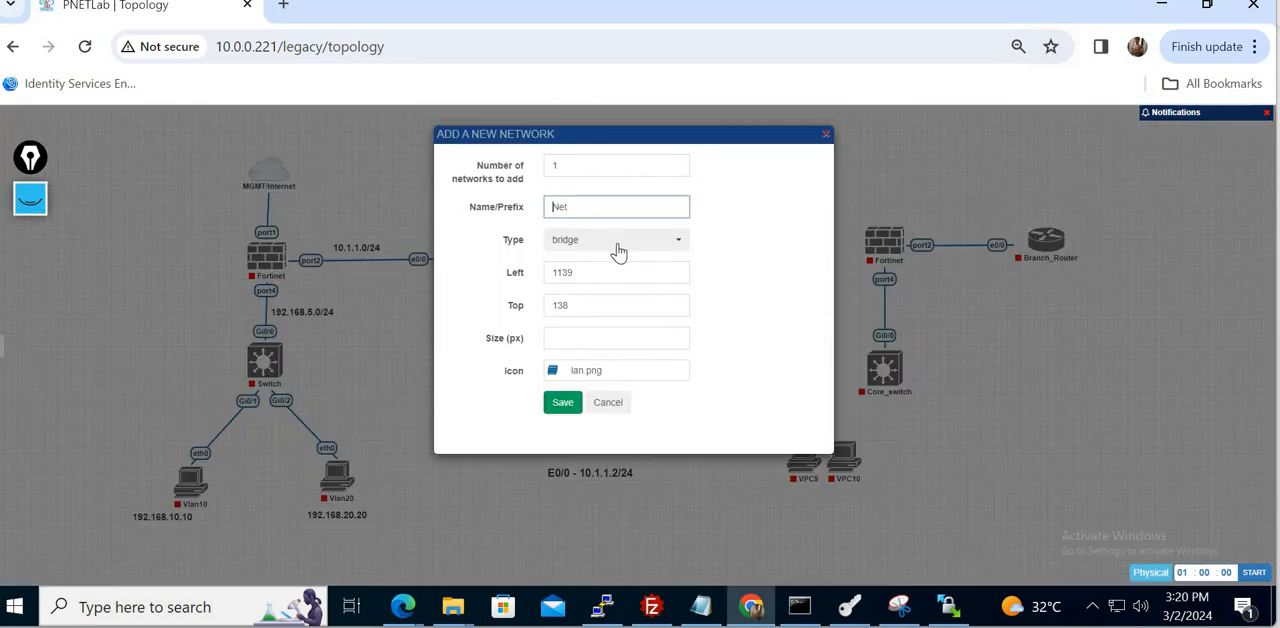
pyautogui.click(613, 244)
pyautogui.click(603, 313)
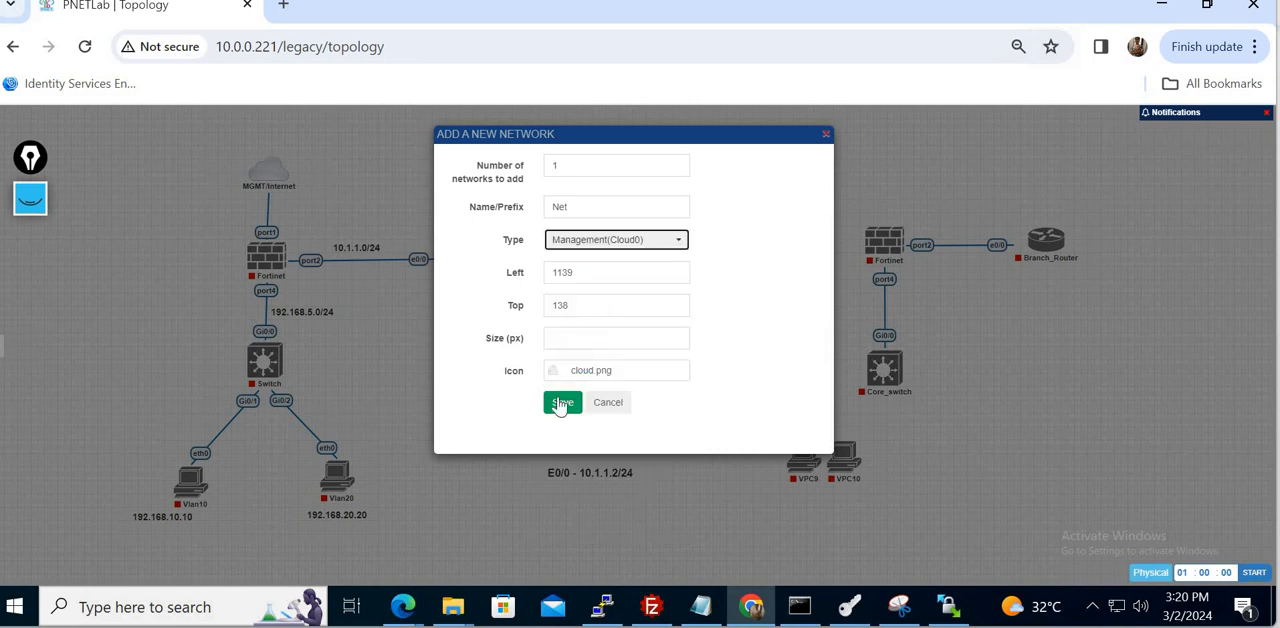
pyautogui.click(562, 403)
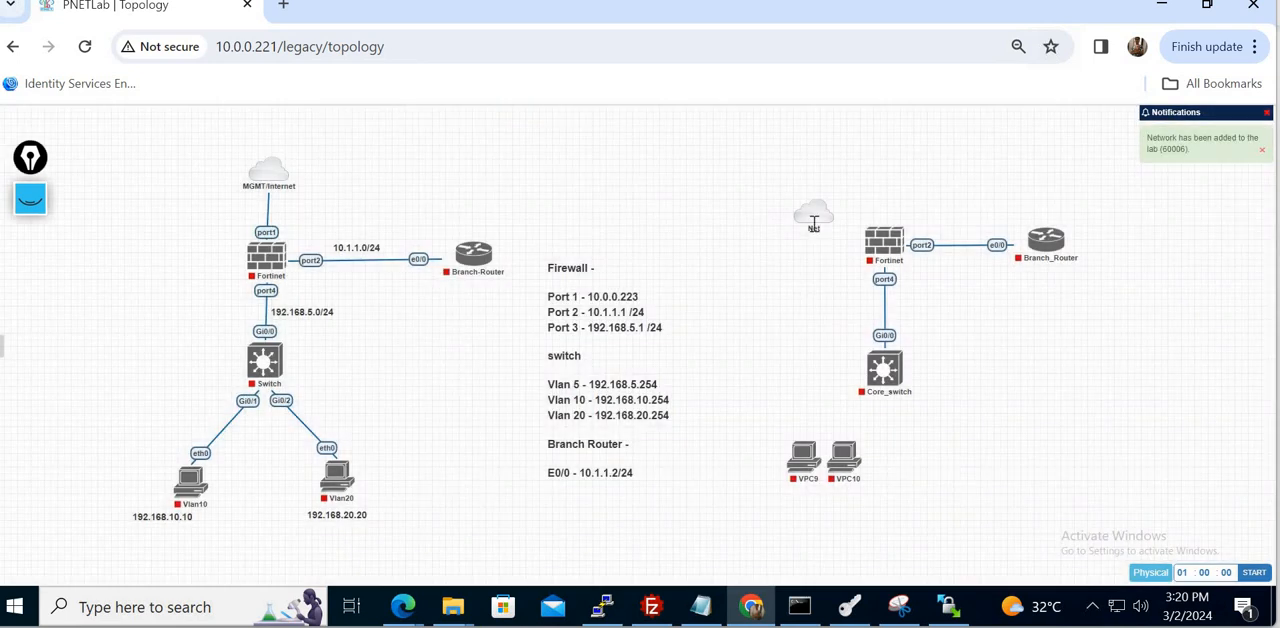
pyautogui.moveTo(820, 230); pyautogui.dragTo(900, 246)
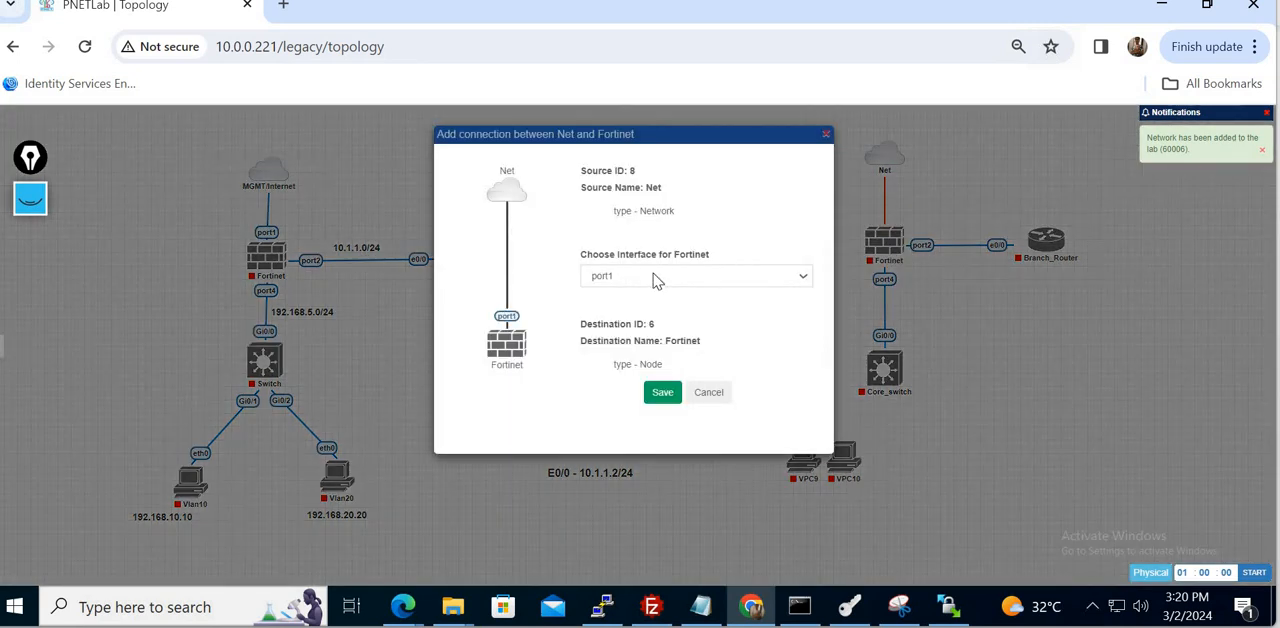
pyautogui.click(709, 392)
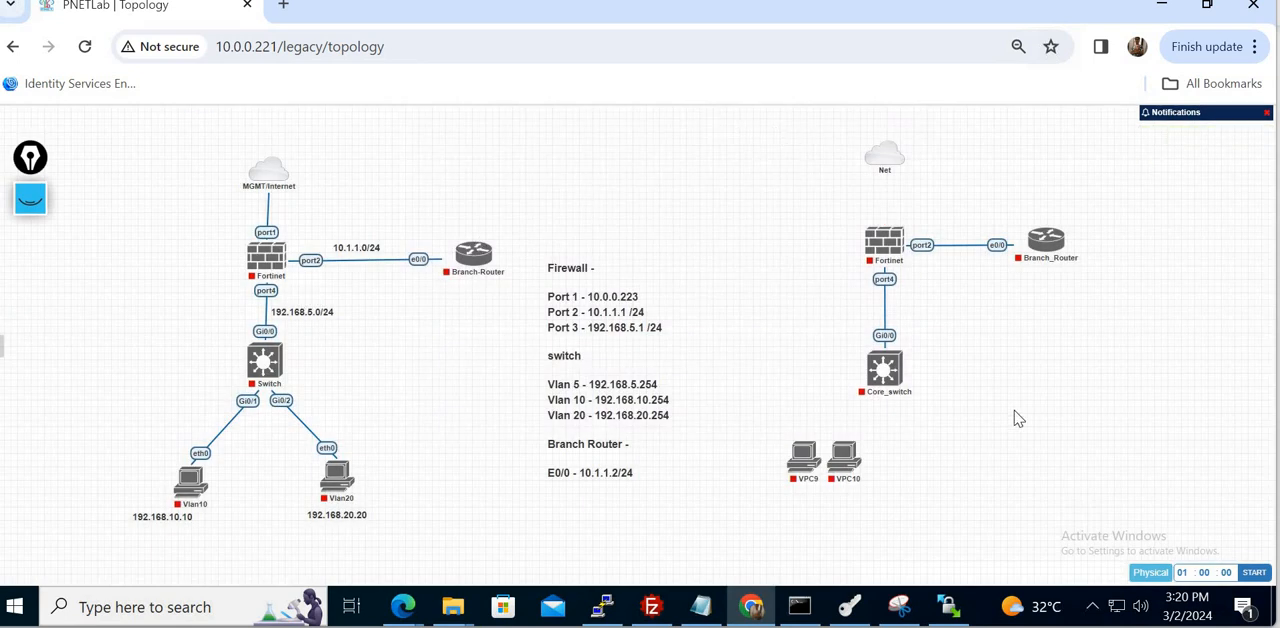
# - Delete all nodes of the second topology together with its Net management cloud
pyautogui.moveTo(714, 124); pyautogui.dragTo(1090, 460)
pyautogui.click(806, 519)
pyautogui.moveTo(775, 507); pyautogui.dragTo(1092, 138)
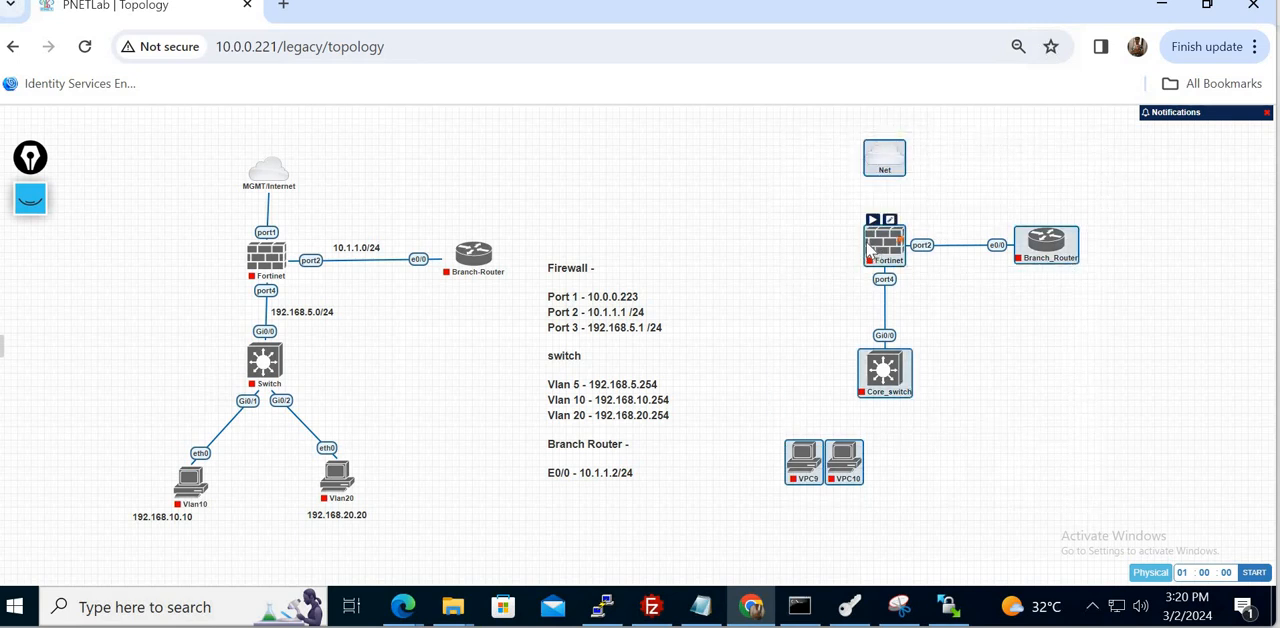
pyautogui.rightClick(870, 250)
pyautogui.click(950, 569)
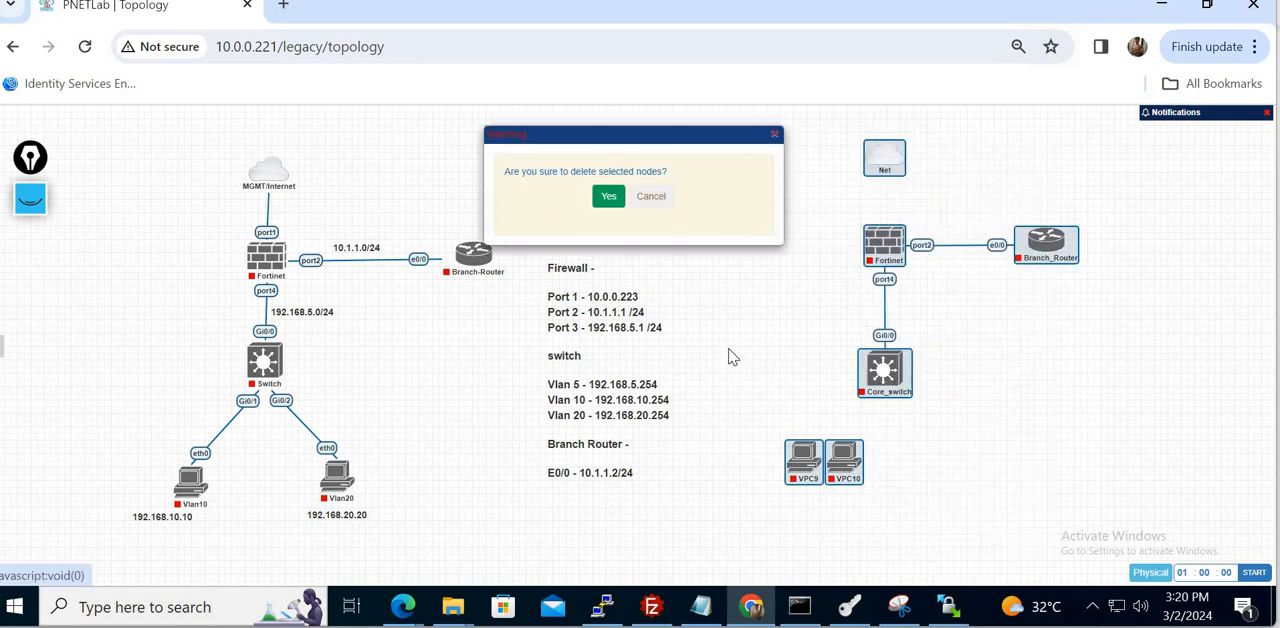
pyautogui.click(608, 196)
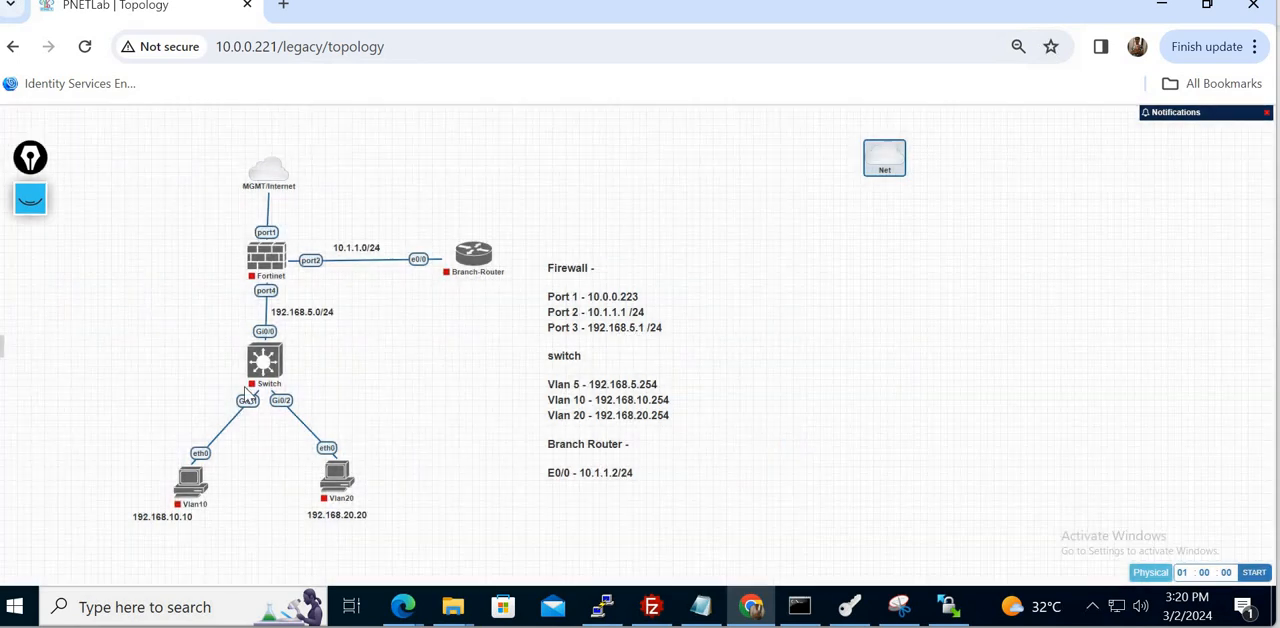
pyautogui.rightClick(883, 174)
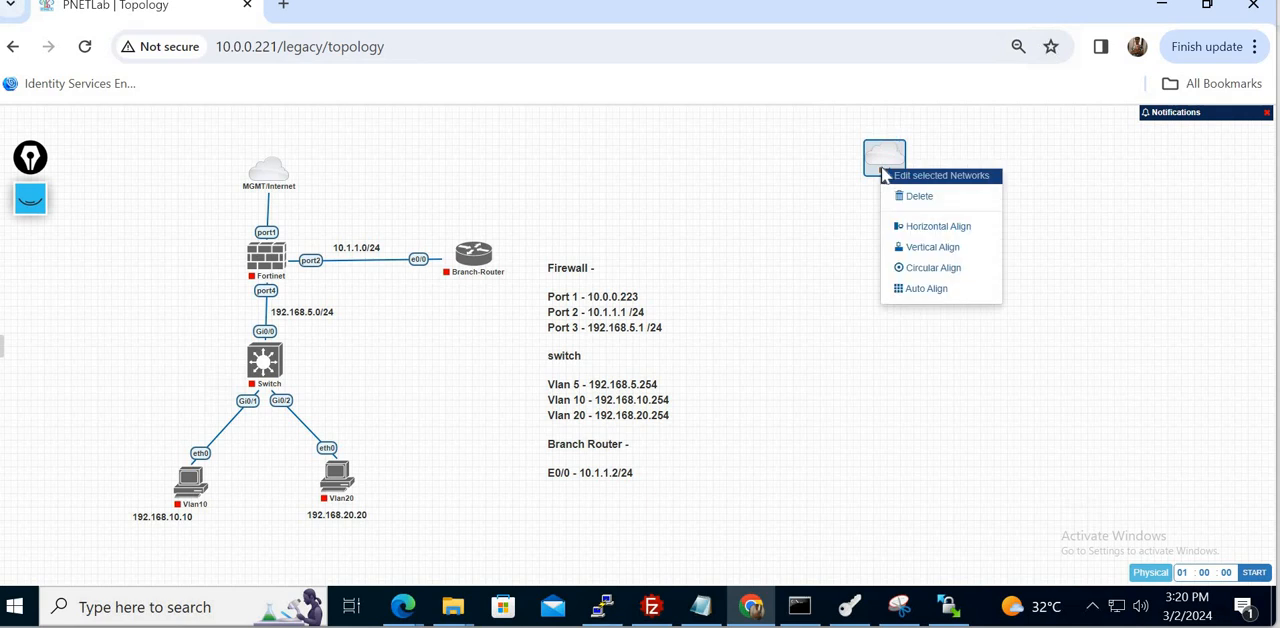
pyautogui.click(925, 200)
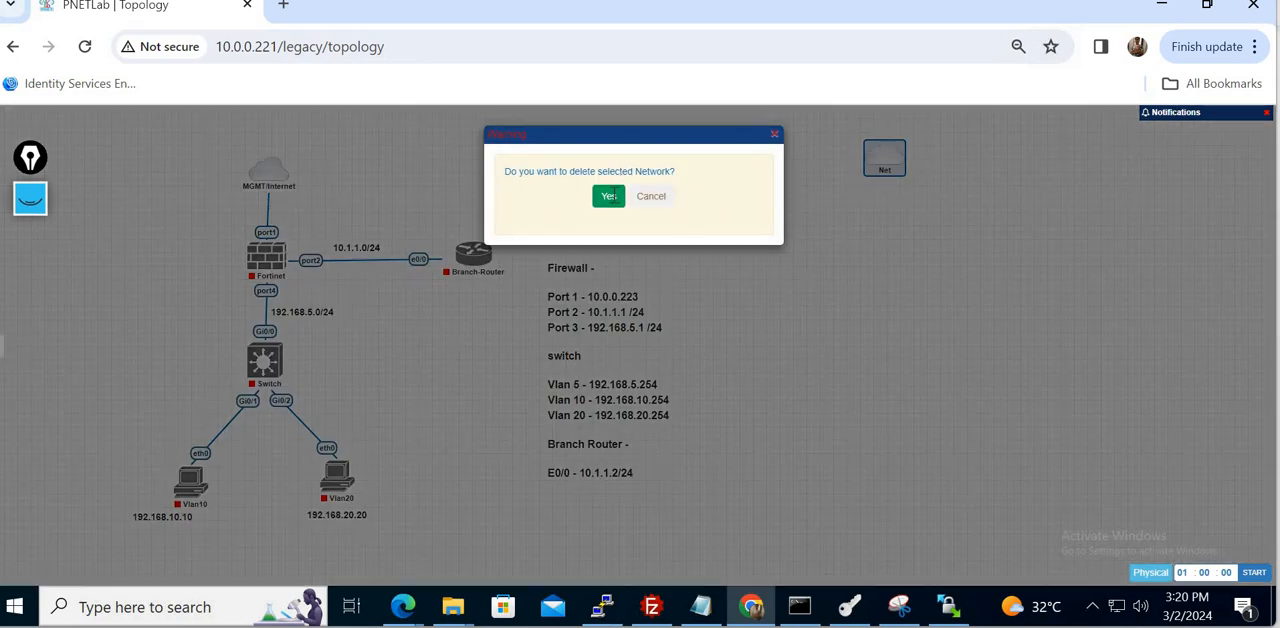
pyautogui.click(608, 196)
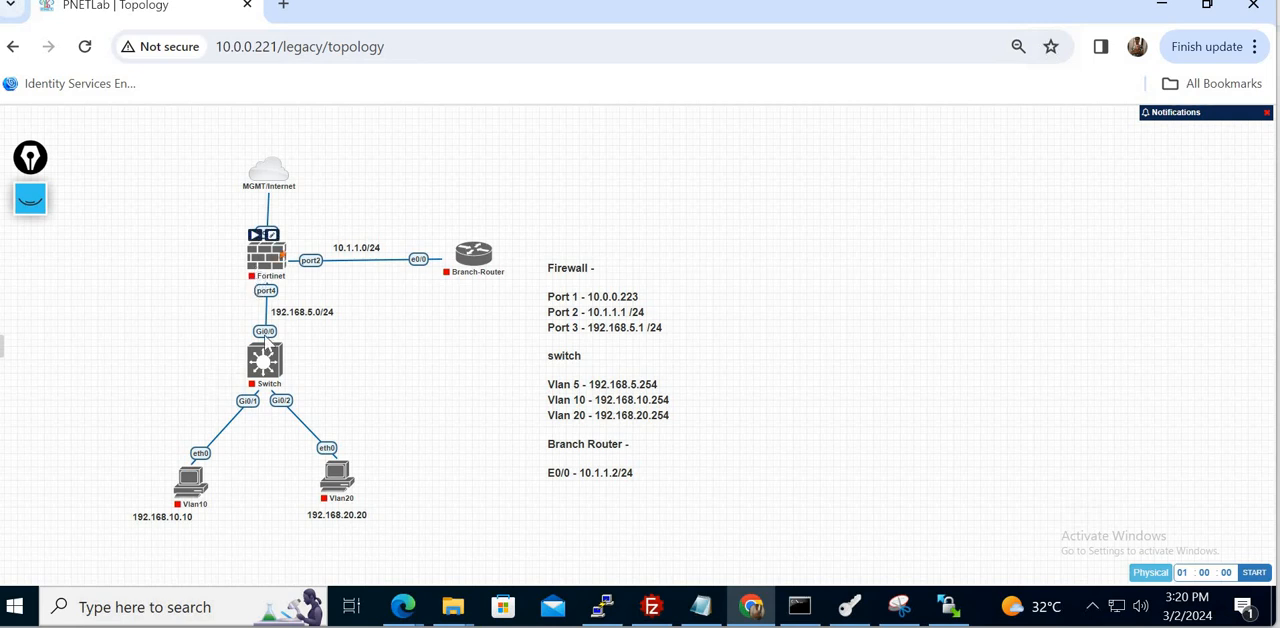
# - Start the Switch and Branch-Router nodes of the original topology
pyautogui.moveTo(262, 366)
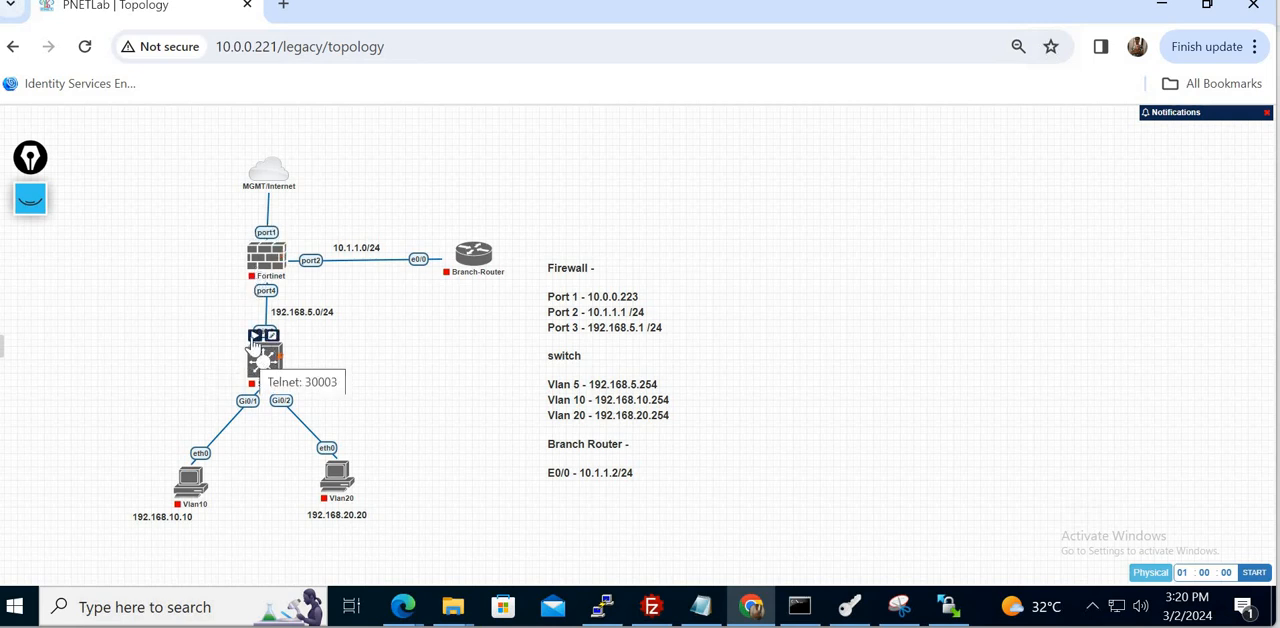
pyautogui.click(255, 336)
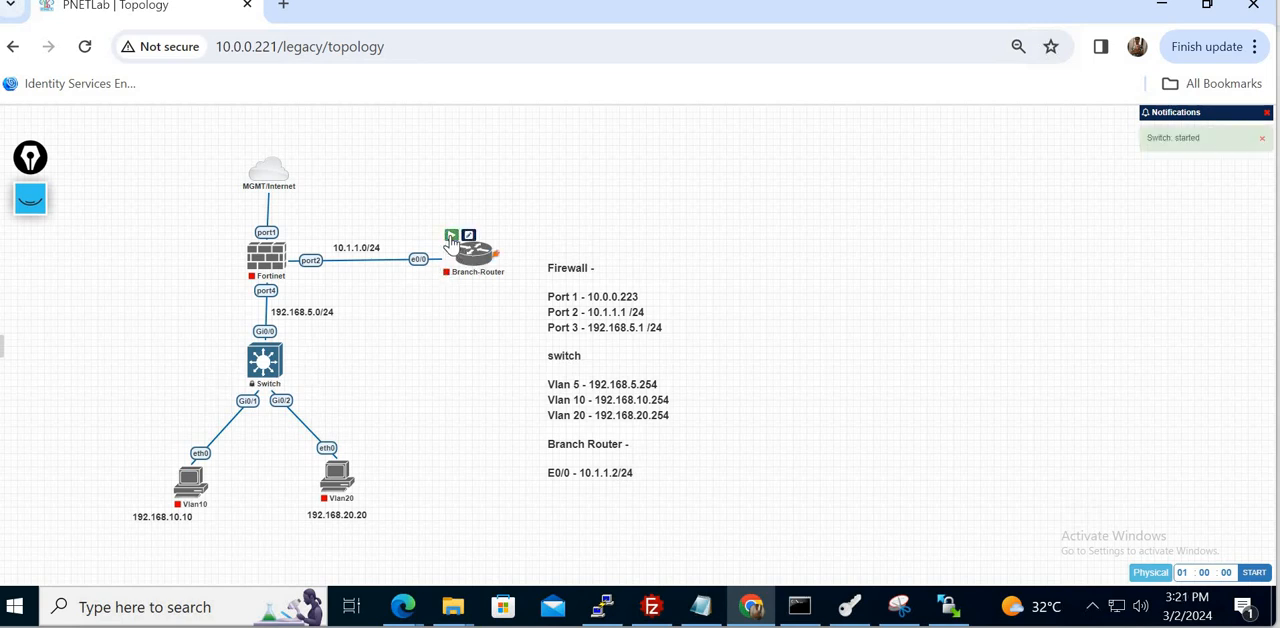
pyautogui.click(451, 237)
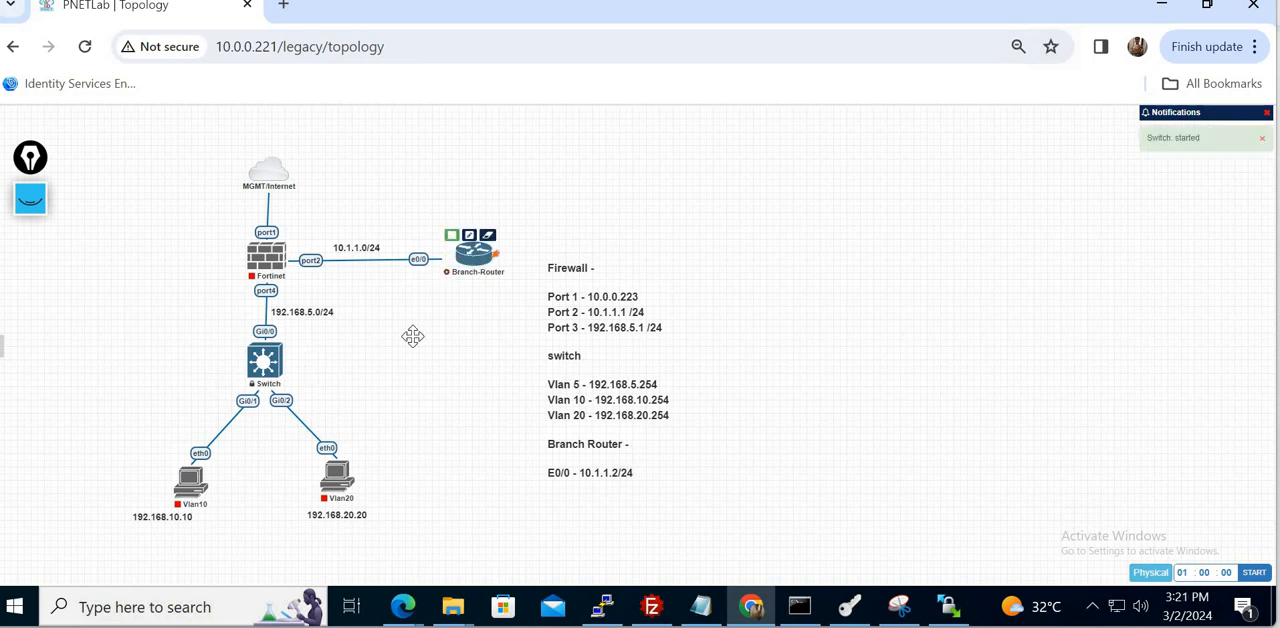
# - Open the Switch's console in the Telnet client and move its window clear of the topology diagram
pyautogui.click(268, 364)
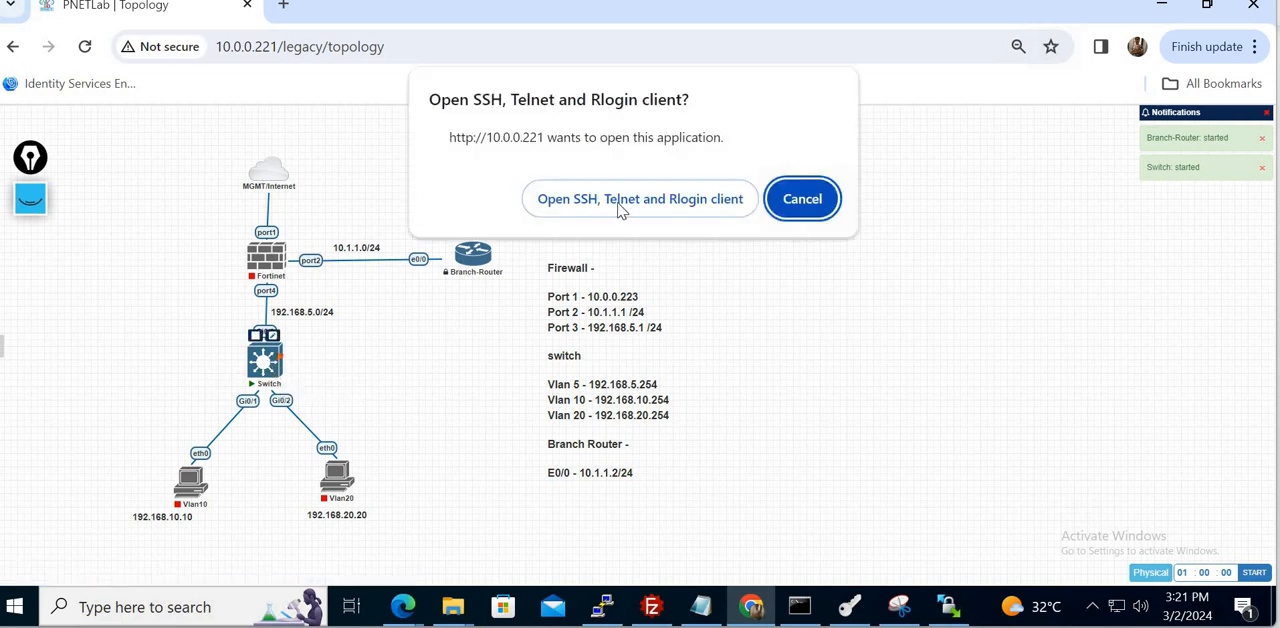
pyautogui.click(622, 203)
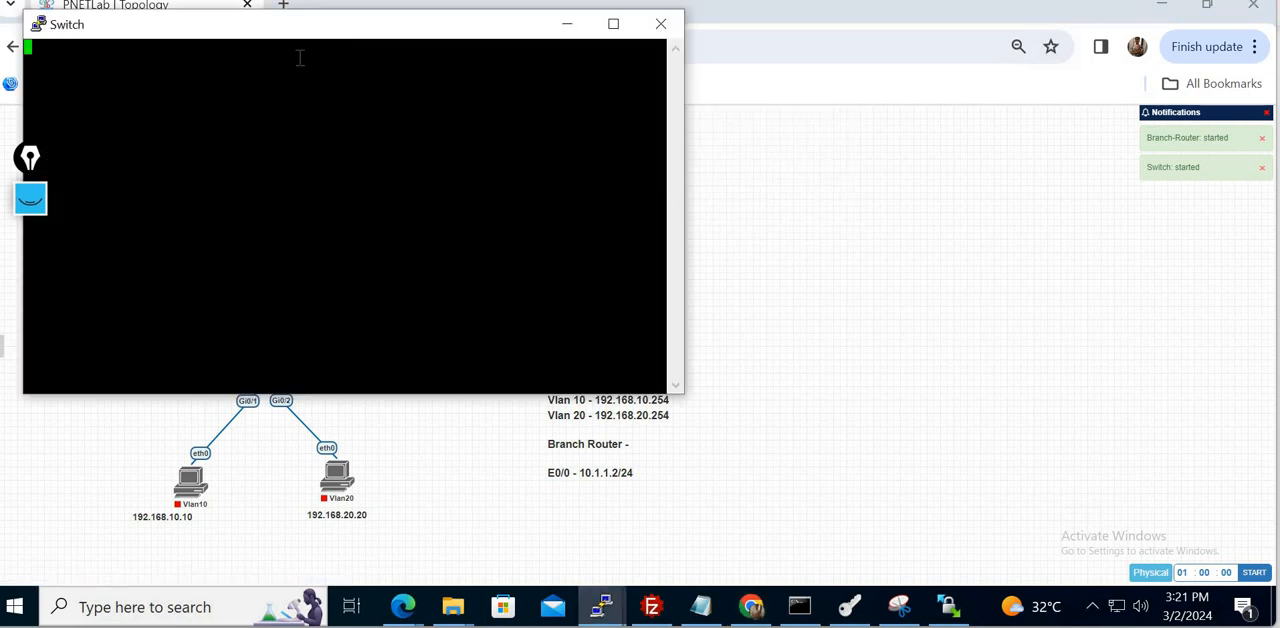
pyautogui.moveTo(277, 38); pyautogui.dragTo(964, 101)
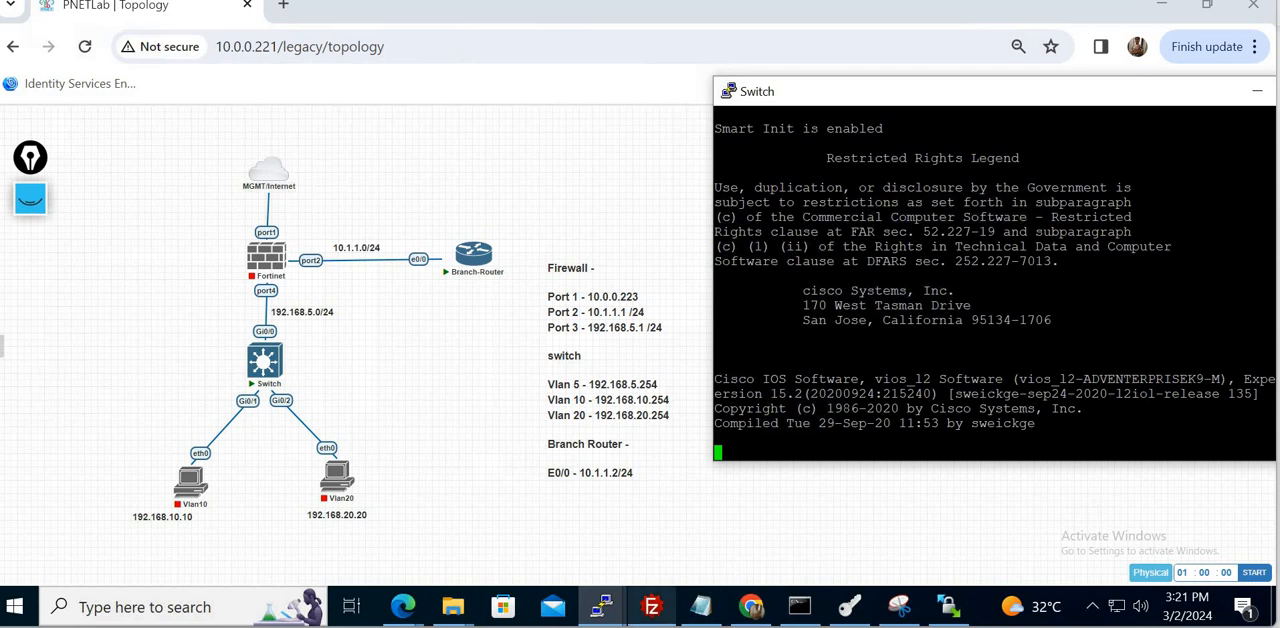
# - Switch to File Explorer and open the FGT-Feb_2024 folder in Documents
pyautogui.moveTo(651, 607)
pyautogui.press('super+e')
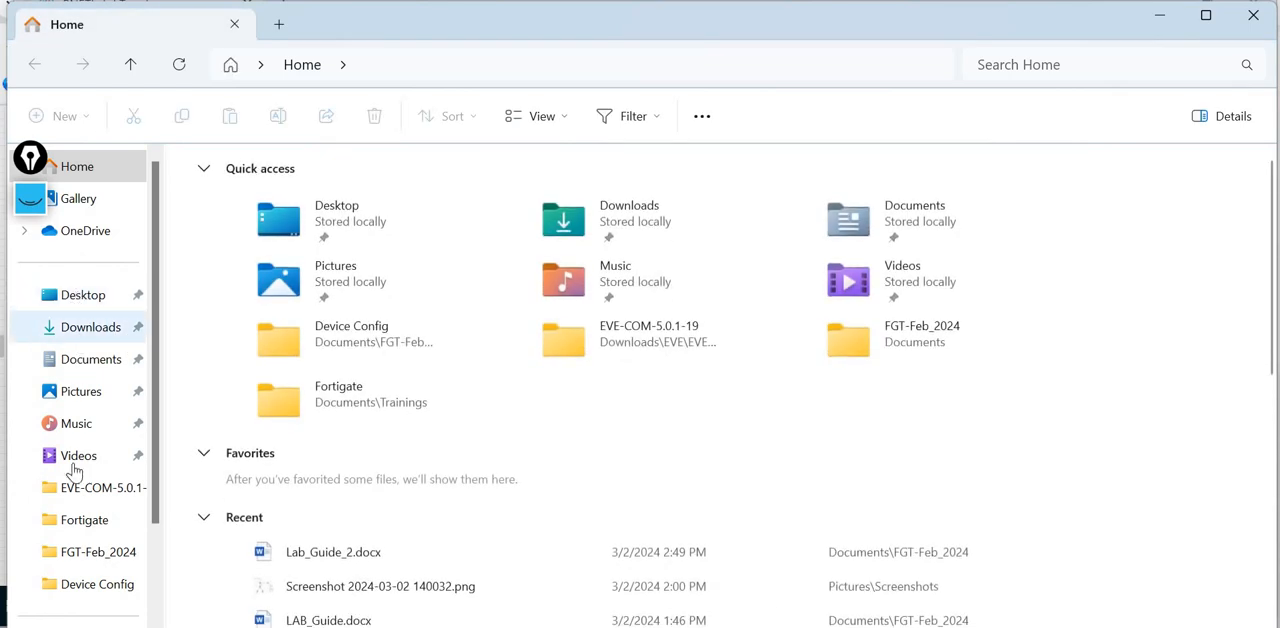
pyautogui.click(88, 515)
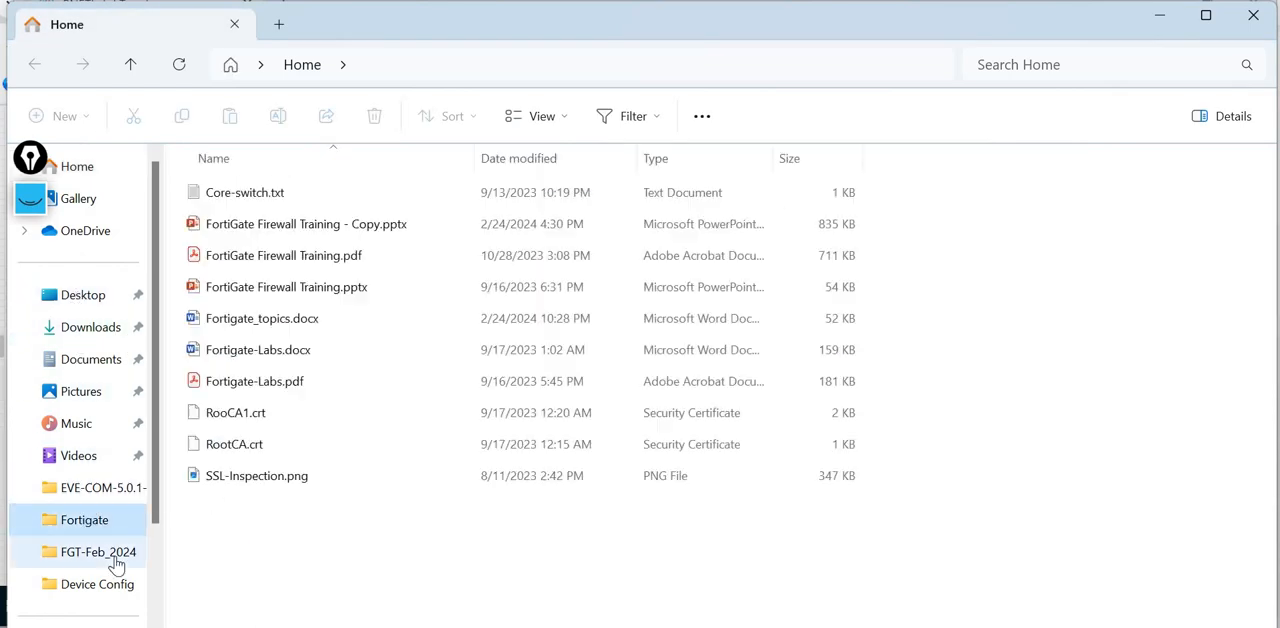
pyautogui.click(108, 555)
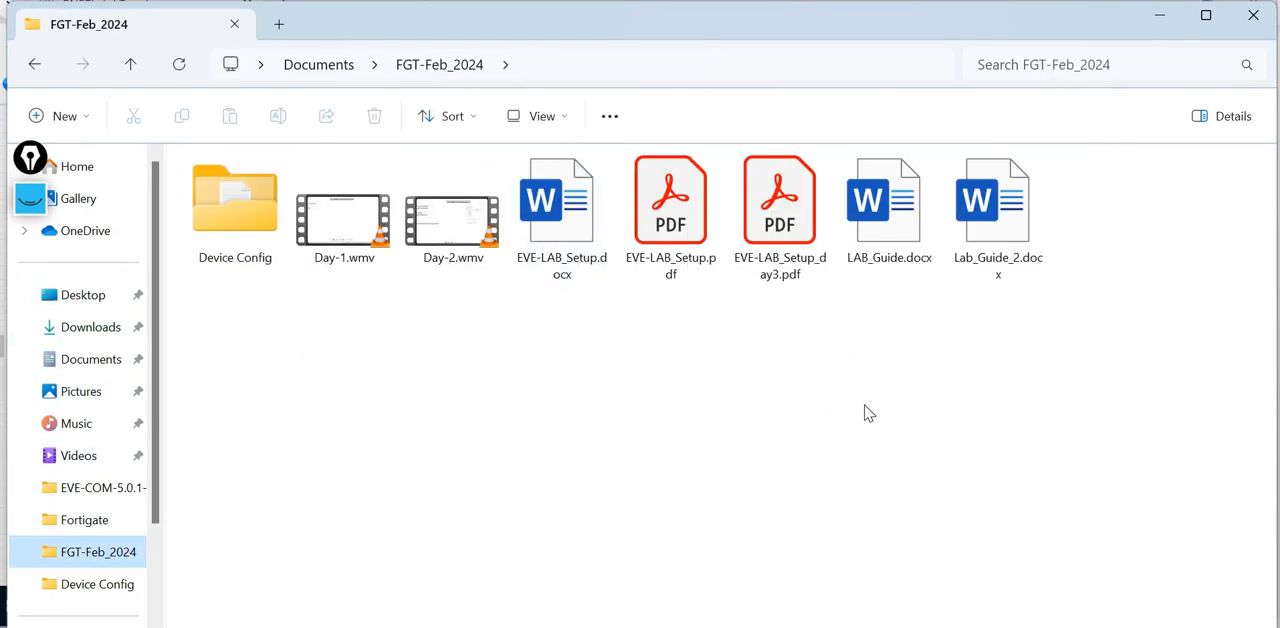
# - Open switch.txt and Branch_router.txt from the Device Config folder in Notepad and minimize File Explorer
pyautogui.doubleClick(224, 211)
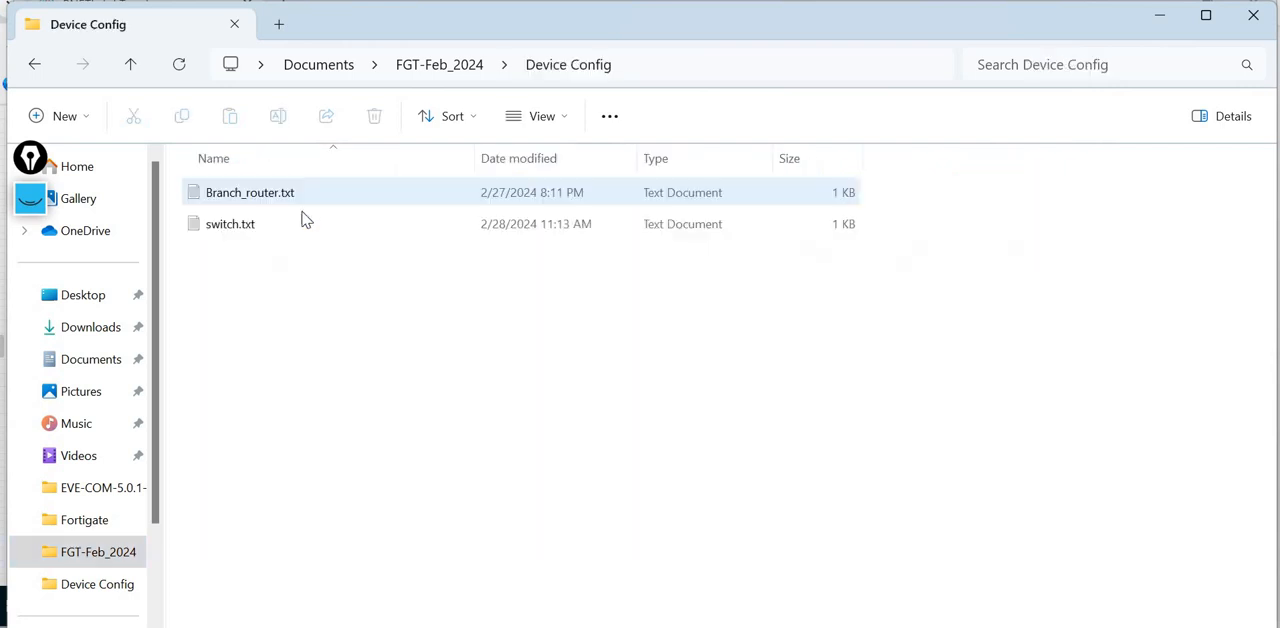
pyautogui.doubleClick(283, 229)
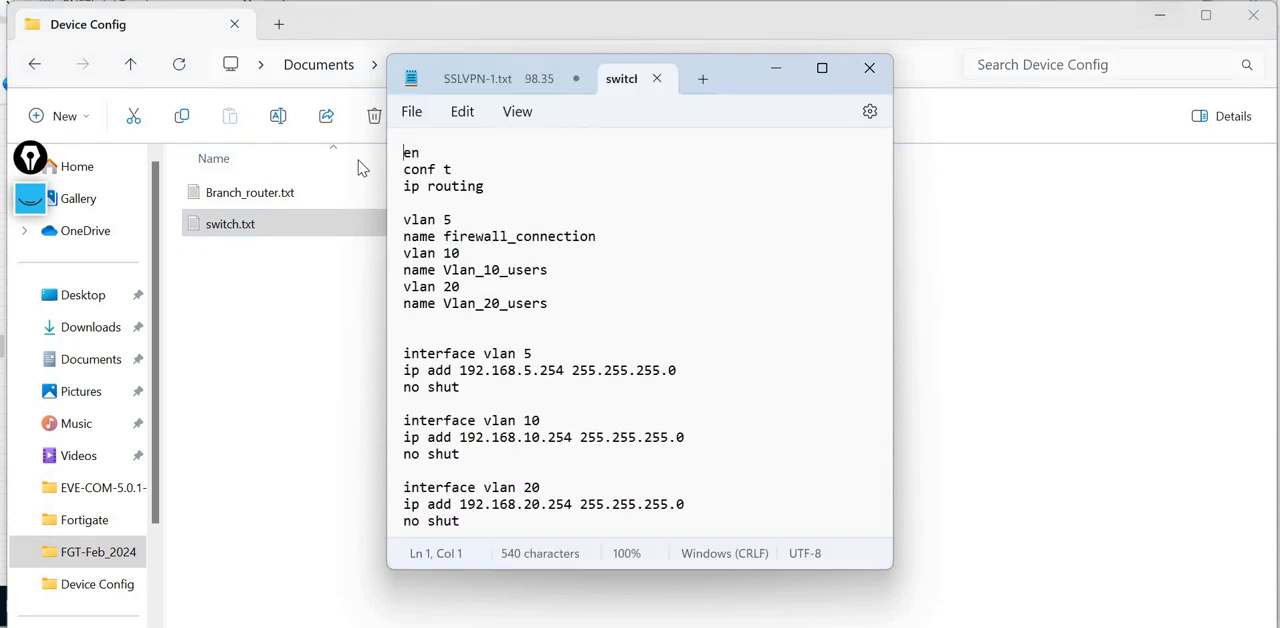
pyautogui.doubleClick(288, 192)
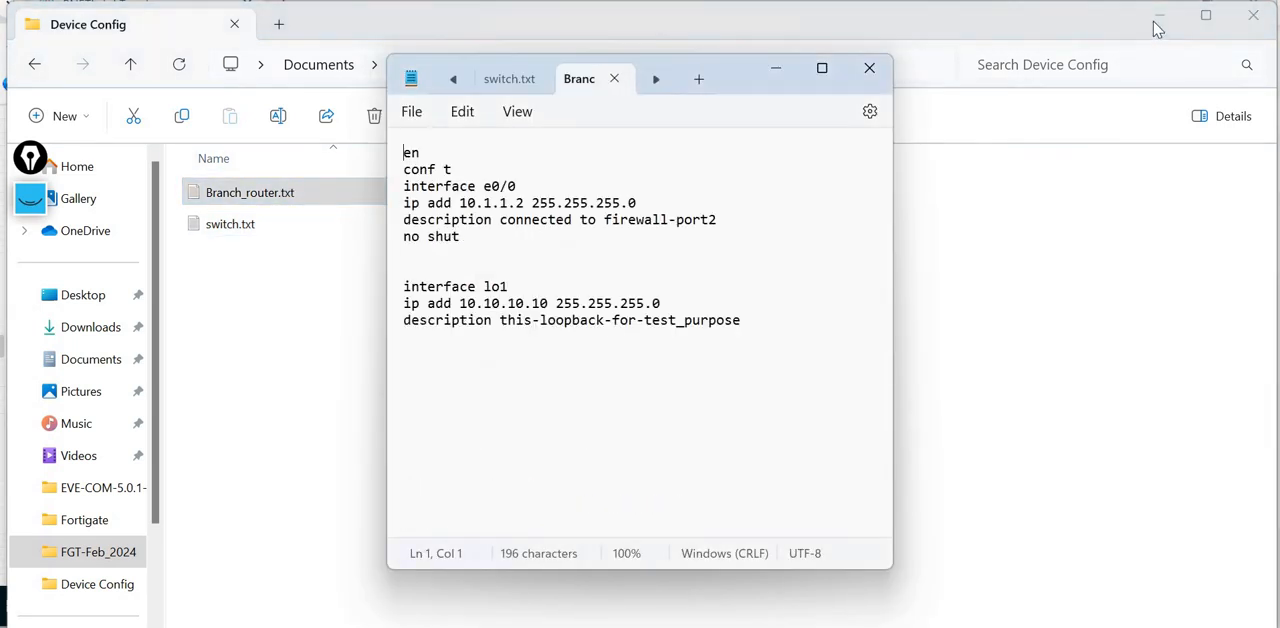
pyautogui.click(1159, 16)
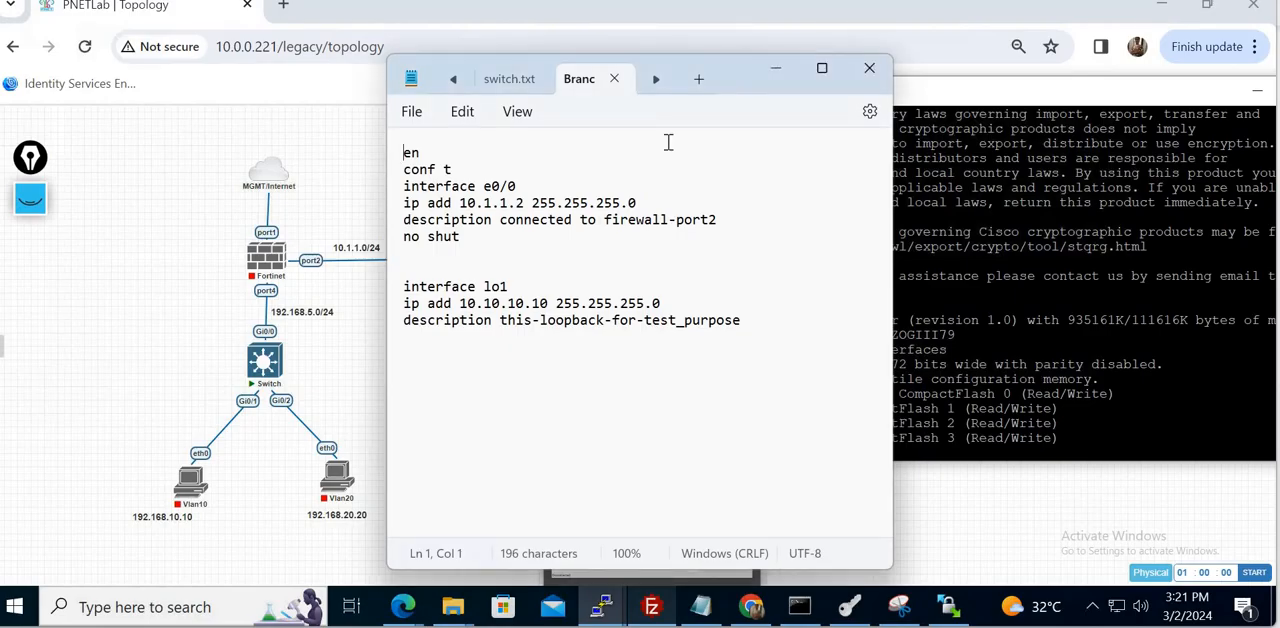
# - Review the VLAN 5, 10 and 20 definitions in switch.txt, moving the Notepad window clear of the topology diagram
pyautogui.click(500, 84)
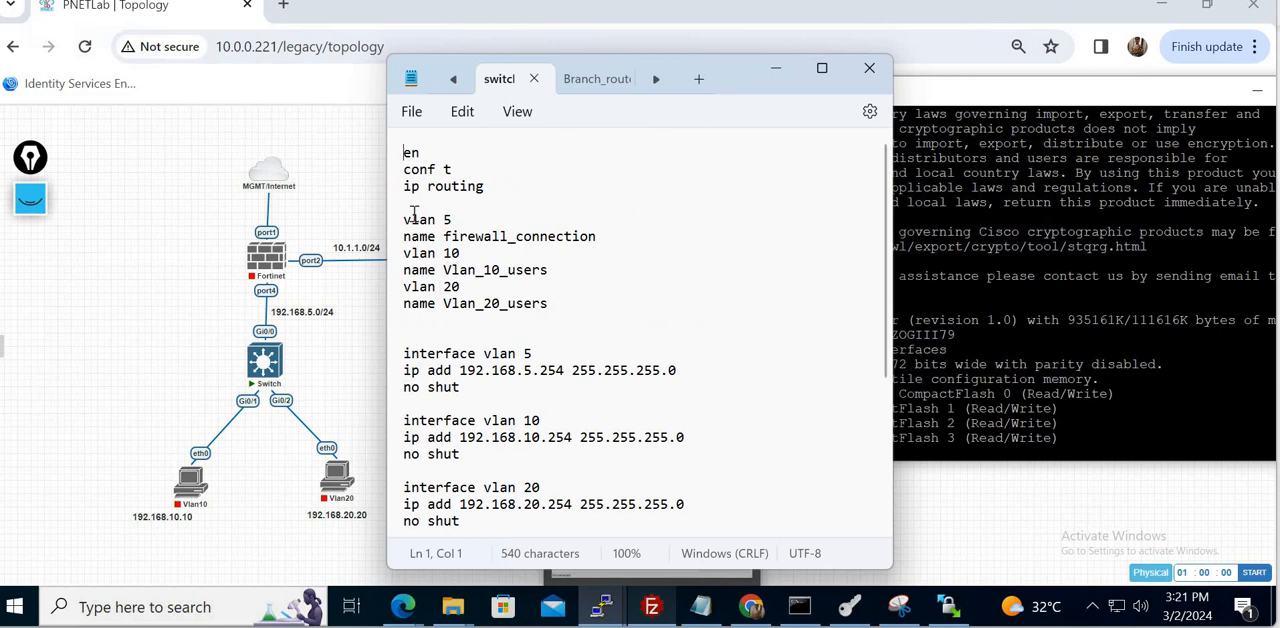
pyautogui.moveTo(404, 222); pyautogui.dragTo(610, 241)
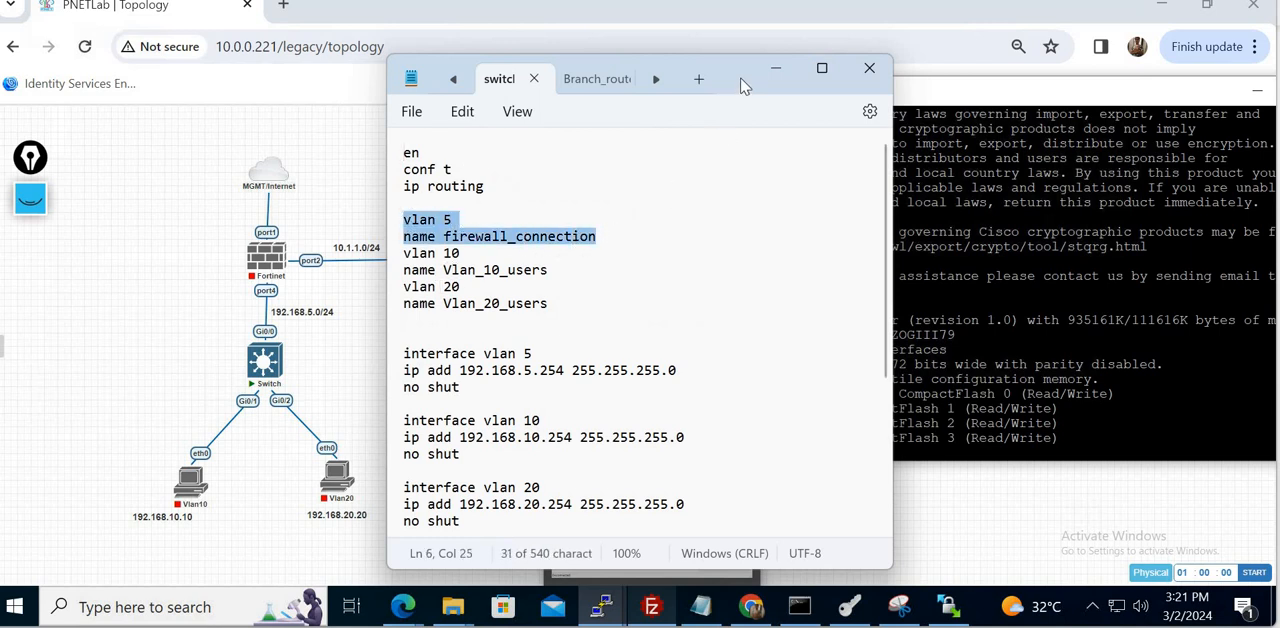
pyautogui.moveTo(745, 80); pyautogui.dragTo(977, 118)
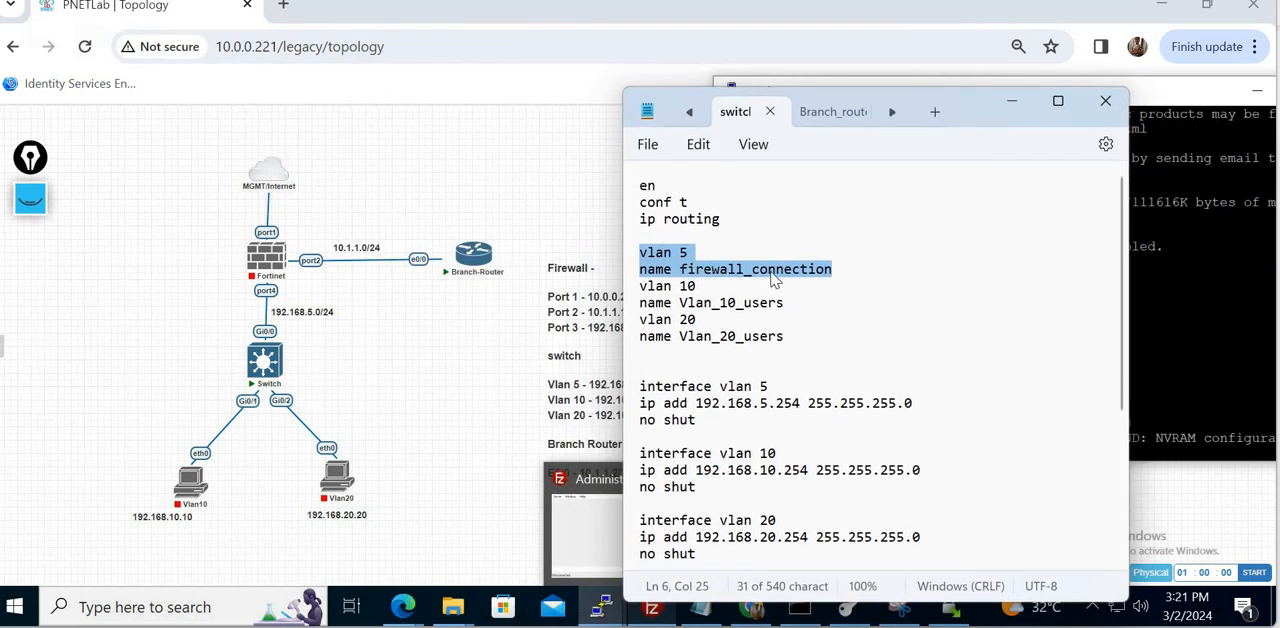
pyautogui.moveTo(641, 288); pyautogui.dragTo(809, 351)
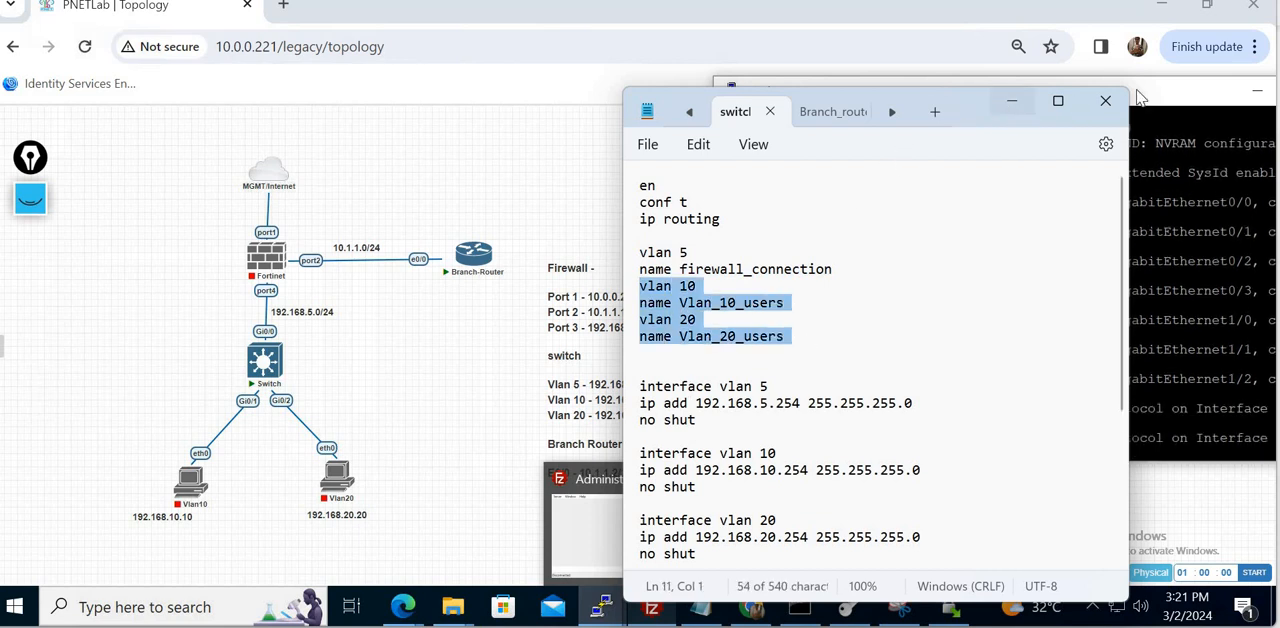
# - Minimize the Switch console and place the switch.txt window beside the topology's addressing notes
pyautogui.click(1257, 107)
pyautogui.click(1257, 92)
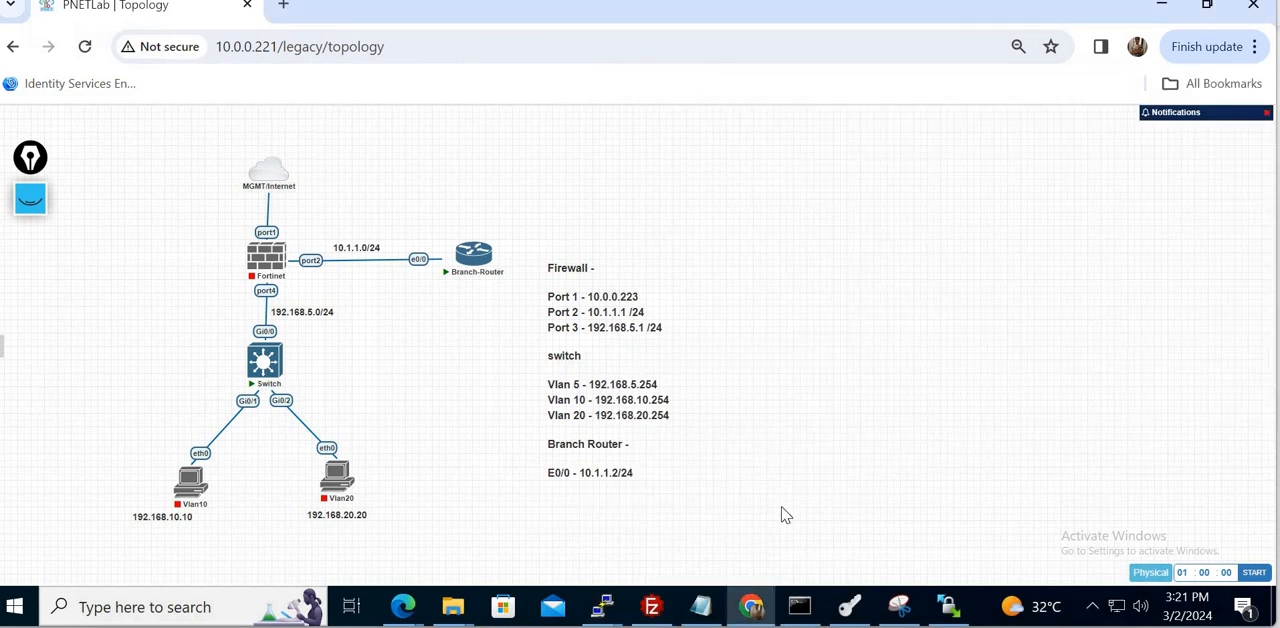
pyautogui.click(849, 607)
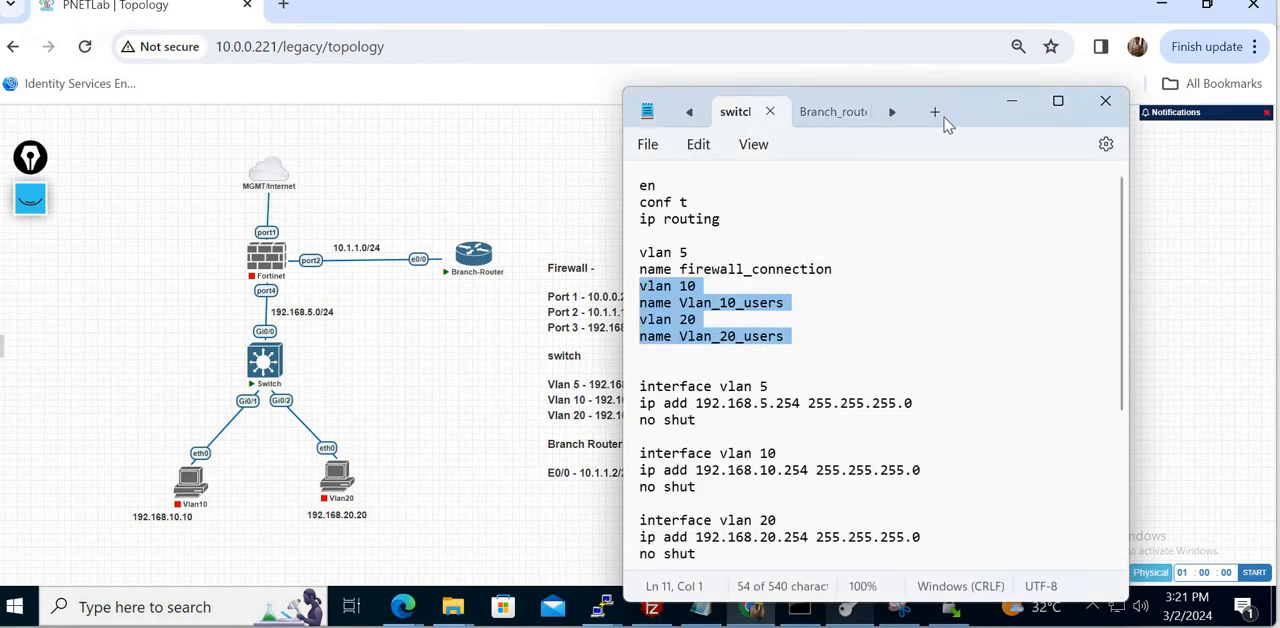
pyautogui.moveTo(977, 120); pyautogui.dragTo(1110, 65)
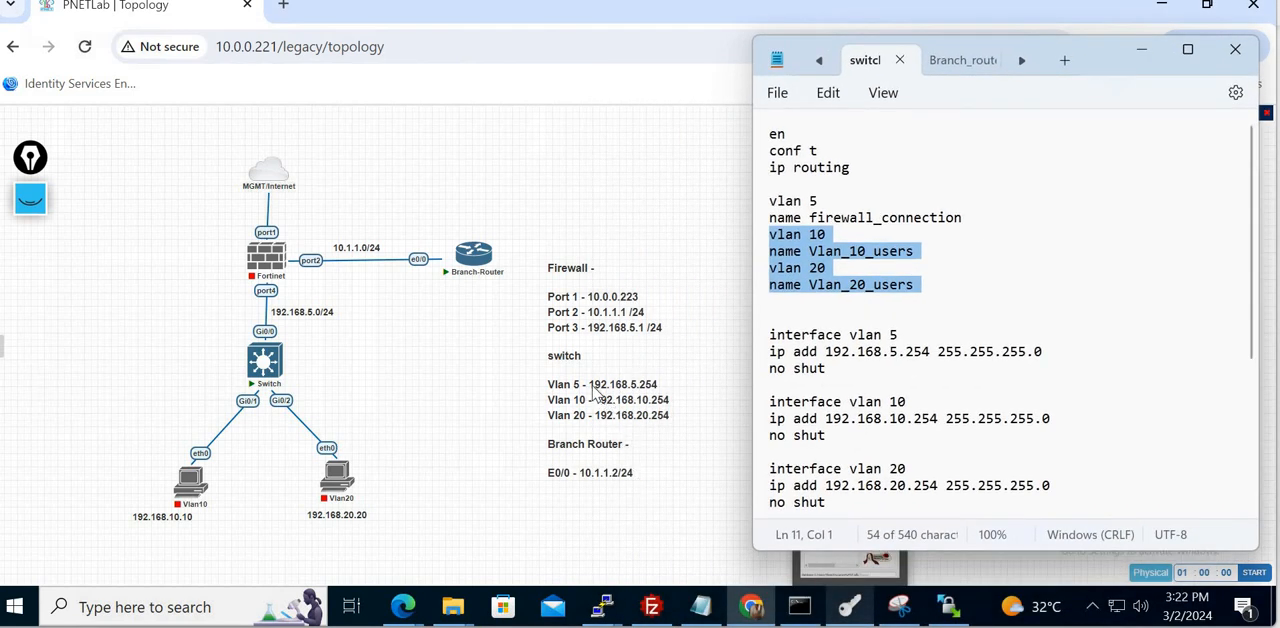
# - Examine the VLAN interface addresses, the gig 0/0 to 0/2 access-port settings and the default route in switch.txt
pyautogui.doubleClick(871, 353)
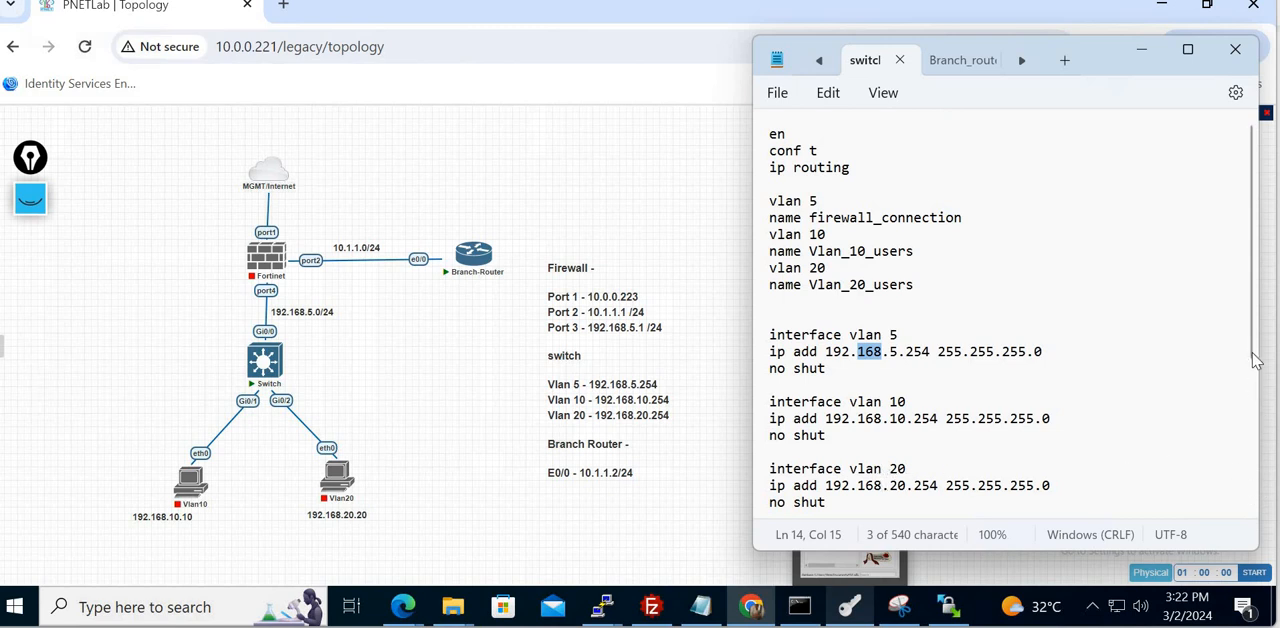
pyautogui.moveTo(1254, 358); pyautogui.dragTo(1265, 533)
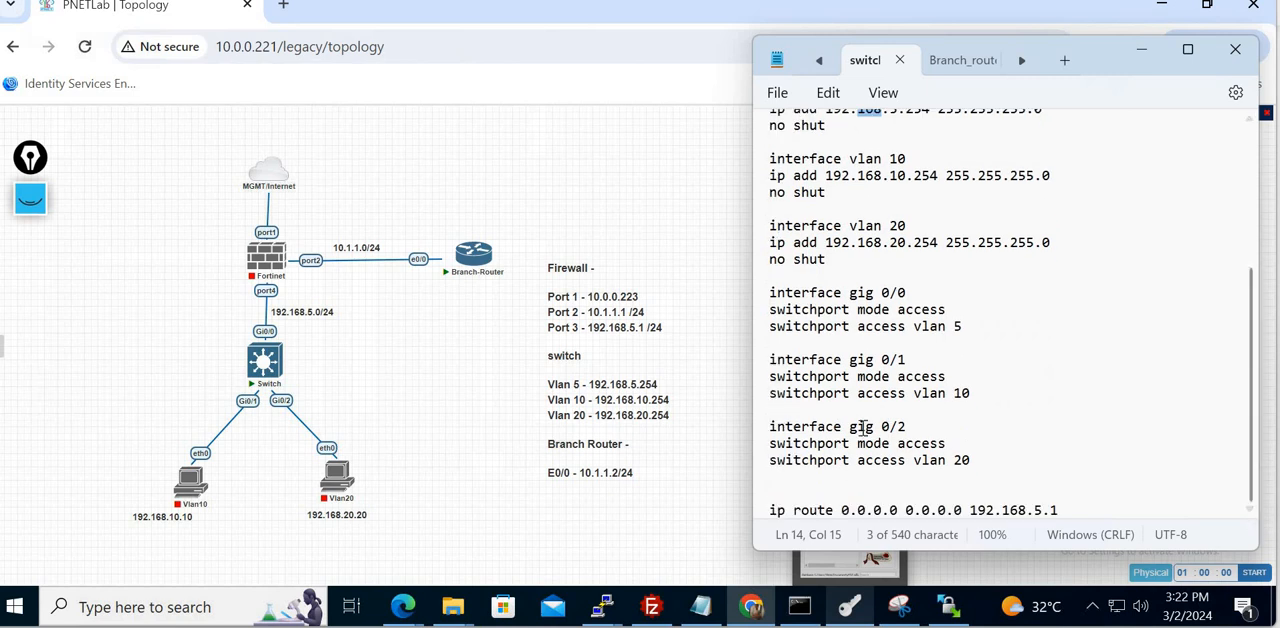
pyautogui.tripleClick(928, 330)
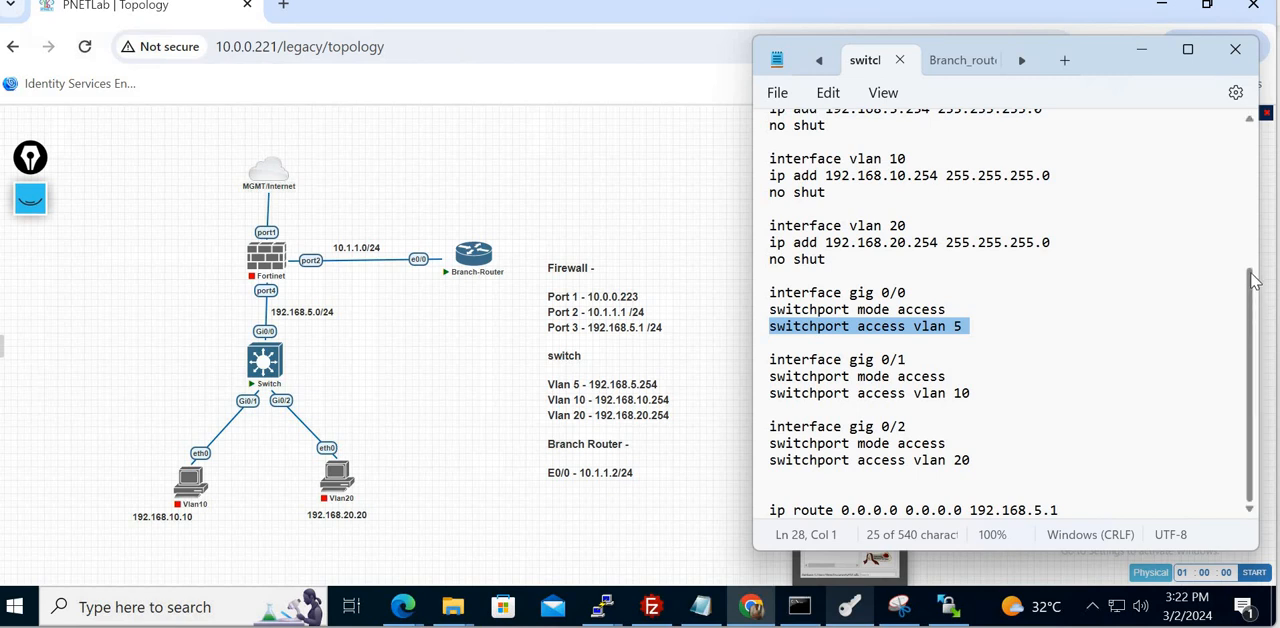
pyautogui.moveTo(1255, 282); pyautogui.dragTo(1243, 335)
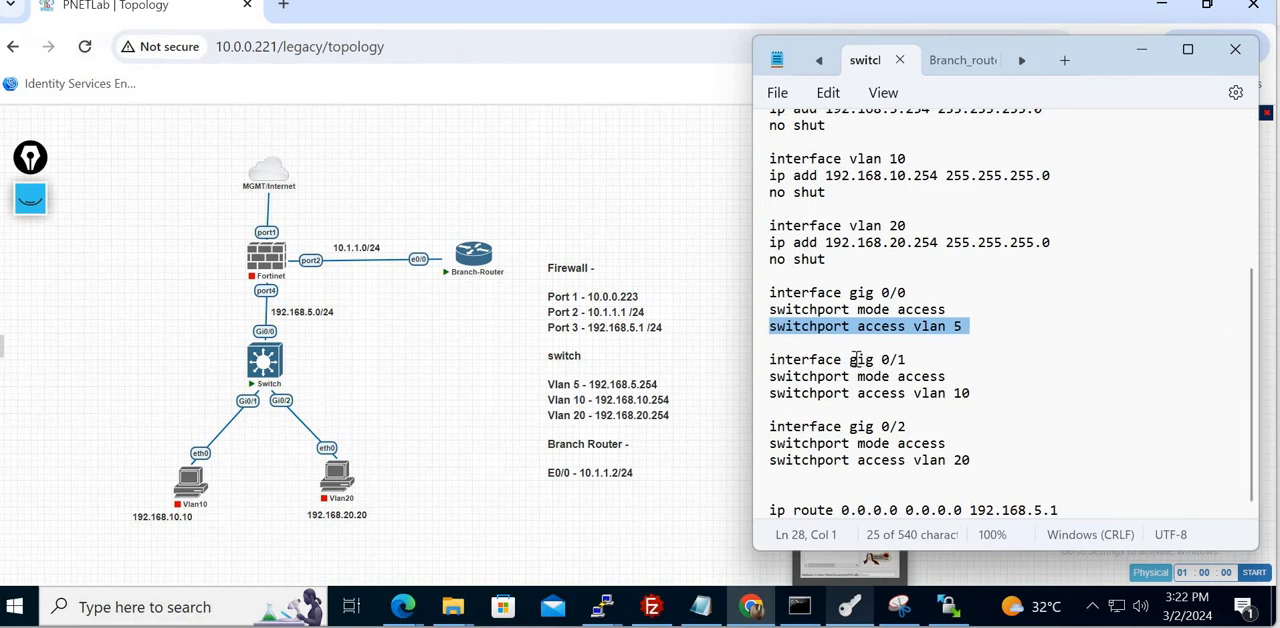
pyautogui.moveTo(852, 359); pyautogui.dragTo(990, 470)
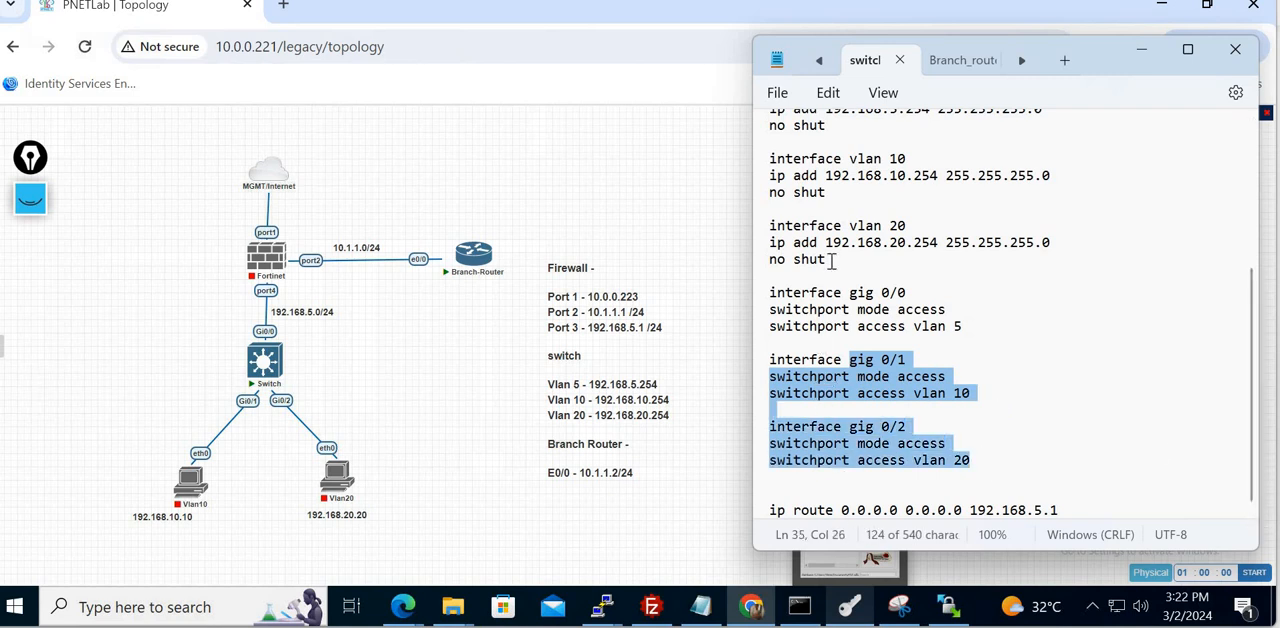
pyautogui.moveTo(776, 277); pyautogui.dragTo(1014, 473)
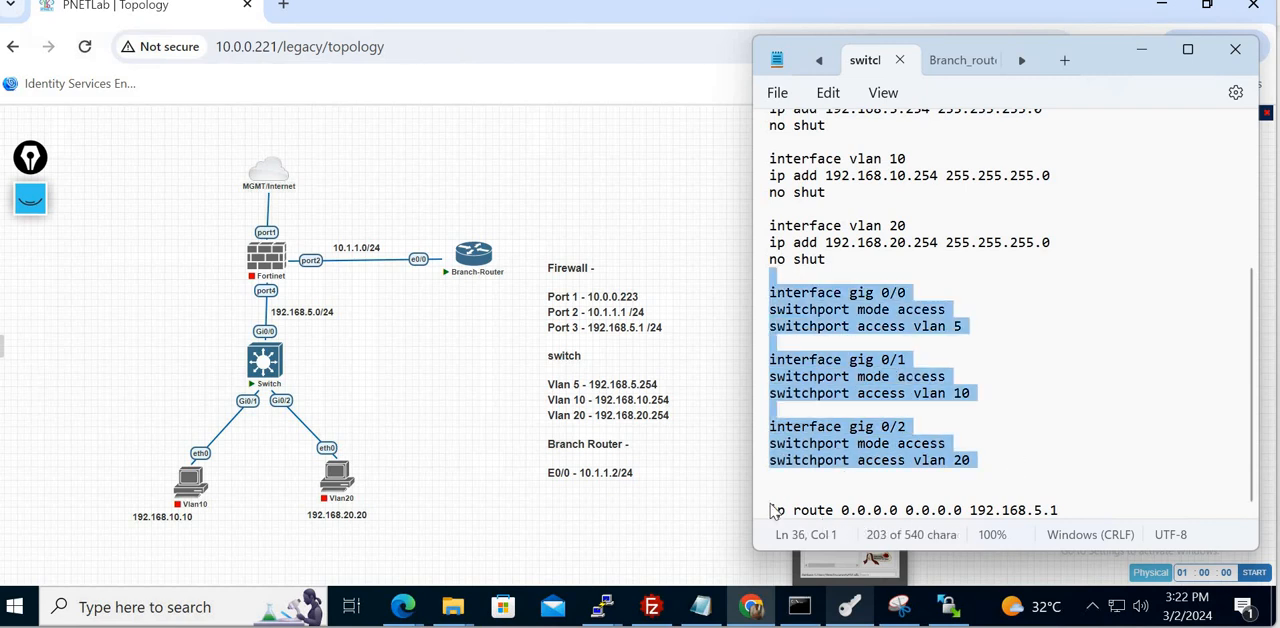
pyautogui.moveTo(771, 510); pyautogui.dragTo(1064, 514)
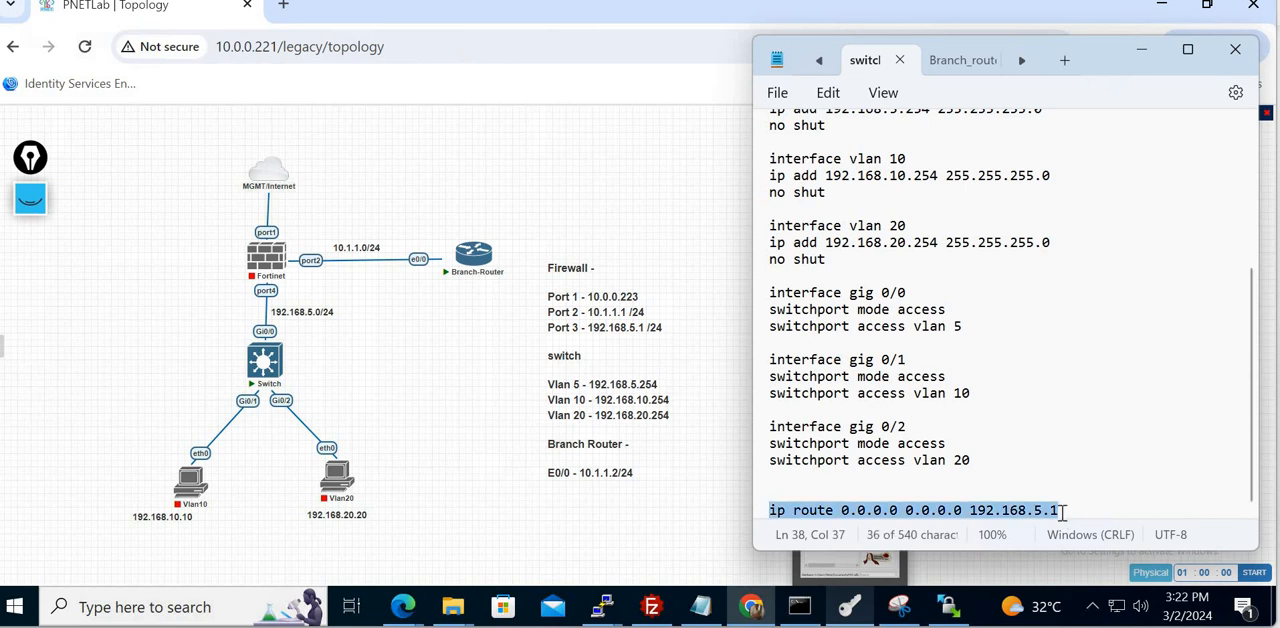
pyautogui.doubleClick(1035, 509)
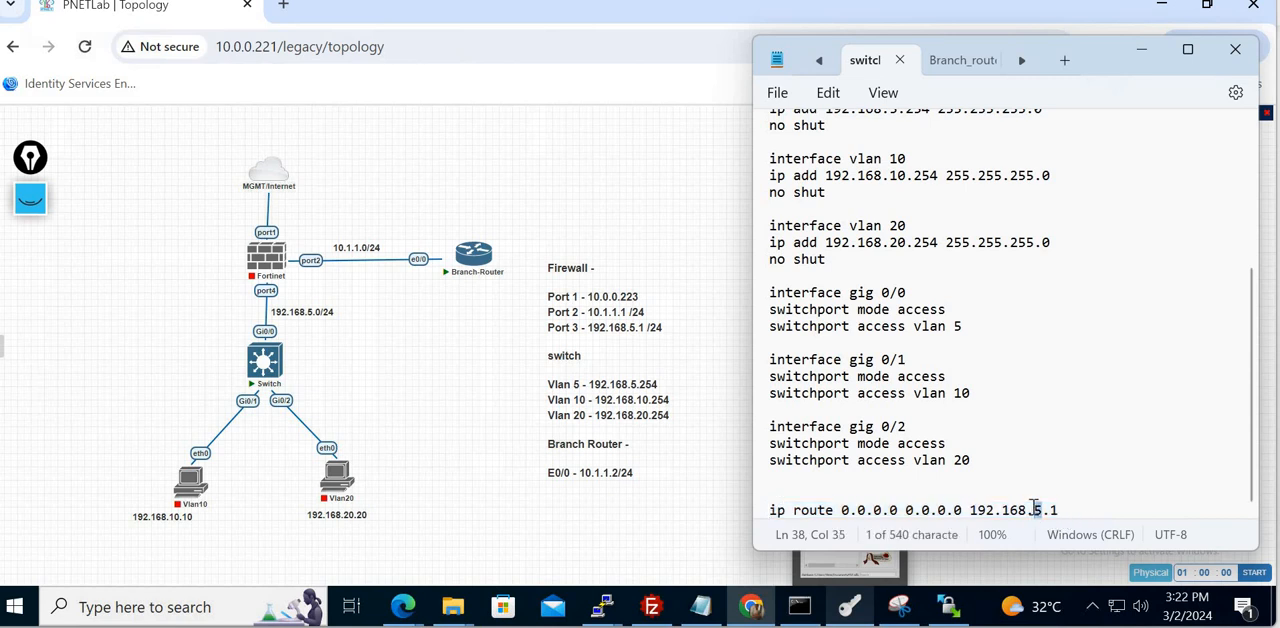
# - Correct the topology notes so the firewall port with address 192.168.5.1 /24 reads Port 4
pyautogui.click(580, 335)
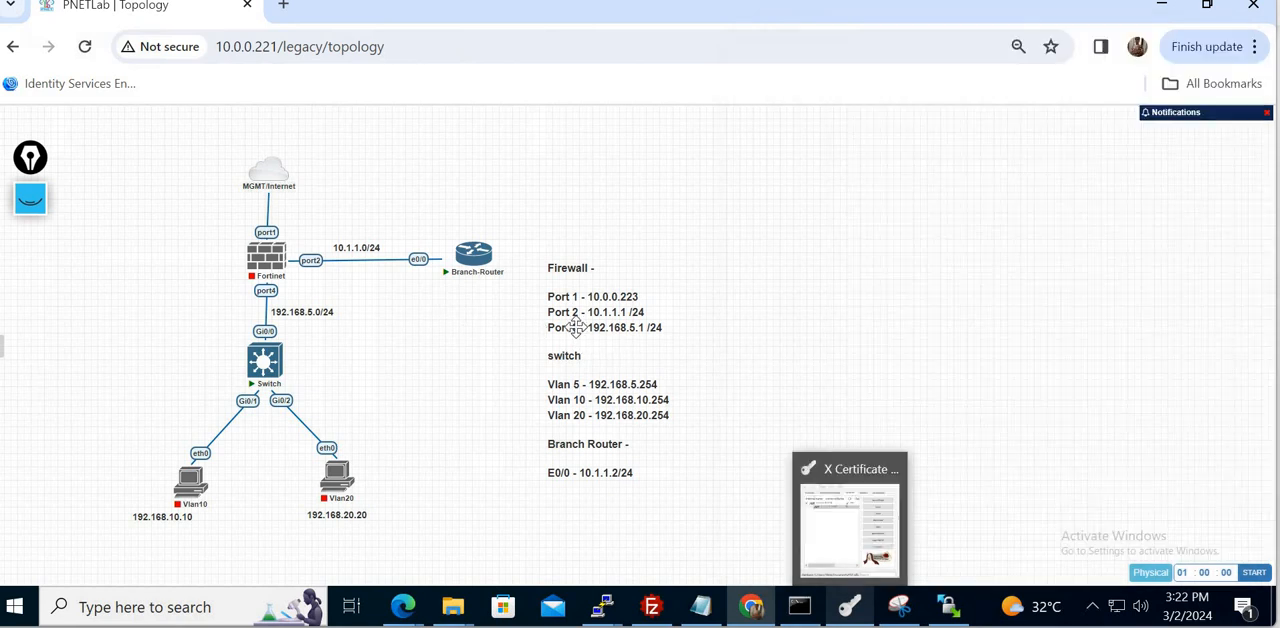
pyautogui.doubleClick(582, 337)
pyautogui.click(580, 337)
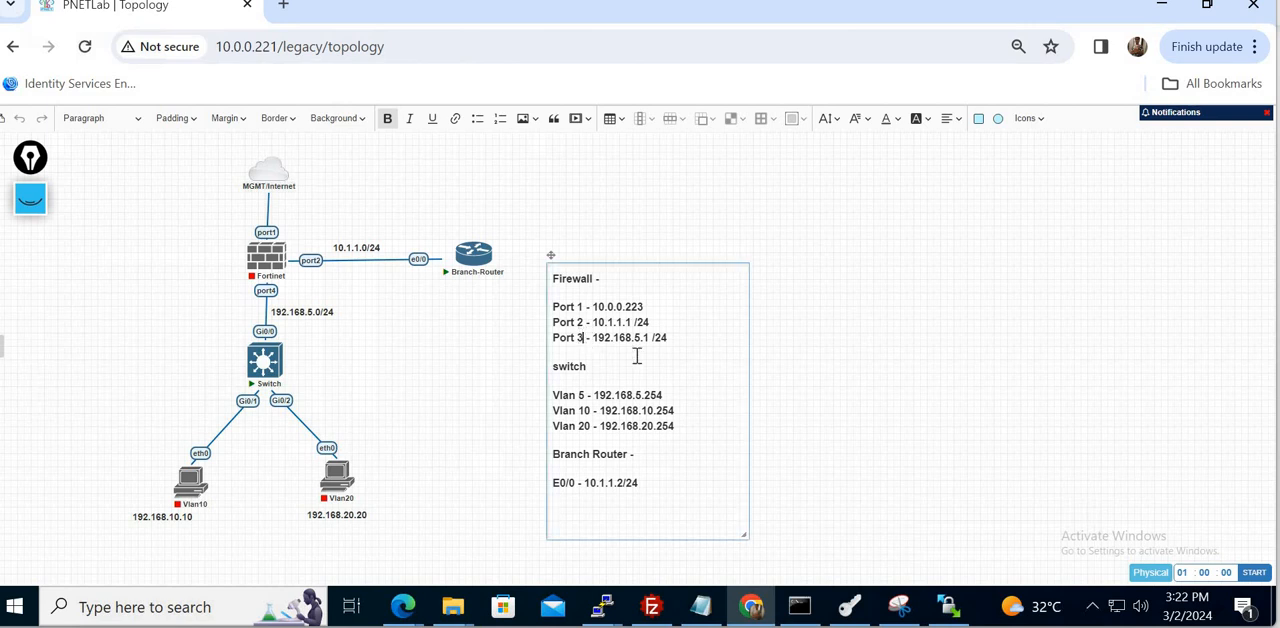
pyautogui.press('BackSpace')
pyautogui.write('4')
pyautogui.click(905, 396)
pyautogui.click(866, 535)
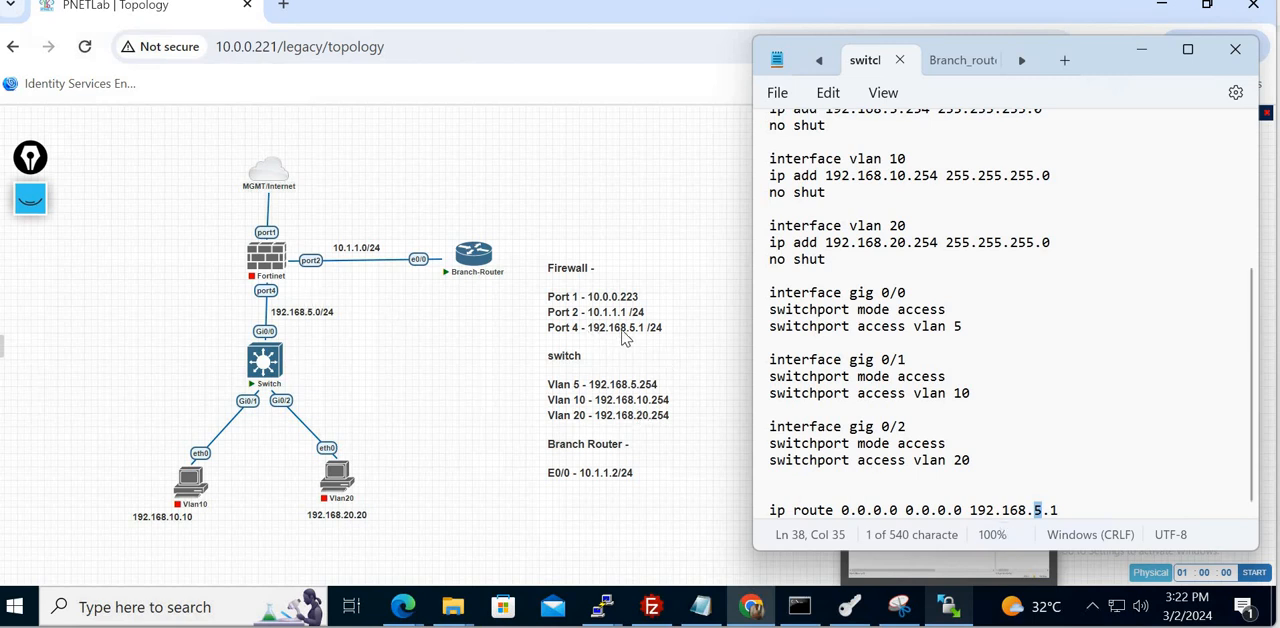
# - Highlight the default route to 192.168.5.1 in switch.txt and switch to the Google Meet window
pyautogui.tripleClick(1066, 510)
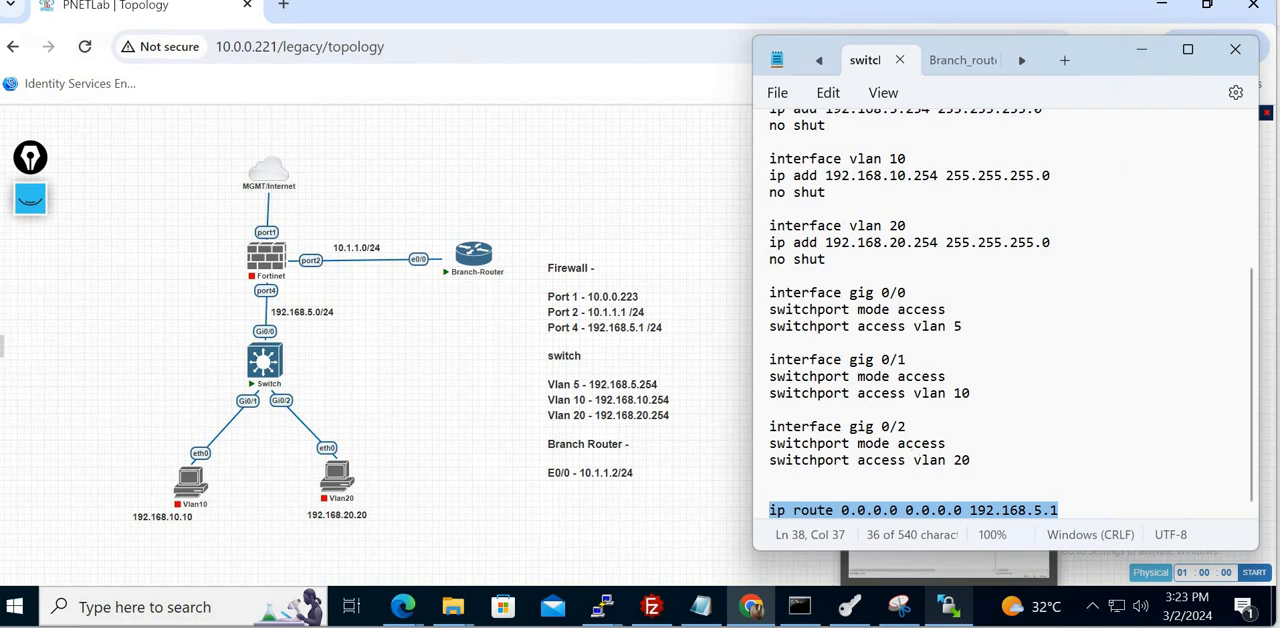
pyautogui.moveTo(662, 626)
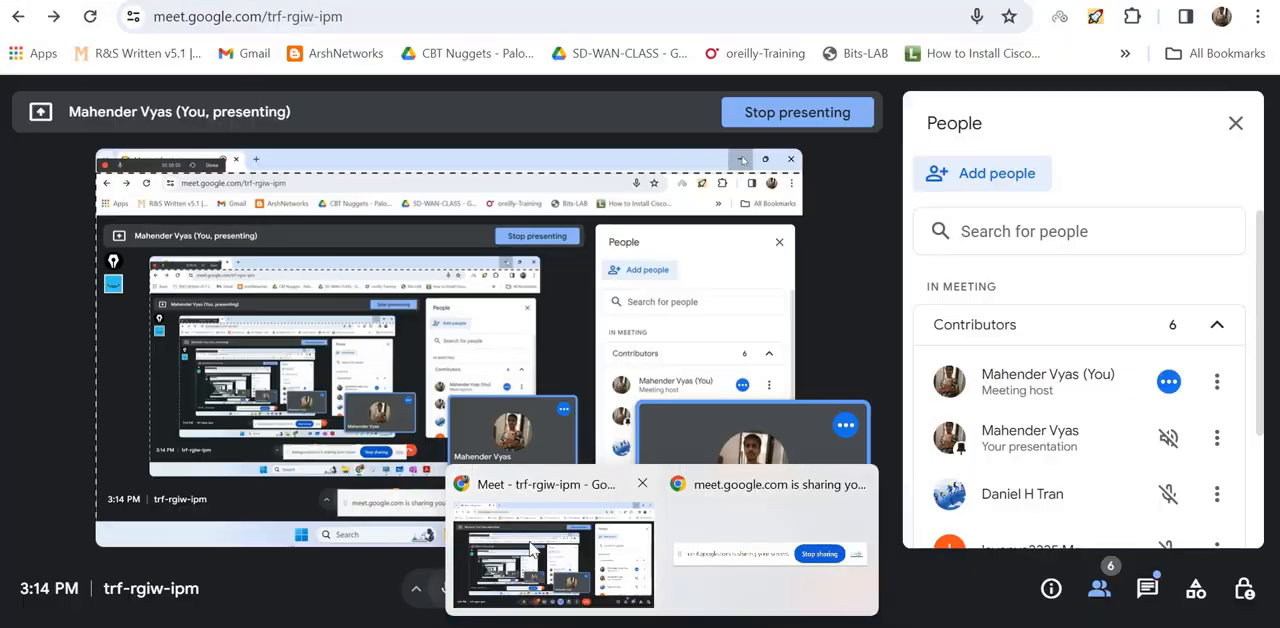
pyautogui.click(554, 548)
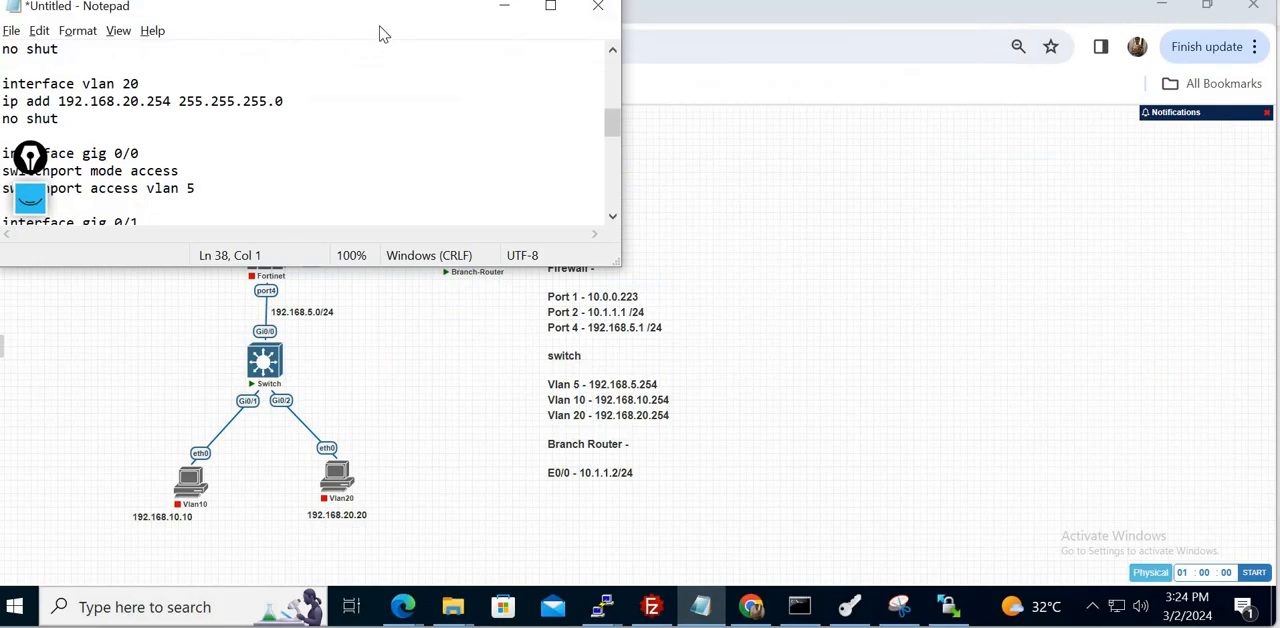
# - Maximize the untitled Notepad window in the lab desktop and look through the switch configuration it contains
pyautogui.moveTo(380, 14); pyautogui.dragTo(569, 86)
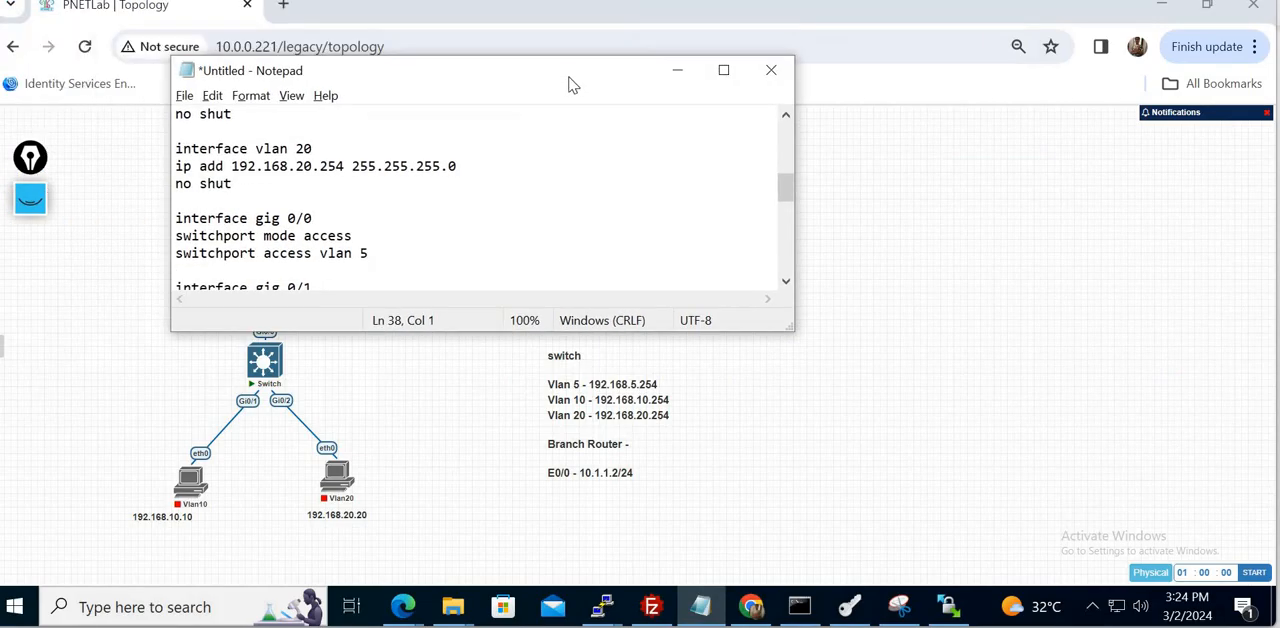
pyautogui.doubleClick(570, 77)
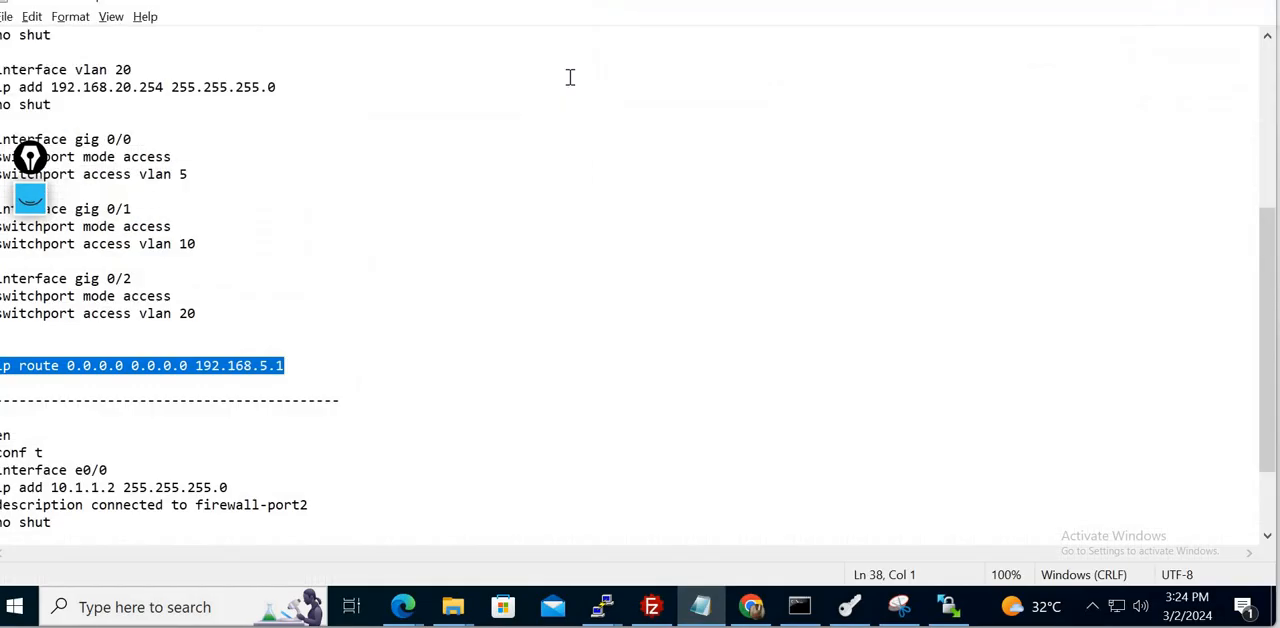
pyautogui.click(1268, 80)
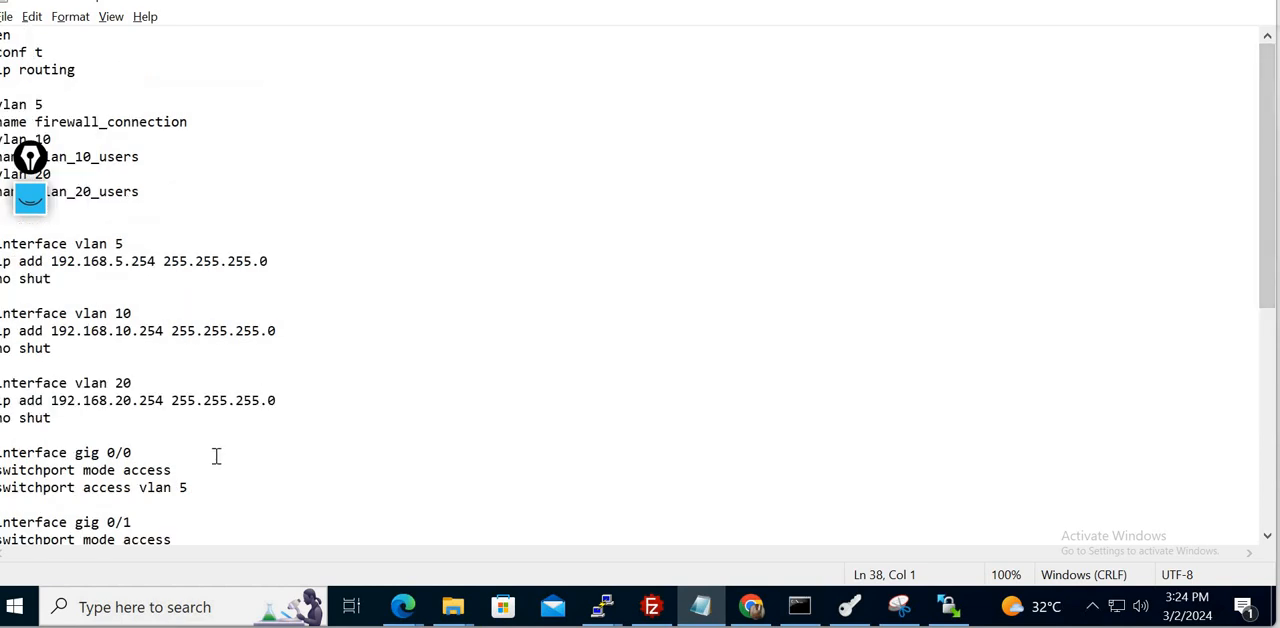
pyautogui.press('Down')
pyautogui.press('Down')
pyautogui.press('Down')
pyautogui.press('Down')
pyautogui.press('Down')
pyautogui.press('Down')
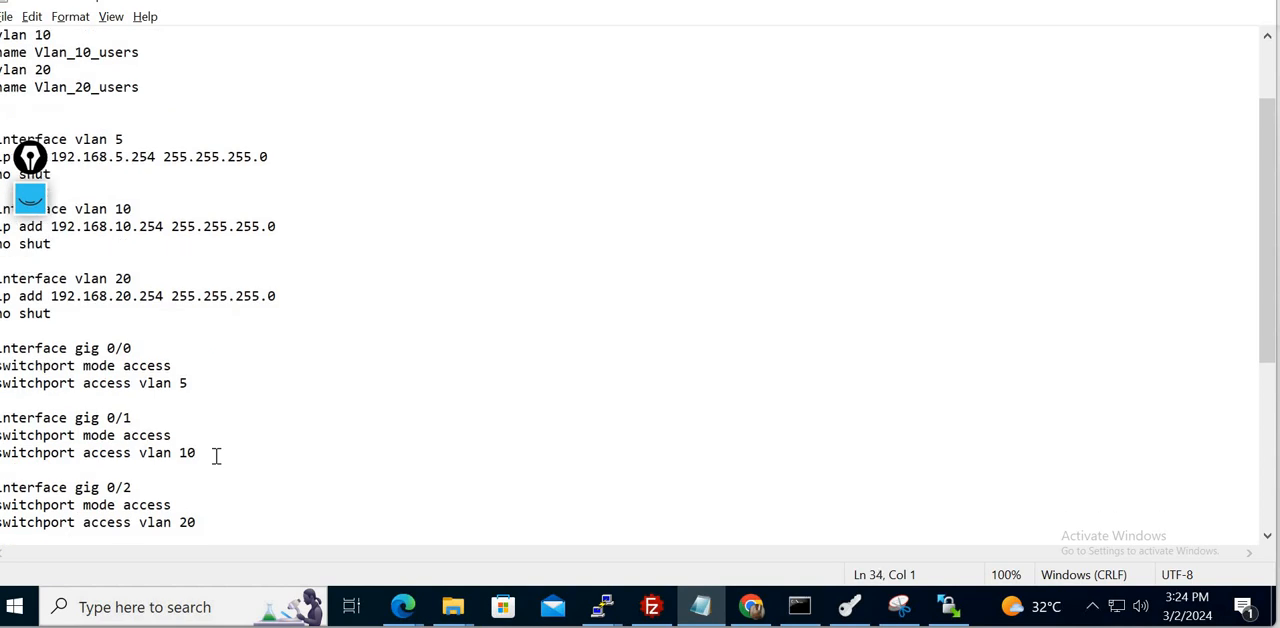
# - Select the whole switch configuration, from the first "en" line through "ip route 0.0.0.0 0.0.0.0 192.168.5.1"
pyautogui.hotkey('ctrl', 'Home')
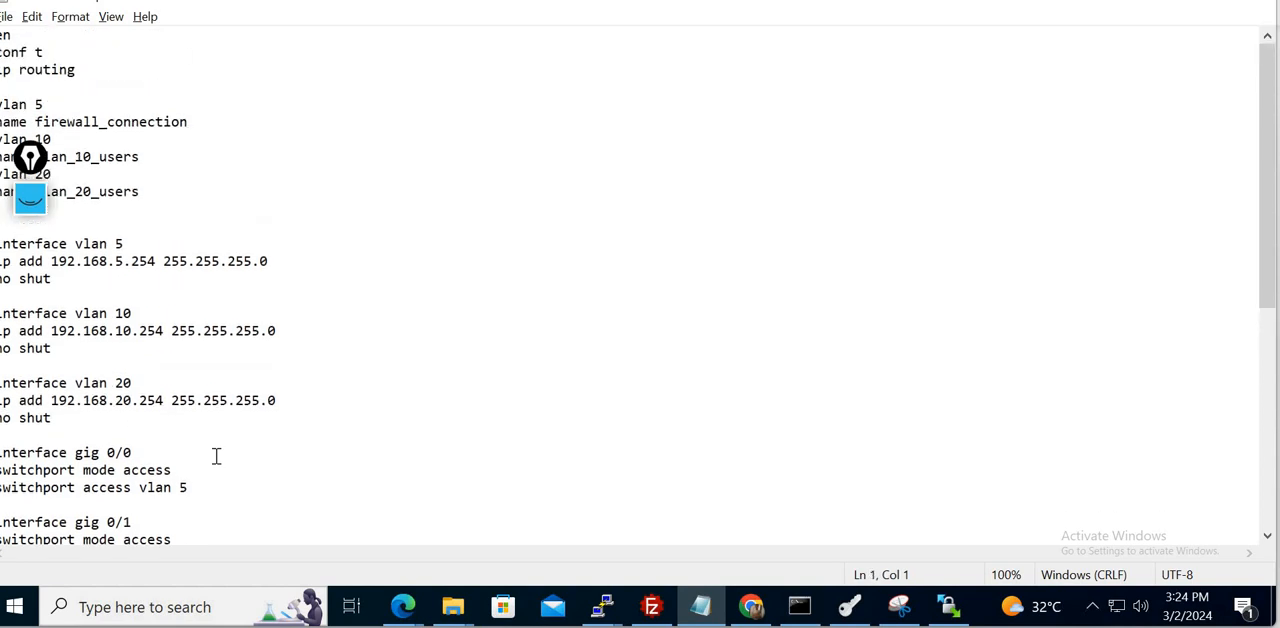
pyautogui.hotkey('shift', 'Down')
pyautogui.hotkey('shift', 'Down')
pyautogui.hotkey('shift', 'Down')
pyautogui.hotkey('shift', 'Down')
pyautogui.hotkey('shift', 'Down')
pyautogui.hotkey('shift', 'Down')
pyautogui.hotkey('shift', 'Down')
pyautogui.hotkey('shift', 'Down')
pyautogui.hotkey('shift', 'Down')
pyautogui.hotkey('shift', 'Down')
pyautogui.hotkey('shift', 'Down')
pyautogui.hotkey('shift', 'Down')
pyautogui.hotkey('shift', 'Down')
pyautogui.hotkey('shift', 'Down')
pyautogui.hotkey('shift', 'Down')
pyautogui.hotkey('shift', 'Down')
pyautogui.hotkey('shift', 'Down')
pyautogui.hotkey('shift', 'Down')
pyautogui.hotkey('shift', 'Down')
pyautogui.hotkey('shift', 'Down')
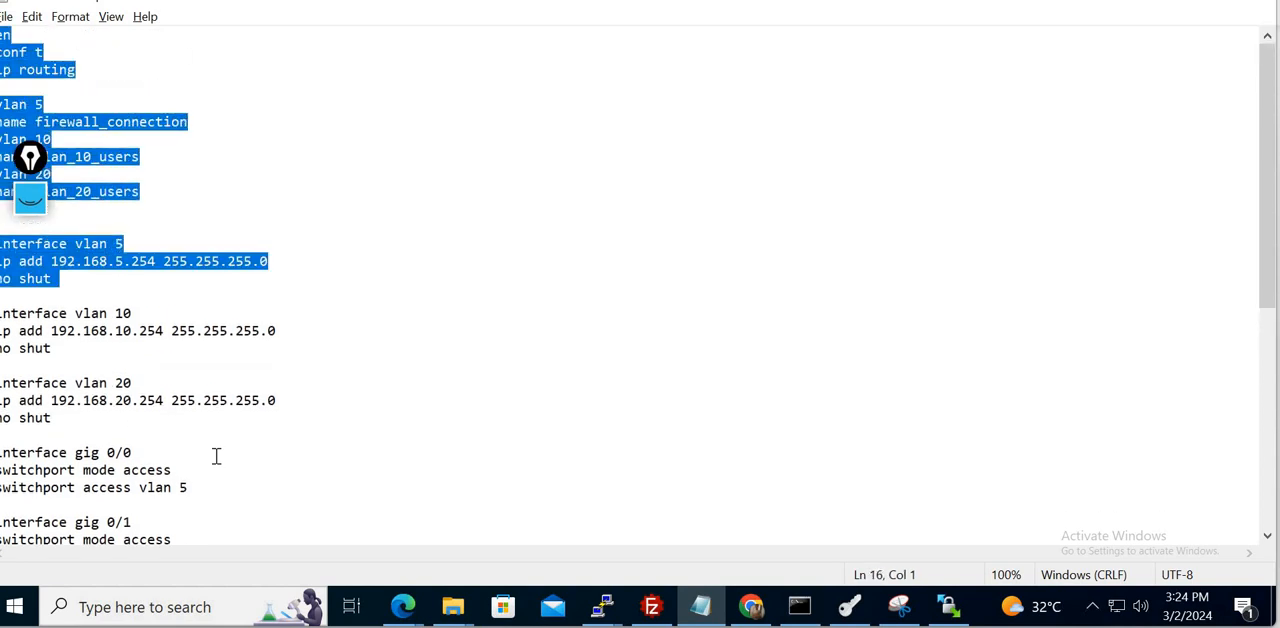
pyautogui.hotkey('shift', 'Down')
pyautogui.hotkey('shift', 'Down')
pyautogui.hotkey('shift', 'Down')
pyautogui.hotkey('shift', 'Down')
pyautogui.hotkey('shift', 'Down')
pyautogui.hotkey('shift', 'Down')
pyautogui.hotkey('shift', 'Down')
pyautogui.hotkey('shift', 'Down')
pyautogui.hotkey('shift', 'Down')
pyautogui.hotkey('shift', 'Down')
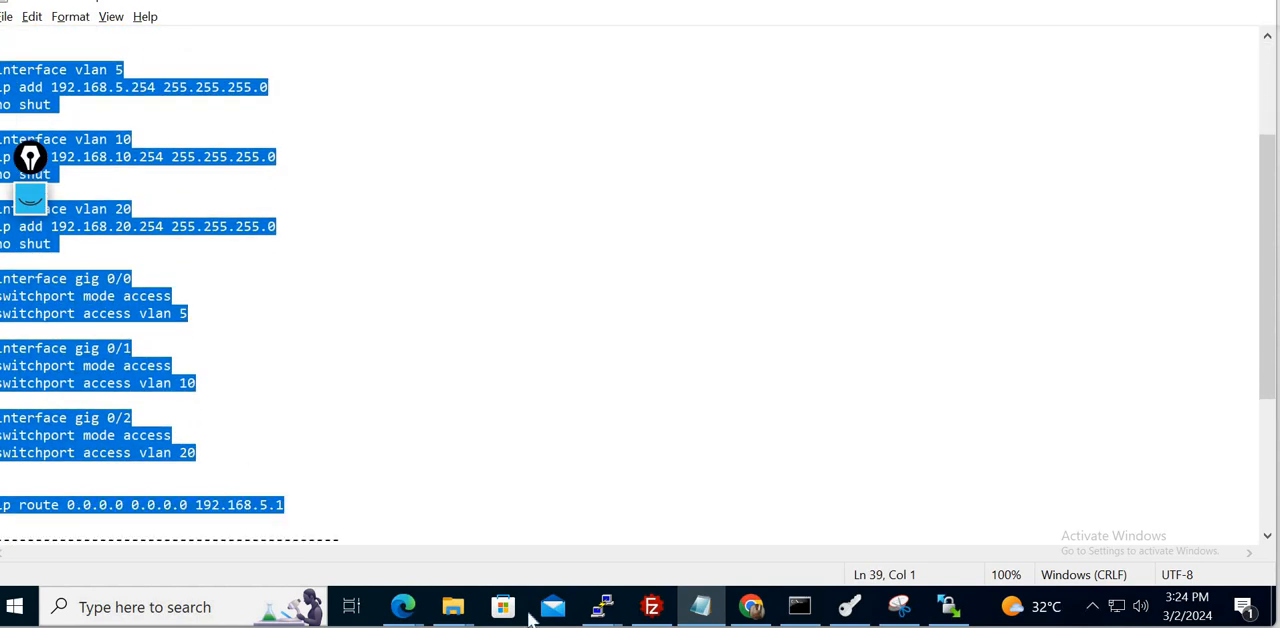
# - Switch to the Switch console, move its window fully into view and get a fresh command prompt
pyautogui.moveTo(603, 607)
pyautogui.click(697, 489)
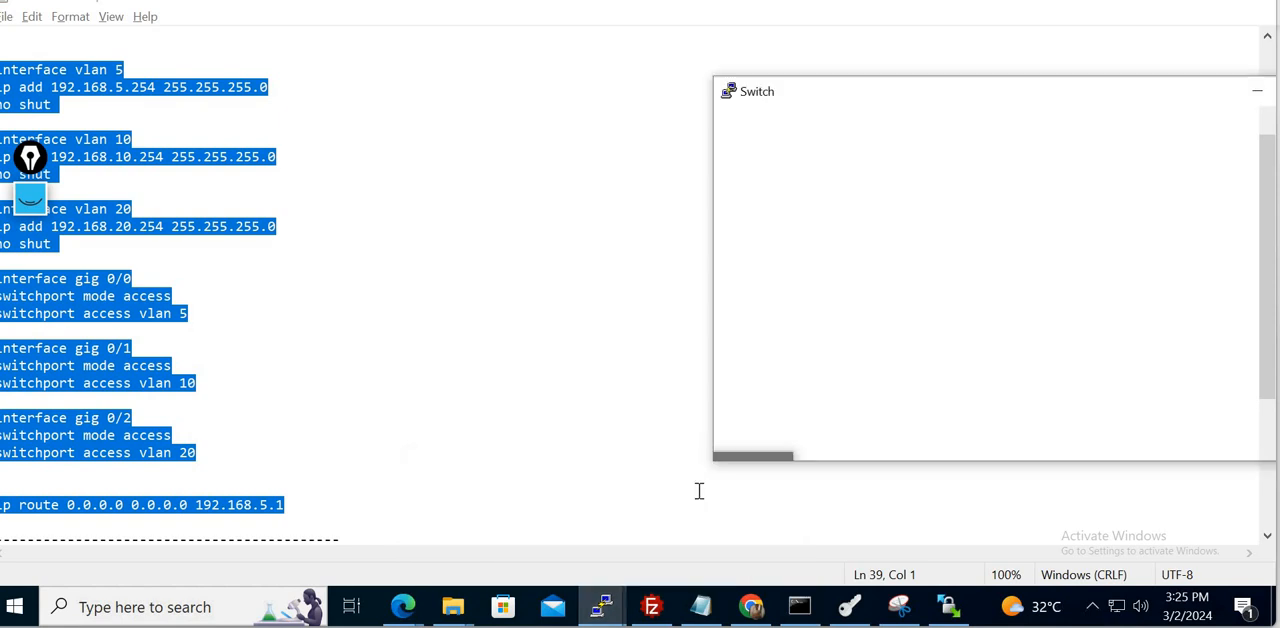
pyautogui.moveTo(983, 104); pyautogui.dragTo(601, 142)
pyautogui.press('Return')
pyautogui.press('Return')
pyautogui.press('Return')
pyautogui.press('Return')
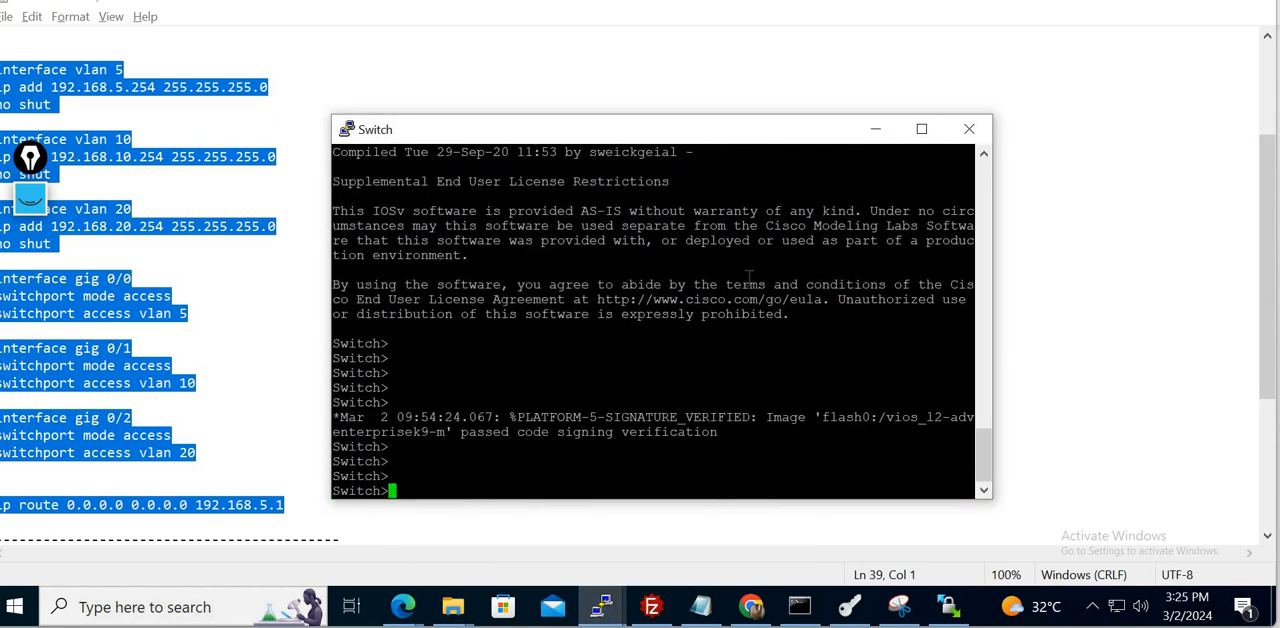
pyautogui.write('en')
pyautogui.press('Return')
pyautogui.press('Return')
pyautogui.write('conf t')
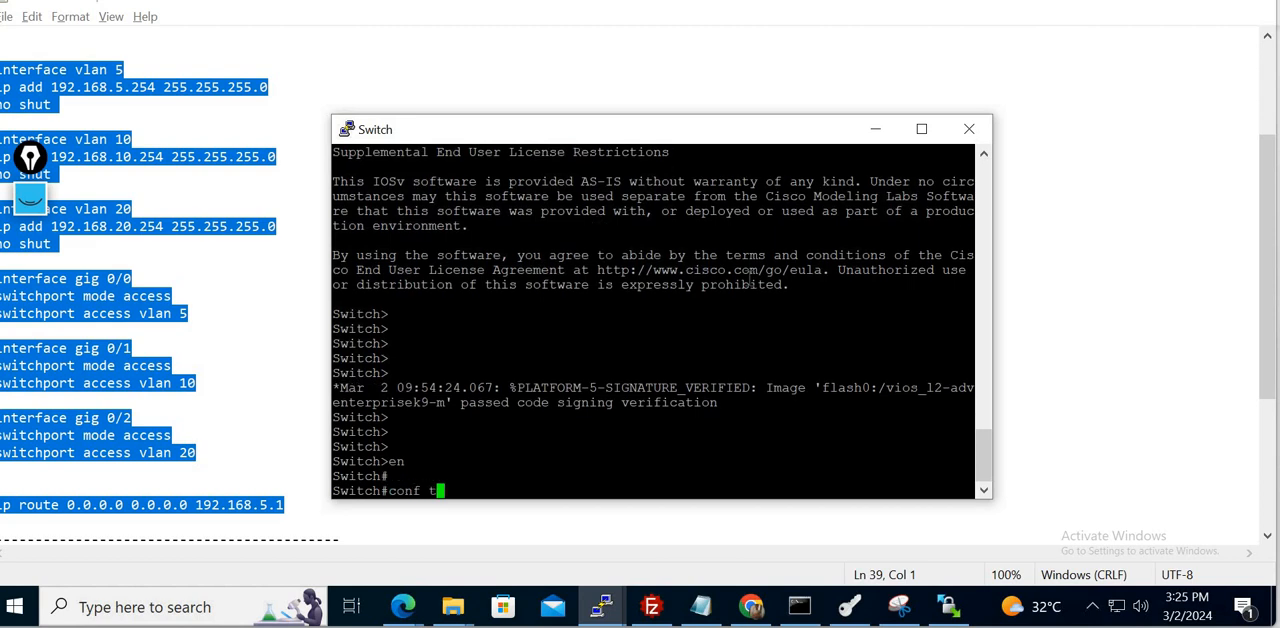
pyautogui.press('Return')
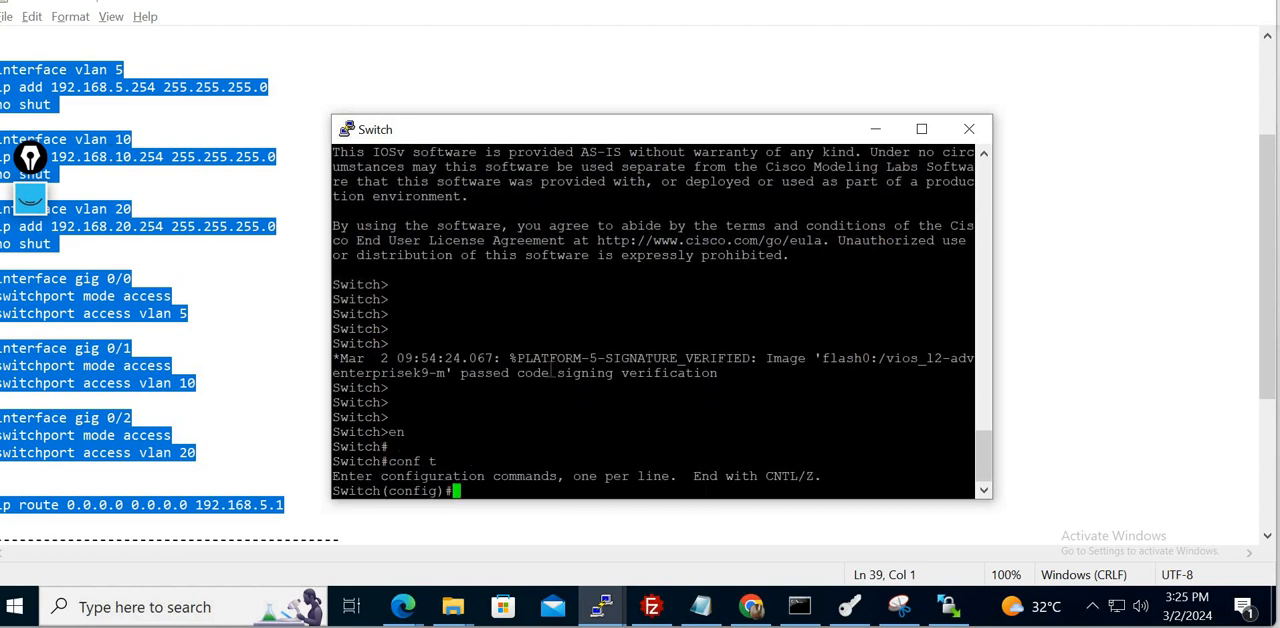
pyautogui.write('exit')
pyautogui.press('Return')
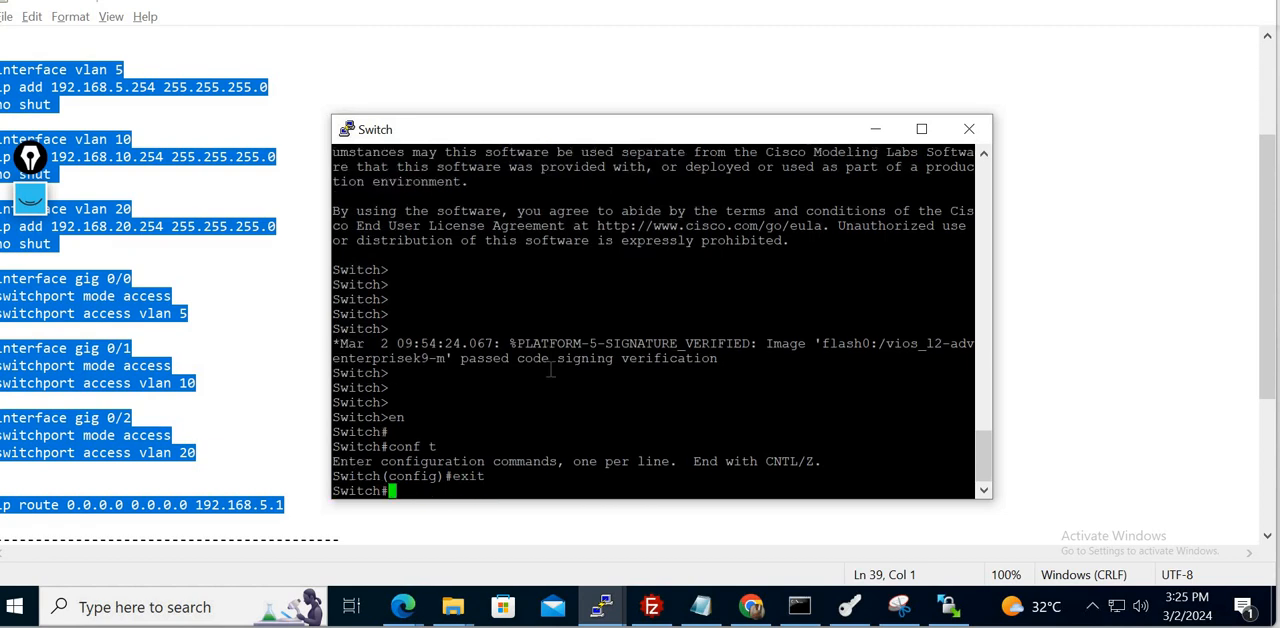
pyautogui.write('exit')
pyautogui.press('Return')
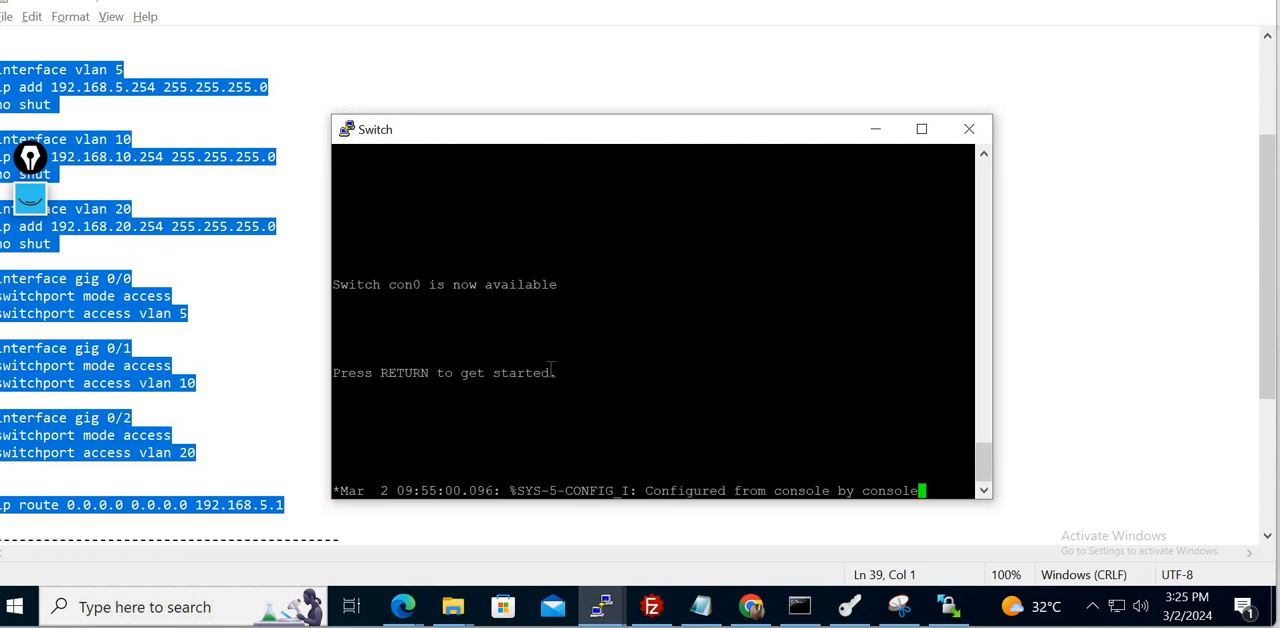
pyautogui.press('Return')
pyautogui.press('Return')
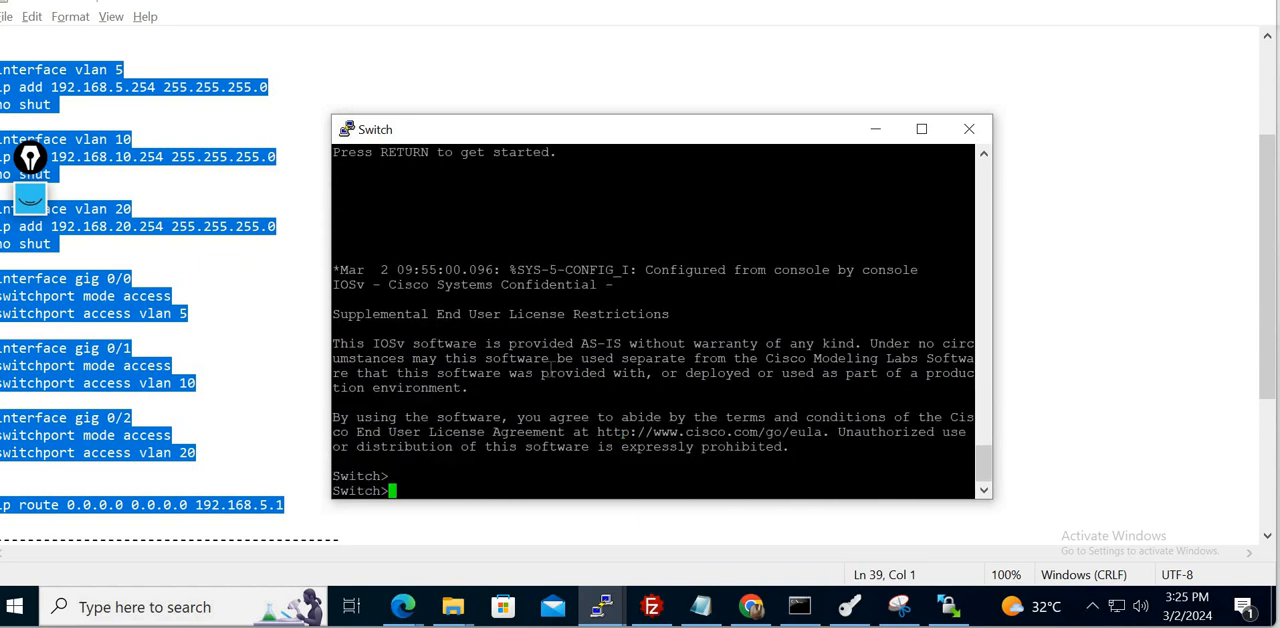
# - Paste the copied configuration with its VLANs, access ports and default route into the Switch console and leave configuration mode with "end"
pyautogui.rightClick(550, 370)
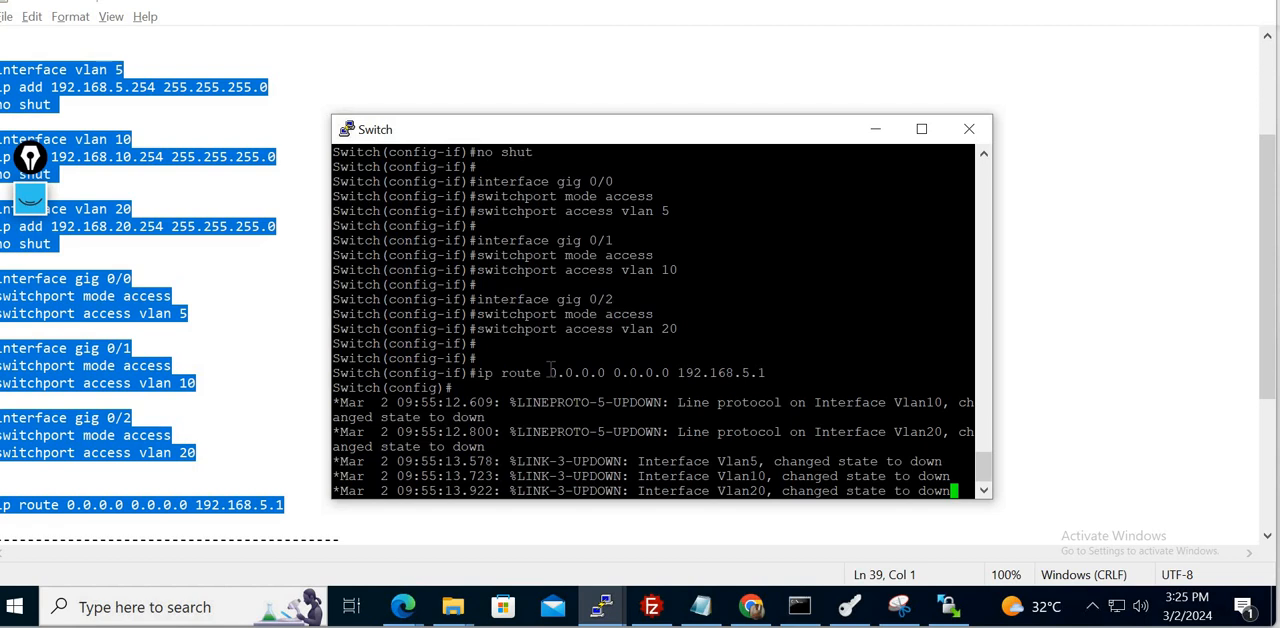
pyautogui.press('Return')
pyautogui.press('Return')
pyautogui.press('Return')
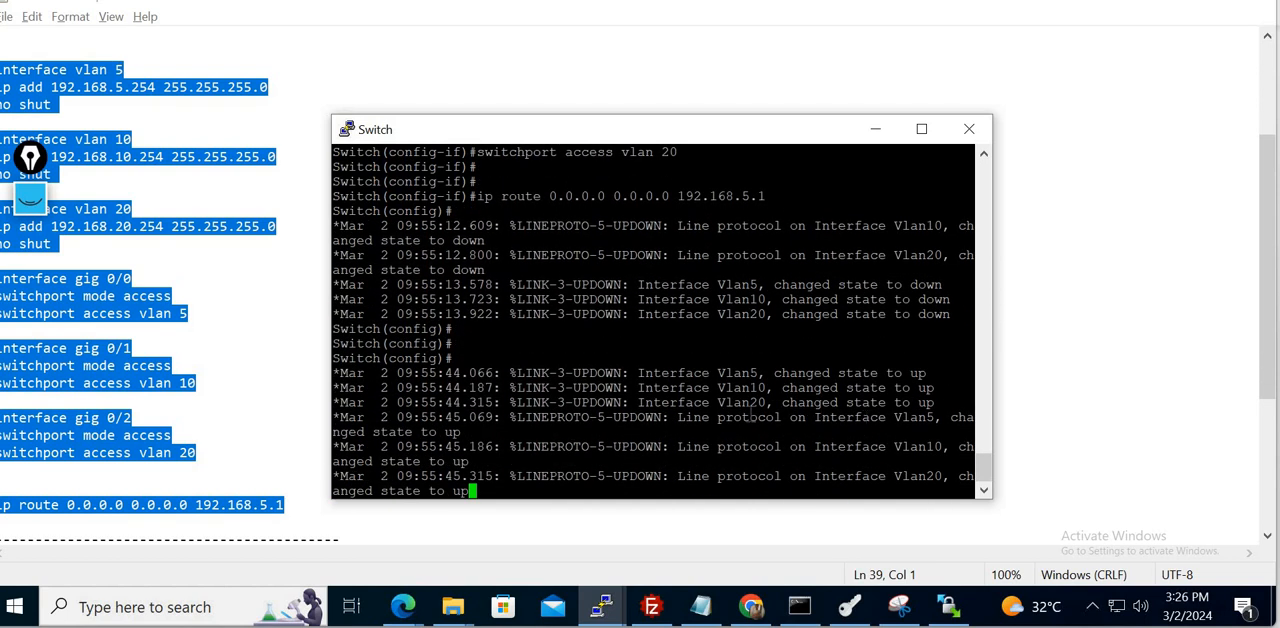
pyautogui.press('Return')
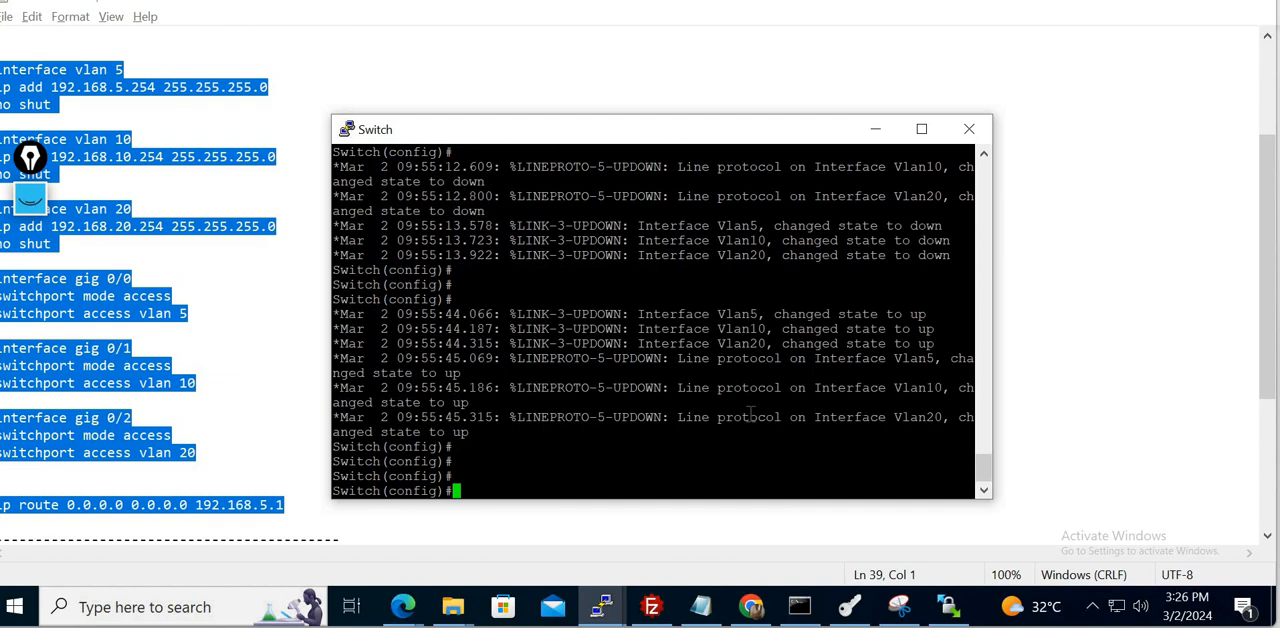
pyautogui.write('end')
pyautogui.press('Return')
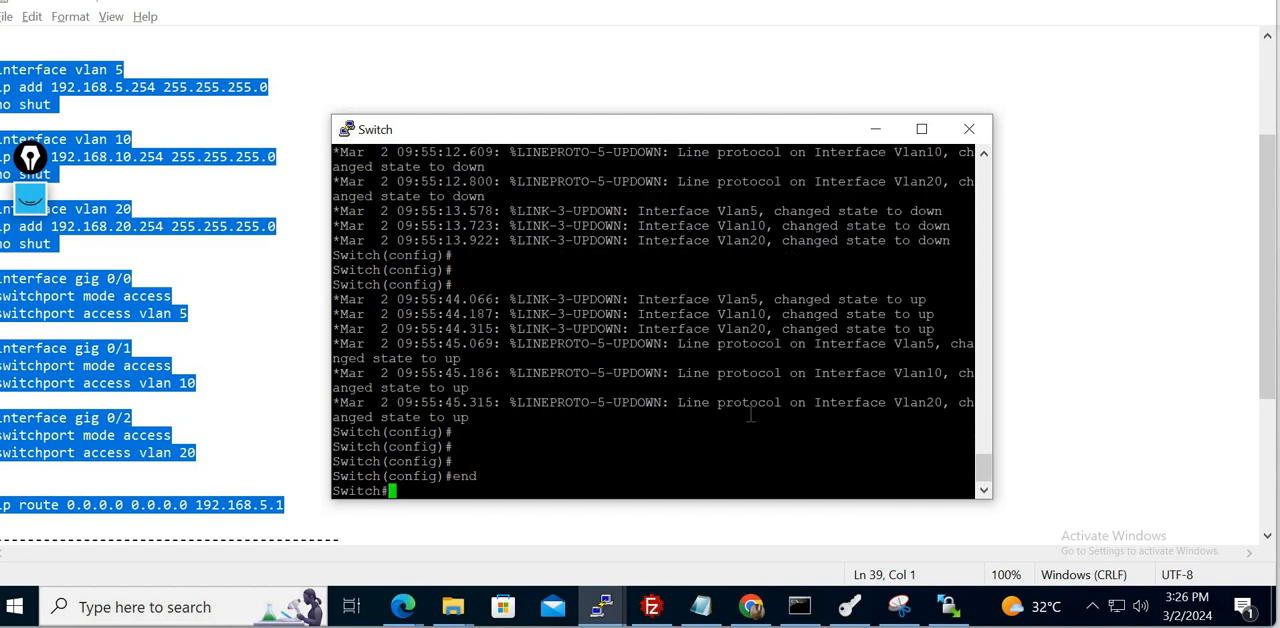
# - Run "show vlan brief" on the switch and highlight the rows for VLANs 5, 10 and 20
pyautogui.write('show ')
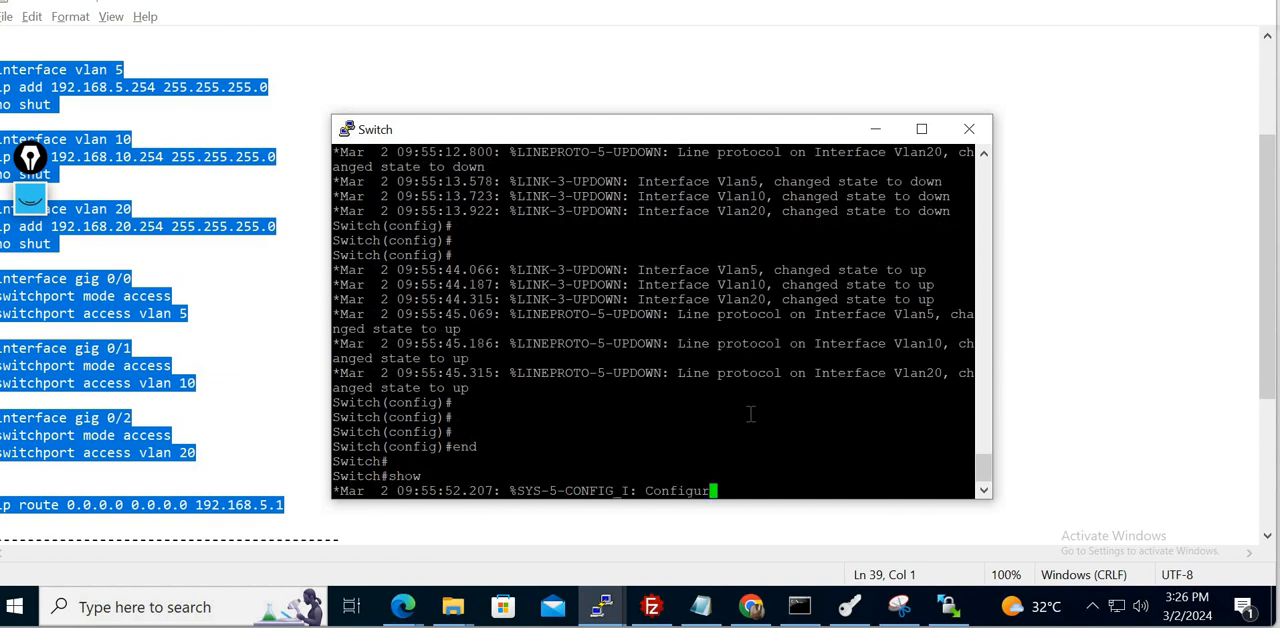
pyautogui.write('vlan bri')
pyautogui.press('Tab')
pyautogui.press('Return')
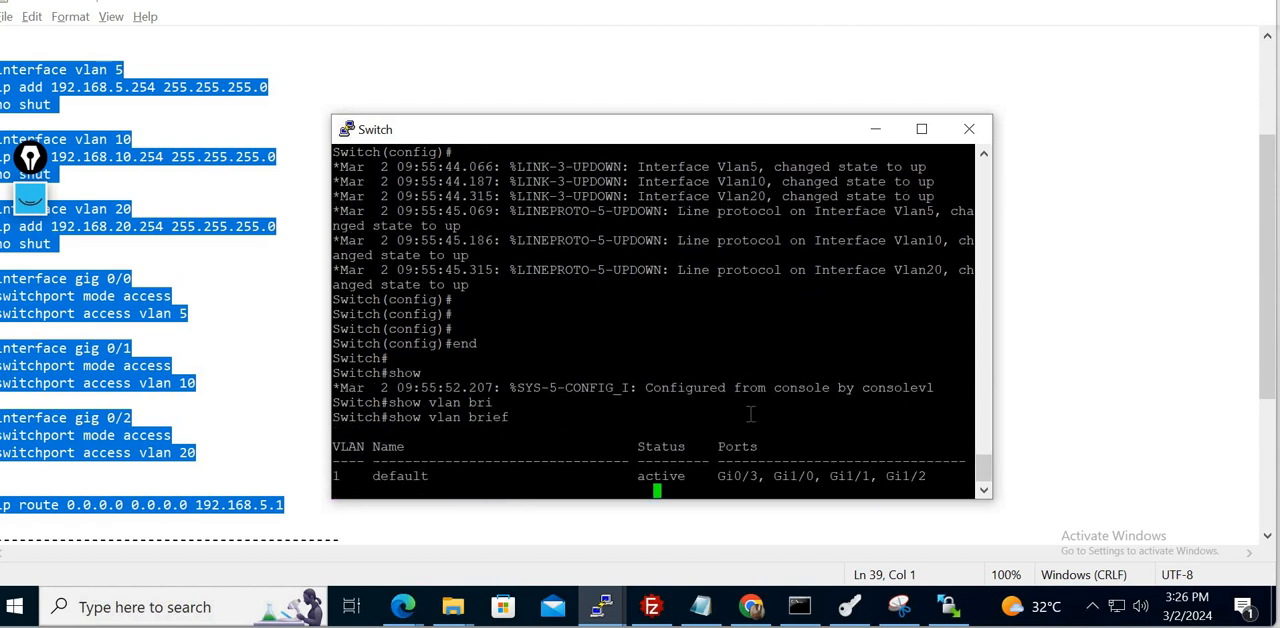
pyautogui.moveTo(340, 383); pyautogui.dragTo(775, 420)
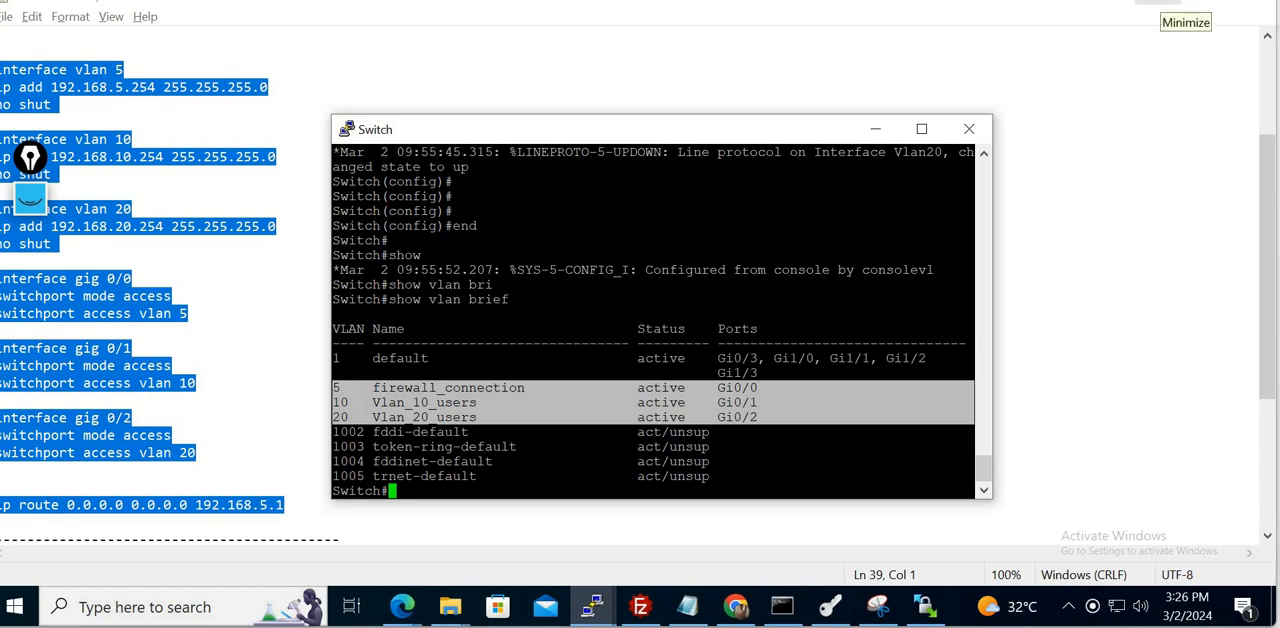
# - Minimize Notepad, place the Switch console beside the topology, and check ports Gi0/0, Gi0/1 and Gi0/2 in the VLAN list
pyautogui.click(1160, 6)
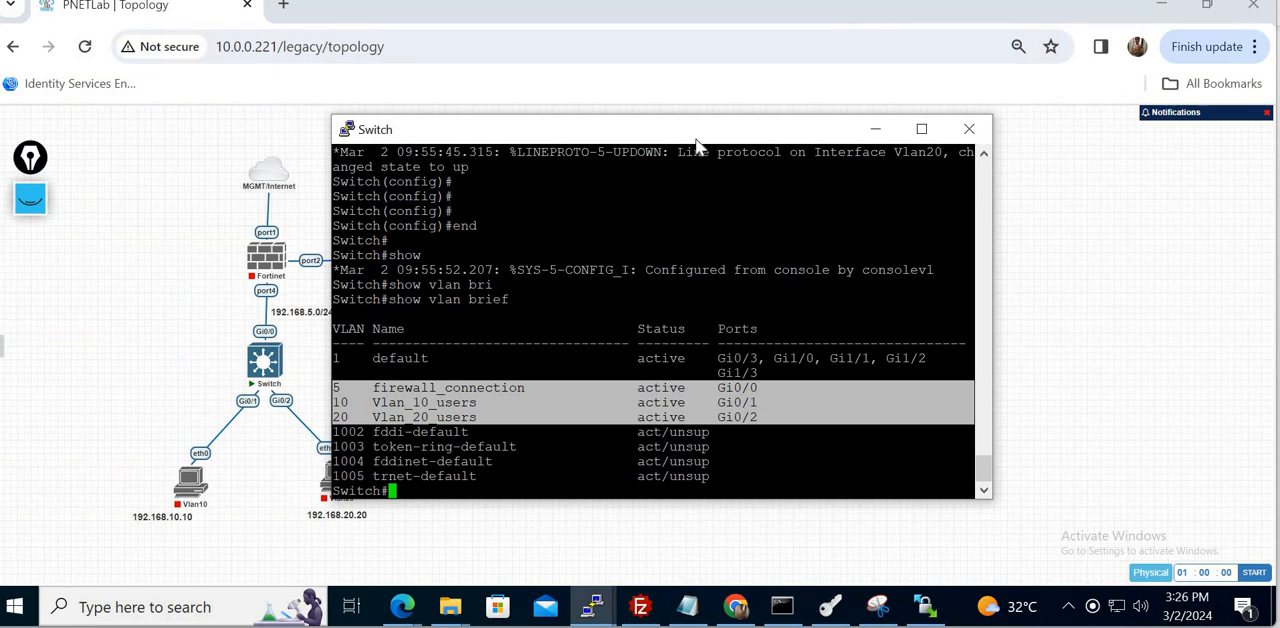
pyautogui.moveTo(735, 138); pyautogui.dragTo(989, 134)
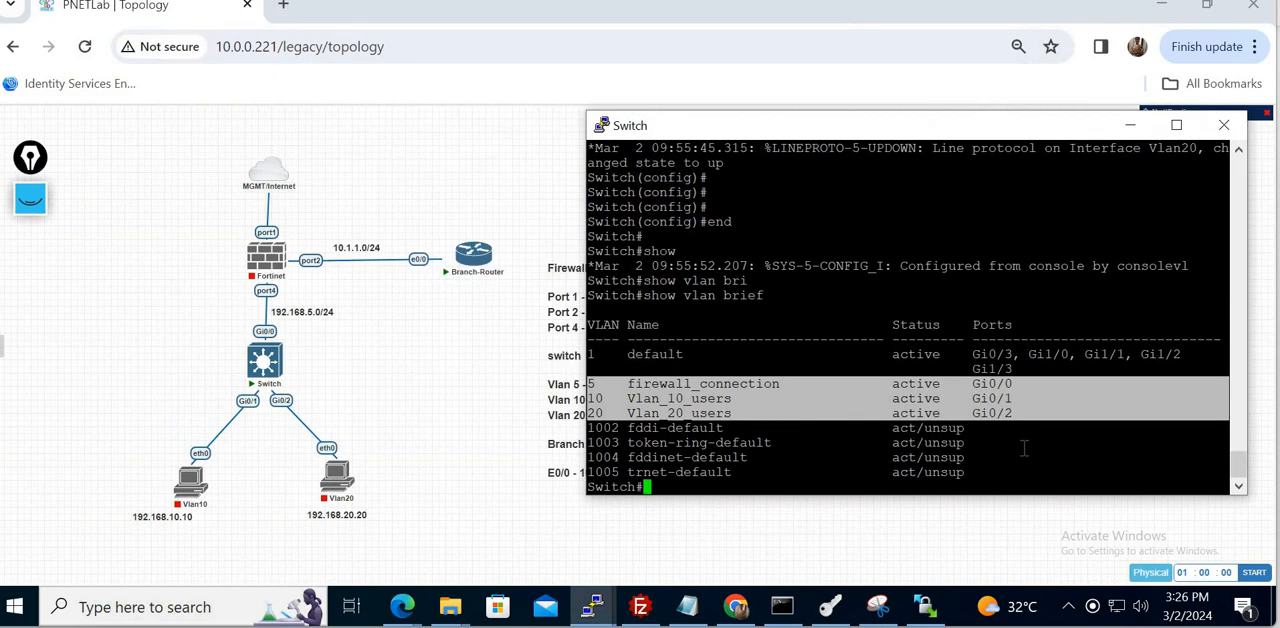
pyautogui.doubleClick(997, 383)
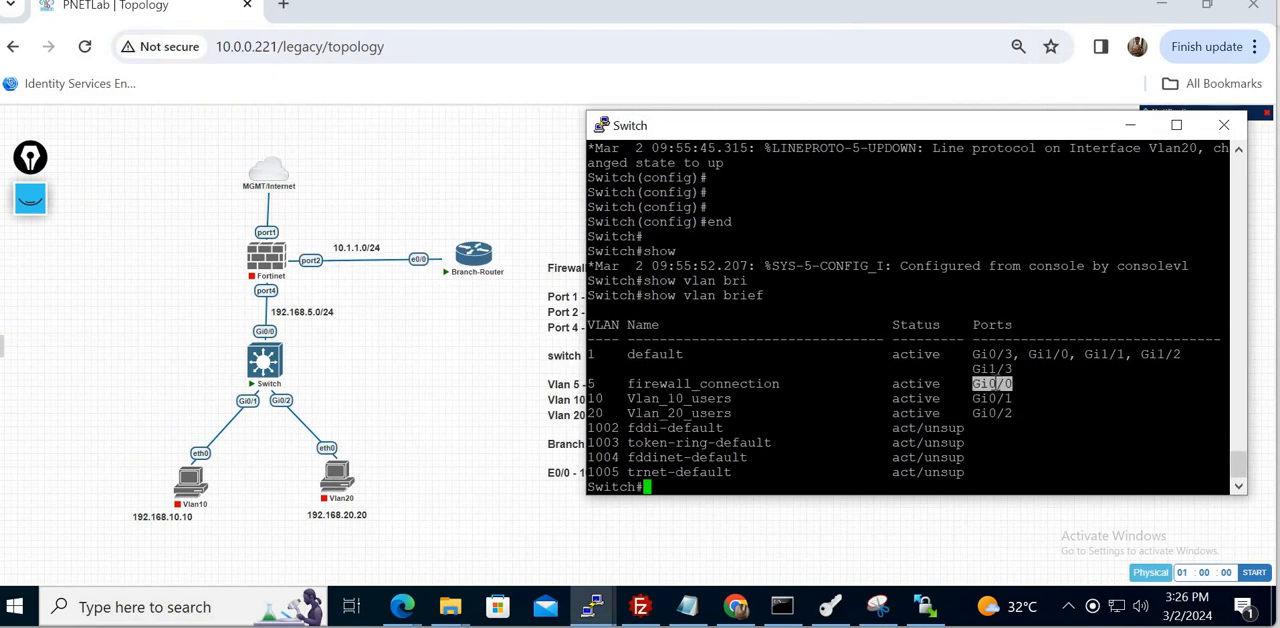
pyautogui.doubleClick(997, 398)
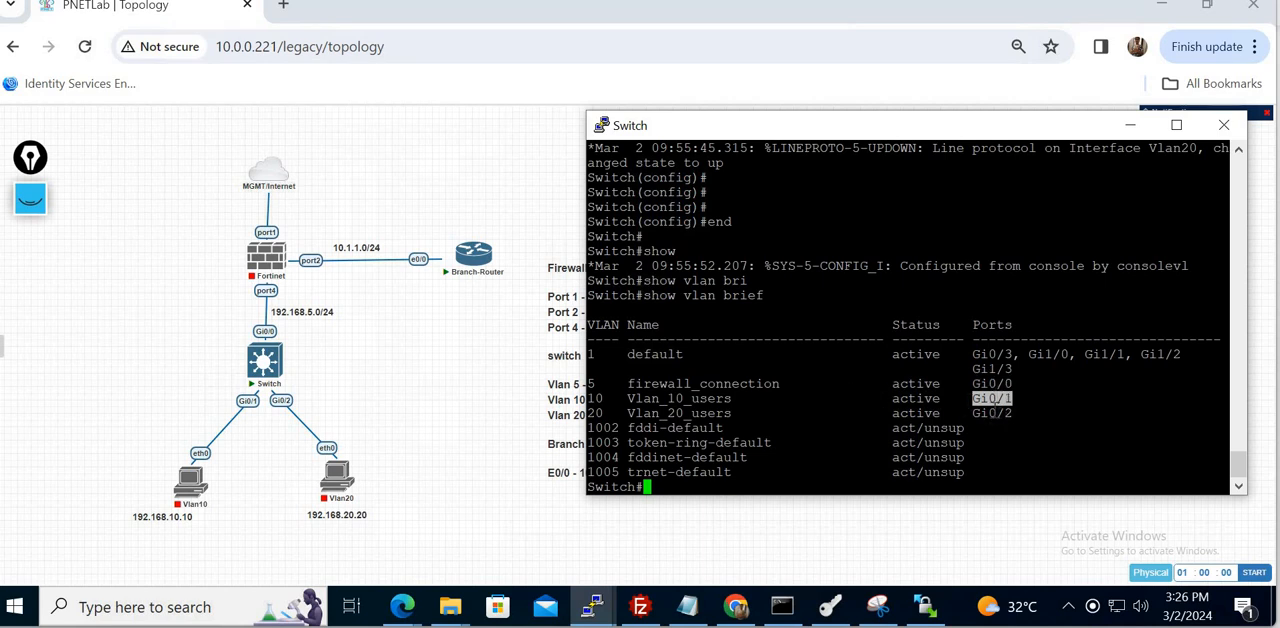
pyautogui.doubleClick(992, 413)
pyautogui.click(968, 428)
# - Run "show ip route" on the switch and highlight the static default route
pyautogui.press('Return')
pyautogui.press('Return')
pyautogui.write('show ')
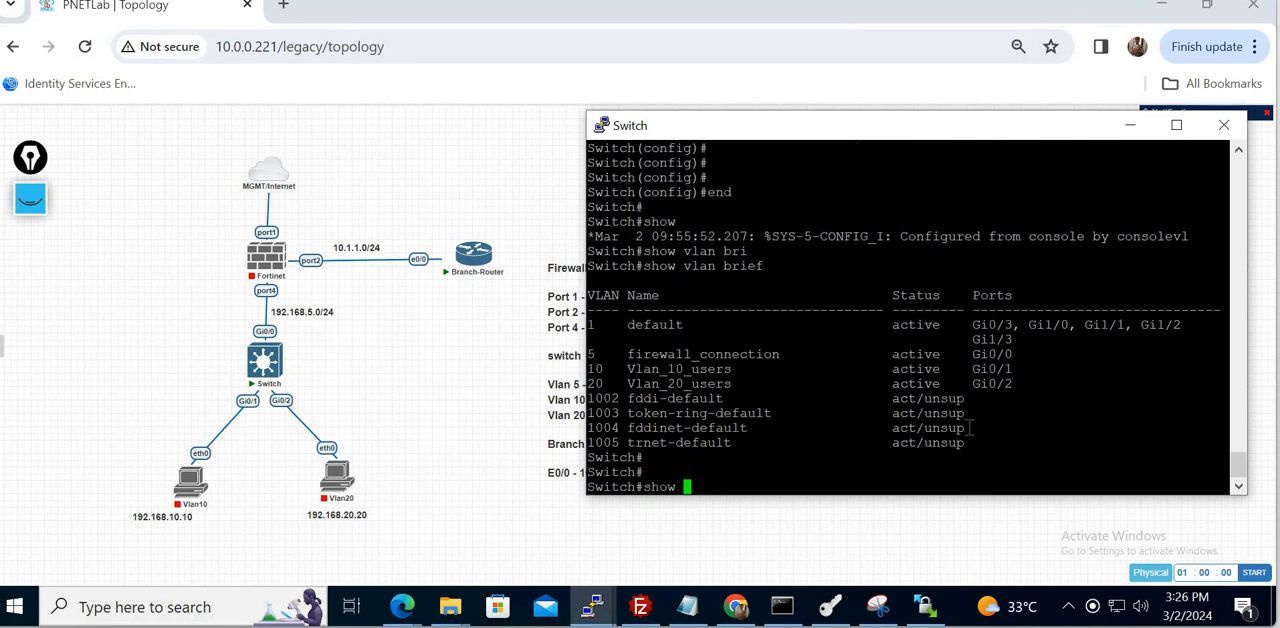
pyautogui.write('ip route')
pyautogui.press('Return')
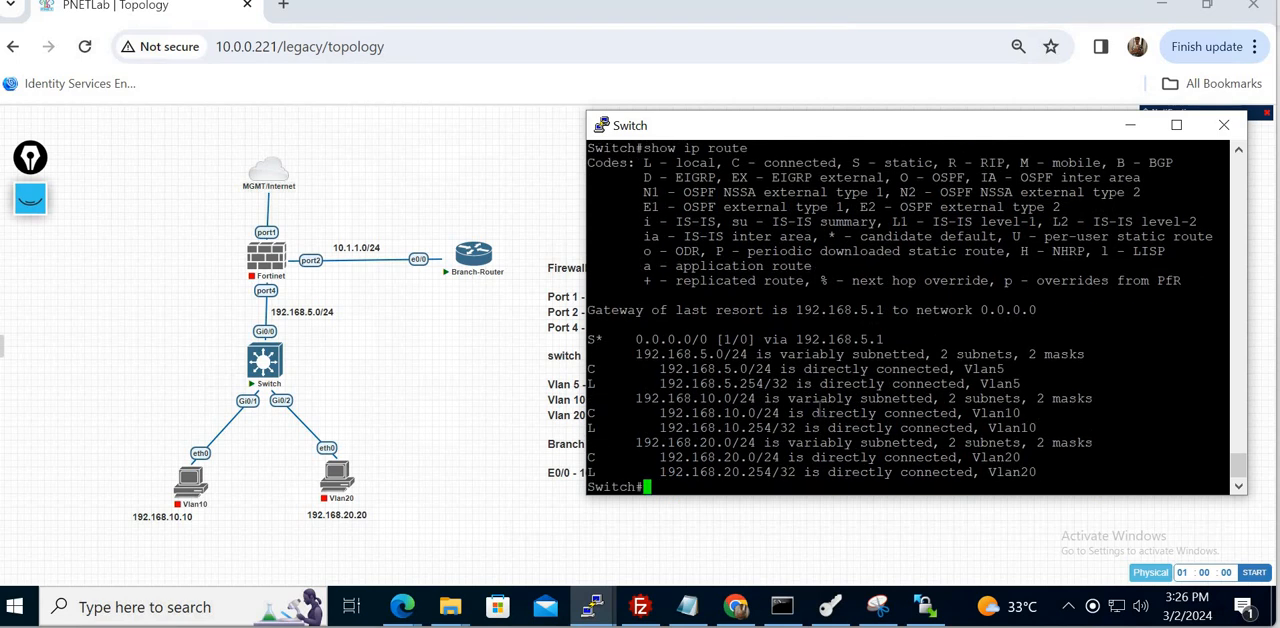
pyautogui.tripleClick(833, 340)
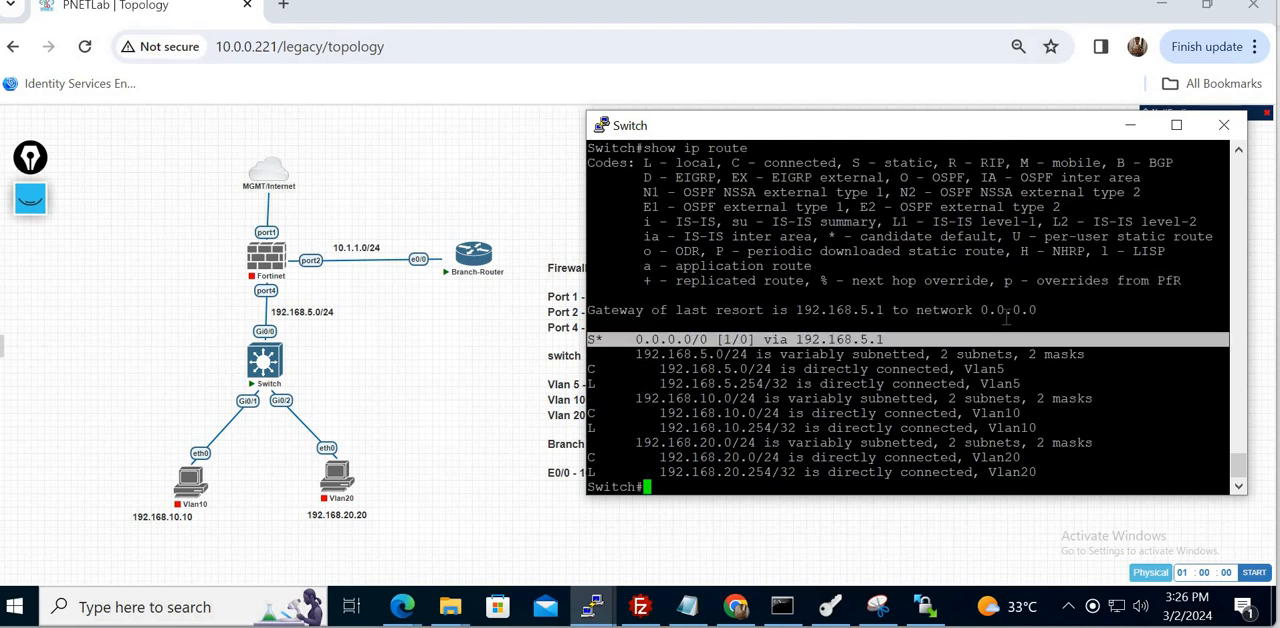
# - Save the switch configuration with "wr" and close the Switch console session
pyautogui.write('wr')
pyautogui.press('Return')
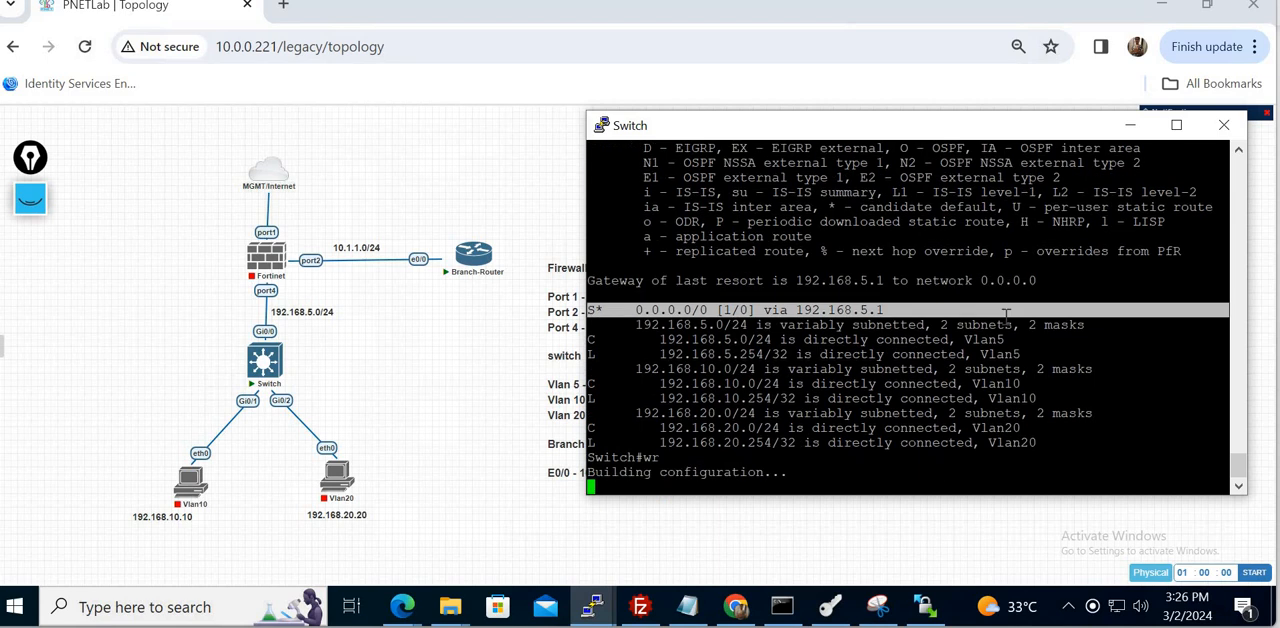
pyautogui.click(1237, 128)
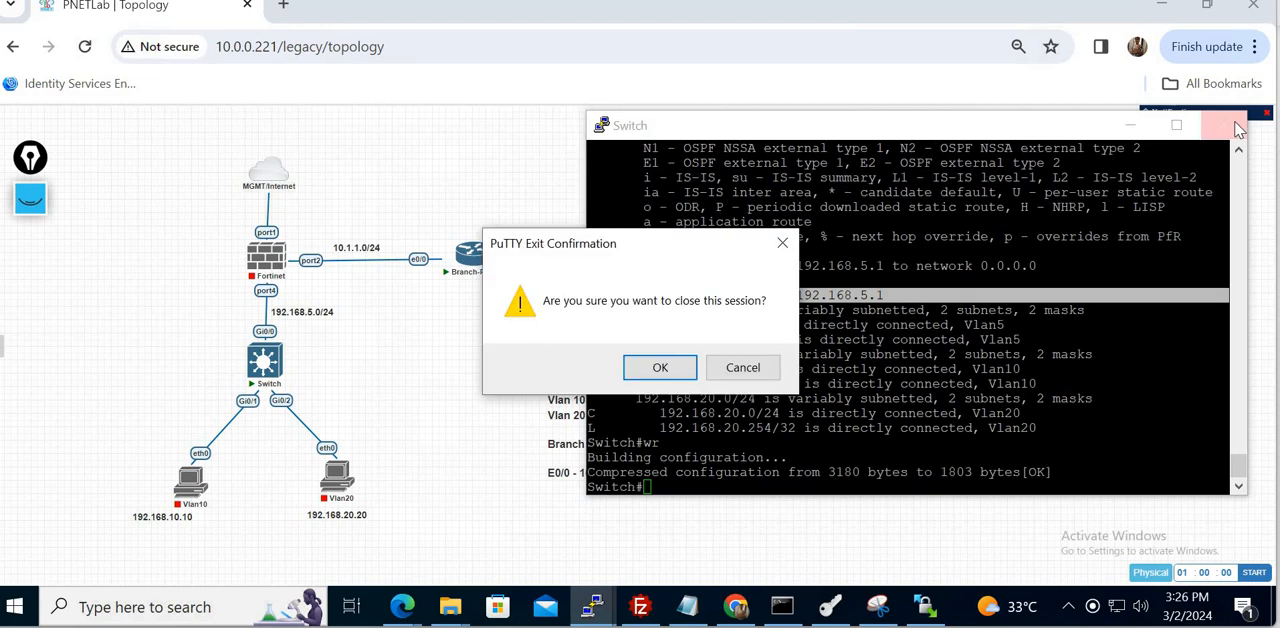
pyautogui.click(652, 369)
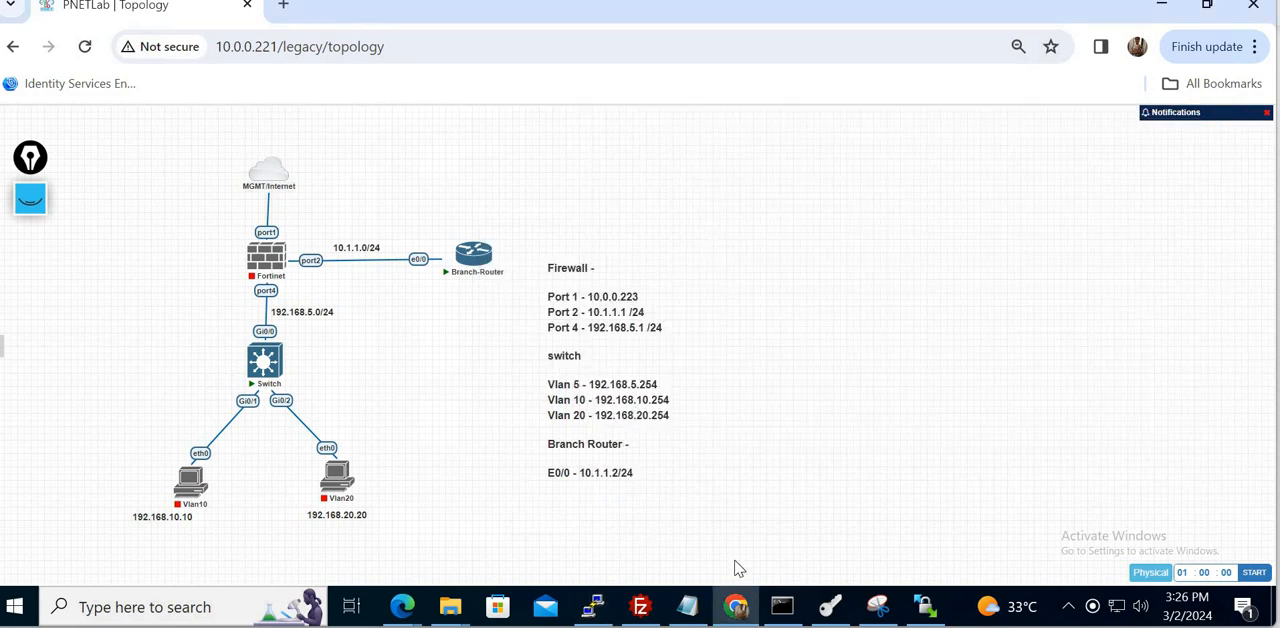
# - Bring back the untitled Notepad as a smaller window beside the topology notes, showing the branch router configuration
pyautogui.moveTo(478, 268)
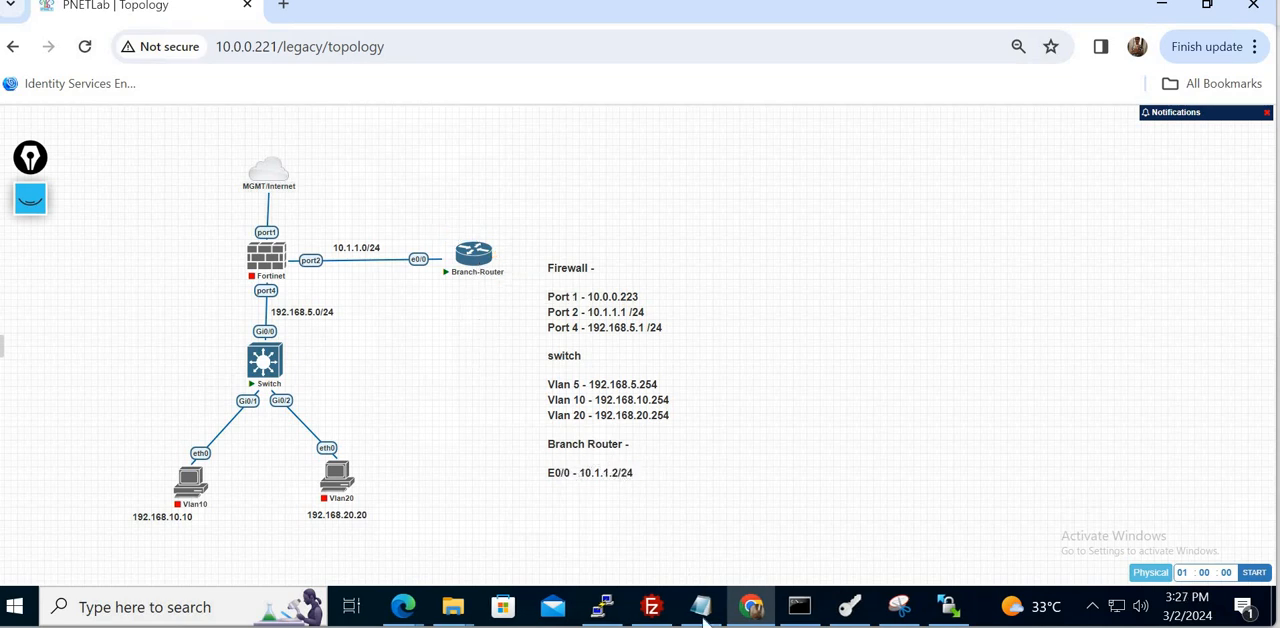
pyautogui.moveTo(700, 606)
pyautogui.click(663, 532)
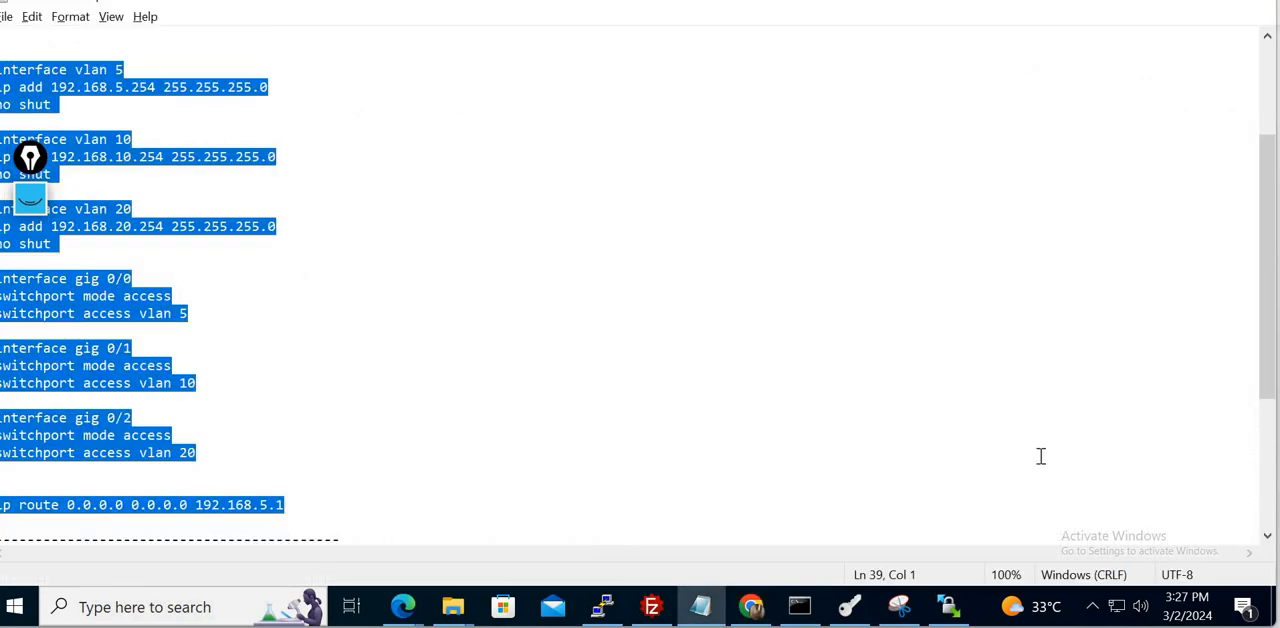
pyautogui.scroll(-5, 1272, 482)
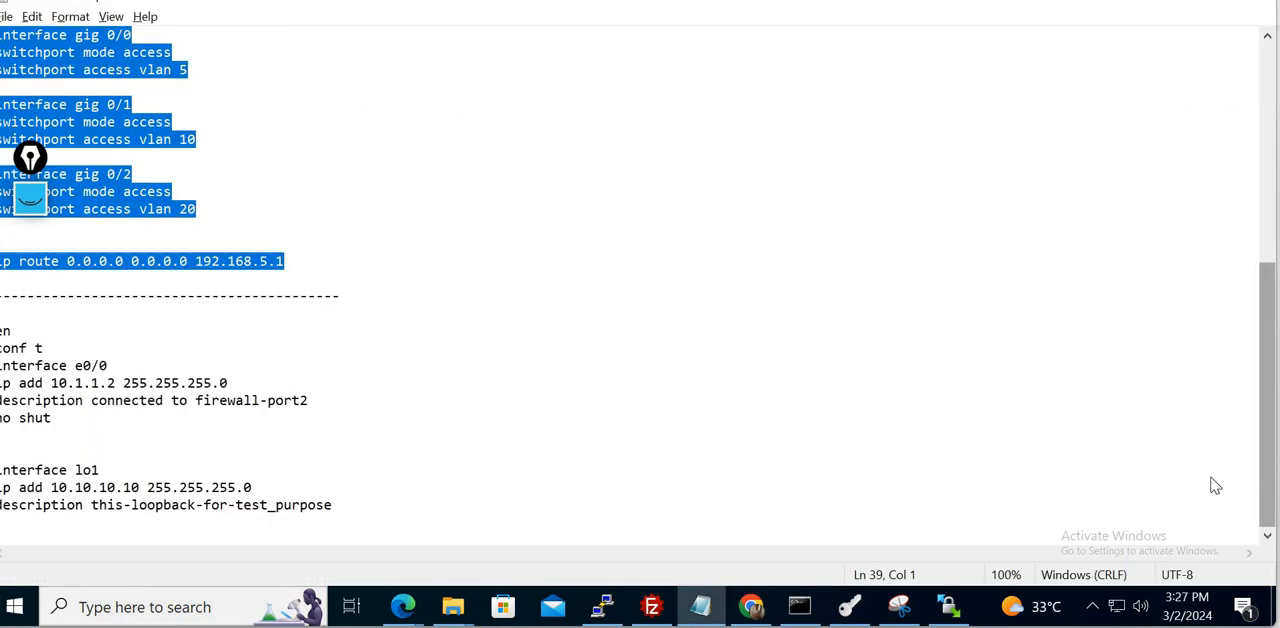
pyautogui.click(1210, 4)
pyautogui.moveTo(531, 80); pyautogui.dragTo(843, 91)
pyautogui.moveTo(1097, 337); pyautogui.dragTo(1128, 498)
pyautogui.click(1122, 425)
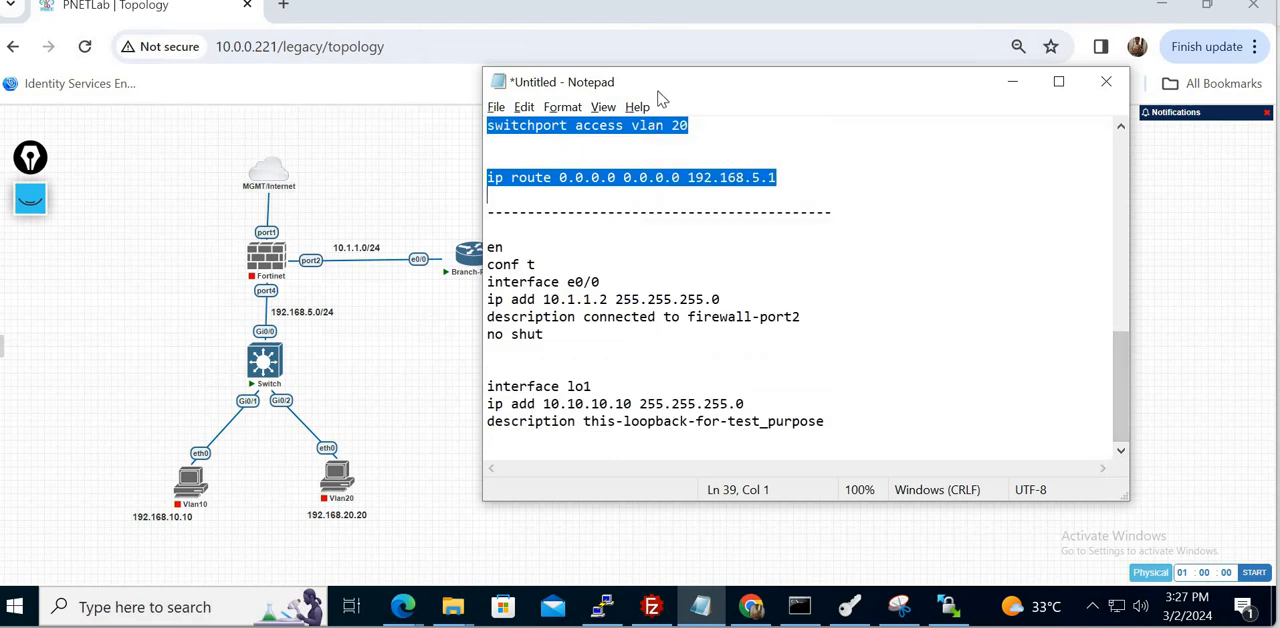
pyautogui.moveTo(682, 90); pyautogui.dragTo(891, 80)
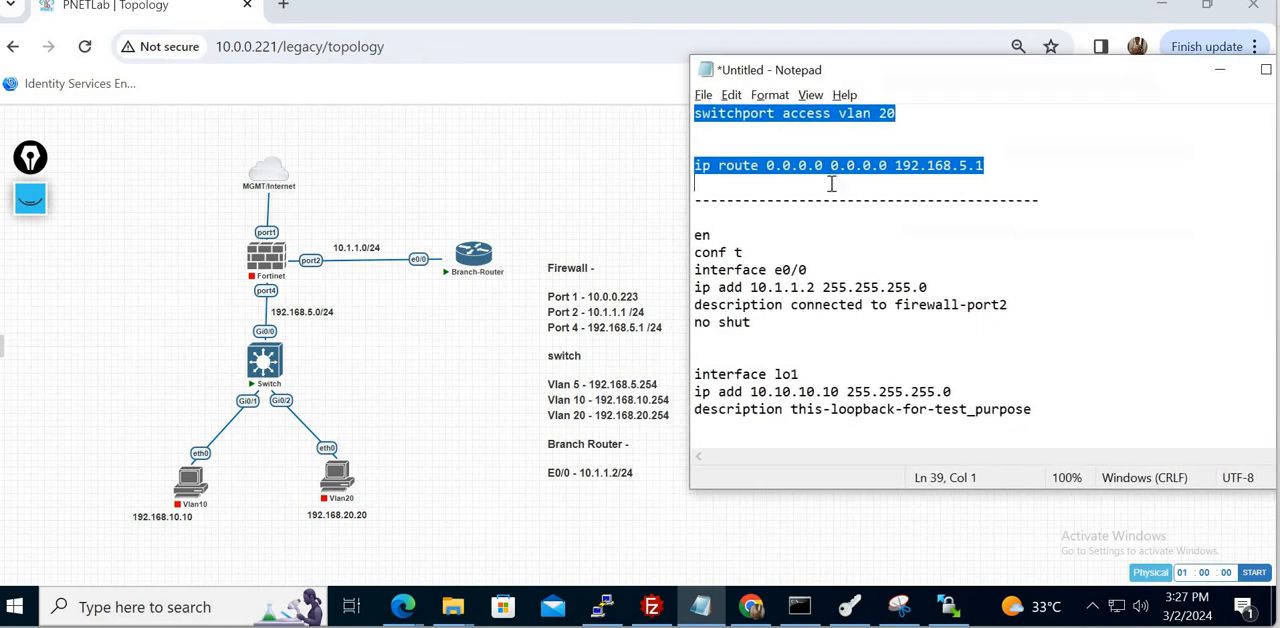
# - Select the whole branch router configuration, from "en" through "description this-loopback-for-test_purpose"
pyautogui.moveTo(695, 270); pyautogui.dragTo(1054, 415)
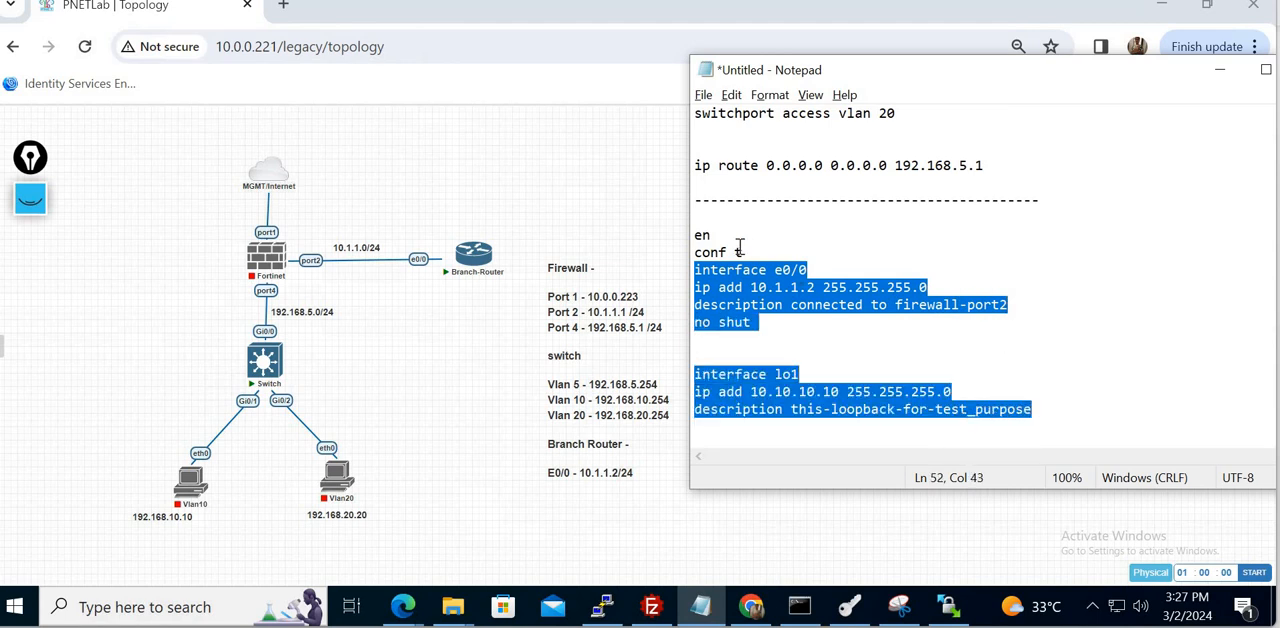
pyautogui.click(693, 218)
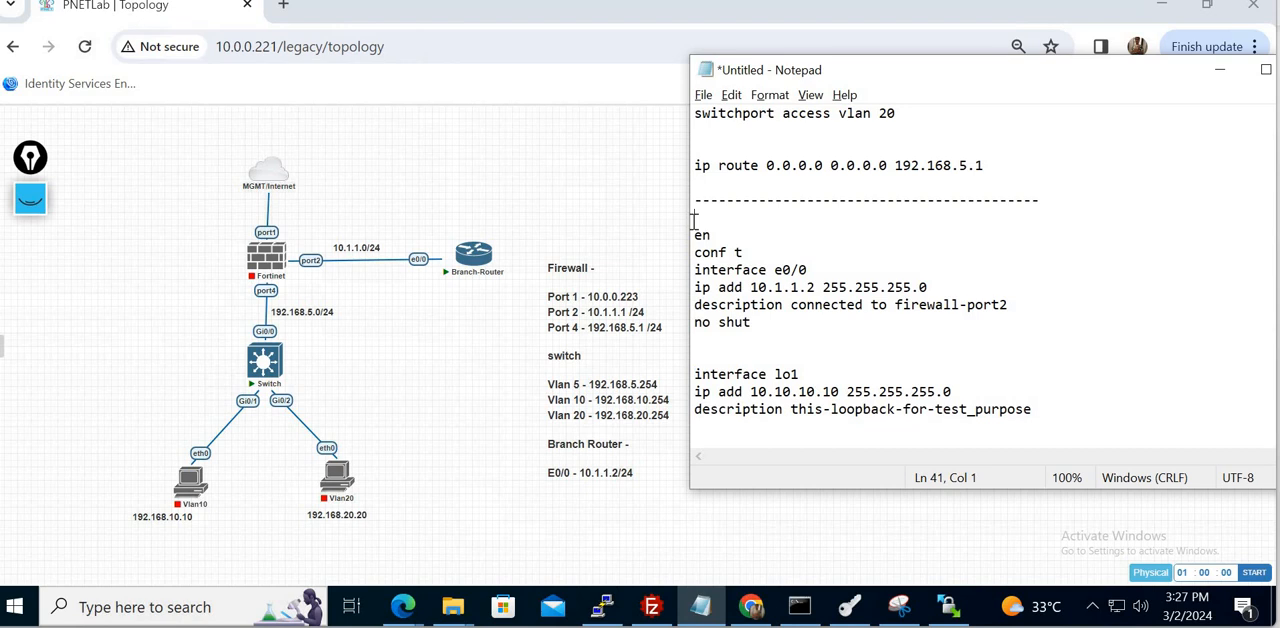
pyautogui.hotkey('shift', 'Down')
pyautogui.hotkey('shift', 'Down')
pyautogui.hotkey('shift', 'Down')
pyautogui.hotkey('shift', 'Down')
pyautogui.hotkey('shift', 'Down')
pyautogui.hotkey('shift', 'Down')
pyautogui.hotkey('shift', 'Down')
pyautogui.hotkey('shift', 'Down')
pyautogui.hotkey('shift', 'Down')
pyautogui.hotkey('shift', 'Down')
pyautogui.hotkey('shift', 'Down')
pyautogui.hotkey('shift', 'Down')
pyautogui.press('super+c')
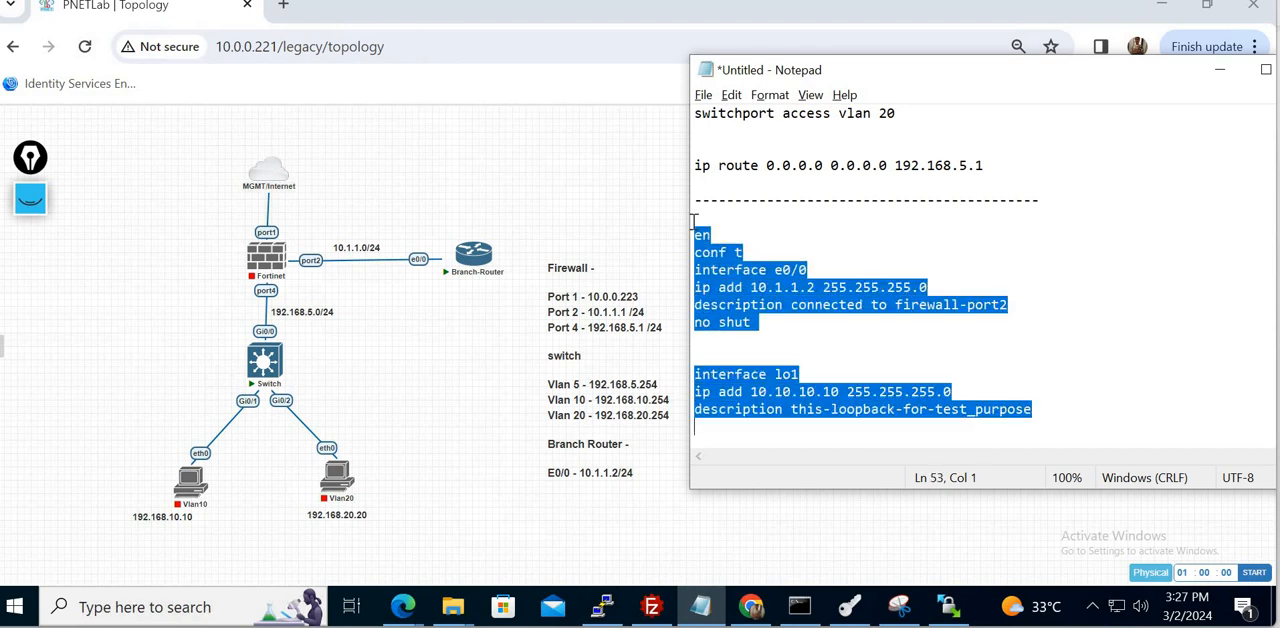
# - Minimize the root@pnetlab terminal, open the Branch-Router console from the topology, and place its window beside the router node
pyautogui.click(473, 360)
pyautogui.click(604, 608)
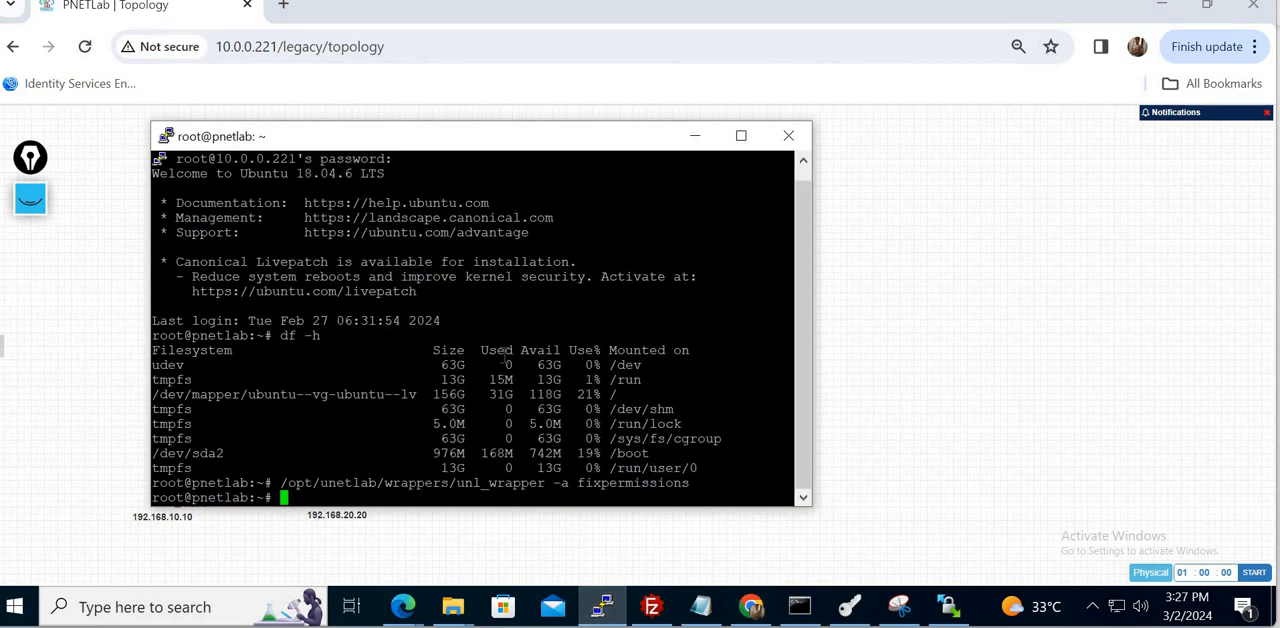
pyautogui.click(696, 136)
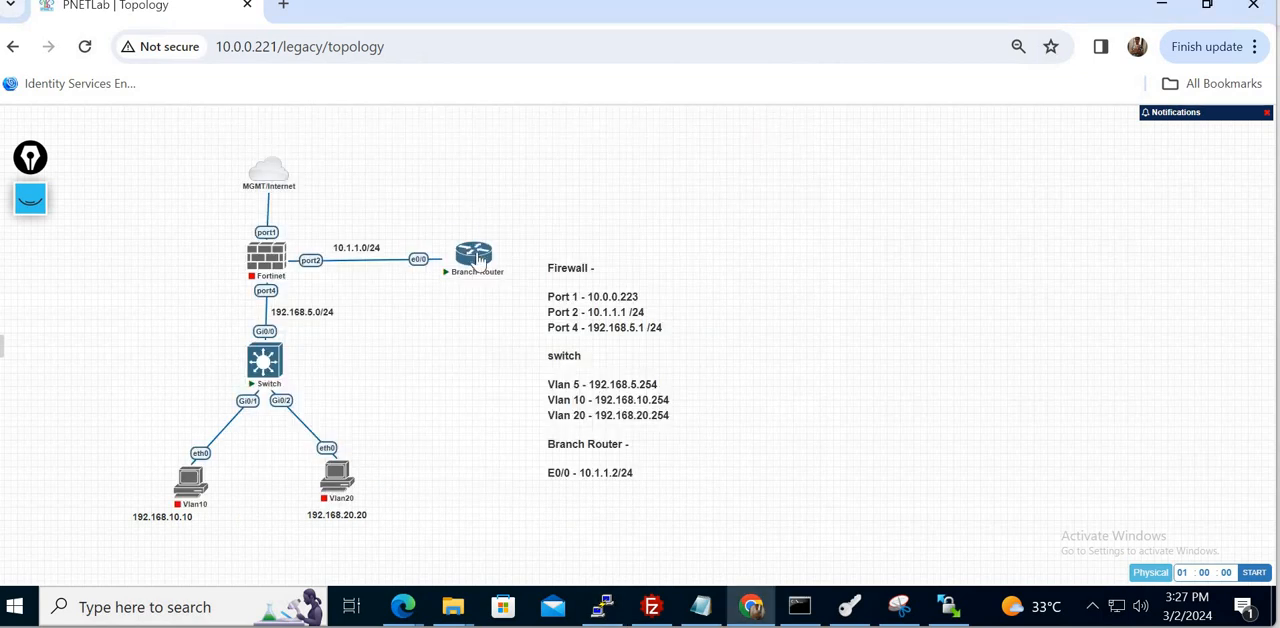
pyautogui.click(674, 197)
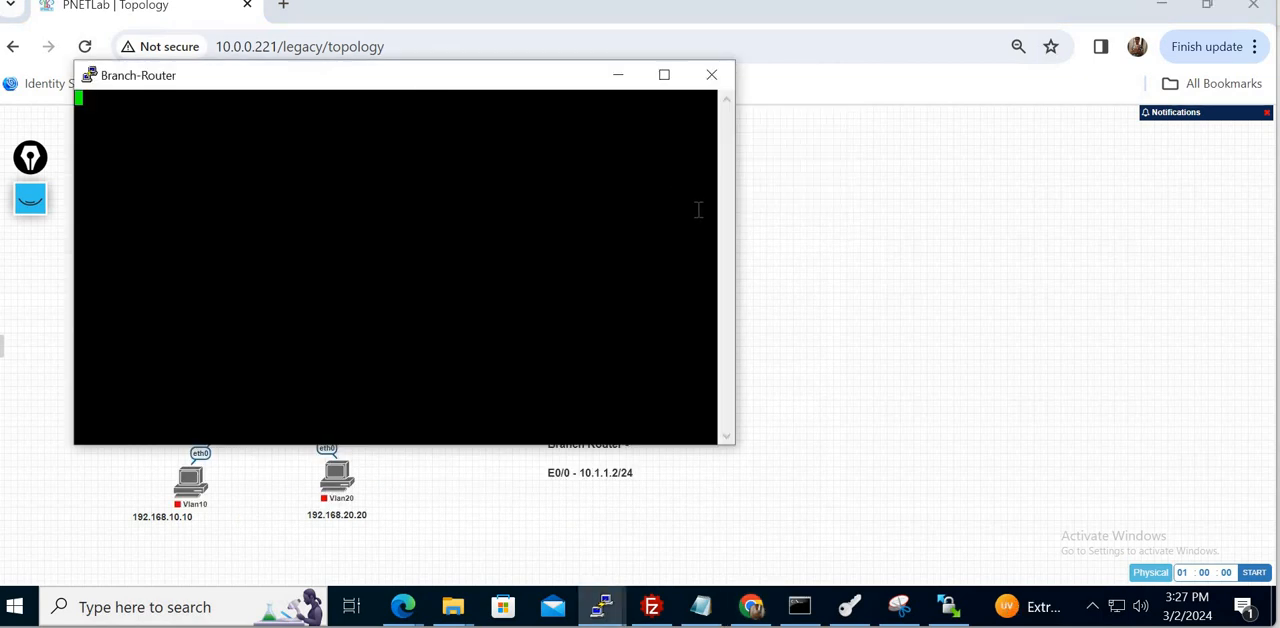
pyautogui.moveTo(420, 85); pyautogui.dragTo(788, 209)
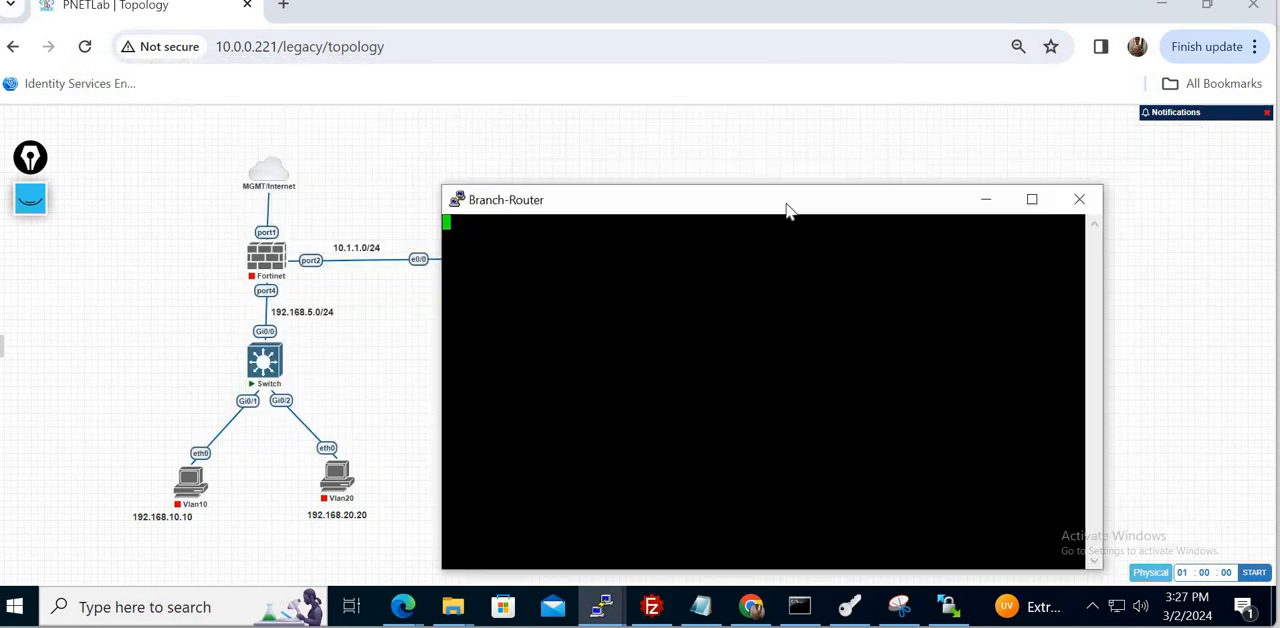
pyautogui.moveTo(835, 172); pyautogui.dragTo(860, 112)
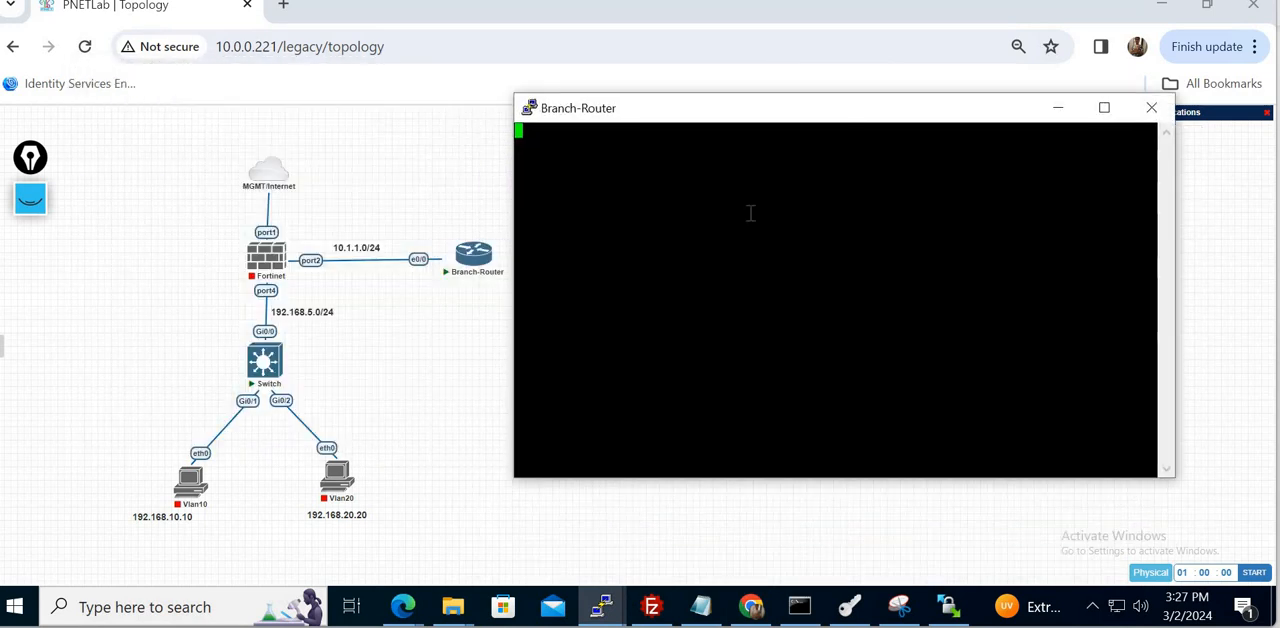
# - Answer "no" to the Branch-Router's initial configuration dialog and bring up the Router> prompt
pyautogui.press('Return')
pyautogui.press('Return')
pyautogui.write('no')
pyautogui.press('Return')
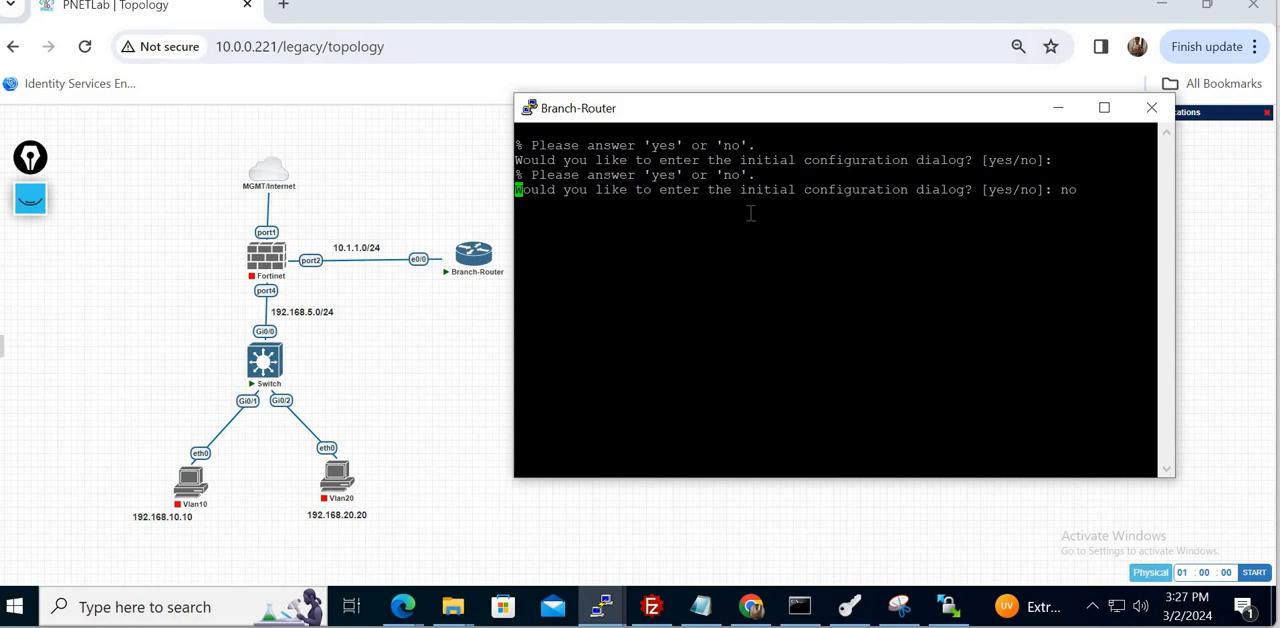
pyautogui.press('Return')
pyautogui.press('Return')
pyautogui.press('Return')
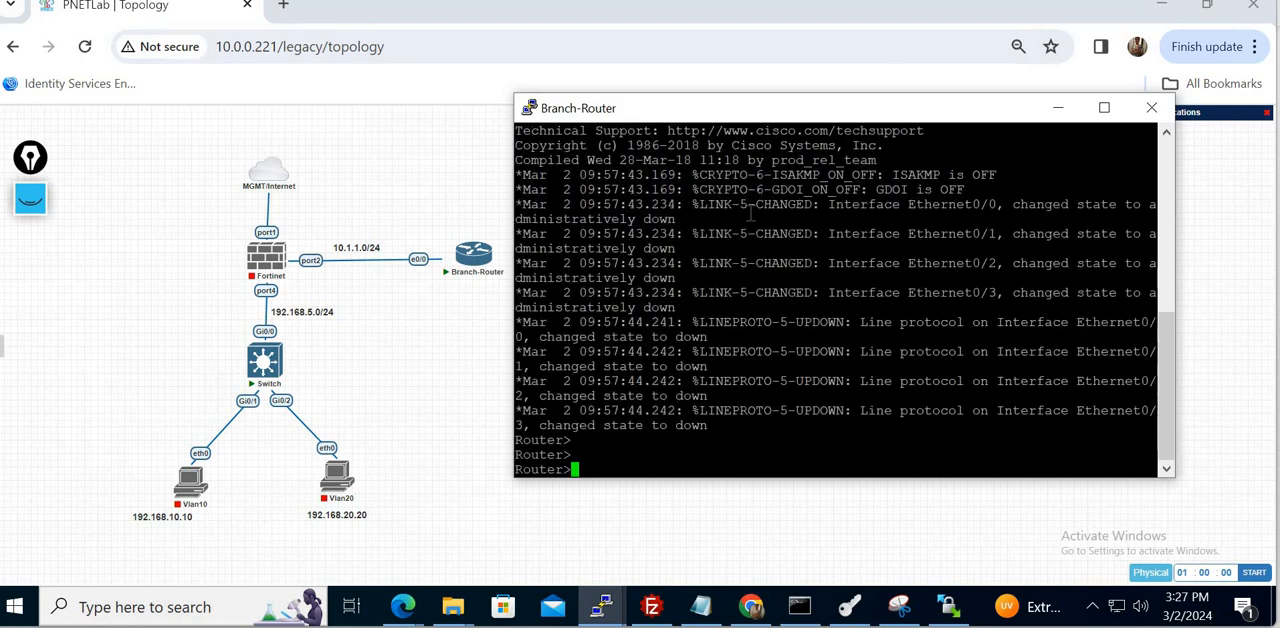
# - Paste the copied configuration into the Branch-Router console, giving e0/0 10.1.1.2 and lo1 10.10.10.10, both with mask 255.255.255.0
pyautogui.rightClick(750, 213)
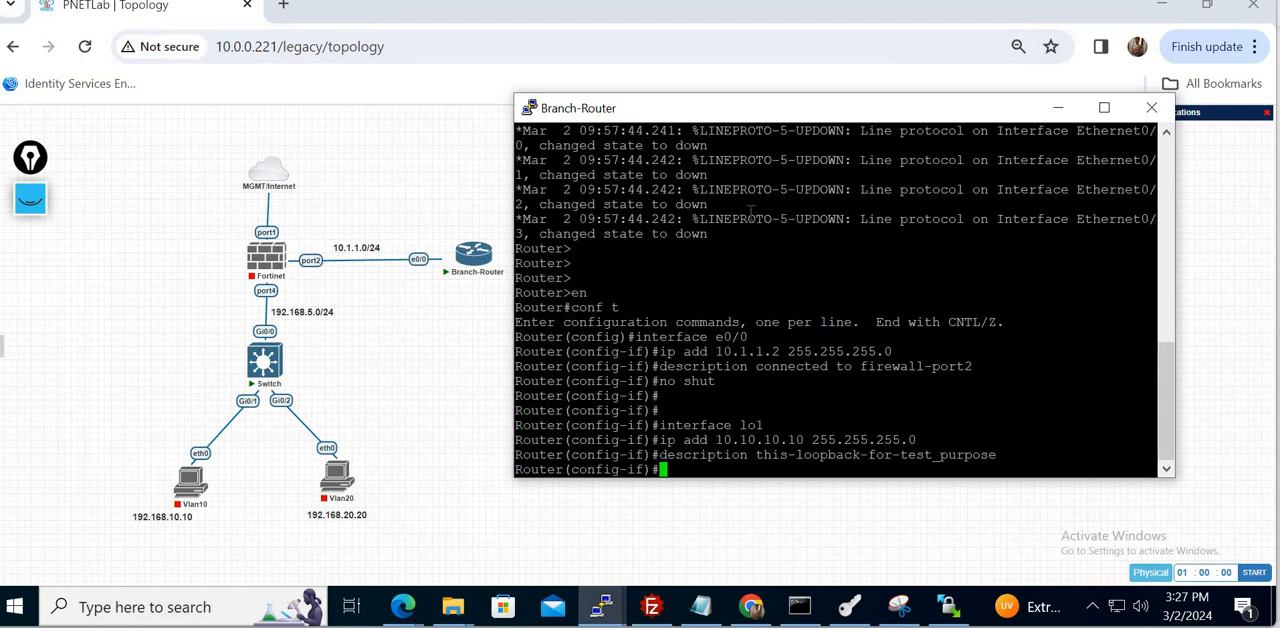
pyautogui.press('Return')
pyautogui.press('Return')
pyautogui.press('Return')
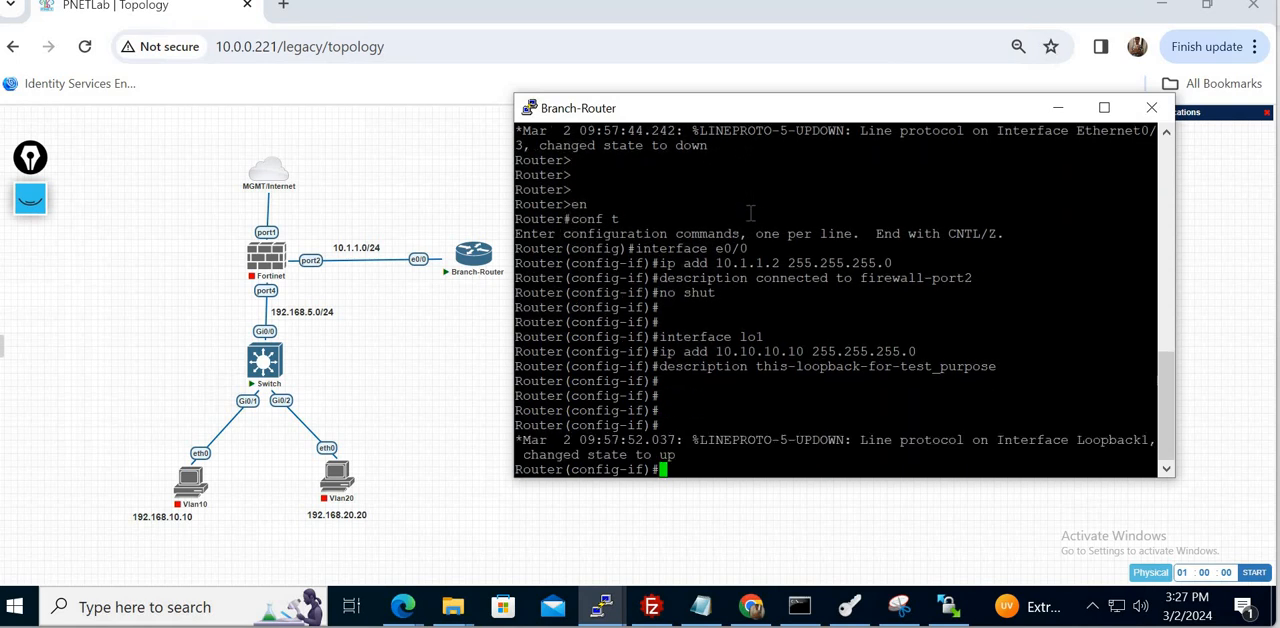
pyautogui.press('Return')
pyautogui.press('Return')
pyautogui.press('Return')
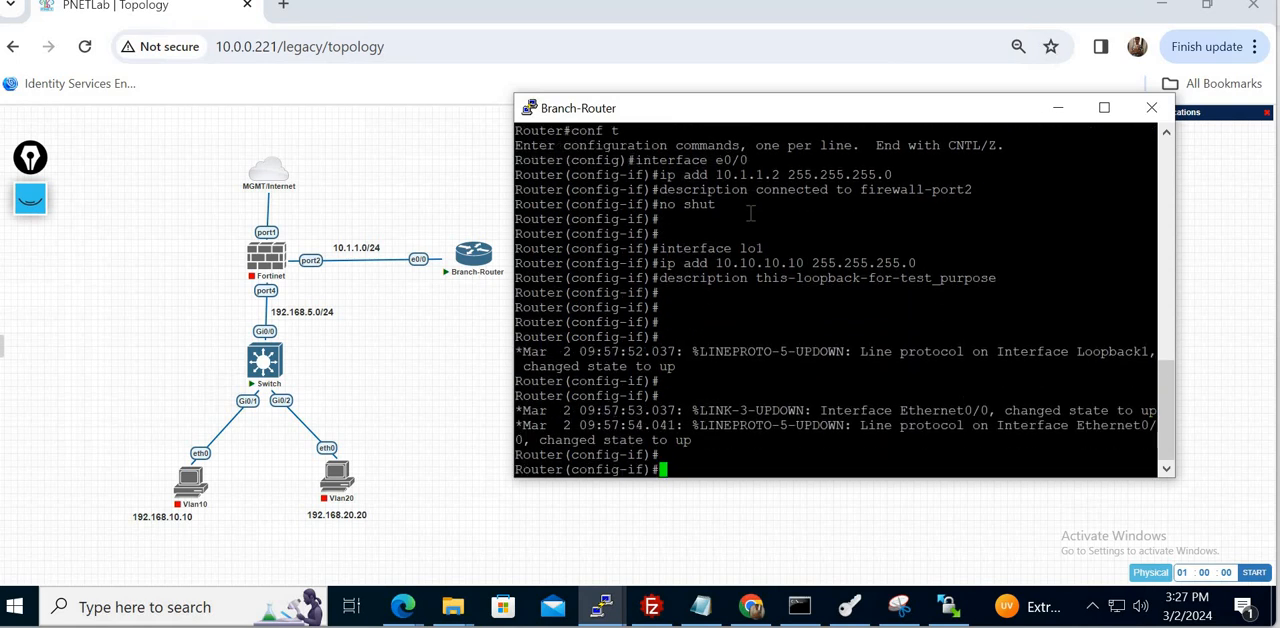
# - Leave configuration mode with "end", run "show ip int bri", and highlight the Ethernet0/0 row and the Loopback1 address
pyautogui.press('Return')
pyautogui.write('end')
pyautogui.press('Return')
pyautogui.press('Return')
pyautogui.write('s')
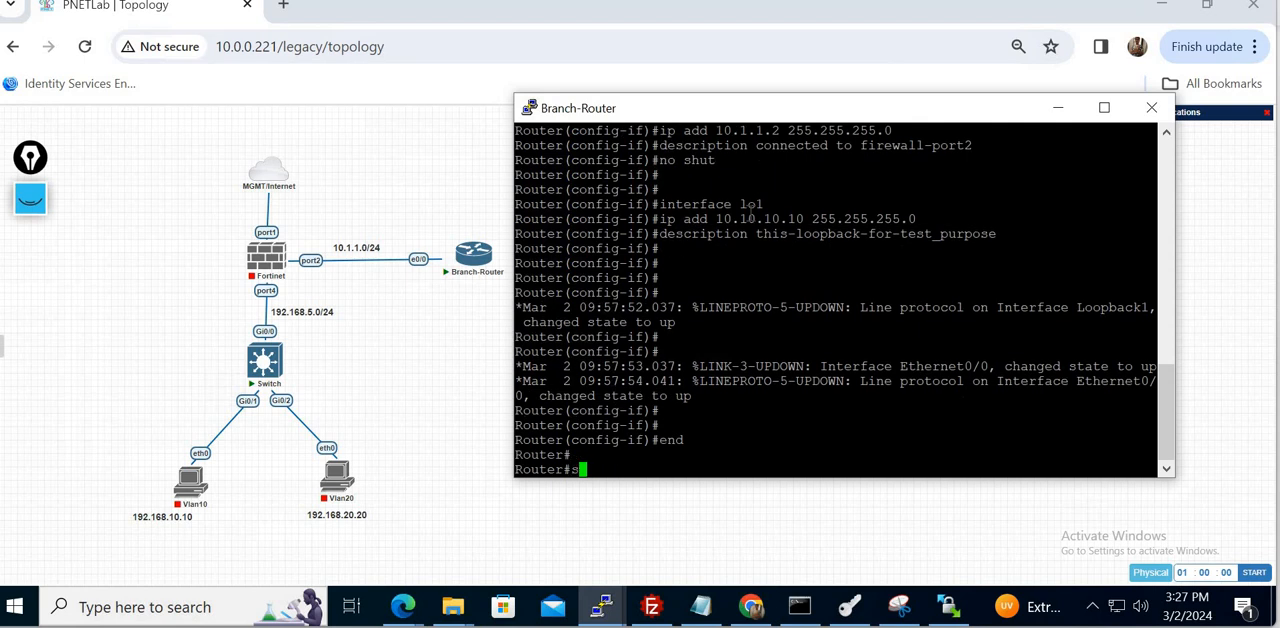
pyautogui.write('how ip int bri')
pyautogui.press('Return')
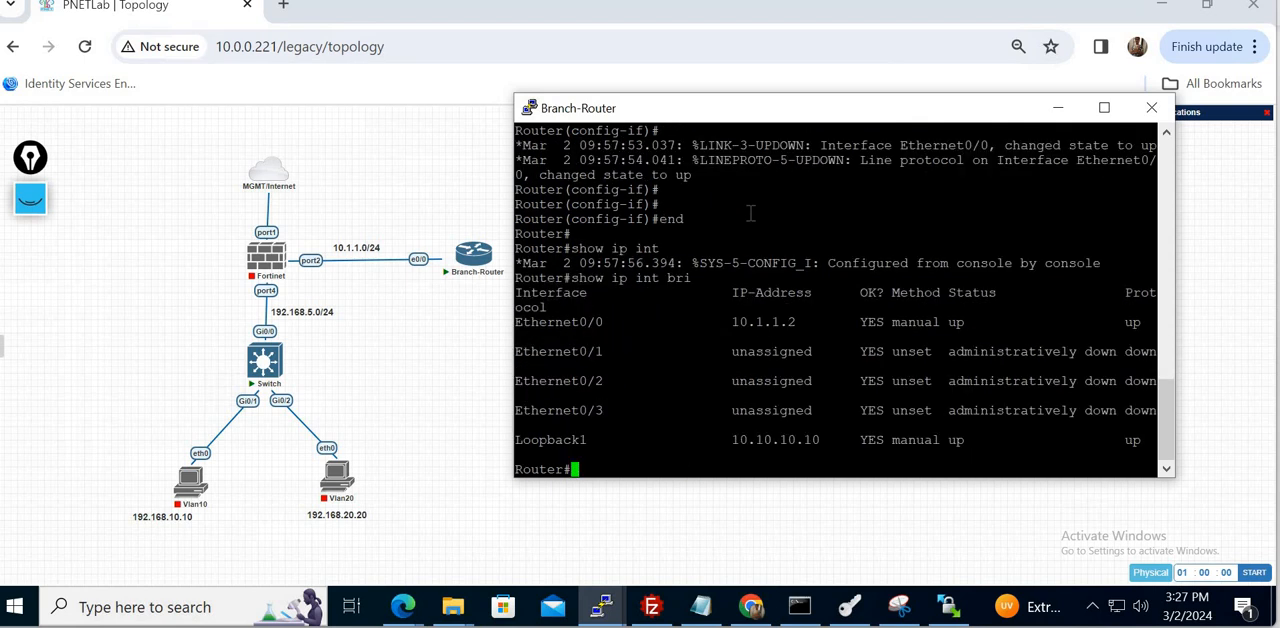
pyautogui.tripleClick(773, 321)
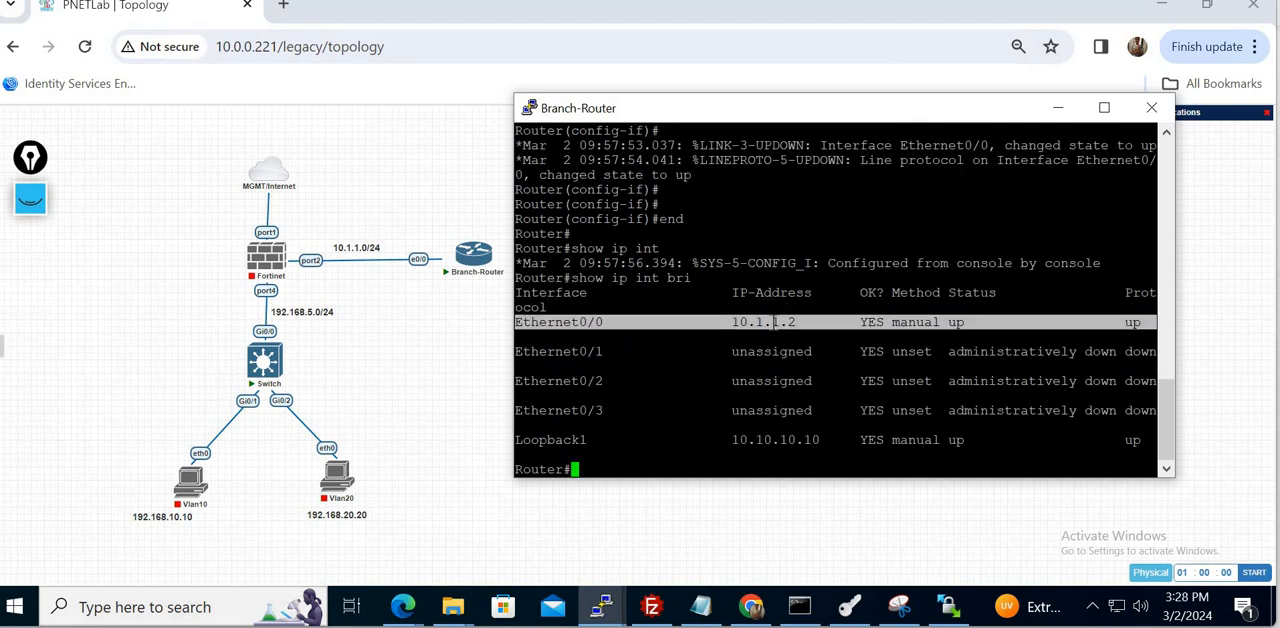
pyautogui.doubleClick(770, 440)
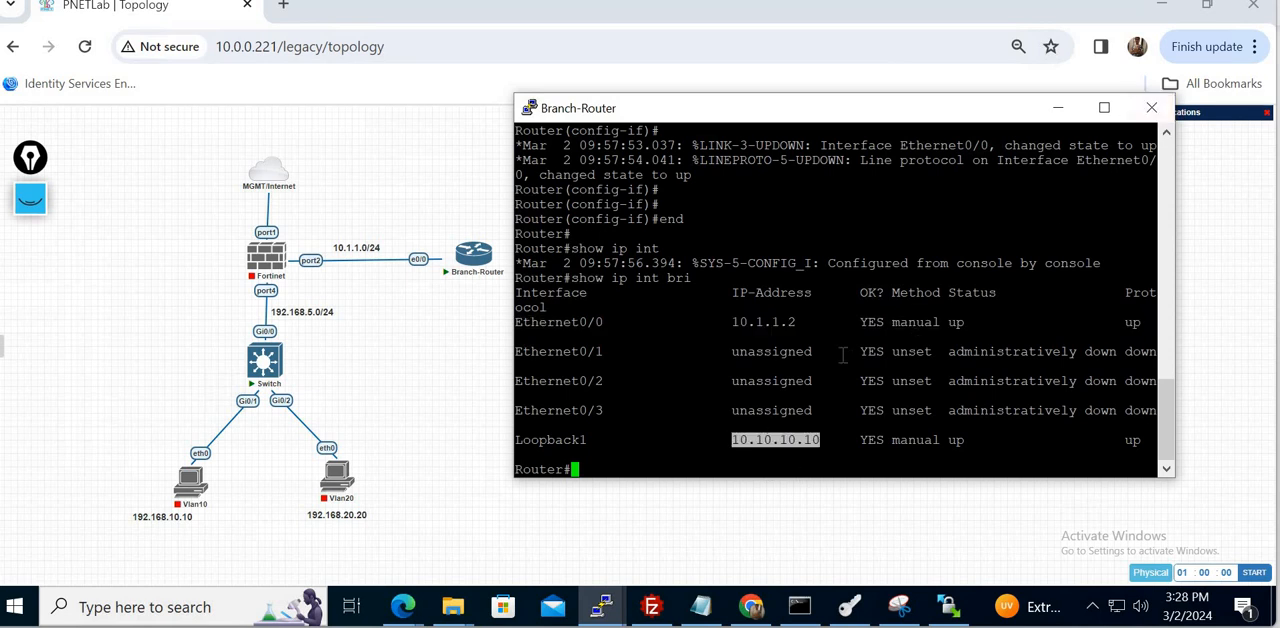
# - Save the branch router configuration with "wr" and close the Branch-Router console session
pyautogui.write('wr')
pyautogui.press('Return')
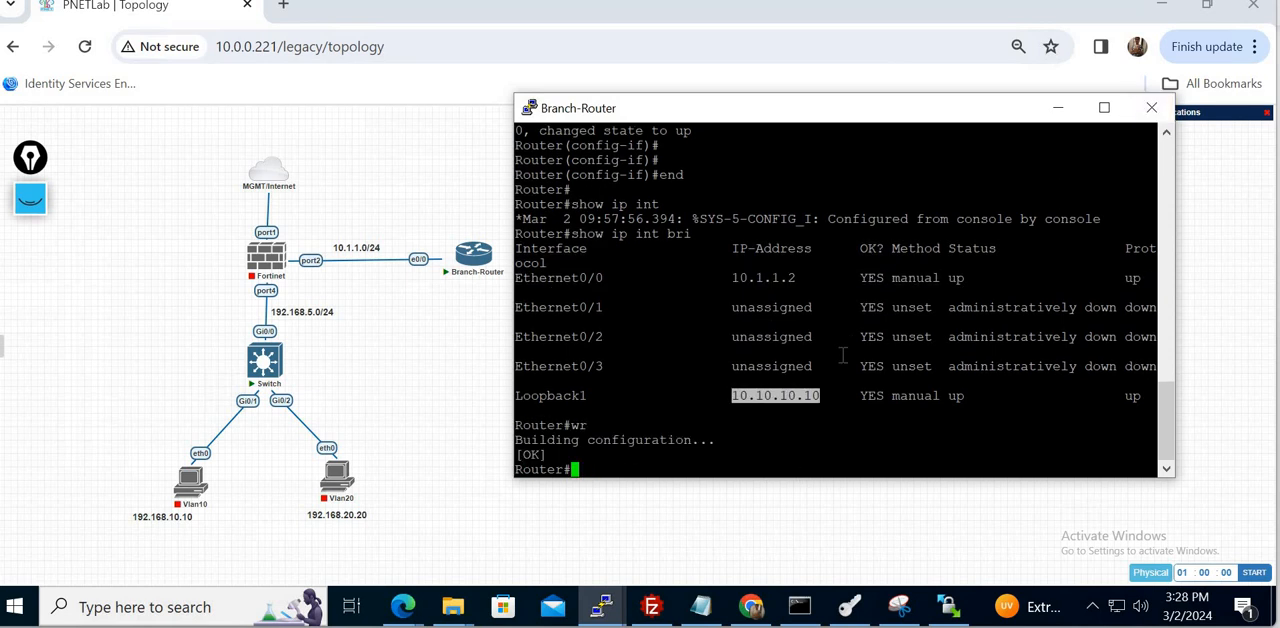
pyautogui.click(1155, 109)
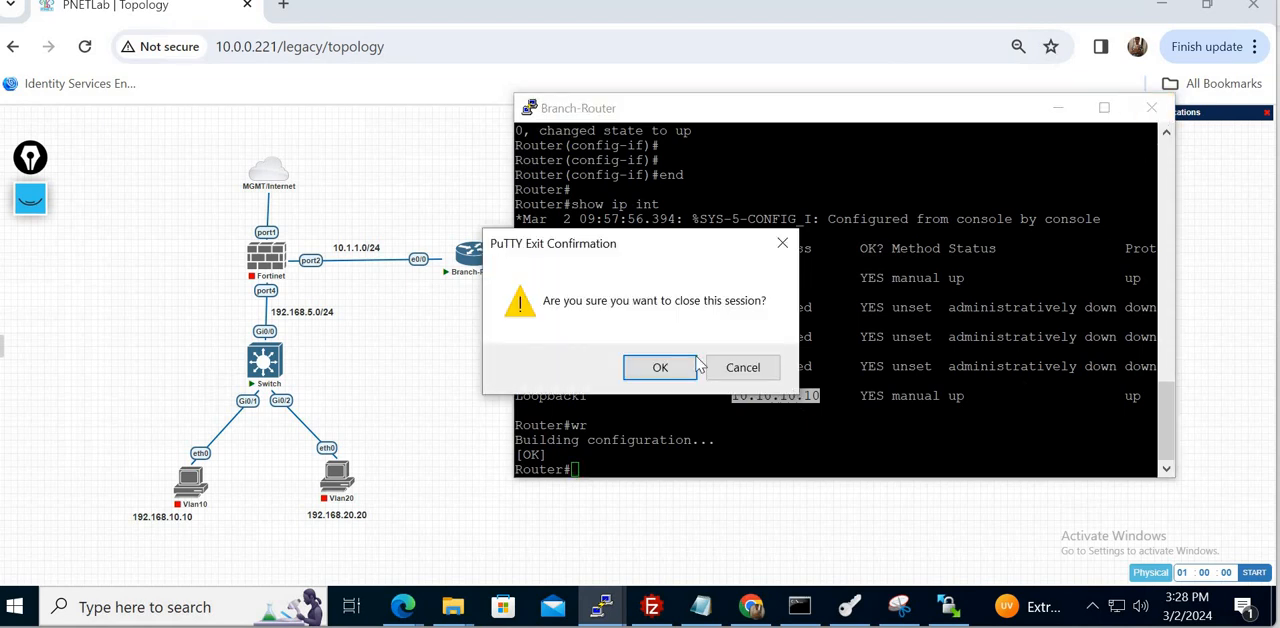
pyautogui.click(660, 367)
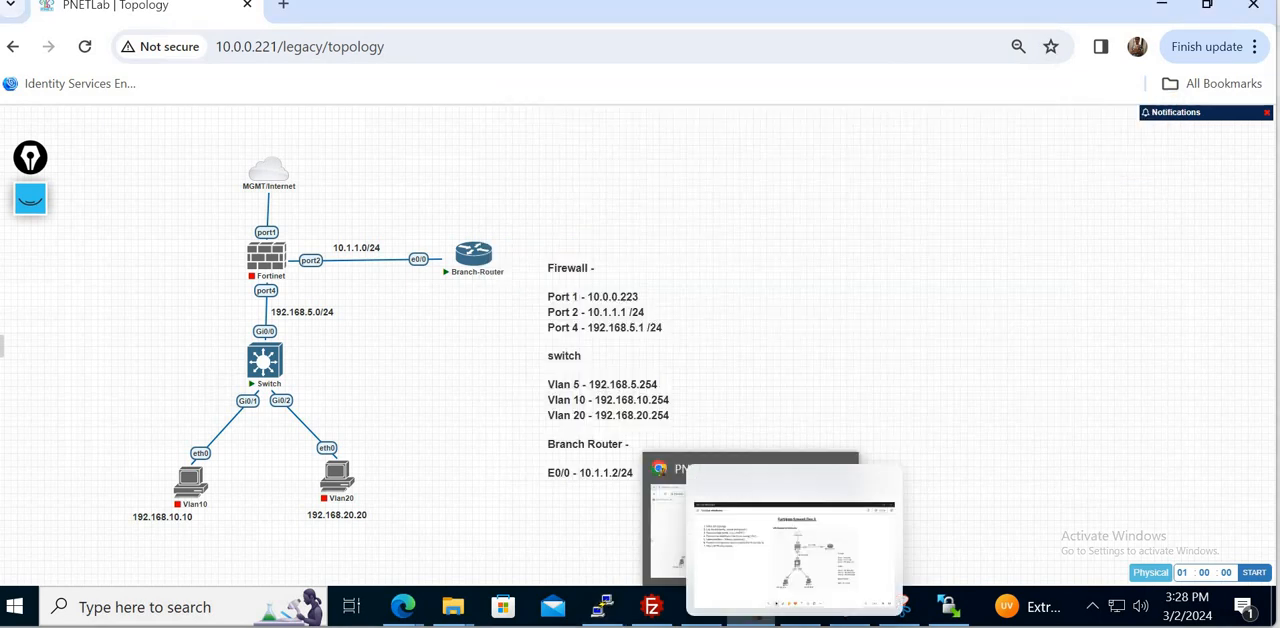
# - Switch to the whiteboard and draw pen marks beside agenda items 1 to 3, the firewall's port1, and Port 1 - 10.0.0.223
pyautogui.click(760, 525)
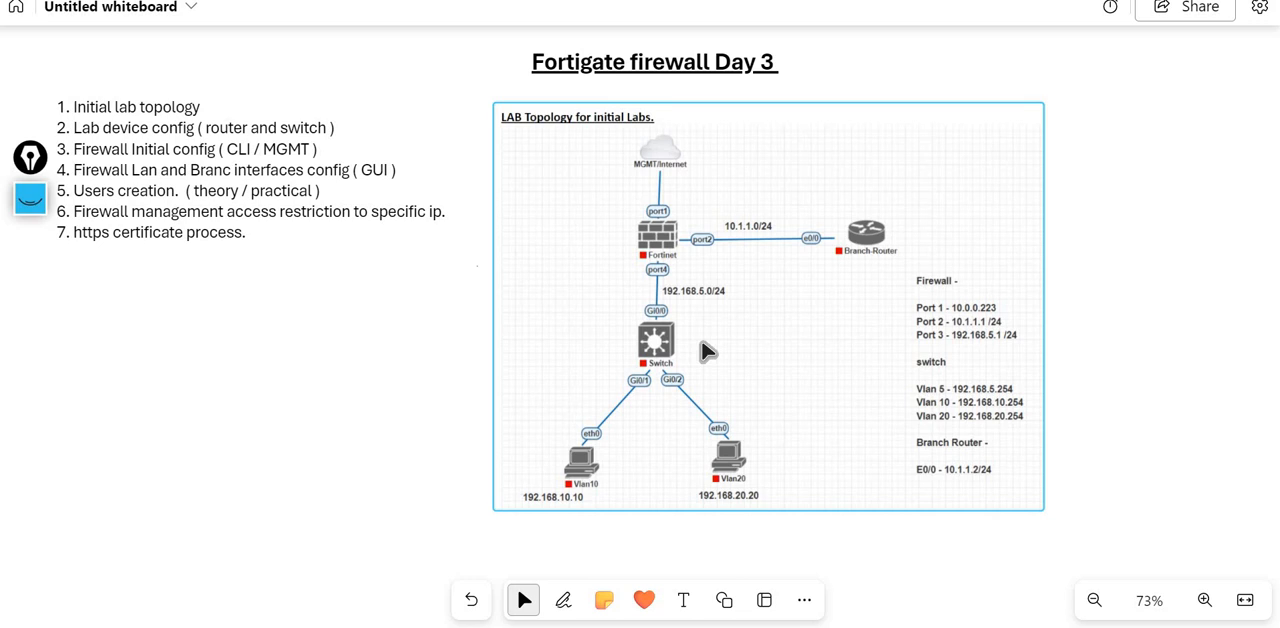
pyautogui.hotkey('alt', 'w')
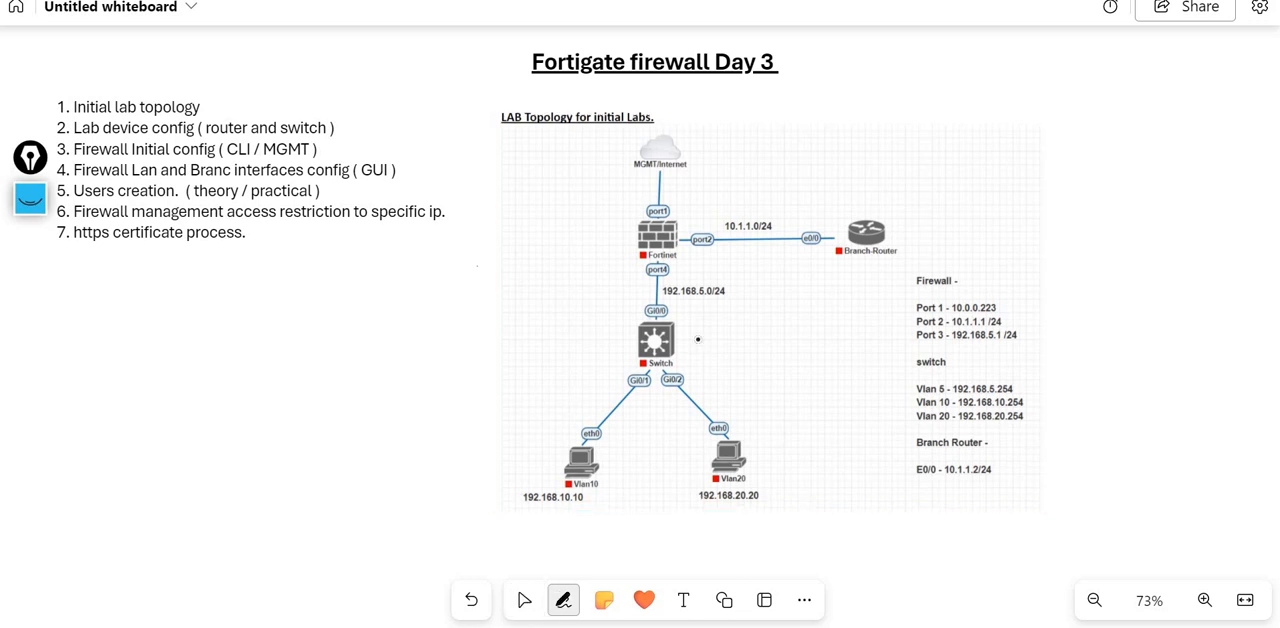
pyautogui.moveTo(210, 106); pyautogui.dragTo(245, 93)
pyautogui.moveTo(342, 127); pyautogui.dragTo(367, 118)
pyautogui.moveTo(327, 153); pyautogui.dragTo(360, 145)
pyautogui.moveTo(628, 210); pyautogui.dragTo(650, 210)
pyautogui.press('Escape')
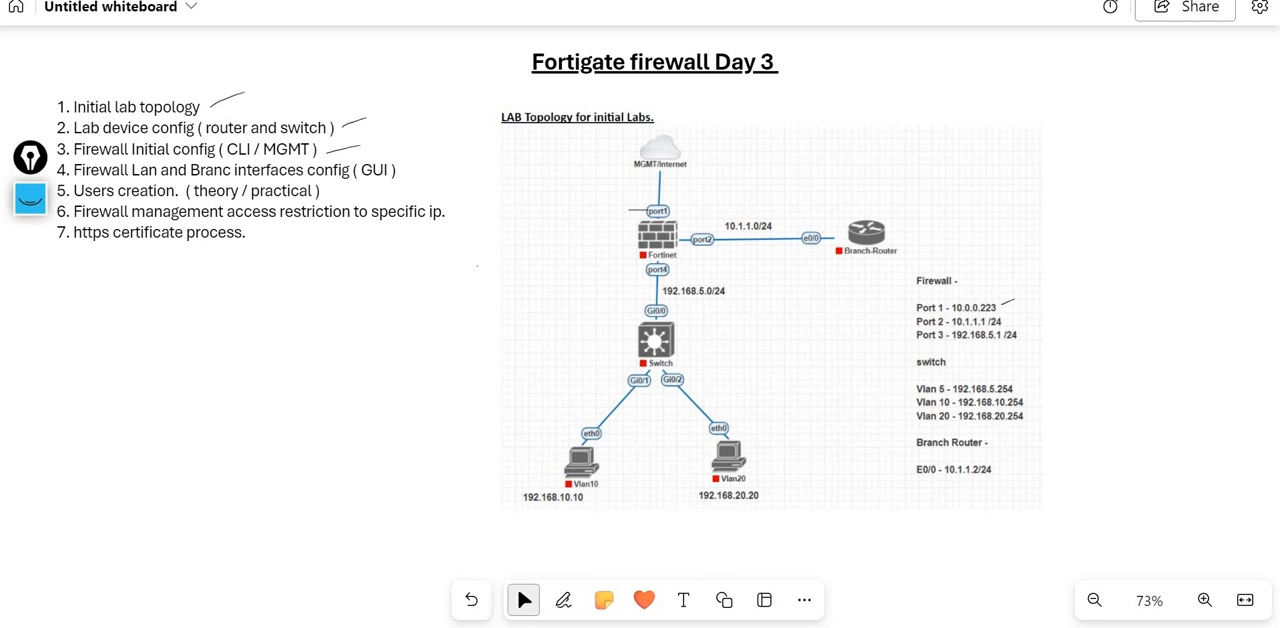
# - Return to the lab desktop, bring the Command Prompt over the topology, and check the IPv4 address of adapter Ethernet1
pyautogui.click(745, 625)
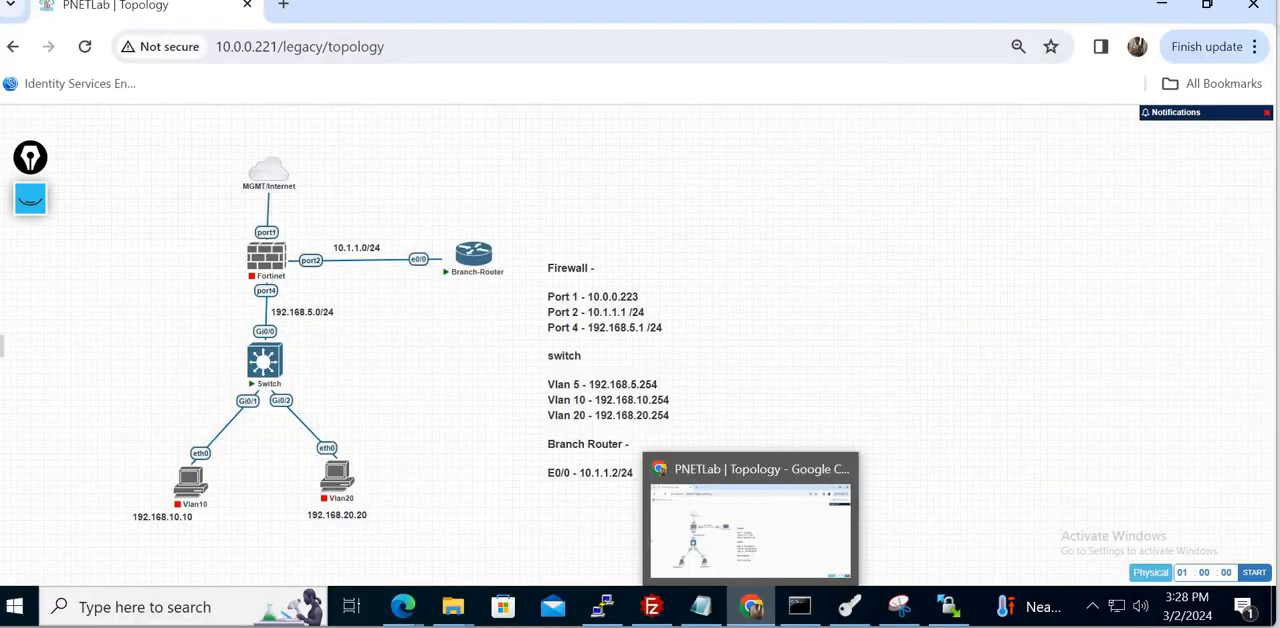
pyautogui.click(800, 607)
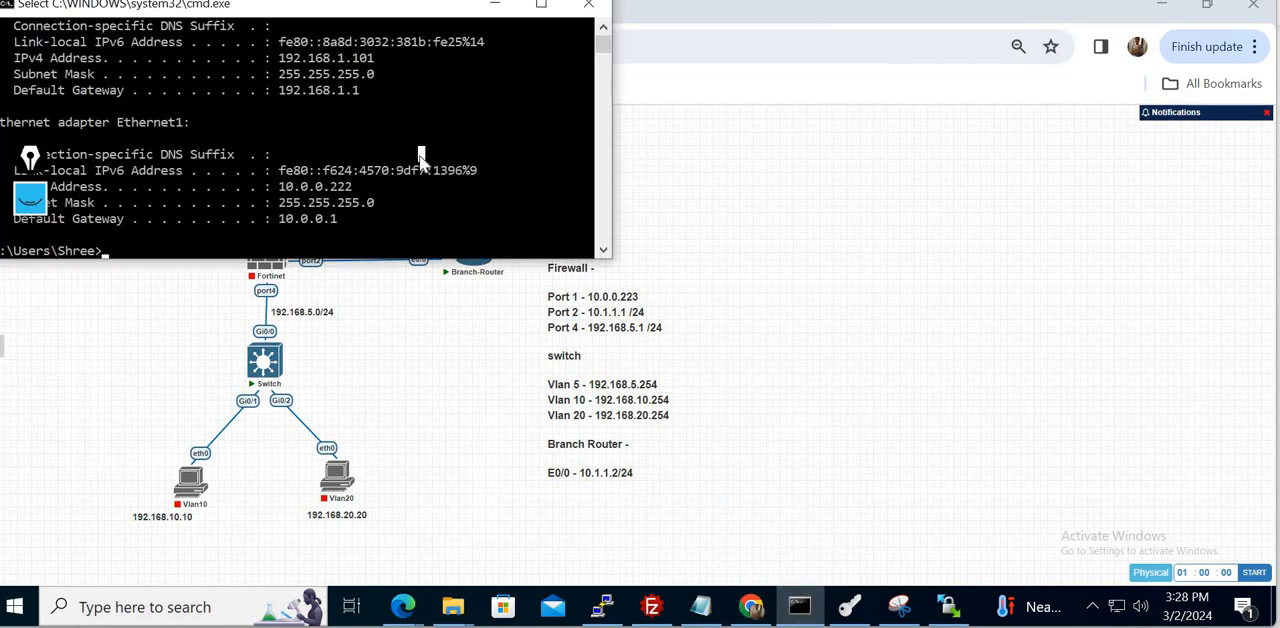
pyautogui.write('ipconfig')
pyautogui.press('Escape')
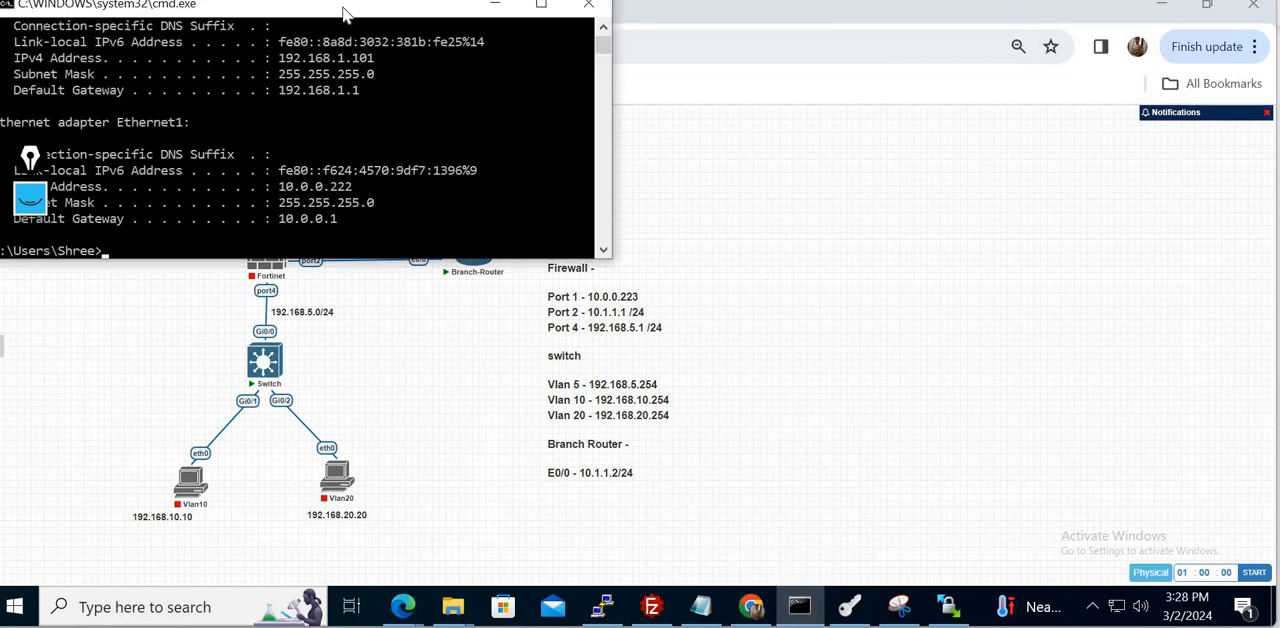
pyautogui.moveTo(345, 14); pyautogui.dragTo(635, 121)
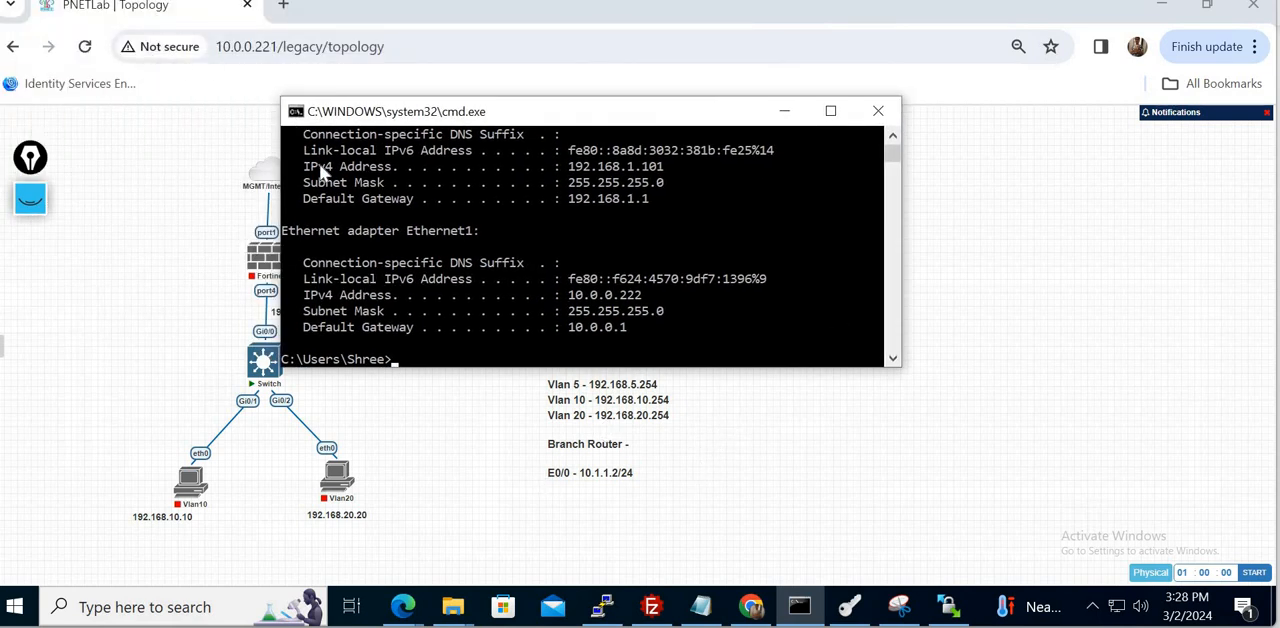
pyautogui.click(630, 295)
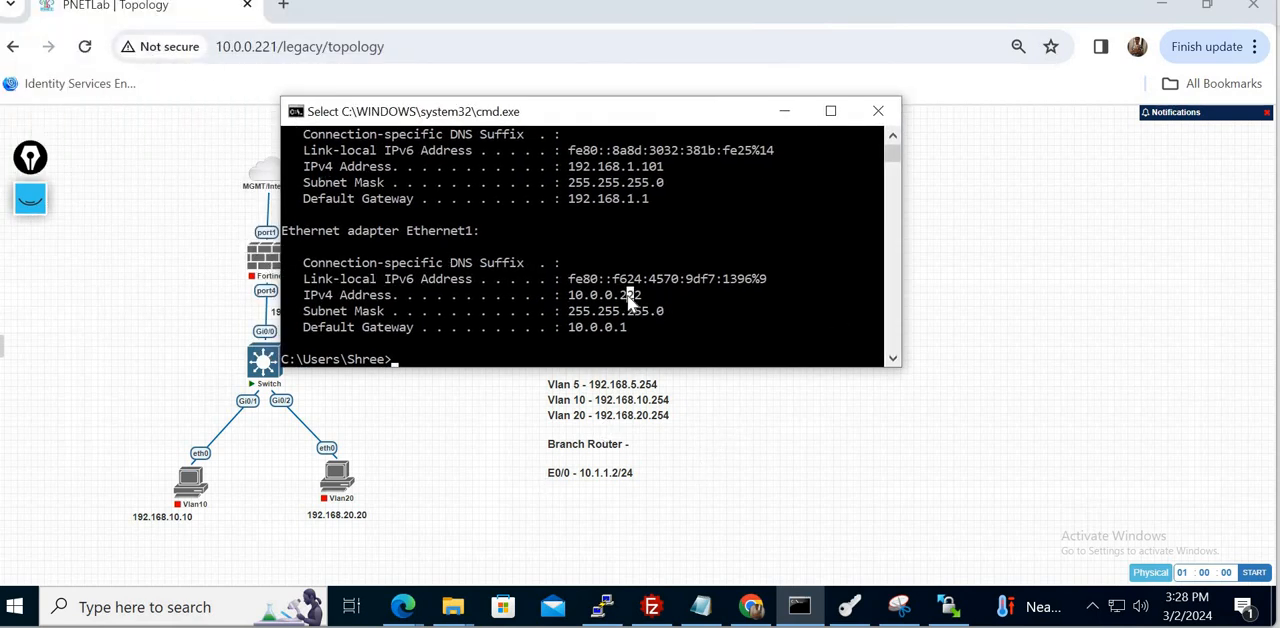
pyautogui.doubleClick(630, 295)
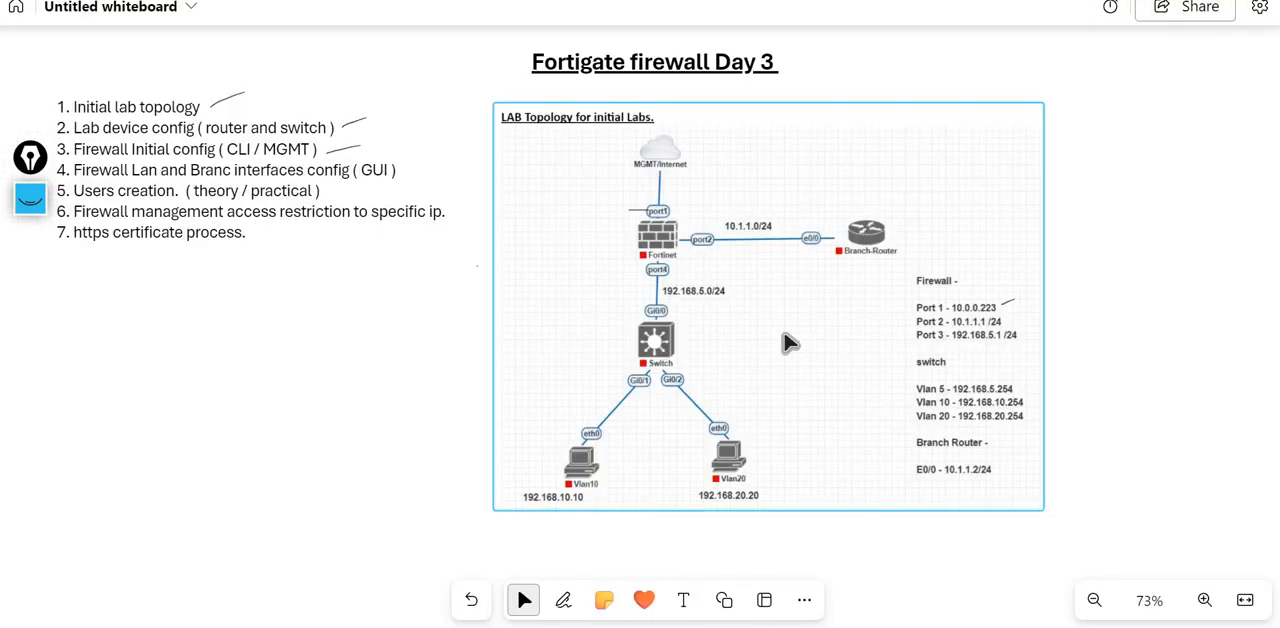
# - Handwrite 10.0.0.222 underlined beside the whiteboard topology, with the sample address endings 221, 0.10 and 100 beneath it
pyautogui.hotkey('alt', 'w')
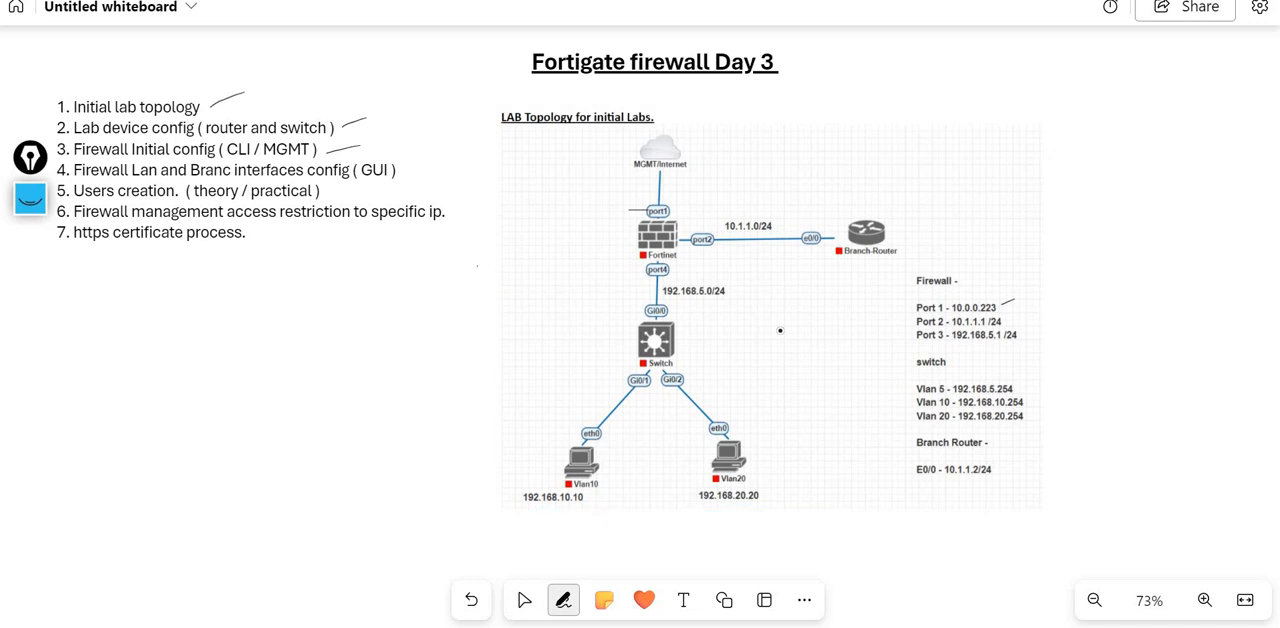
pyautogui.moveTo(979, 155); pyautogui.dragTo(1062, 157)
pyautogui.click(1007, 159)
pyautogui.moveTo(964, 180); pyautogui.dragTo(1082, 158)
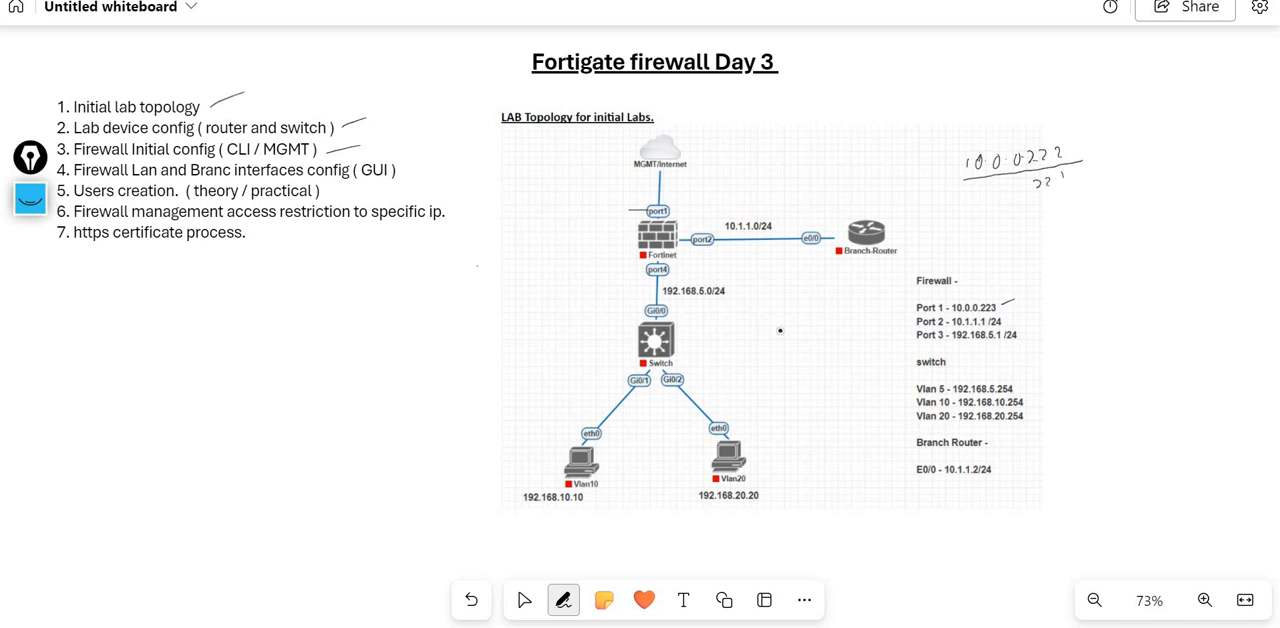
pyautogui.moveTo(1024, 204); pyautogui.dragTo(1024, 205)
pyautogui.moveTo(986, 233); pyautogui.dragTo(986, 241)
pyautogui.moveTo(996, 233); pyautogui.dragTo(995, 234)
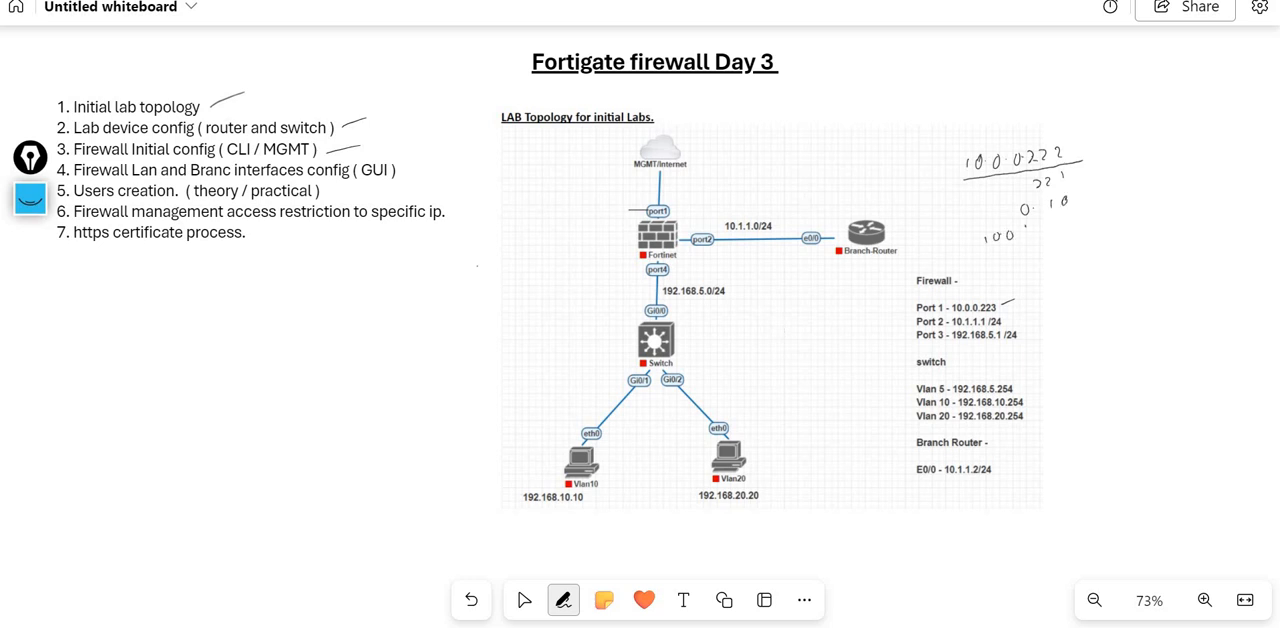
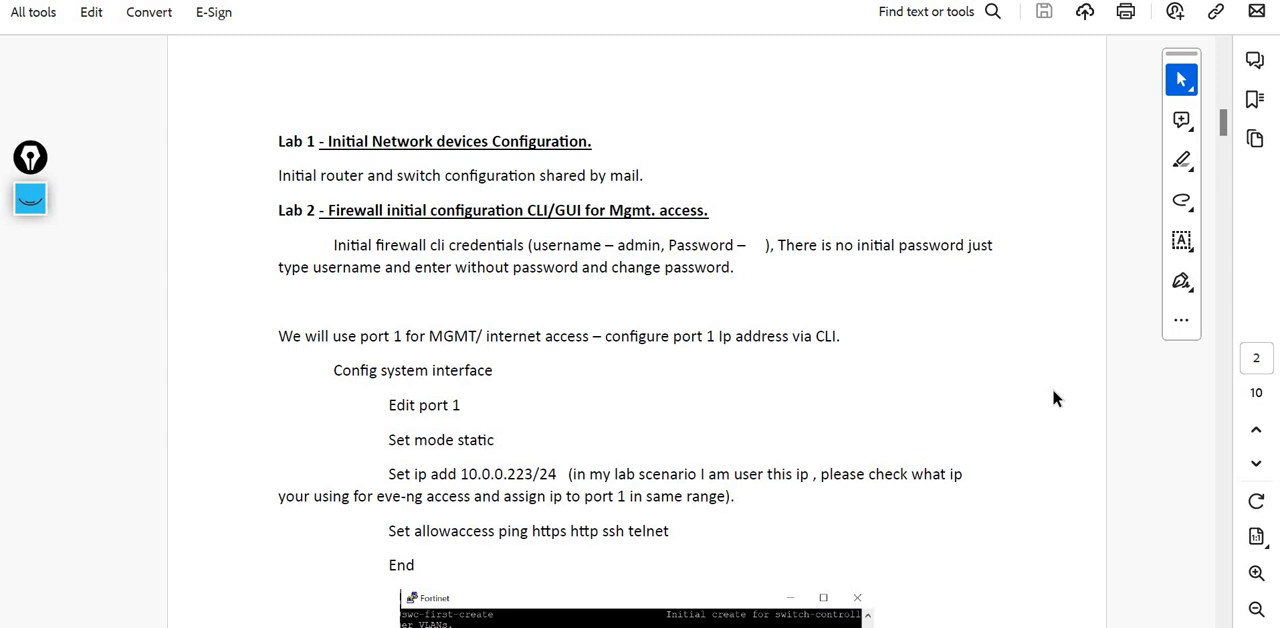
# - Review the lab guide's Lab 2 instructions on the initial firewall CLI credentials, config system interface, editing port 1, and static mode
pyautogui.scroll(-1, 1053, 396)
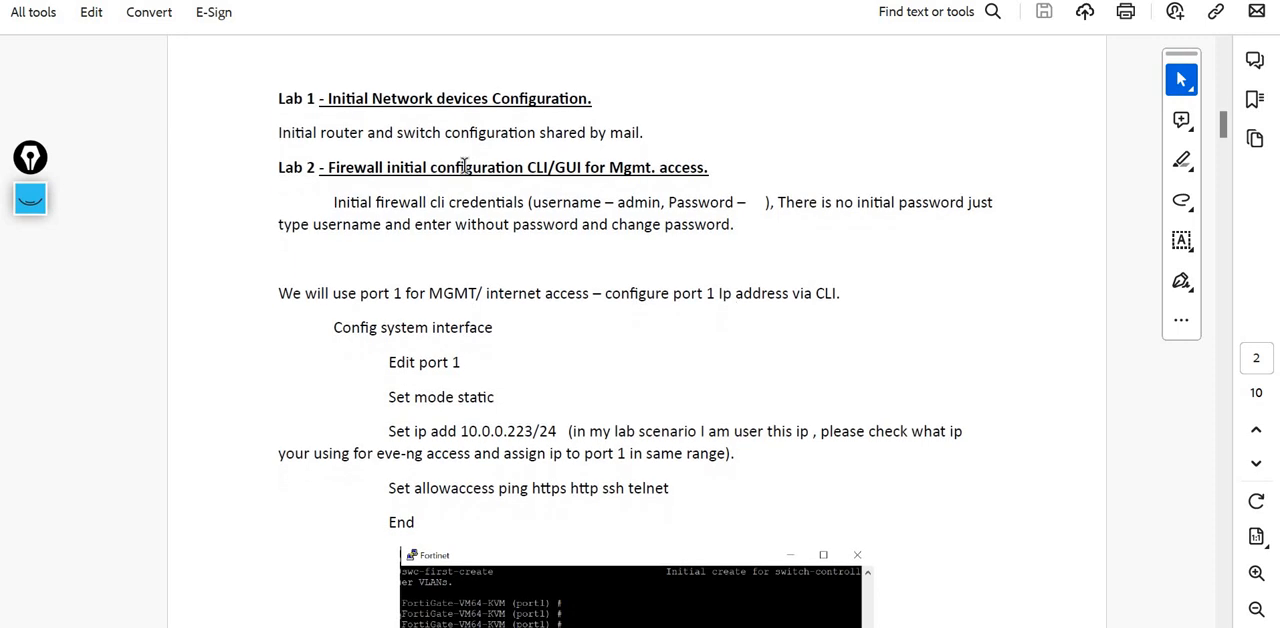
pyautogui.doubleClick(507, 205)
pyautogui.doubleClick(561, 205)
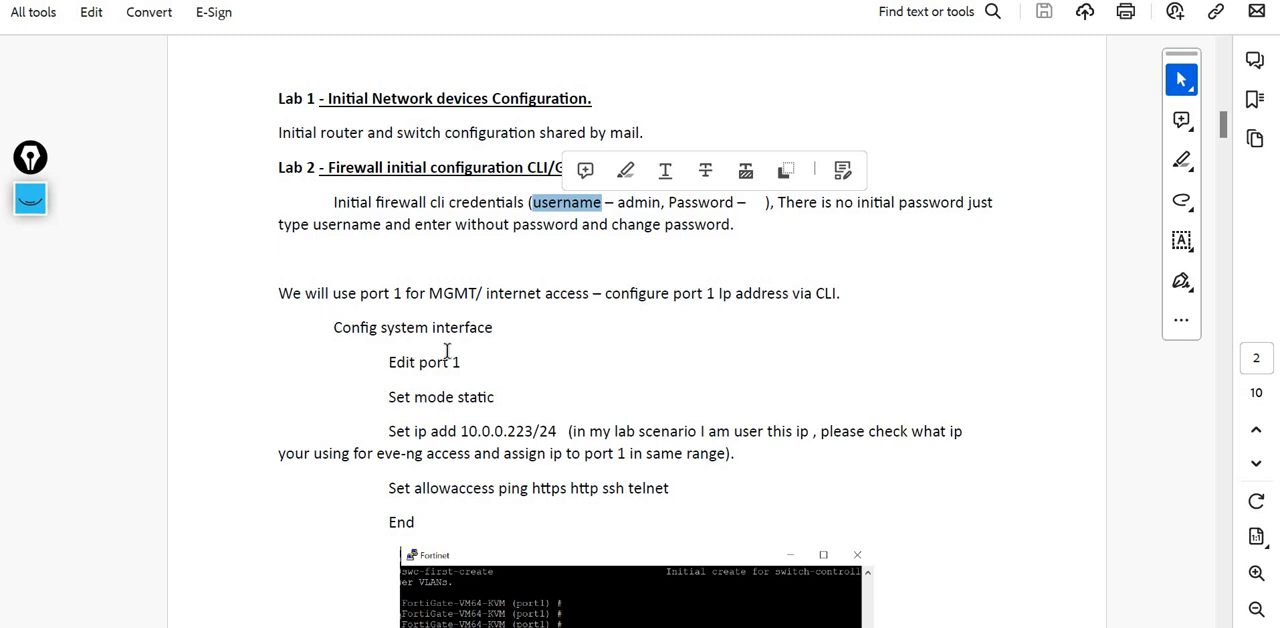
pyautogui.moveTo(333, 328); pyautogui.dragTo(501, 328)
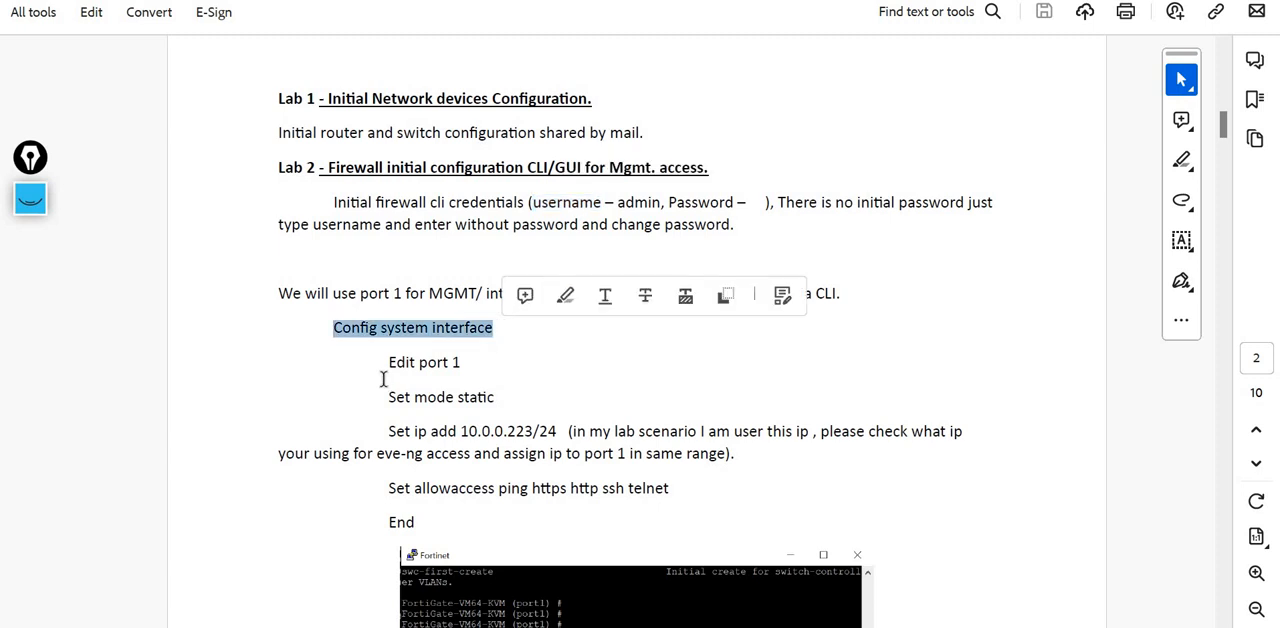
pyautogui.moveTo(391, 364); pyautogui.dragTo(430, 362)
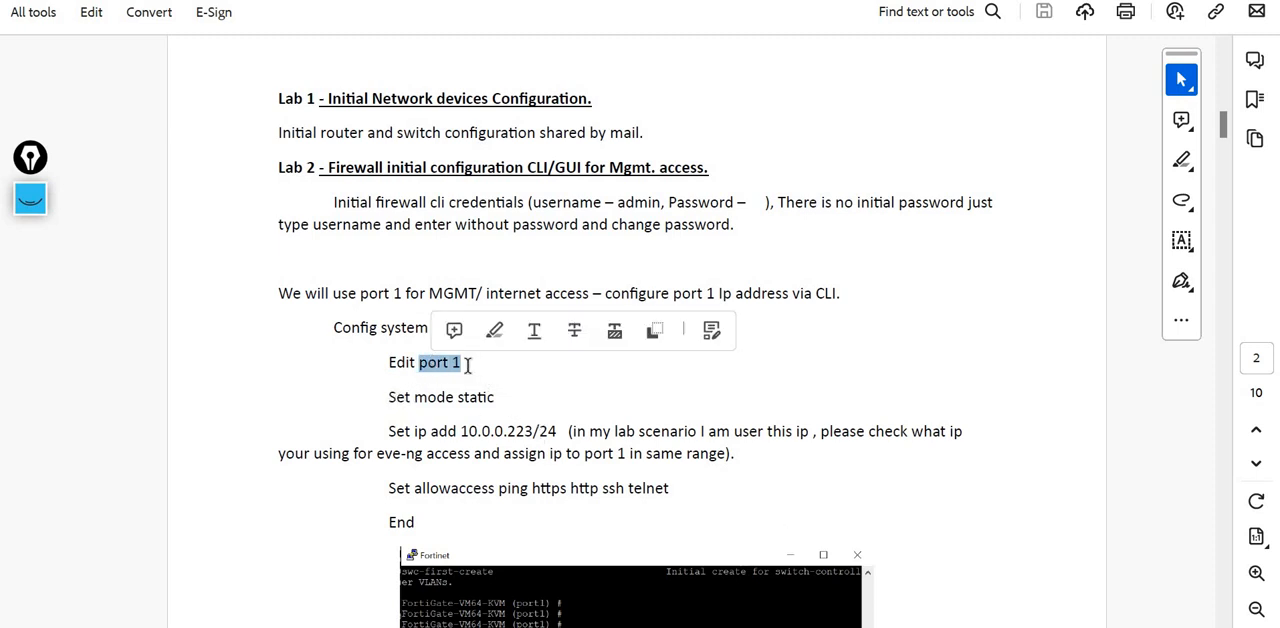
pyautogui.moveTo(419, 363); pyautogui.dragTo(450, 365)
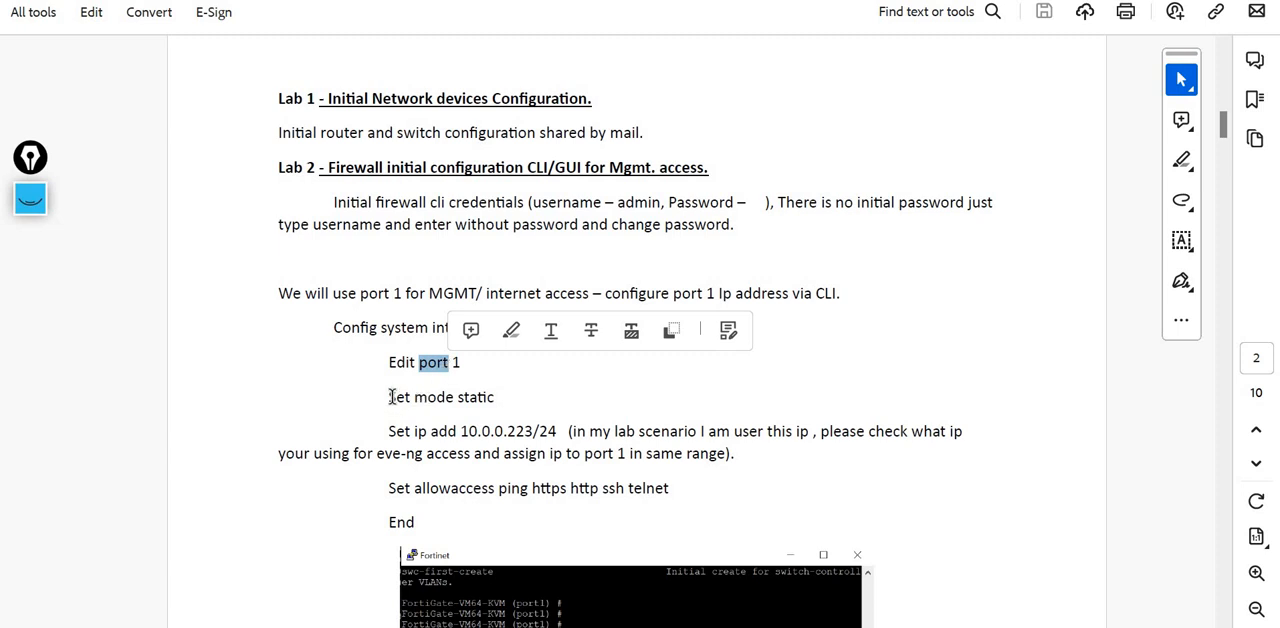
pyautogui.moveTo(390, 397); pyautogui.dragTo(483, 403)
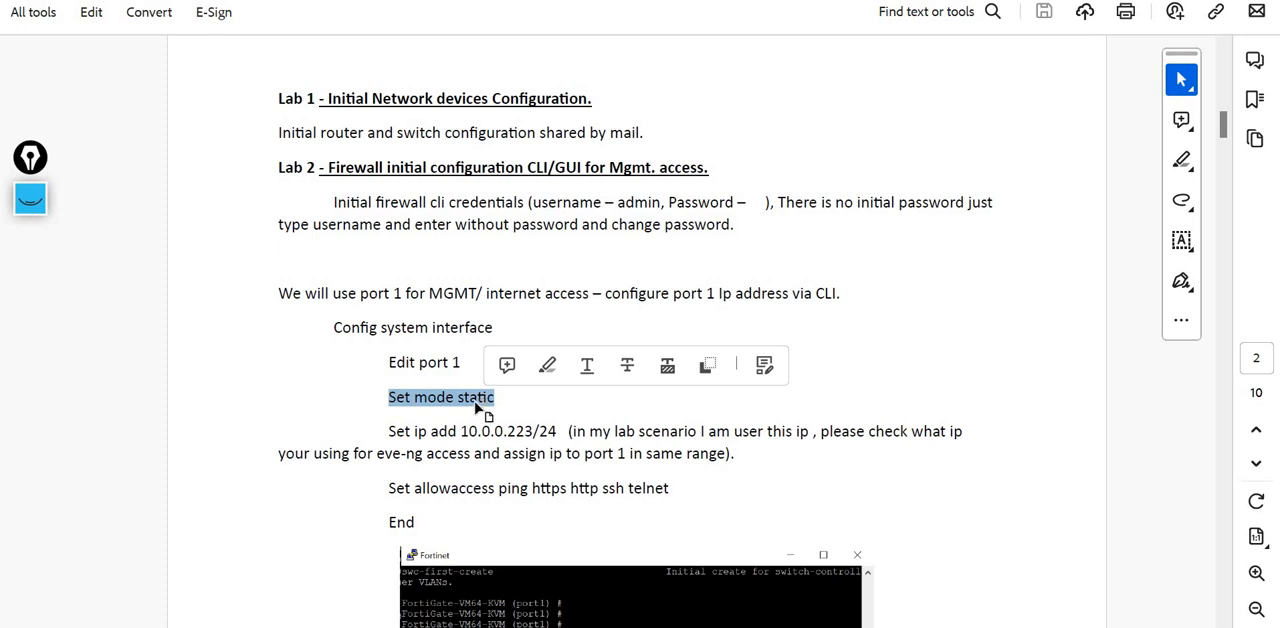
pyautogui.doubleClick(477, 402)
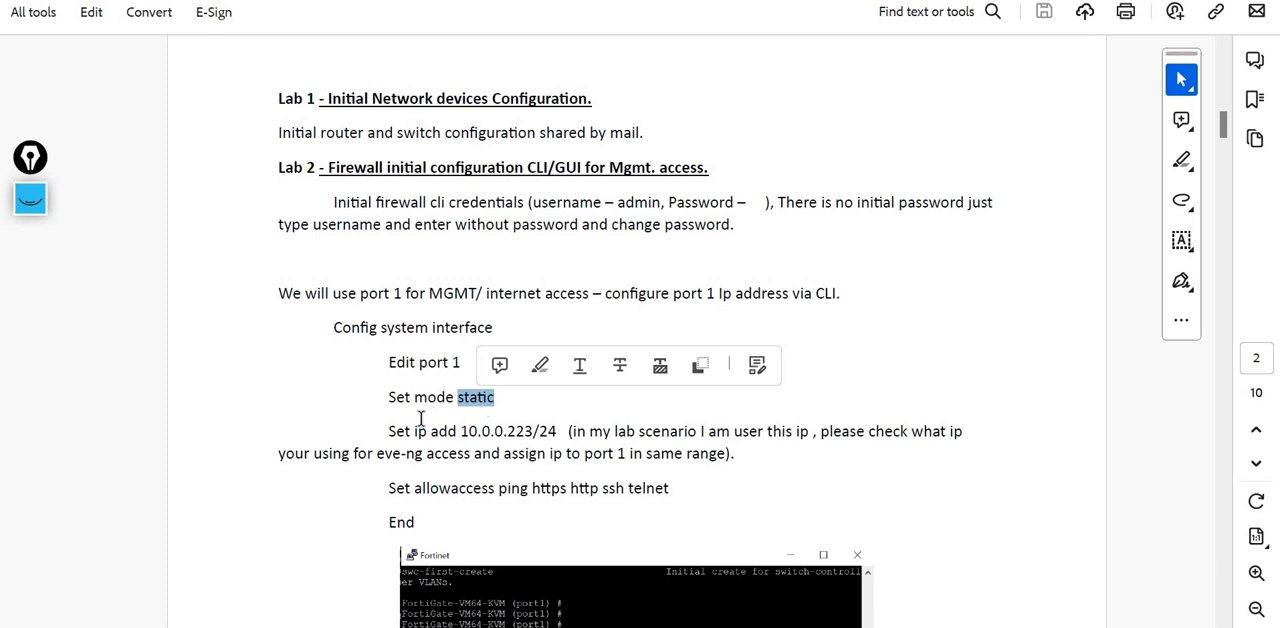
# - Review the guide's port 1 IP address line with its /24 mask and the allowaccess line with https and http
pyautogui.doubleClick(548, 430)
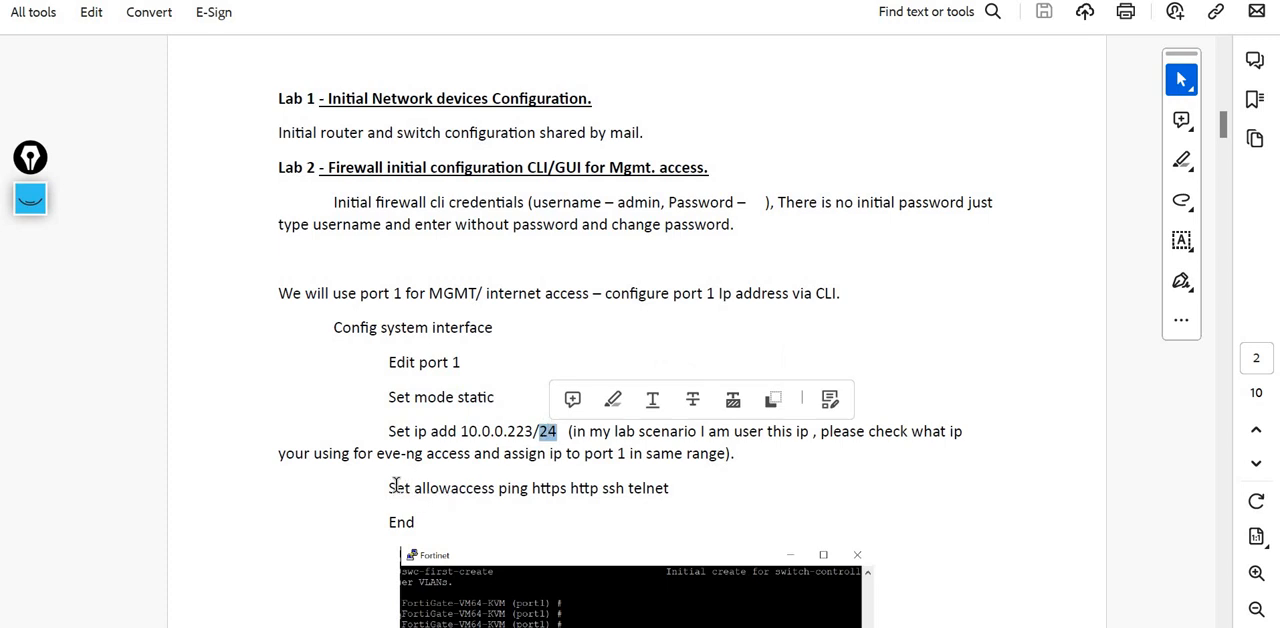
pyautogui.doubleClick(547, 492)
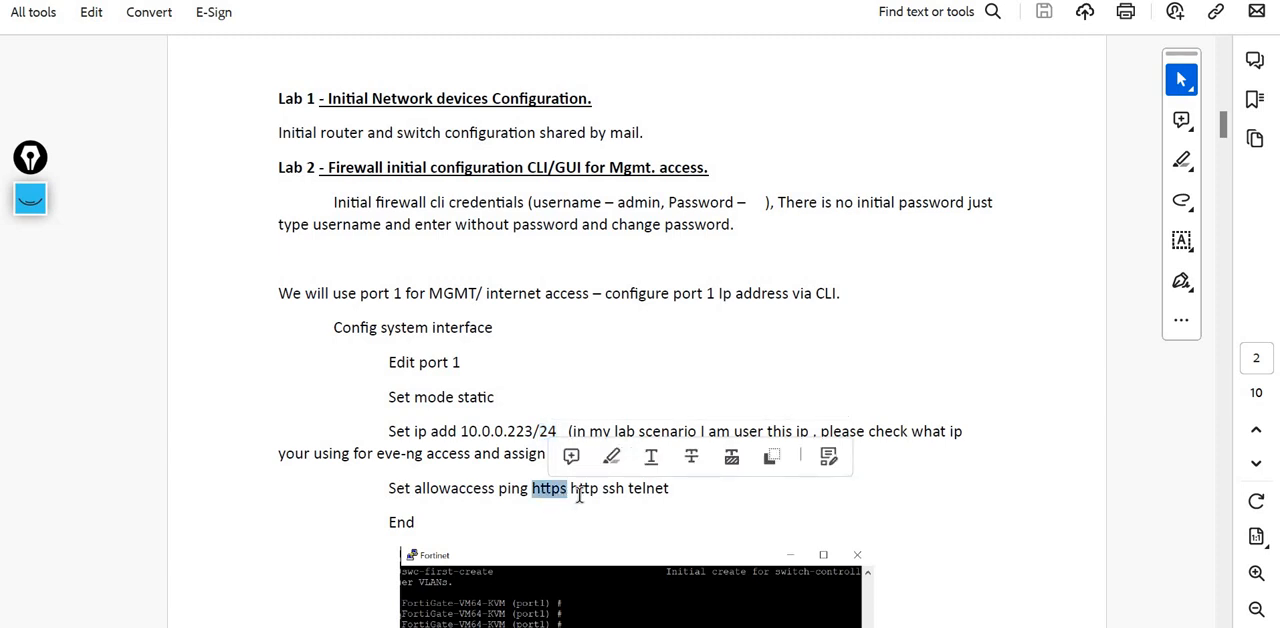
pyautogui.doubleClick(580, 490)
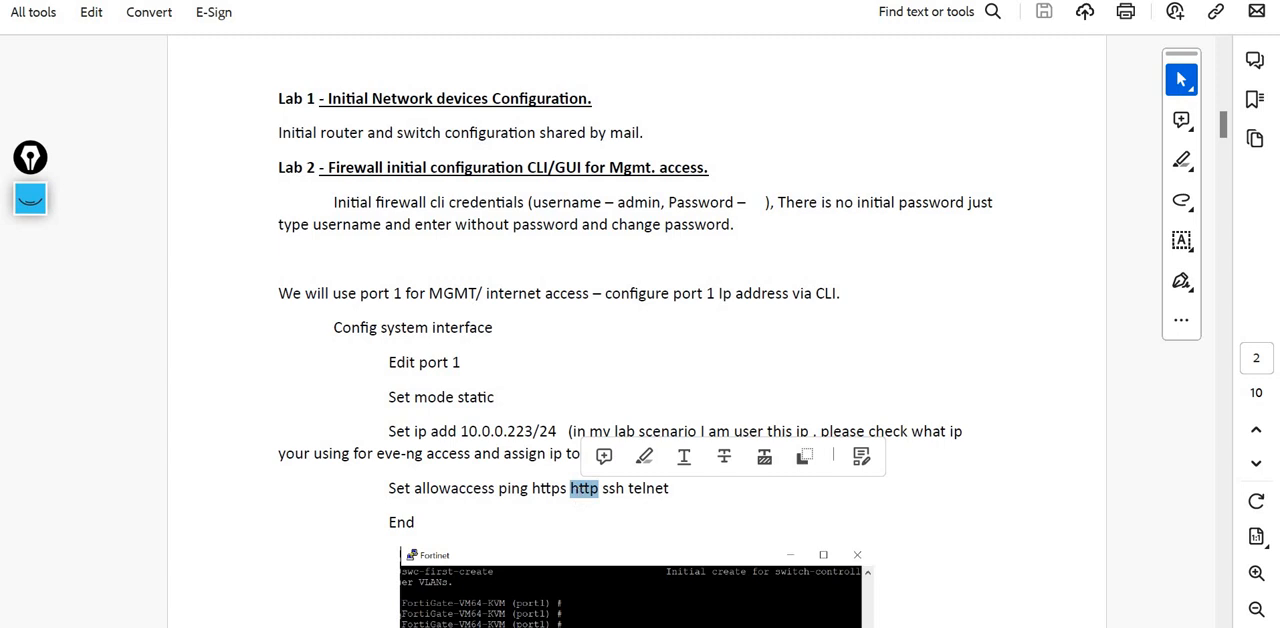
pyautogui.click(981, 545)
pyautogui.scroll(-3, 981, 544)
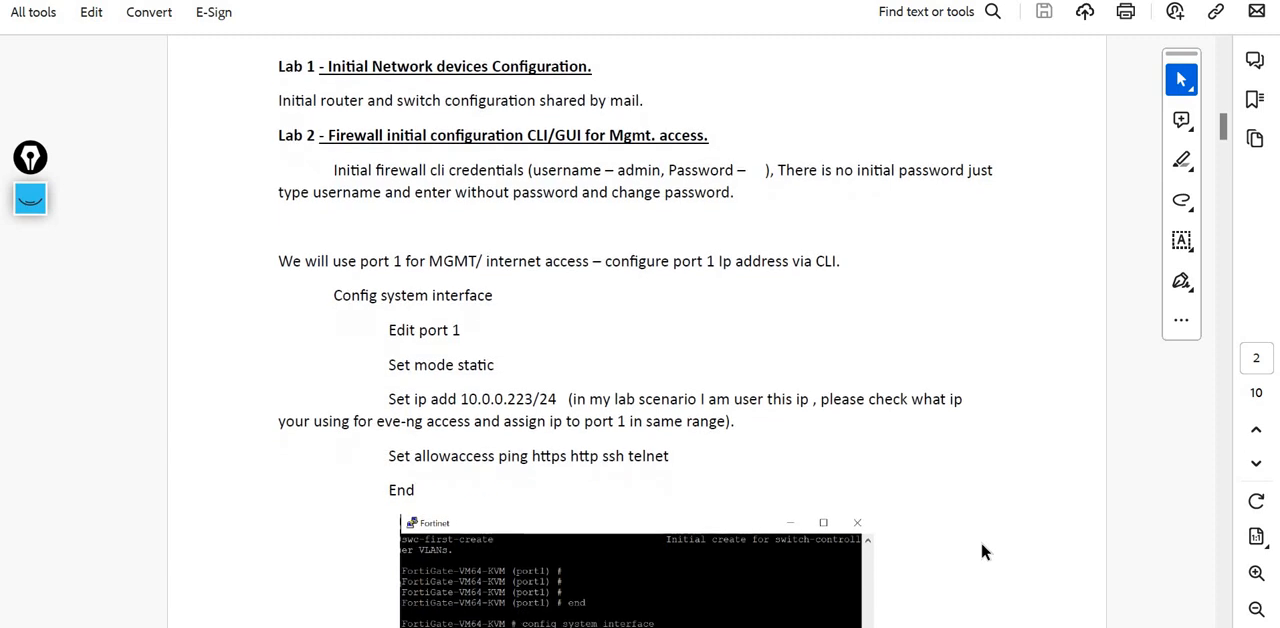
pyautogui.scroll(-2, 981, 552)
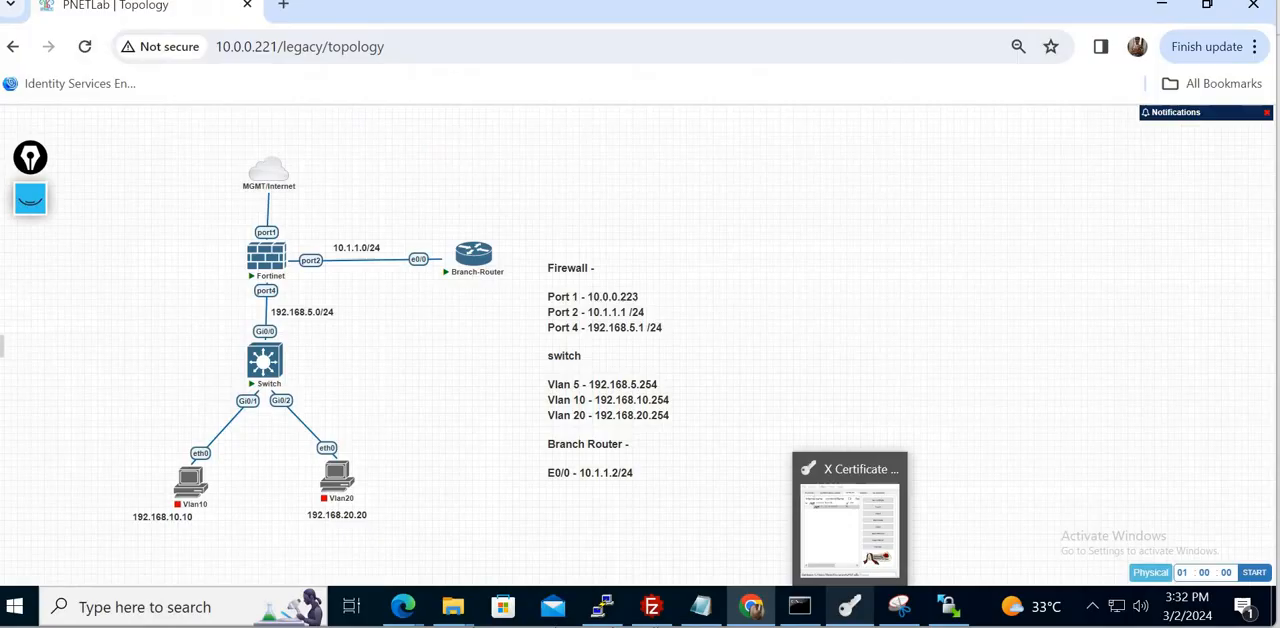
# - Bring up the root@pnetlab terminal, check the Google Meet in-call messages, and return to the lab desktop with the terminal minimized
pyautogui.moveTo(604, 606)
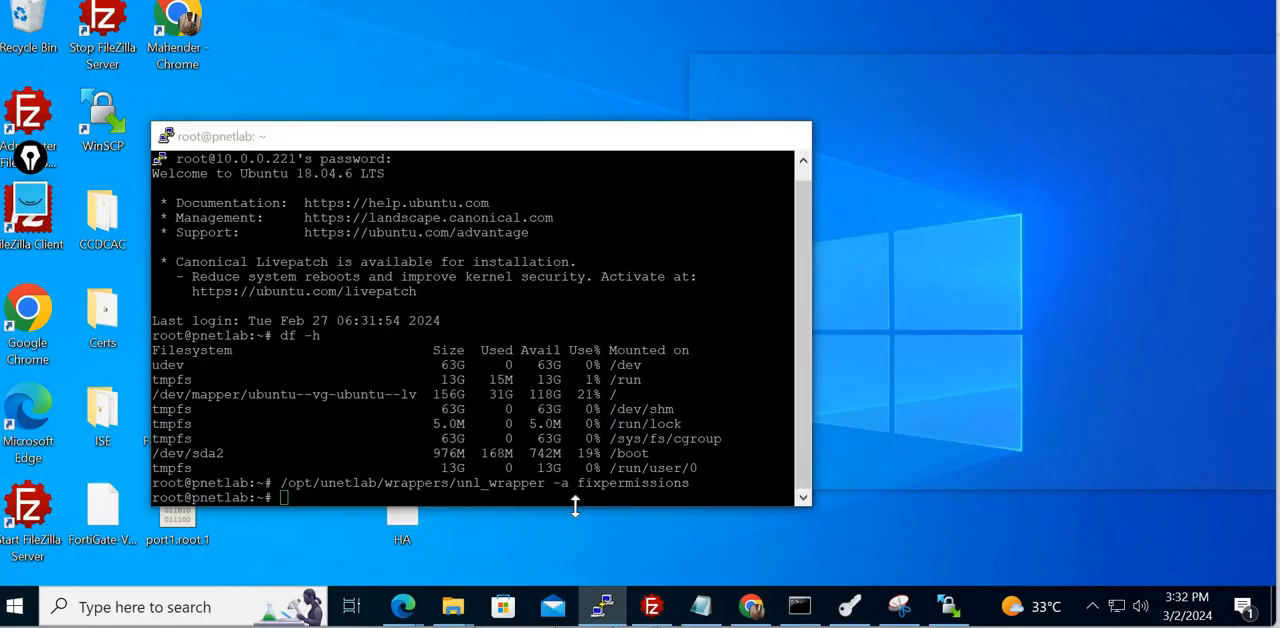
pyautogui.click(573, 500)
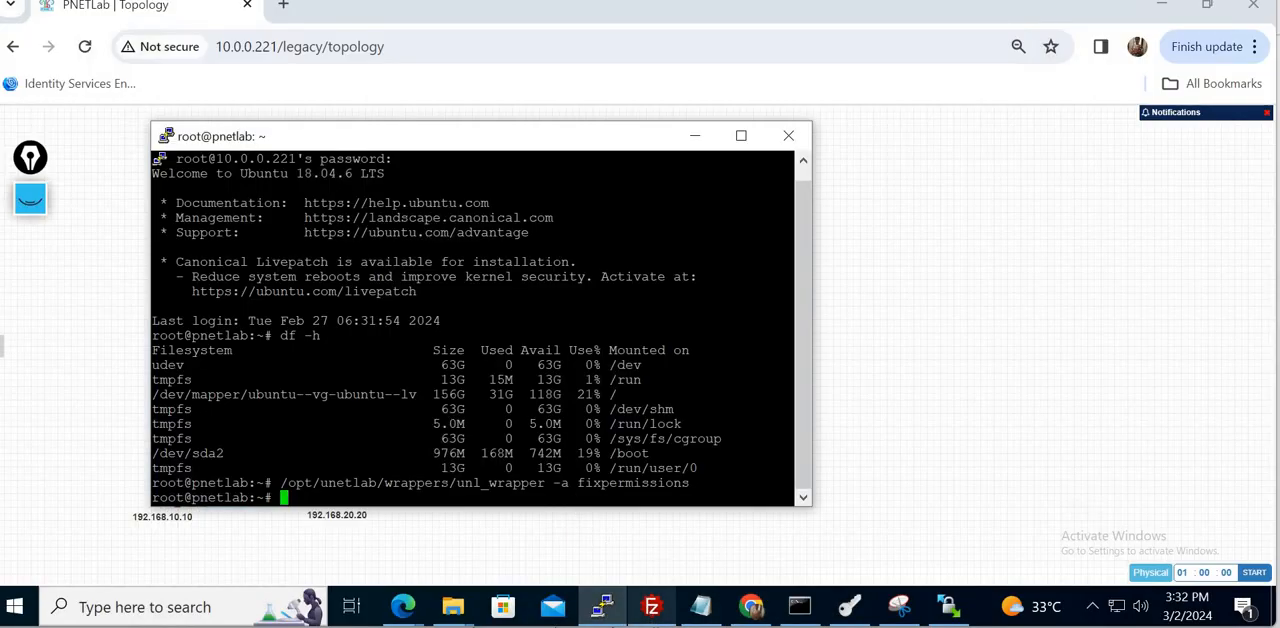
pyautogui.moveTo(751, 606)
pyautogui.click(540, 560)
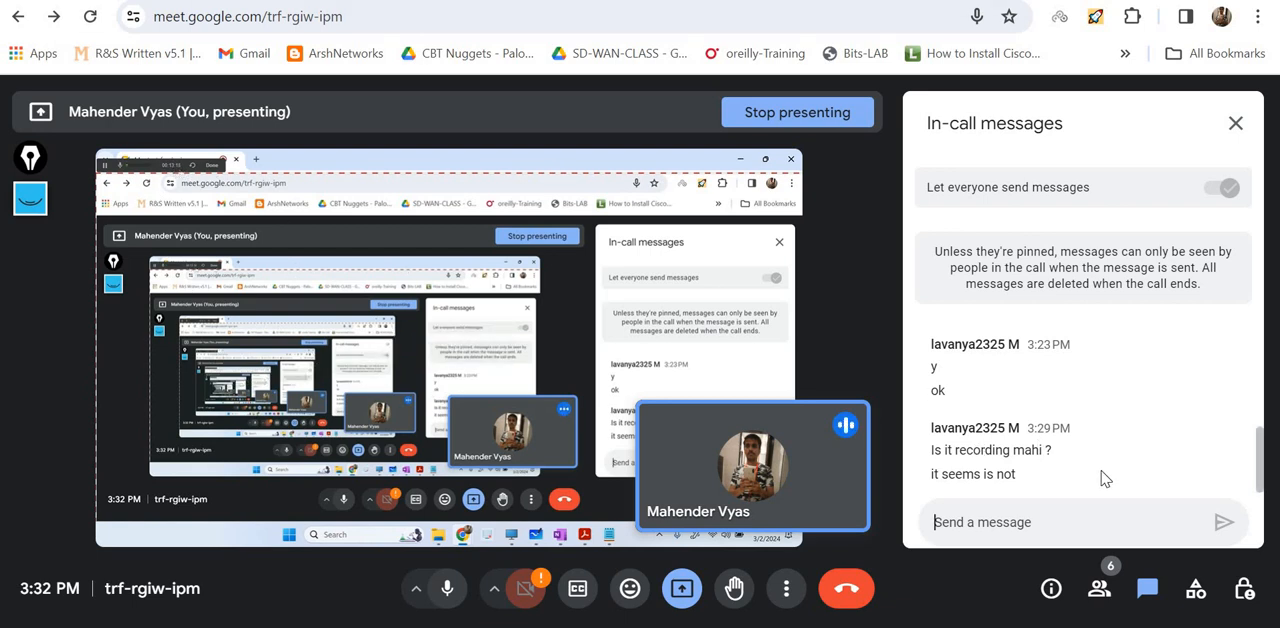
pyautogui.hotkey('alt', 'Tab')
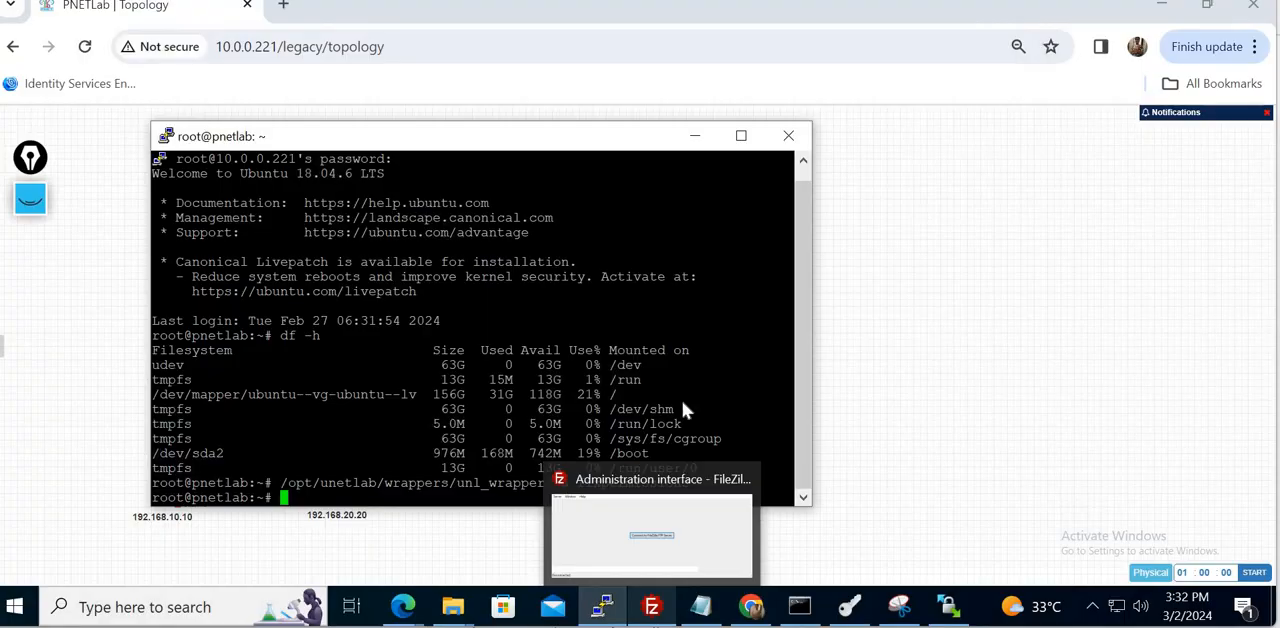
pyautogui.click(695, 136)
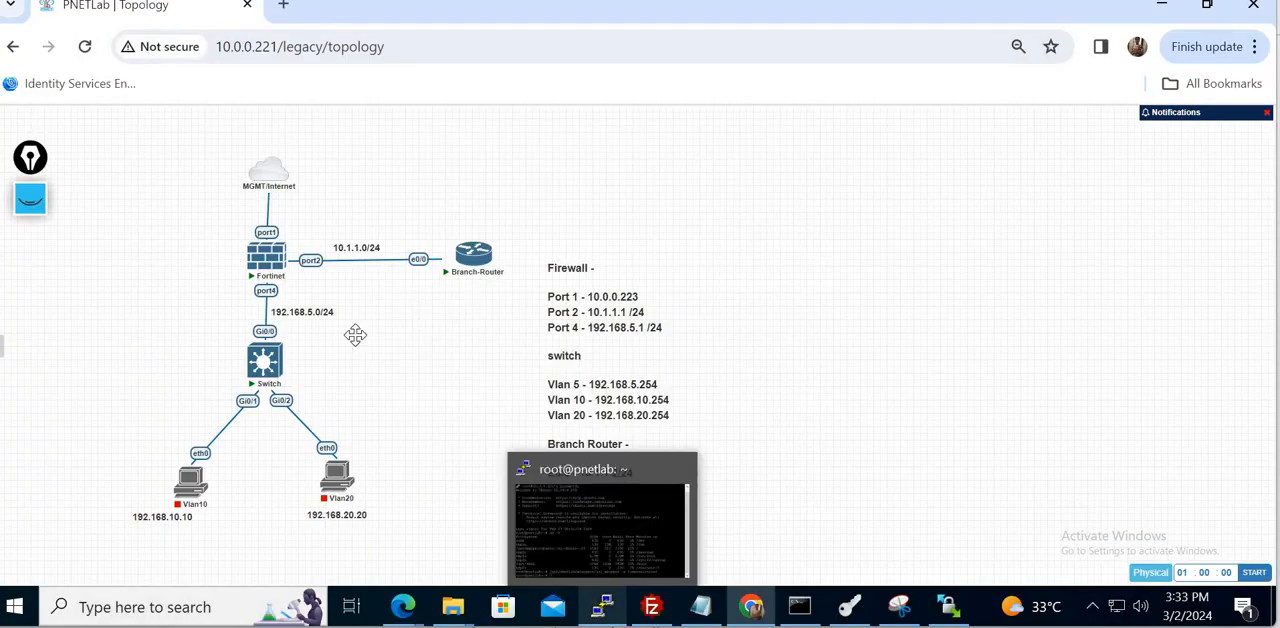
# - Open the Fortinet firewall's console, try to log in as admin with an empty password, and close the session
pyautogui.click(268, 262)
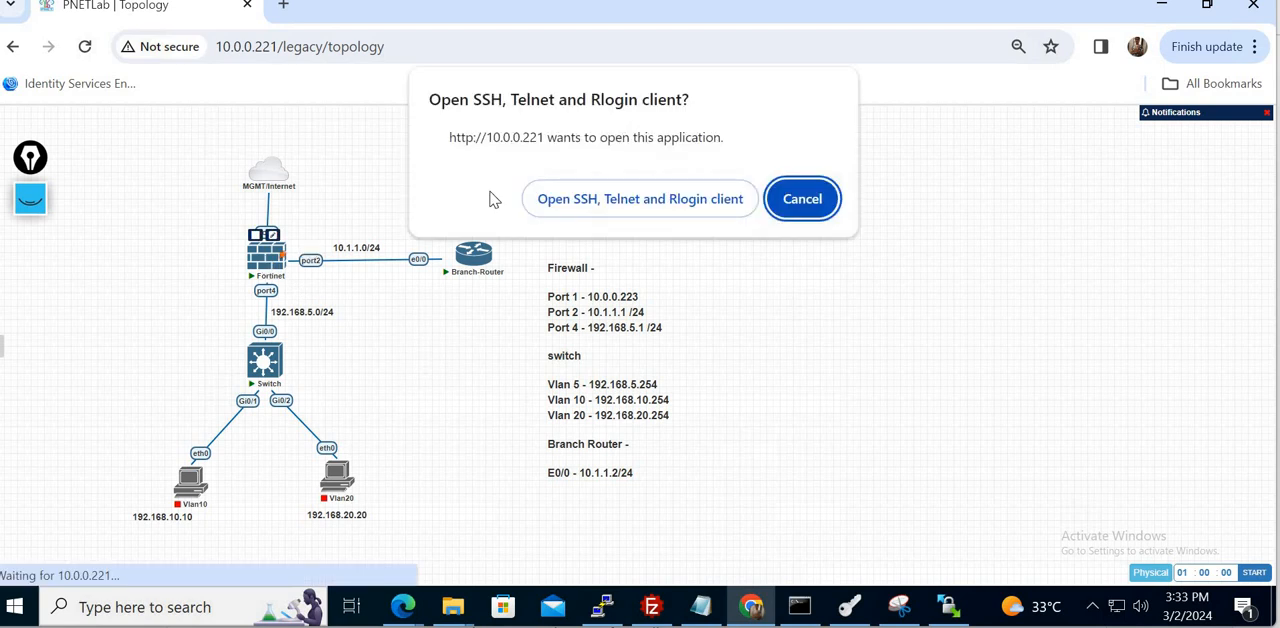
pyautogui.click(598, 199)
pyautogui.moveTo(395, 115); pyautogui.dragTo(729, 143)
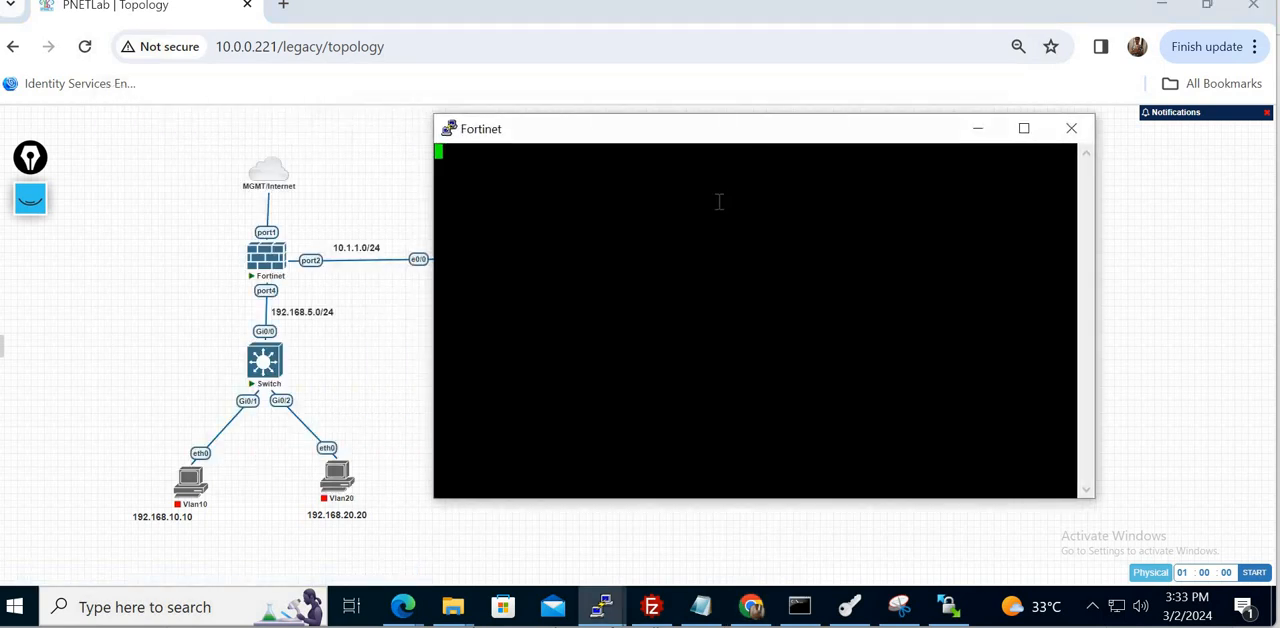
pyautogui.press('Return')
pyautogui.press('Return')
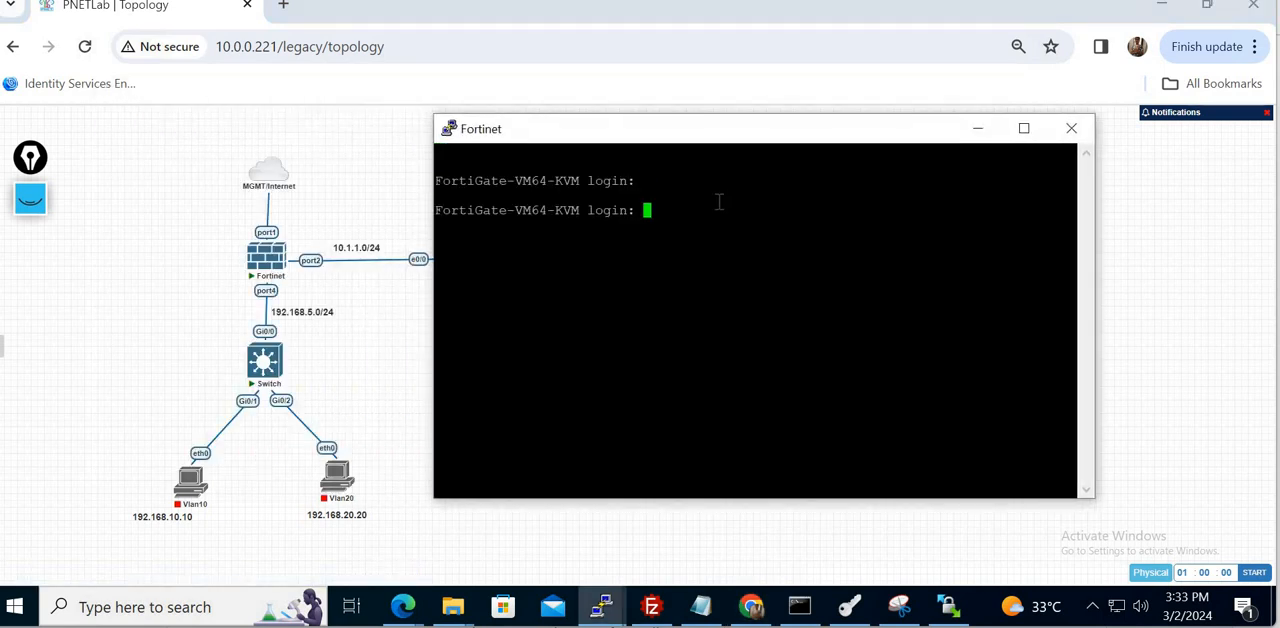
pyautogui.write('admin')
pyautogui.press('Return')
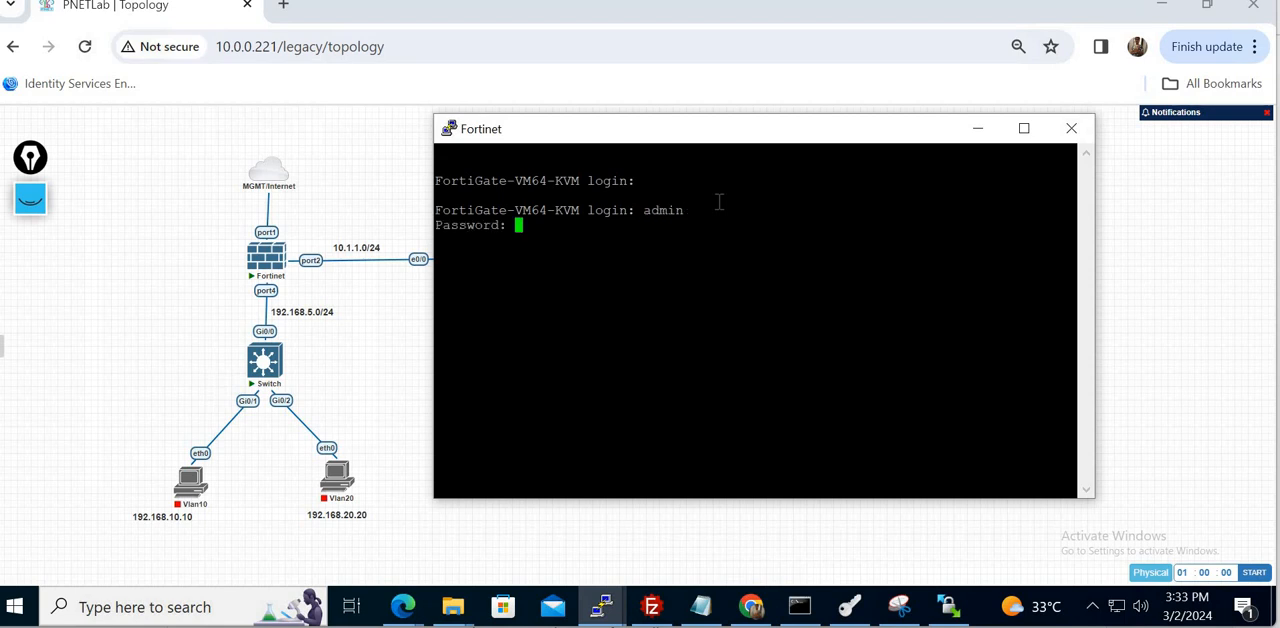
pyautogui.press('Return')
pyautogui.click(1090, 132)
pyautogui.click(664, 368)
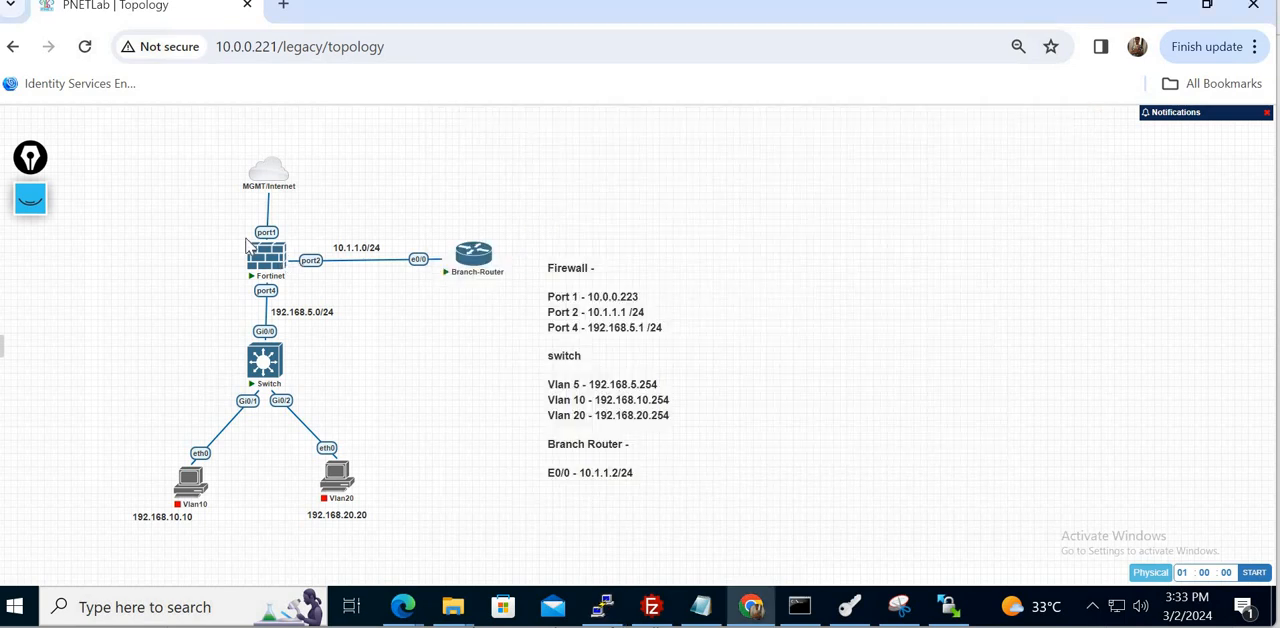
# - Stop the Fortinet firewall node in the topology and wipe its saved configuration
pyautogui.click(255, 236)
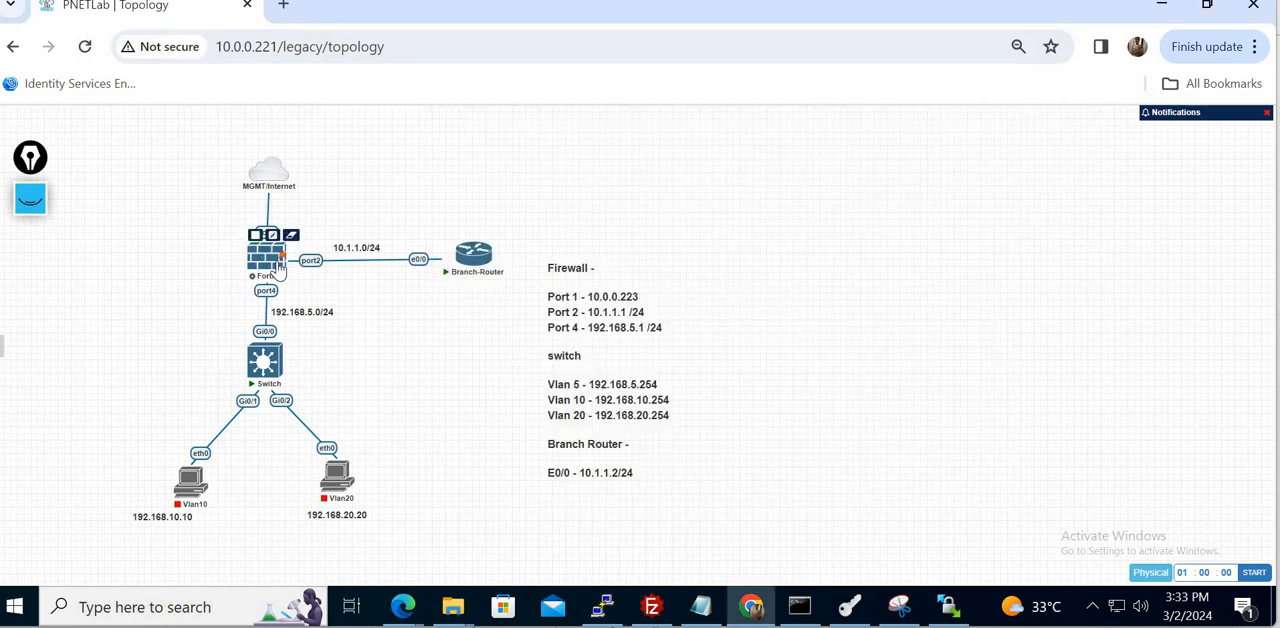
pyautogui.rightClick(268, 256)
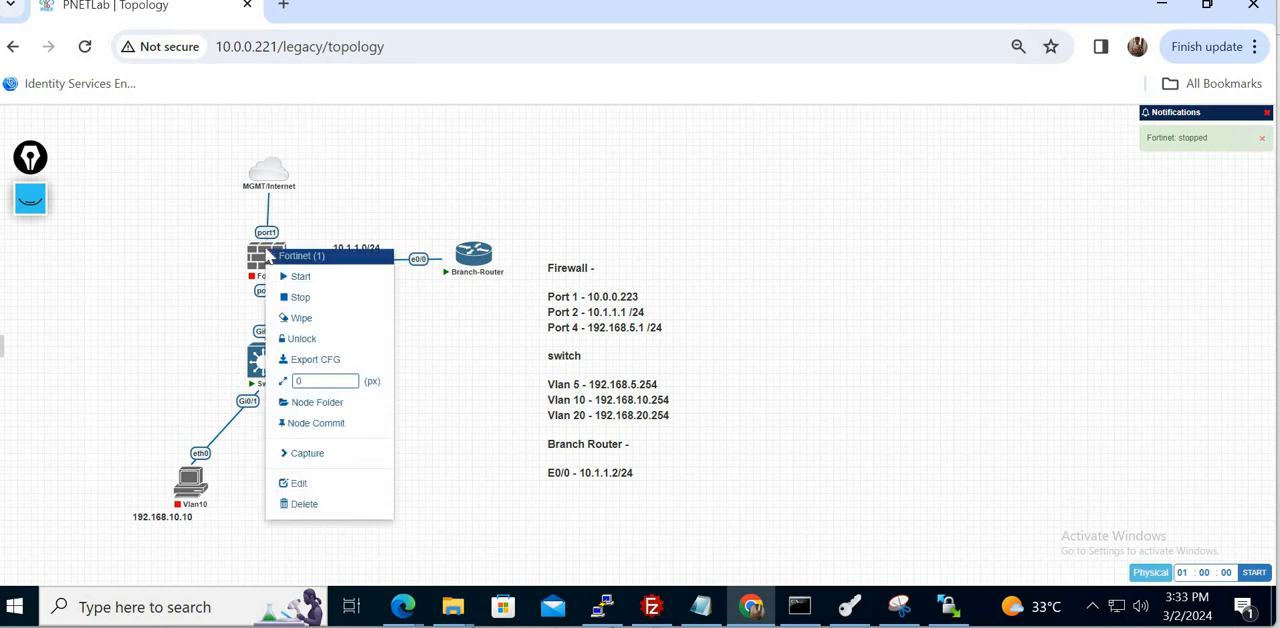
pyautogui.click(302, 321)
pyautogui.click(609, 199)
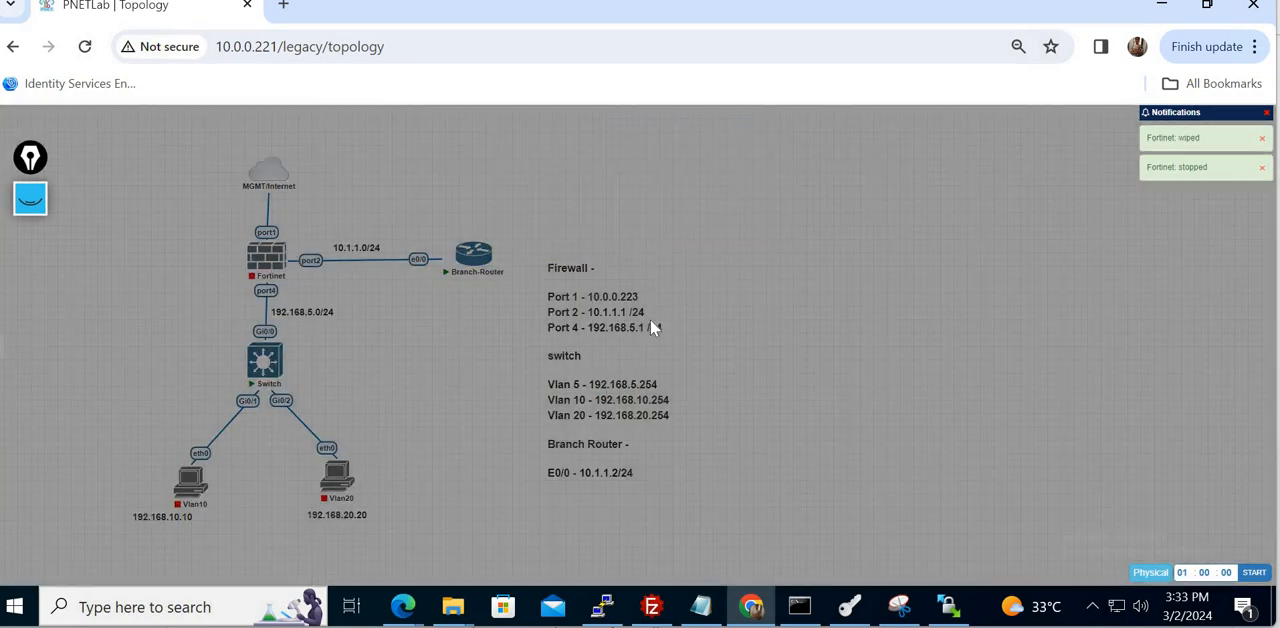
# - Switch to the Google Meet call, check the in-call messages, close the chat, and return to the lab desktop
pyautogui.moveTo(751, 607)
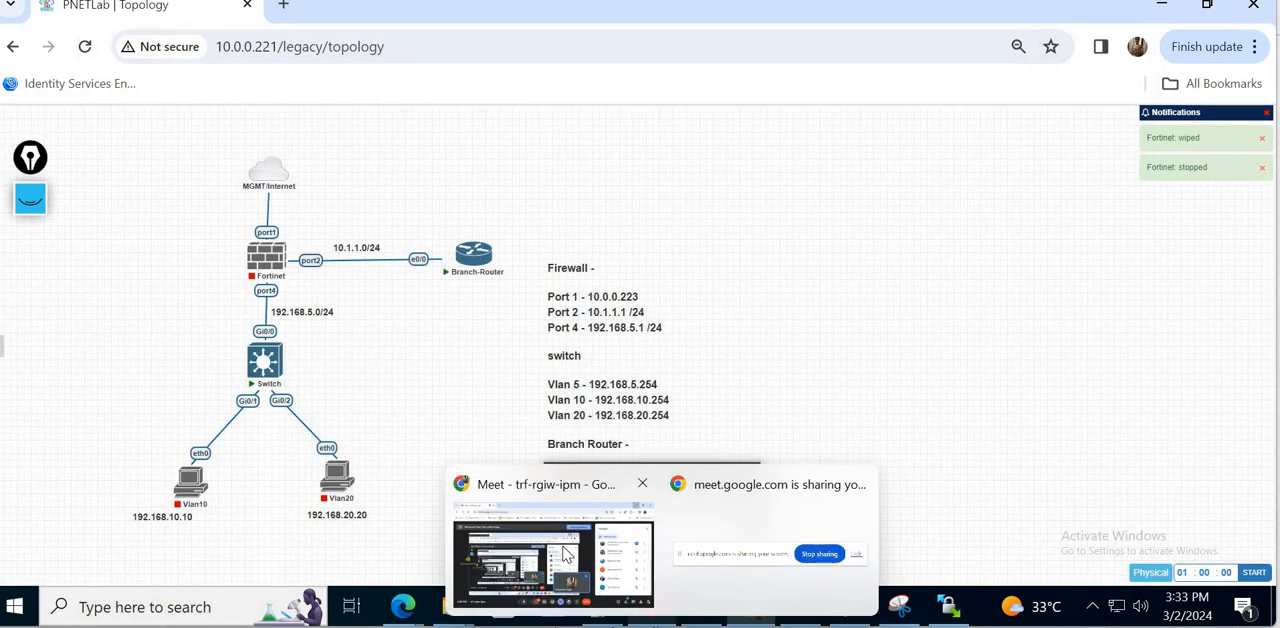
pyautogui.click(628, 549)
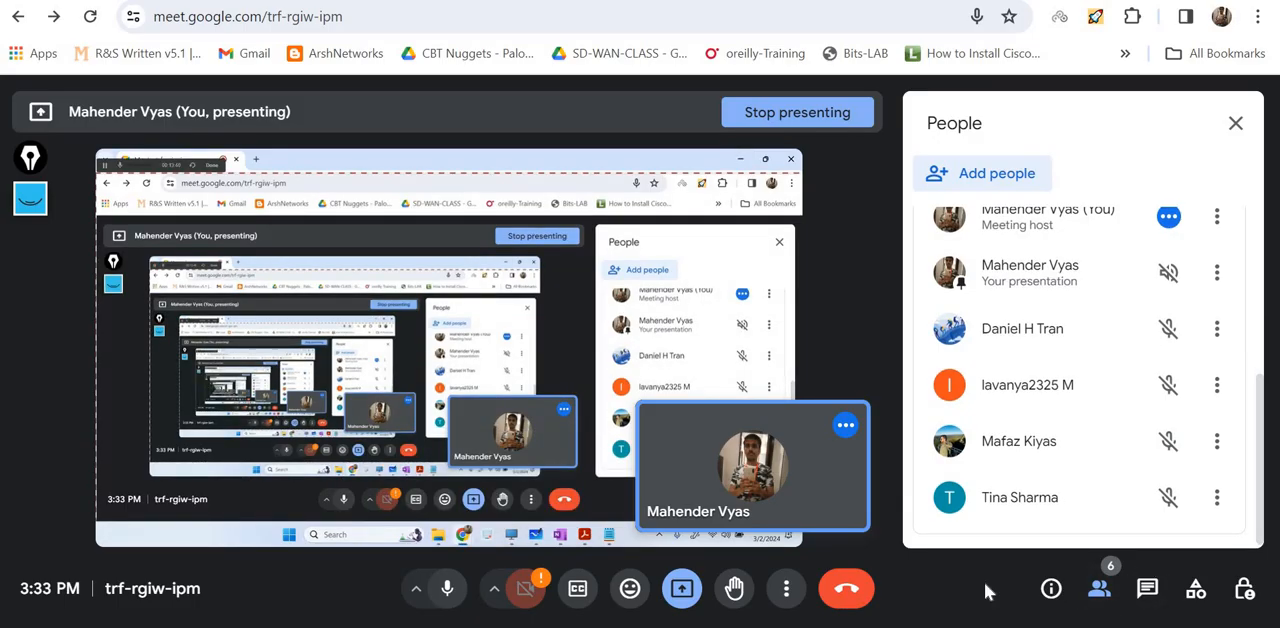
pyautogui.click(1147, 590)
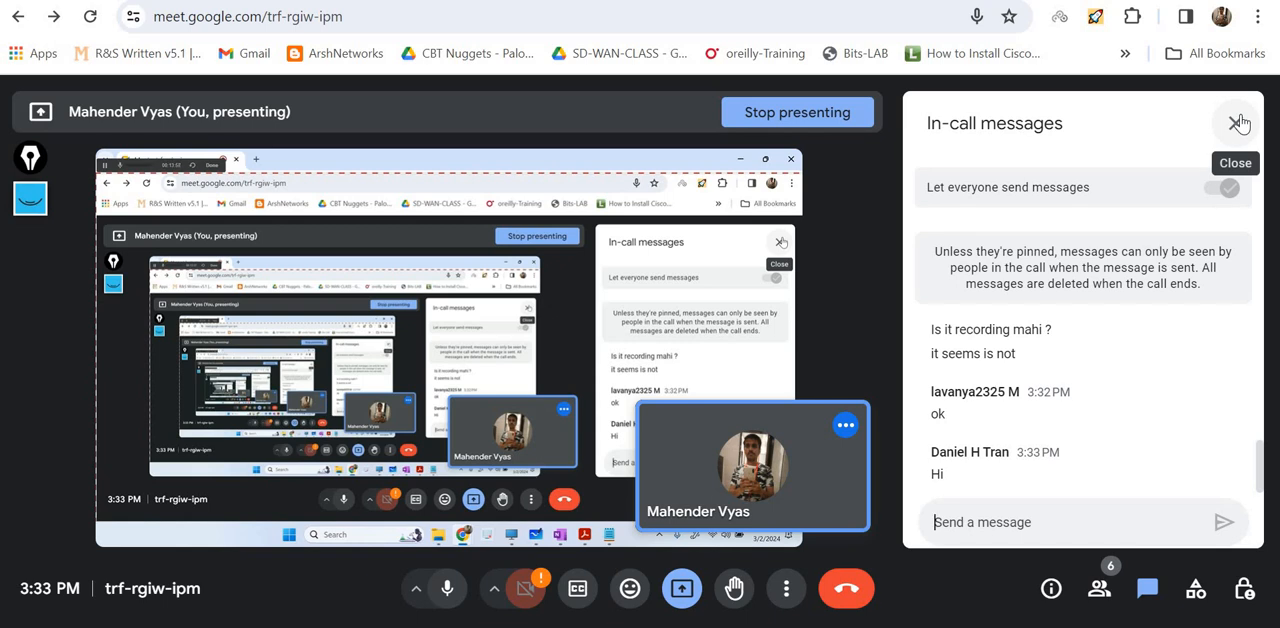
pyautogui.click(1235, 124)
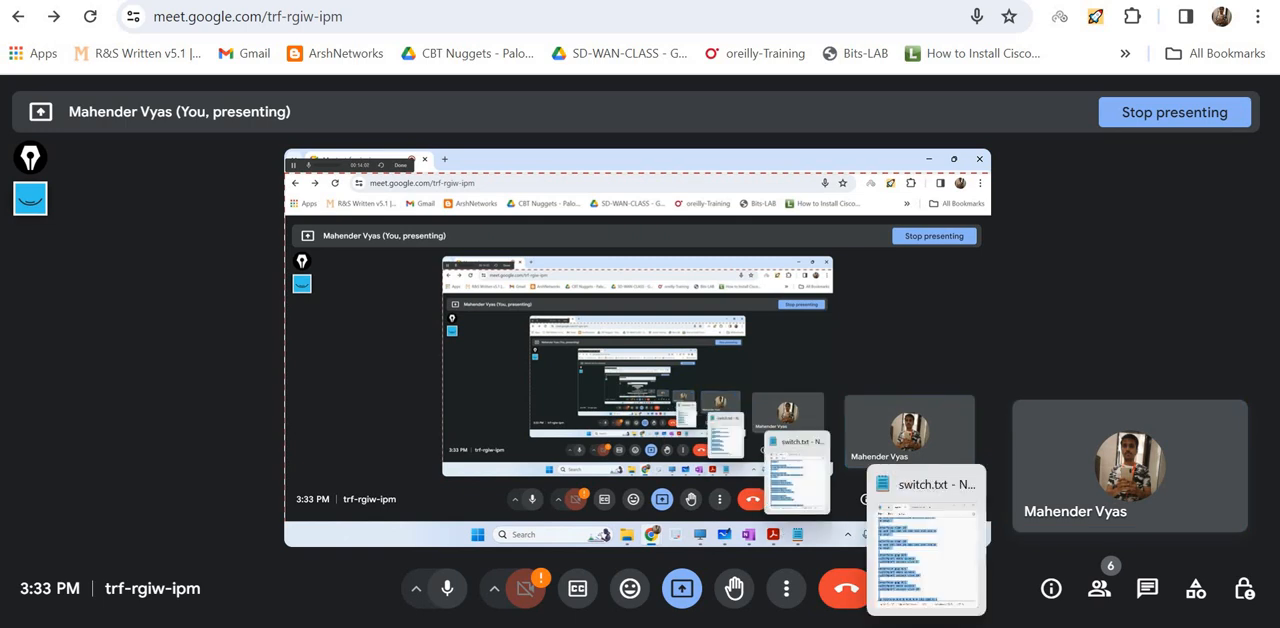
pyautogui.moveTo(884, 627)
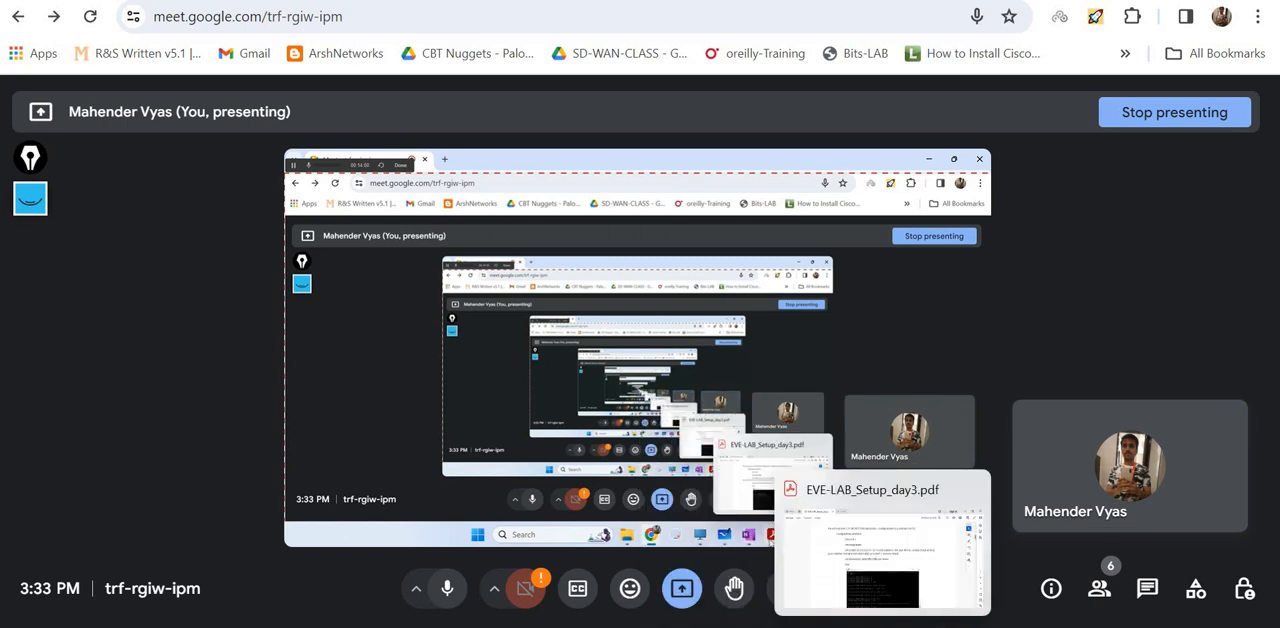
pyautogui.click(749, 627)
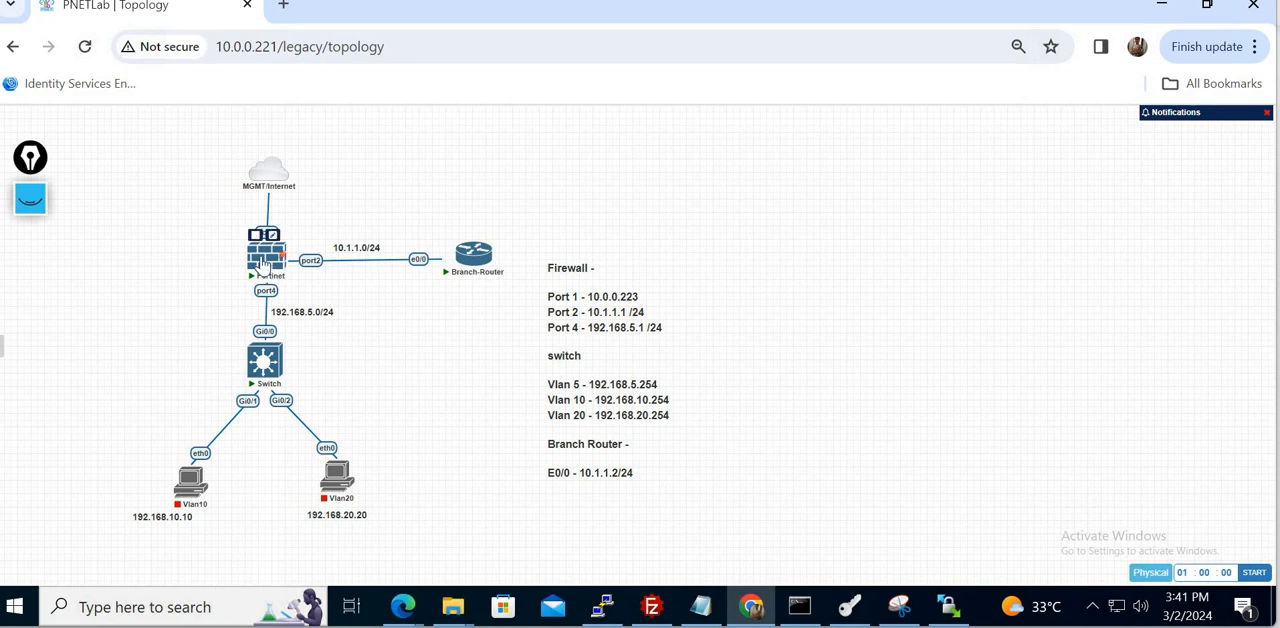
# - Open the Fortinet firewall's console session, place its window clear of the topology, and bring up the login prompt
pyautogui.click(263, 263)
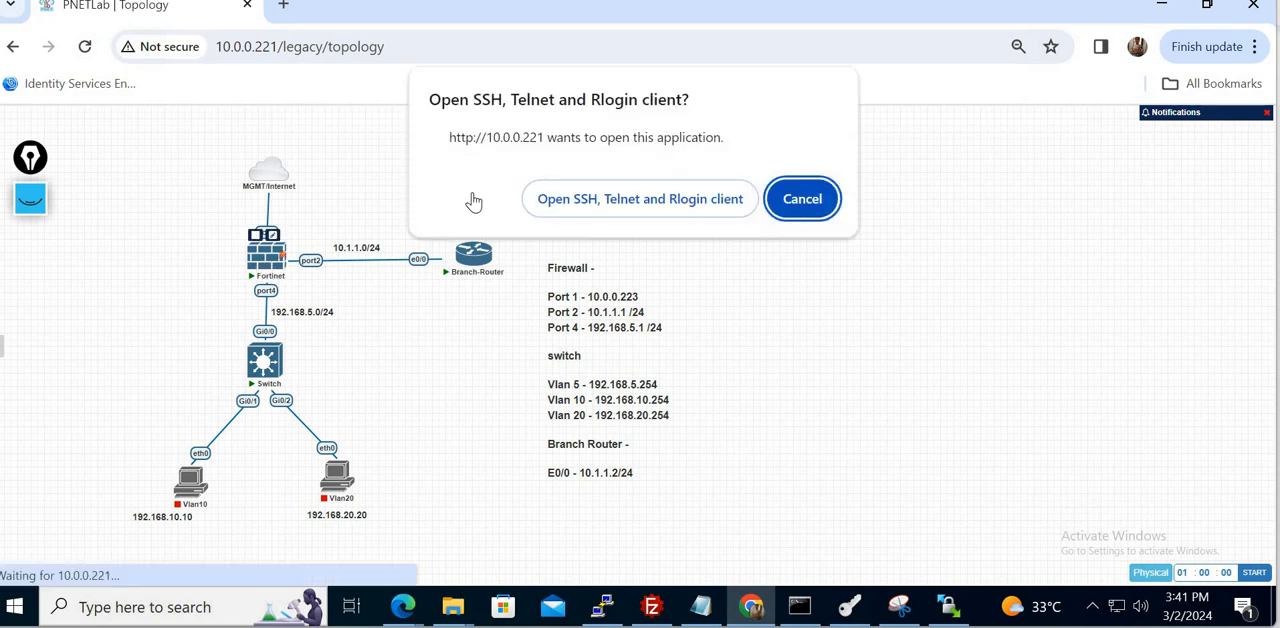
pyautogui.click(634, 194)
pyautogui.moveTo(562, 129); pyautogui.dragTo(905, 165)
pyautogui.press('Return')
pyautogui.press('Return')
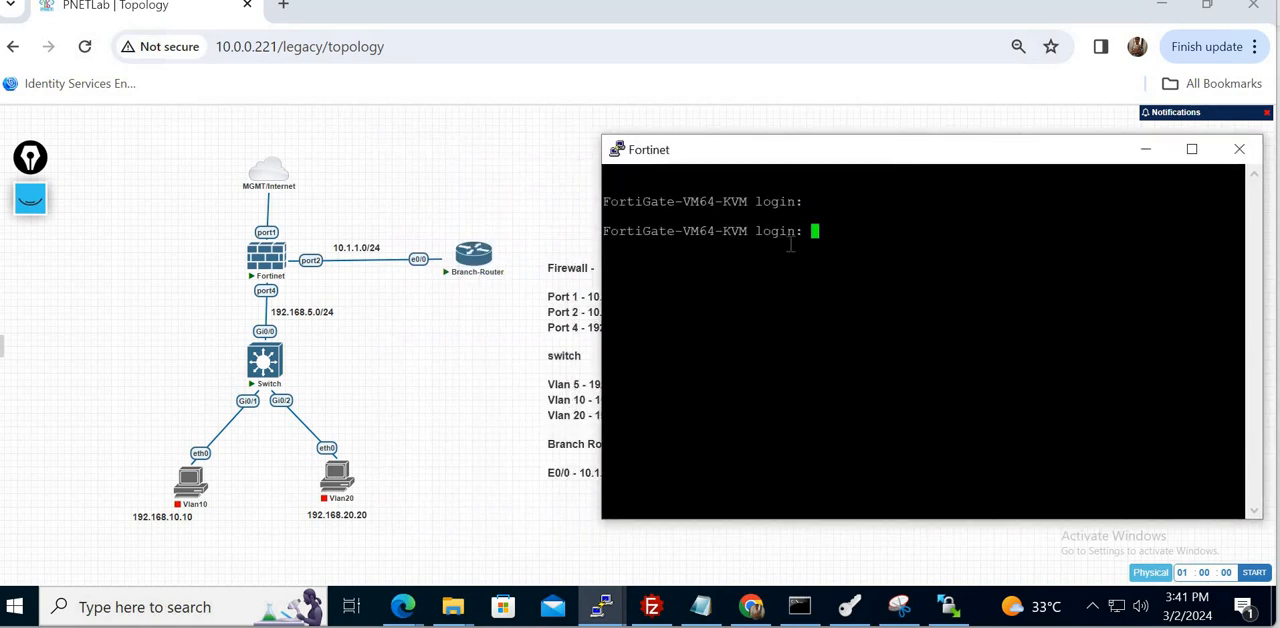
# - Log in to the FortiGate as admin with an empty password, then enter and confirm the new admin password
pyautogui.write('admin')
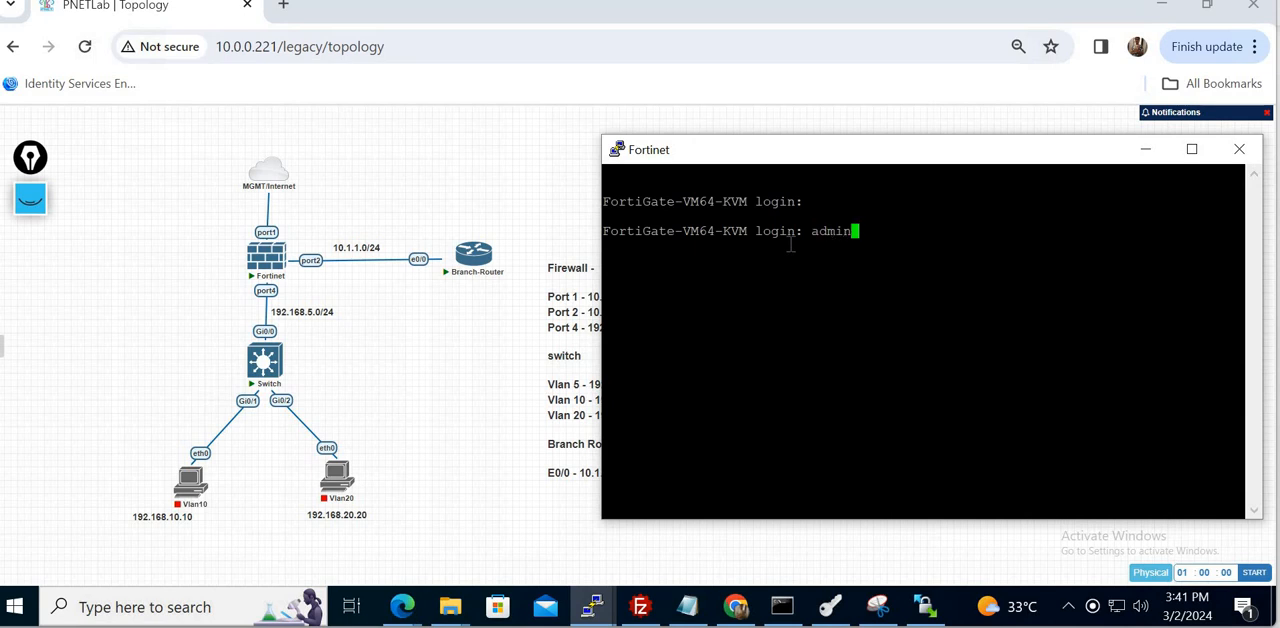
pyautogui.press('Return')
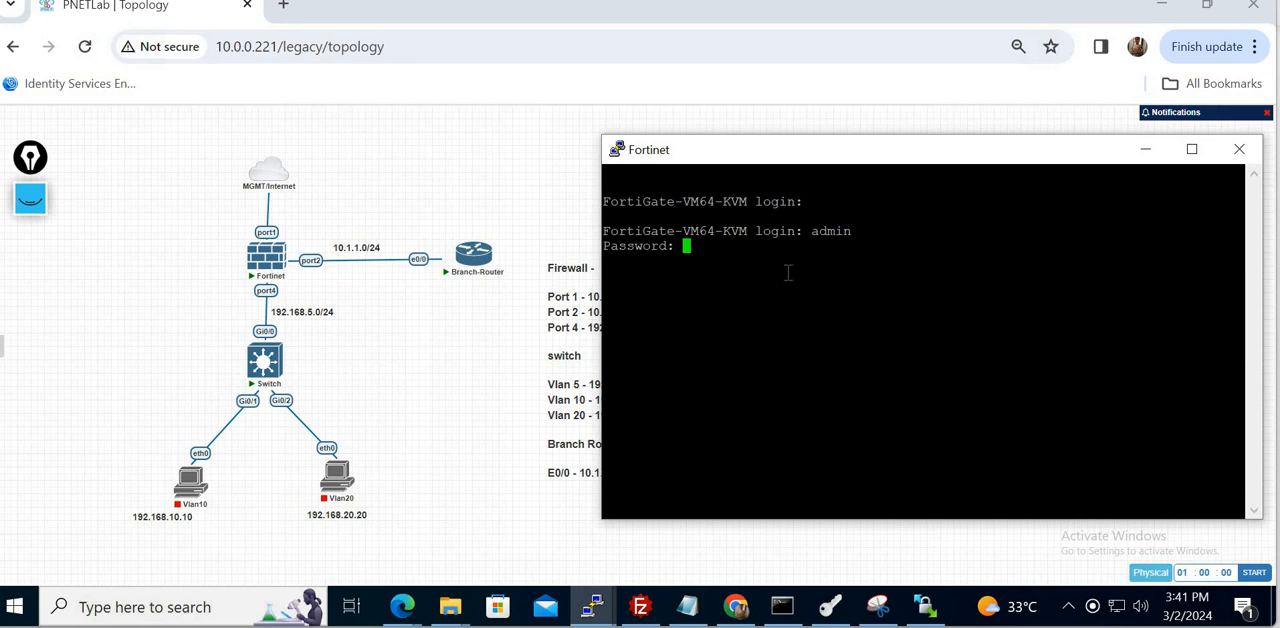
pyautogui.press('Return')
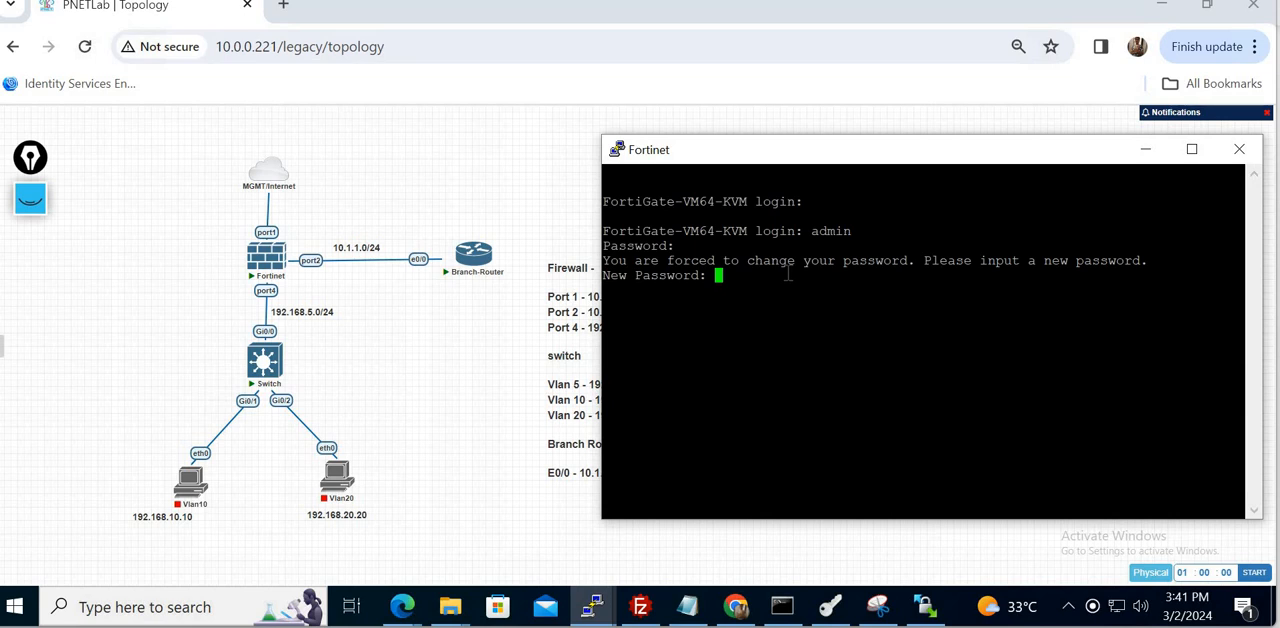
pyautogui.press('Return')
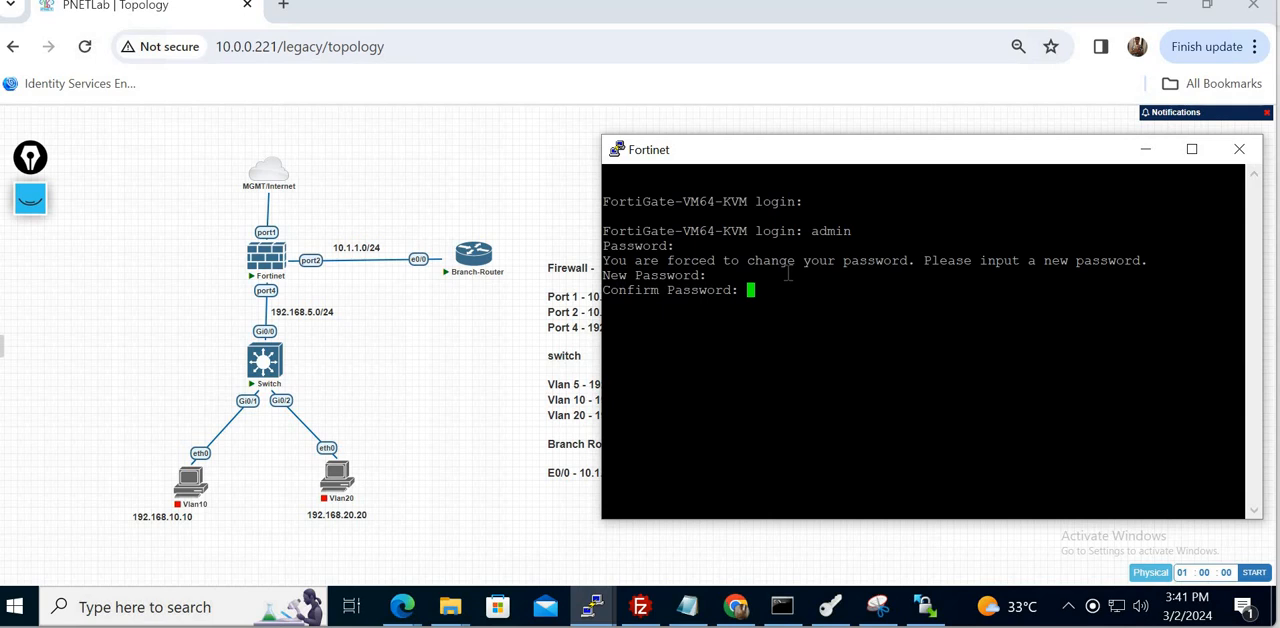
pyautogui.press('Return')
pyautogui.press('Return')
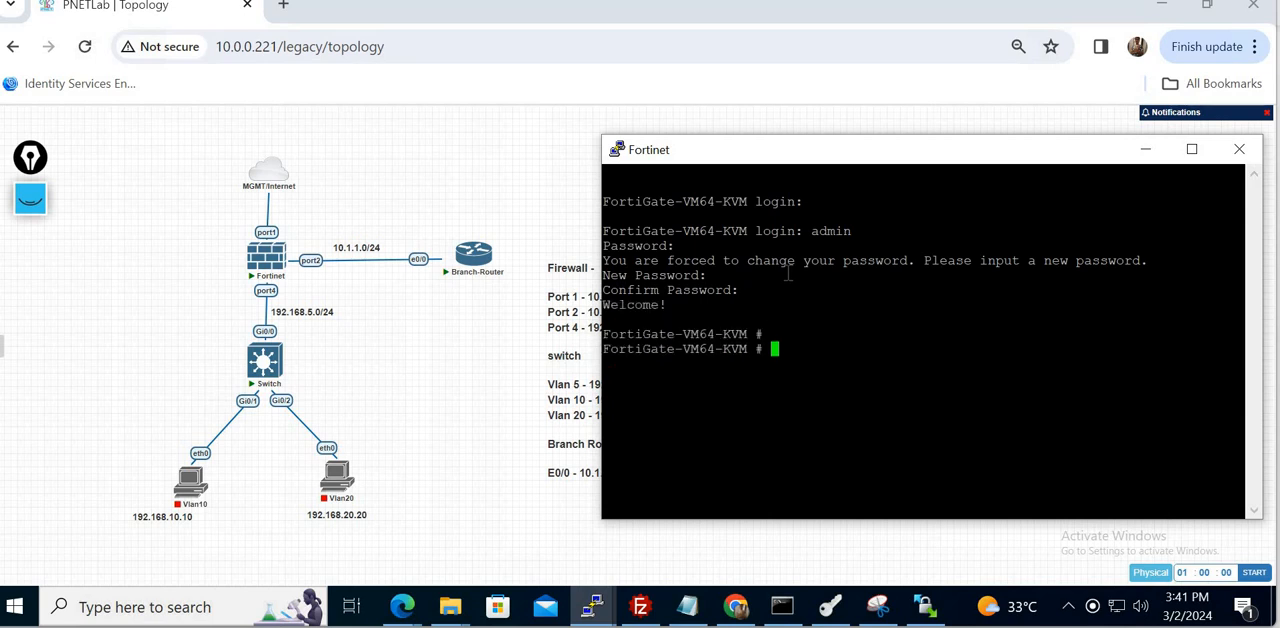
# - Display the port1 configuration with "show system interface port1" and examine its addressing mode
pyautogui.write('show system interface ')
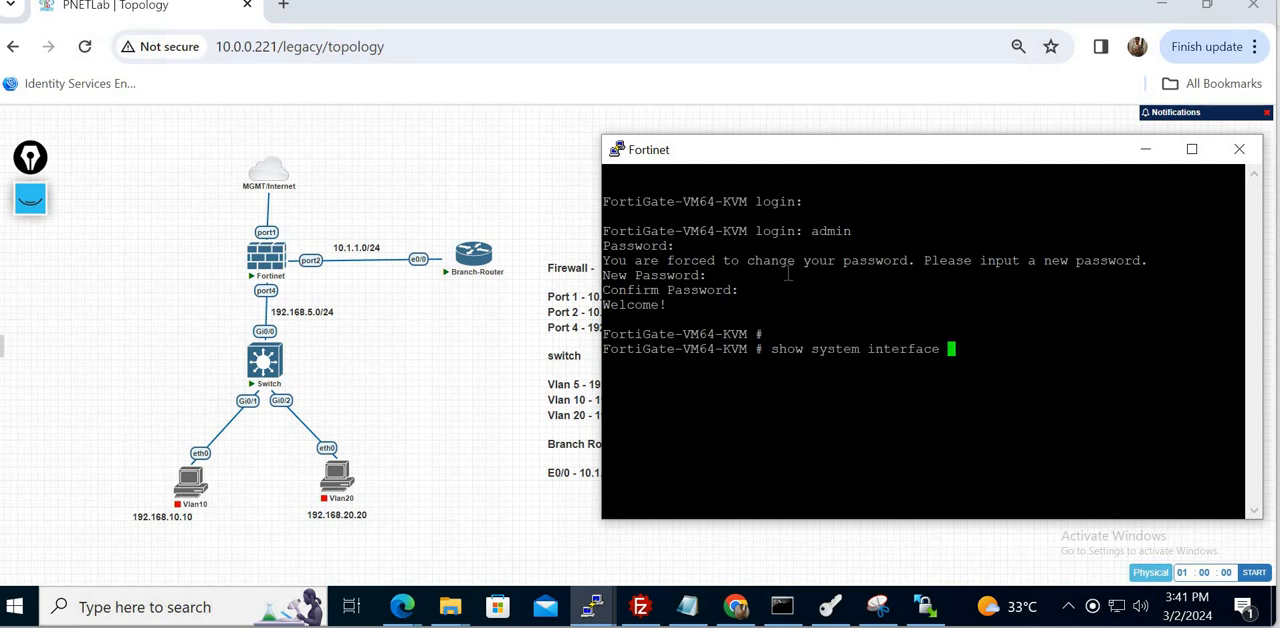
pyautogui.write('port1')
pyautogui.press('Return')
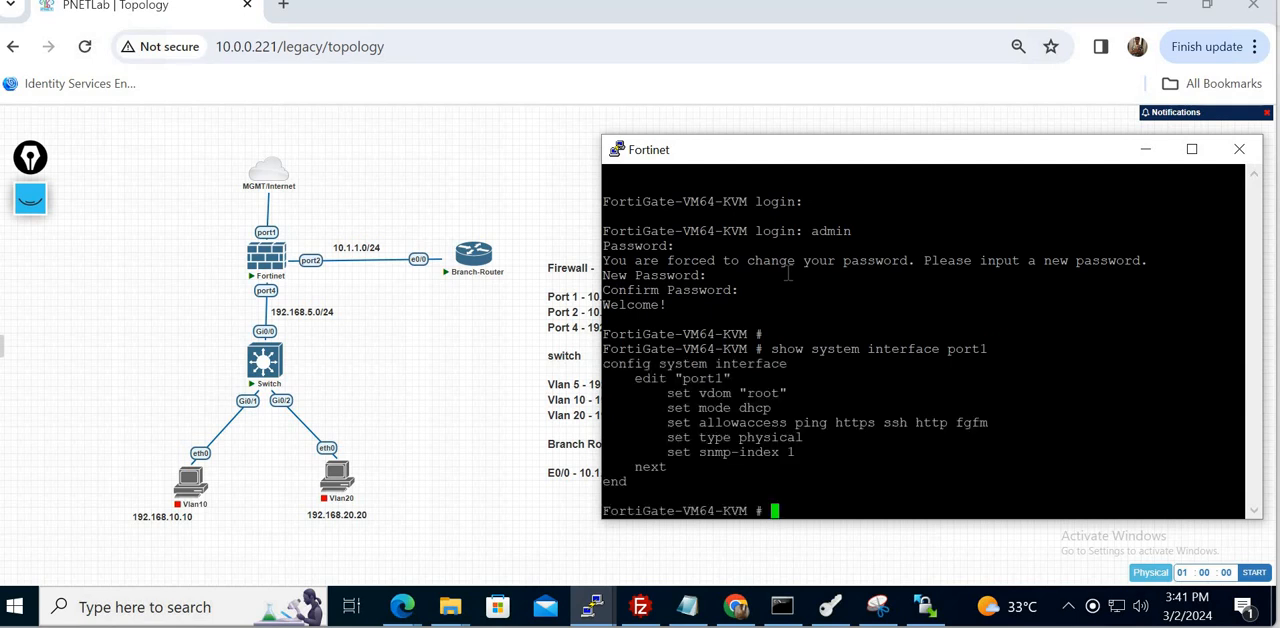
pyautogui.tripleClick(731, 407)
pyautogui.doubleClick(755, 408)
pyautogui.click(820, 457)
# - Enter the system interface configuration on the FortiGate and open port1 for editing
pyautogui.write('conf system interface')
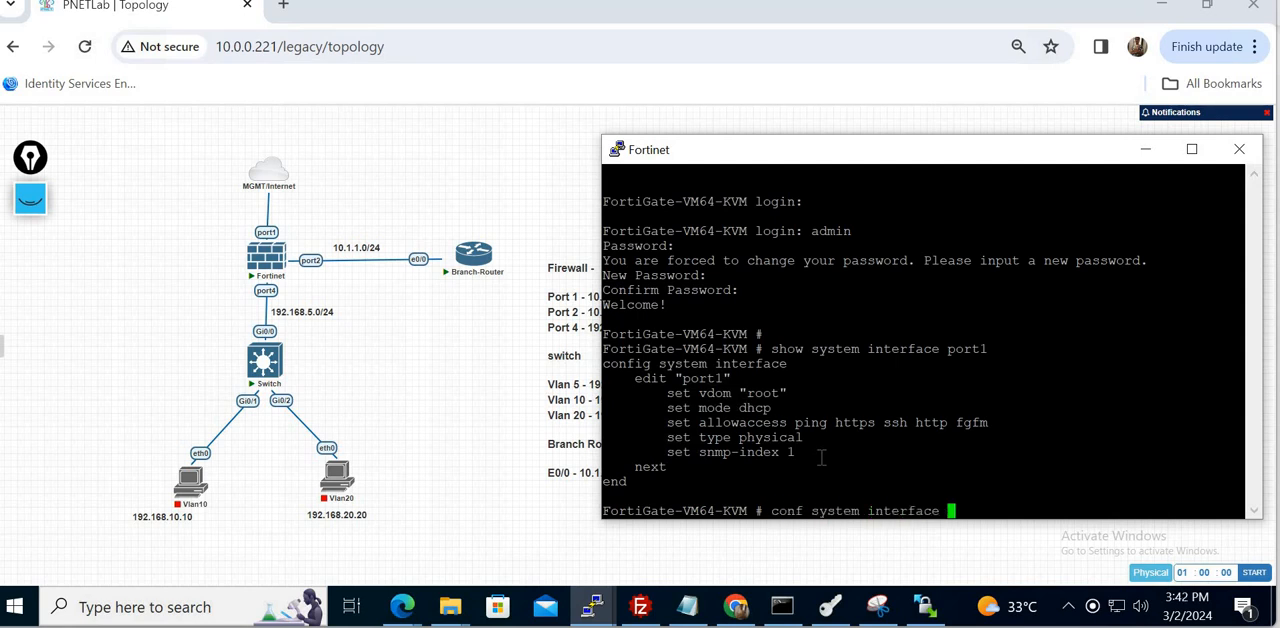
pyautogui.press('Return')
pyautogui.write('edit port1')
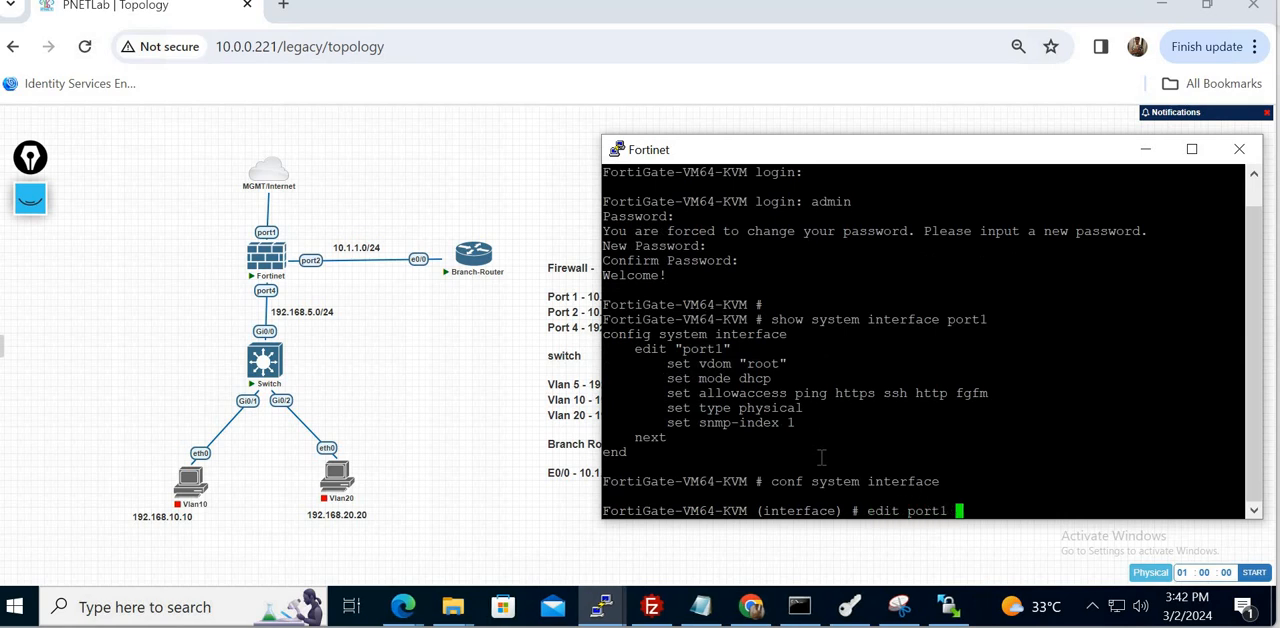
pyautogui.press('Return')
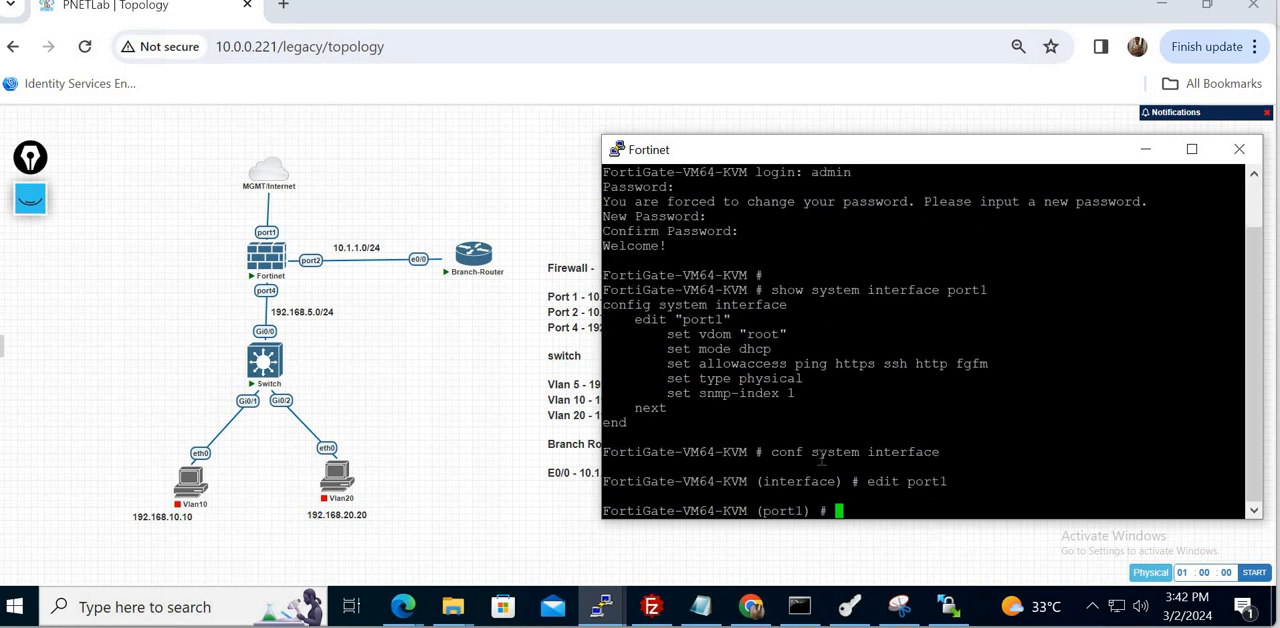
pyautogui.write('set mode static')
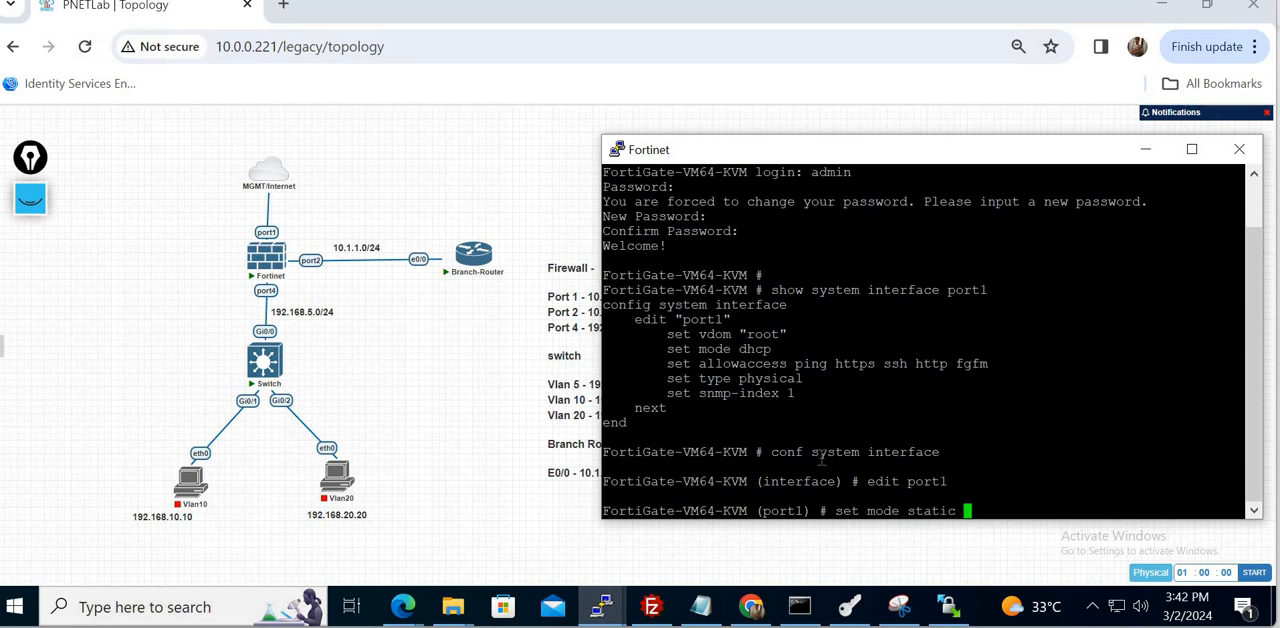
pyautogui.press('BackSpace')
pyautogui.press('BackSpace')
pyautogui.press('BackSpace')
pyautogui.press('BackSpace')
pyautogui.press('BackSpace')
pyautogui.press('BackSpace')
pyautogui.press('BackSpace')
pyautogui.press('BackSpace')
pyautogui.press('BackSpace')
pyautogui.press('BackSpace')
pyautogui.press('BackSpace')
pyautogui.press('BackSpace')
pyautogui.press('BackSpace')
pyautogui.press('BackSpace')
pyautogui.press('BackSpace')
pyautogui.press('BackSpace')
# - Check the syntax help for "set ip" and try to assign 10.0.0.223/24 to port1
pyautogui.write('se')
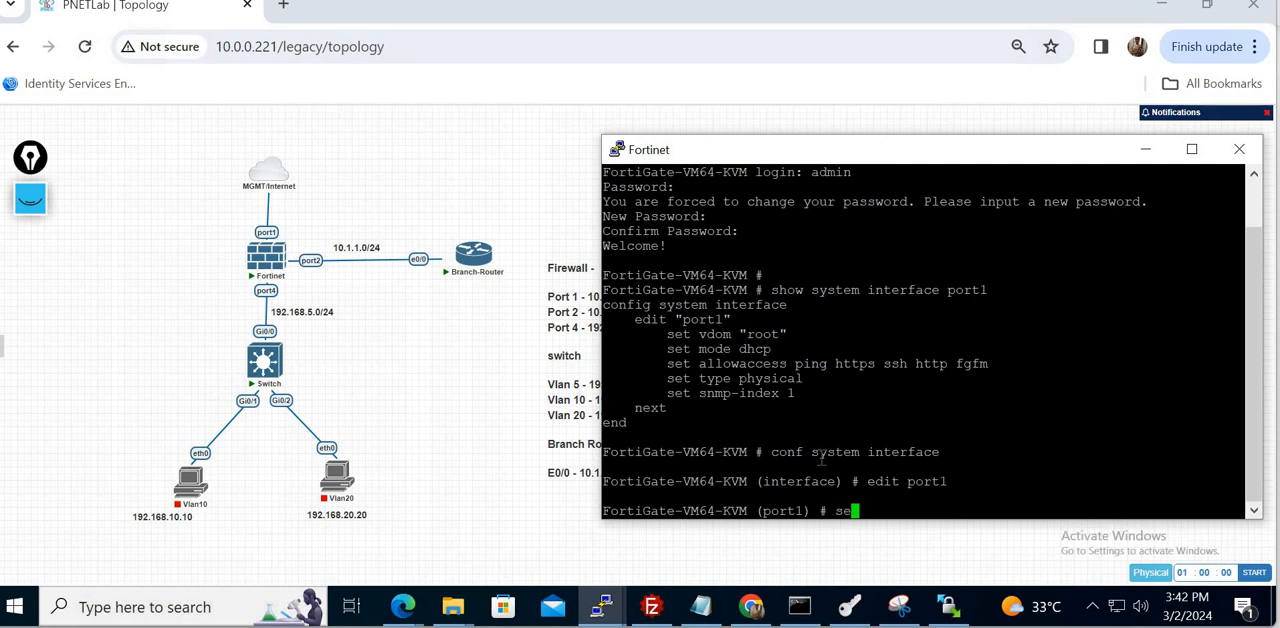
pyautogui.write('t ip')
pyautogui.press('?')
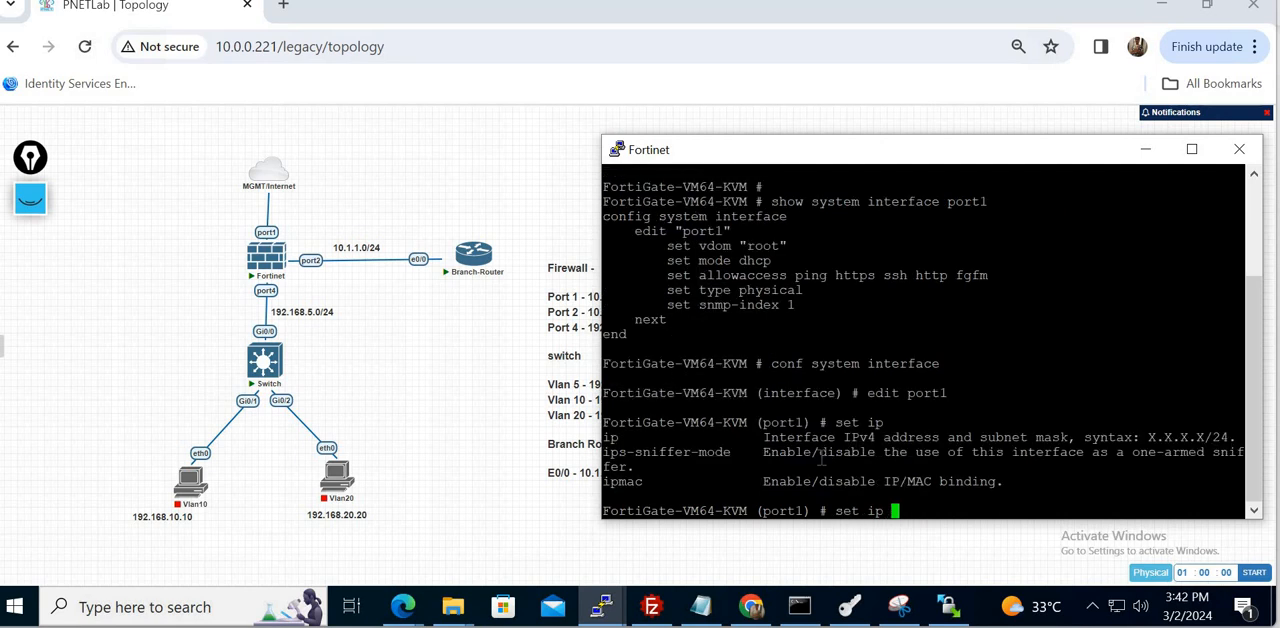
pyautogui.press('?')
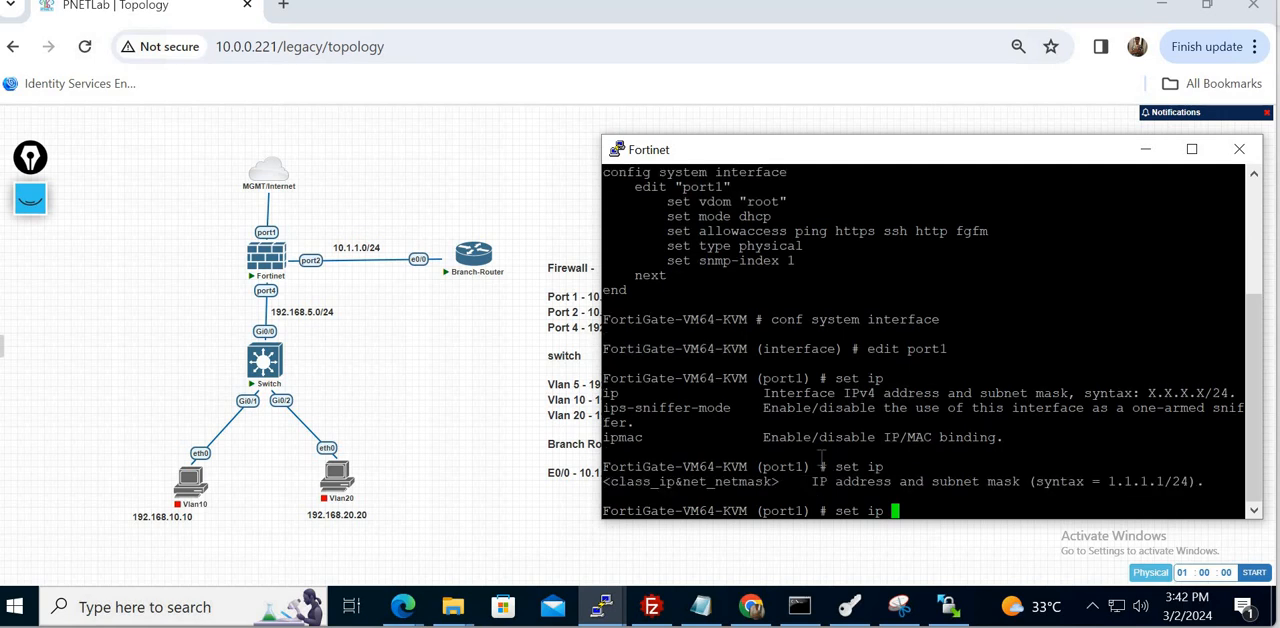
pyautogui.write('10.0.0.223/24')
pyautogui.press('Return')
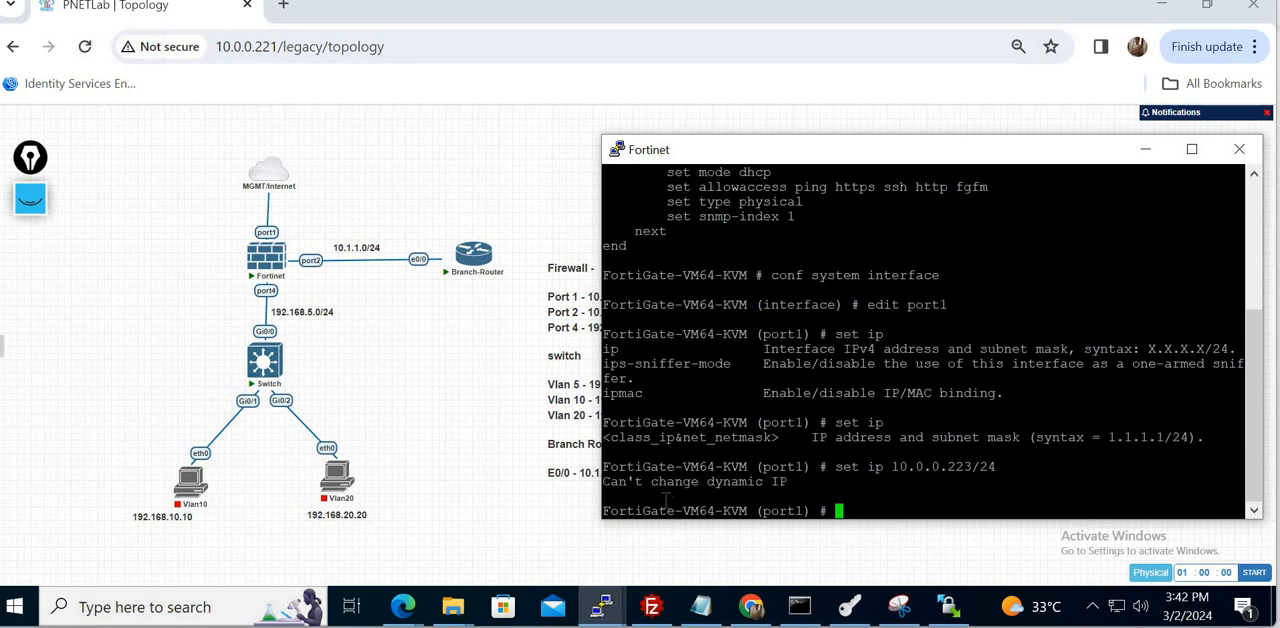
pyautogui.doubleClick(688, 483)
pyautogui.click(688, 483)
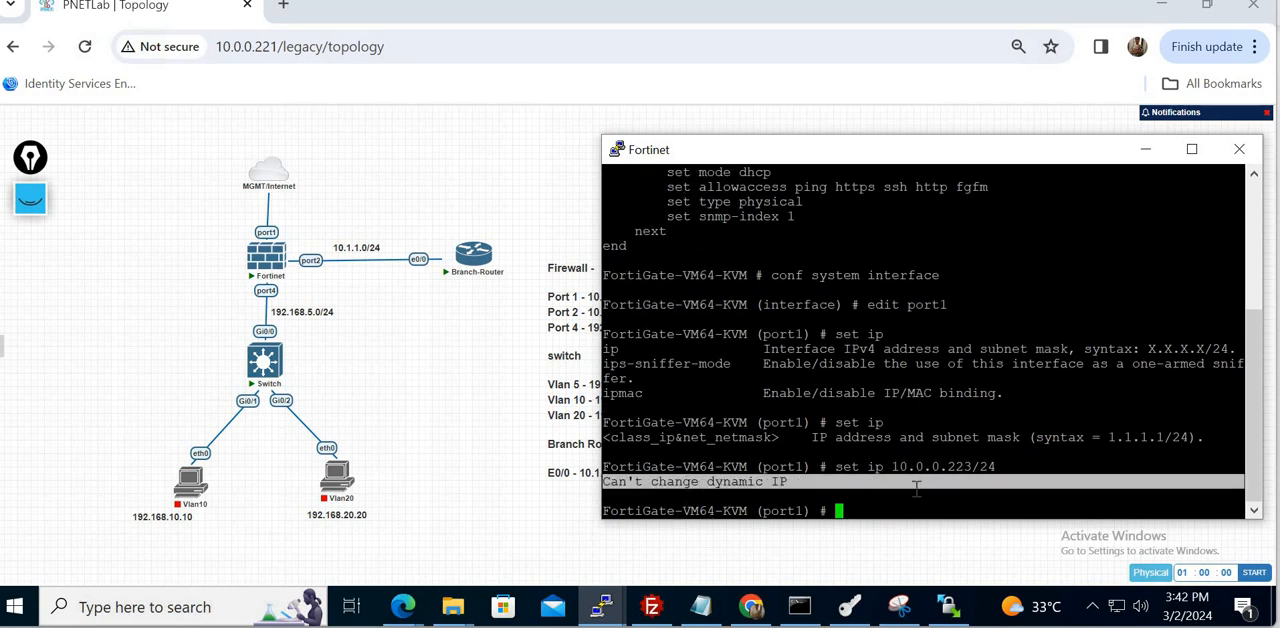
# - Set port1 to static mode and assign it the IP address 10.0.0.223/24
pyautogui.write('set mode static')
pyautogui.press('Return')
pyautogui.write('set')
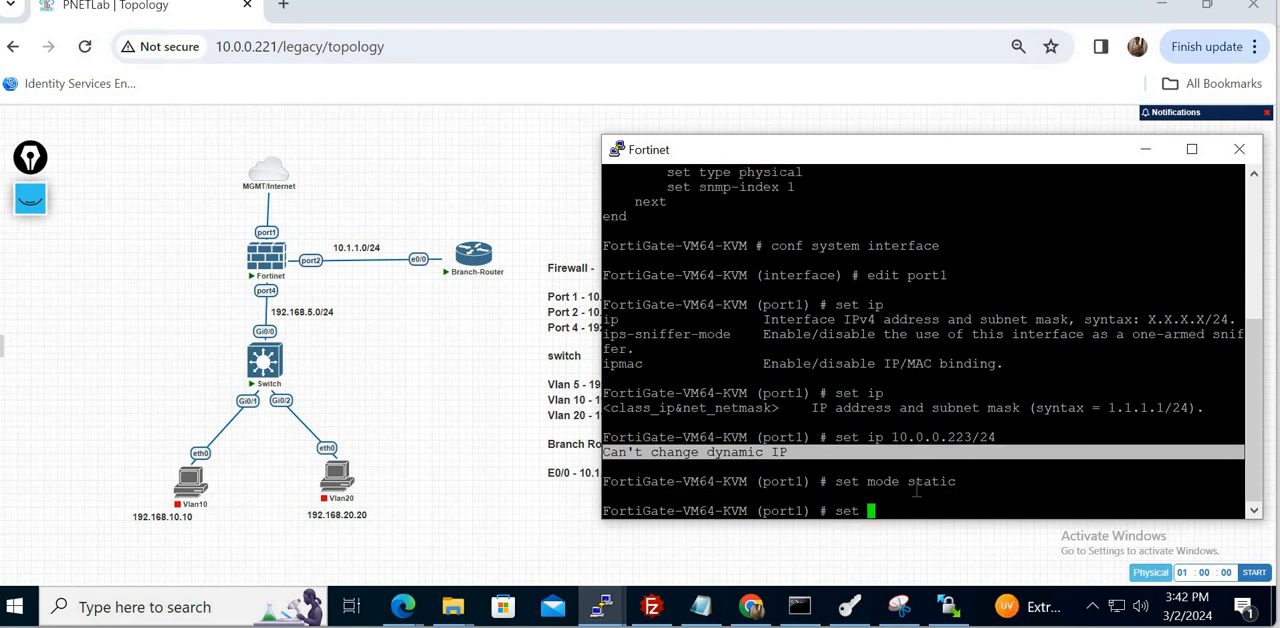
pyautogui.press('Up')
pyautogui.press('Up')
pyautogui.press('Return')
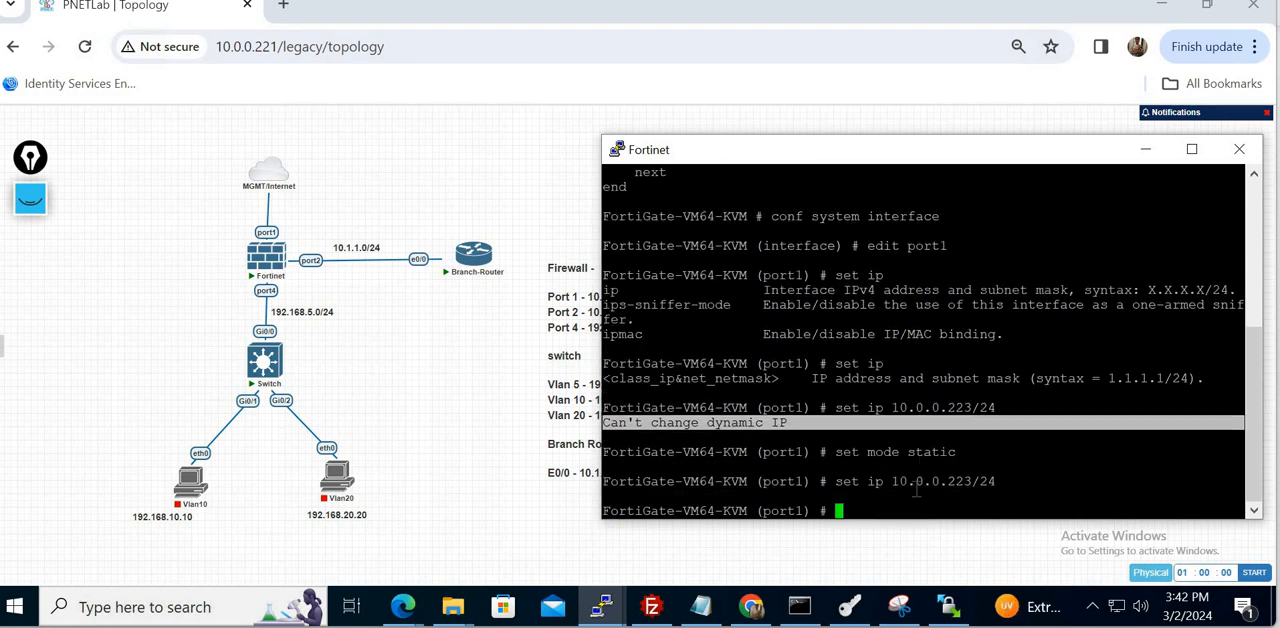
# - Allow https, http, ping, ssh and telnet access on port1 and end the interface configuration
pyautogui.write('set al')
pyautogui.press('Tab')
pyautogui.write('https http ')
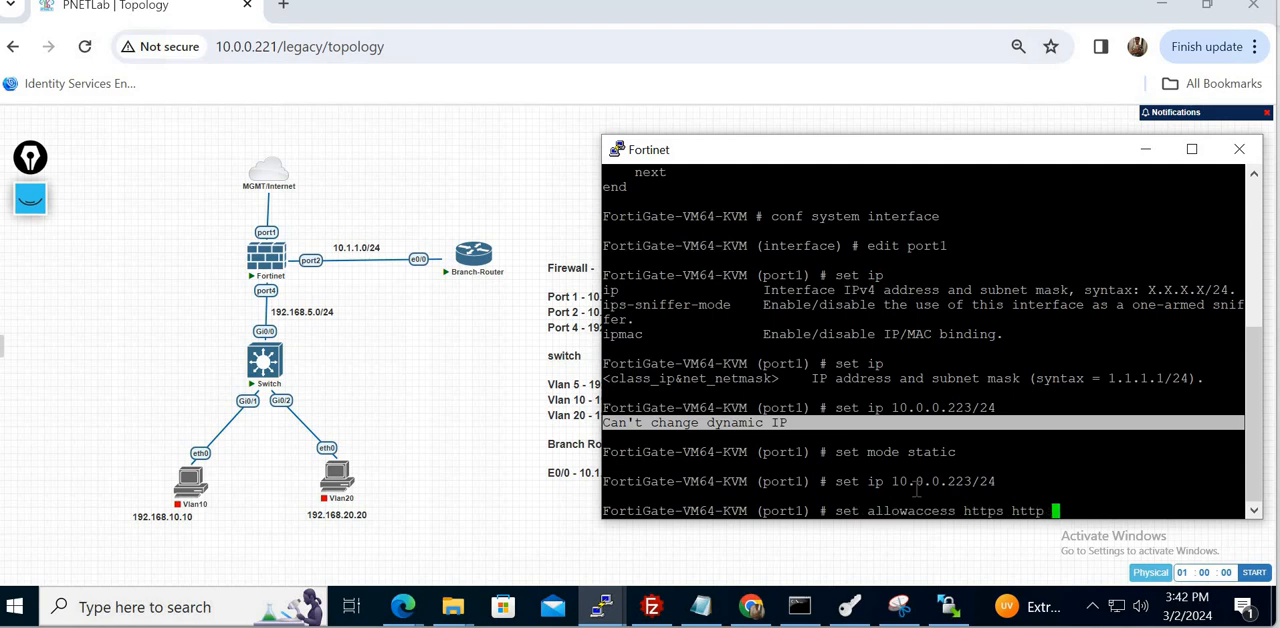
pyautogui.write('ping ssh telnet')
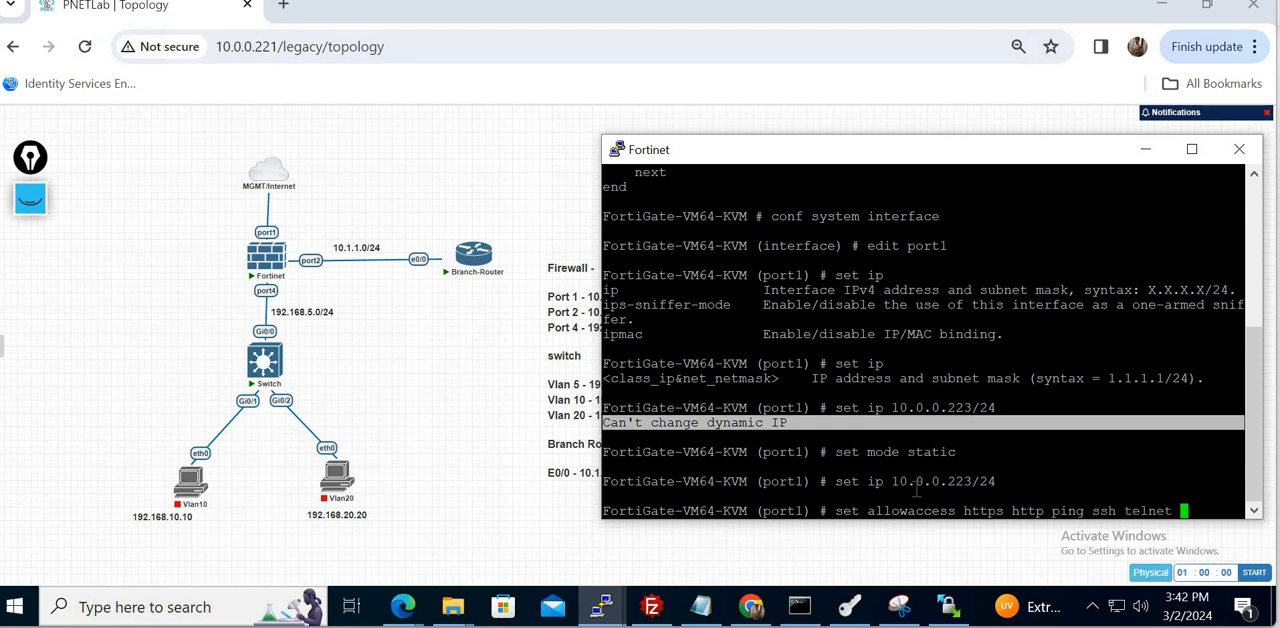
pyautogui.press('Return')
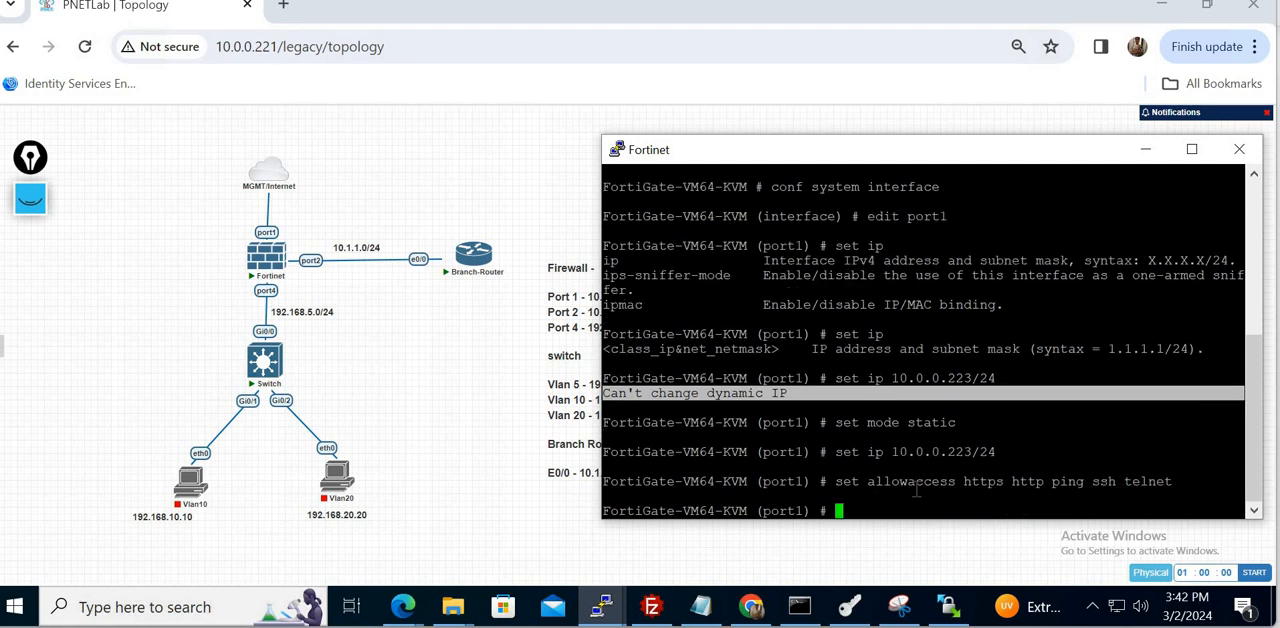
pyautogui.press('Return')
pyautogui.write('end')
pyautogui.press('Return')
# - Run "show system interface port1" again and review the interface's IP address and allowed access
pyautogui.press('Return')
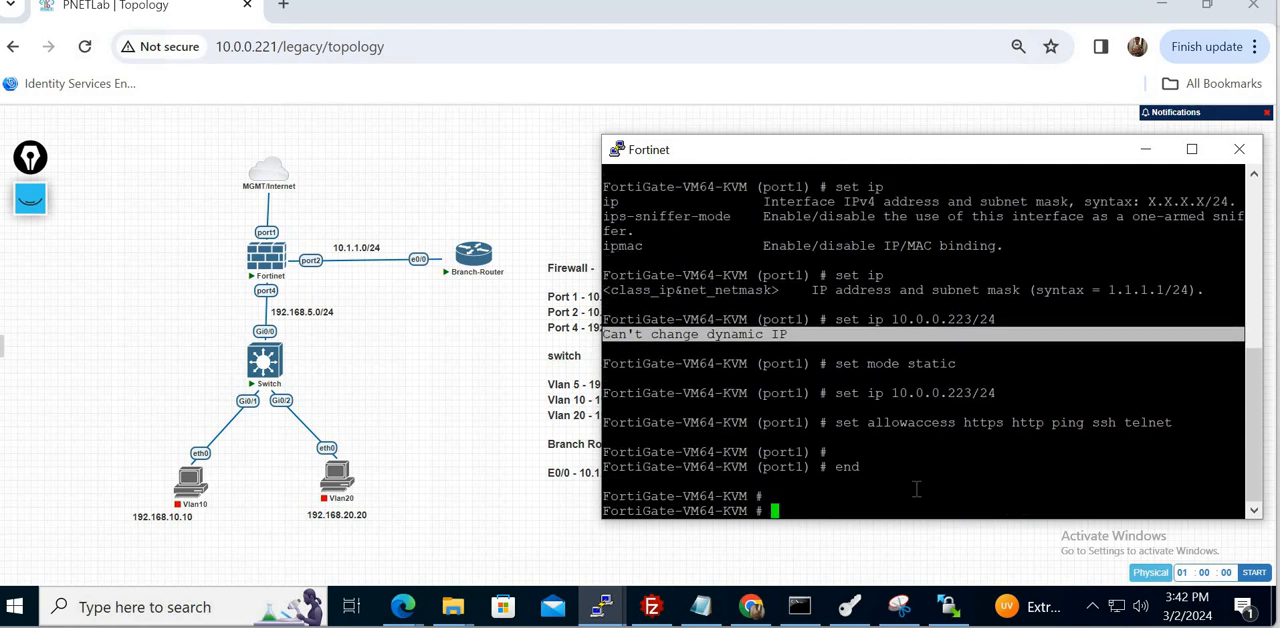
pyautogui.press('Up')
pyautogui.press('Up')
pyautogui.press('Up')
pyautogui.press('Up')
pyautogui.press('Up')
pyautogui.press('Up')
pyautogui.press('Up')
pyautogui.press('Up')
pyautogui.press('Return')
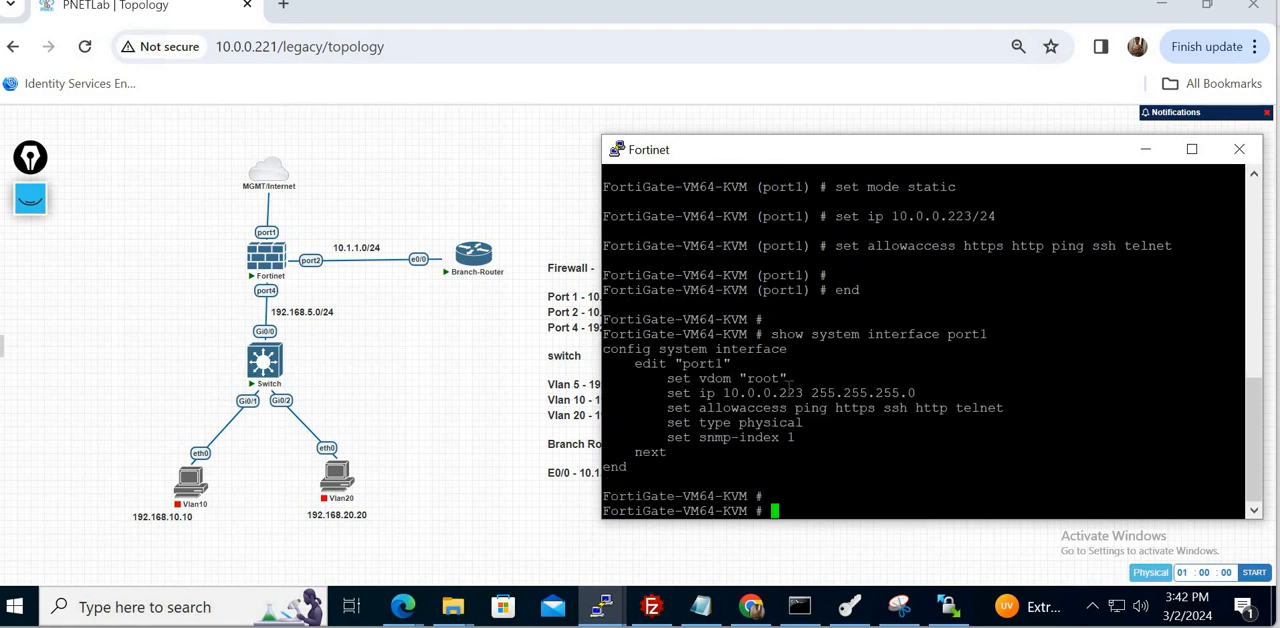
pyautogui.doubleClick(790, 392)
# - Ping the Windows host at 10.0.0.222 from the FortiGate console
pyautogui.write('pi')
pyautogui.press('BackSpace')
pyautogui.press('BackSpace')
pyautogui.write('execute ping')
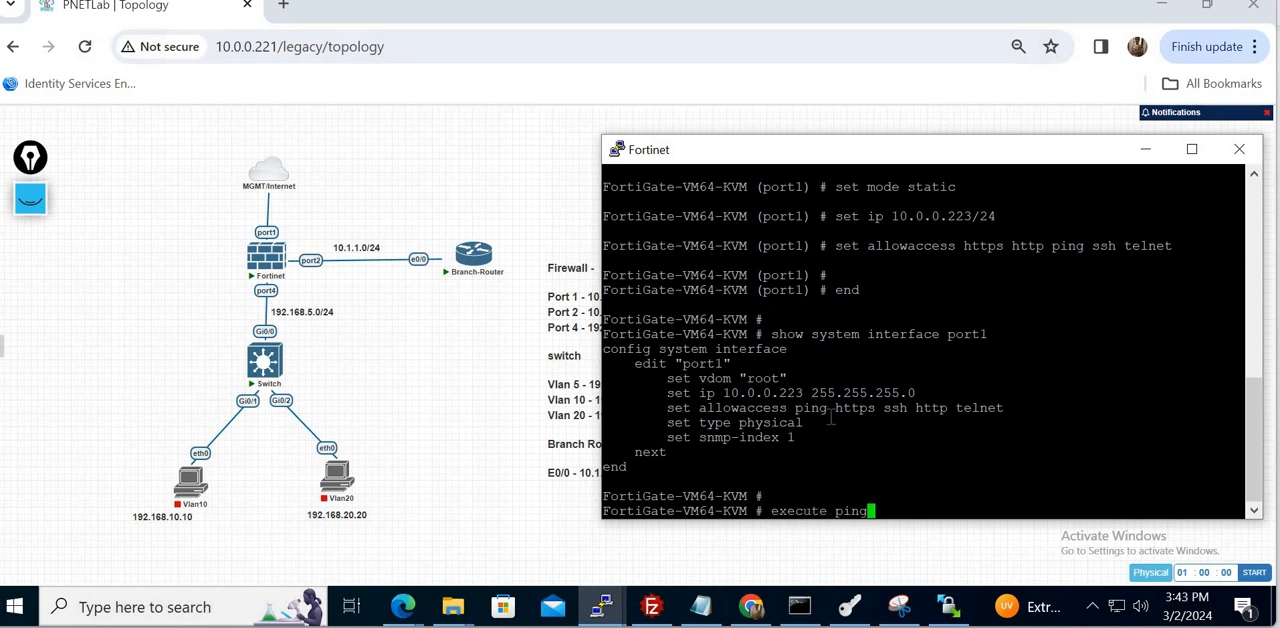
pyautogui.write(' 10.0.0.222')
pyautogui.press('Return')
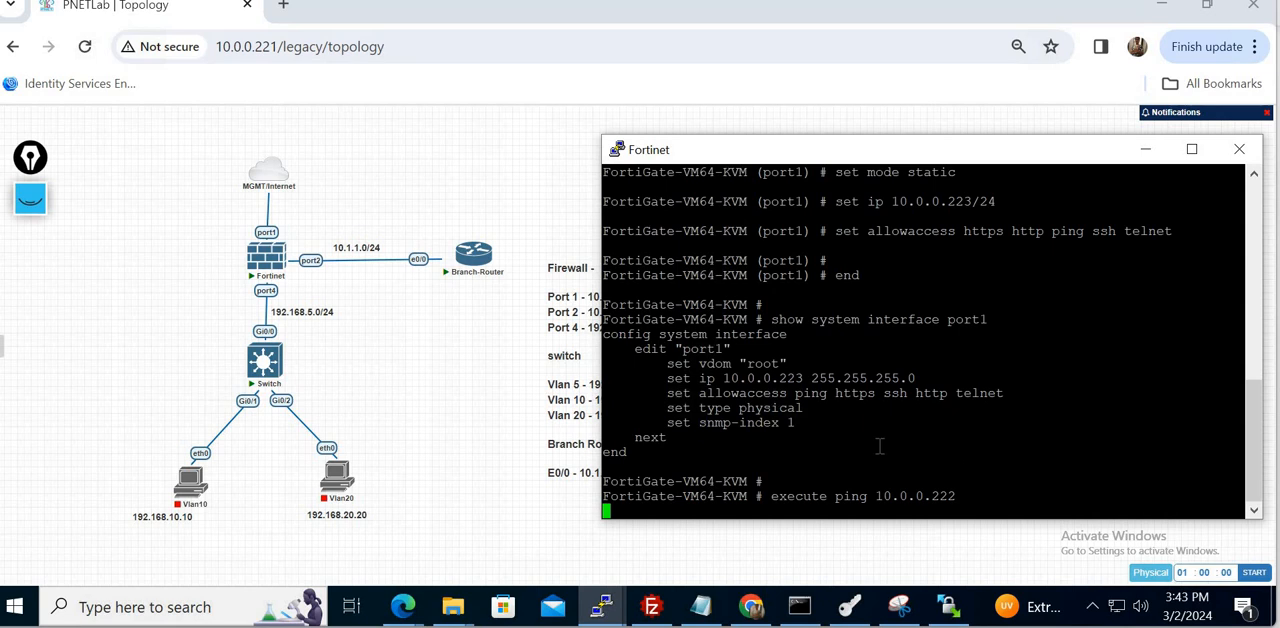
# - Switch to the Windows Command Prompt and ping the firewall's port1 address 10.0.0.223
pyautogui.click(799, 607)
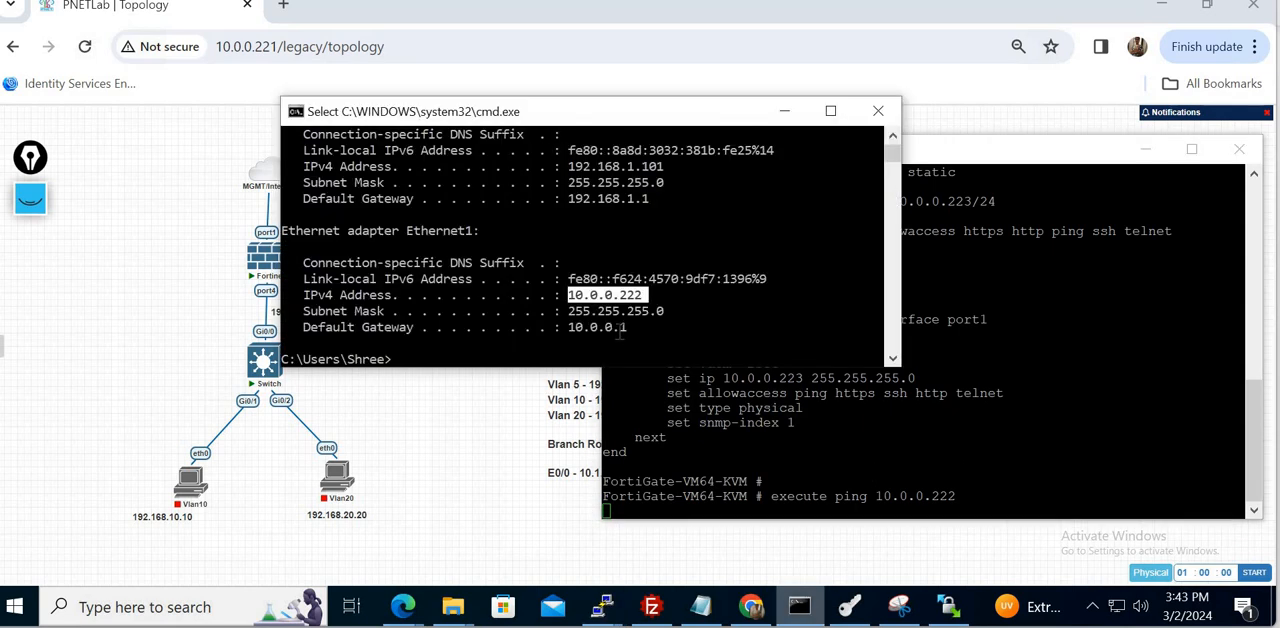
pyautogui.click(631, 245)
pyautogui.write('pi')
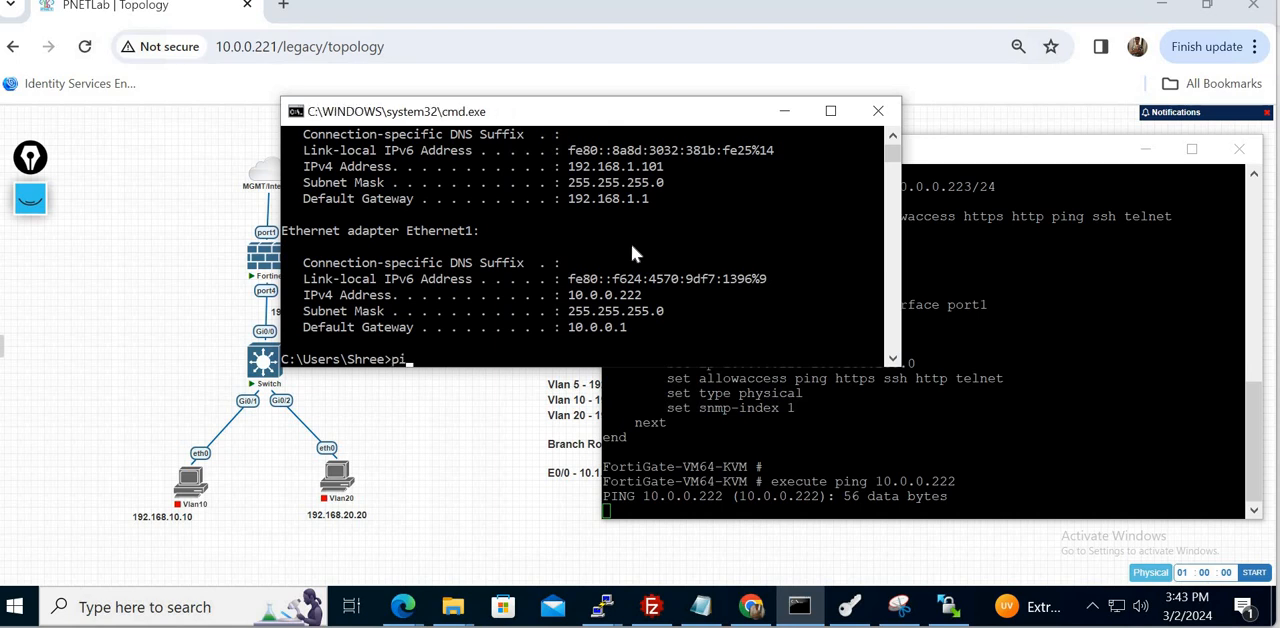
pyautogui.write('ng 10.0.0.223')
pyautogui.press('Return')
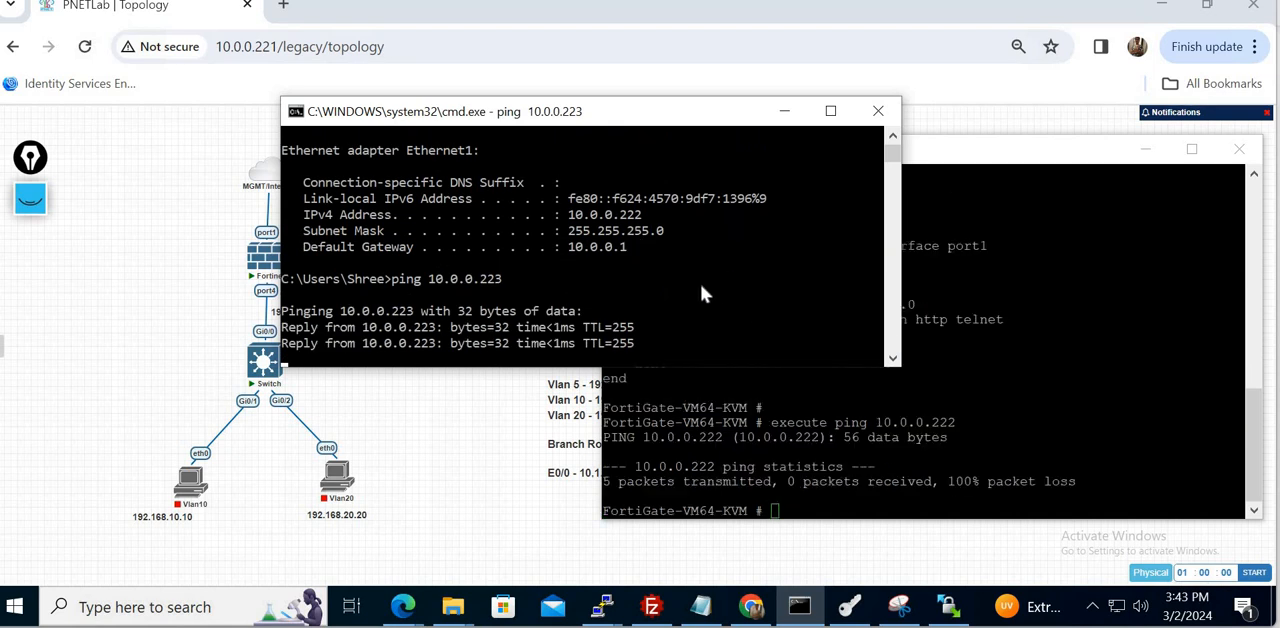
# - Check the ping output in the firewall console, minimize that console, and return to the Command Prompt's ping output
pyautogui.click(1042, 358)
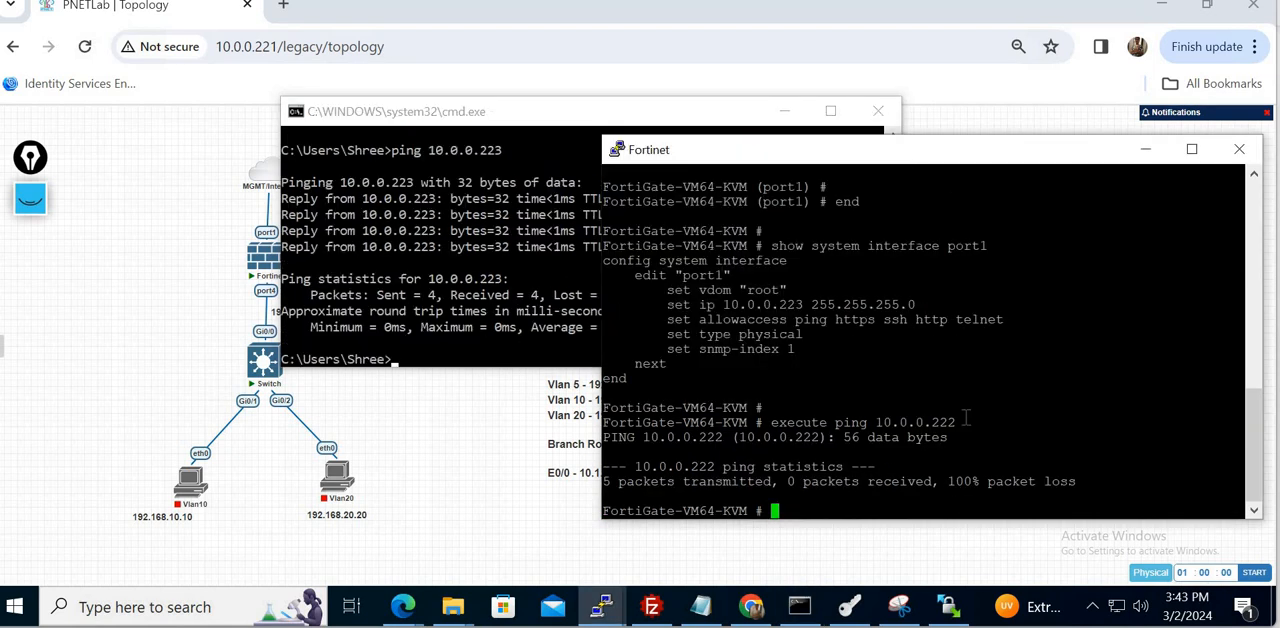
pyautogui.press('Return')
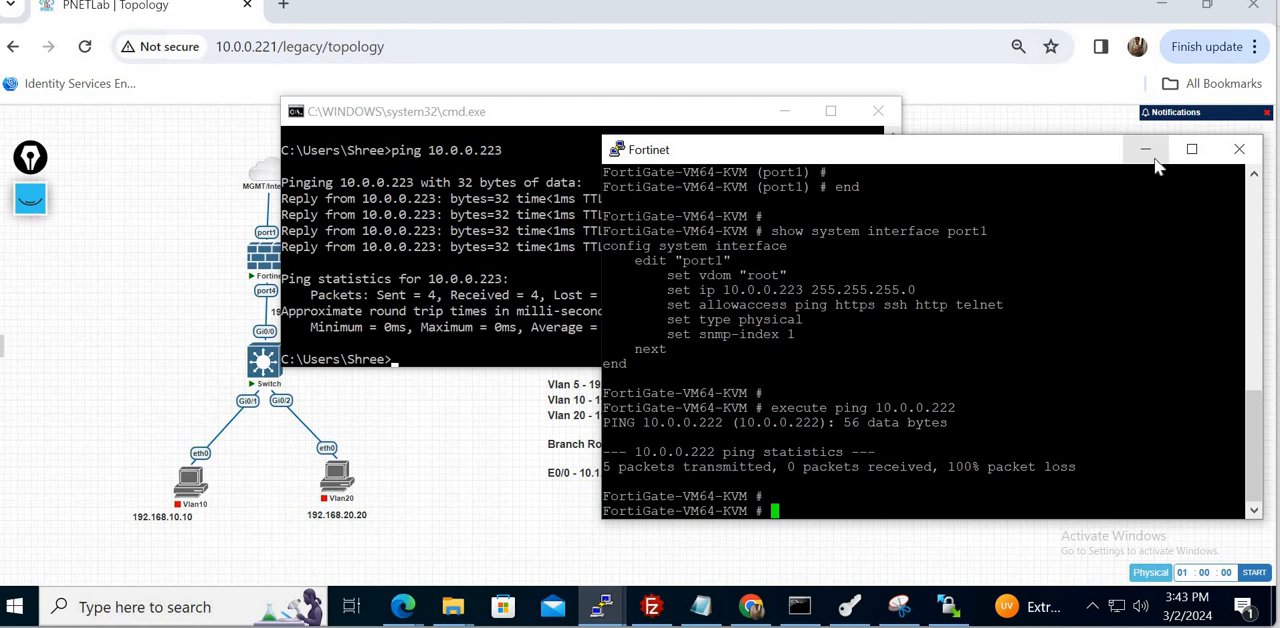
pyautogui.click(1146, 150)
pyautogui.click(653, 248)
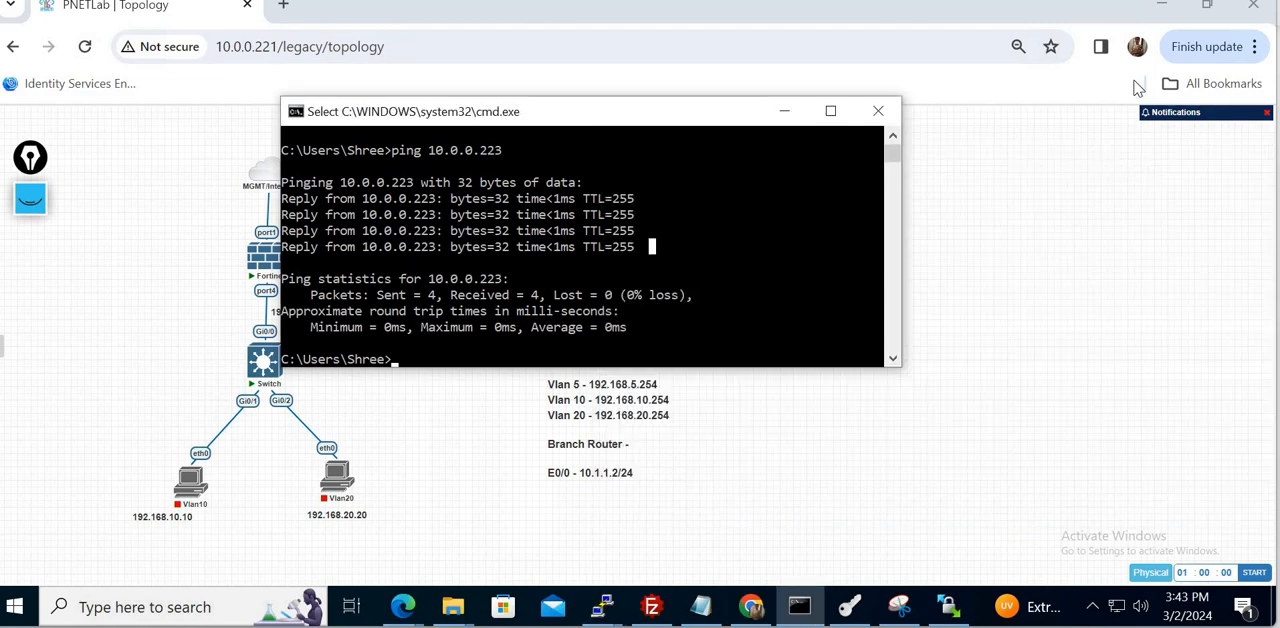
# - Open a new incognito browser window and load the firewall's web interface at 10.0.0.223
pyautogui.click(1257, 47)
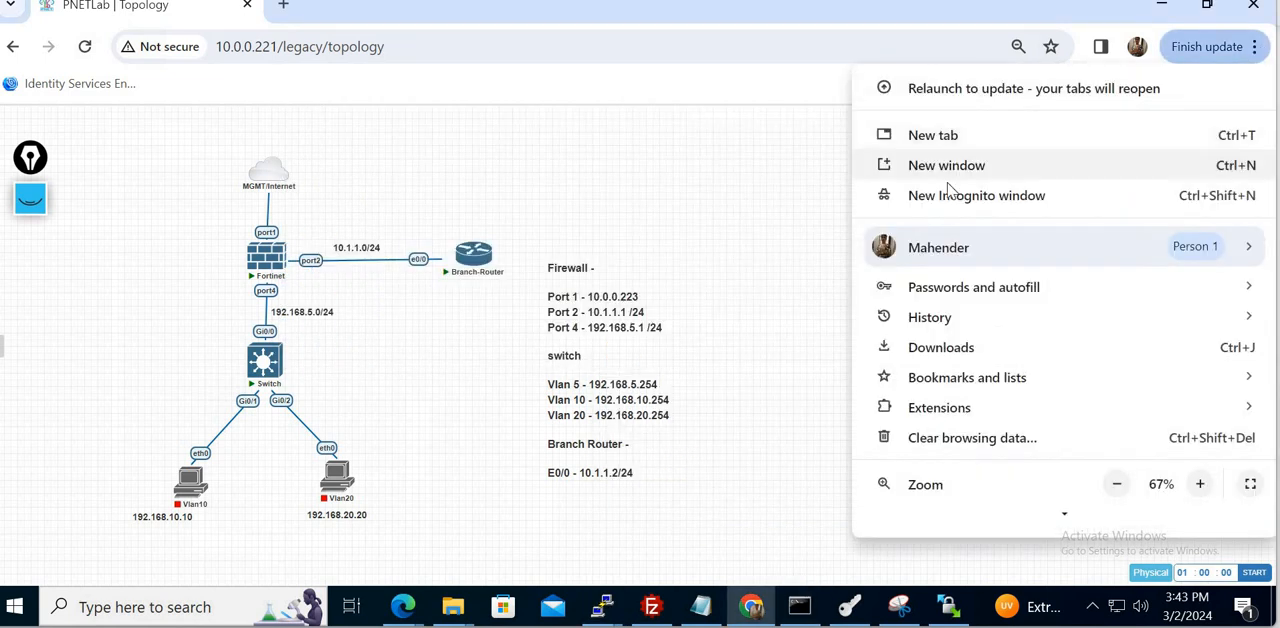
pyautogui.click(1010, 194)
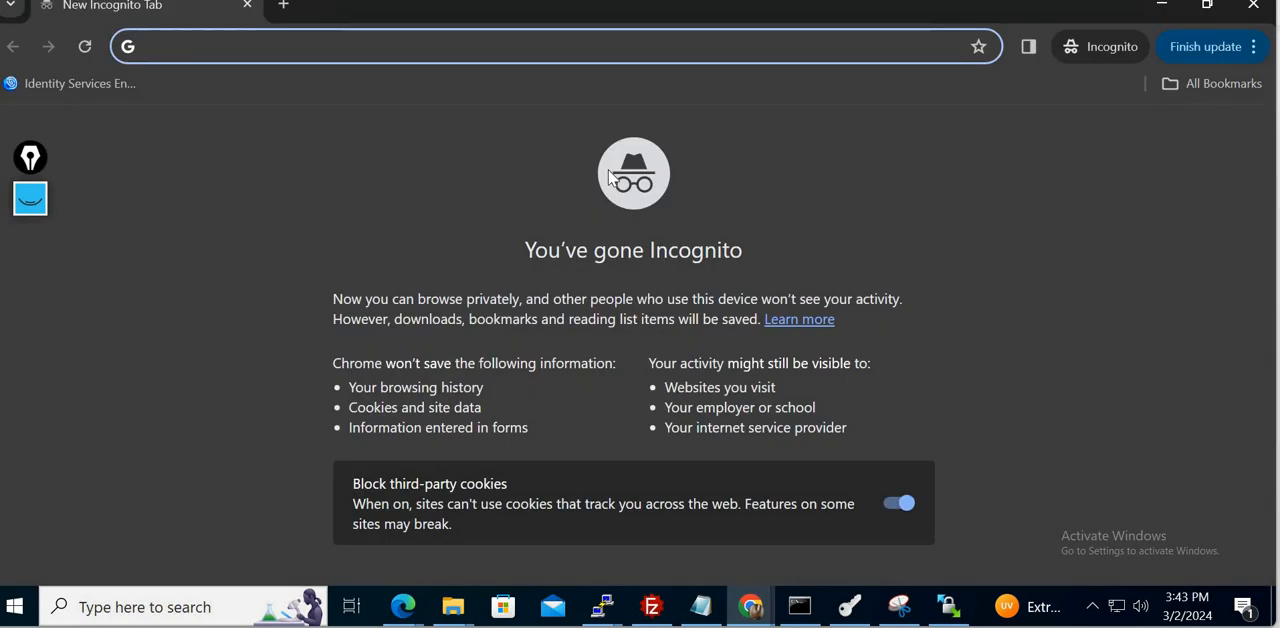
pyautogui.write('10.0.0')
pyautogui.press('BackSpace')
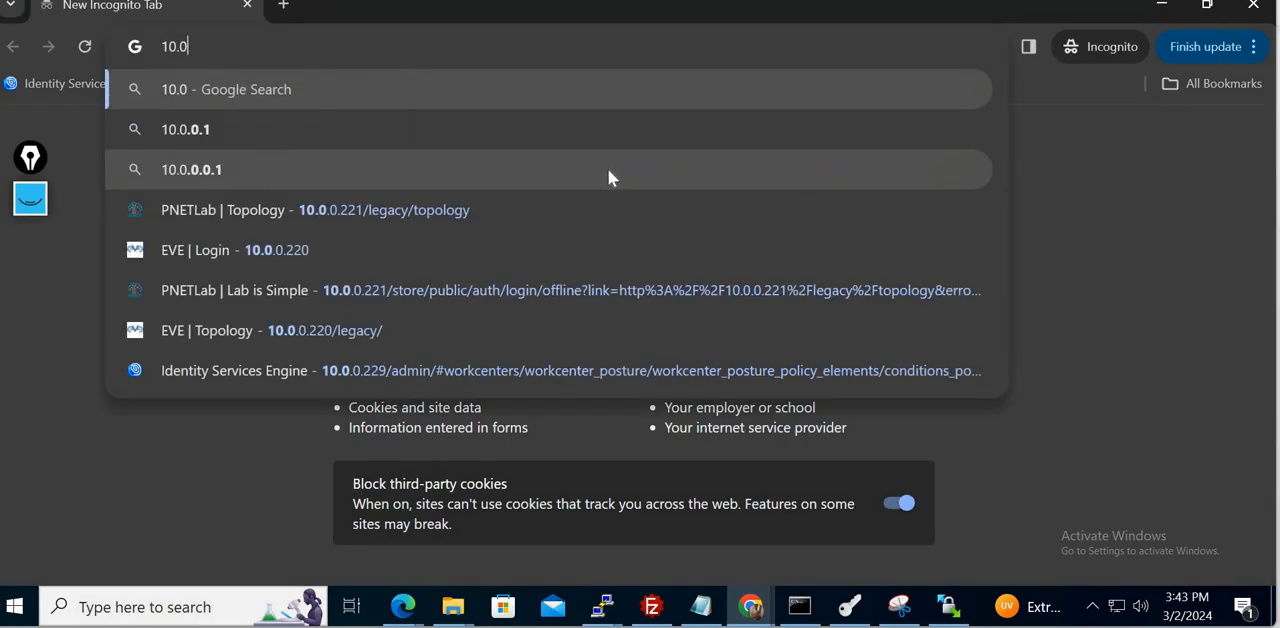
pyautogui.write('.0.223')
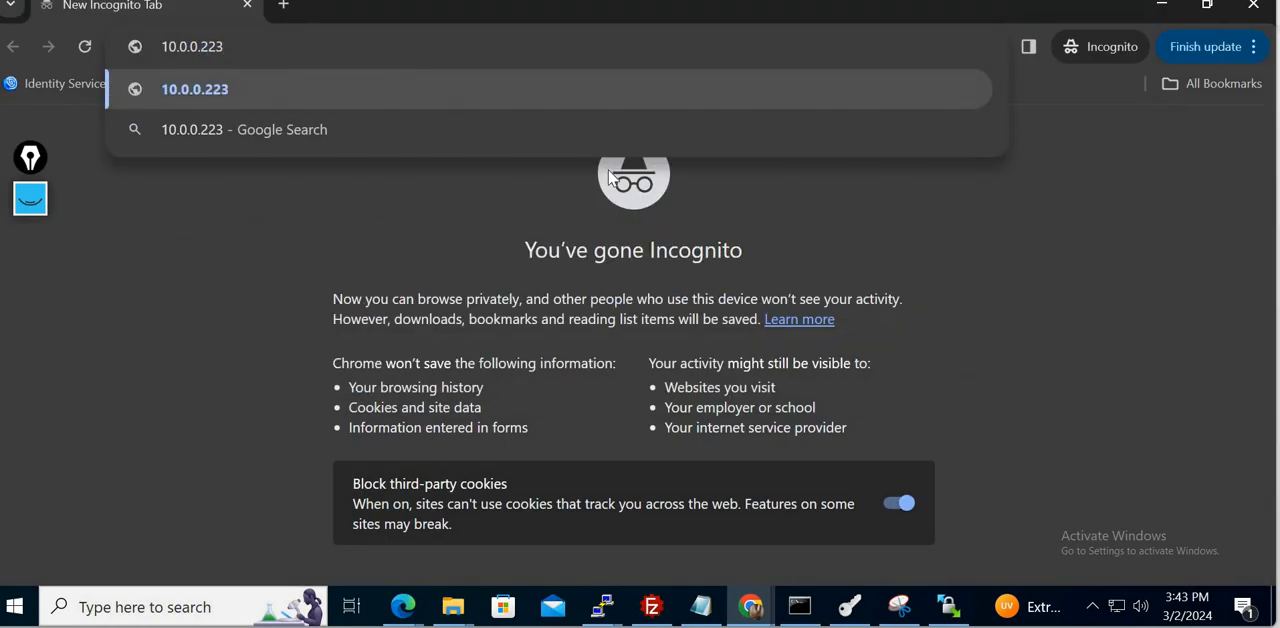
pyautogui.press('Return')
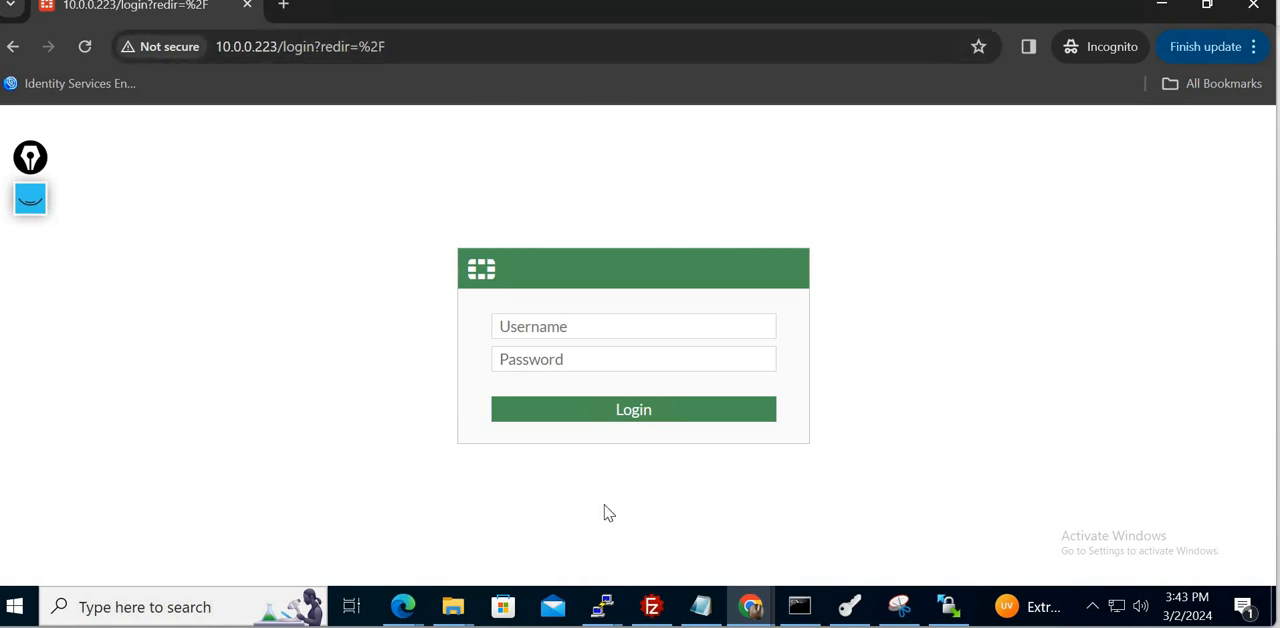
# - Log in to the FortiGate web interface as admin with the account password
pyautogui.moveTo(607, 620)
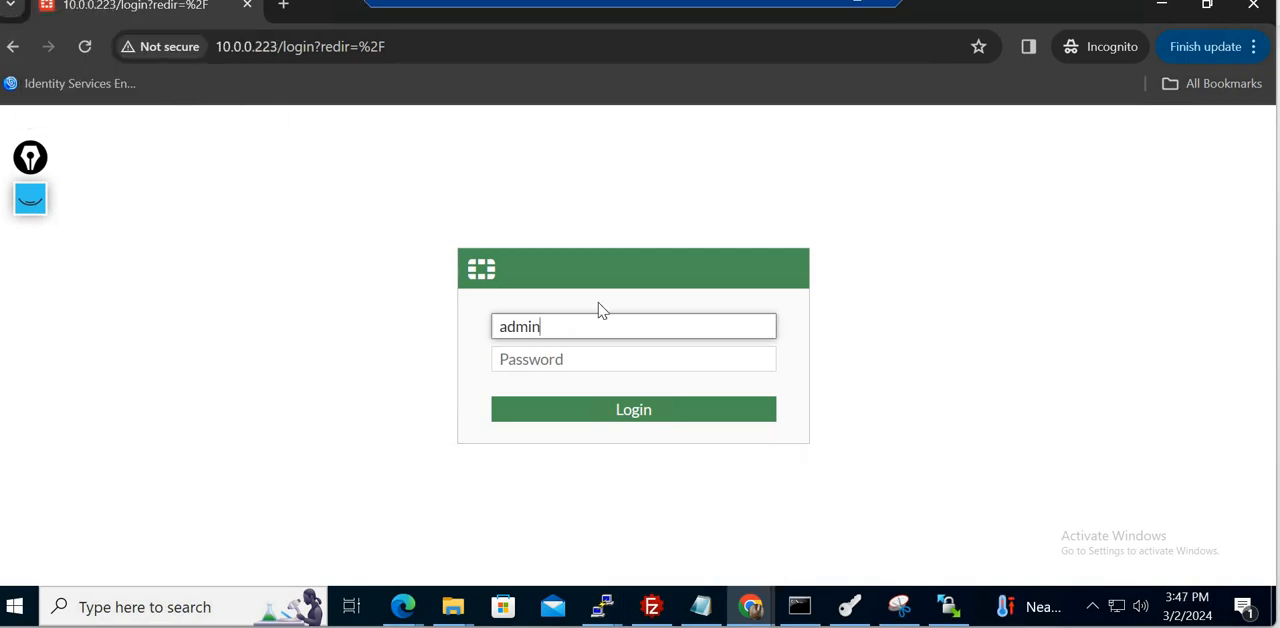
pyautogui.click(544, 360)
pyautogui.write('•••••••')
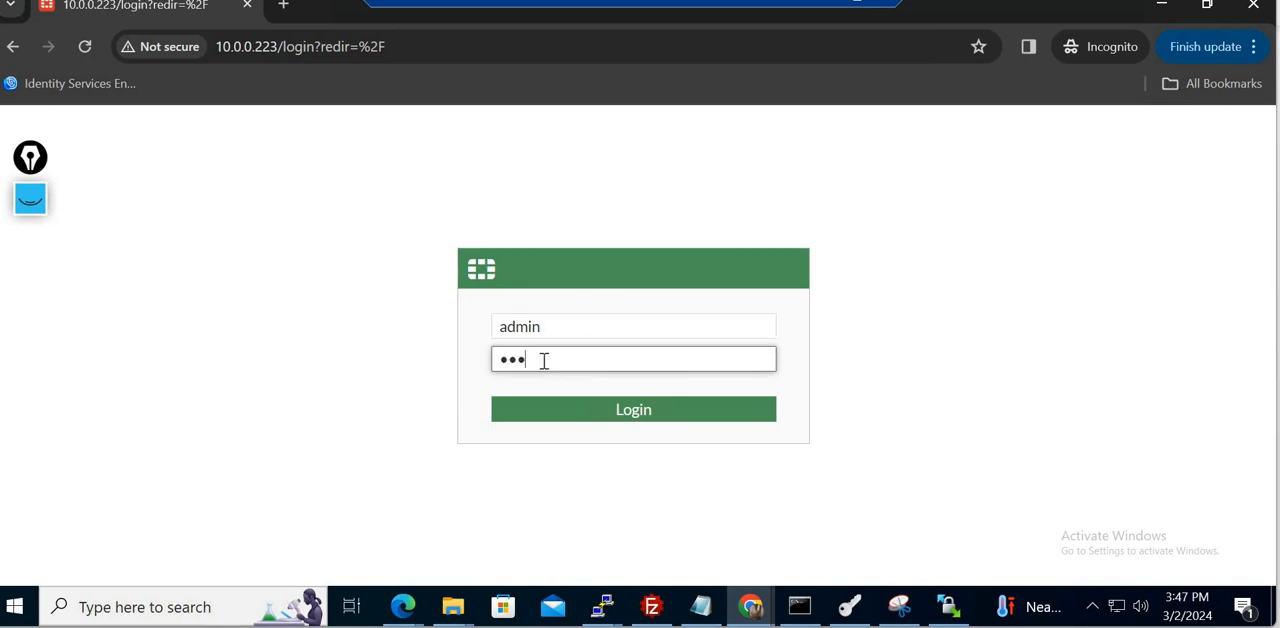
pyautogui.press('Return')
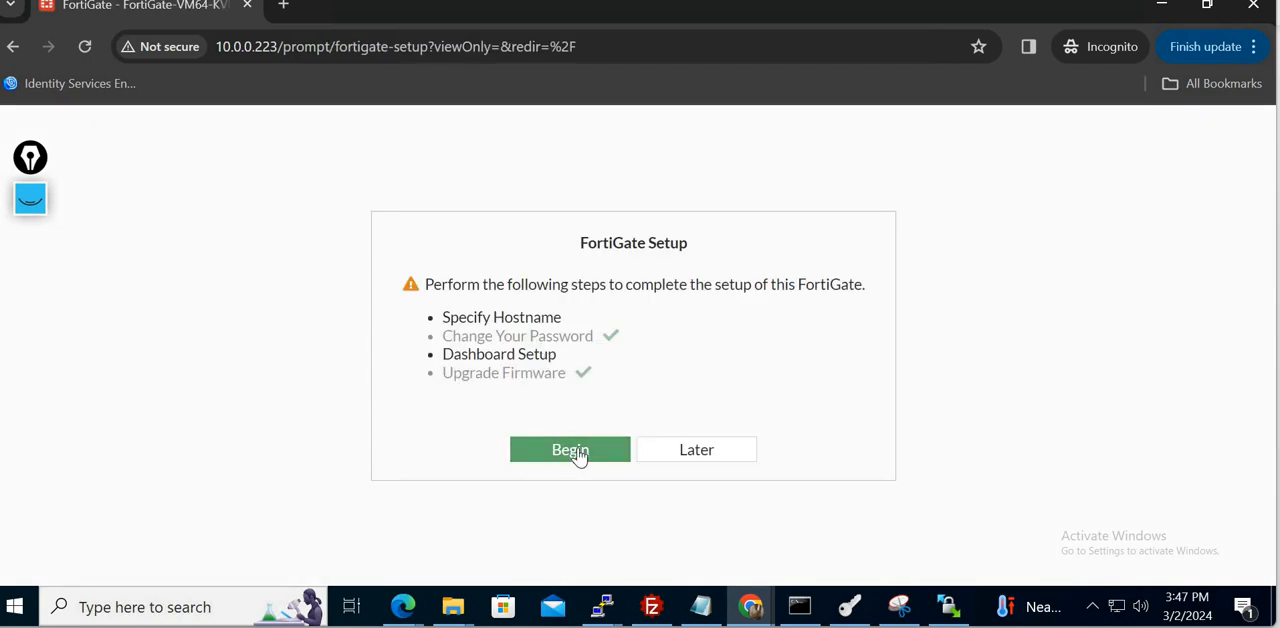
# - Begin the FortiGate setup and set the hostname to Lab_FW
pyautogui.click(577, 455)
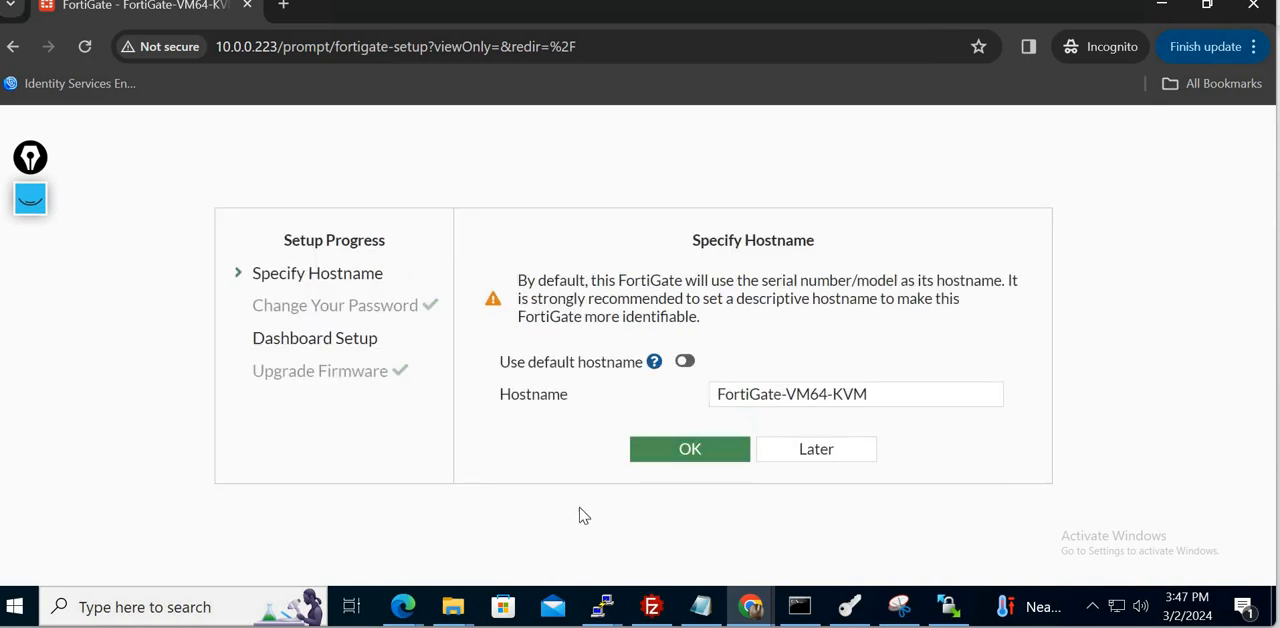
pyautogui.tripleClick(892, 400)
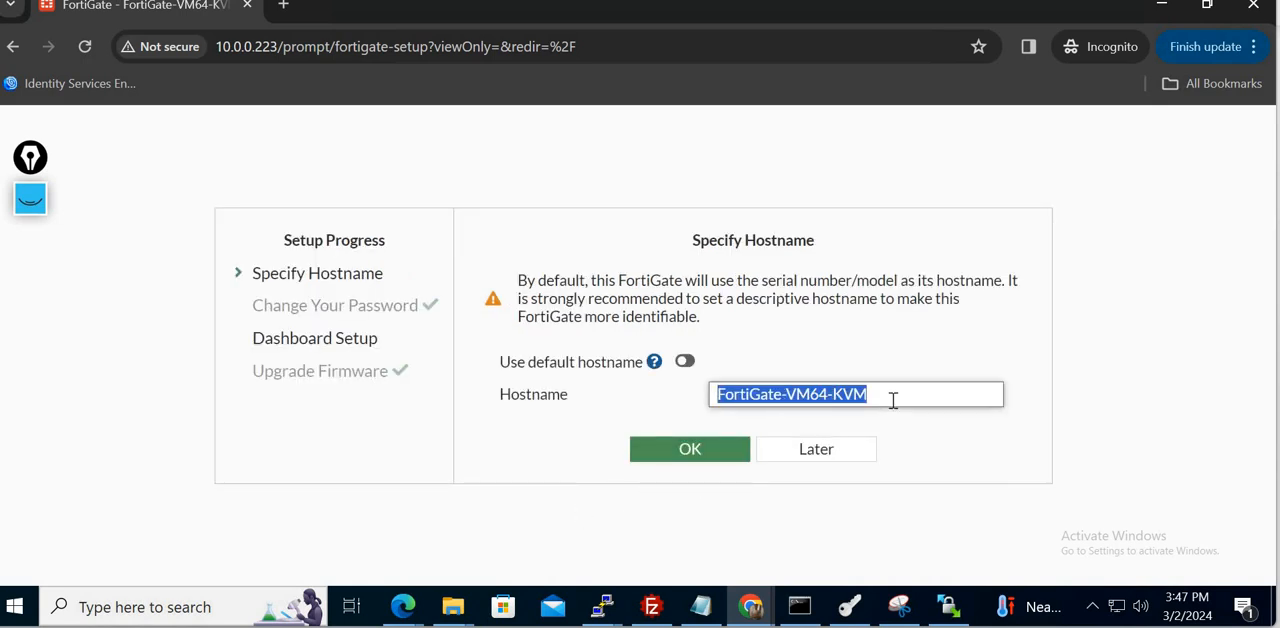
pyautogui.write('Lab')
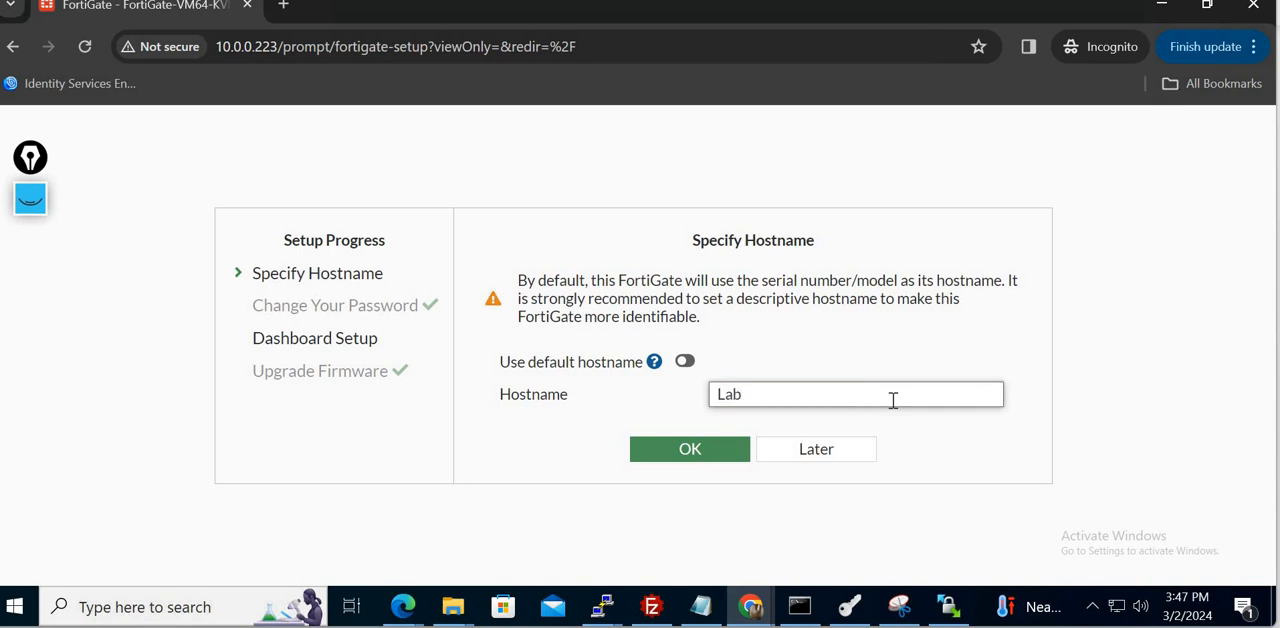
pyautogui.write('_FW')
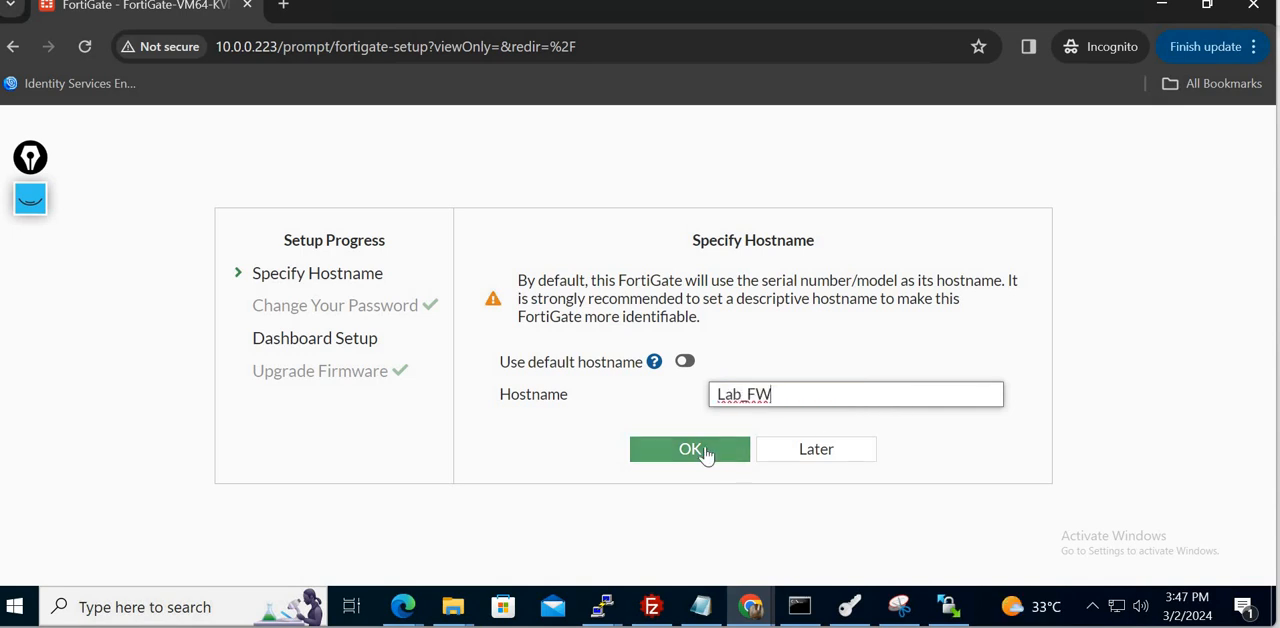
pyautogui.click(705, 450)
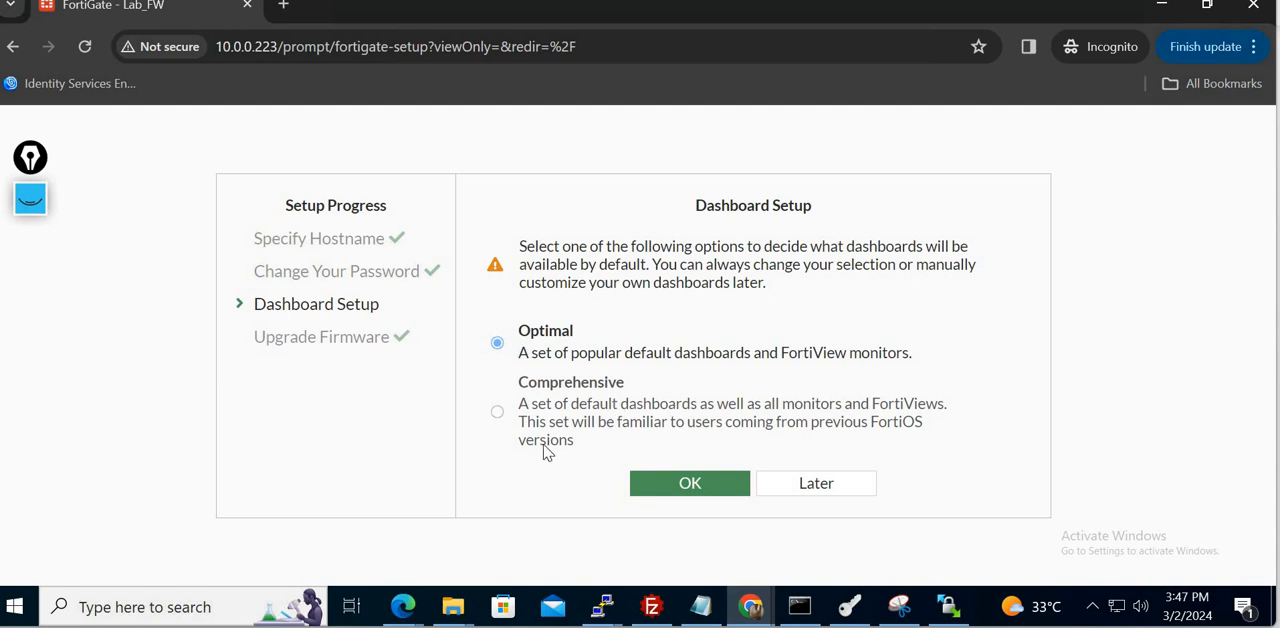
# - Accept the Optimal dashboard setup and dismiss the FortiOS 7.0.0 introduction with "Don't show again" enabled
pyautogui.click(708, 484)
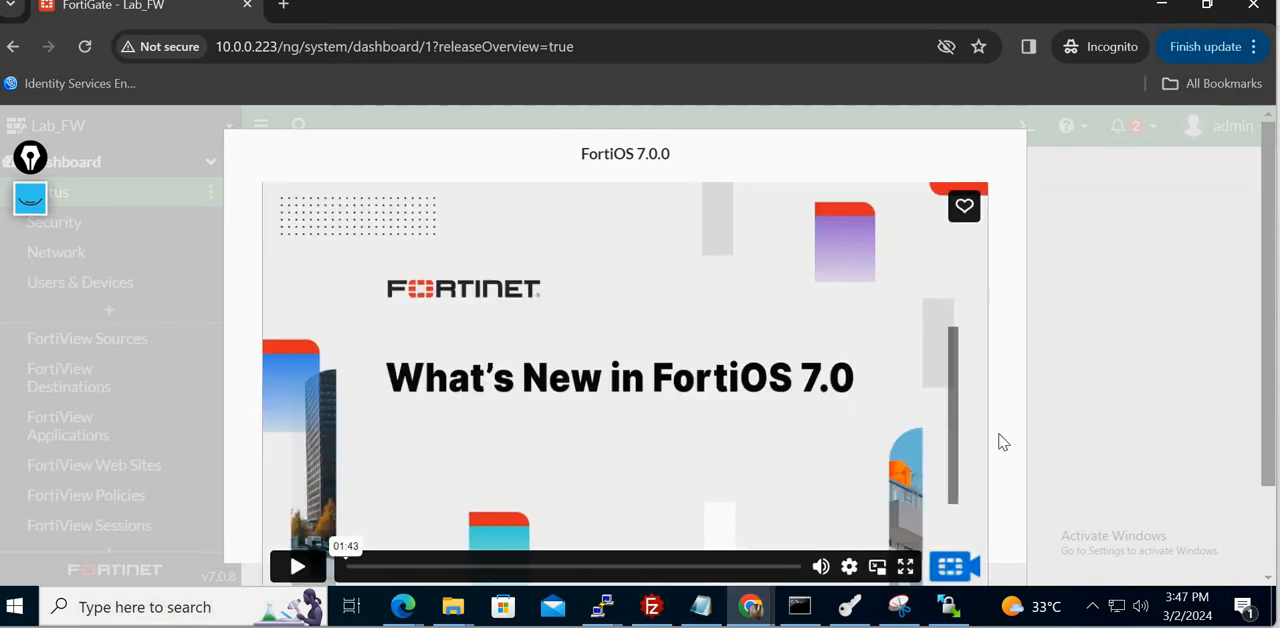
pyautogui.scroll(-2, 658, 500)
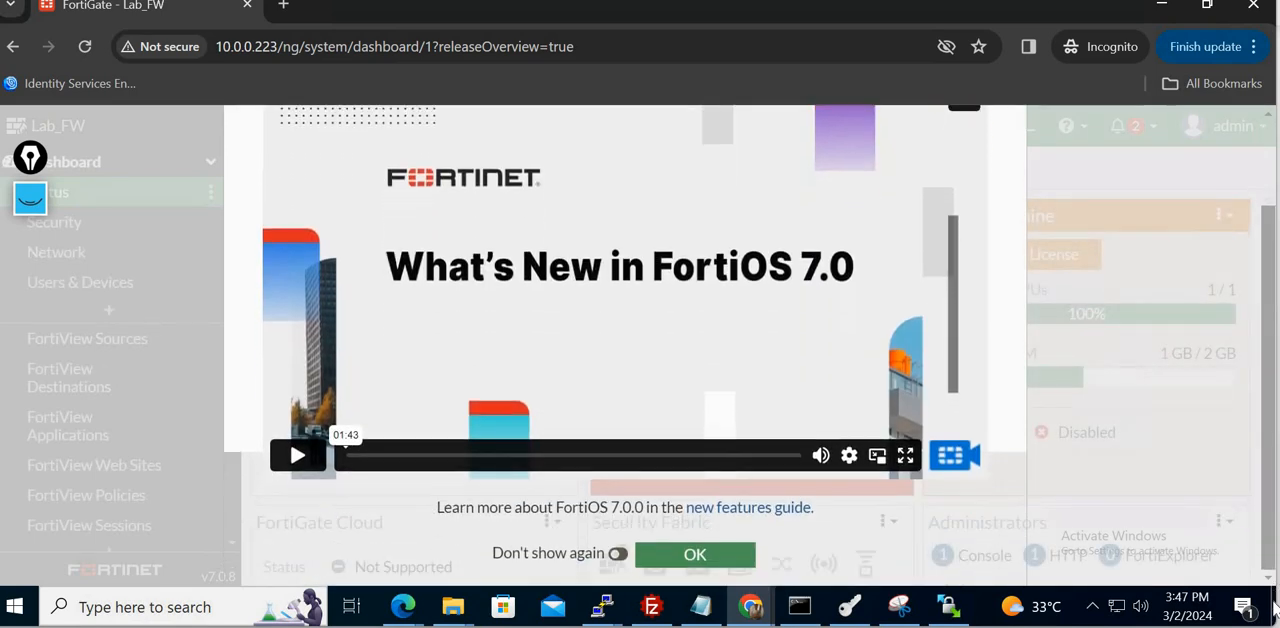
pyautogui.click(618, 553)
pyautogui.click(695, 558)
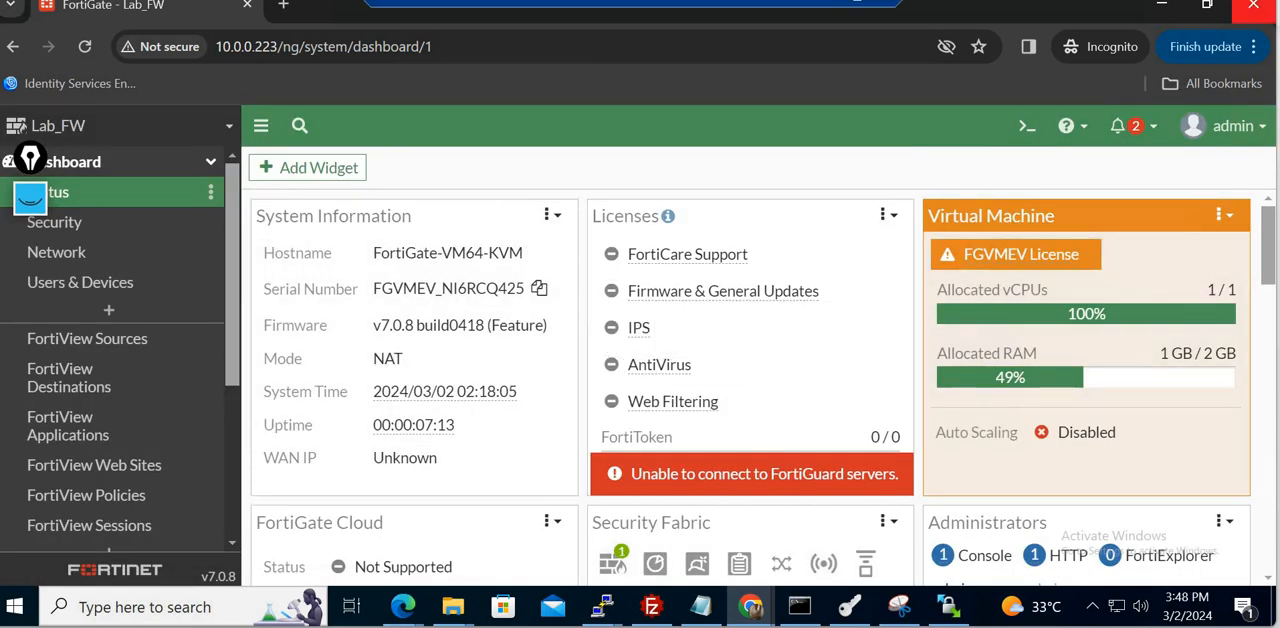
# - Look over the status dashboard's widgets and open the firewall's network interfaces list
pyautogui.click(1222, 2)
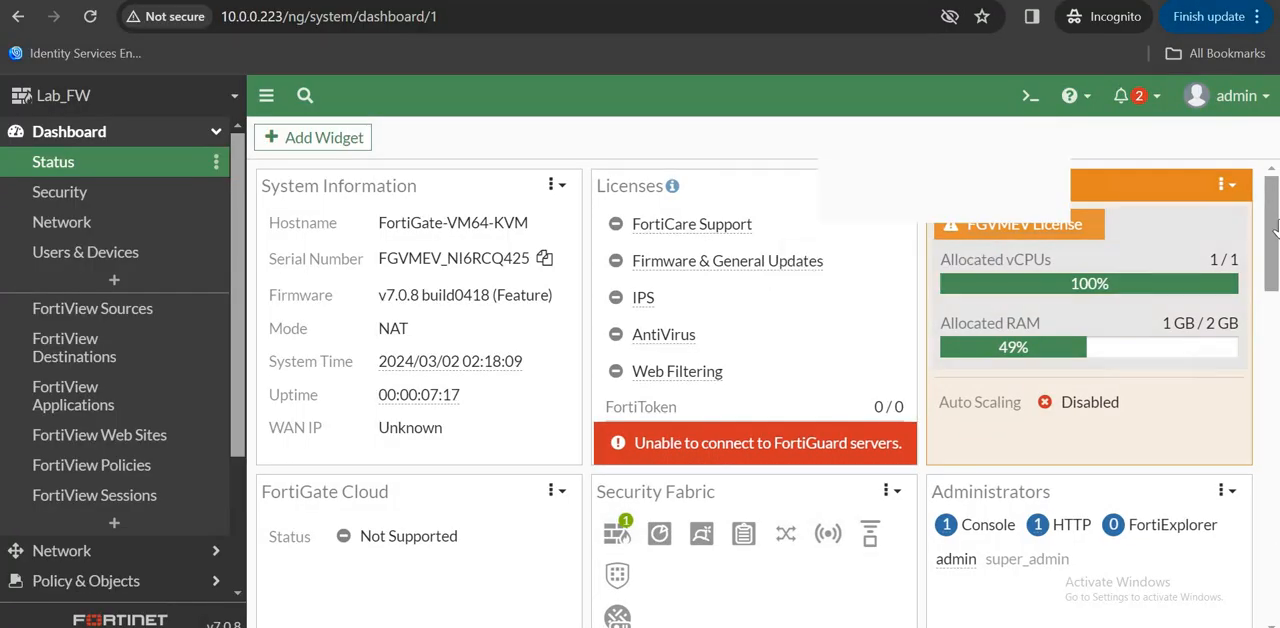
pyautogui.scroll(-3, 1275, 228)
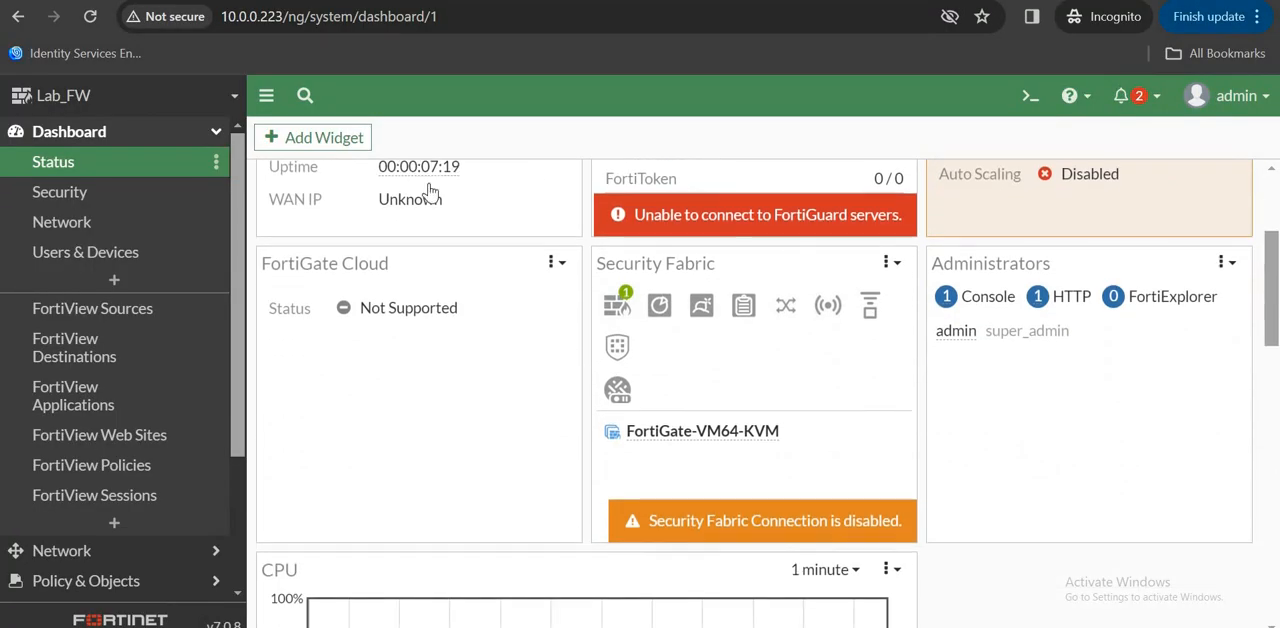
pyautogui.click(128, 135)
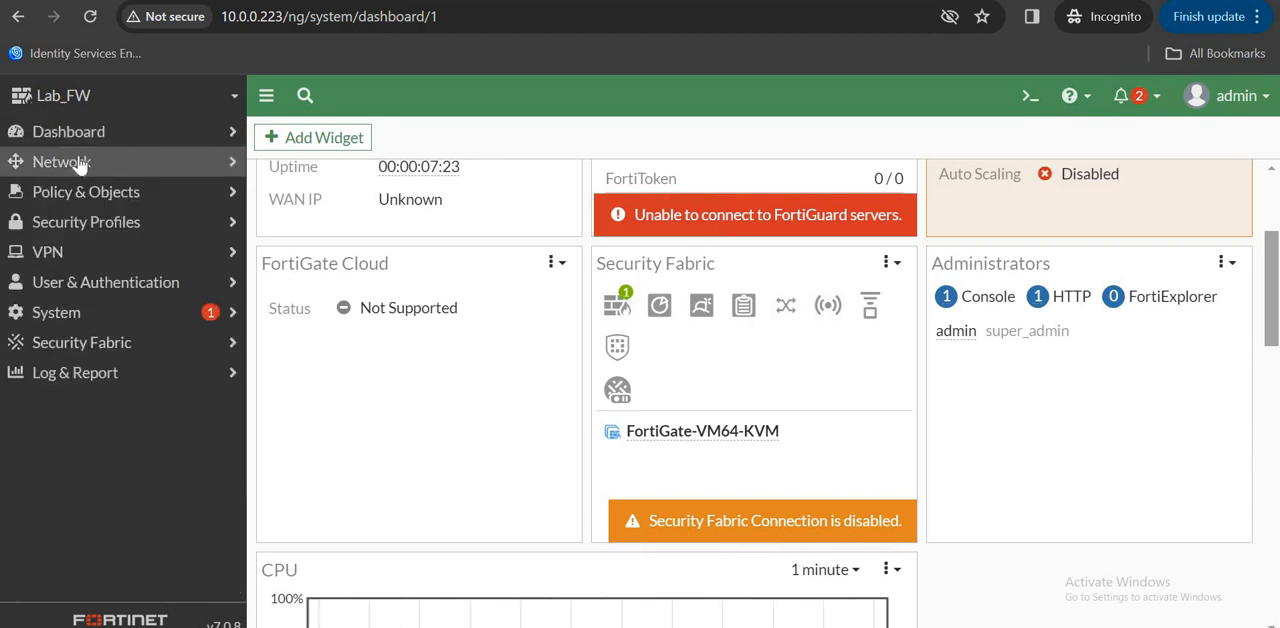
pyautogui.click(80, 165)
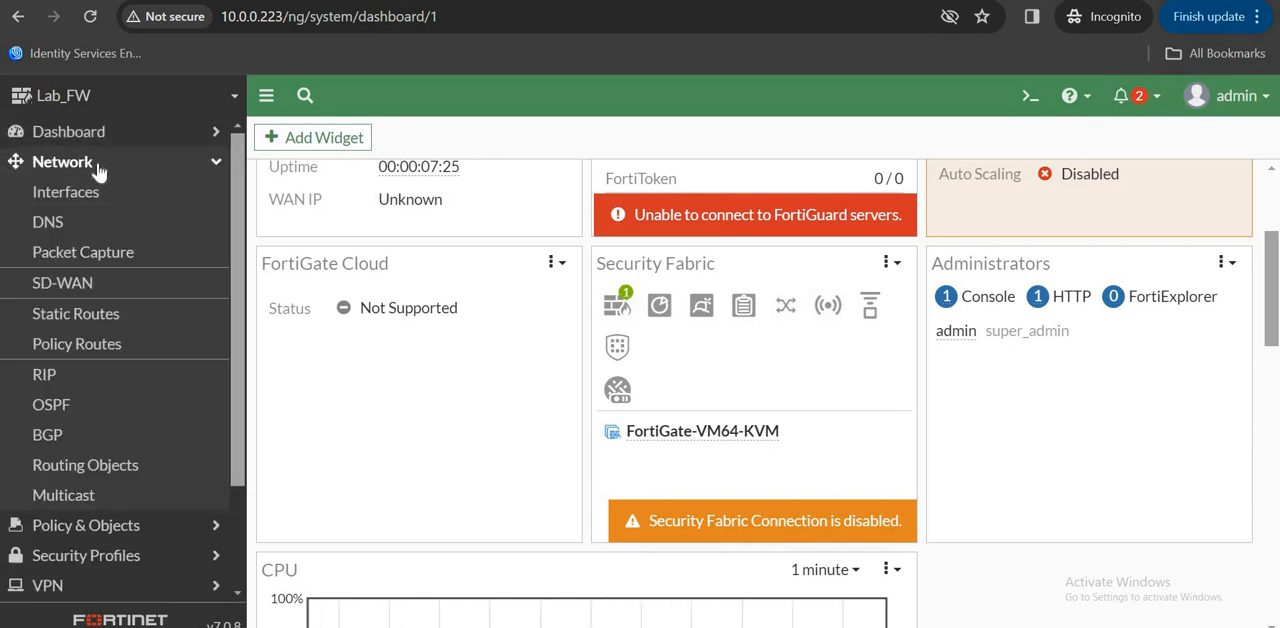
pyautogui.click(90, 191)
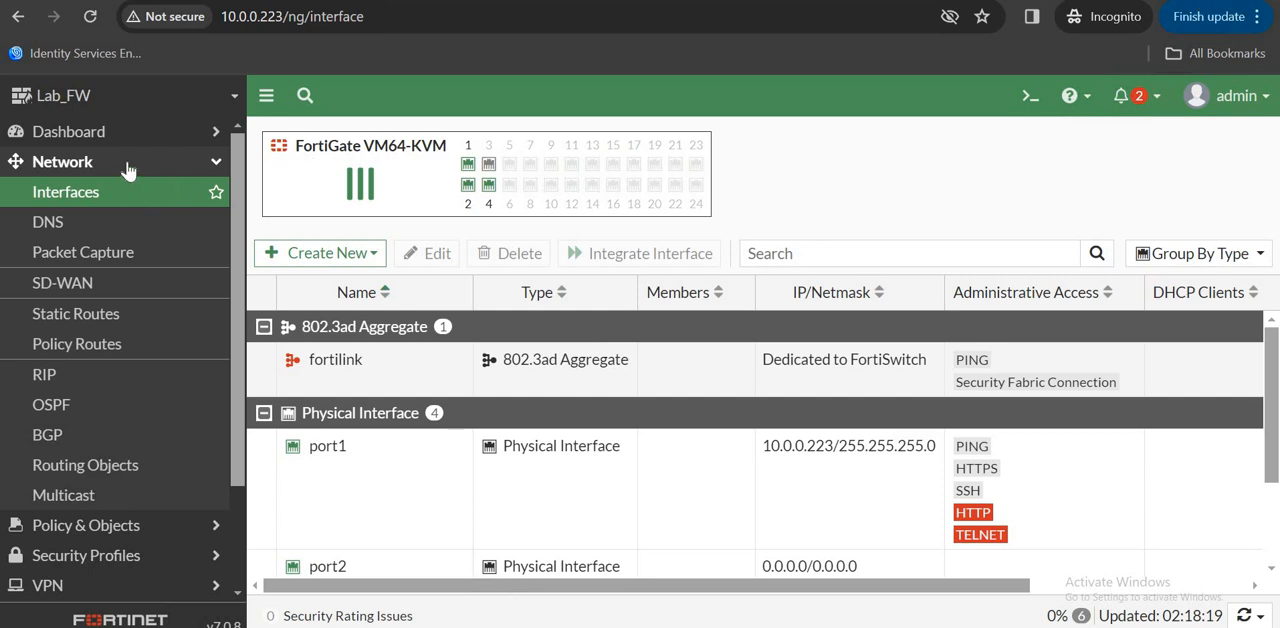
# - Select port1 in the physical interfaces list and review its IP address and administrative access
pyautogui.click(1211, 0)
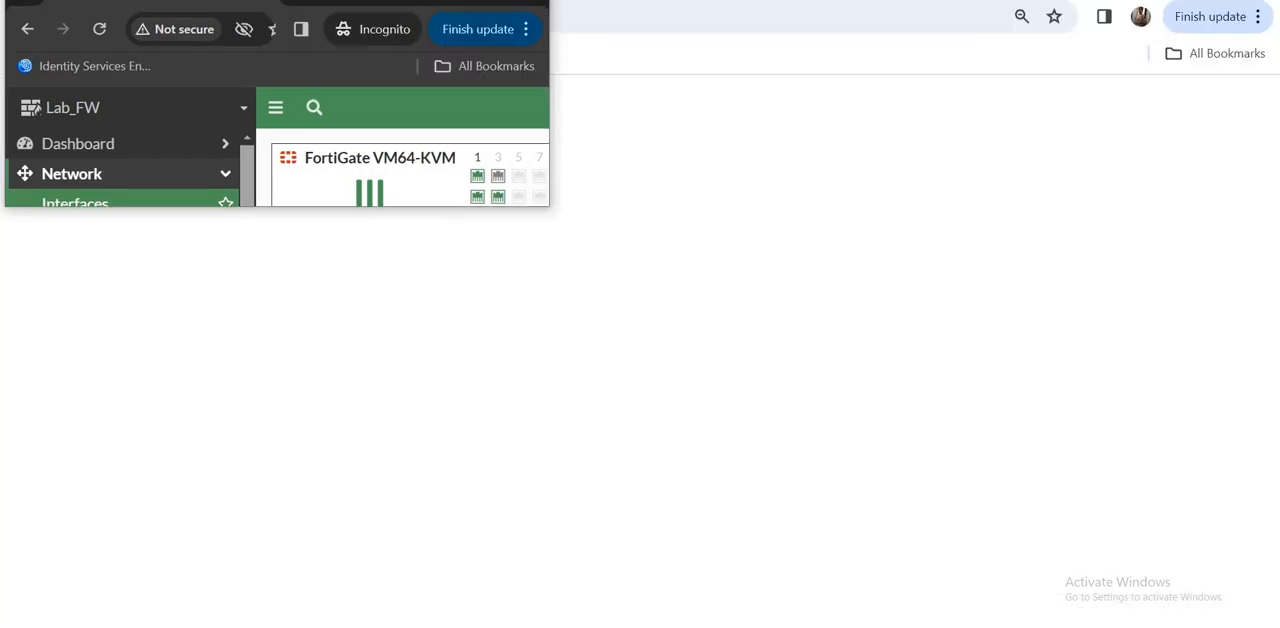
pyautogui.click(481, 1)
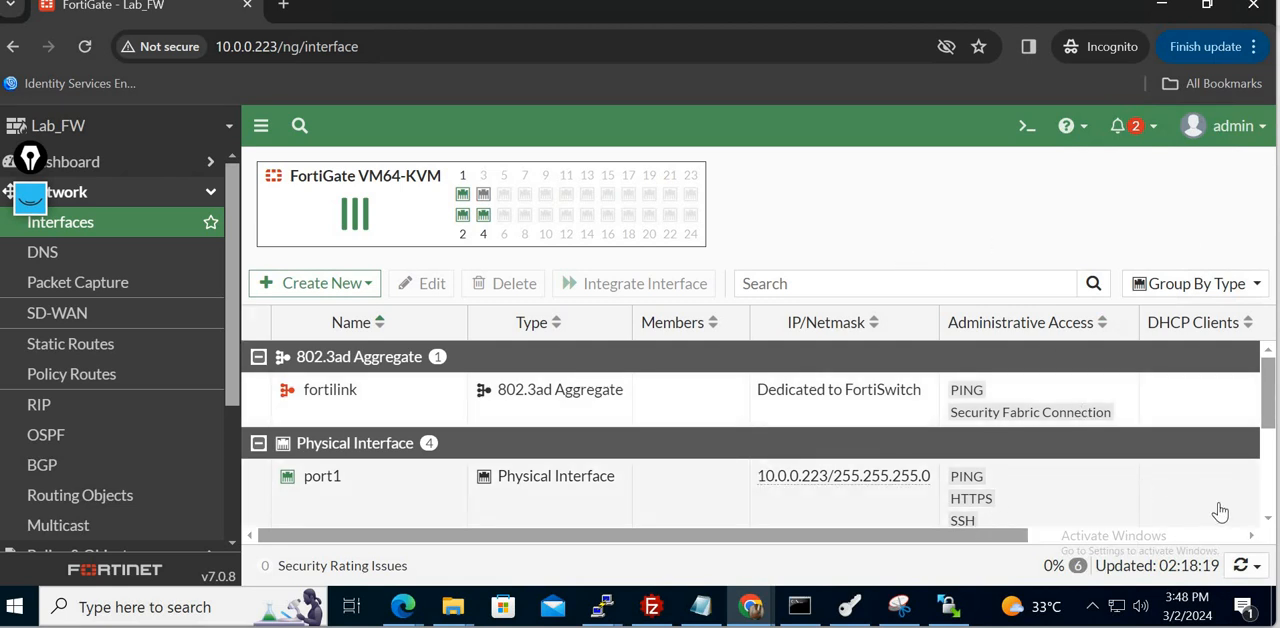
pyautogui.click(1268, 522)
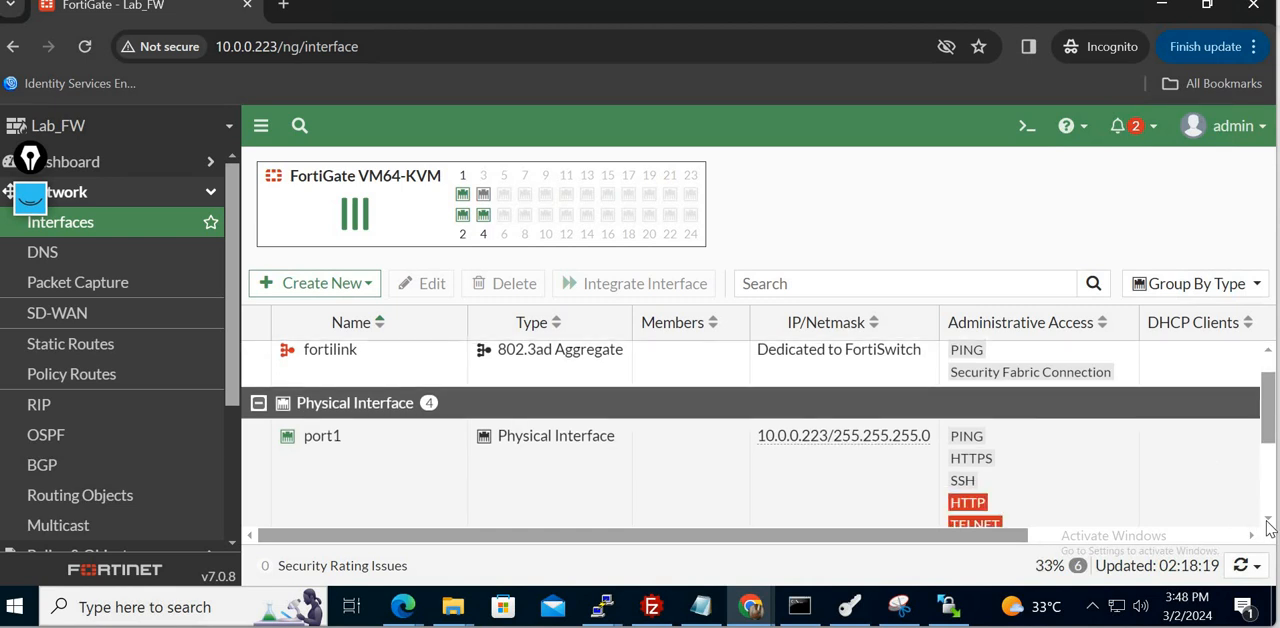
pyautogui.click(1269, 521)
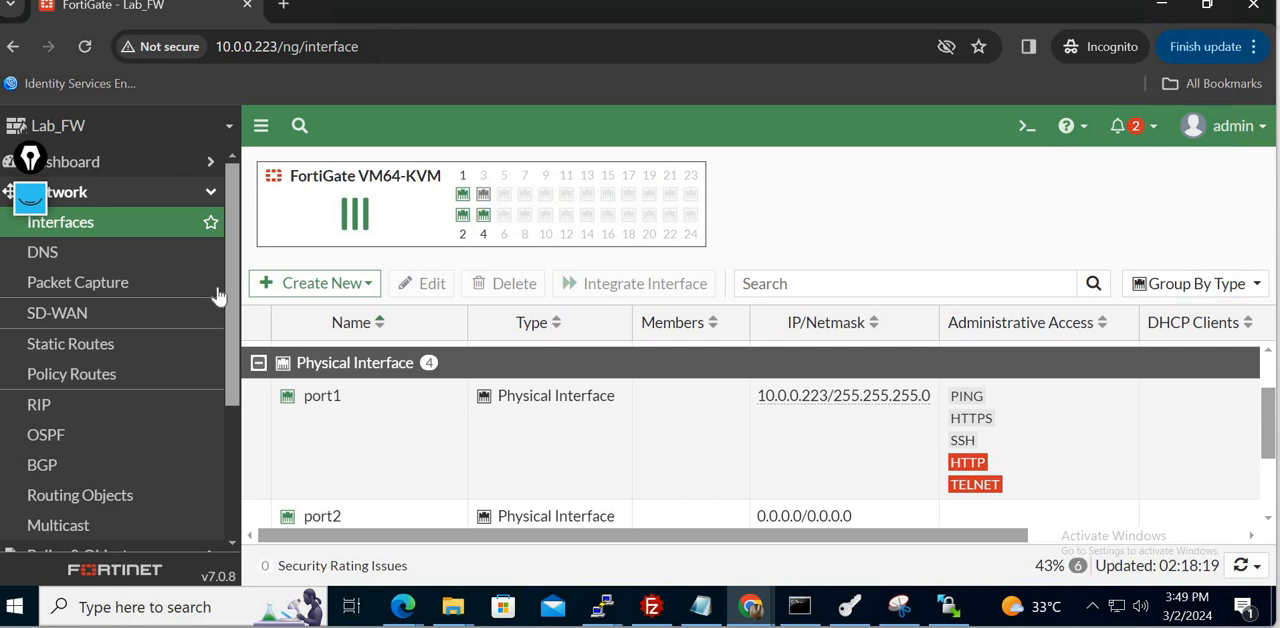
pyautogui.click(440, 461)
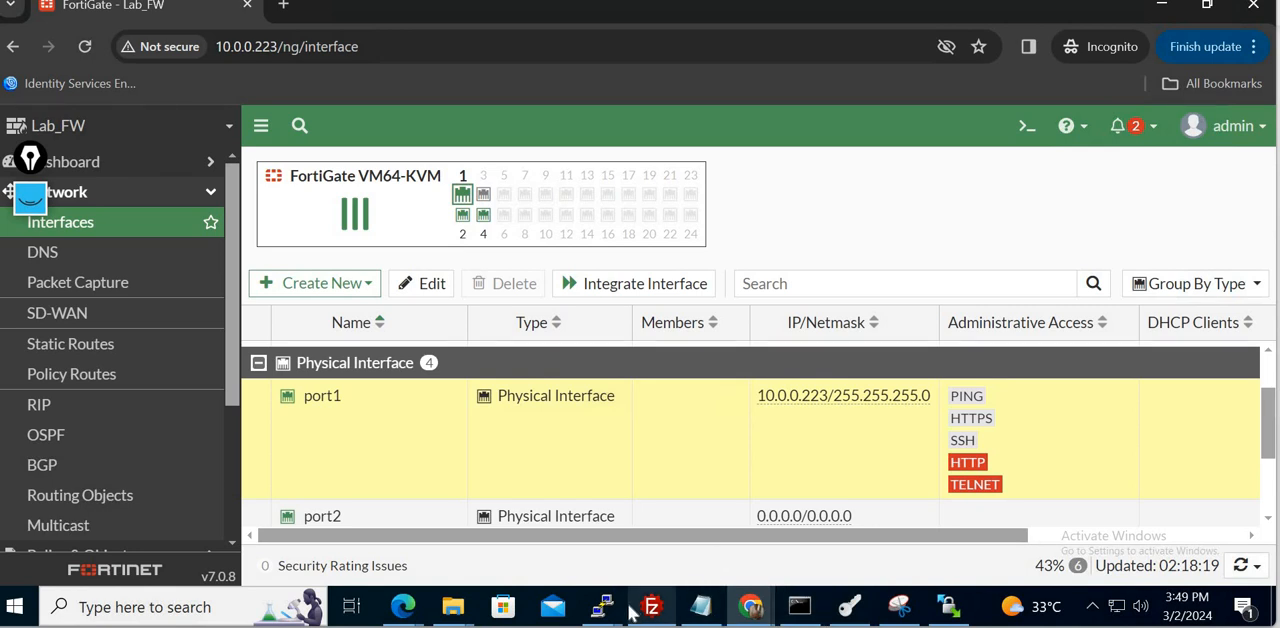
# - Check the planned port addresses in the PNETLab topology, return to the FortiGate window and open port2 for editing
pyautogui.moveTo(759, 619)
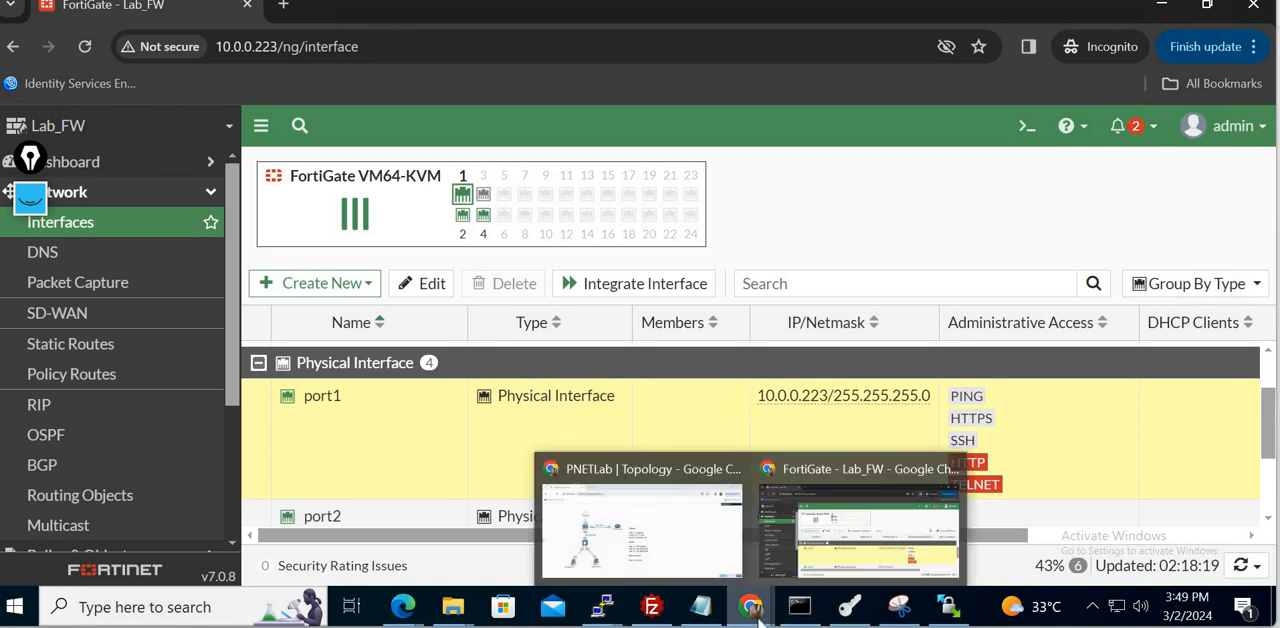
pyautogui.click(643, 531)
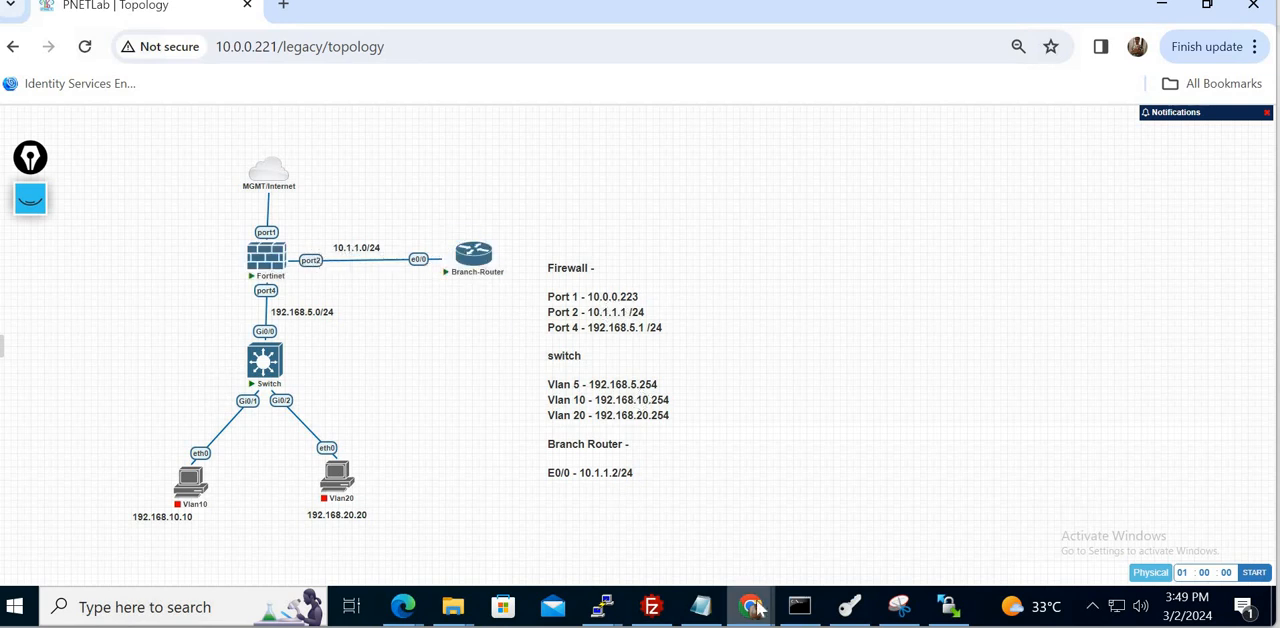
pyautogui.moveTo(757, 608)
pyautogui.click(858, 530)
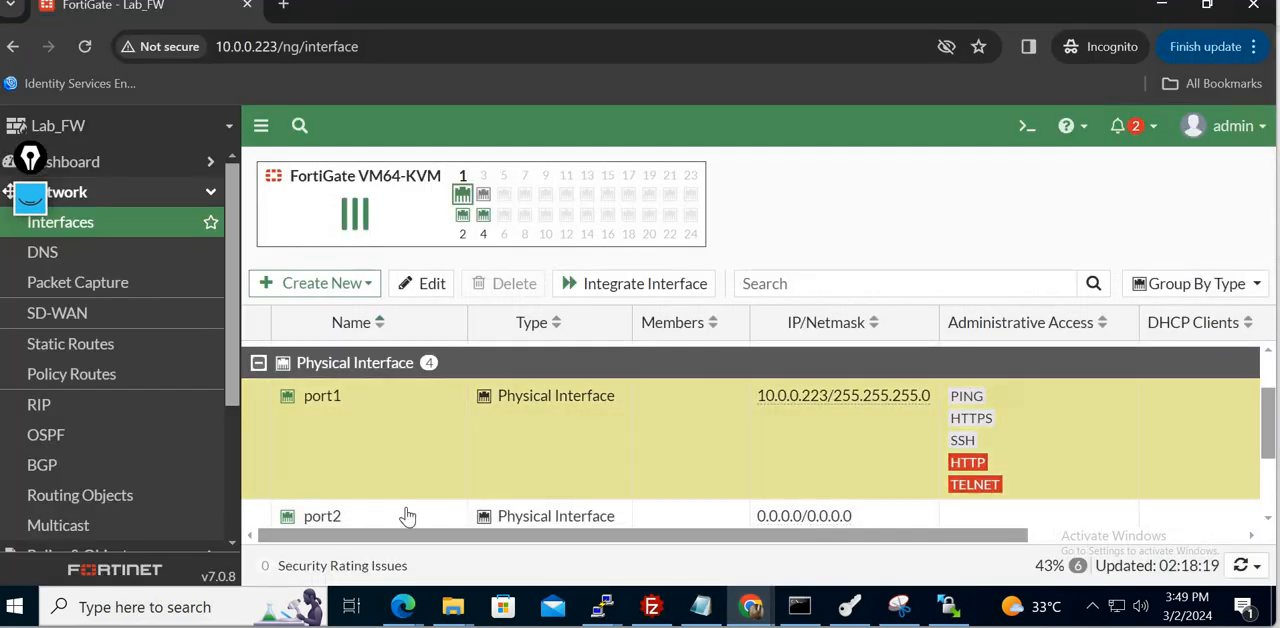
pyautogui.click(388, 516)
pyautogui.click(418, 285)
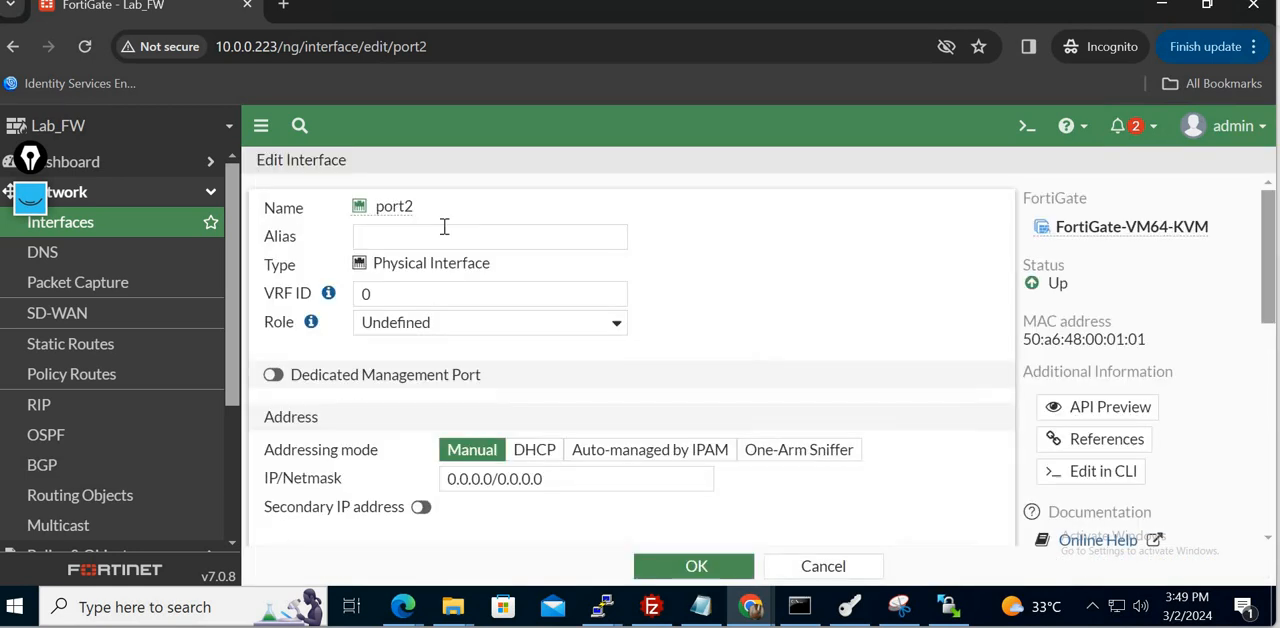
# - Switch to the PDF lab guide and read the Lab 3 instructions for the port 2 alias, role and IP address
pyautogui.click(849, 606)
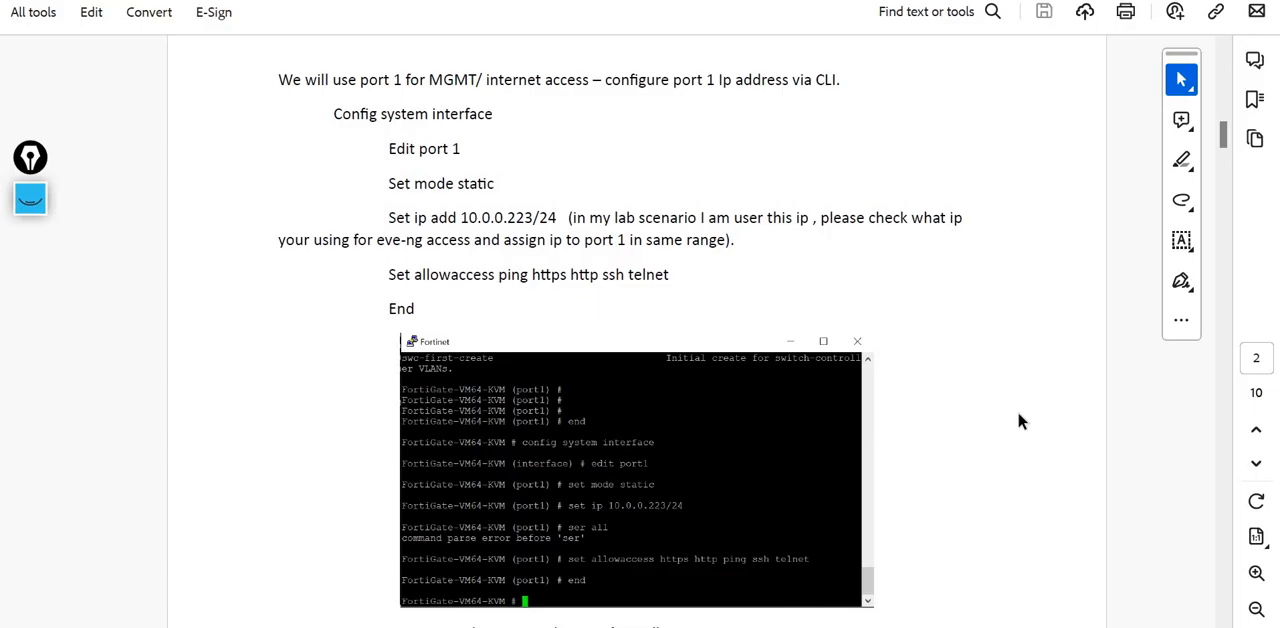
pyautogui.scroll(-5, 1019, 414)
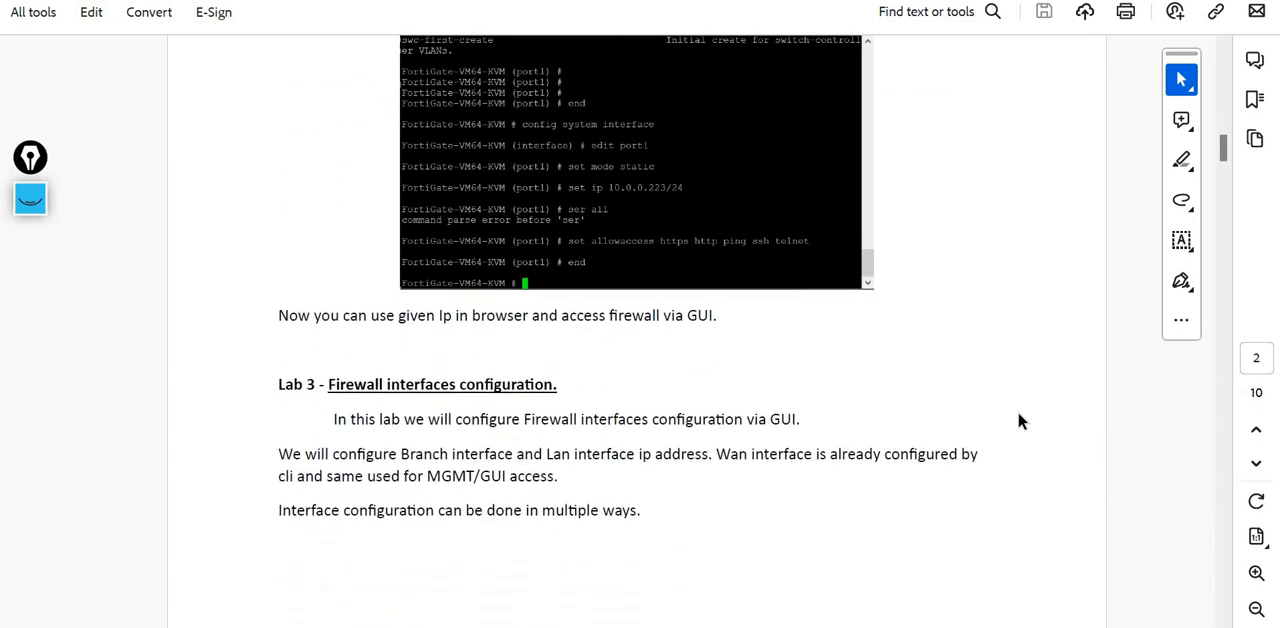
pyautogui.scroll(-3, 1019, 414)
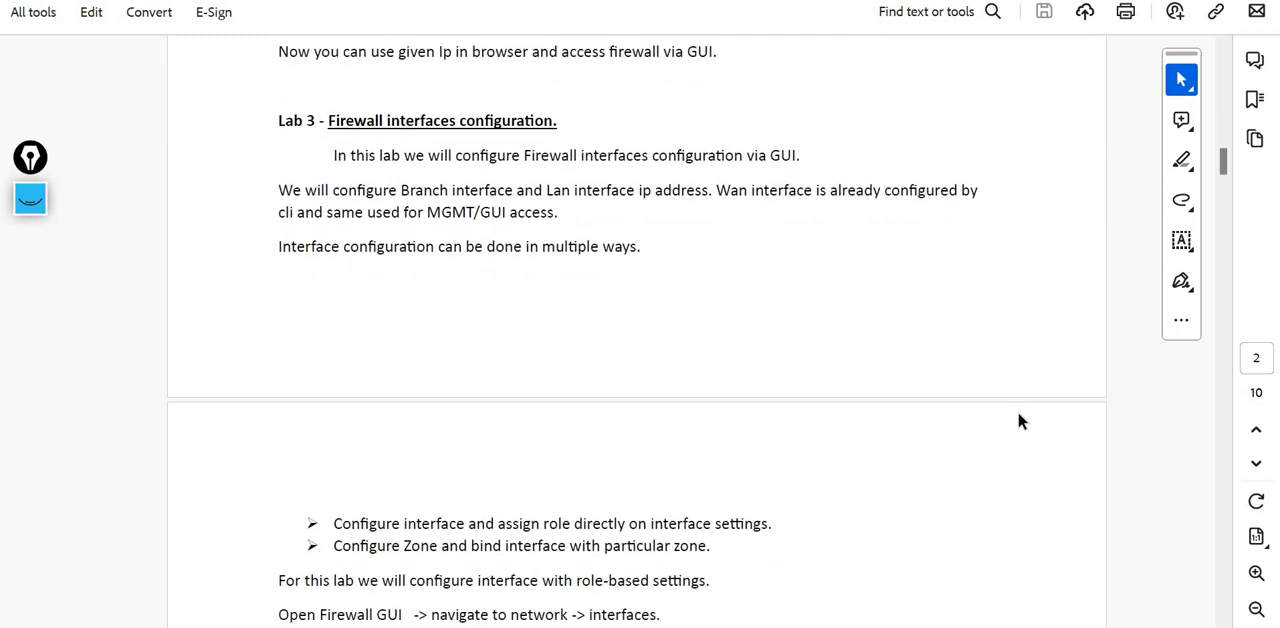
pyautogui.scroll(-2, 1018, 421)
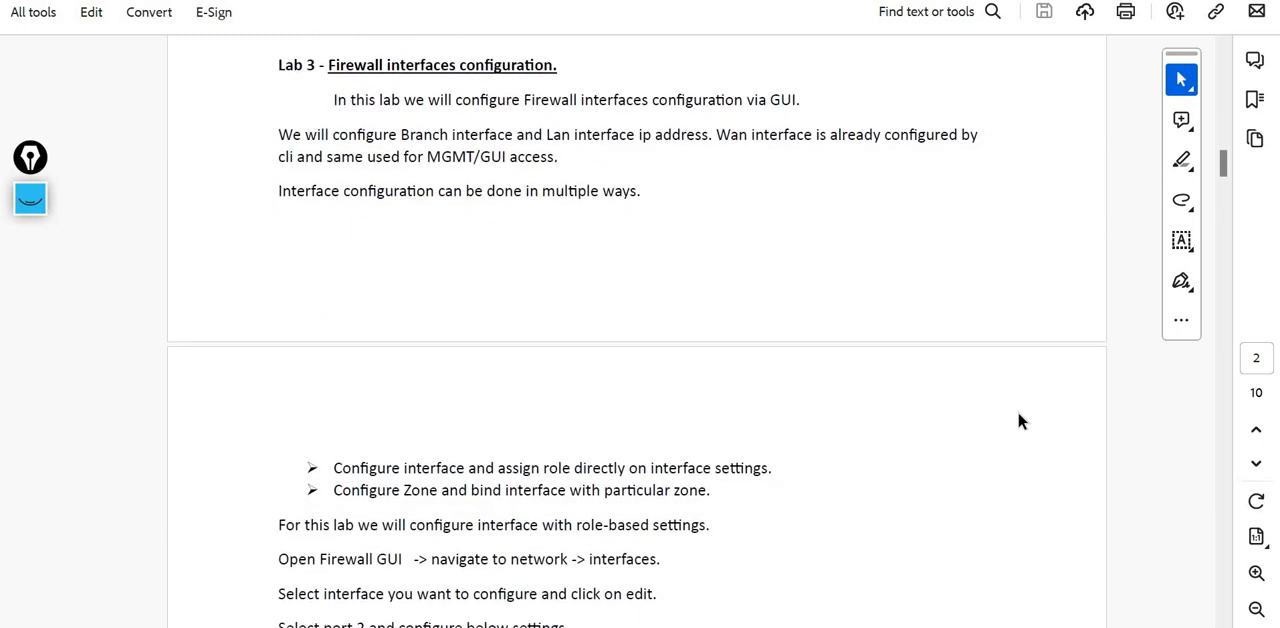
pyautogui.scroll(-4, 1019, 421)
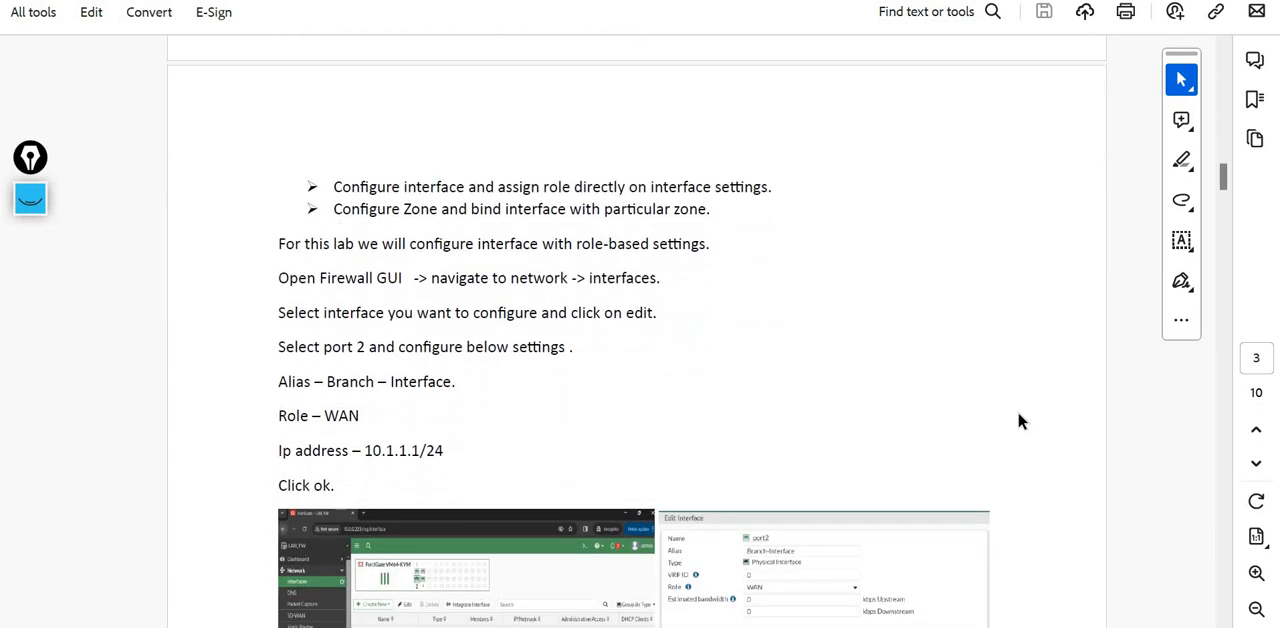
# - Review the port 2 alias, role and IP address values in the lab guide, down to its configuration screenshots
pyautogui.scroll(-2, 1019, 421)
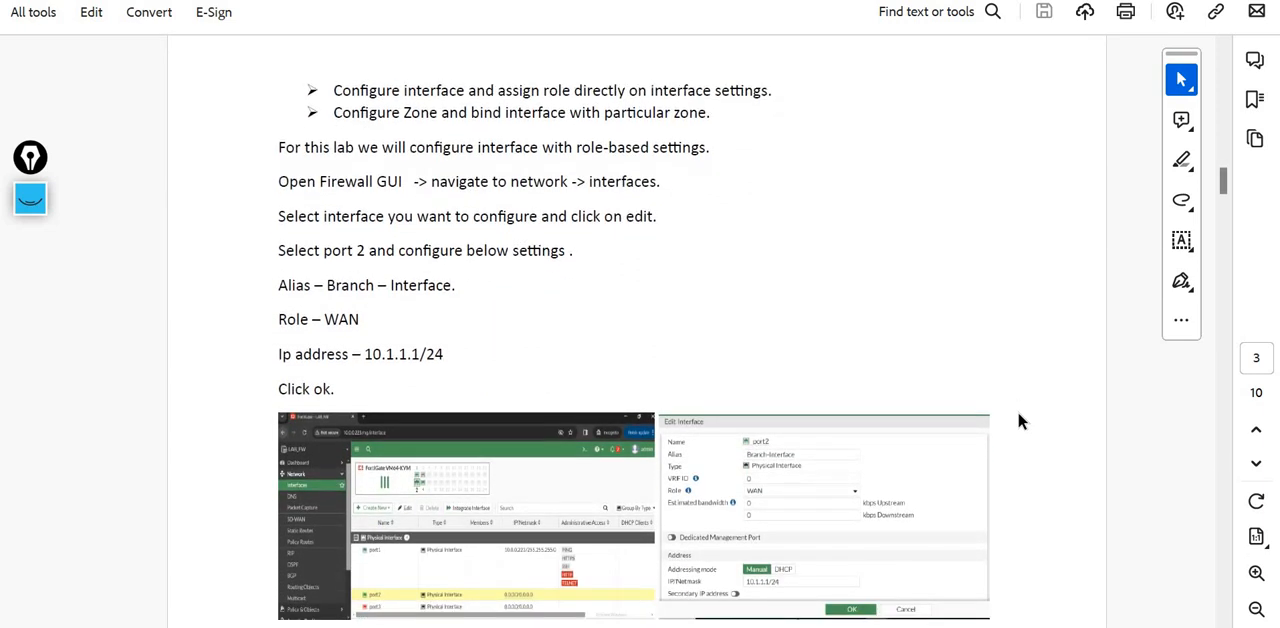
pyautogui.scroll(-1, 1017, 411)
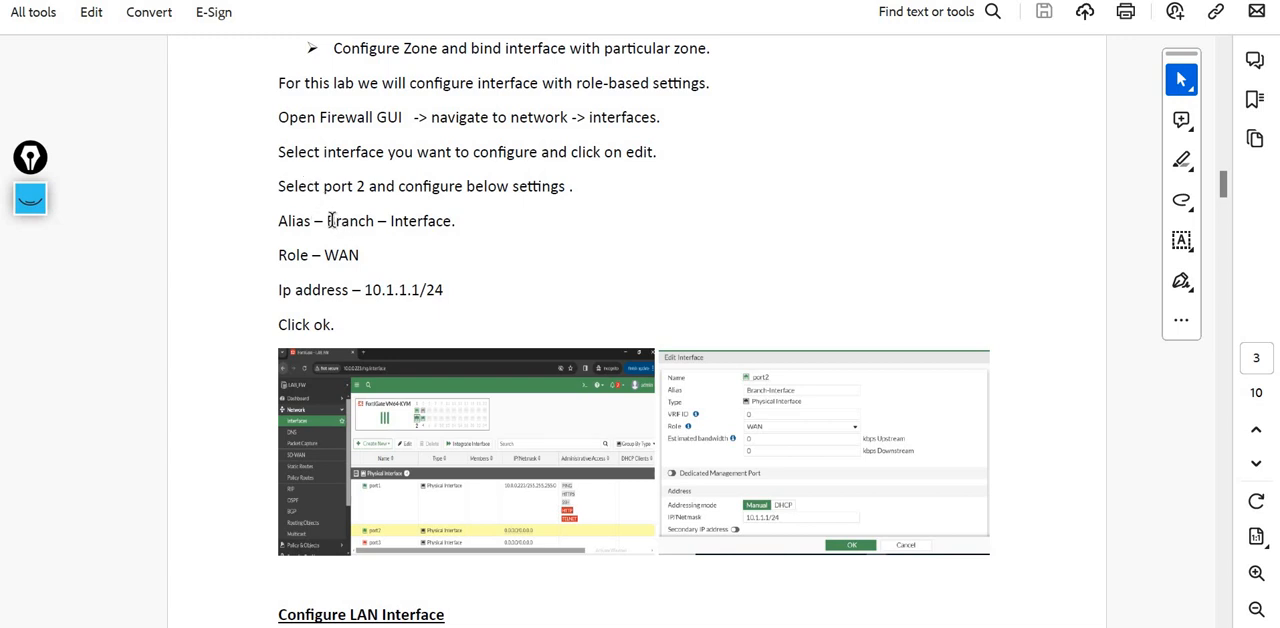
pyautogui.moveTo(343, 221); pyautogui.dragTo(483, 266)
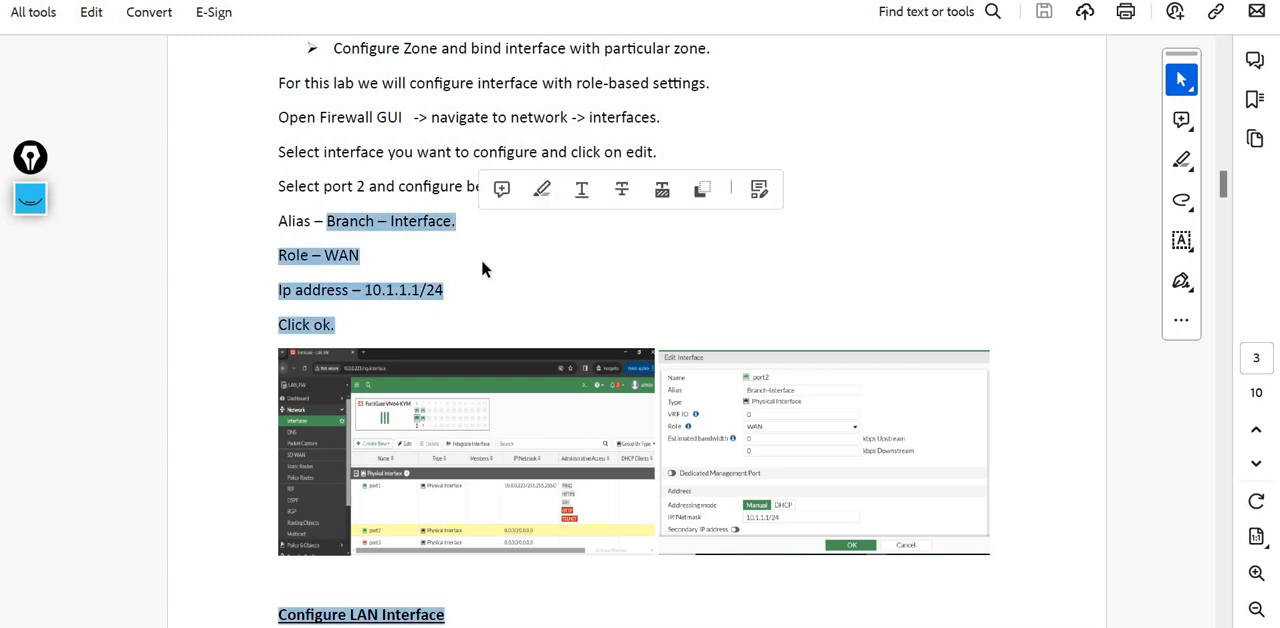
pyautogui.click(356, 263)
# - Return to the FortiGate window and give port2 the alias Branch_interface and the role WAN
pyautogui.hotkey('alt', 'Tab')
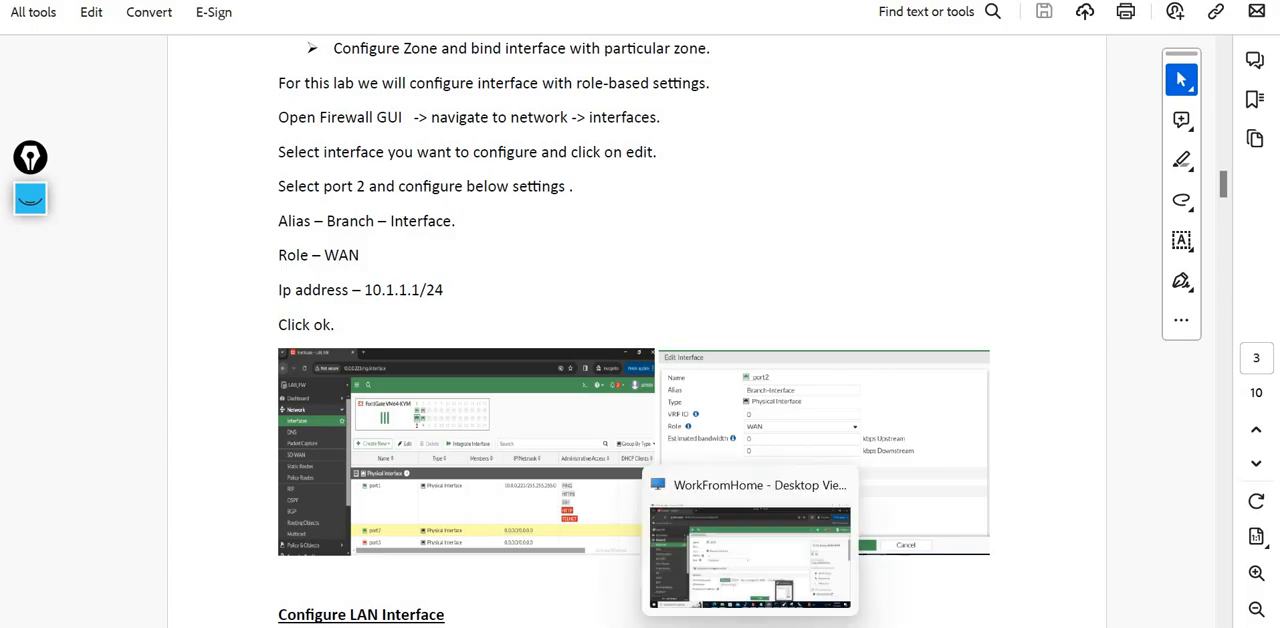
pyautogui.click(407, 244)
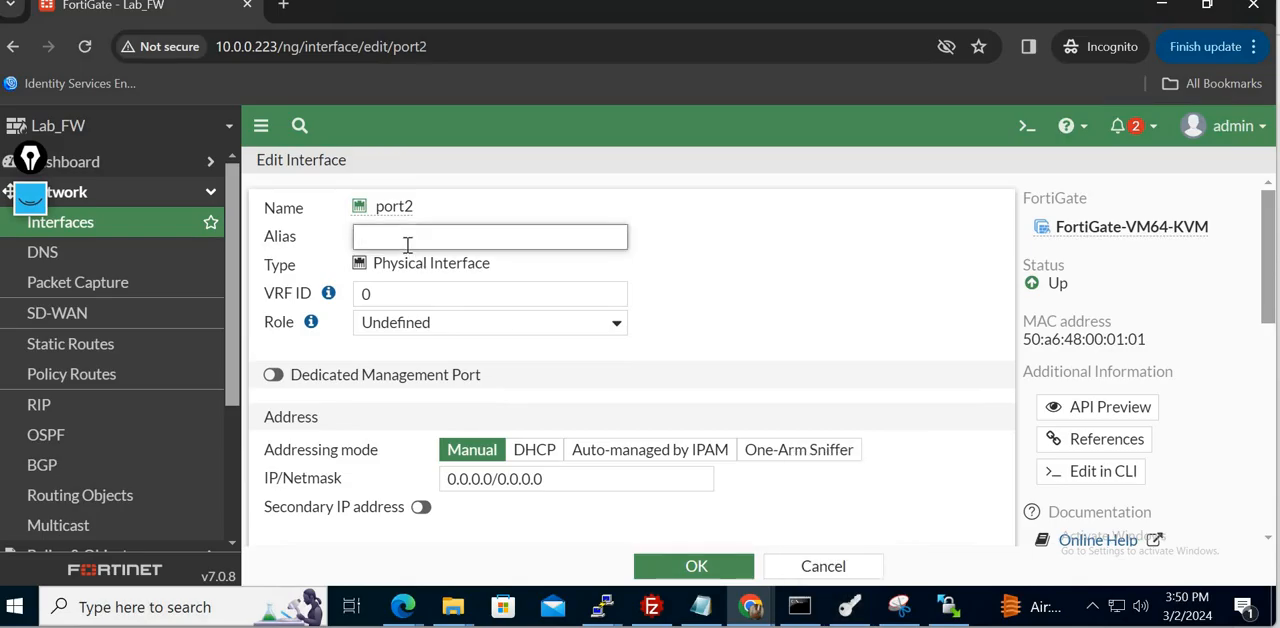
pyautogui.write('Branch_interface')
pyautogui.click(462, 330)
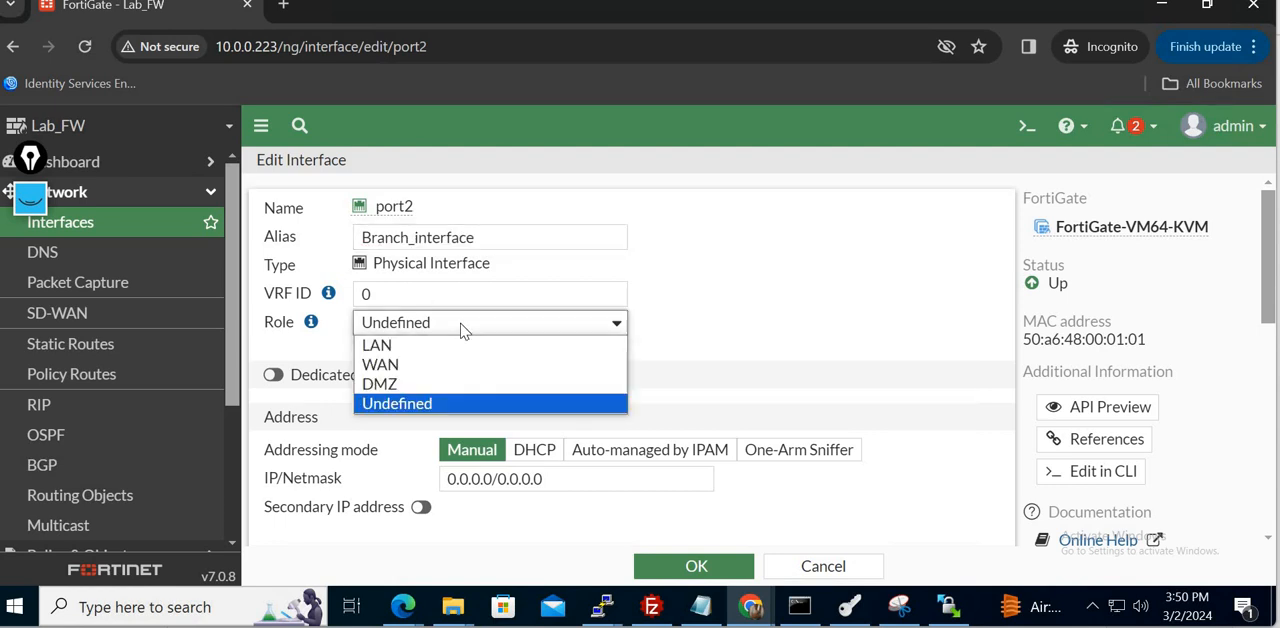
pyautogui.click(400, 366)
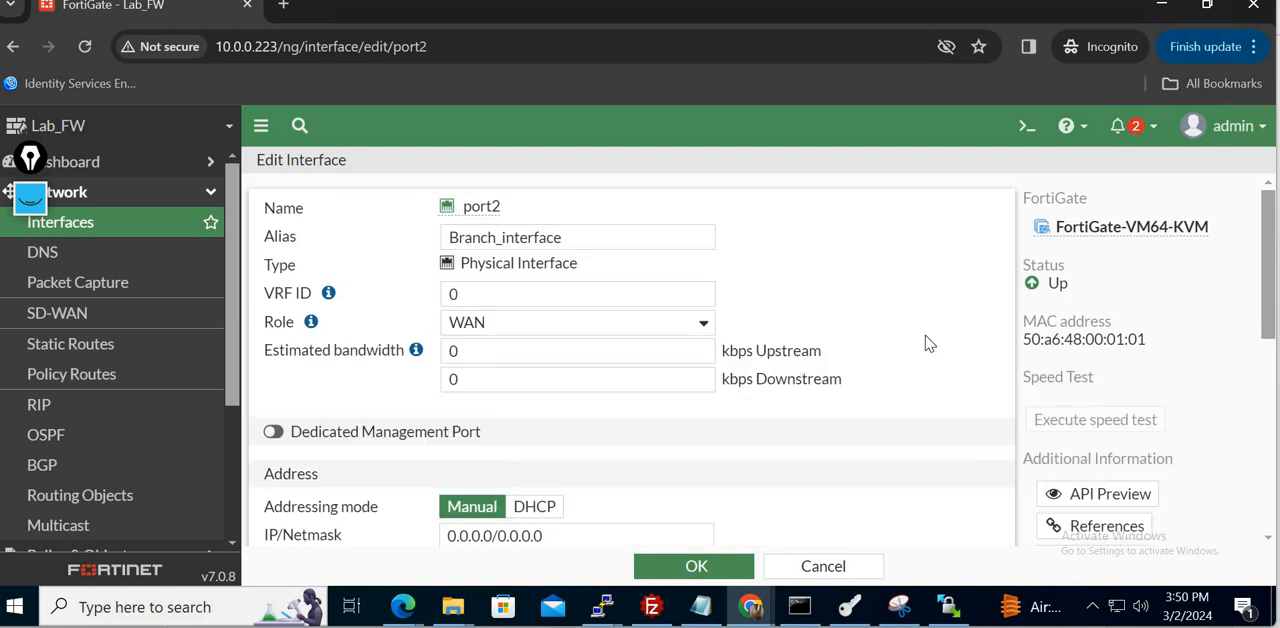
# - Check port2's planned address in the PNETLab topology and set its manual IP/Netmask to 10.1.1.1/24 in FortiGate
pyautogui.scroll(-2, 928, 343)
pyautogui.scroll(-2, 928, 343)
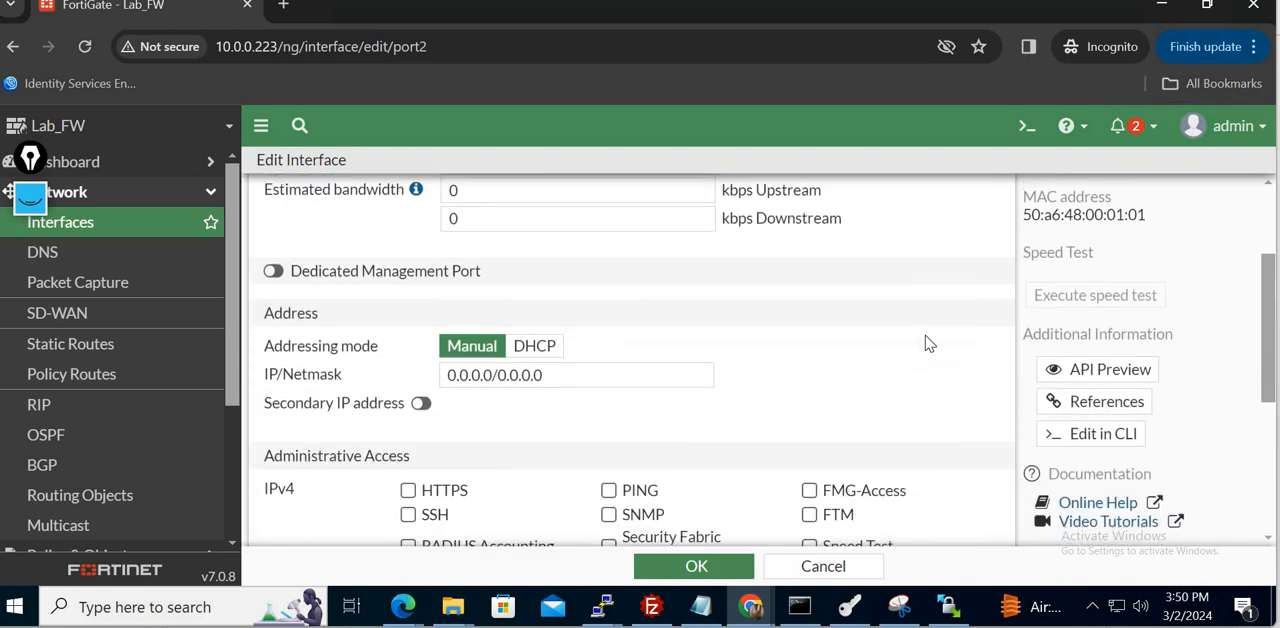
pyautogui.tripleClick(580, 375)
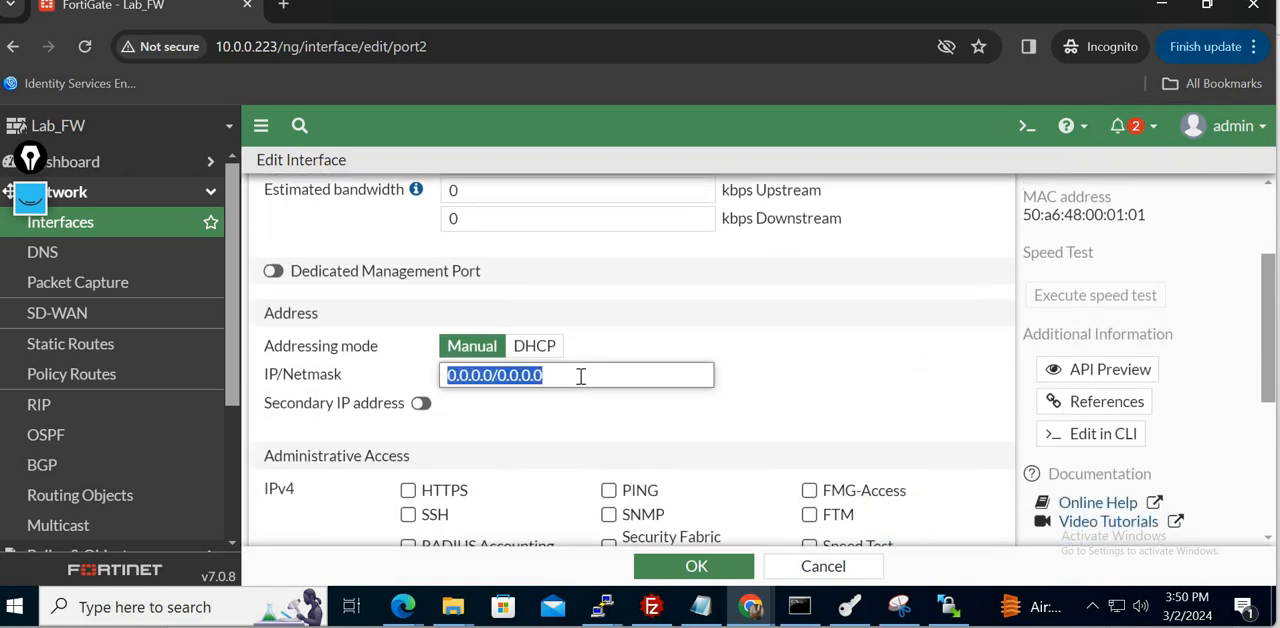
pyautogui.write('10.')
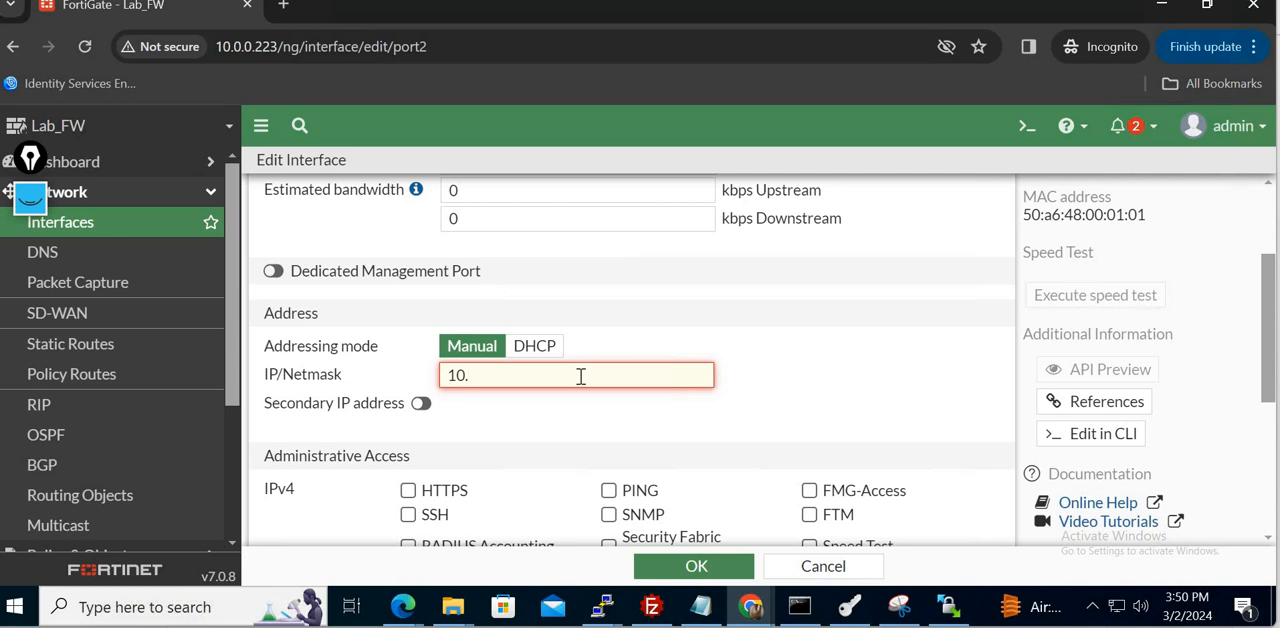
pyautogui.press('BackSpace')
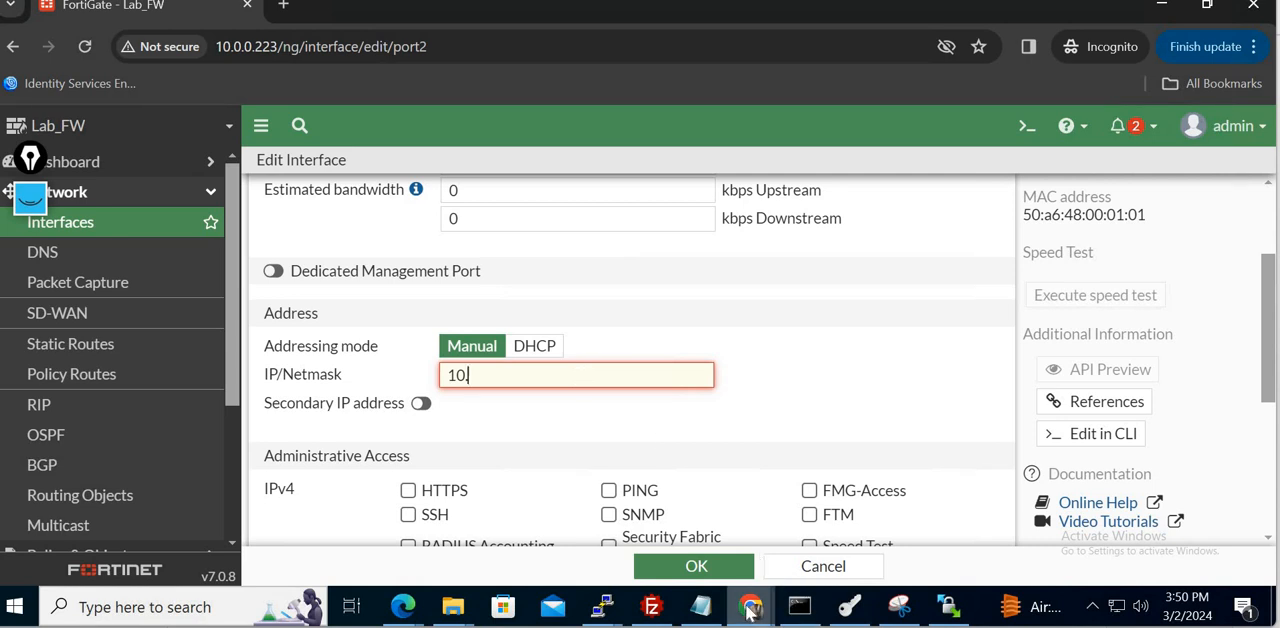
pyautogui.moveTo(751, 607)
pyautogui.click(640, 548)
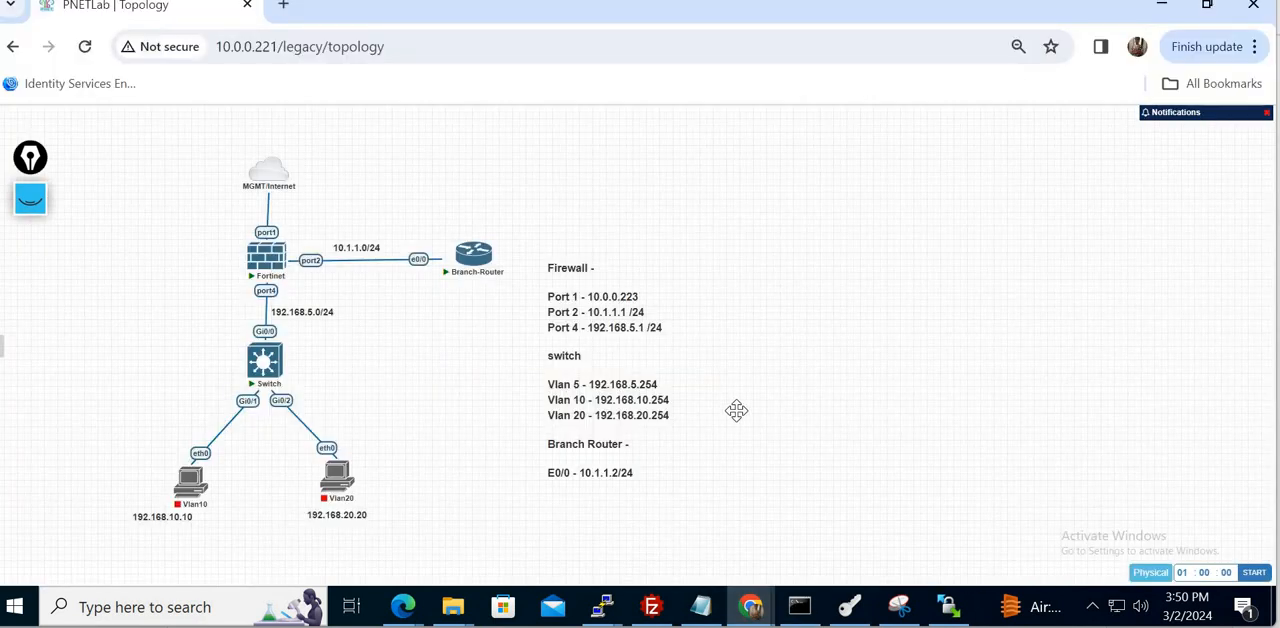
pyautogui.moveTo(756, 603)
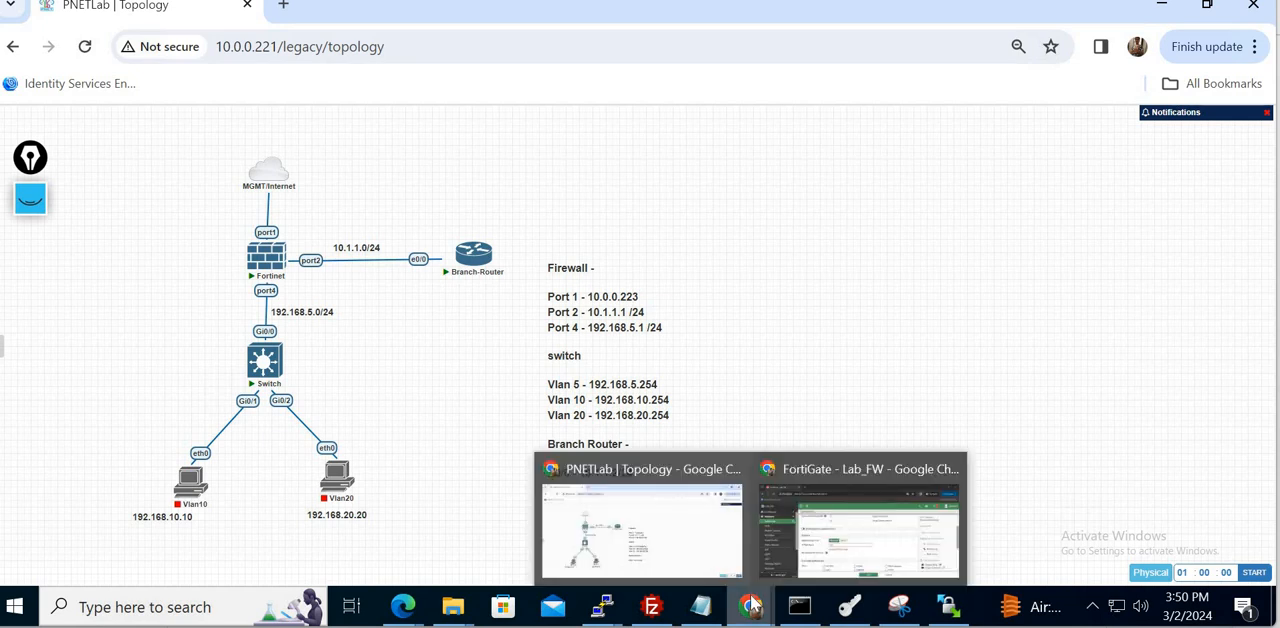
pyautogui.click(836, 517)
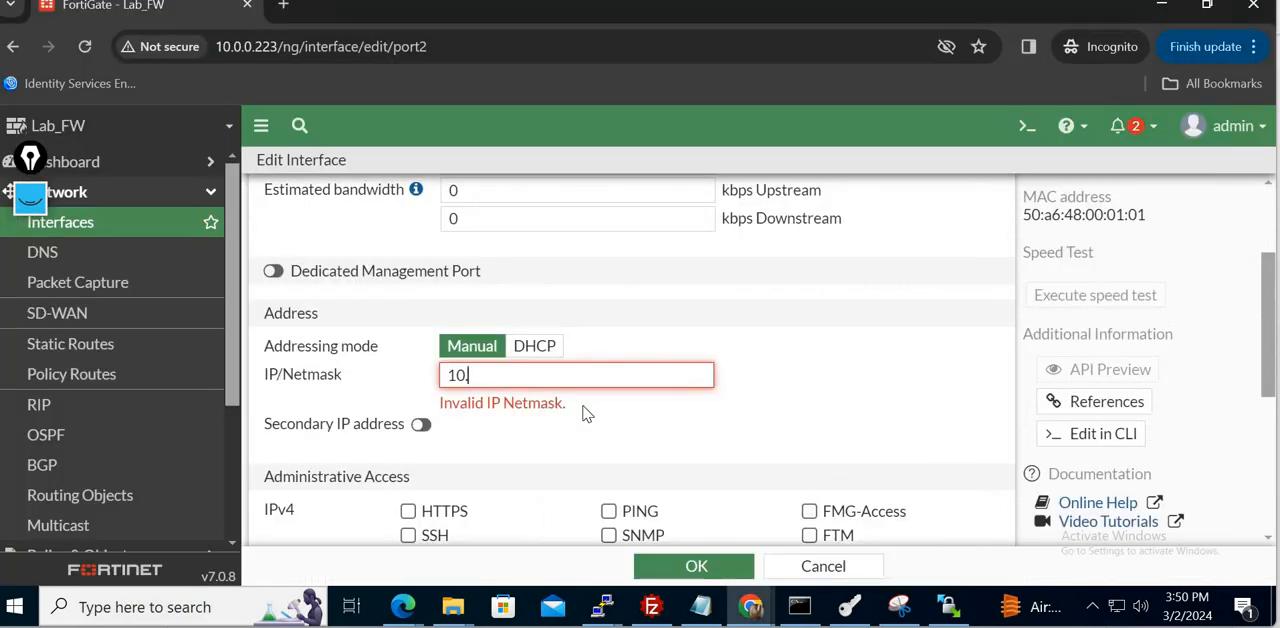
pyautogui.write('1.1.1/24')
pyautogui.click(870, 398)
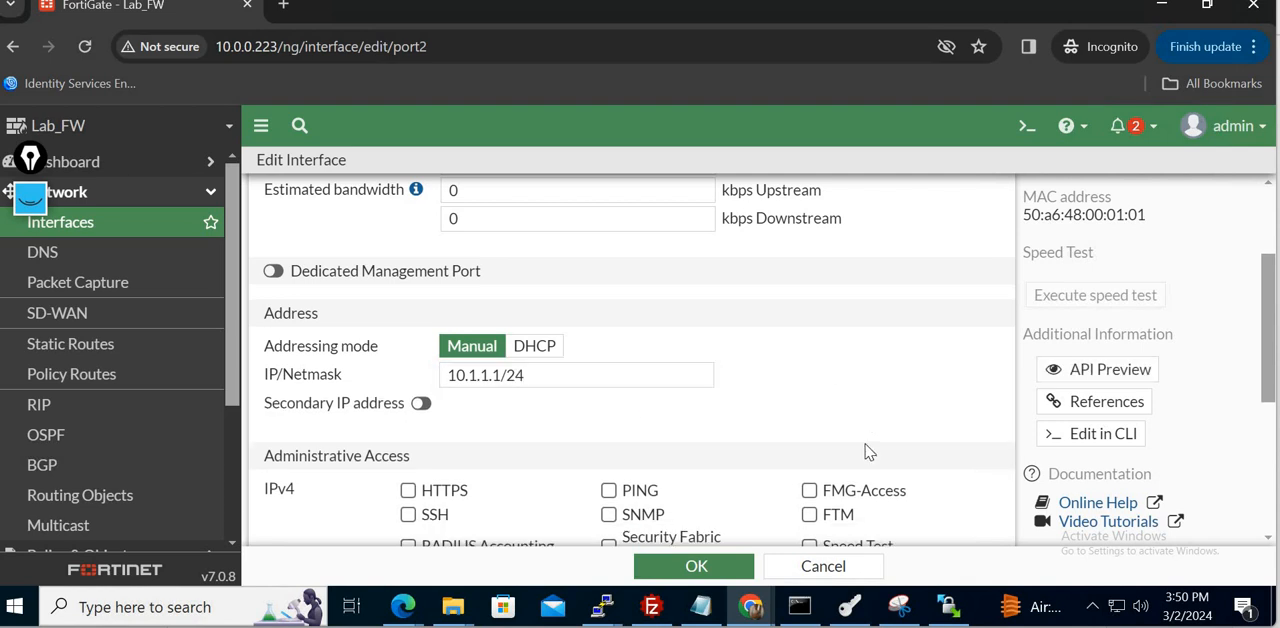
# - Allow PING as IPv4 administrative access on port2 and save the interface settings
pyautogui.scroll(-2, 868, 452)
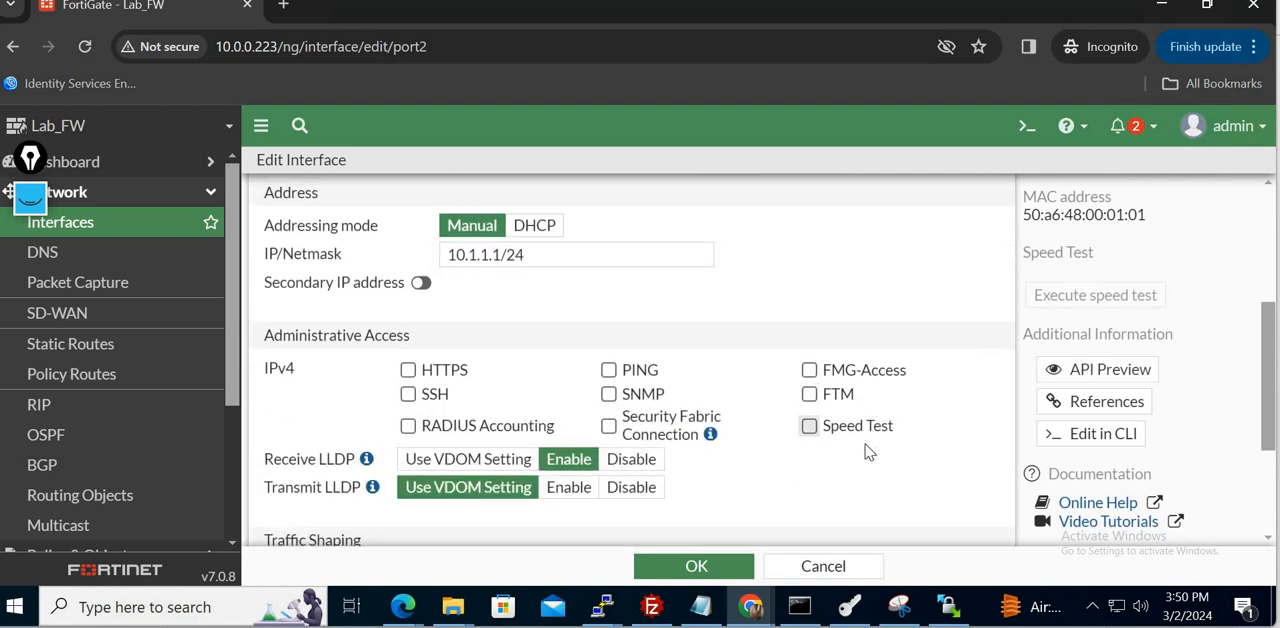
pyautogui.scroll(-1, 868, 452)
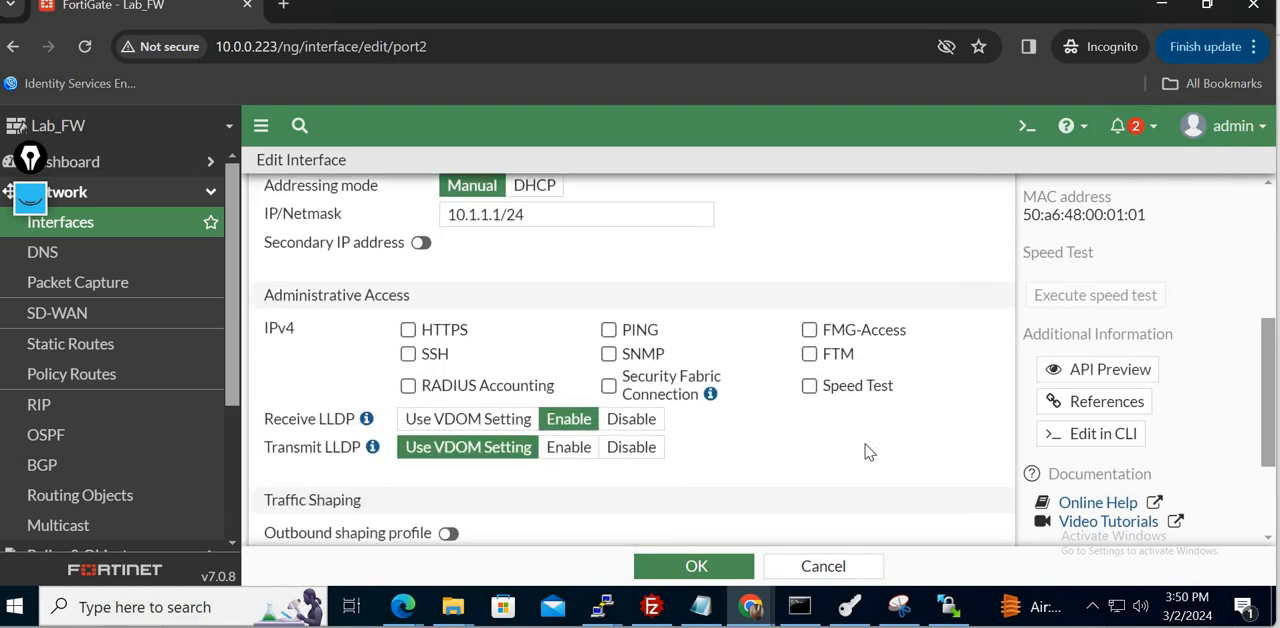
pyautogui.click(612, 334)
pyautogui.scroll(-4, 968, 488)
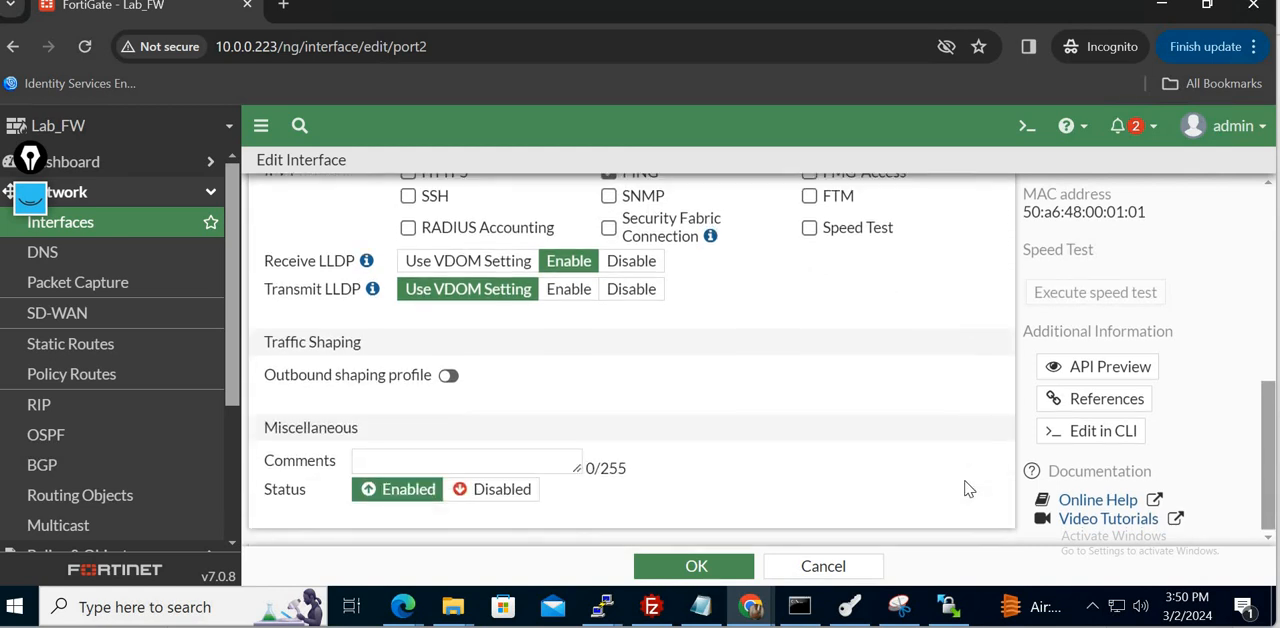
pyautogui.click(409, 461)
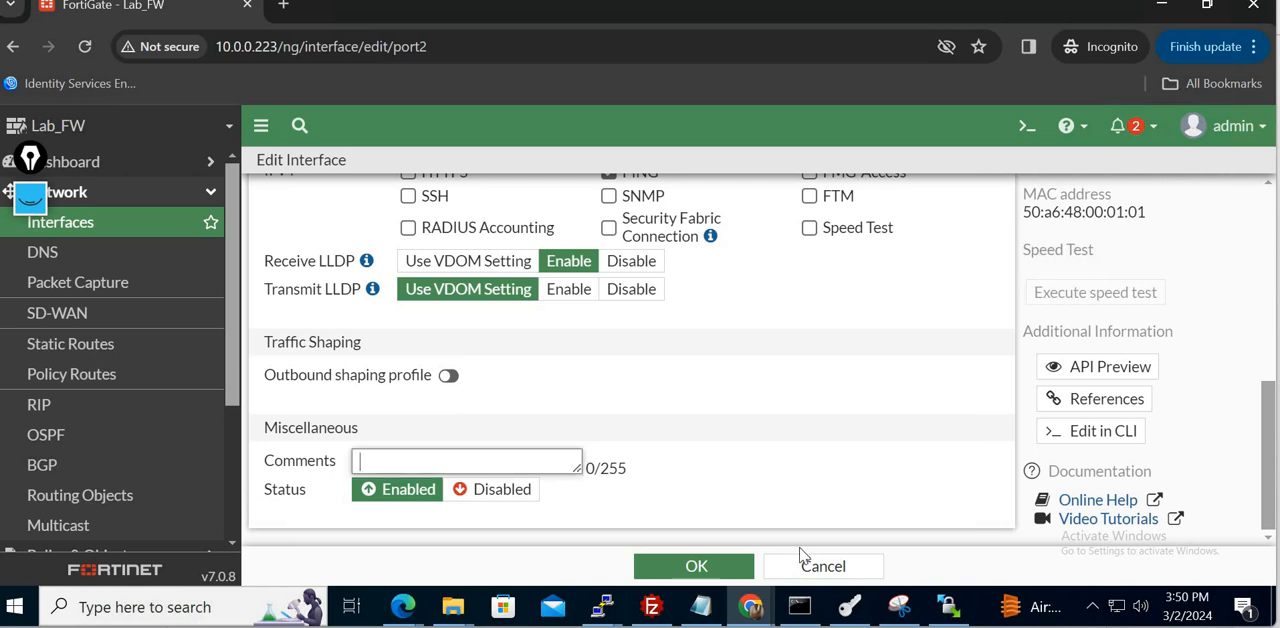
pyautogui.click(682, 567)
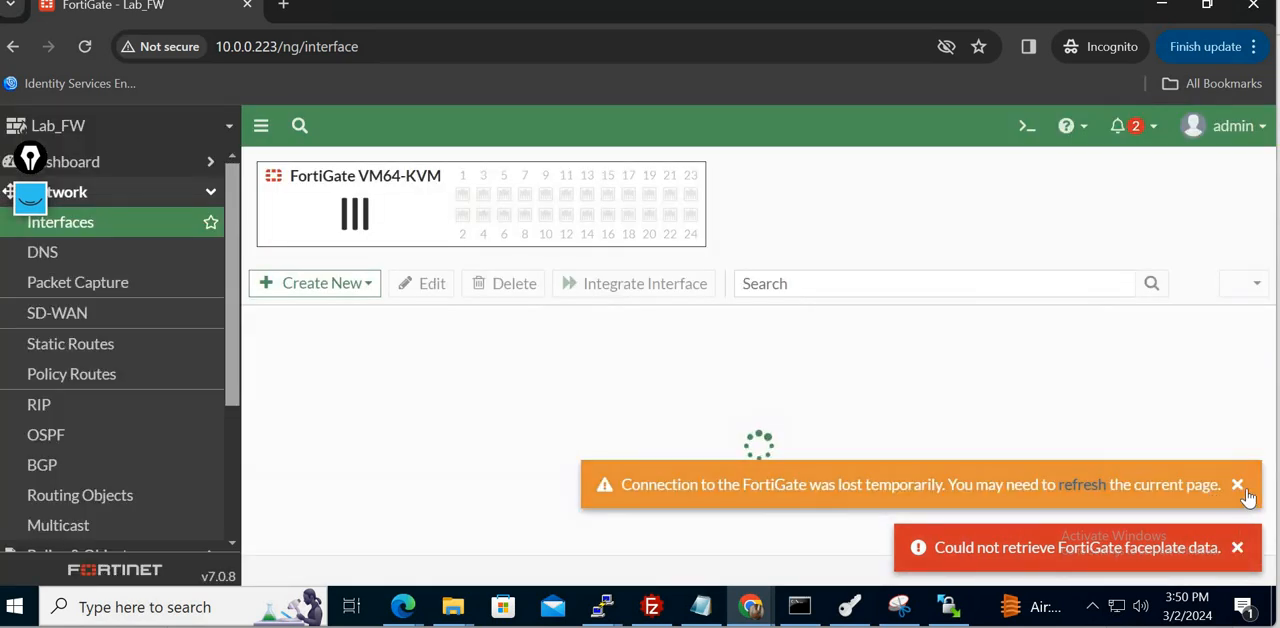
# - Dismiss the connection and faceplate notifications and reload the interfaces page
pyautogui.click(1237, 485)
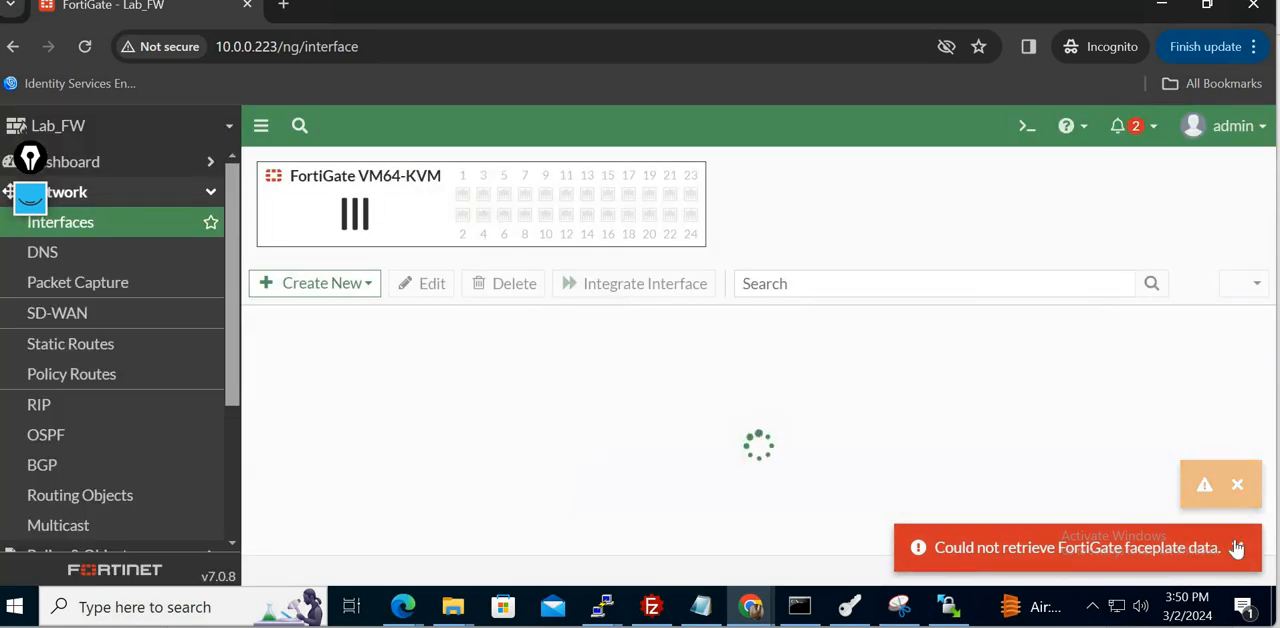
pyautogui.click(1237, 548)
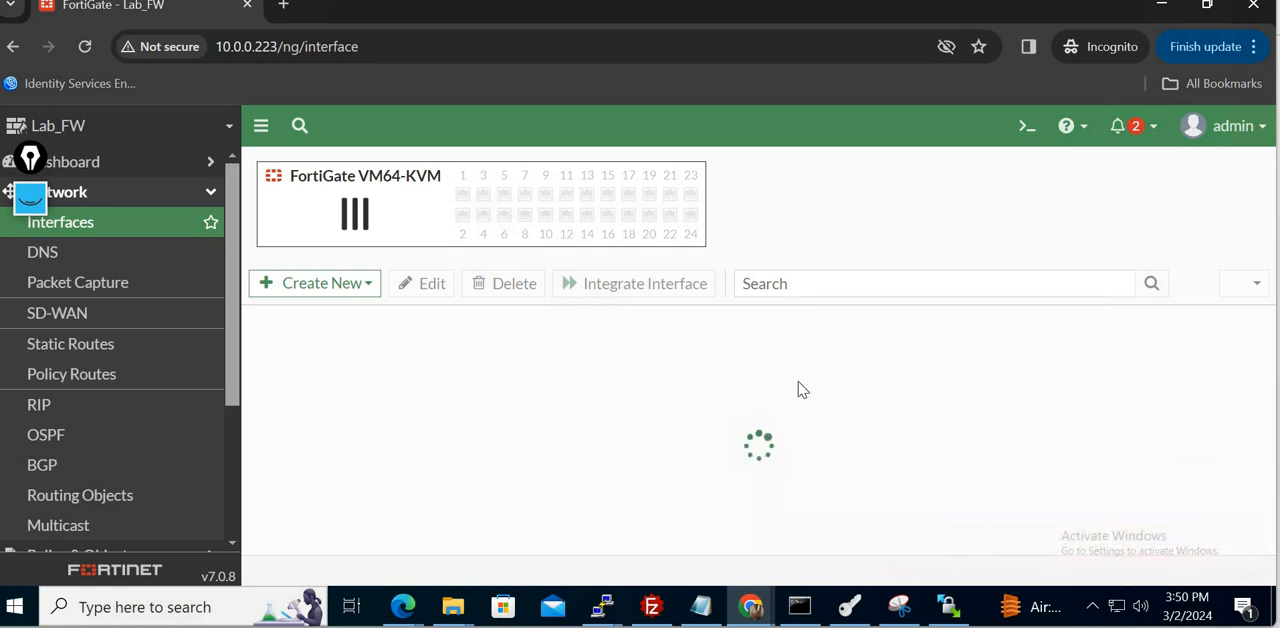
pyautogui.click(86, 46)
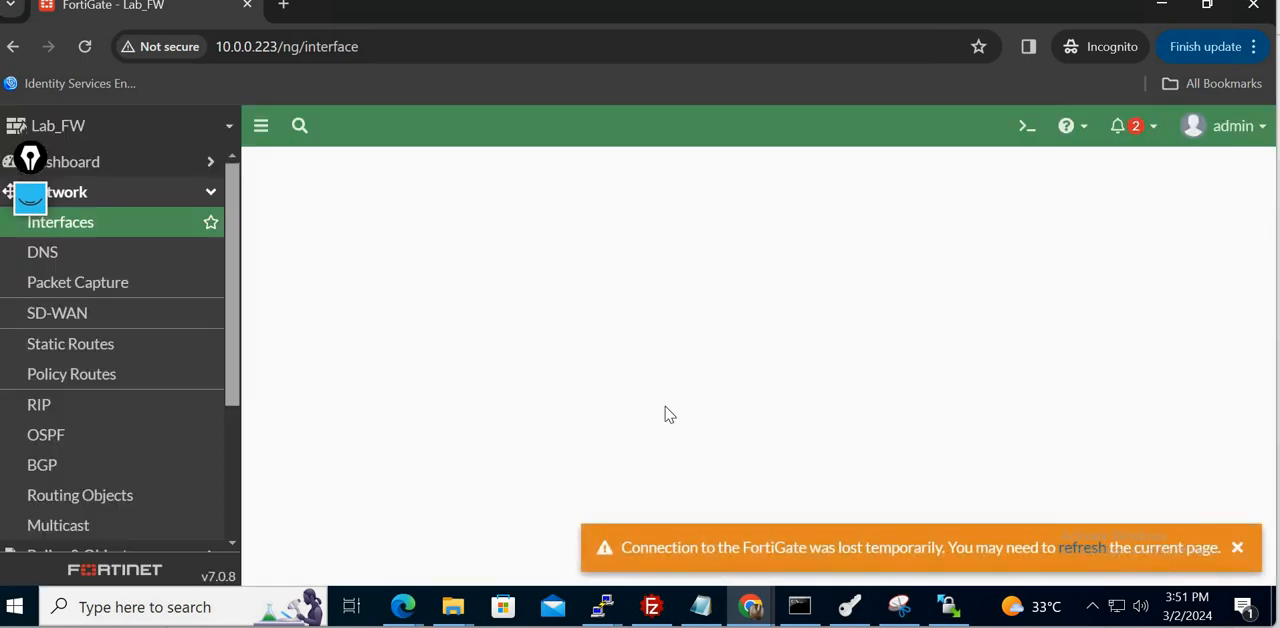
pyautogui.click(1085, 546)
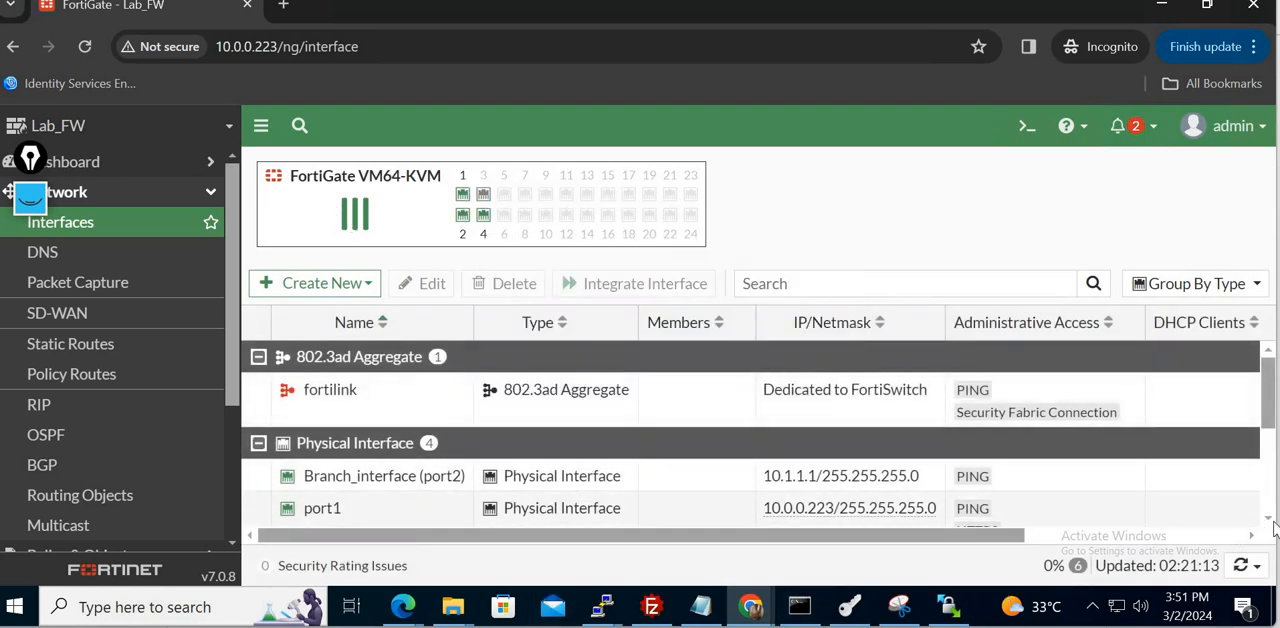
# - Try to open port4 from the physical interfaces list for editing and return to the list
pyautogui.scroll(-3, 1273, 528)
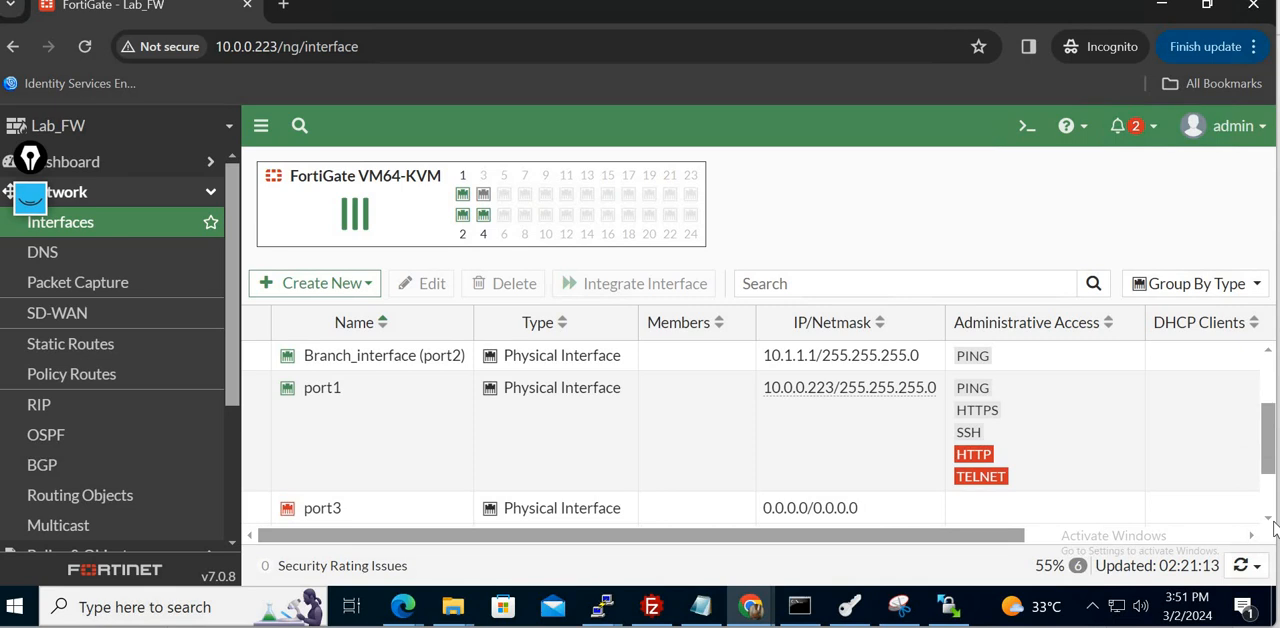
pyautogui.scroll(-1, 1273, 528)
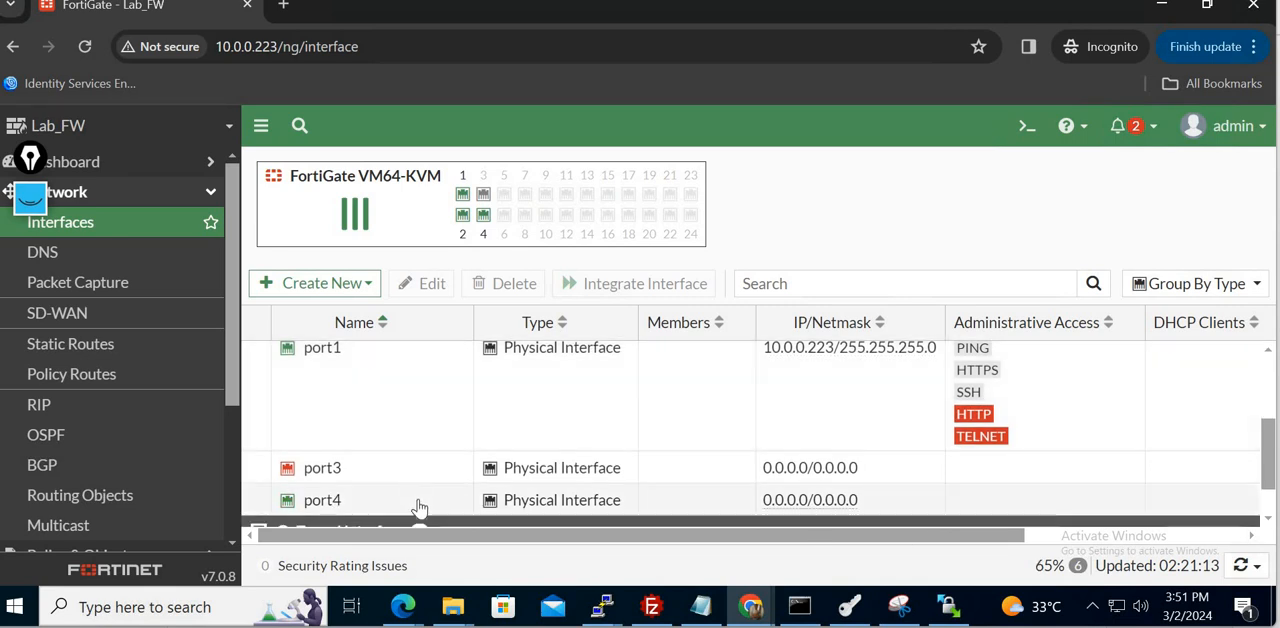
pyautogui.click(420, 500)
pyautogui.click(420, 283)
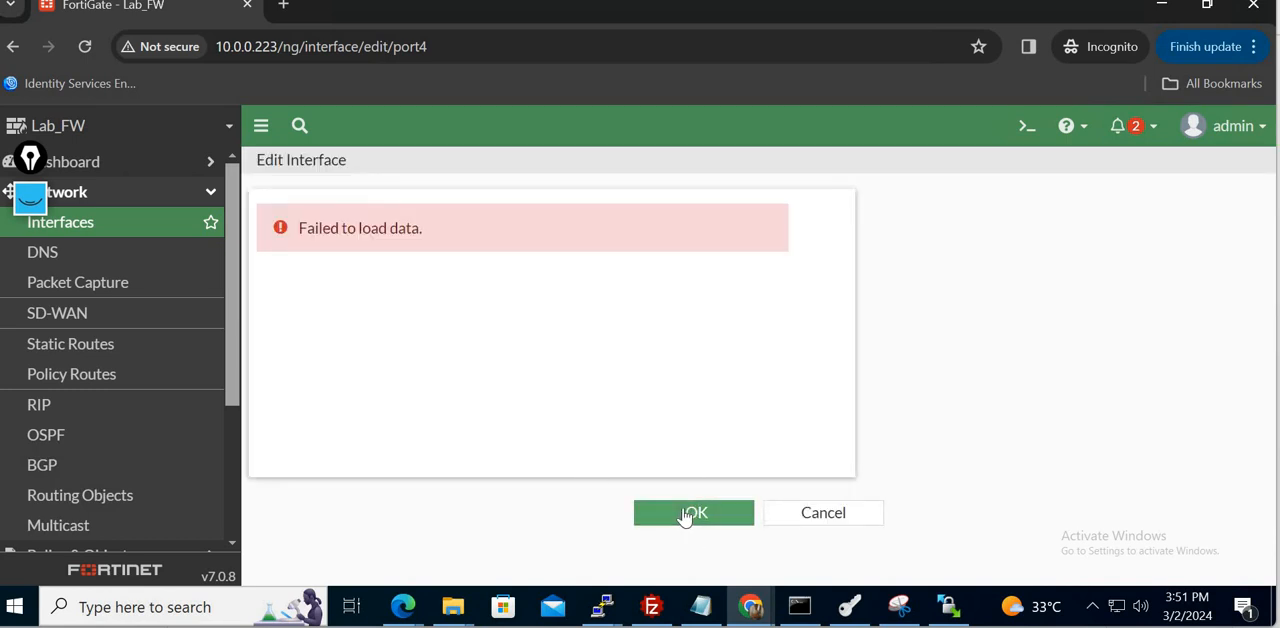
pyautogui.click(849, 513)
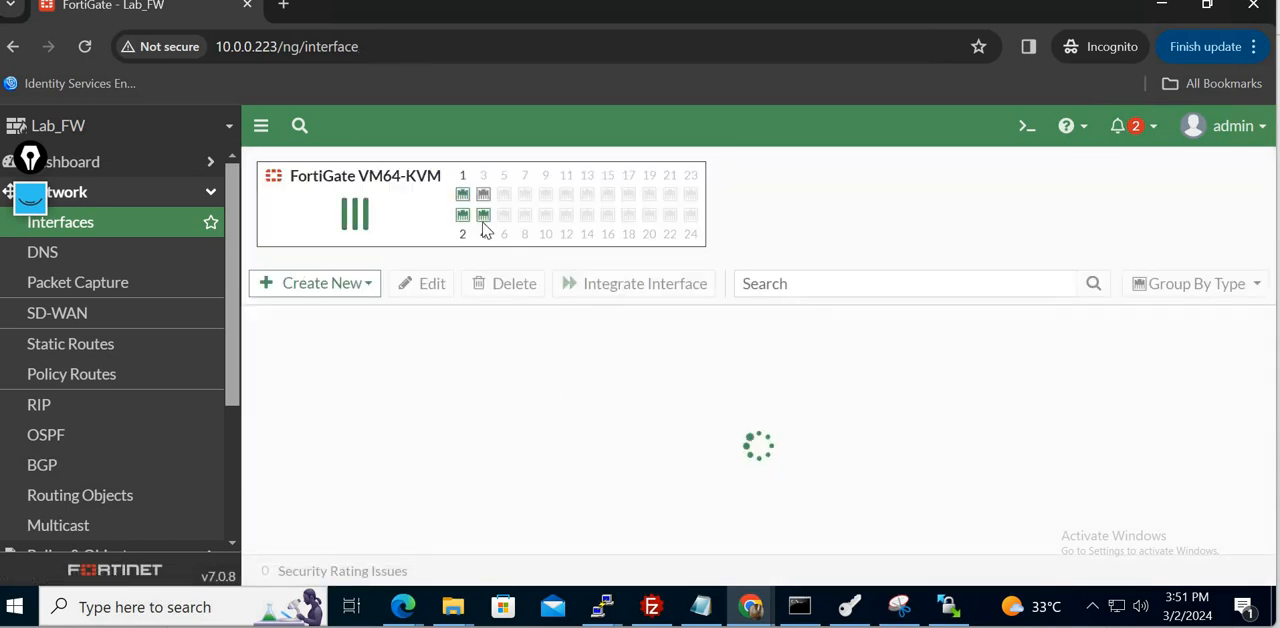
# - Open port4 from the physical interfaces list for editing and switch to the EVE-LAB_Setup_day3.pdf lab guide
pyautogui.moveTo(483, 228)
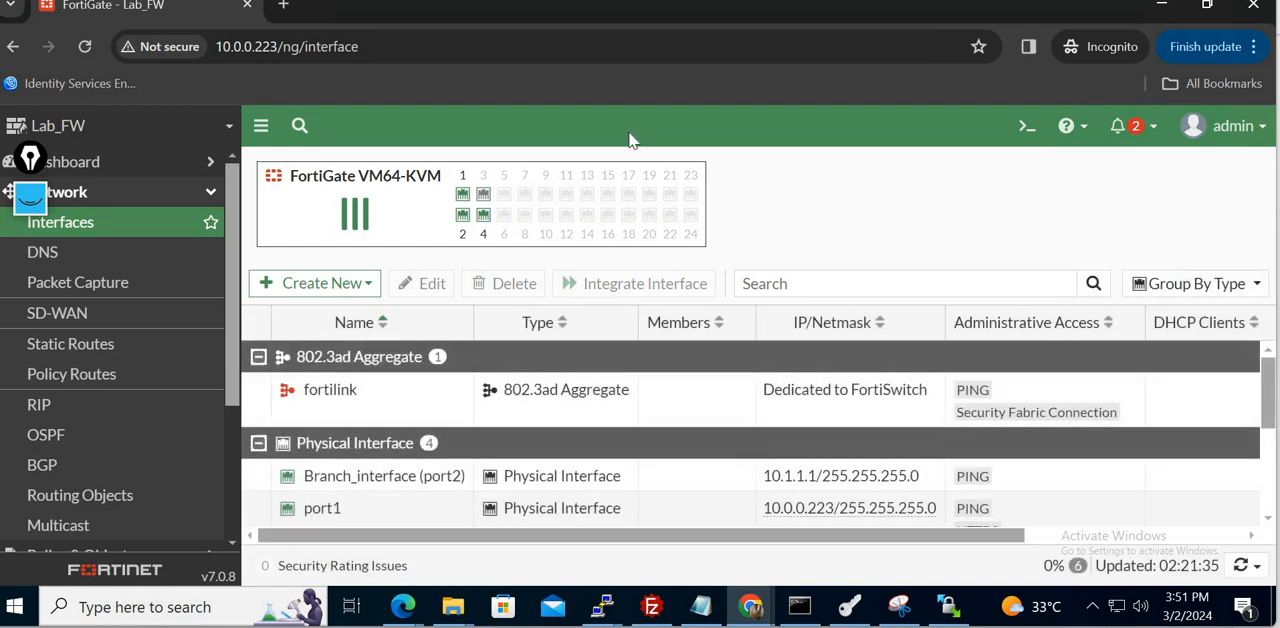
pyautogui.scroll(-2, 1268, 420)
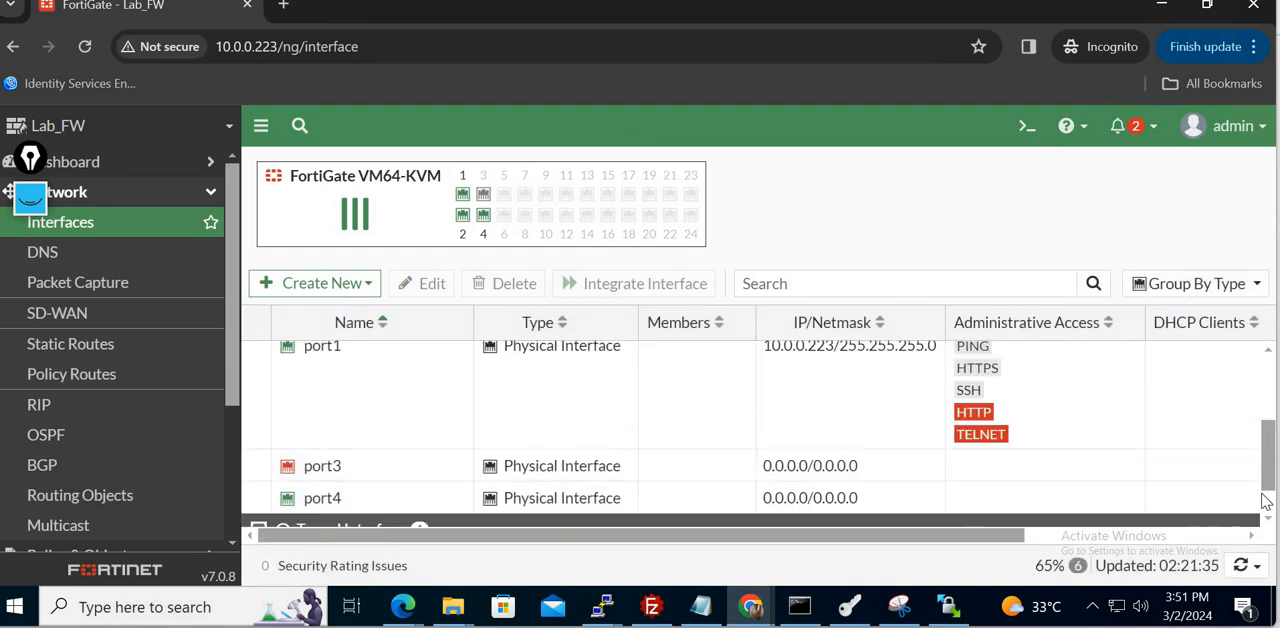
pyautogui.click(711, 496)
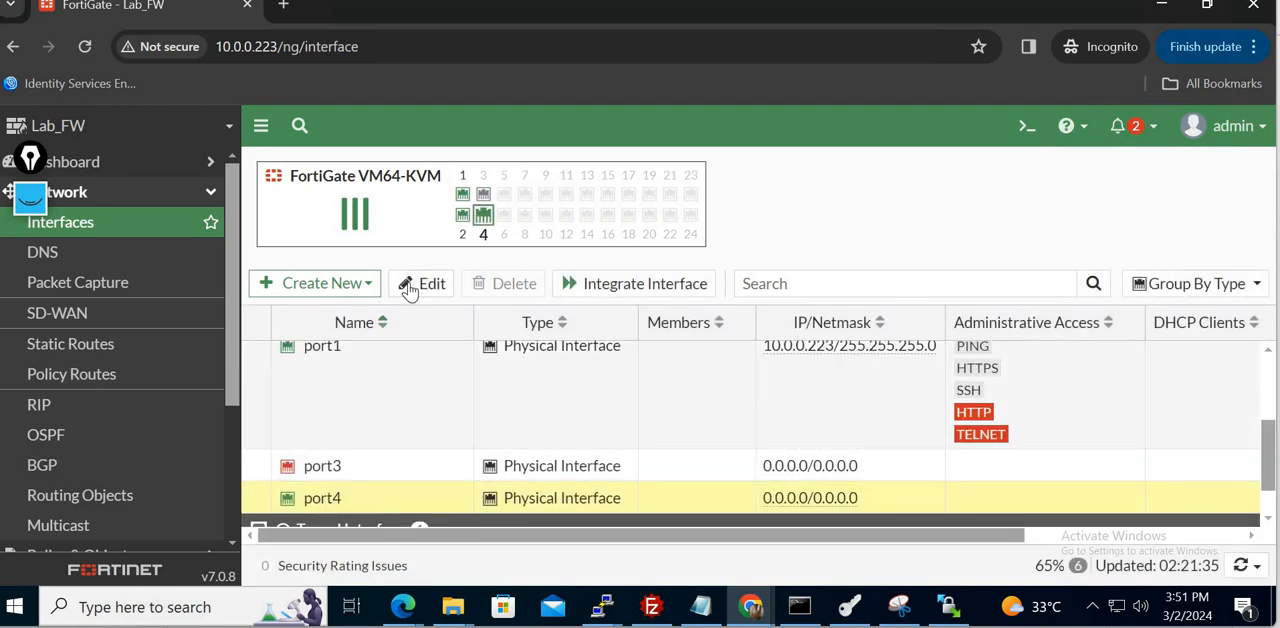
pyautogui.click(420, 285)
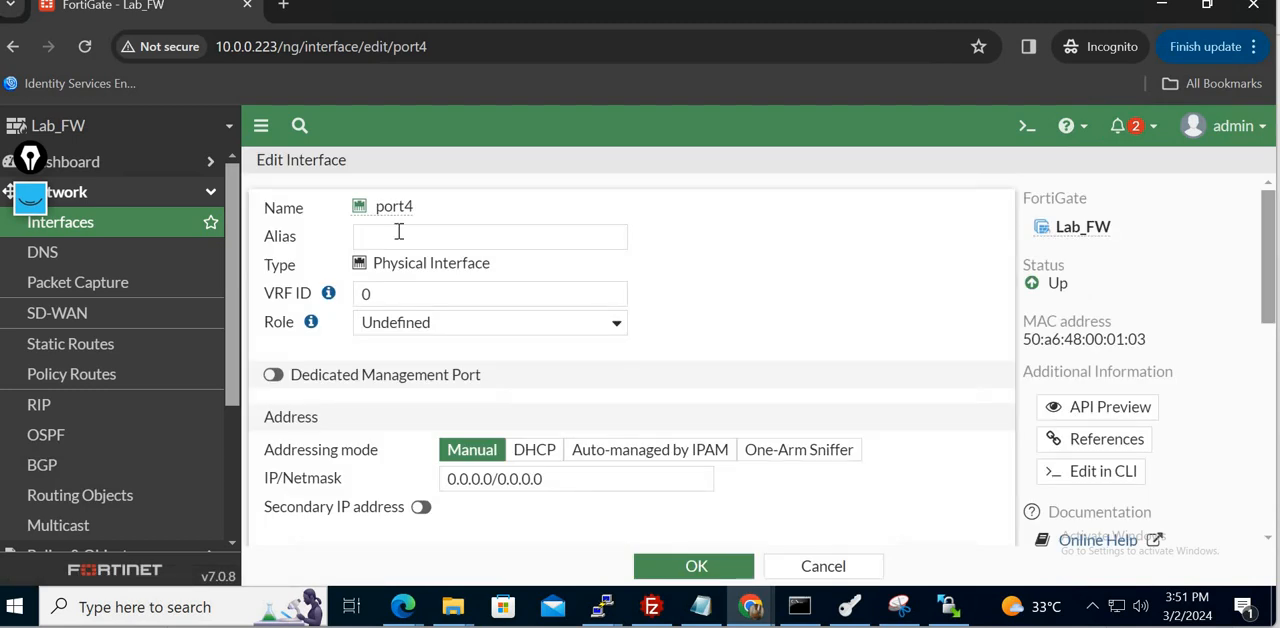
pyautogui.click(397, 232)
pyautogui.moveTo(883, 626)
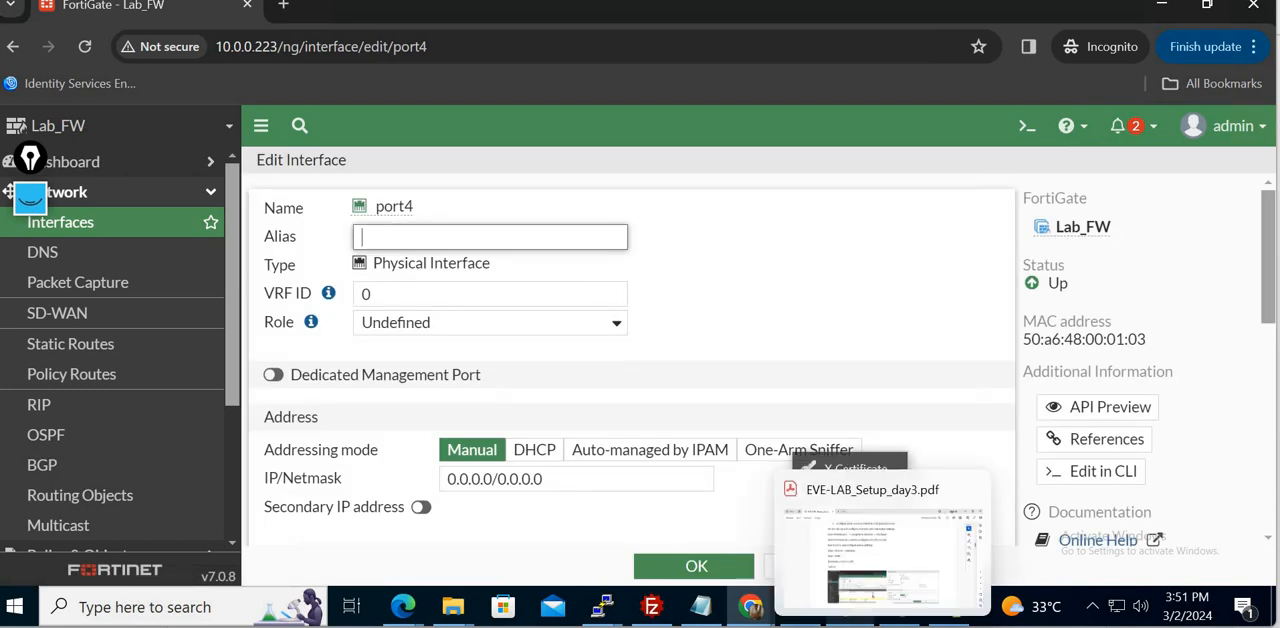
pyautogui.click(885, 555)
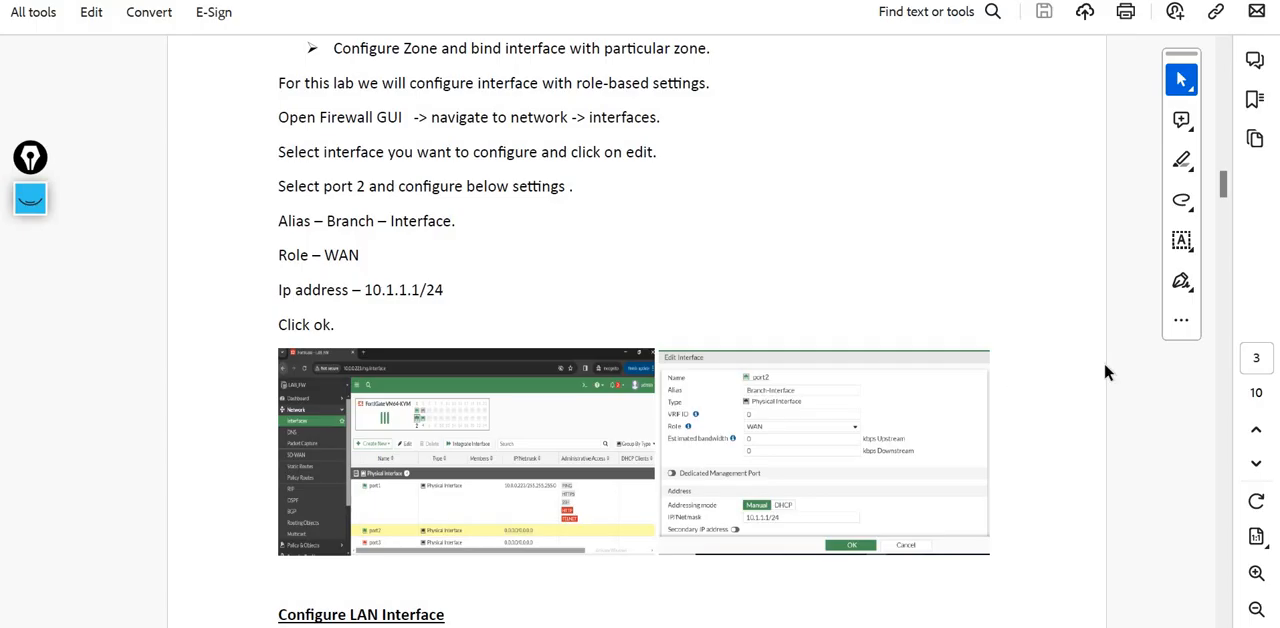
# - Check the LAN interface settings in the lab guide and give port4 the alias Lan_interface and the role LAN
pyautogui.scroll(-5, 1105, 366)
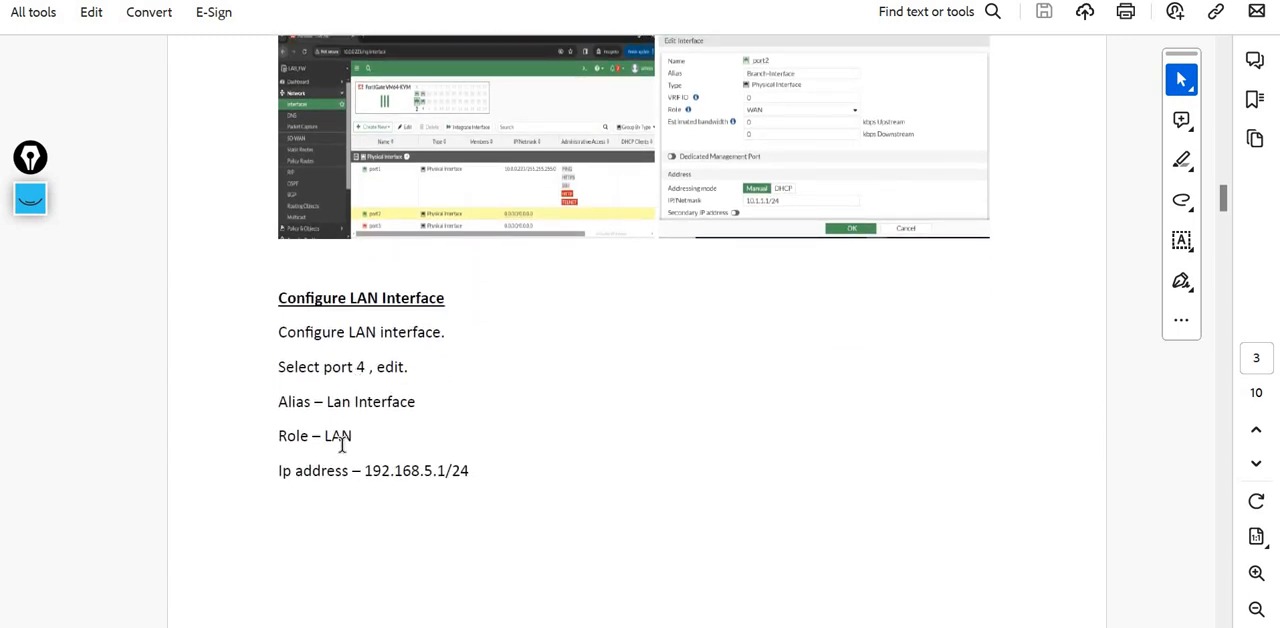
pyautogui.click(851, 626)
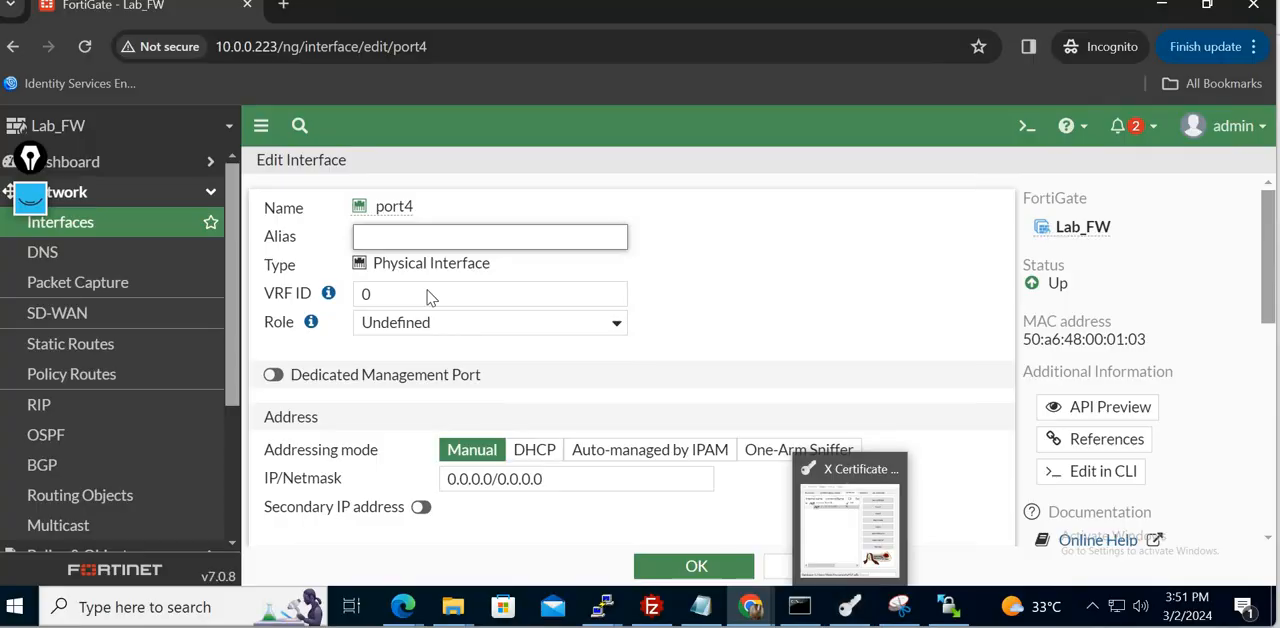
pyautogui.click(385, 238)
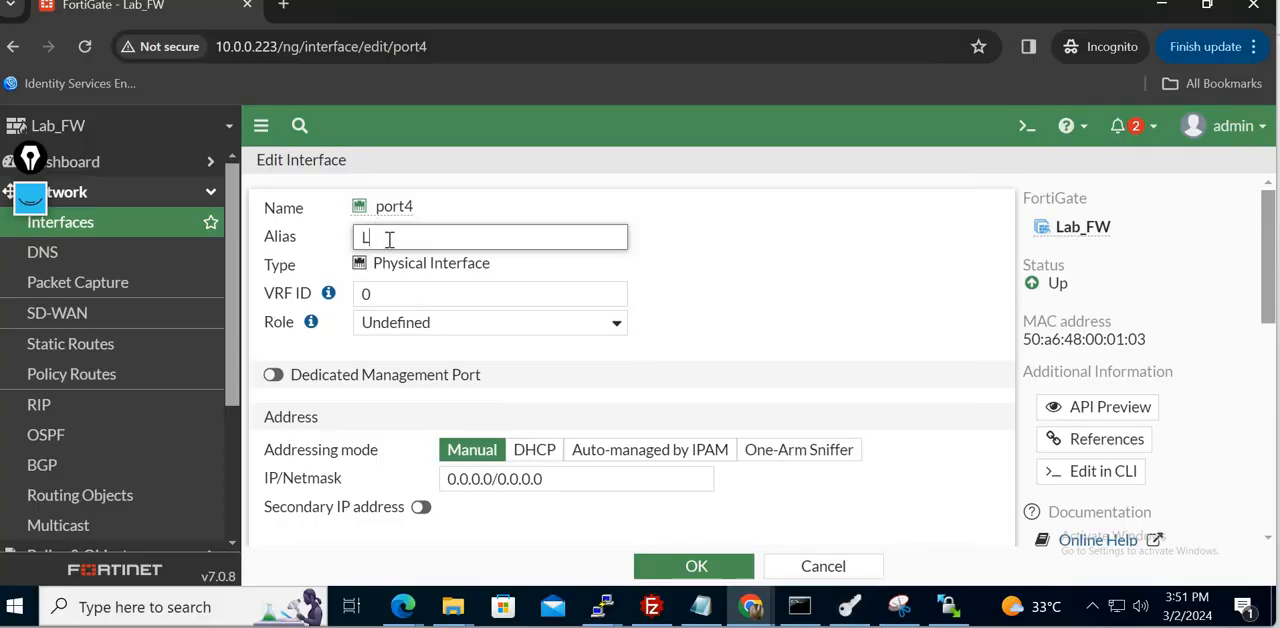
pyautogui.write('Lan_Interfa')
pyautogui.click(505, 325)
pyautogui.click(422, 348)
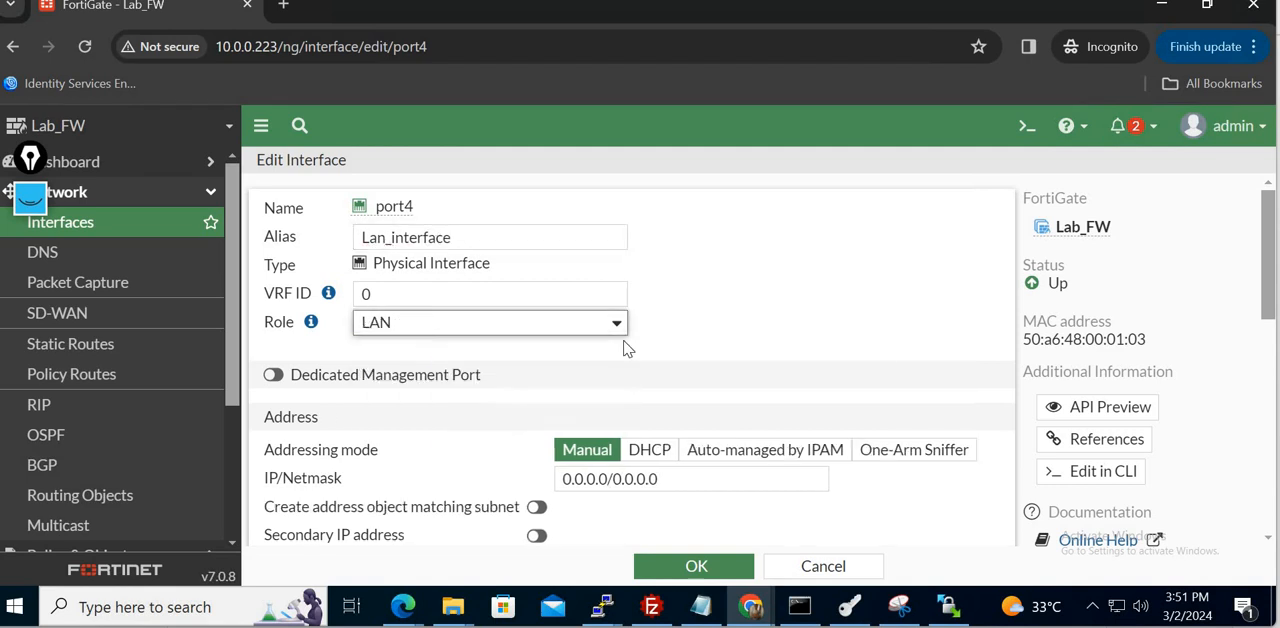
# - Set port4's manual IP/Netmask to 192.168.5.1/24
pyautogui.scroll(-4, 884, 347)
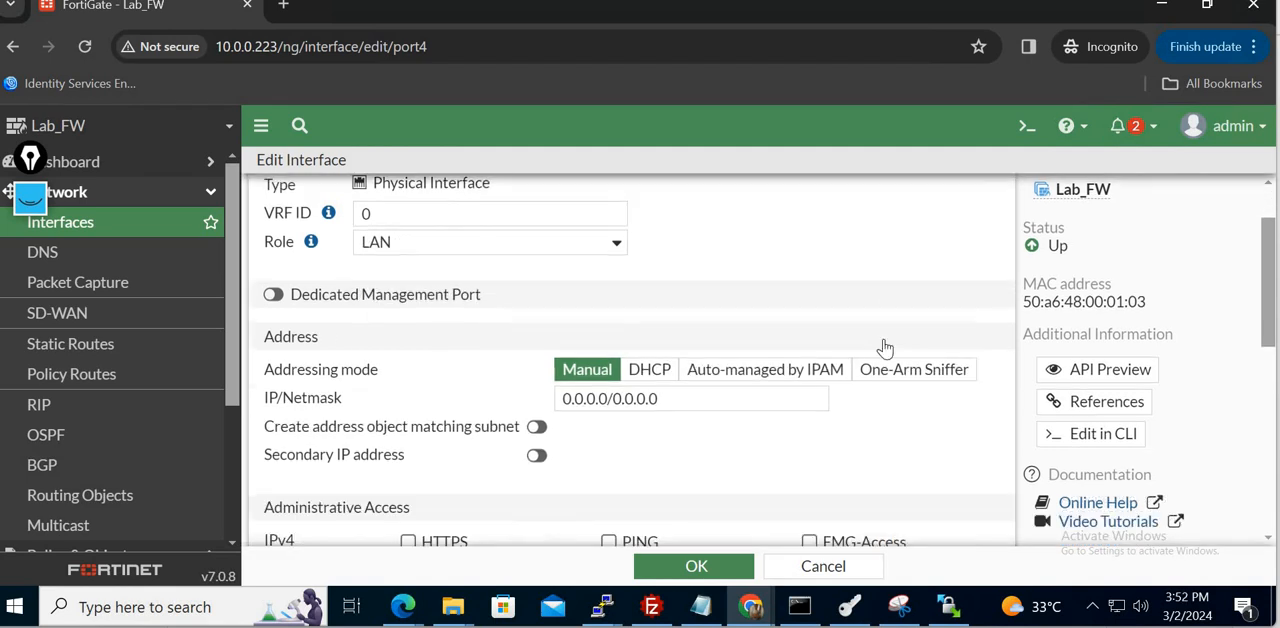
pyautogui.doubleClick(709, 327)
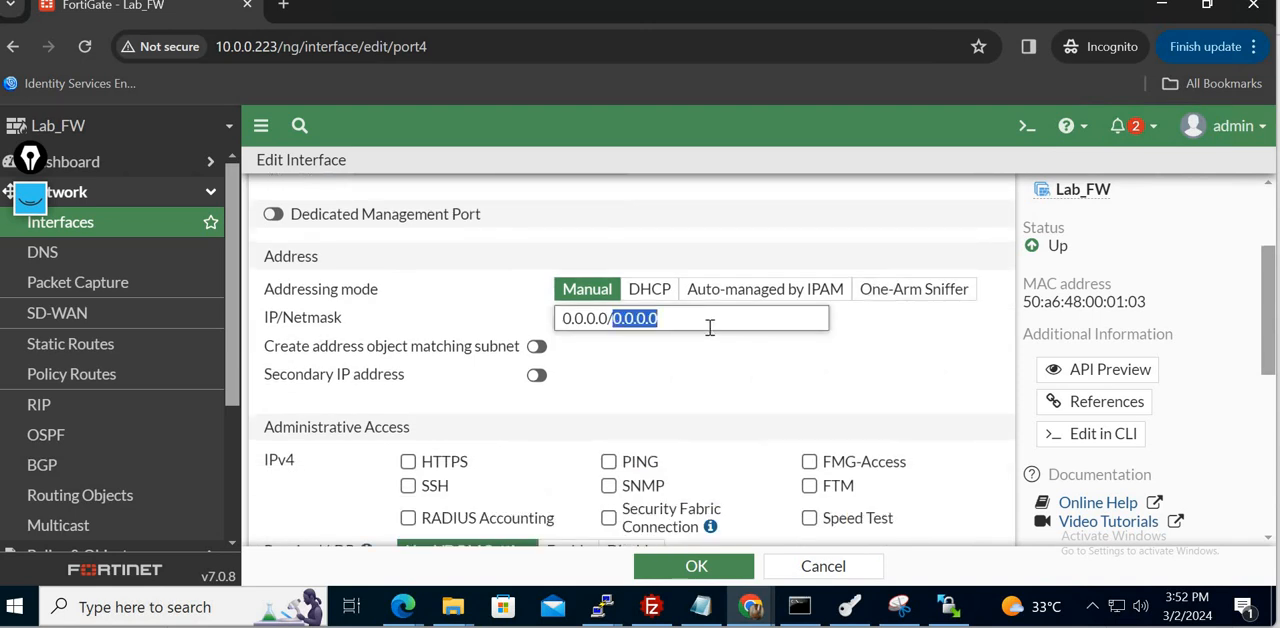
pyautogui.tripleClick(709, 327)
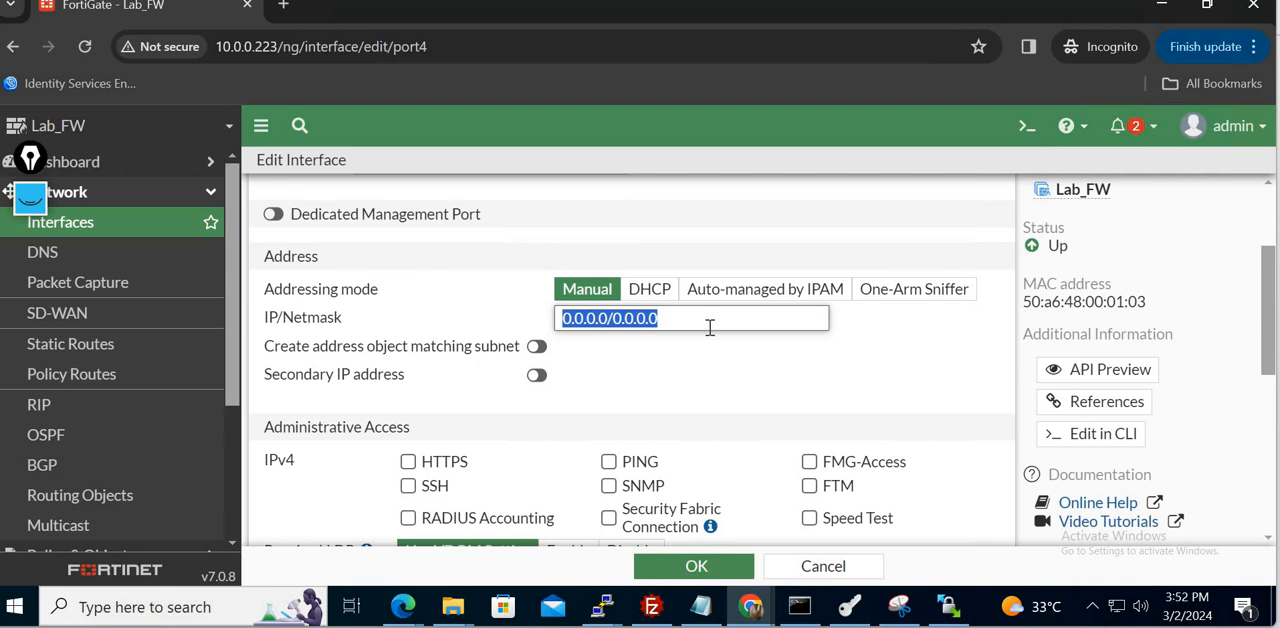
pyautogui.write('192.168')
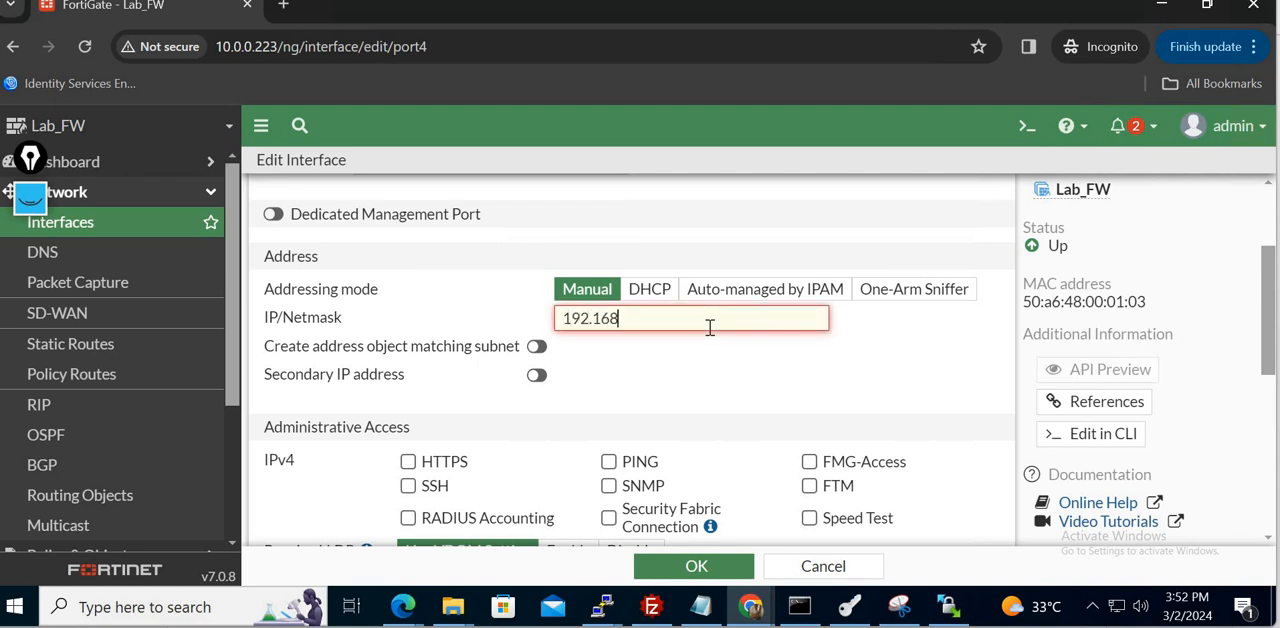
pyautogui.write('.5.1/24')
# - Check the firewall's Port 4 address in the PNETLab topology notes and return to the FortiGate port4 settings
pyautogui.click(763, 618)
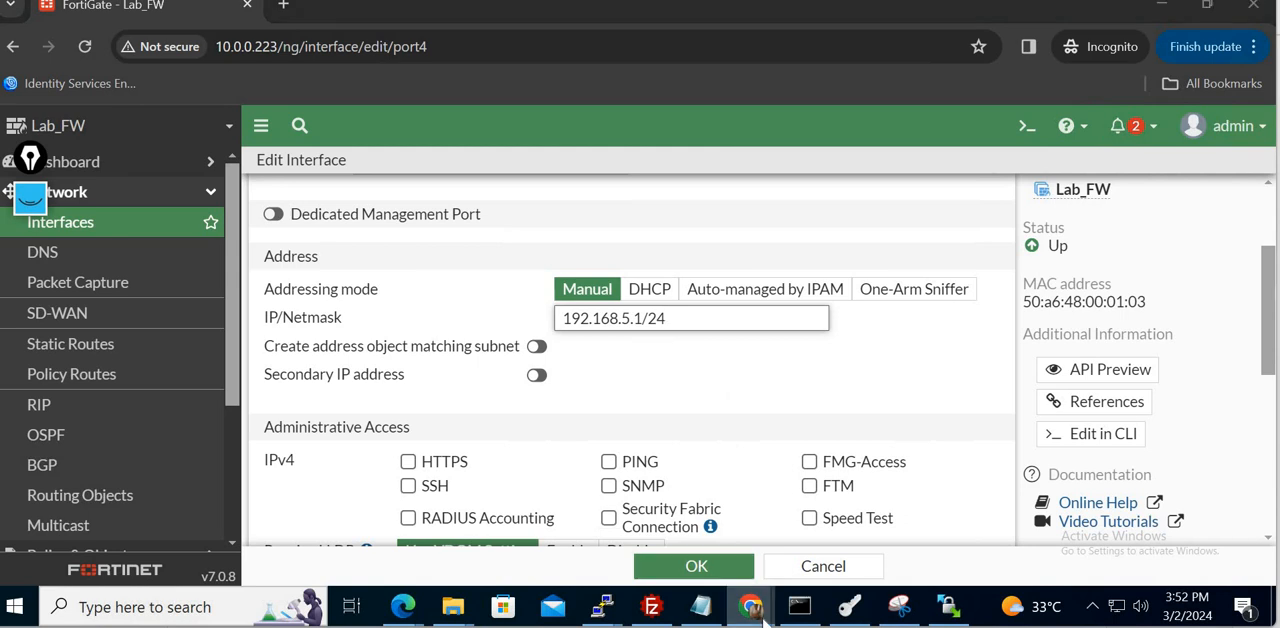
pyautogui.click(643, 543)
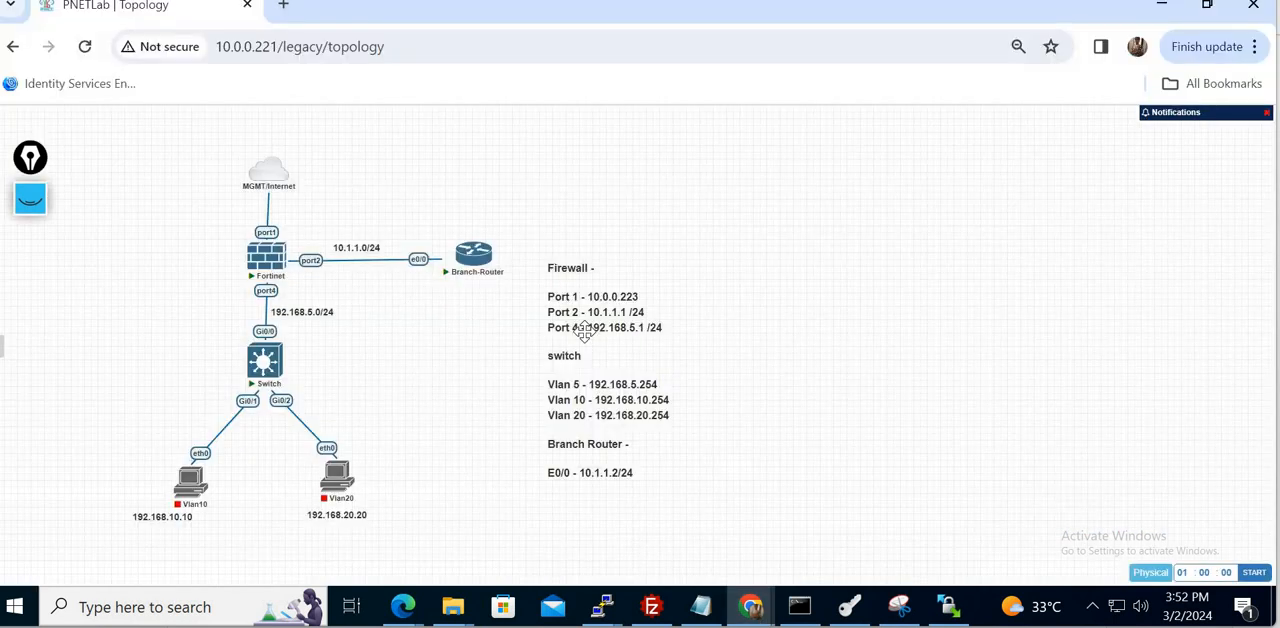
pyautogui.click(750, 618)
pyautogui.click(849, 540)
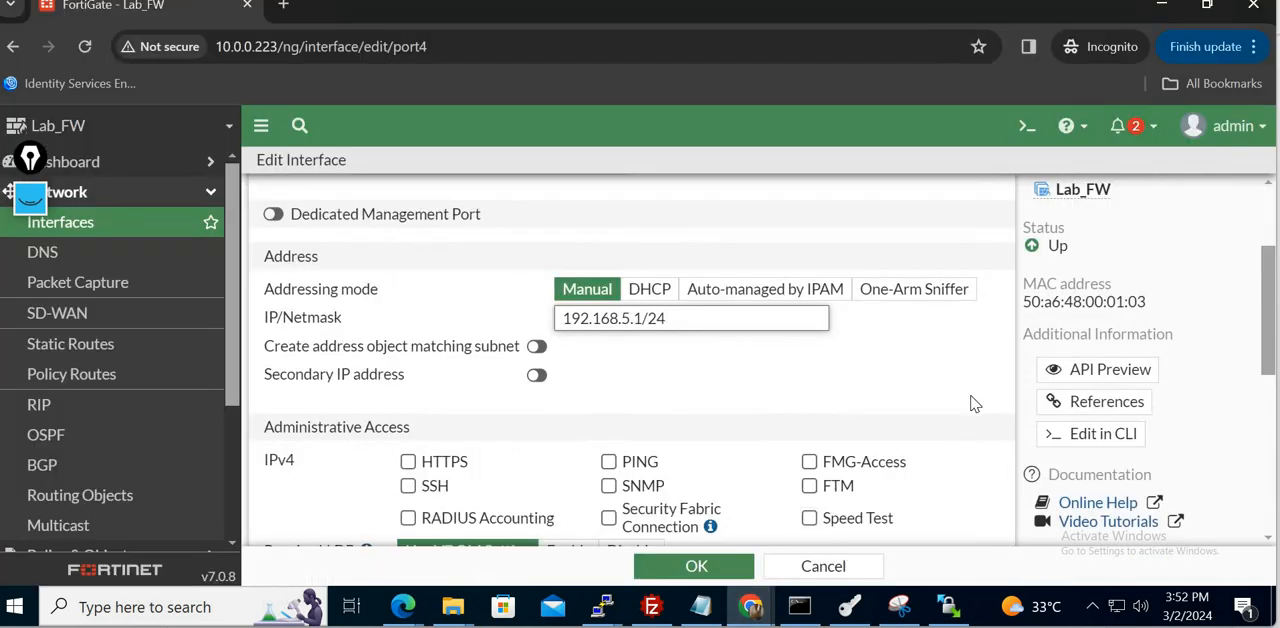
# - Review the remaining port4 options, from administrative access to status, and save the interface settings
pyautogui.scroll(-2, 975, 403)
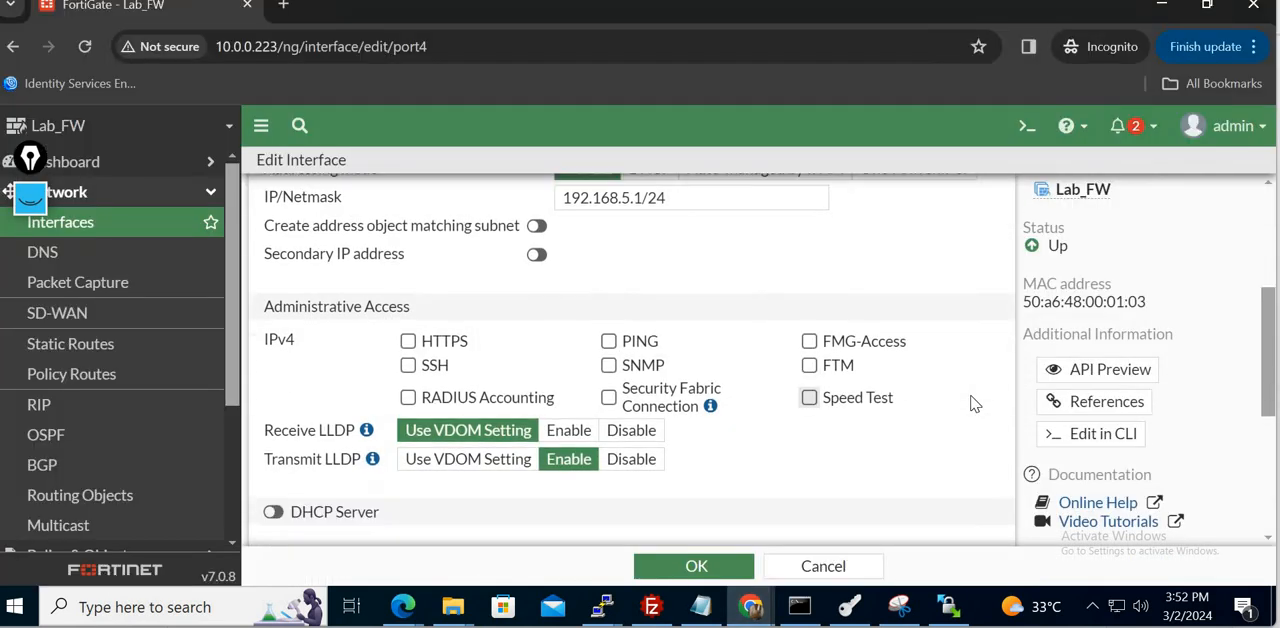
pyautogui.scroll(-5, 975, 403)
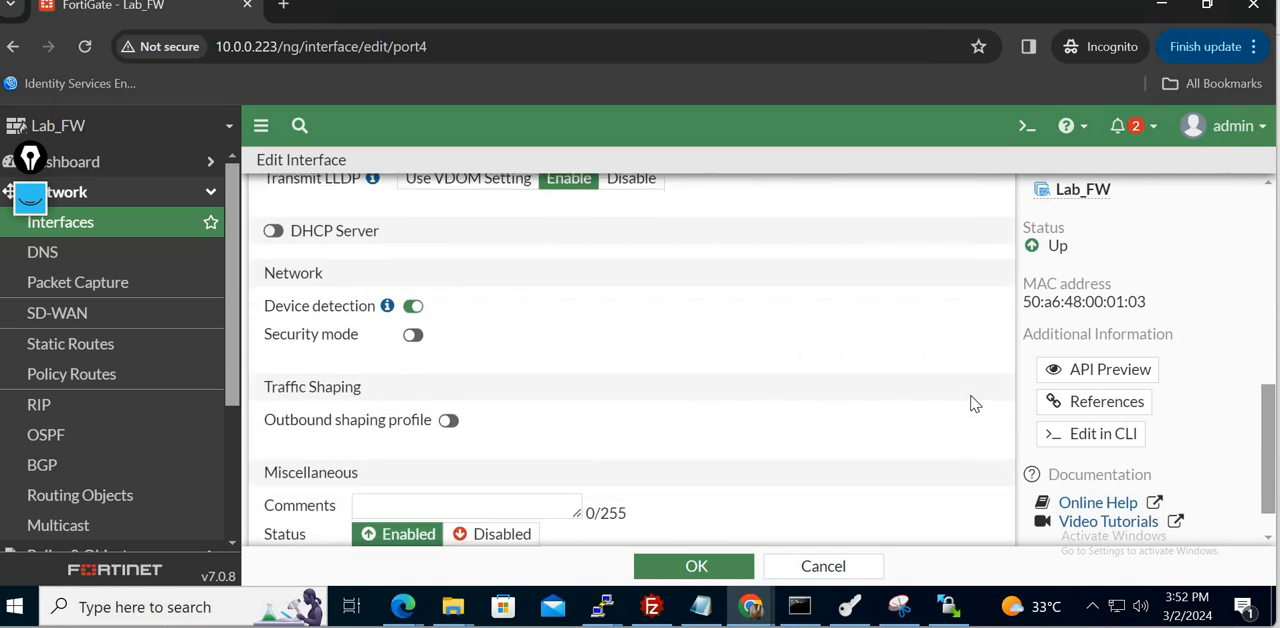
pyautogui.scroll(-1, 975, 403)
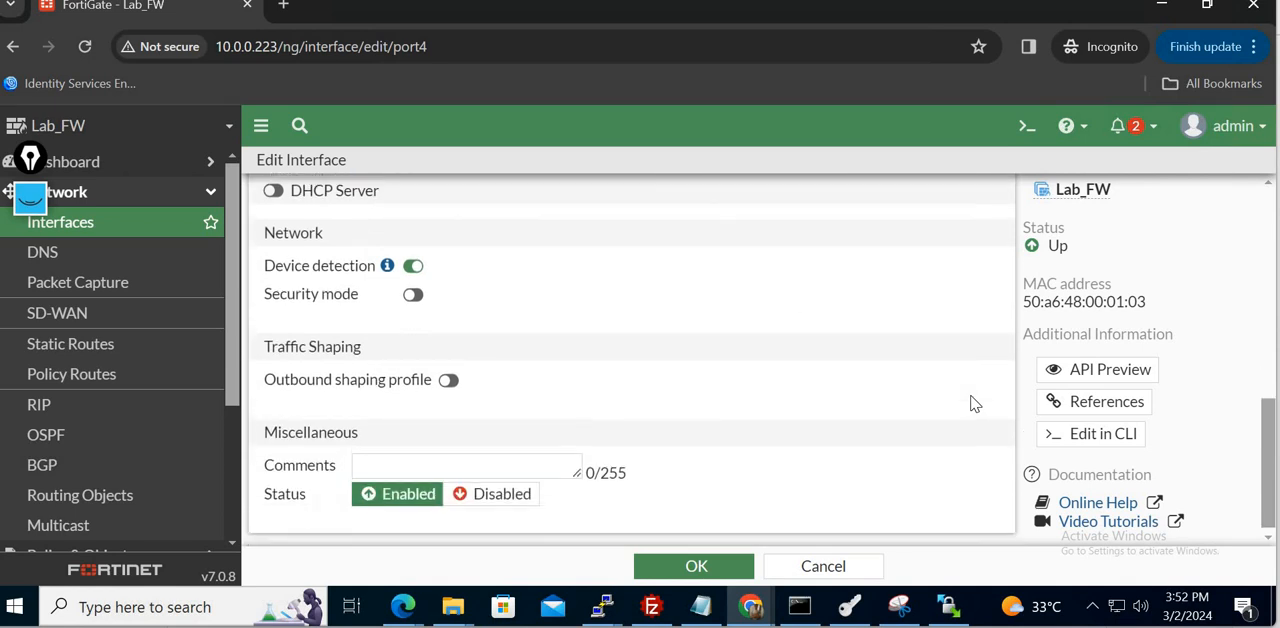
pyautogui.click(713, 569)
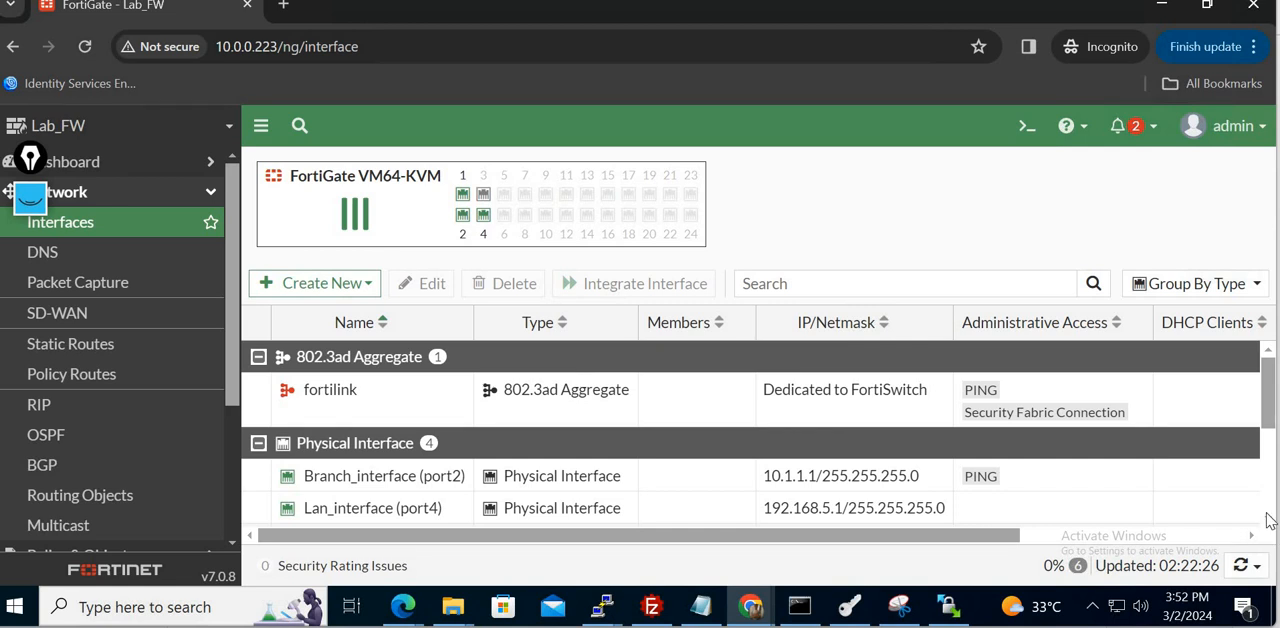
# - Open port1 from the physical interfaces list for editing and set its alias to WAN_interface
pyautogui.scroll(-2, 1240, 512)
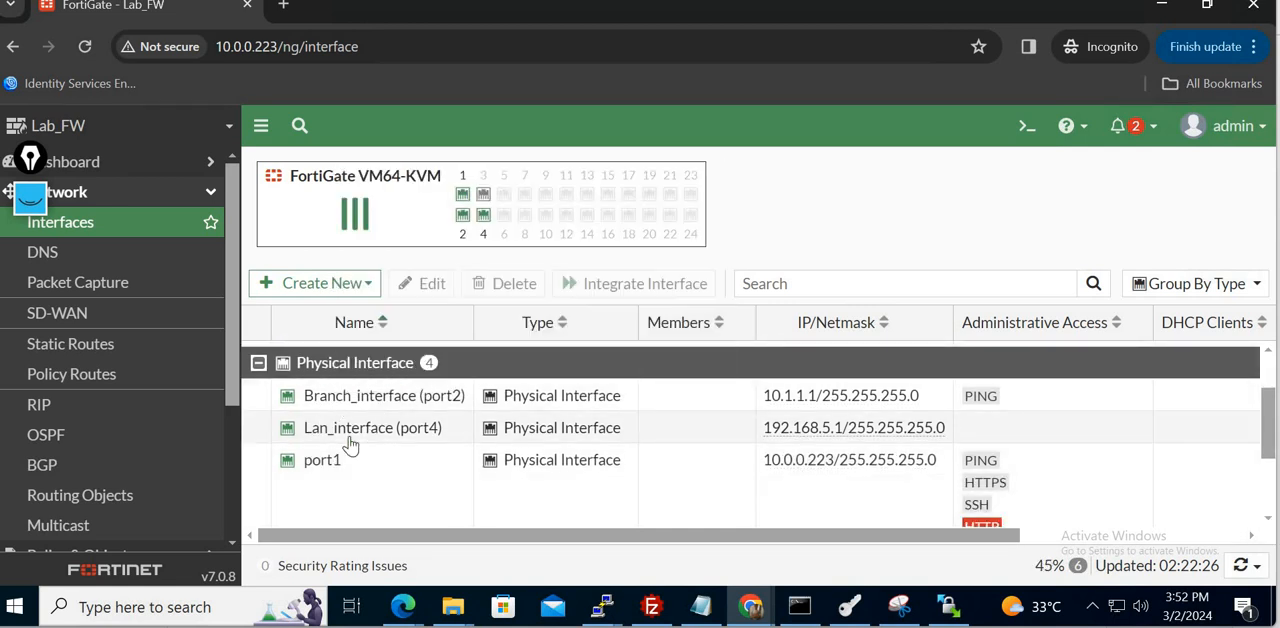
pyautogui.click(384, 477)
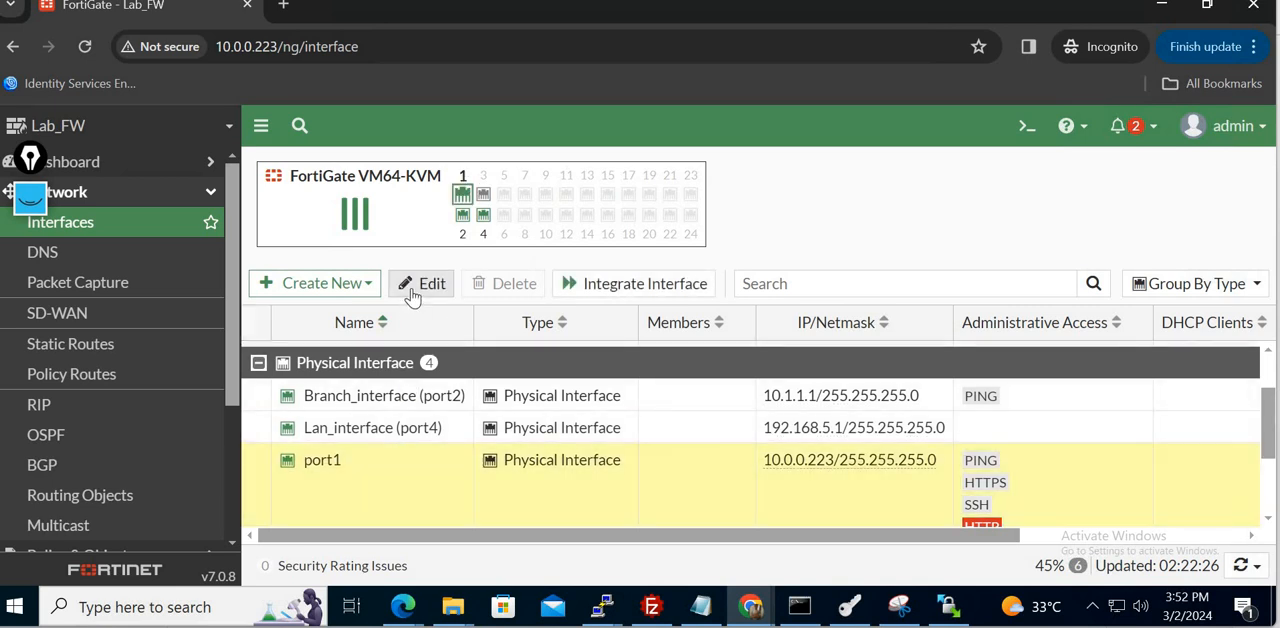
pyautogui.click(414, 288)
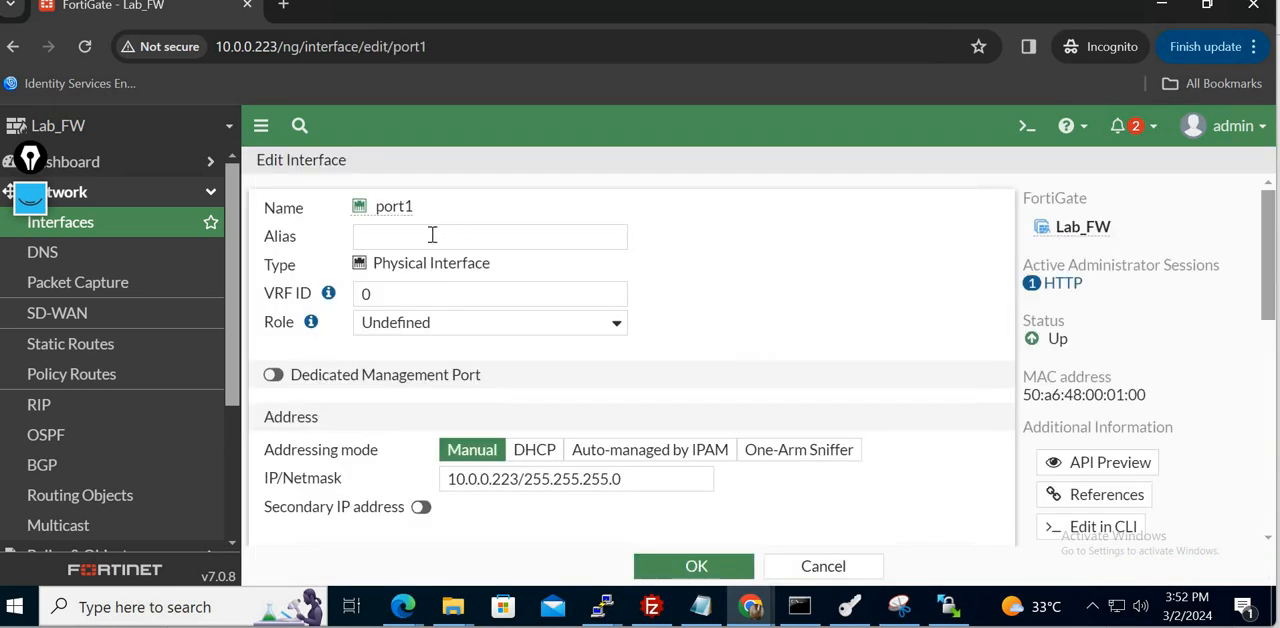
pyautogui.click(401, 240)
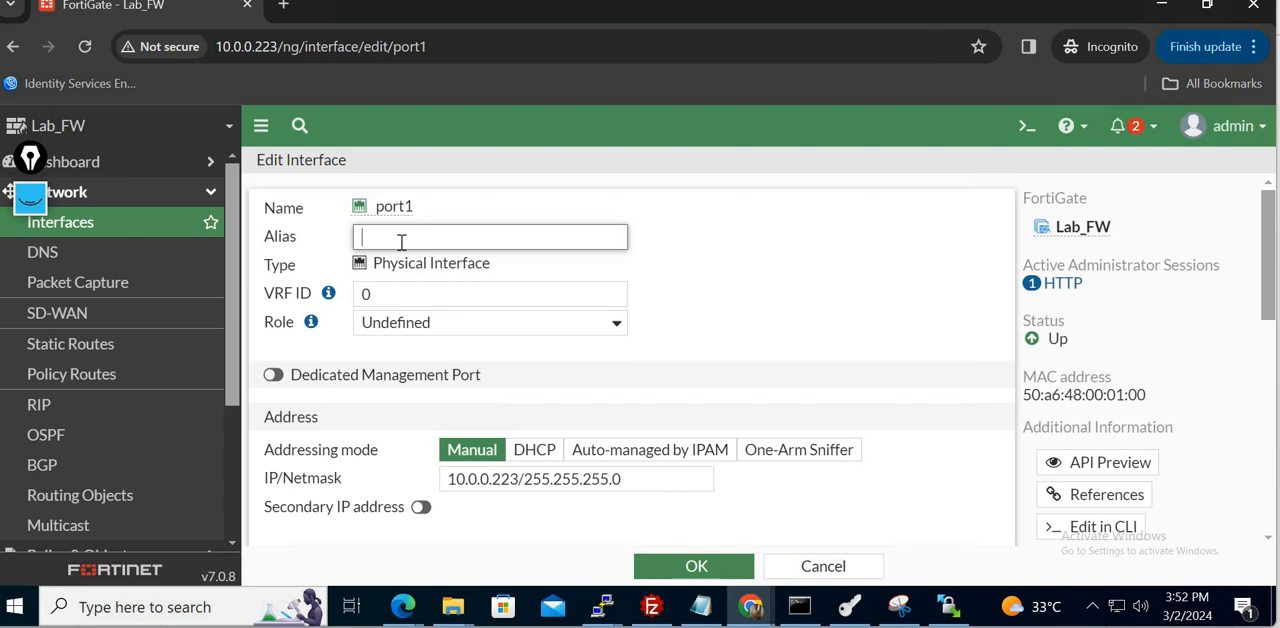
pyautogui.write('WAN Interface')
pyautogui.click(401, 240)
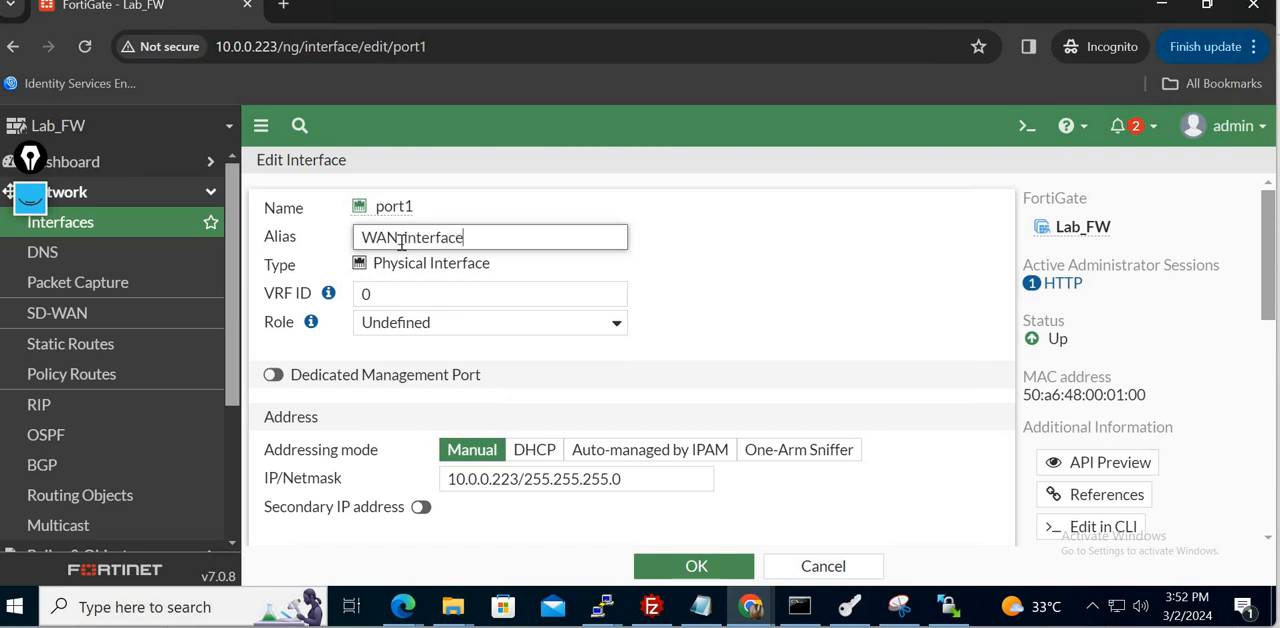
pyautogui.write('_')
# - Set port1's role to WAN, save the interface, and review the physical interfaces list
pyautogui.click(508, 334)
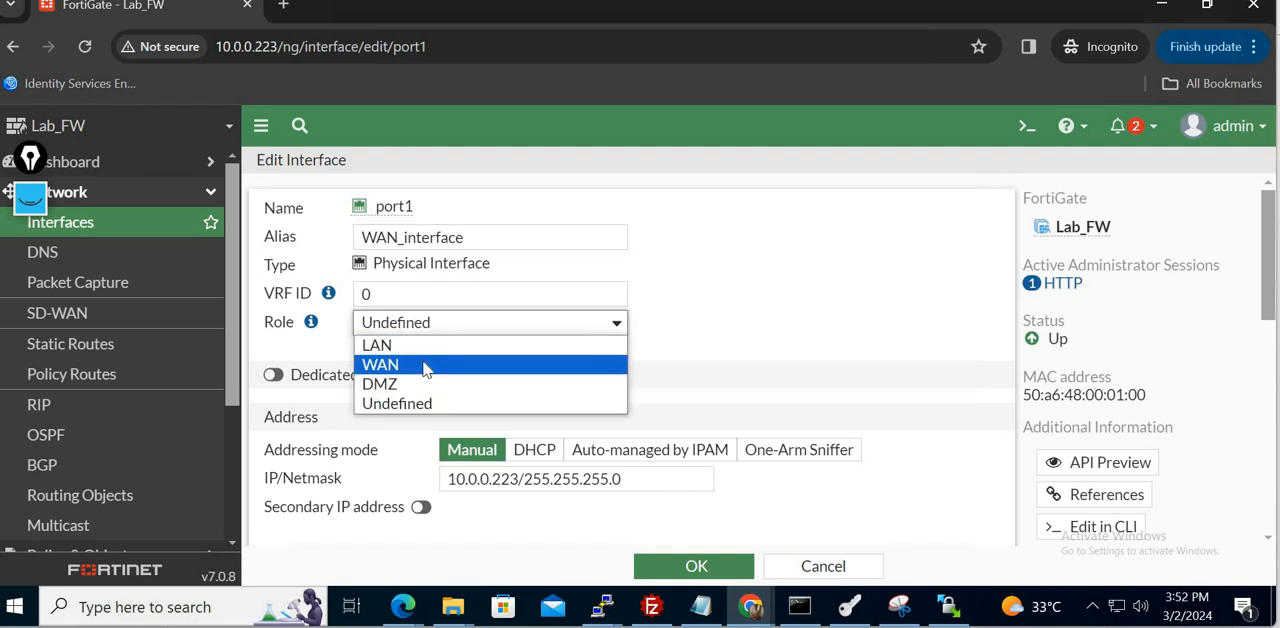
pyautogui.click(437, 364)
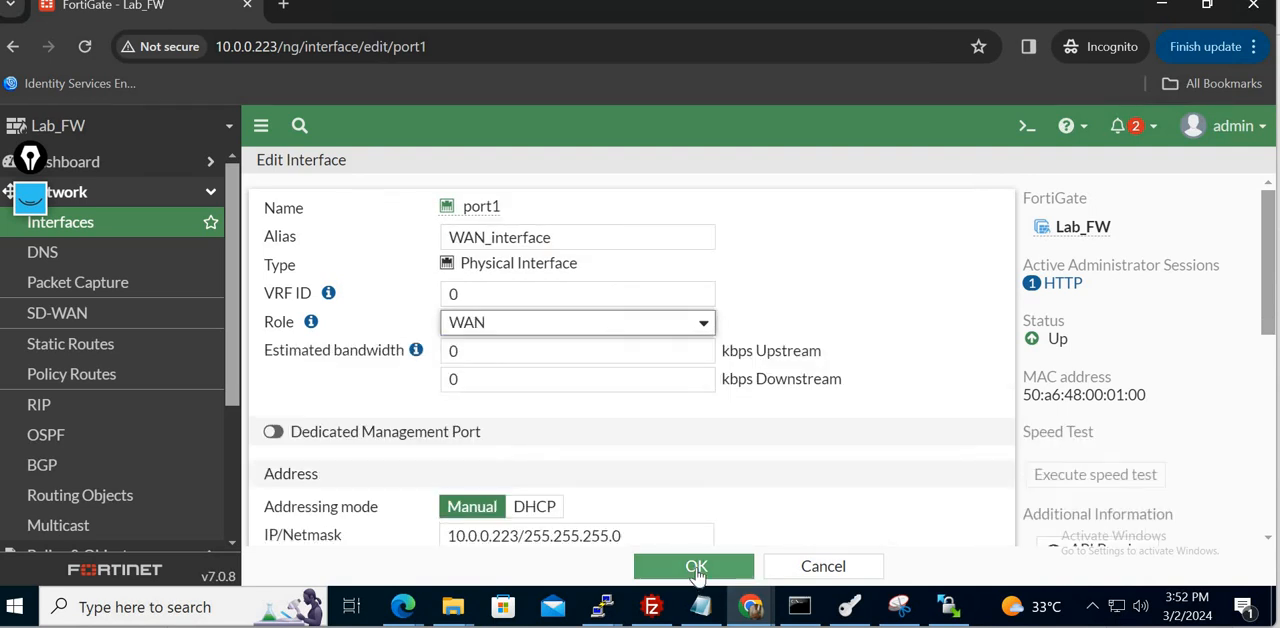
pyautogui.click(697, 568)
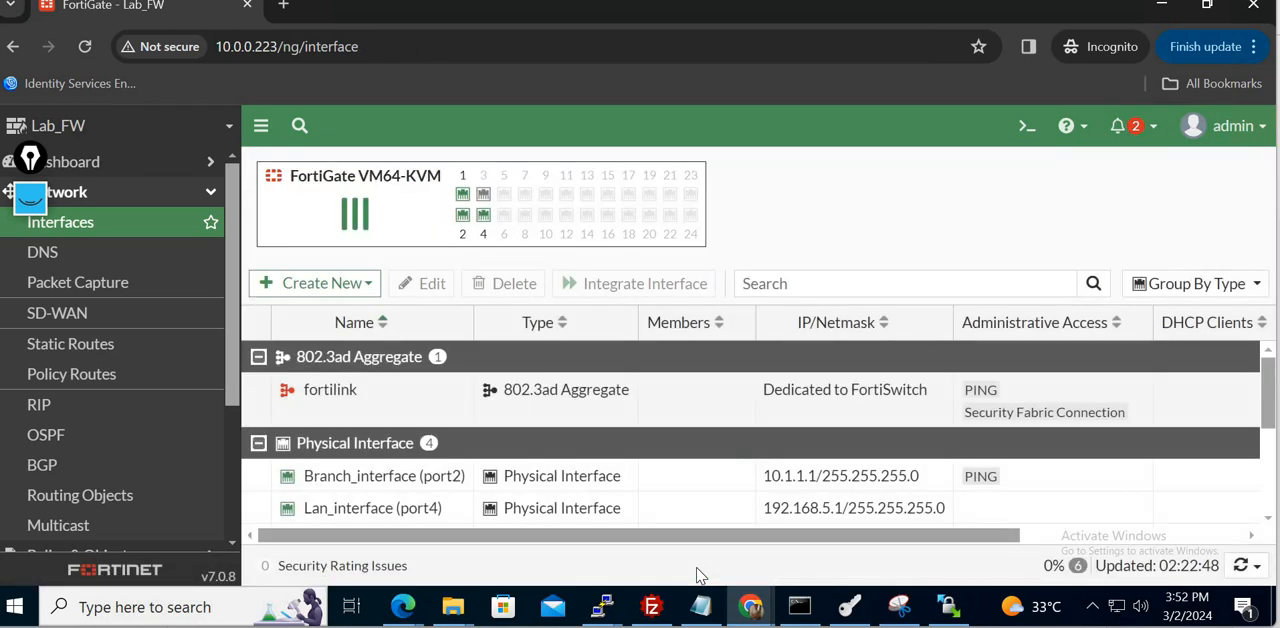
pyautogui.click(1267, 500)
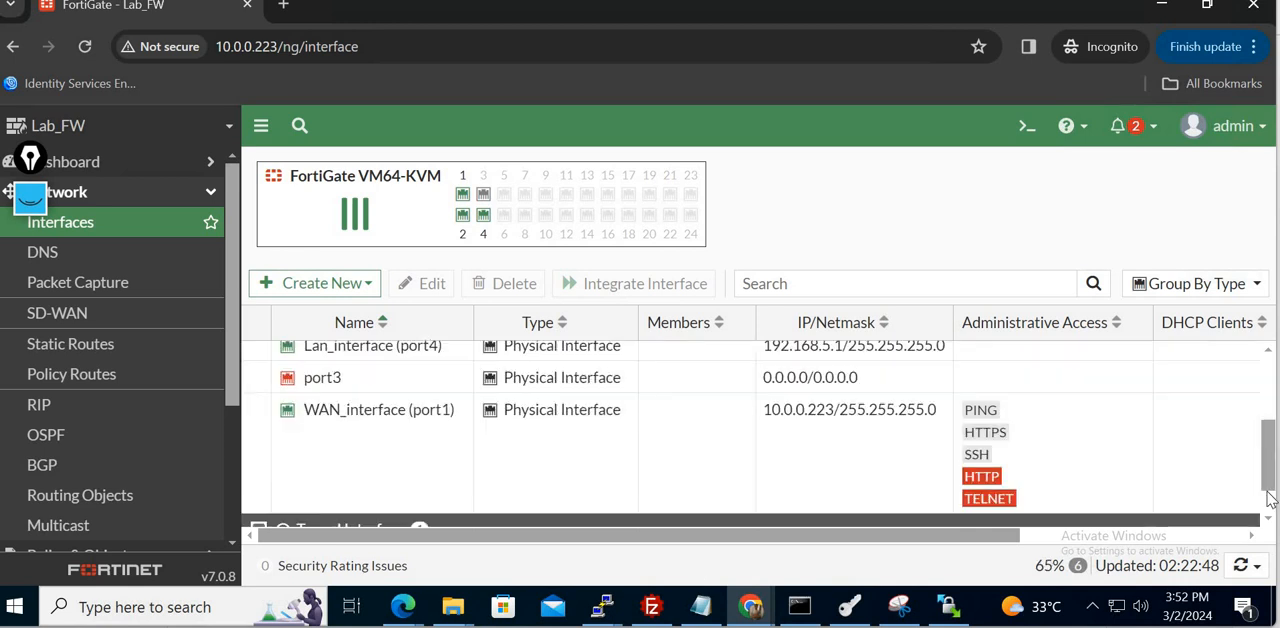
pyautogui.scroll(1, 1270, 435)
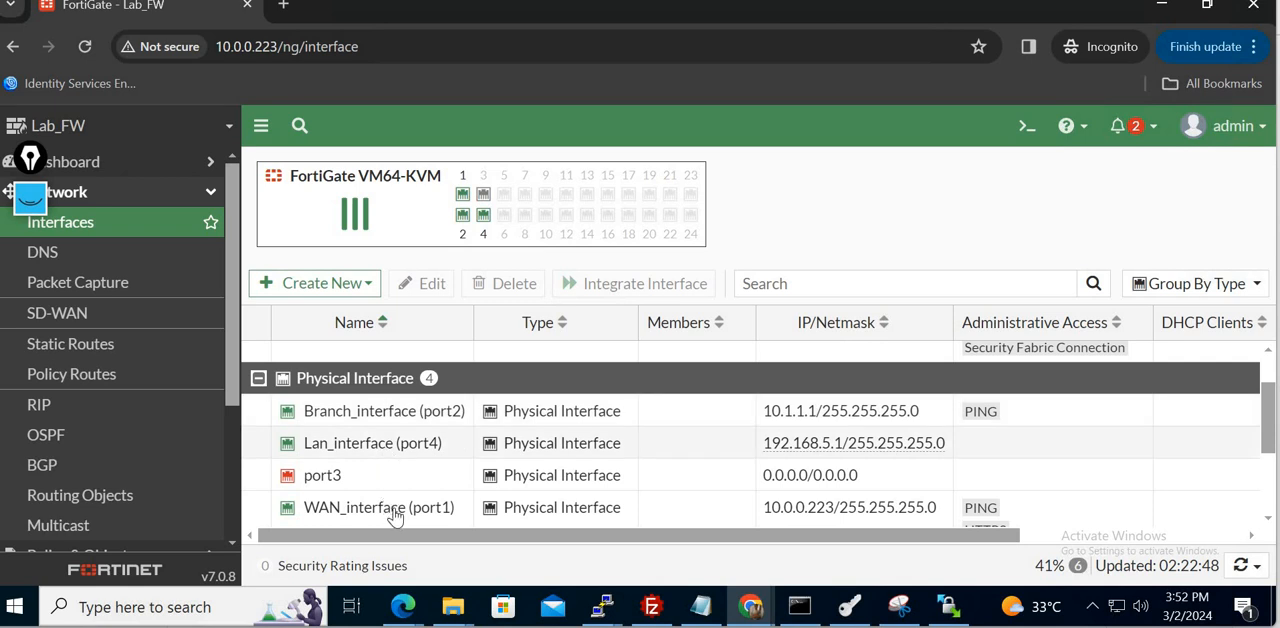
# - Switch to the whiteboard and underline the handwritten Normal user and Admin headings
pyautogui.click(15, 1)
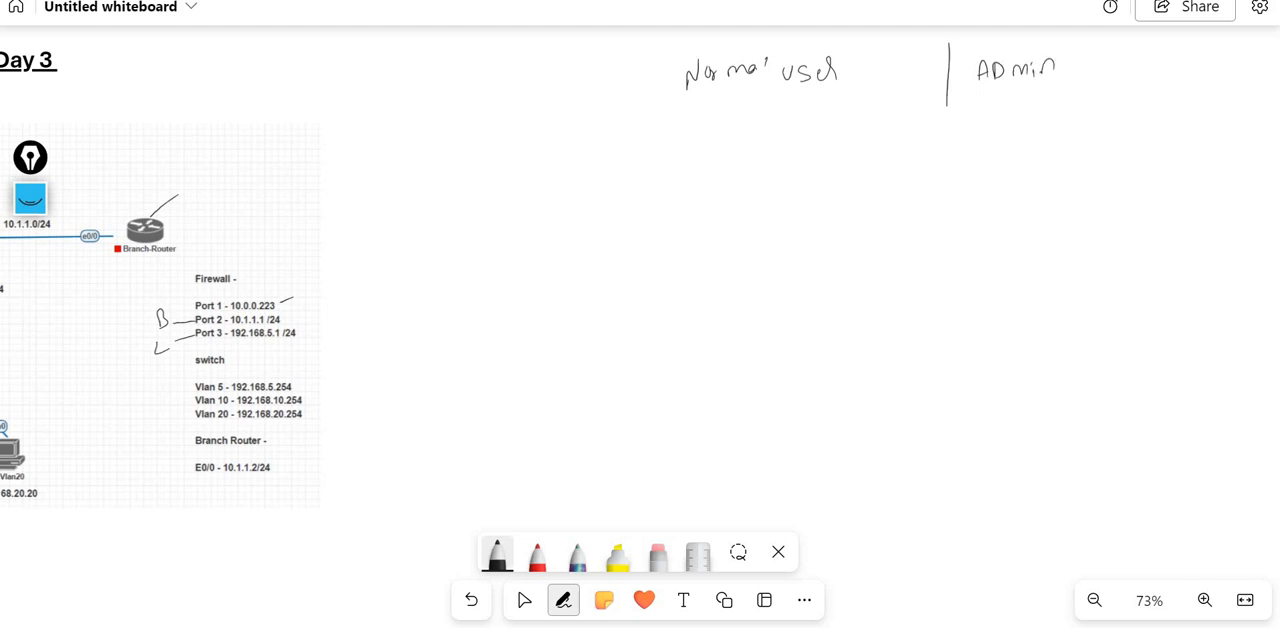
pyautogui.moveTo(685, 96); pyautogui.dragTo(836, 93)
pyautogui.moveTo(982, 91); pyautogui.dragTo(1068, 89)
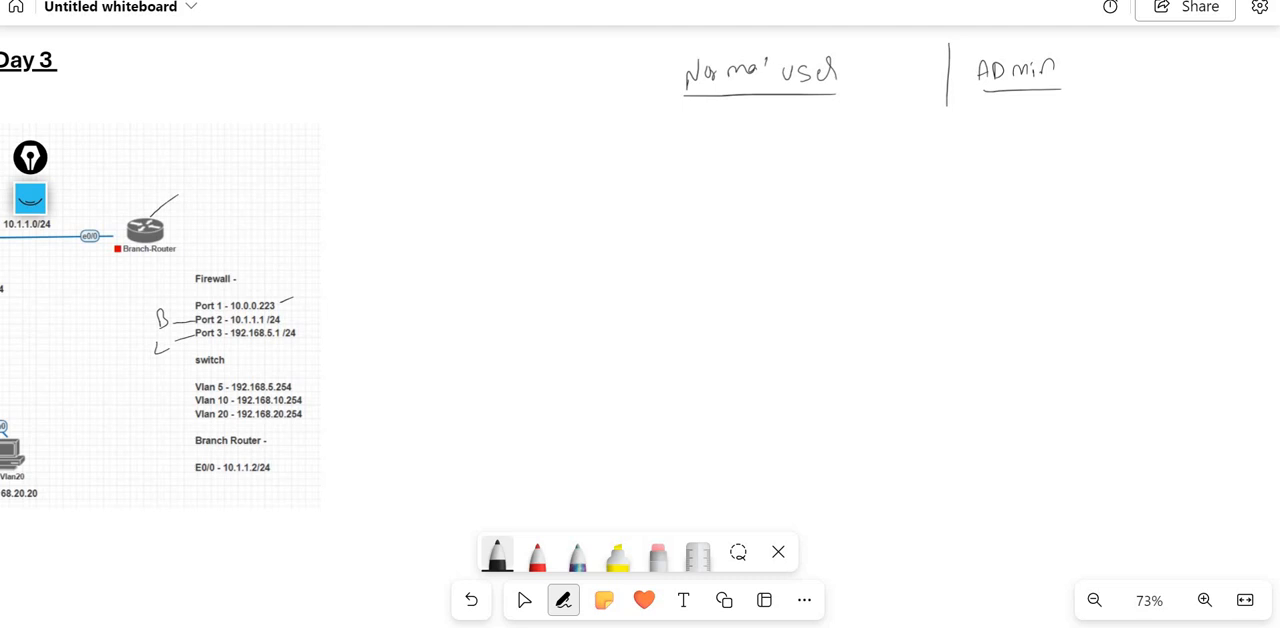
# - Draw two branches below Normal user leading to circled handwritten labels VPN and Captive Portal
pyautogui.moveTo(740, 97); pyautogui.dragTo(669, 175)
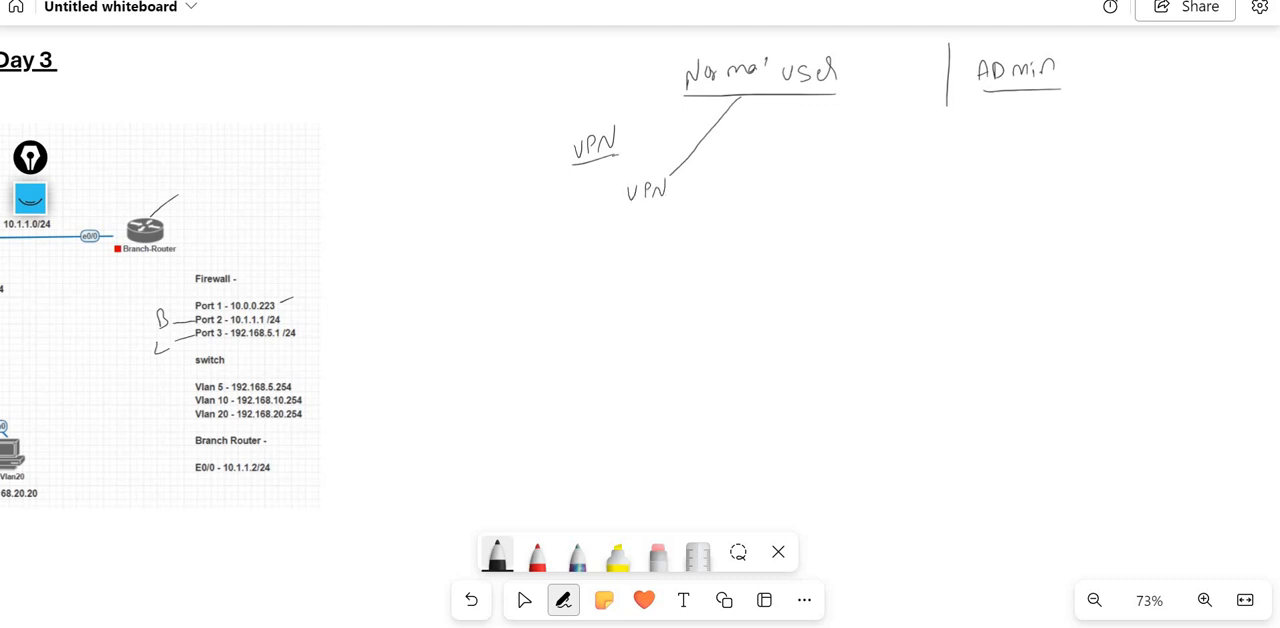
pyautogui.moveTo(628, 172); pyautogui.dragTo(654, 213)
pyautogui.moveTo(744, 96); pyautogui.dragTo(829, 176)
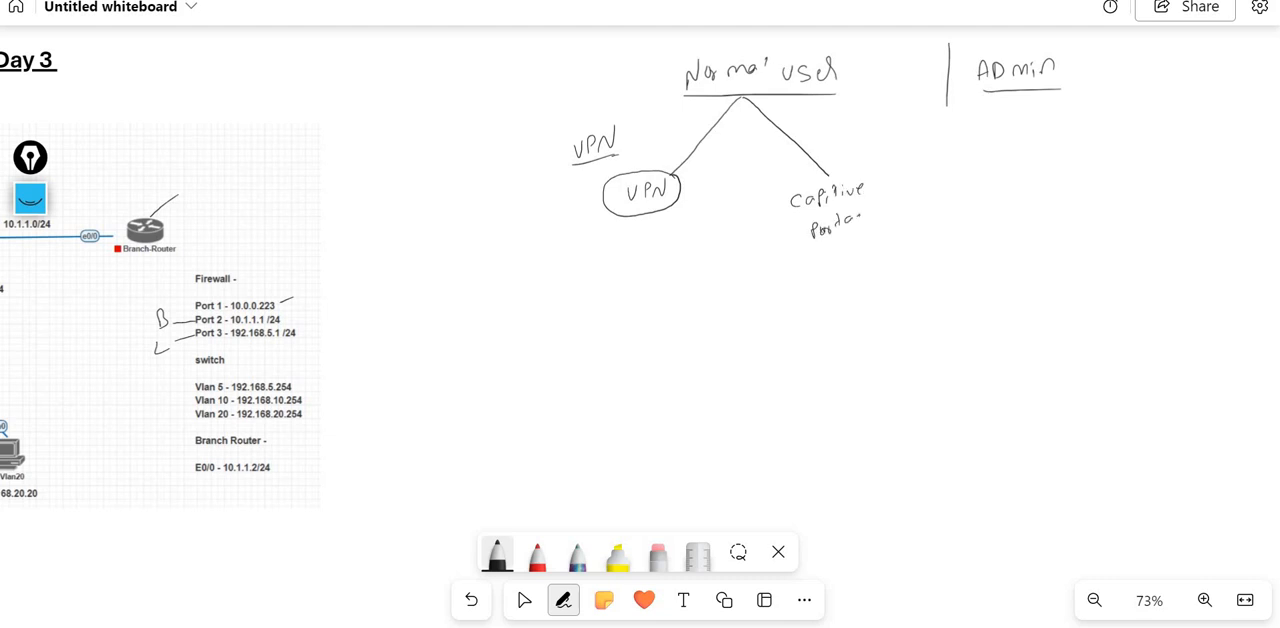
pyautogui.moveTo(786, 186)
pyautogui.mouseDown()
pyautogui.moveTo(850, 247)
pyautogui.moveTo(900, 180)
pyautogui.moveTo(826, 174)
pyautogui.mouseUp()
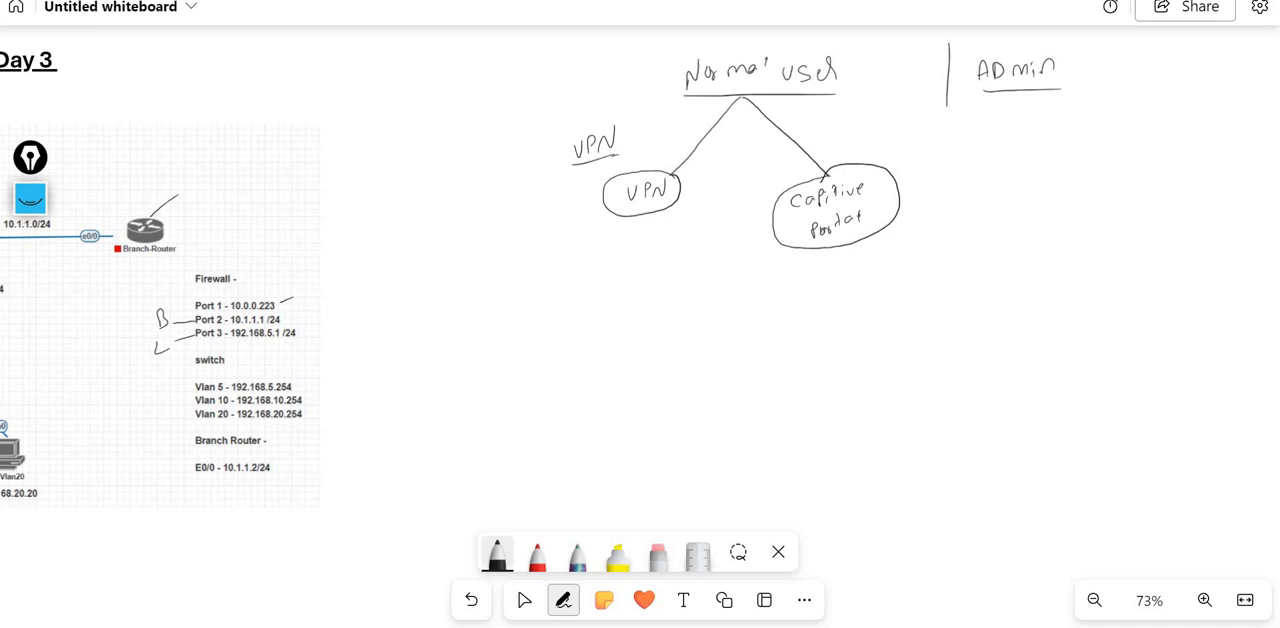
# - Add a short mark beside Normal user and draw a line from Admin down to a circled Administrator label
pyautogui.moveTo(846, 71); pyautogui.dragTo(865, 60)
pyautogui.moveTo(1030, 93); pyautogui.dragTo(1031, 136)
pyautogui.moveTo(1011, 183)
pyautogui.mouseDown()
pyautogui.moveTo(1117, 165)
pyautogui.moveTo(1150, 142)
pyautogui.mouseUp()
pyautogui.moveTo(1030, 138)
pyautogui.mouseDown()
pyautogui.moveTo(996, 186)
pyautogui.moveTo(1114, 205)
pyautogui.moveTo(1176, 130)
pyautogui.moveTo(1046, 138)
pyautogui.mouseUp()
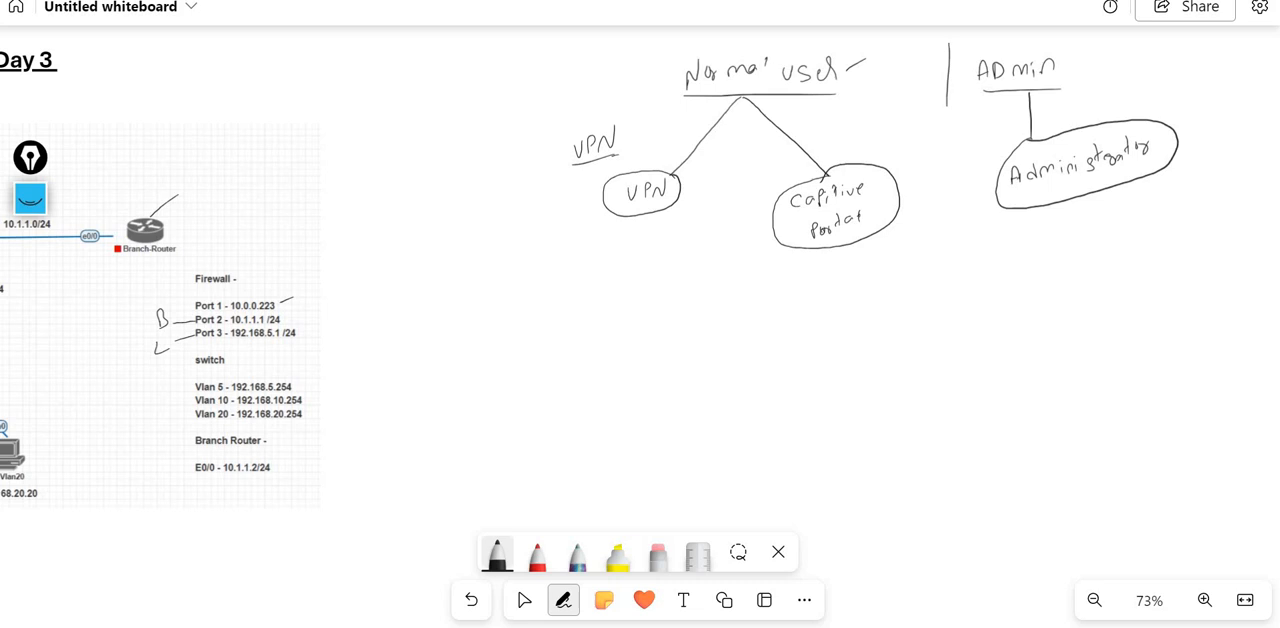
# - Draw a line from Administrator down to a circled handwritten label reading Roles - Profiles
pyautogui.moveTo(1059, 209); pyautogui.dragTo(1034, 272)
pyautogui.moveTo(1035, 254)
pyautogui.mouseDown()
pyautogui.moveTo(1044, 270)
pyautogui.moveTo(1073, 264)
pyautogui.mouseUp()
pyautogui.moveTo(1080, 248)
pyautogui.mouseDown()
pyautogui.moveTo(1078, 262)
pyautogui.moveTo(1116, 258)
pyautogui.moveTo(1174, 236)
pyautogui.mouseUp()
pyautogui.moveTo(1184, 224); pyautogui.dragTo(1178, 236)
pyautogui.moveTo(1066, 236)
pyautogui.mouseDown()
pyautogui.moveTo(1034, 242)
pyautogui.moveTo(1072, 288)
pyautogui.moveTo(1206, 226)
pyautogui.moveTo(1130, 208)
pyautogui.moveTo(1062, 238)
pyautogui.mouseUp()
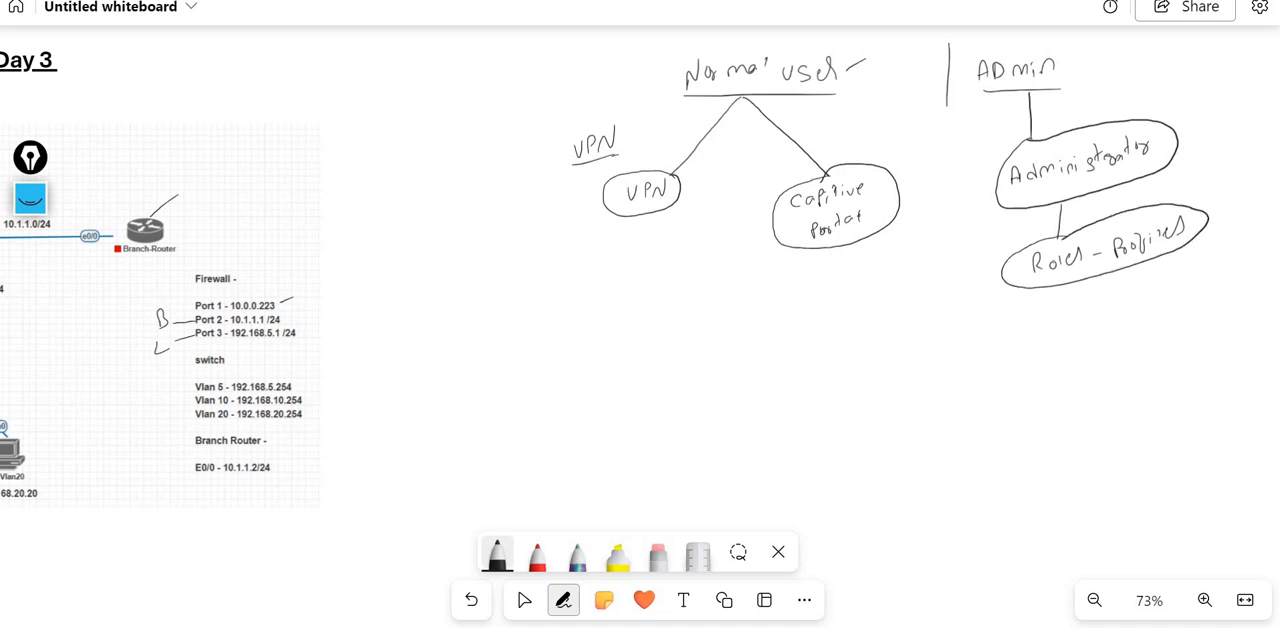
# - Branch Roles - Profiles into a circled Read access label and a Read/write label, and select the red pen
pyautogui.moveTo(1029, 288)
pyautogui.mouseDown()
pyautogui.moveTo(986, 350)
pyautogui.moveTo(1026, 322)
pyautogui.moveTo(1040, 334)
pyautogui.moveTo(1084, 310)
pyautogui.moveTo(1000, 370)
pyautogui.moveTo(1106, 312)
pyautogui.moveTo(1024, 318)
pyautogui.mouseUp()
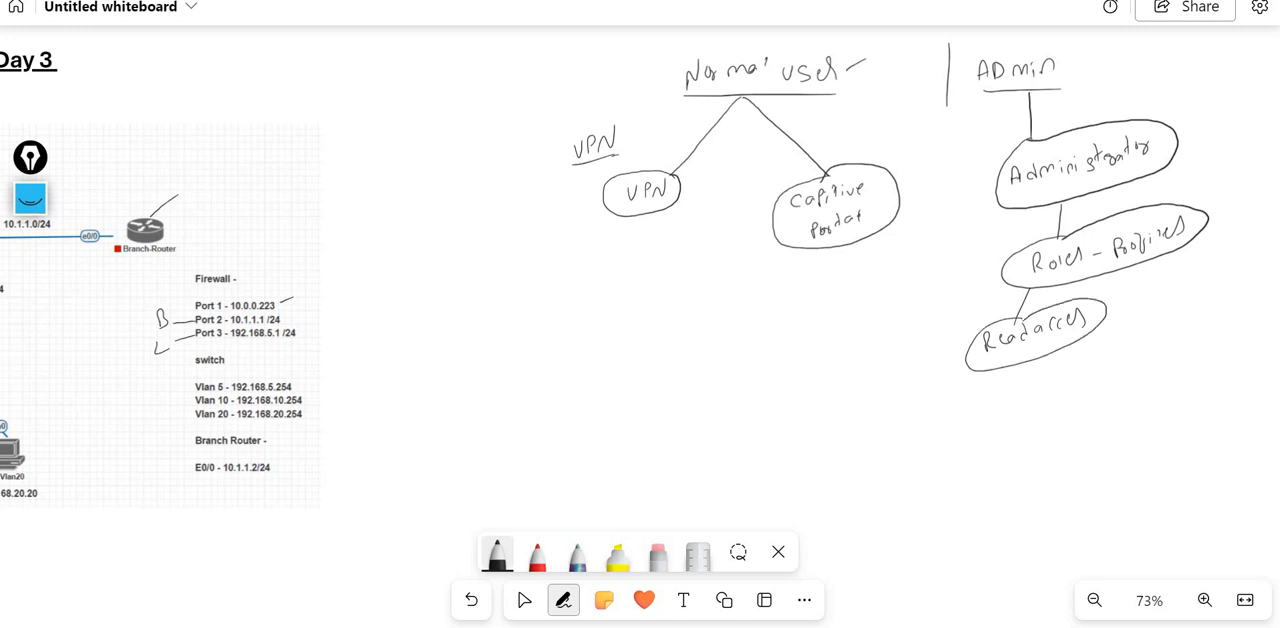
pyautogui.moveTo(1116, 272)
pyautogui.mouseDown()
pyautogui.moveTo(1103, 394)
pyautogui.moveTo(1072, 414)
pyautogui.moveTo(1156, 381)
pyautogui.mouseUp()
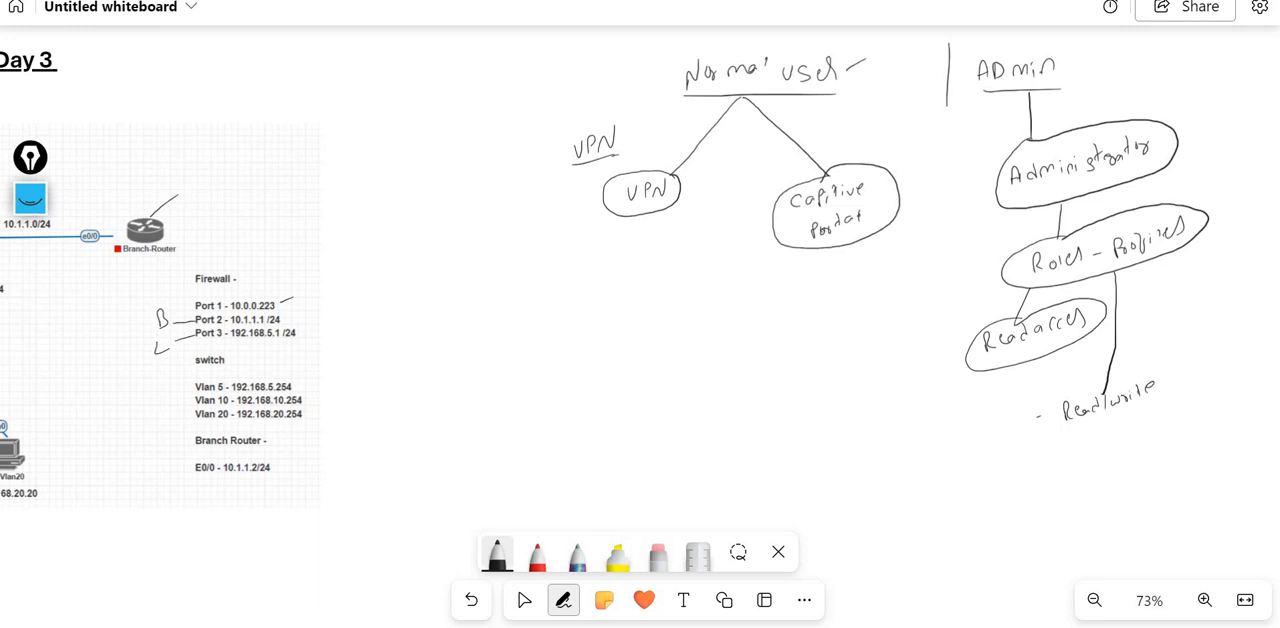
pyautogui.click(537, 555)
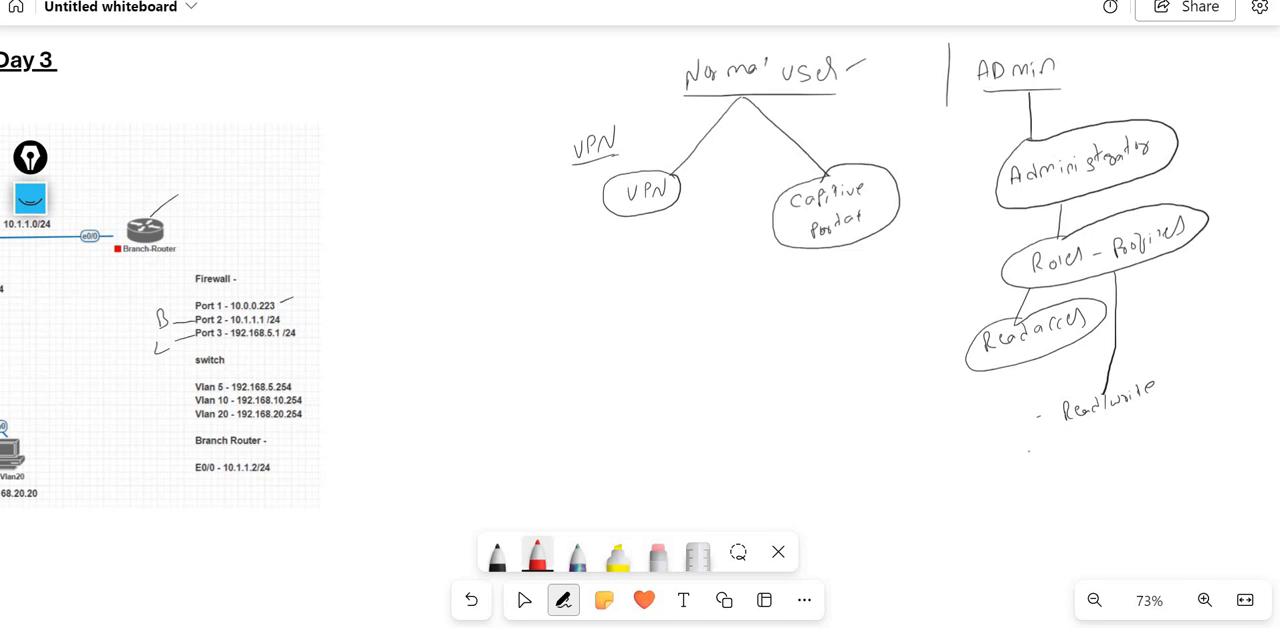
# - Write Read in red below Read/write, link Read/write to a red Modify Policy label, and draw a red branch line from Read
pyautogui.moveTo(1062, 438); pyautogui.dragTo(1086, 450)
pyautogui.moveTo(1094, 442); pyautogui.dragTo(1114, 425)
pyautogui.moveTo(991, 411); pyautogui.dragTo(1043, 413)
pyautogui.moveTo(934, 410)
pyautogui.mouseDown()
pyautogui.moveTo(978, 400)
pyautogui.moveTo(988, 430)
pyautogui.moveTo(942, 442)
pyautogui.mouseUp()
pyautogui.moveTo(948, 428)
pyautogui.mouseDown()
pyautogui.moveTo(968, 460)
pyautogui.moveTo(1008, 456)
pyautogui.moveTo(980, 502)
pyautogui.mouseUp()
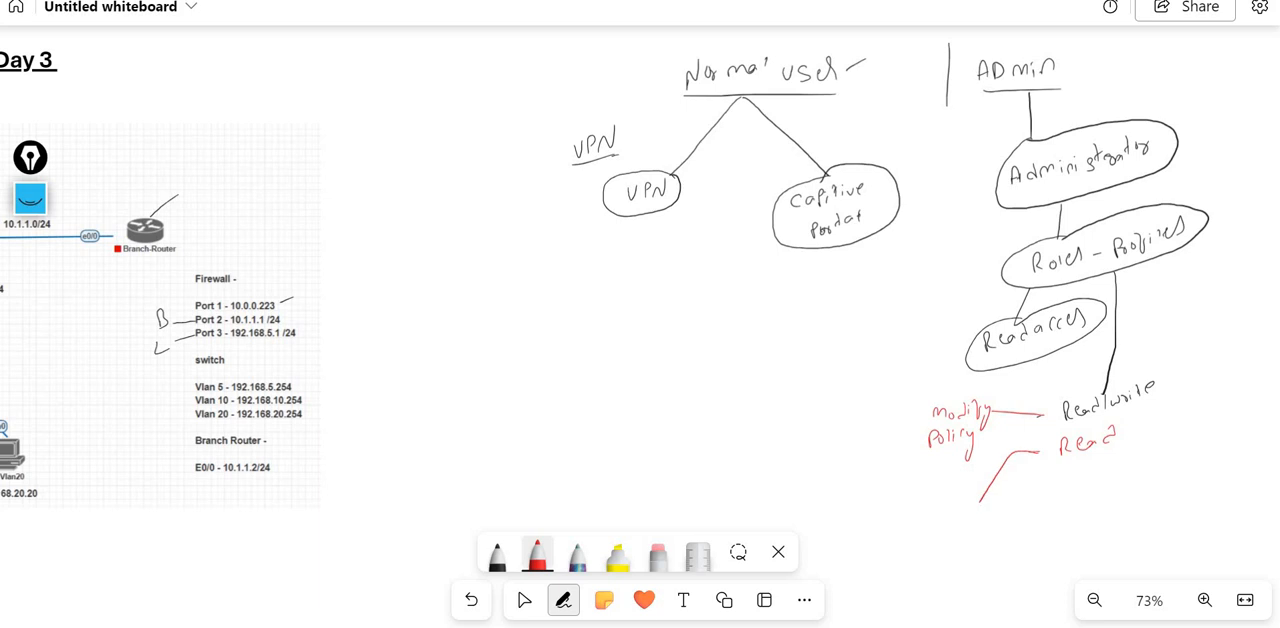
# - With the multicoloured pen, write Interface with a cross at the end of Read's branch, and add a tick beside Modify Policy
pyautogui.click(577, 555)
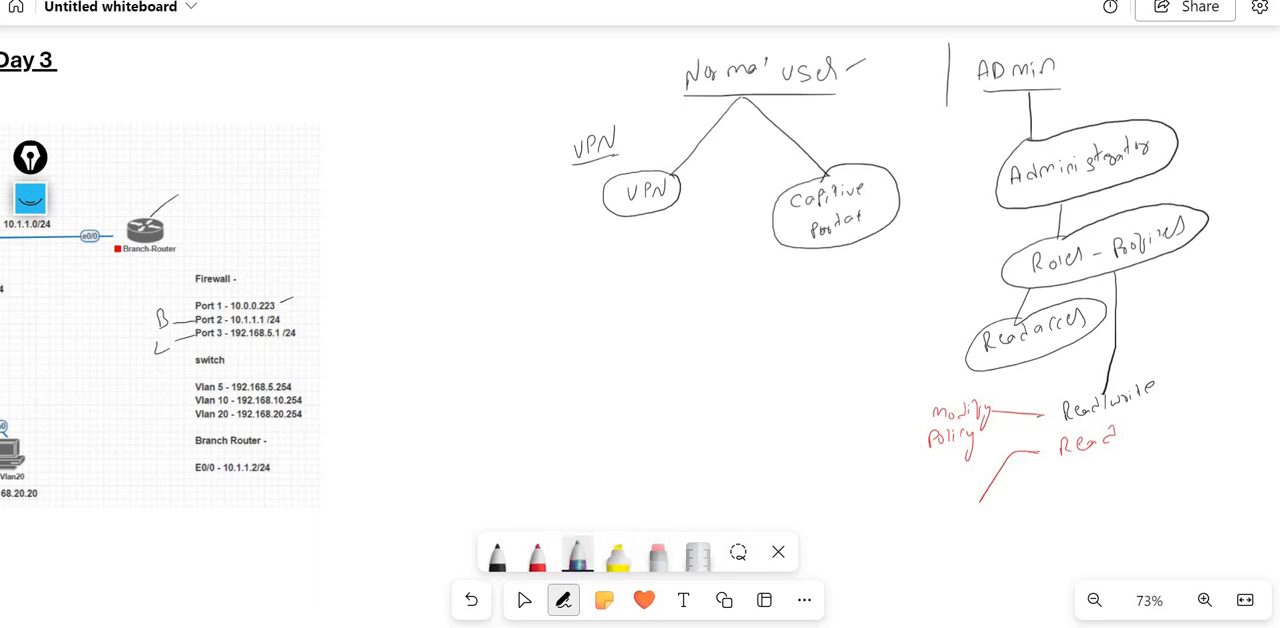
pyautogui.moveTo(922, 524)
pyautogui.mouseDown()
pyautogui.moveTo(992, 504)
pyautogui.moveTo(946, 534)
pyautogui.mouseUp()
pyautogui.moveTo(938, 530); pyautogui.dragTo(944, 546)
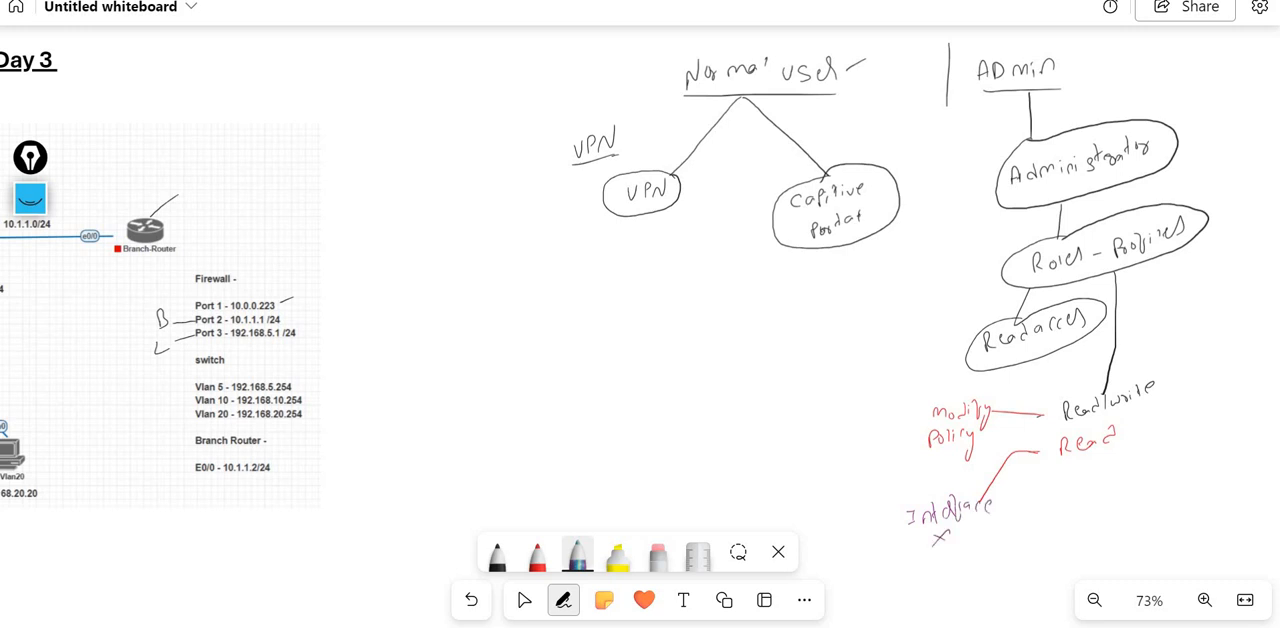
pyautogui.moveTo(891, 418); pyautogui.dragTo(912, 410)
# - Draw a red arrow from Roles - Profiles to a handwritten label reading Particular tabs
pyautogui.click(537, 554)
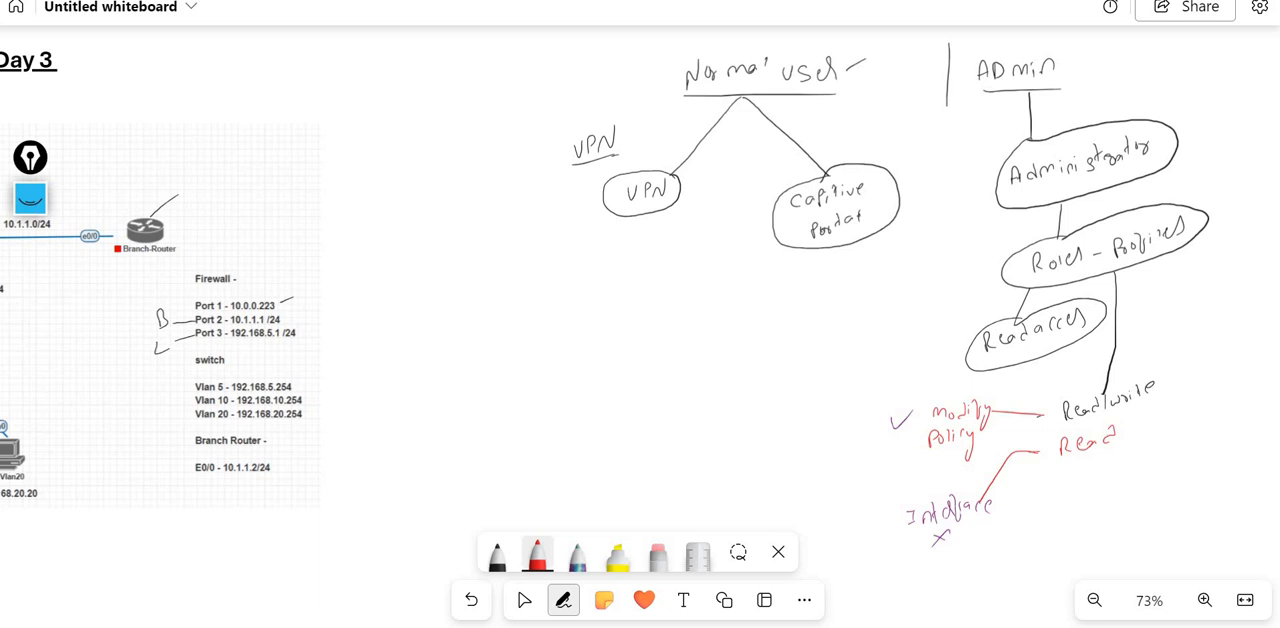
pyautogui.moveTo(1178, 250); pyautogui.dragTo(1216, 268)
pyautogui.moveTo(1196, 280); pyautogui.dragTo(1242, 282)
pyautogui.moveTo(1241, 278); pyautogui.dragTo(1265, 274)
pyautogui.moveTo(1207, 304); pyautogui.dragTo(1203, 324)
pyautogui.moveTo(1198, 312); pyautogui.dragTo(1234, 320)
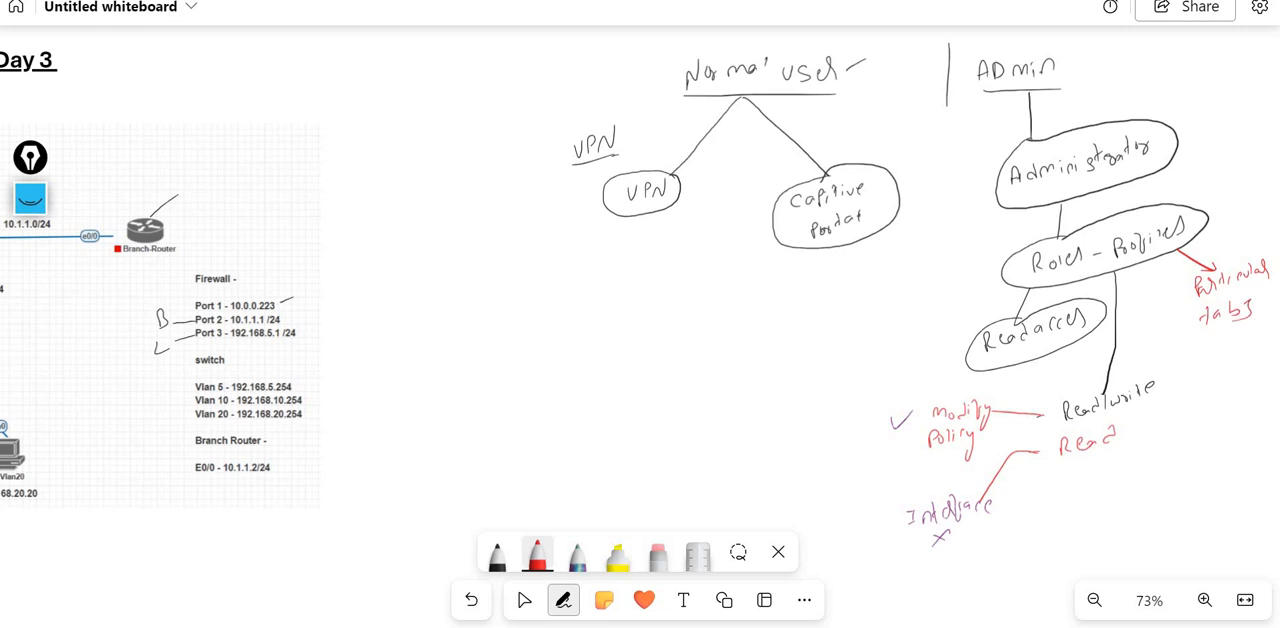
# - Switch to the FortiGate web interface and collapse the Network section of its navigation
pyautogui.hotkey('alt', 'Tab')
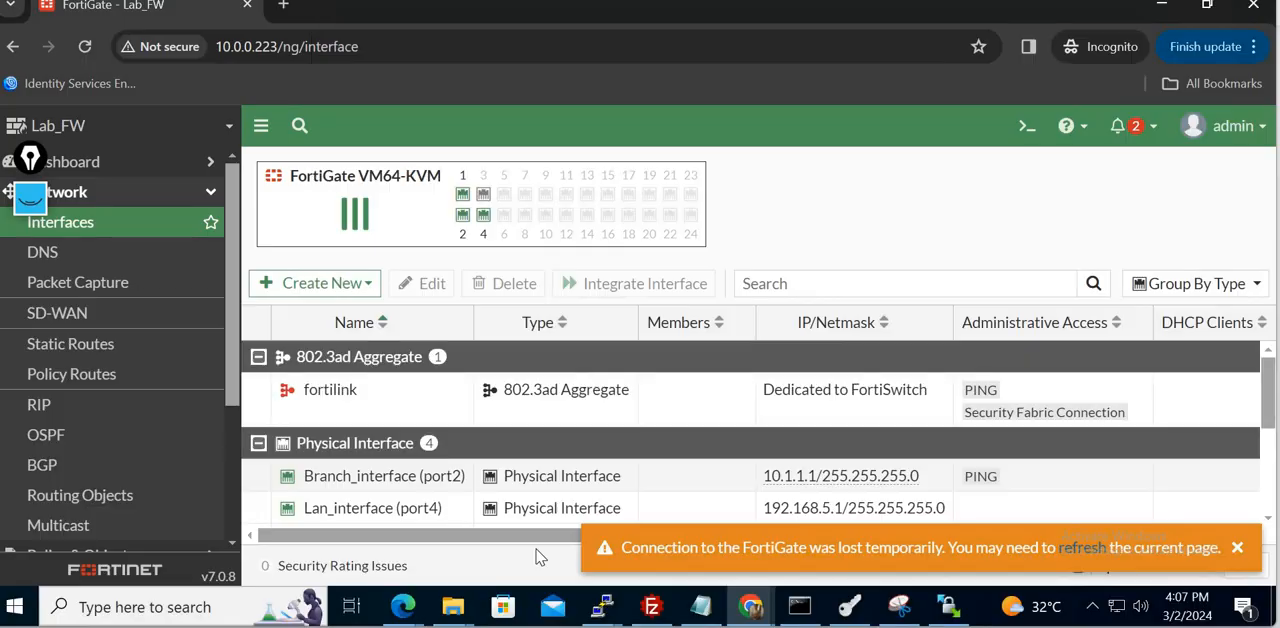
pyautogui.click(208, 196)
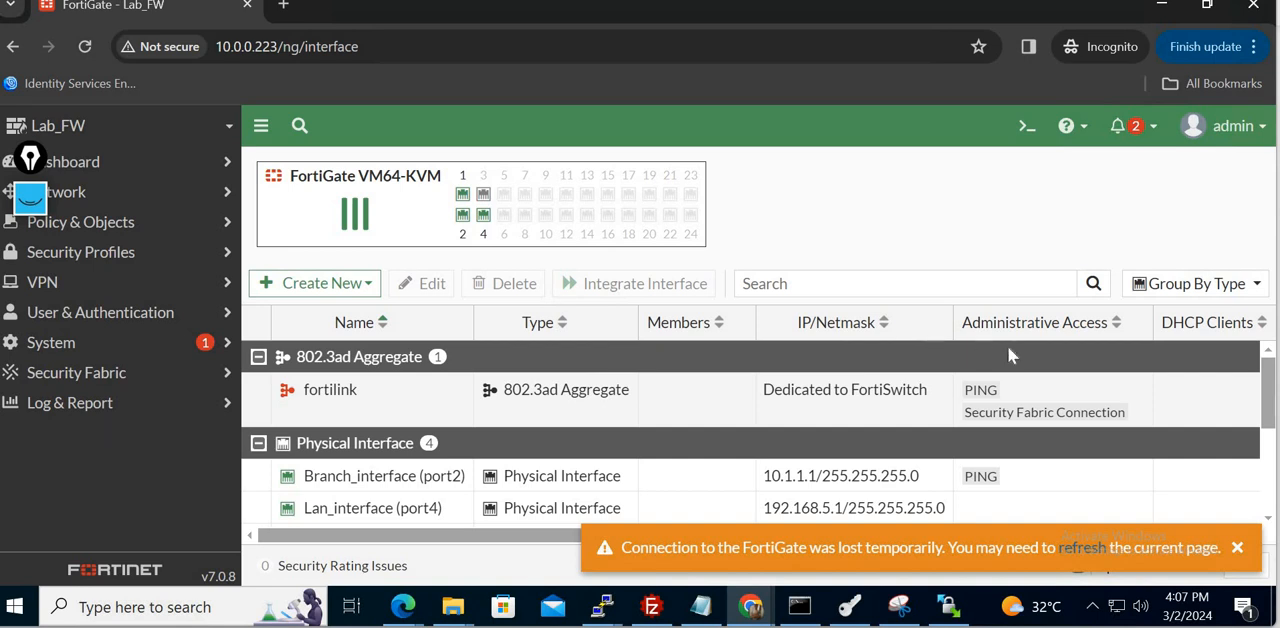
pyautogui.moveTo(948, 606)
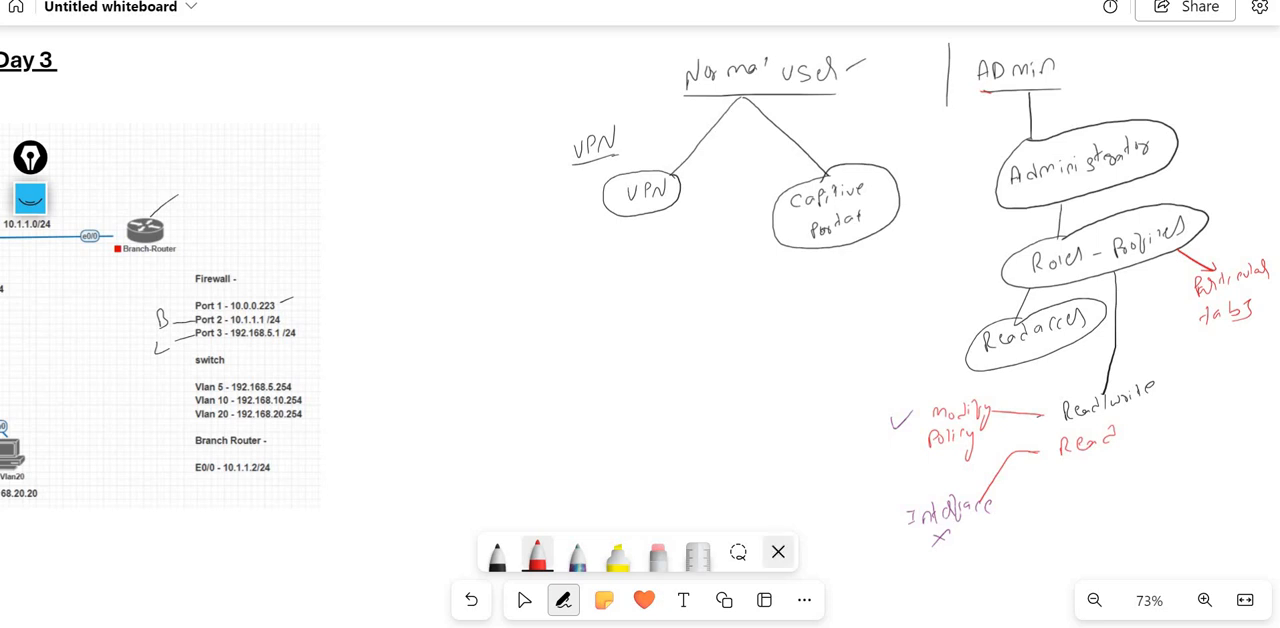
# - On the whiteboard, lasso the whole Normal user and Admin diagram and delete it
pyautogui.click(738, 552)
pyautogui.moveTo(942, 560)
pyautogui.mouseDown()
pyautogui.moveTo(845, 527)
pyautogui.moveTo(626, 340)
pyautogui.moveTo(515, 88)
pyautogui.moveTo(660, 46)
pyautogui.moveTo(1030, 40)
pyautogui.moveTo(1272, 175)
pyautogui.moveTo(1143, 514)
pyautogui.moveTo(940, 558)
pyautogui.mouseUp()
pyautogui.moveTo(662, 627)
pyautogui.click(530, 515)
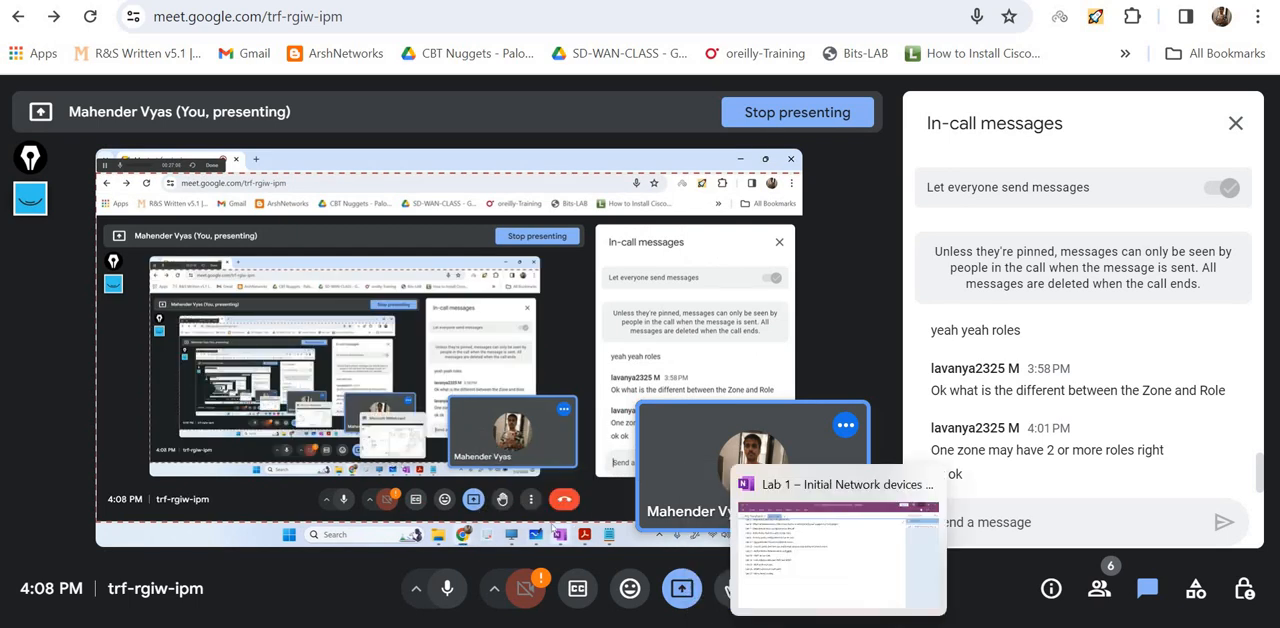
pyautogui.click(797, 627)
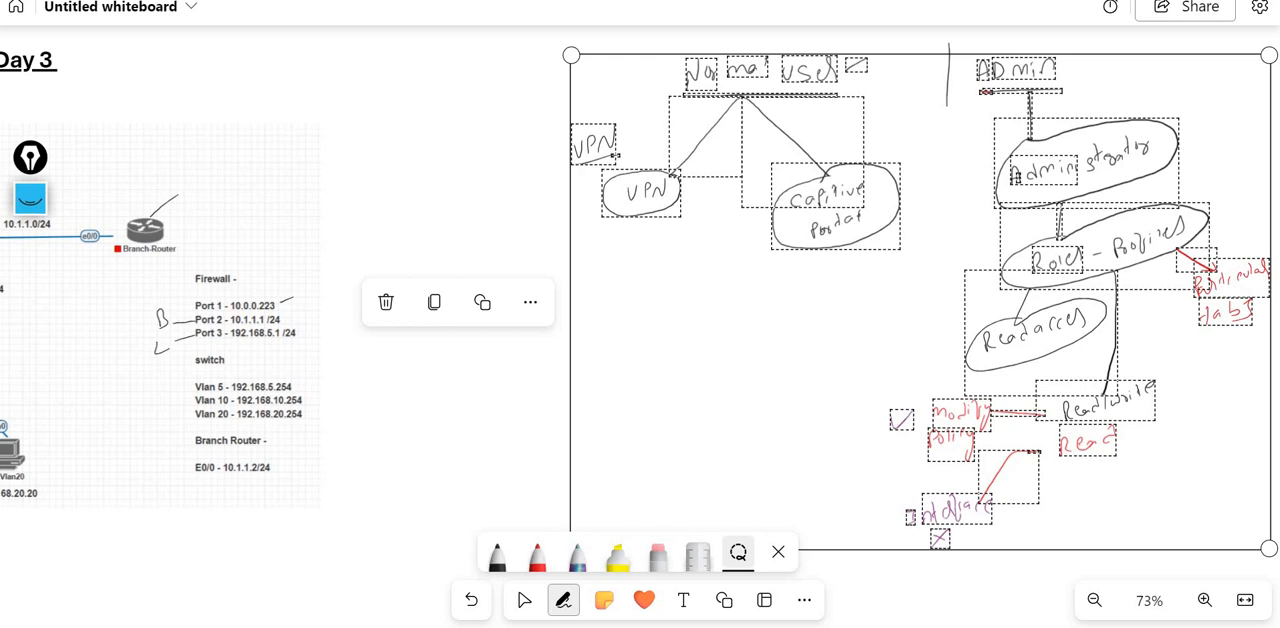
pyautogui.click(386, 302)
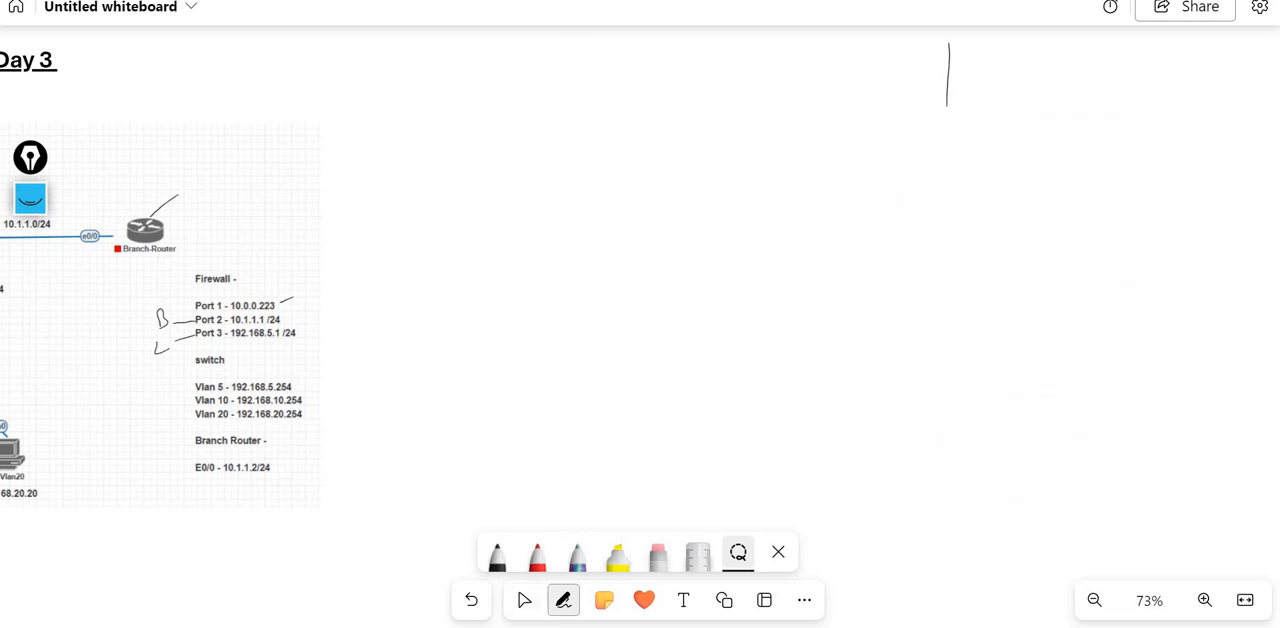
# - Remove the leftover vertical divider stroke from the whiteboard
pyautogui.click(524, 600)
pyautogui.click(564, 600)
pyautogui.moveTo(962, 40)
pyautogui.mouseDown()
pyautogui.moveTo(930, 150)
pyautogui.moveTo(965, 42)
pyautogui.mouseUp()
pyautogui.click(852, 146)
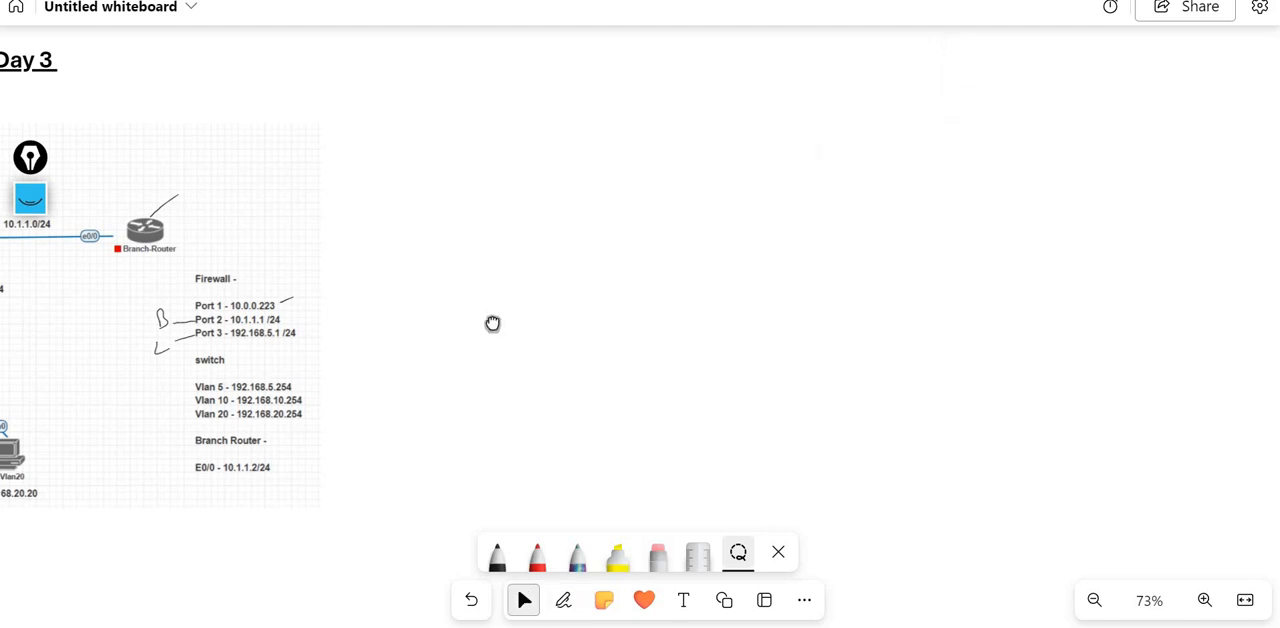
# - Bring the Day 3 agenda and topology back into view, switch to the FortiGate web interface and open User Definition
pyautogui.moveTo(491, 323); pyautogui.dragTo(1194, 309)
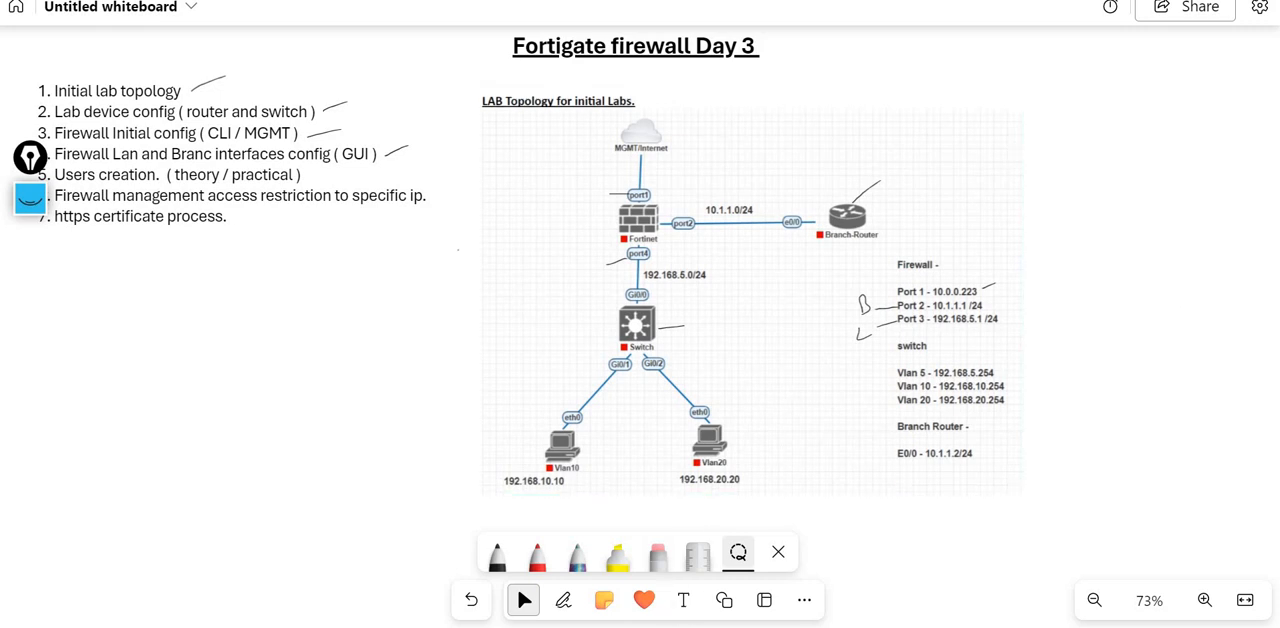
pyautogui.moveTo(662, 627)
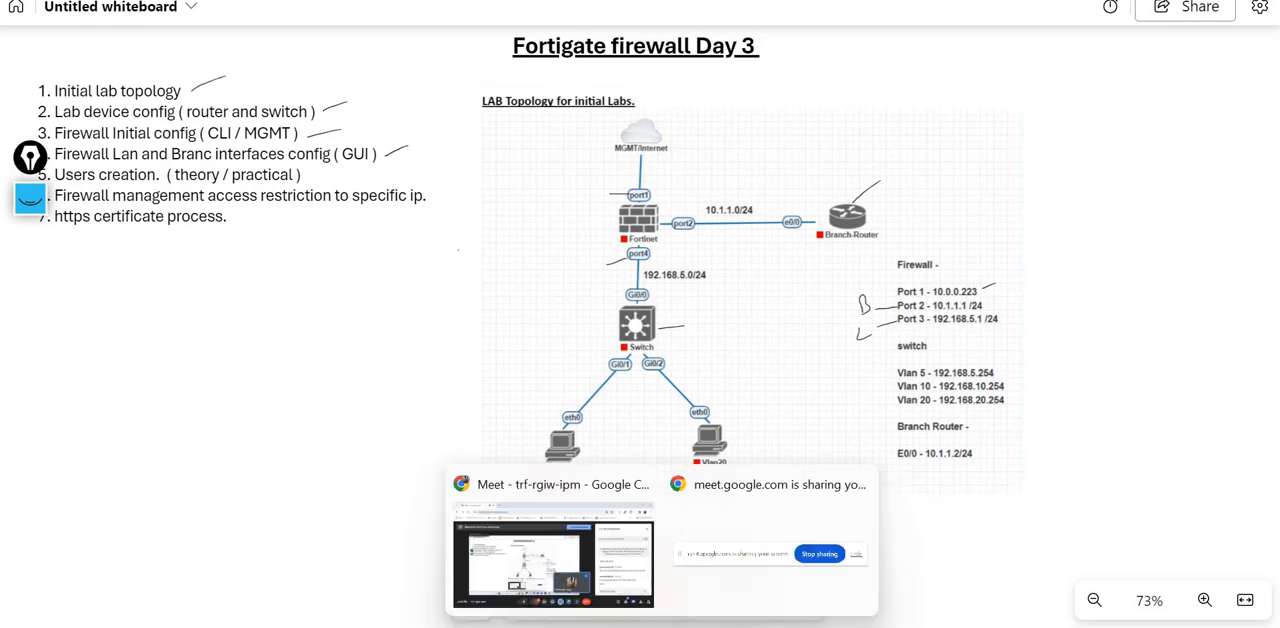
pyautogui.click(587, 540)
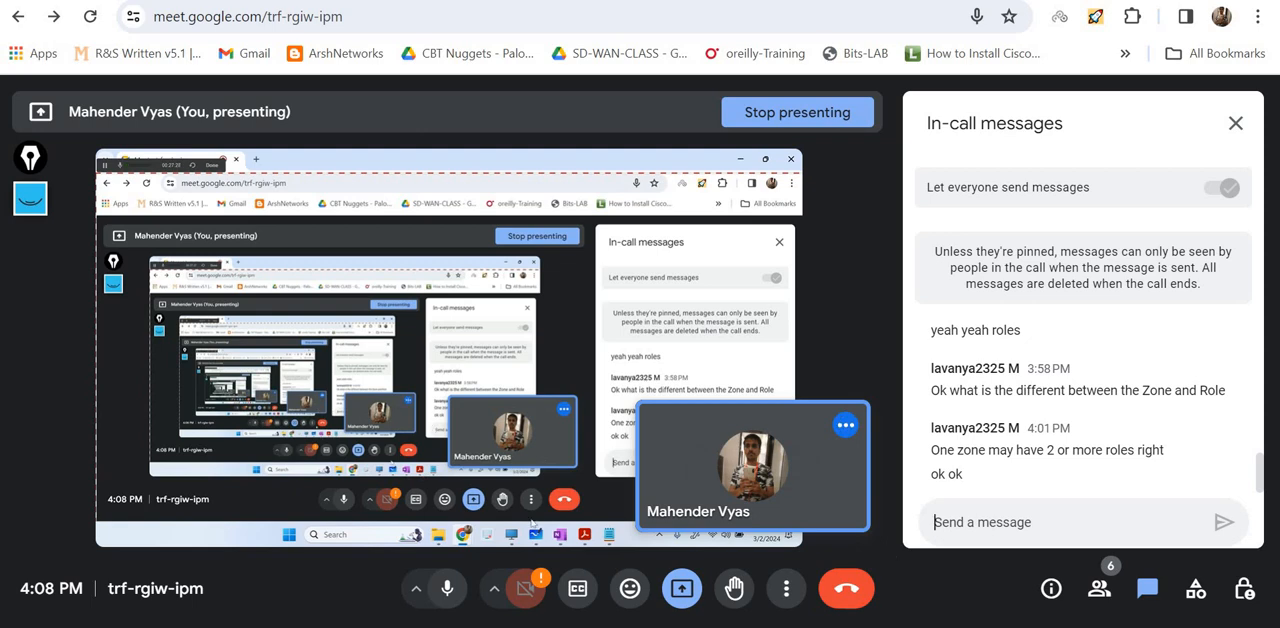
pyautogui.moveTo(750, 627)
pyautogui.click(703, 537)
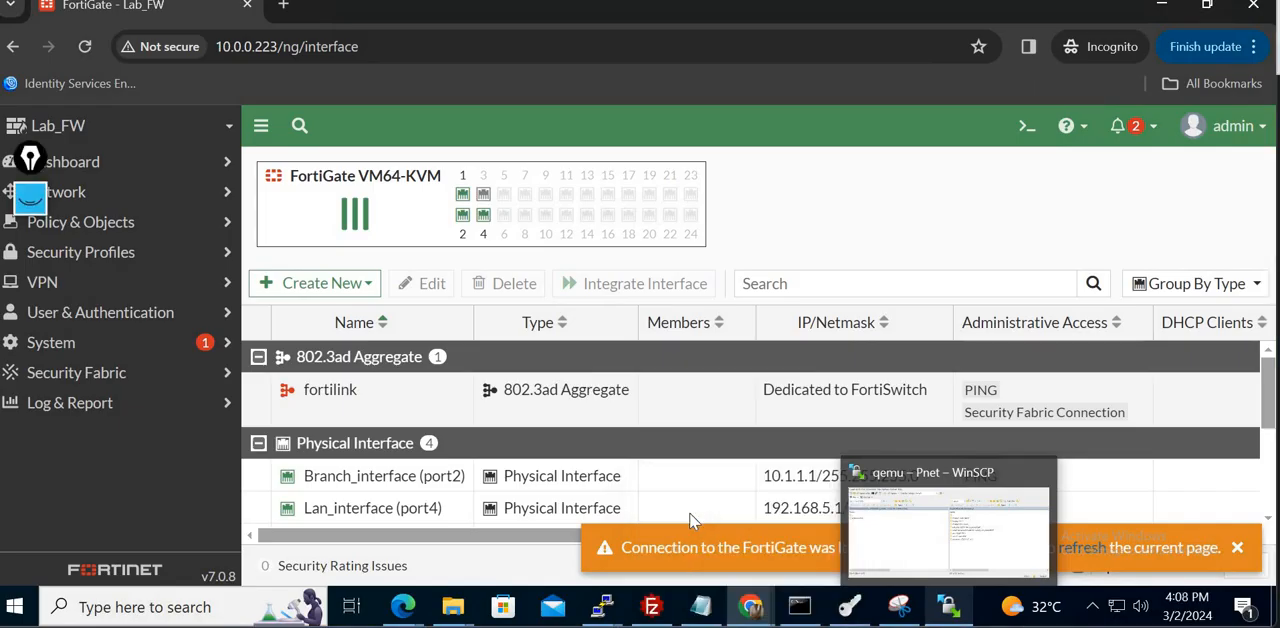
pyautogui.click(119, 326)
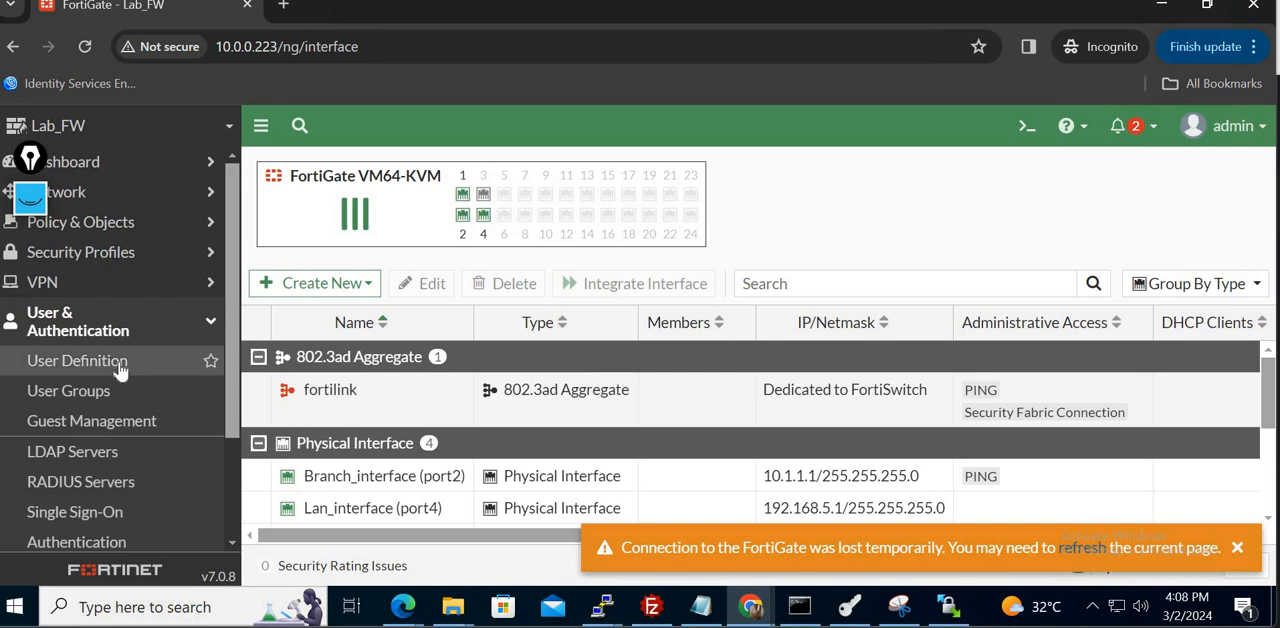
pyautogui.click(119, 366)
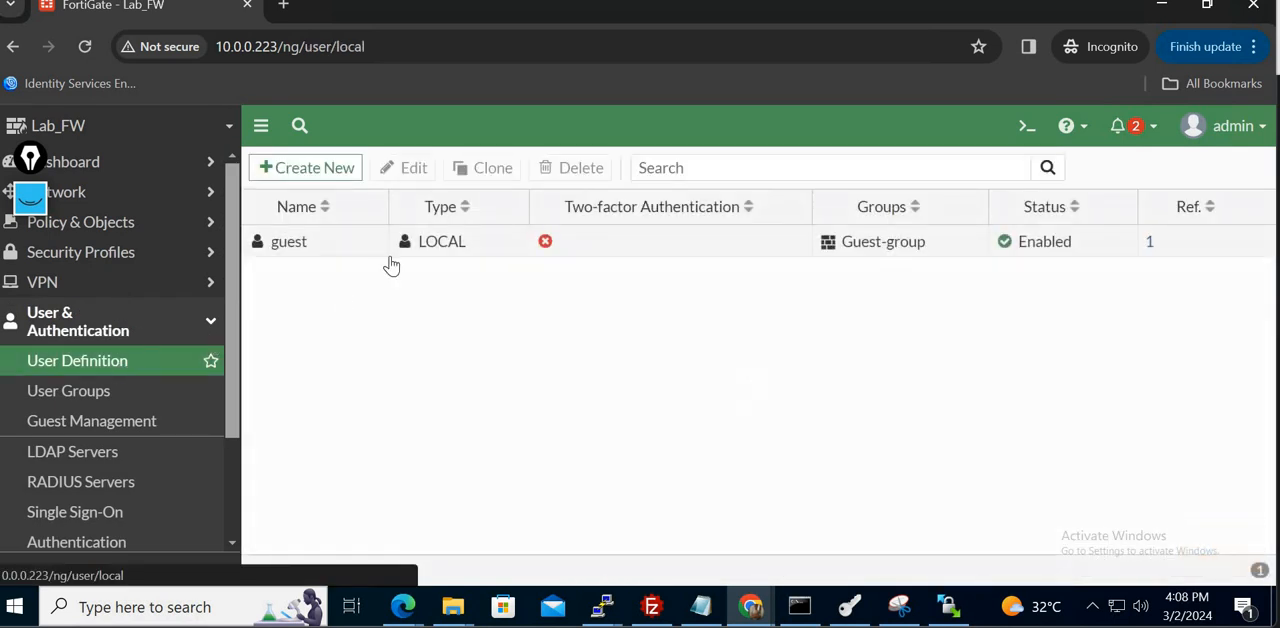
# - Start a new Local User with the username Lab_user and enter the account password
pyautogui.click(303, 170)
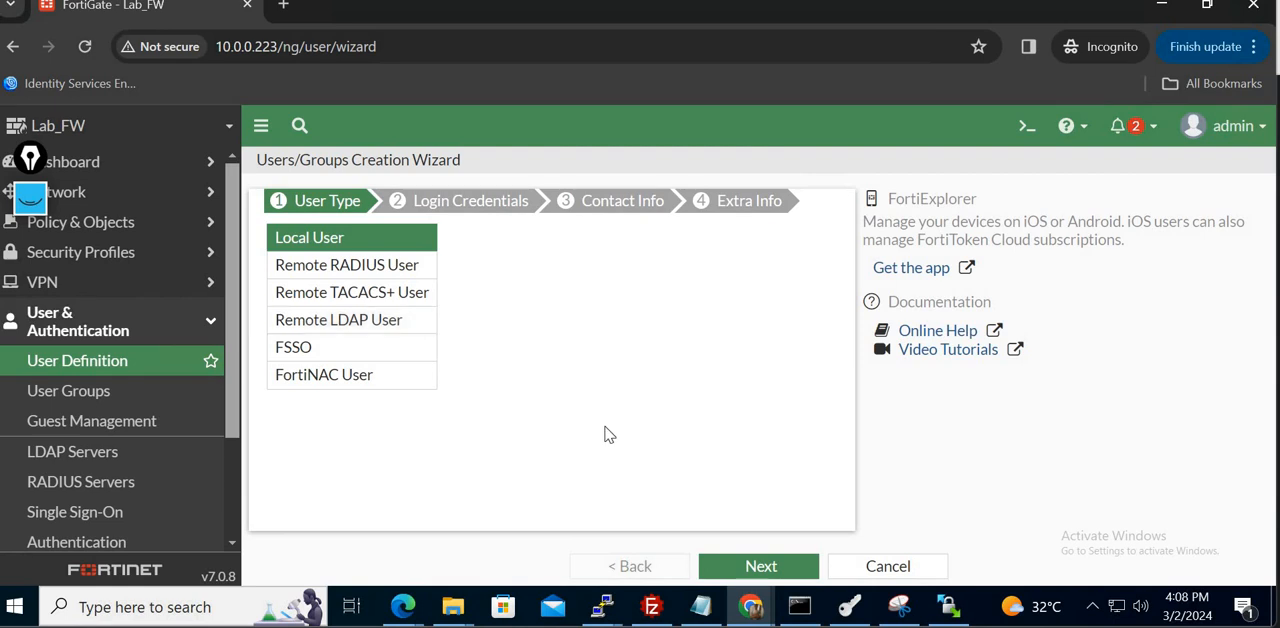
pyautogui.click(787, 568)
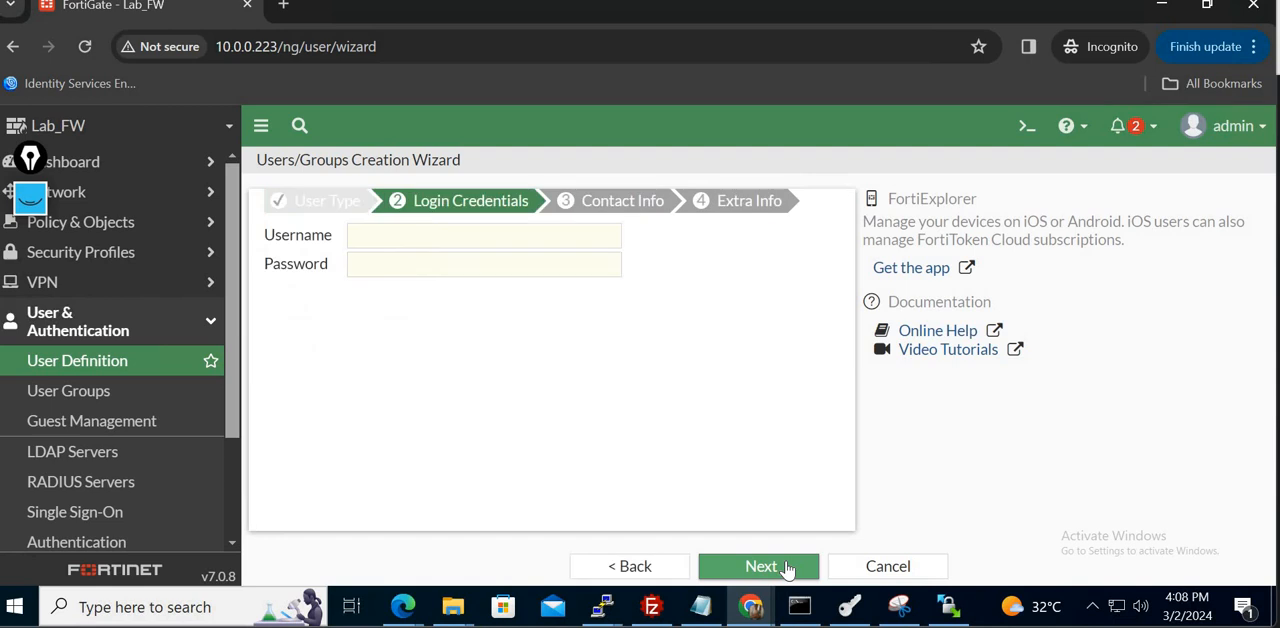
pyautogui.click(416, 242)
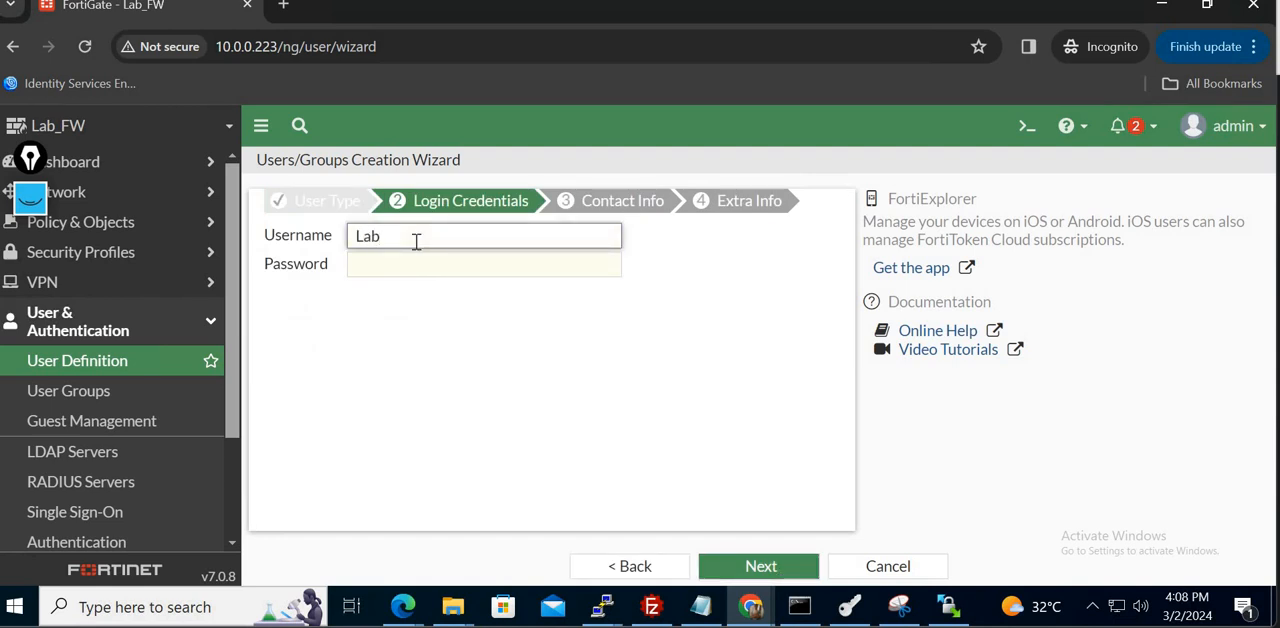
pyautogui.write('er')
pyautogui.press('Tab')
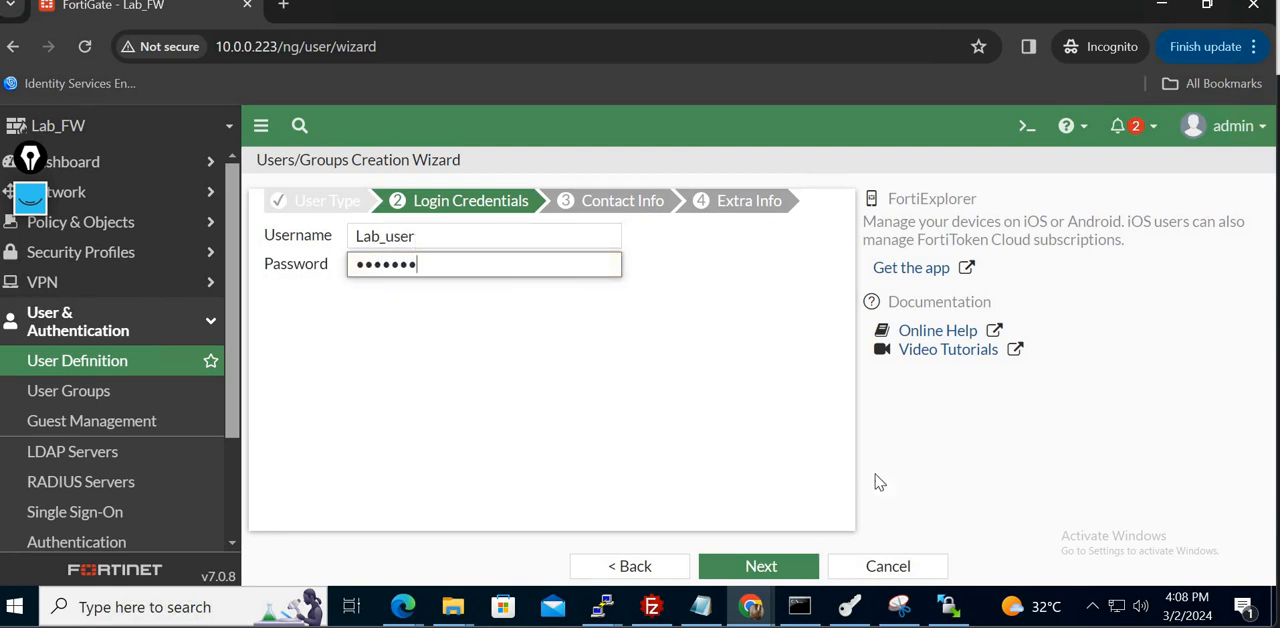
pyautogui.click(770, 568)
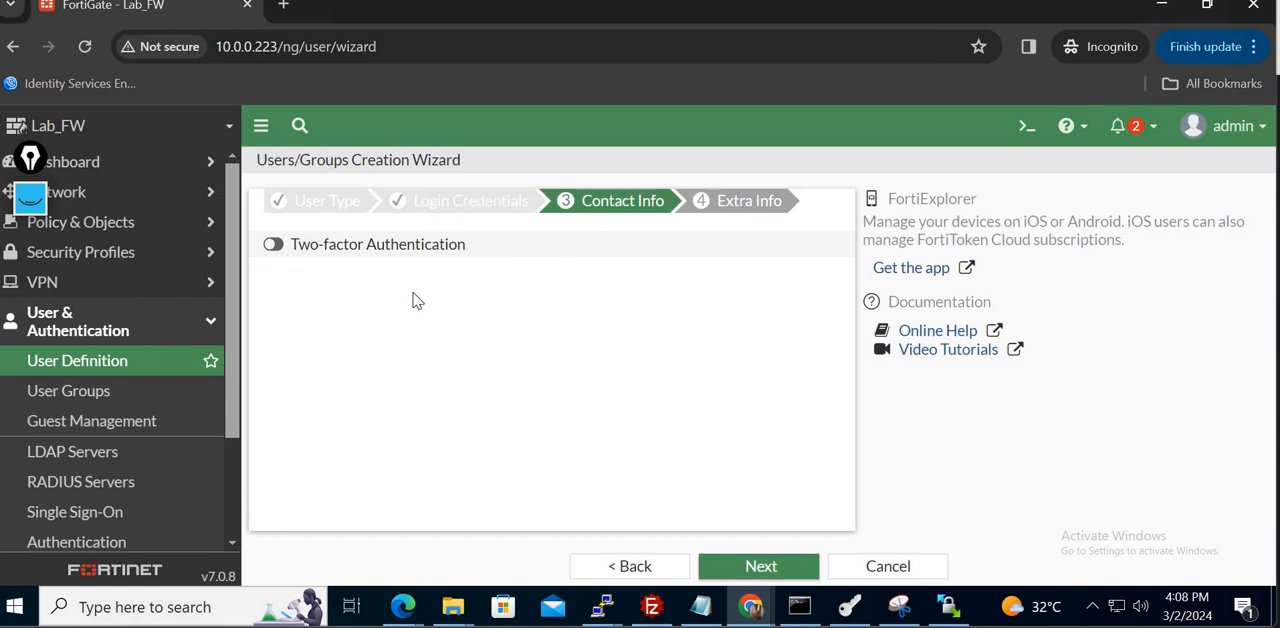
# - Leave two-factor authentication and the user group turned off, keep the account status Enabled, and submit the new user
pyautogui.click(274, 244)
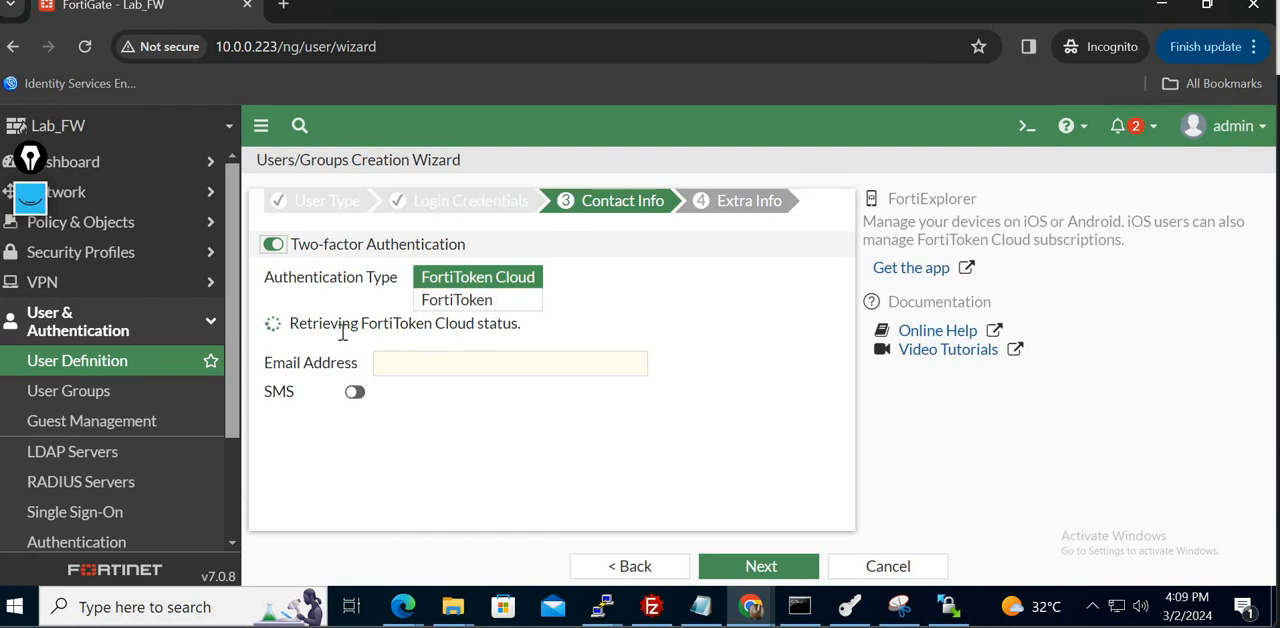
pyautogui.click(272, 245)
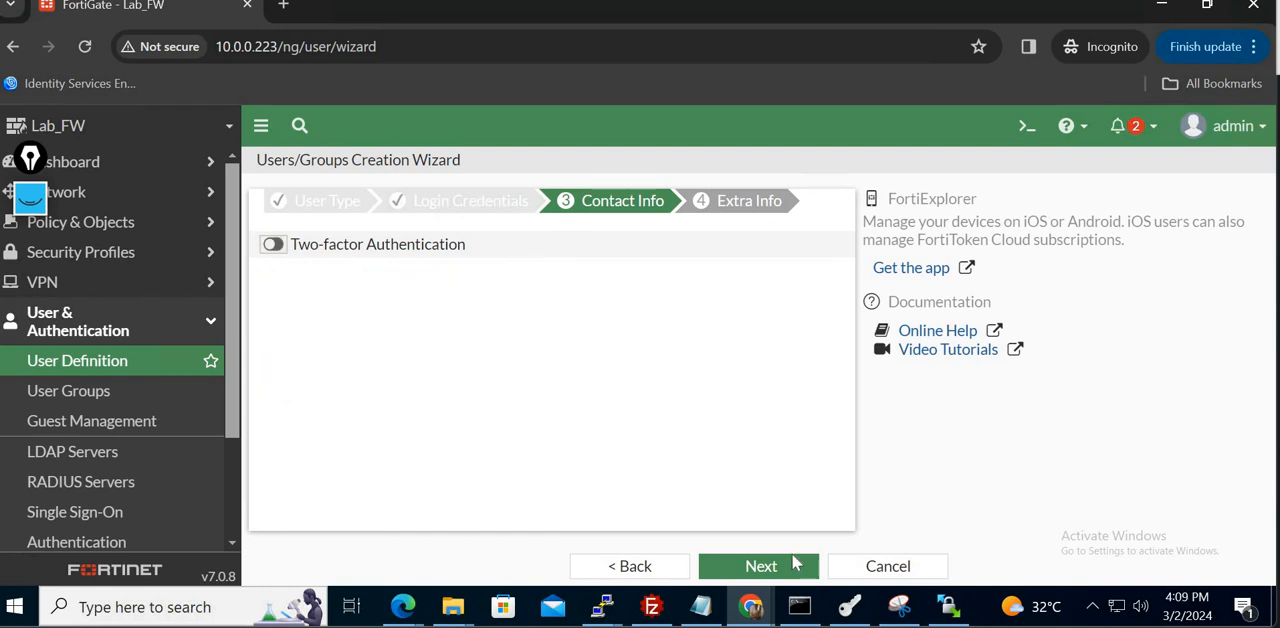
pyautogui.click(760, 567)
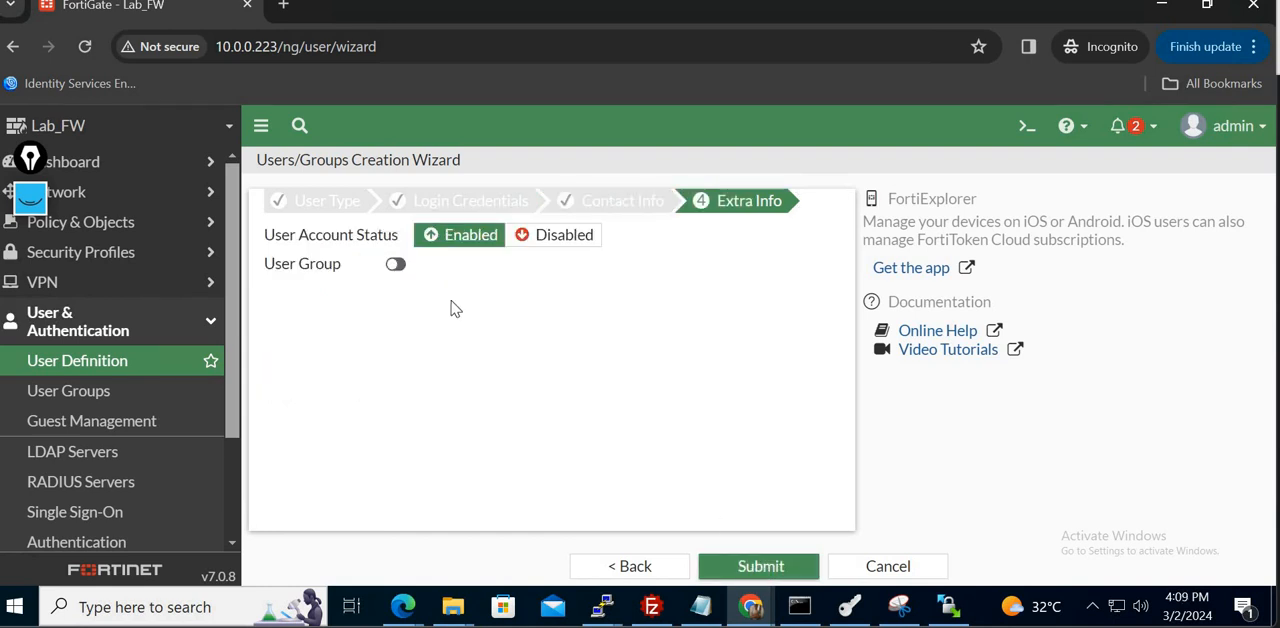
pyautogui.click(396, 267)
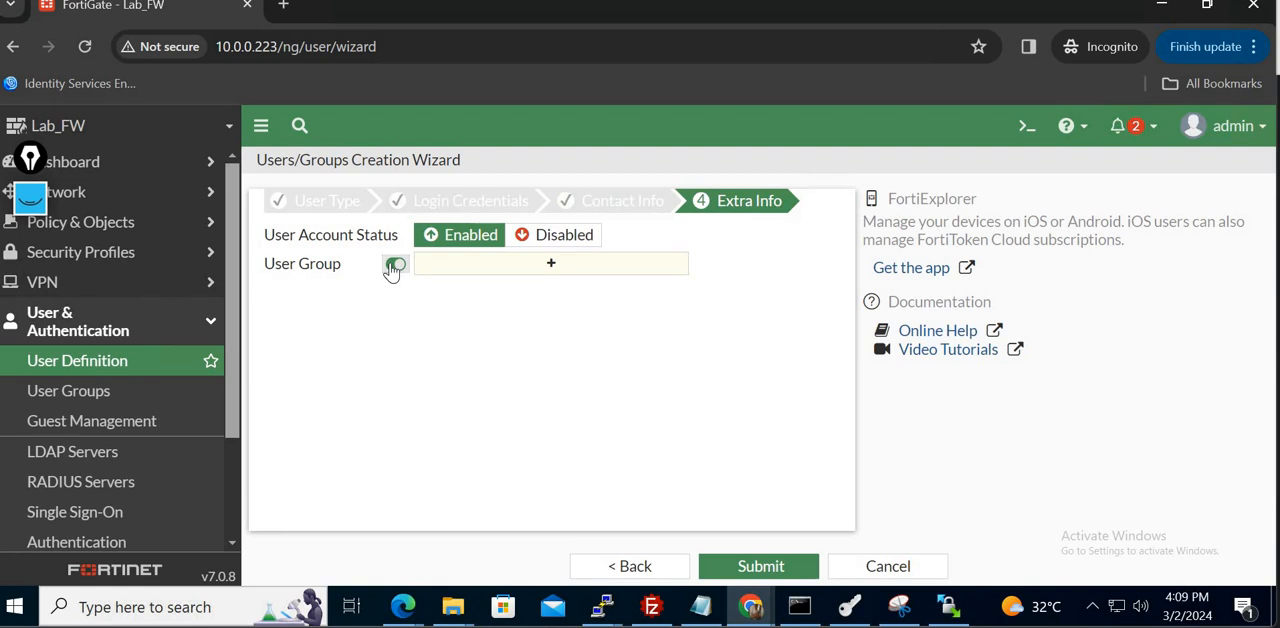
pyautogui.click(394, 266)
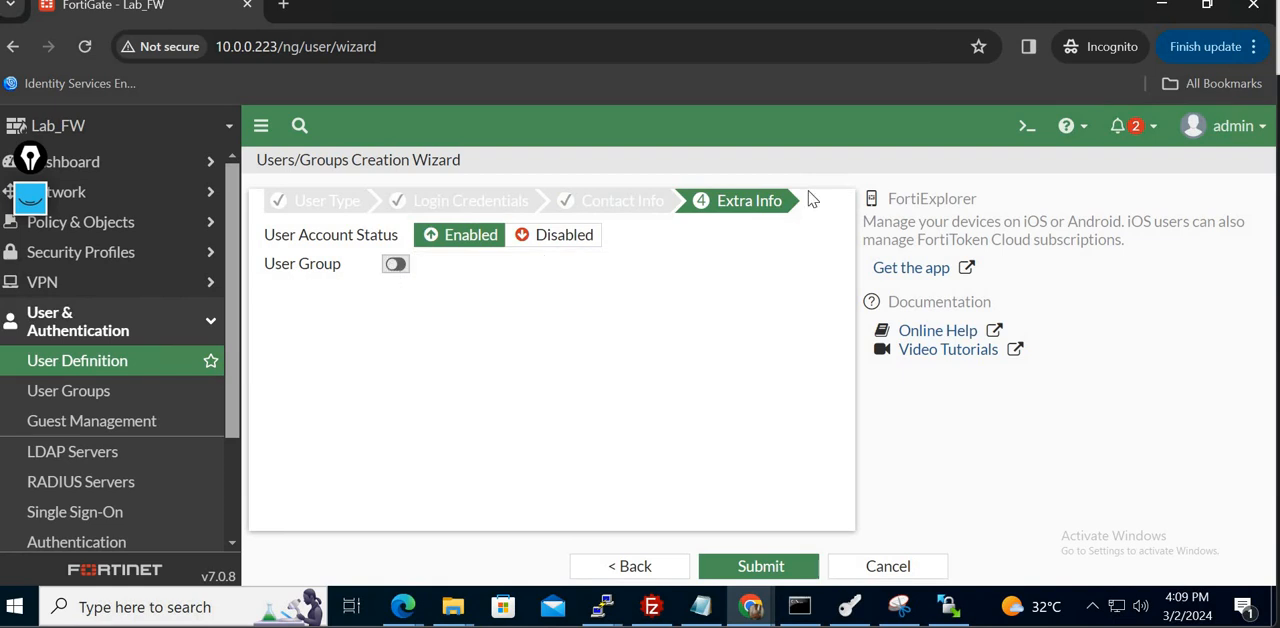
pyautogui.click(799, 577)
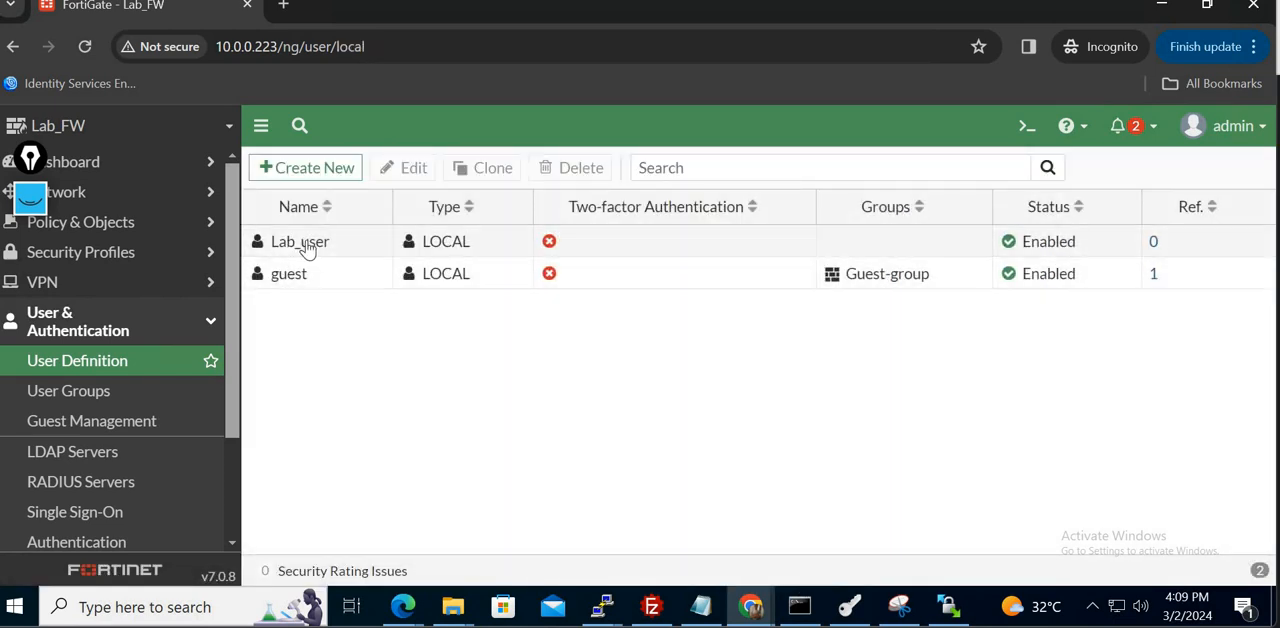
# - Create a Firewall-type user group named Lan_users with Lab_user as its member
pyautogui.click(105, 395)
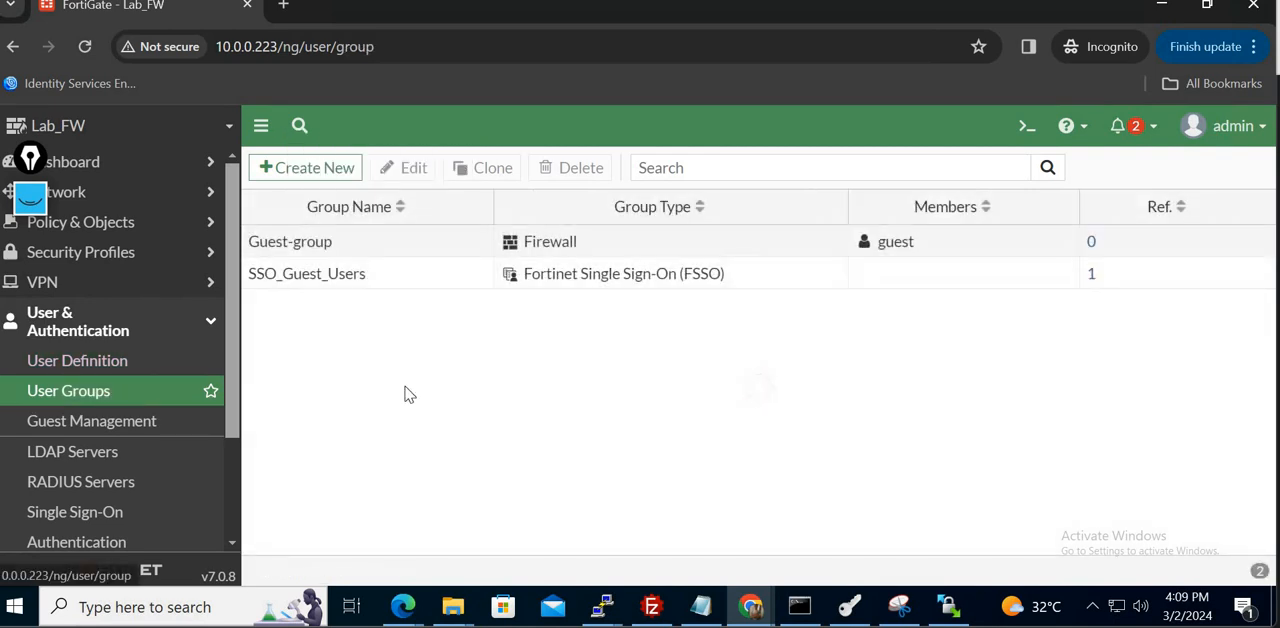
pyautogui.click(306, 170)
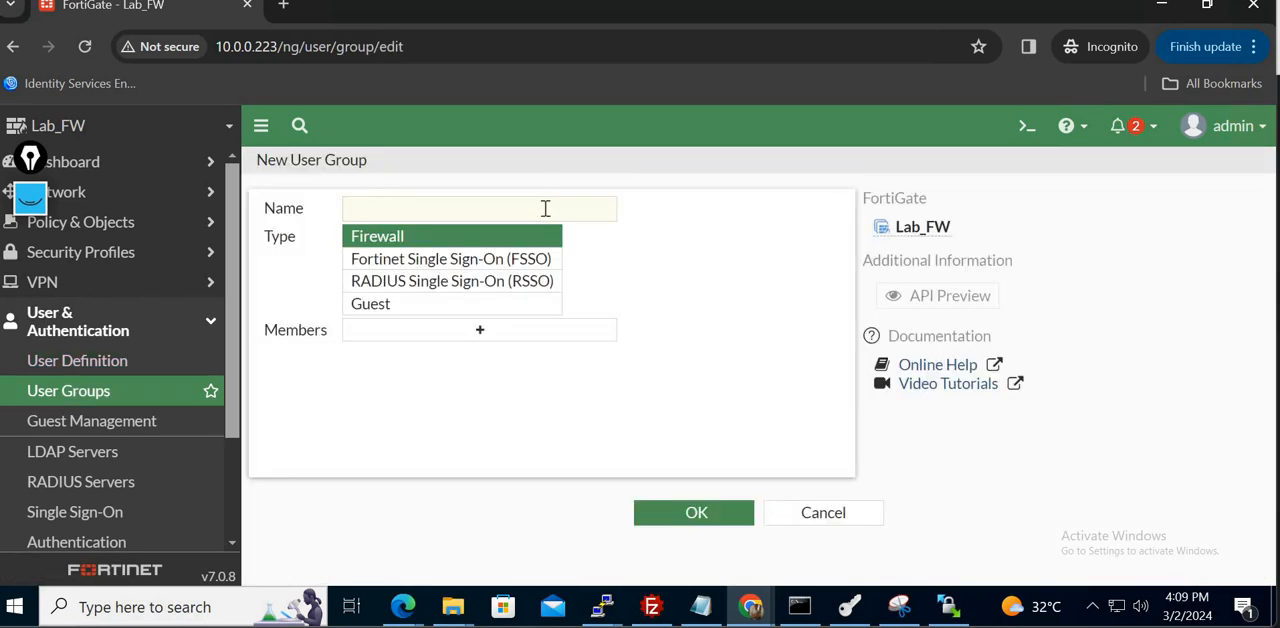
pyautogui.click(483, 204)
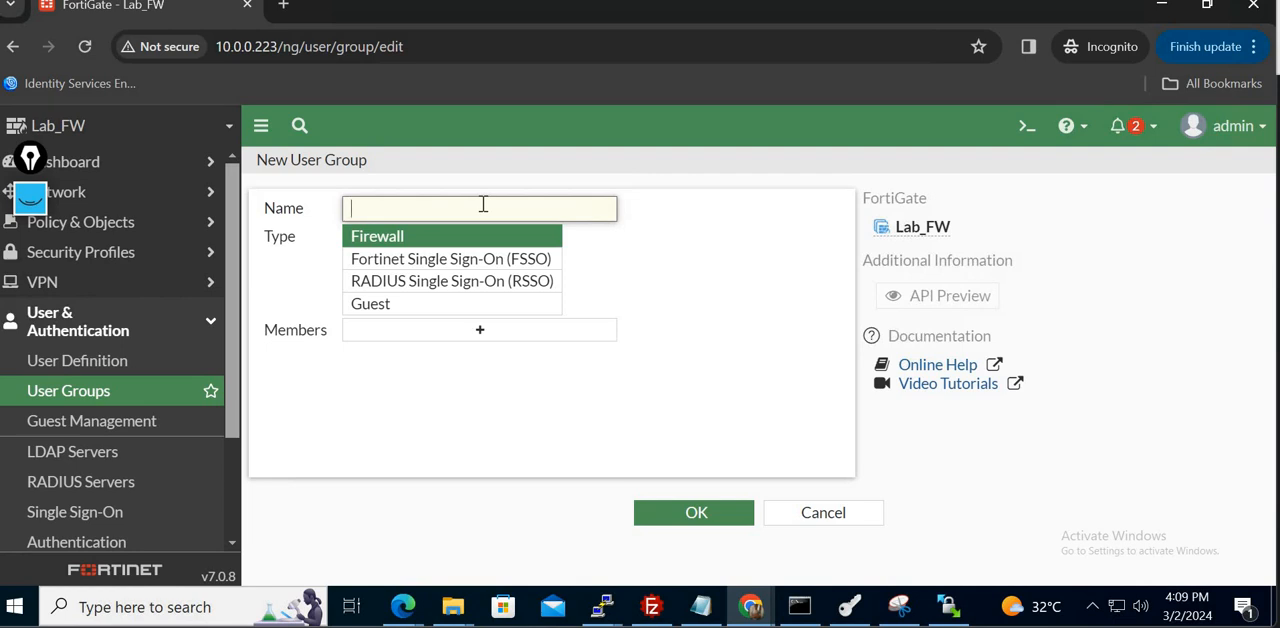
pyautogui.write('Lan_users')
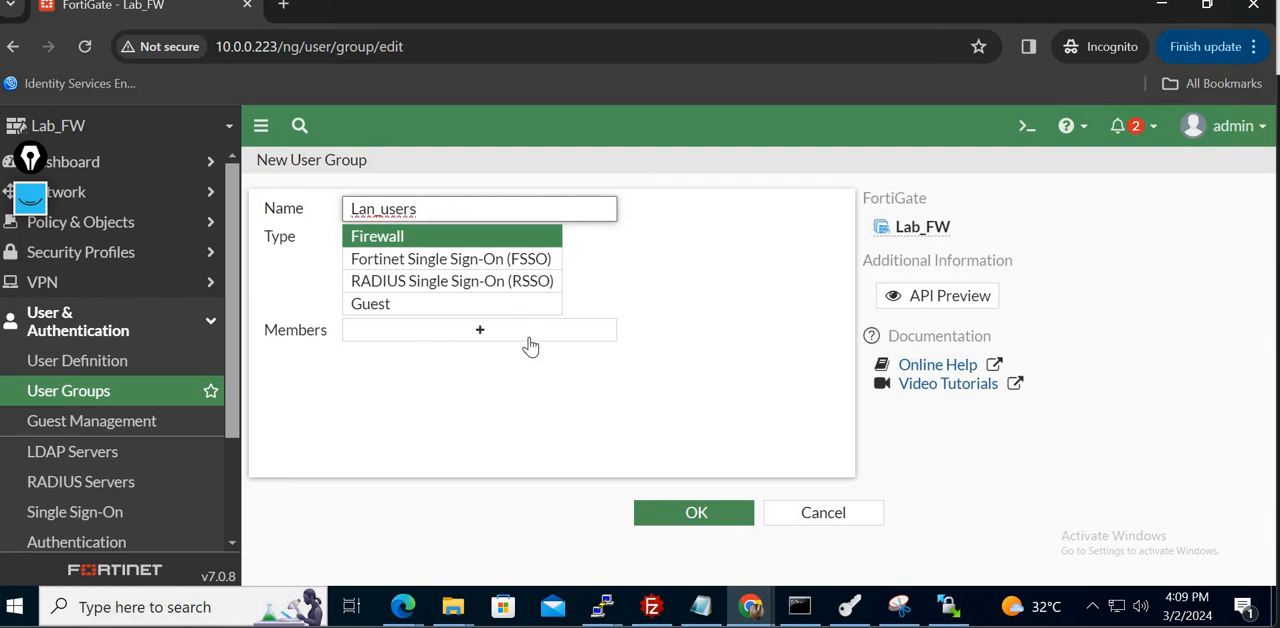
pyautogui.click(527, 337)
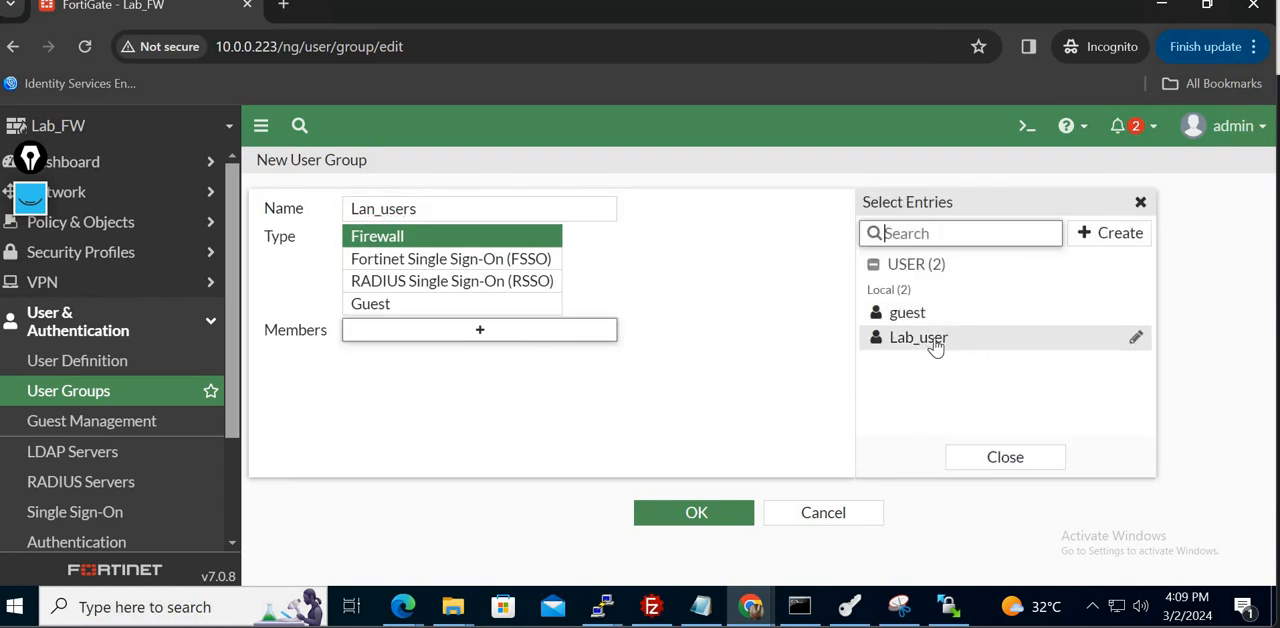
pyautogui.click(918, 338)
pyautogui.click(700, 514)
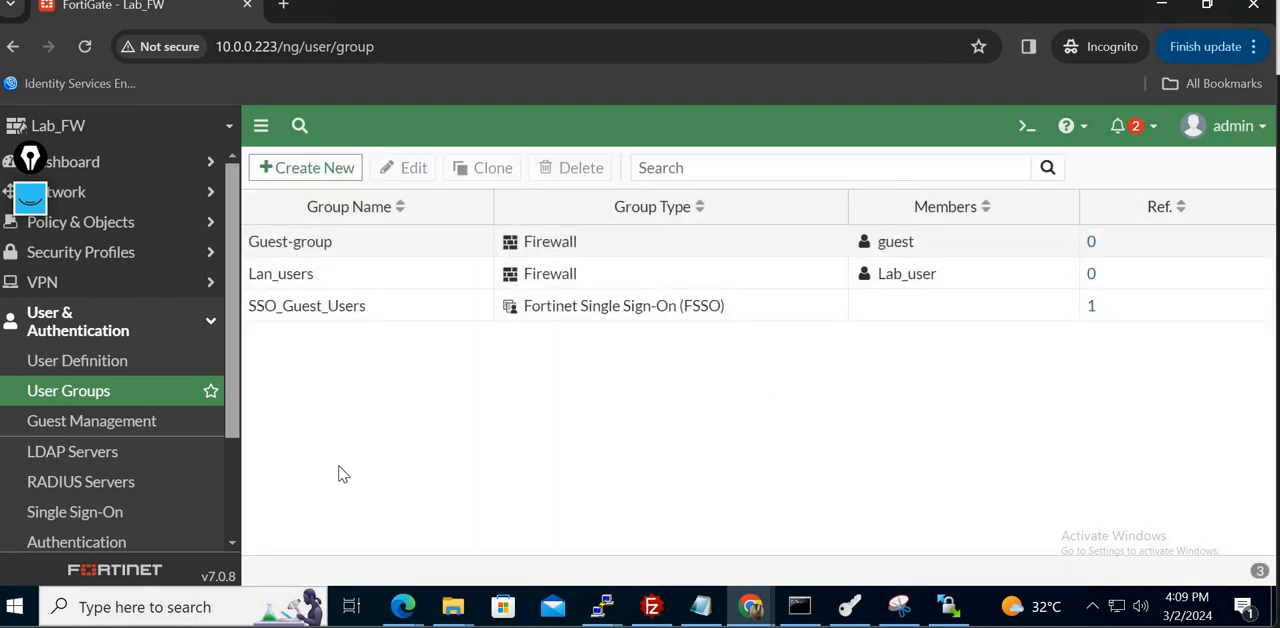
# - Start a new Local User named Lab_user2, enter the account password, and proceed past the contact information without adding any
pyautogui.click(107, 360)
pyautogui.click(316, 170)
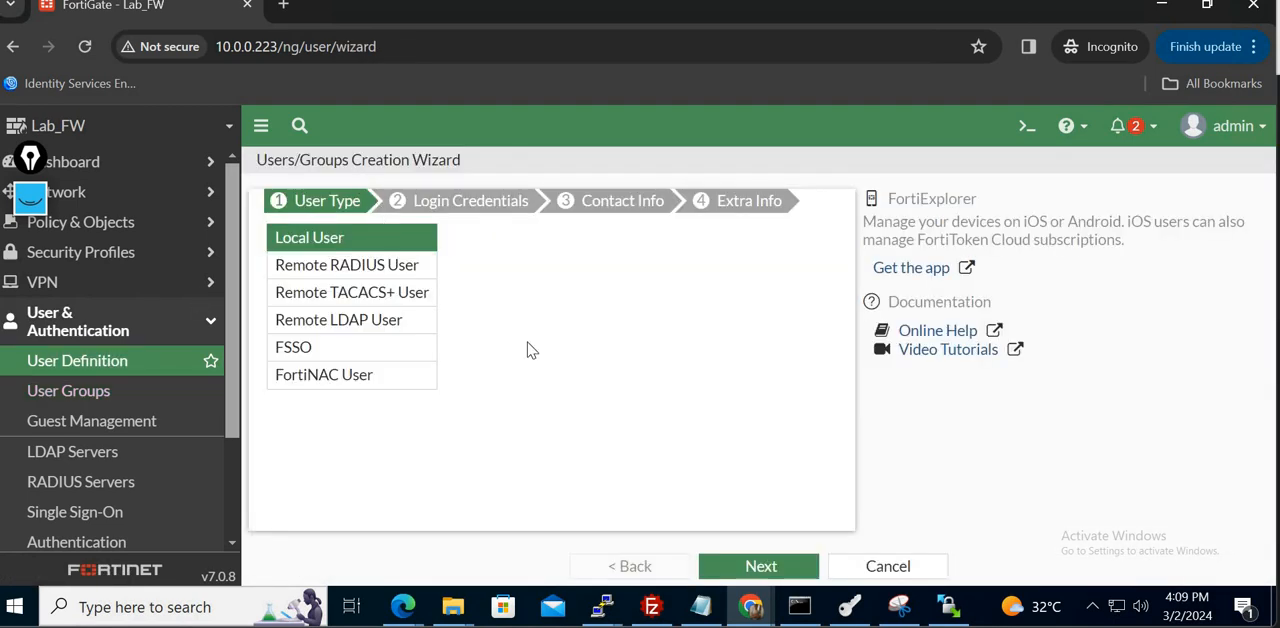
pyautogui.click(766, 566)
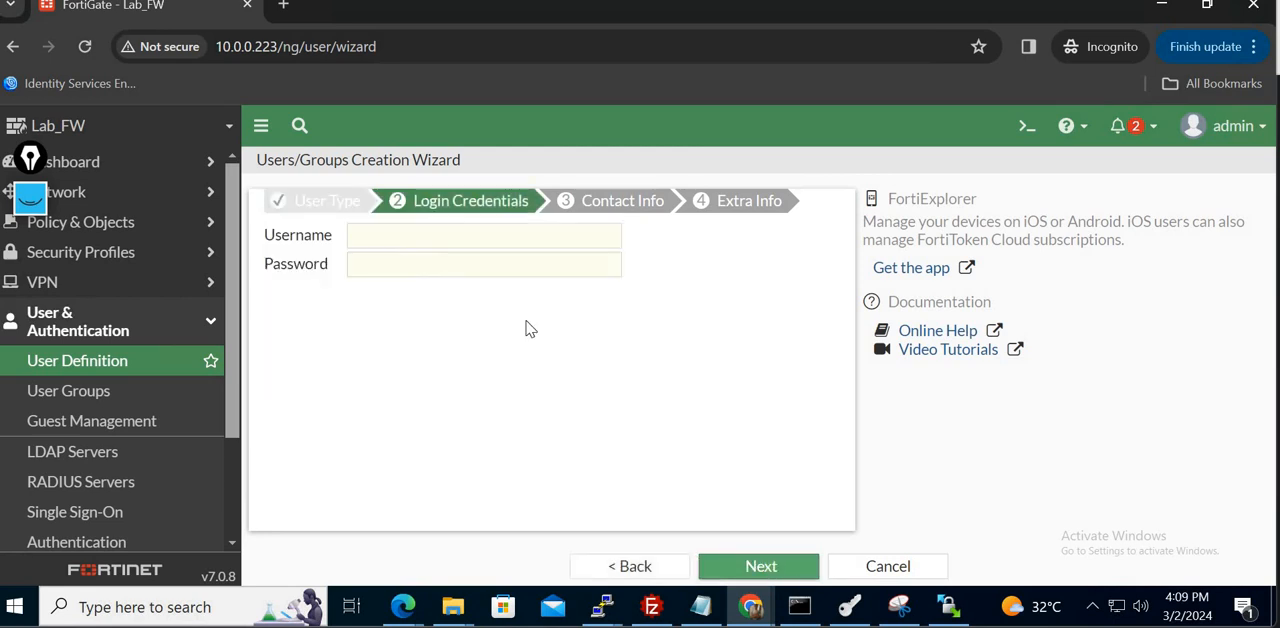
pyautogui.click(460, 246)
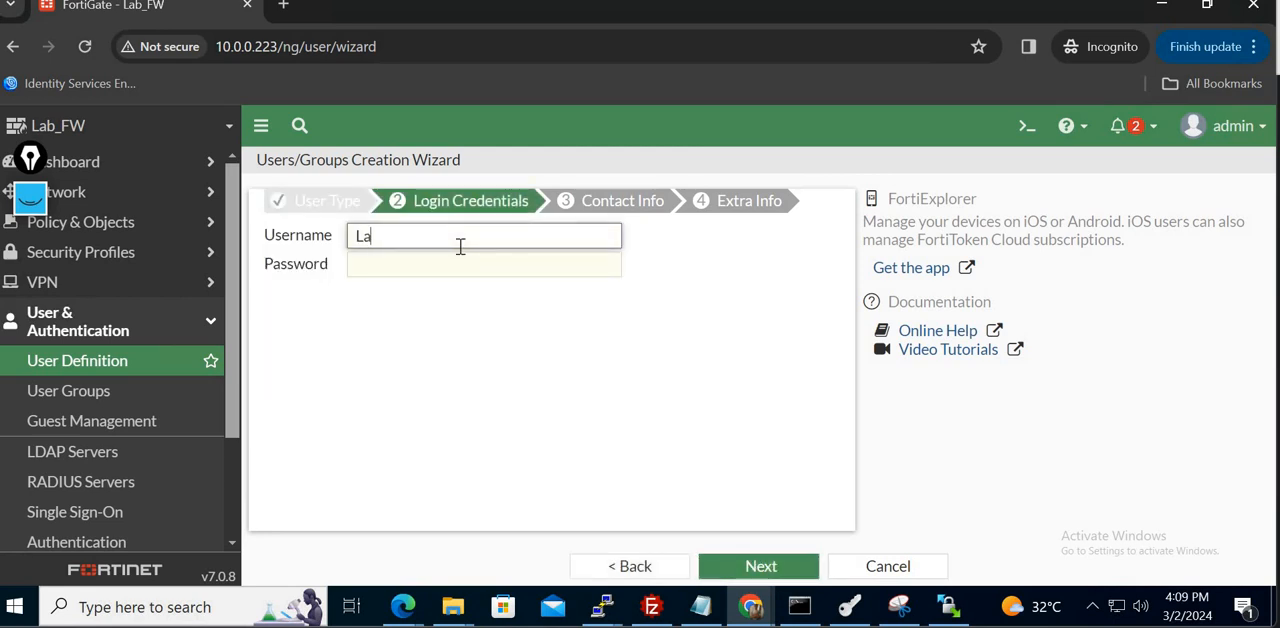
pyautogui.write('Lab_user2')
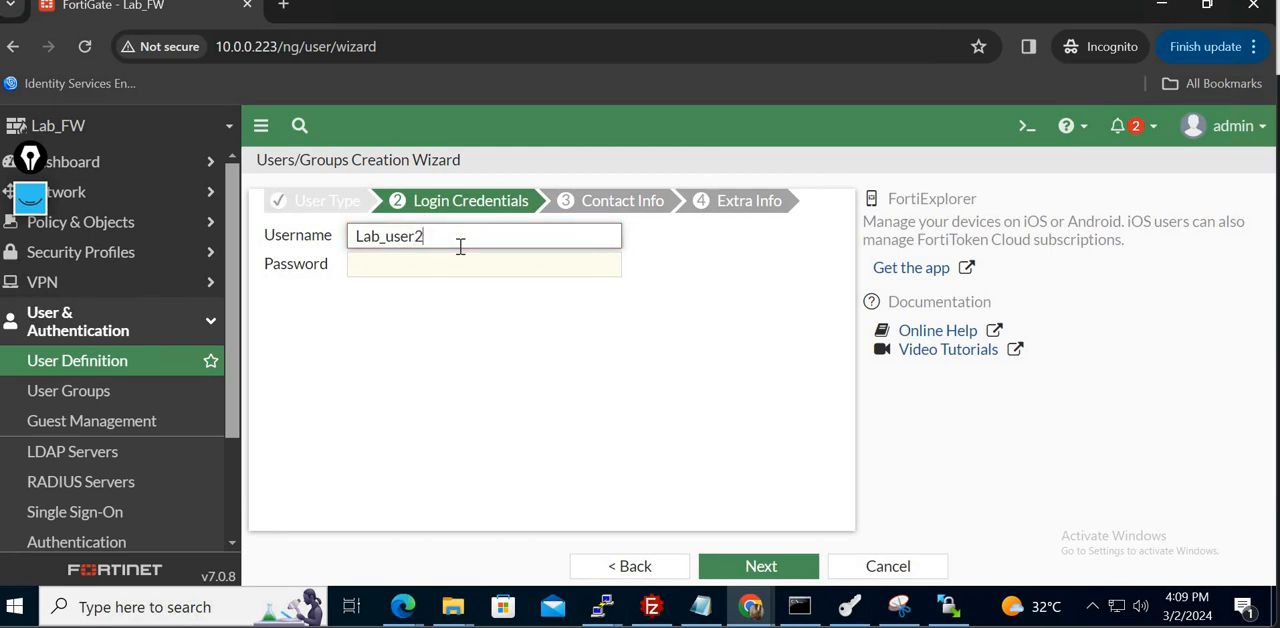
pyautogui.press('Tab')
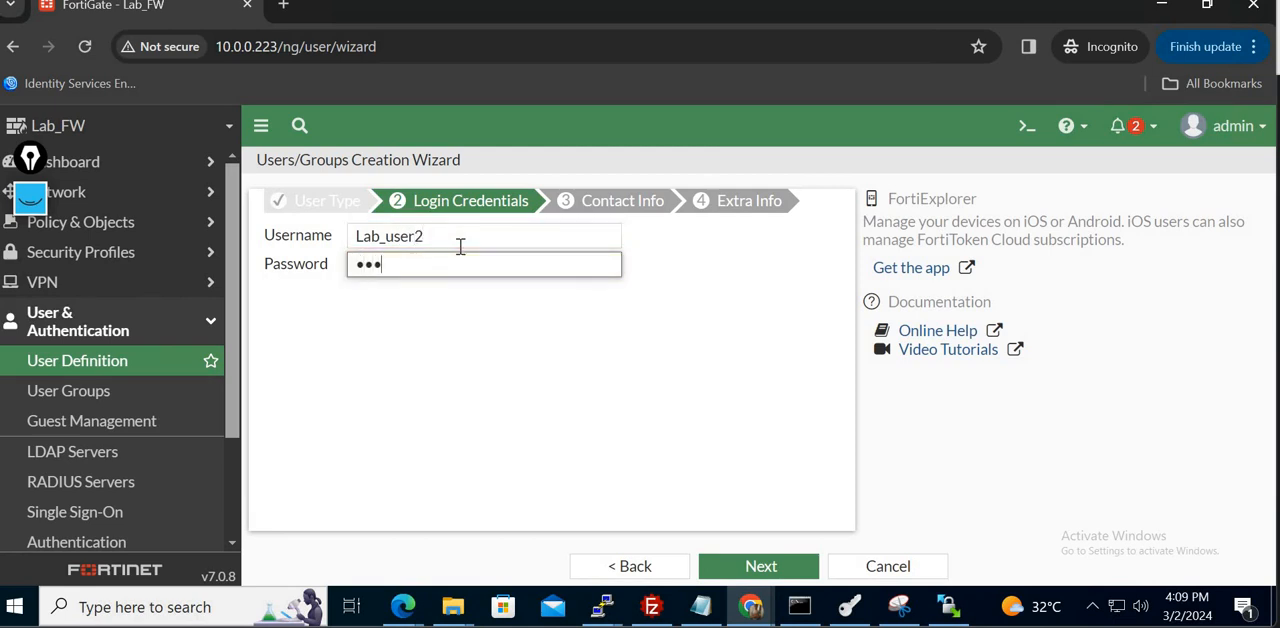
pyautogui.click(784, 568)
pyautogui.click(784, 568)
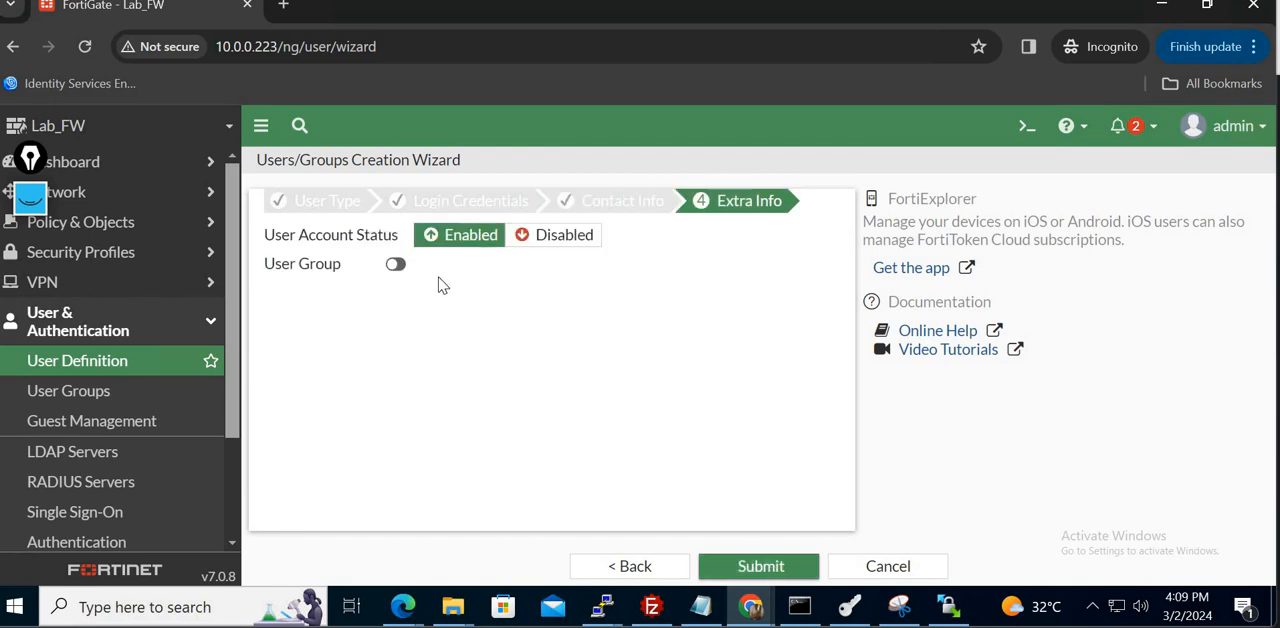
# - Submit the new user as a member of the Lan_users group and check the membership in the group and user lists
pyautogui.click(396, 268)
pyautogui.click(578, 268)
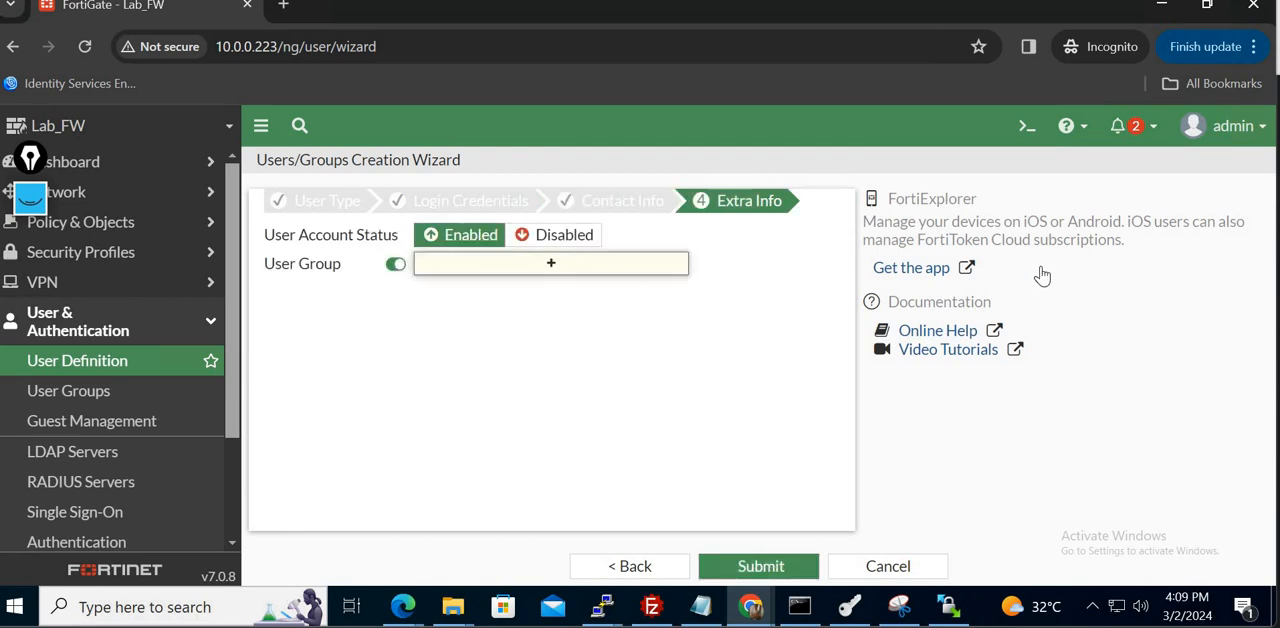
pyautogui.click(955, 292)
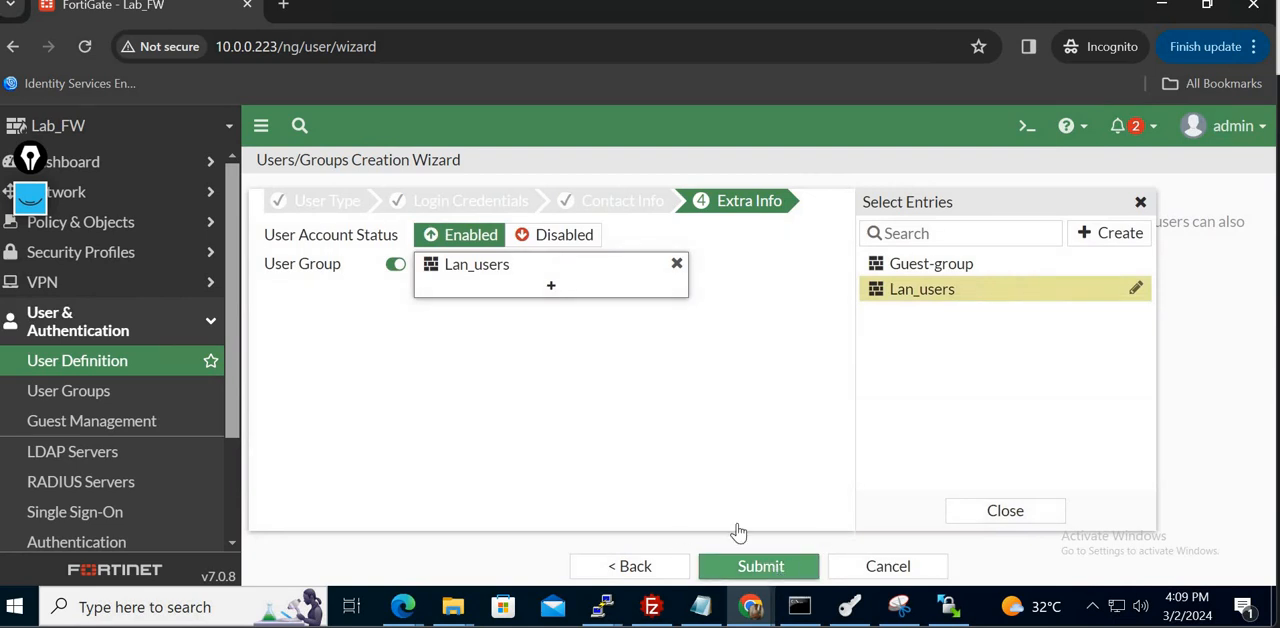
pyautogui.click(790, 567)
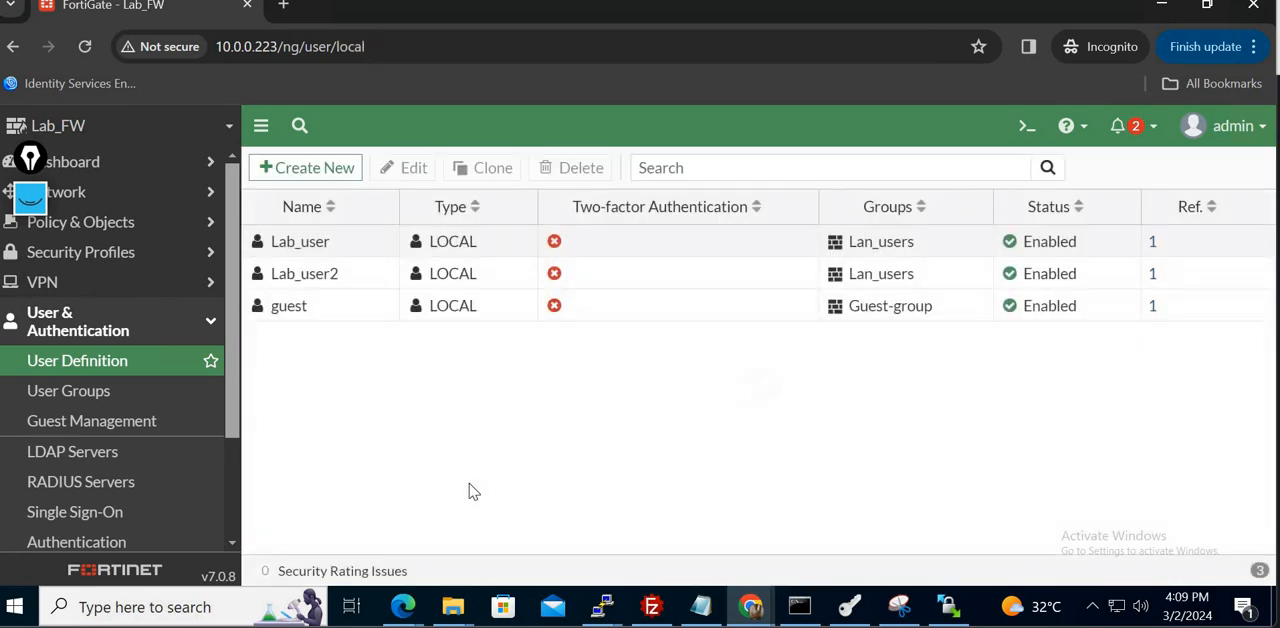
pyautogui.click(120, 396)
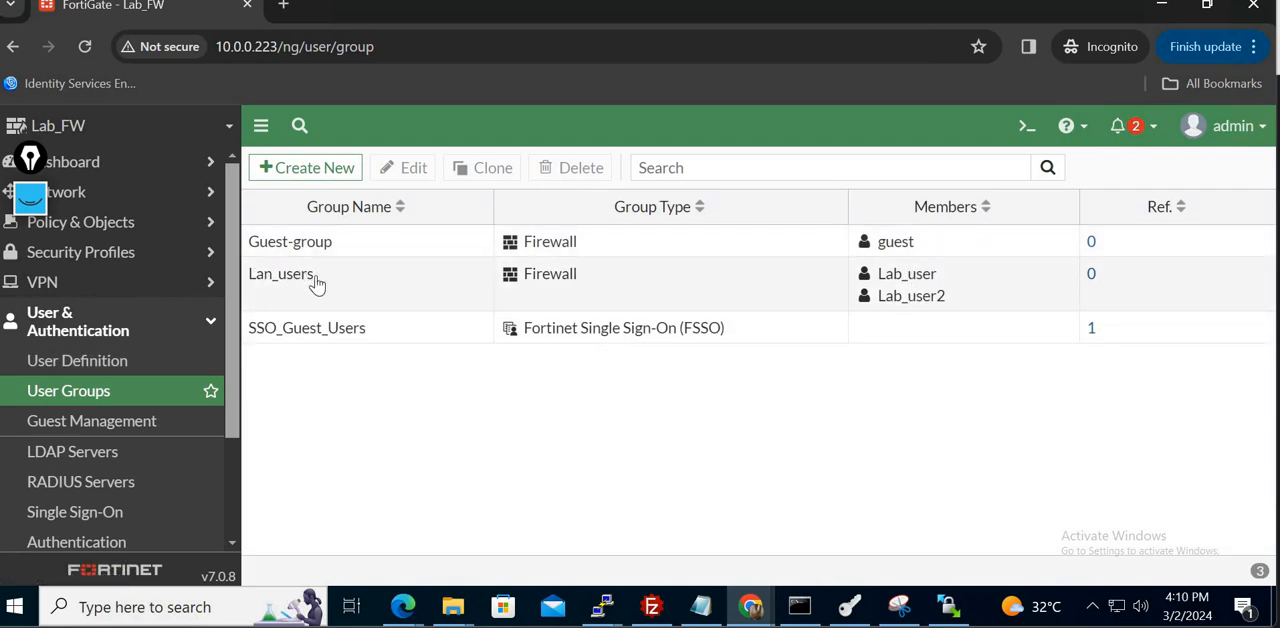
pyautogui.click(155, 355)
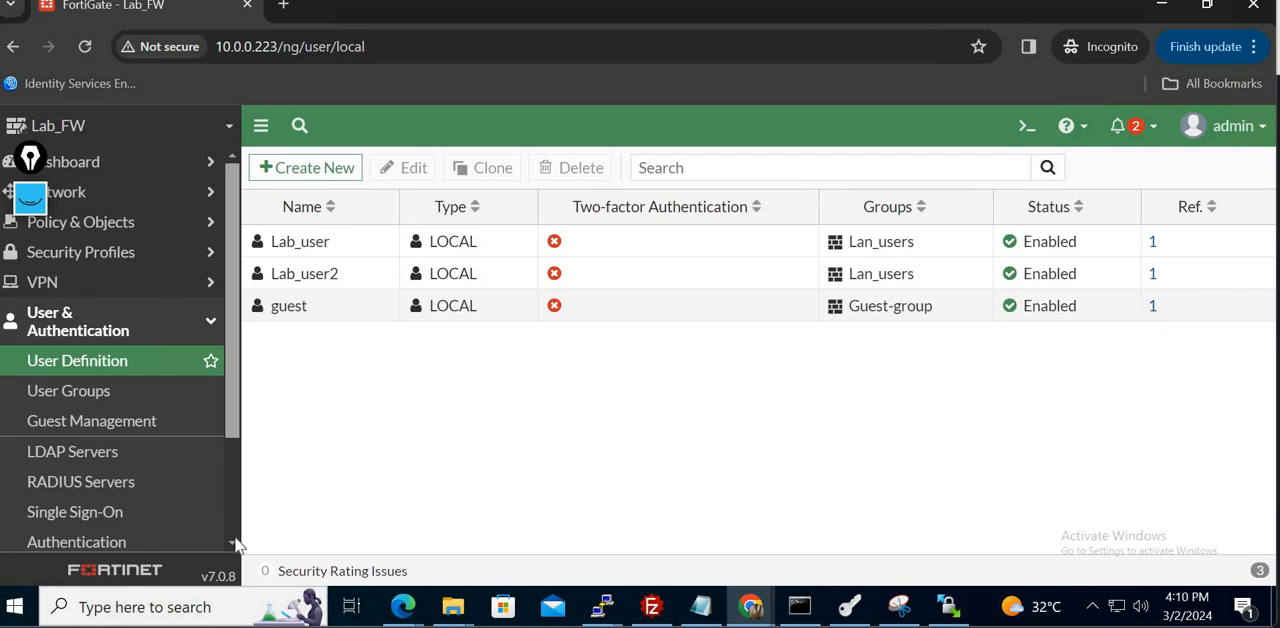
# - Open the system Administrators list and start a new Administrator account
pyautogui.scroll(-2, 236, 543)
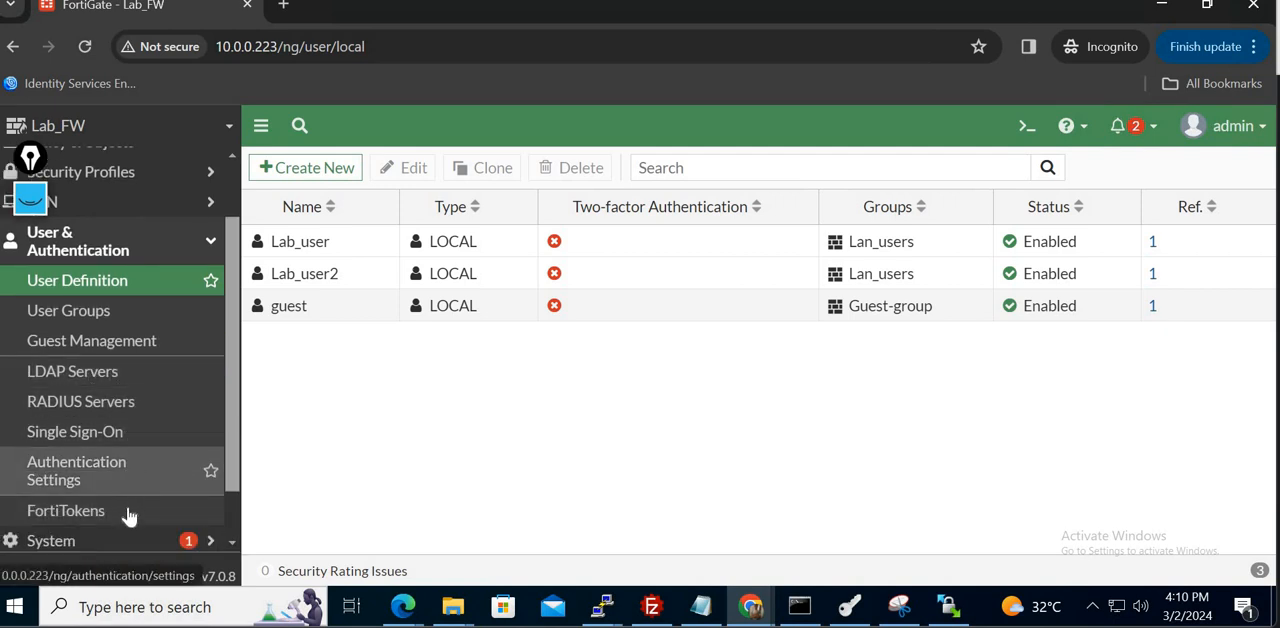
pyautogui.click(124, 250)
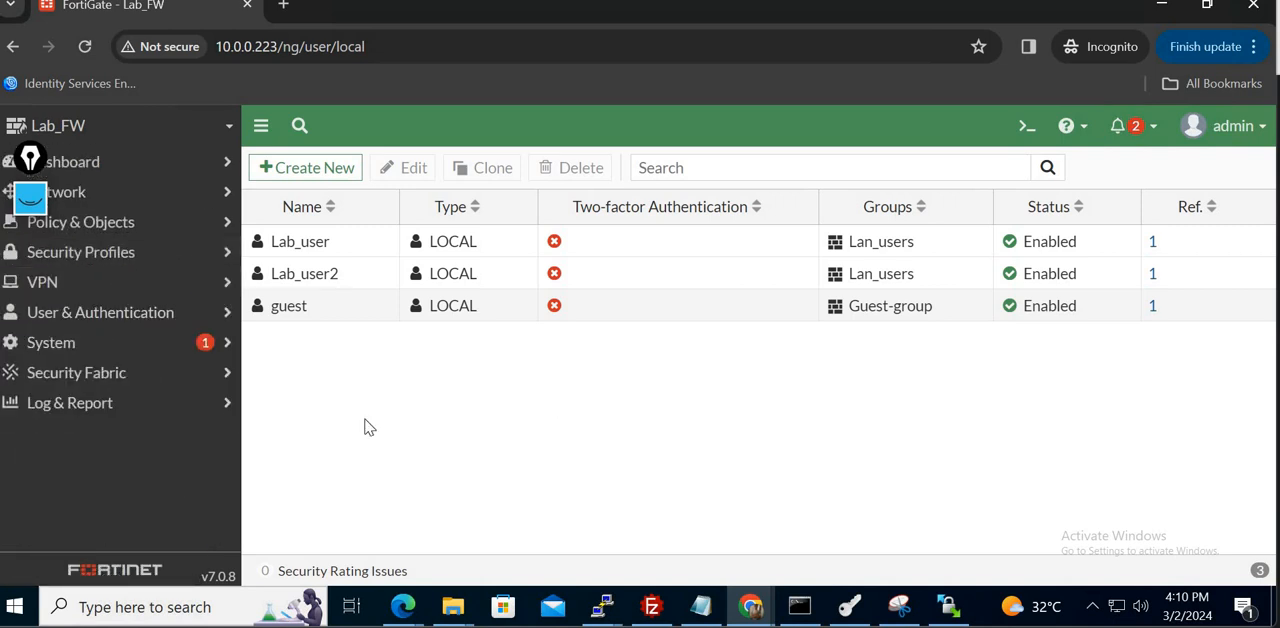
pyautogui.click(155, 346)
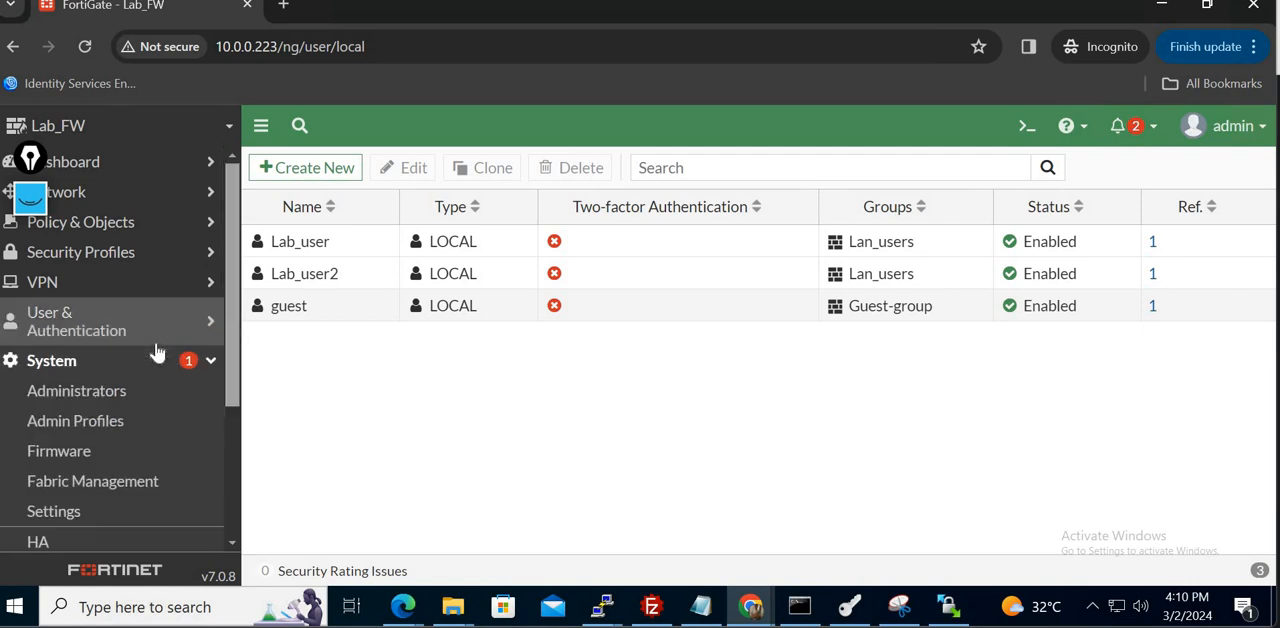
pyautogui.click(88, 398)
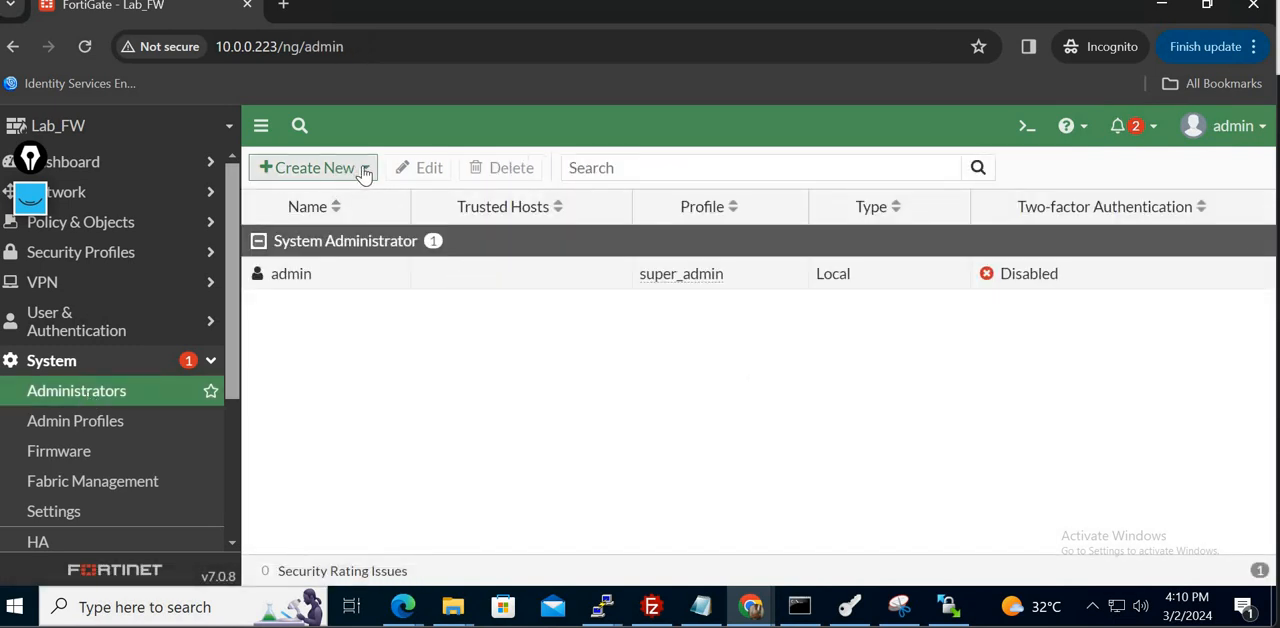
pyautogui.click(364, 173)
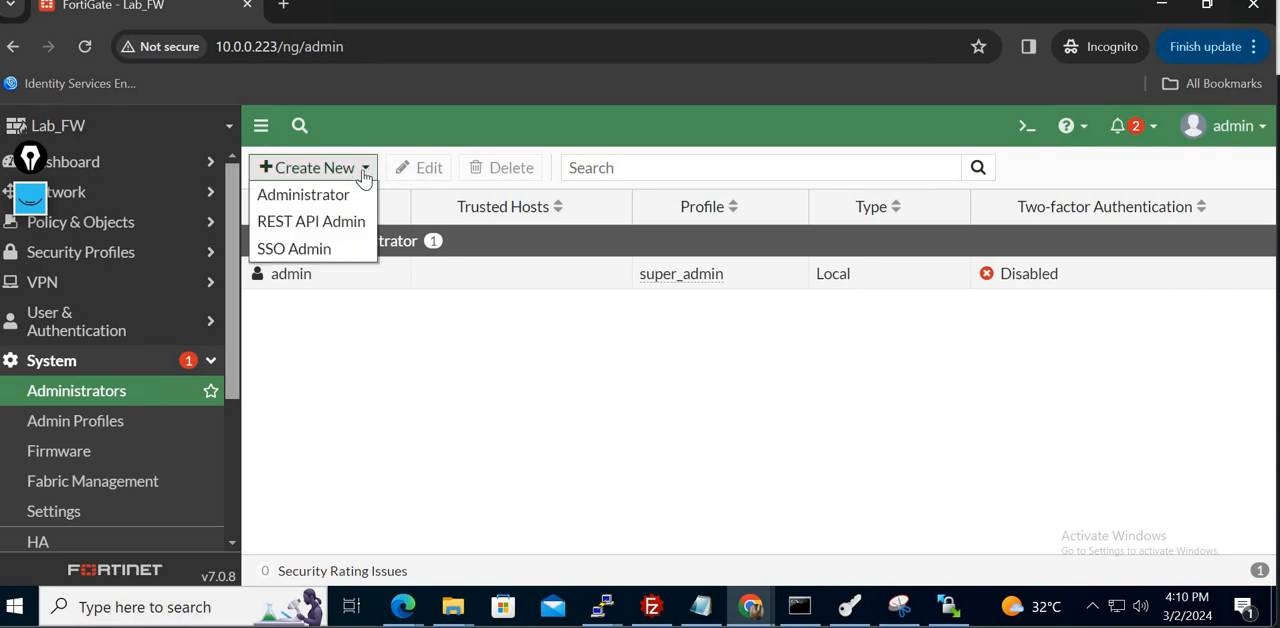
pyautogui.click(312, 200)
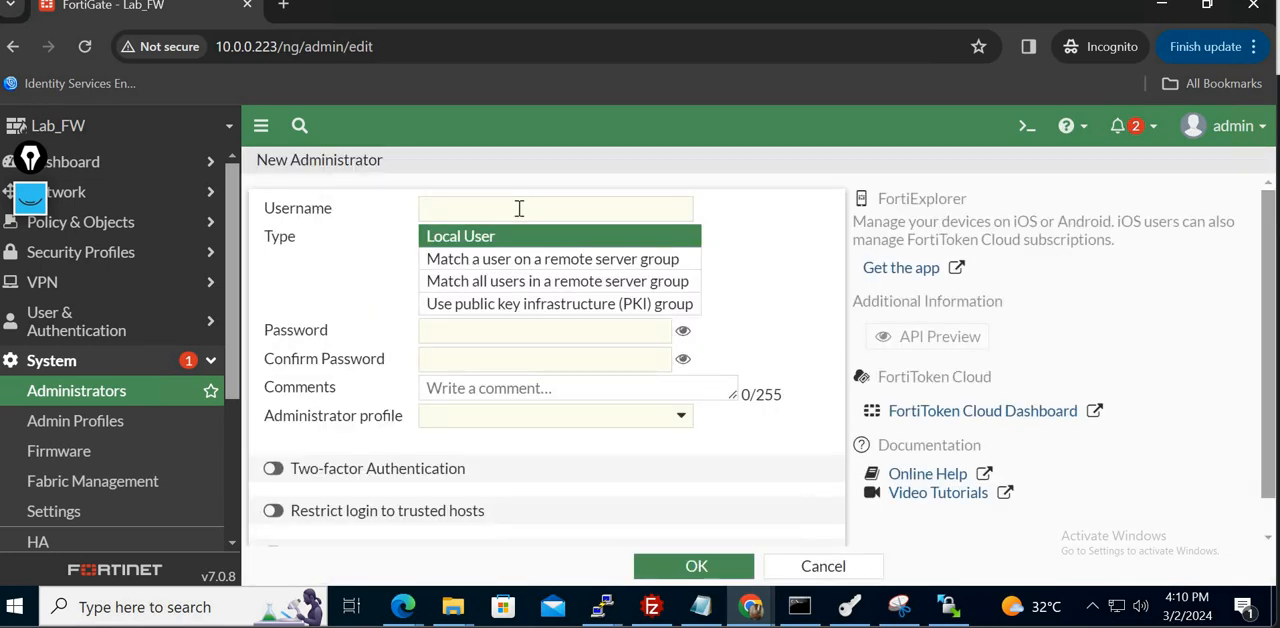
# - Set the new administrator's username to Lab_admin, keep the Local User type, and enter and confirm the account password
pyautogui.click(533, 209)
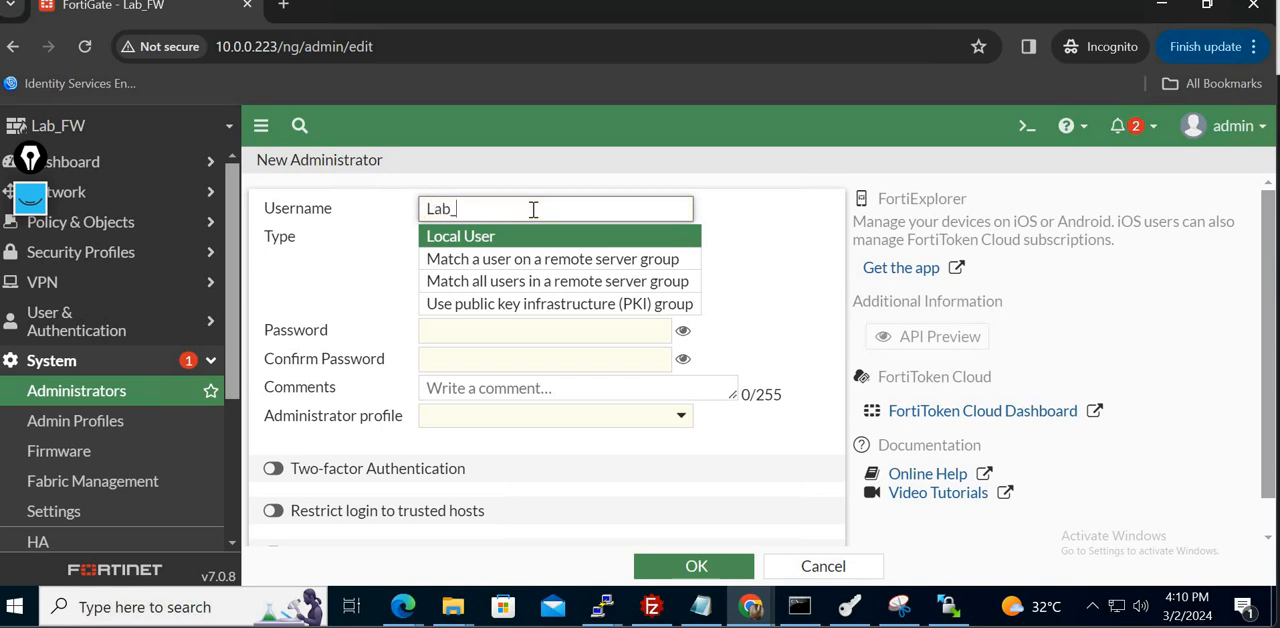
pyautogui.click(481, 331)
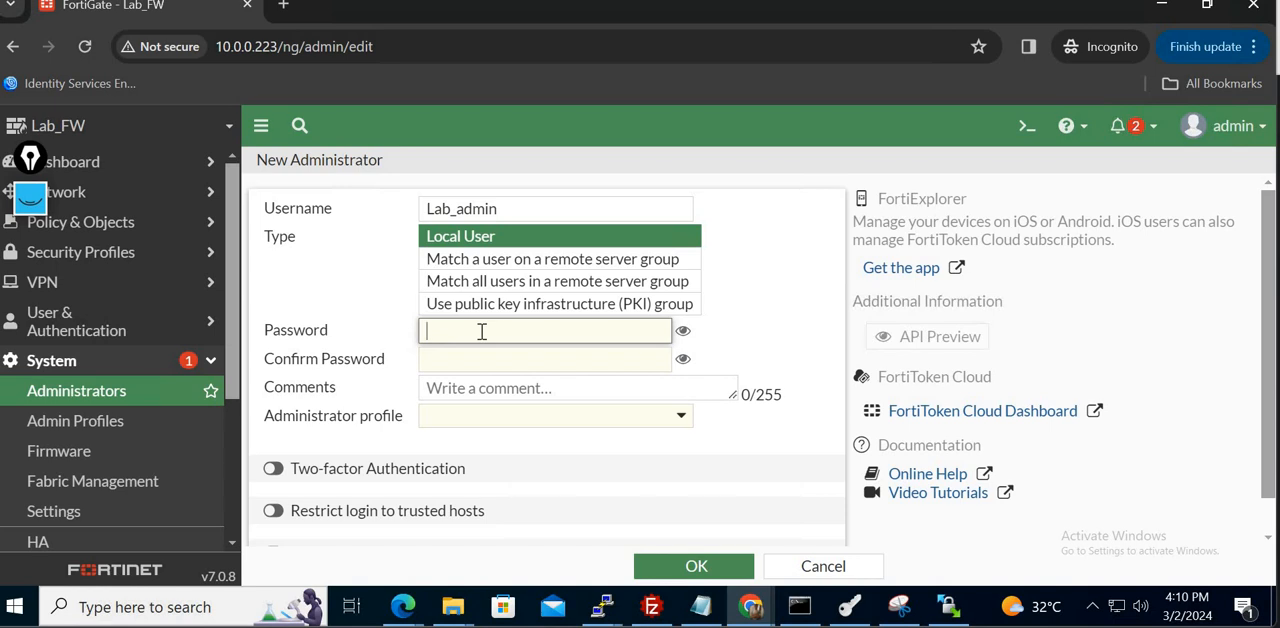
pyautogui.write('123')
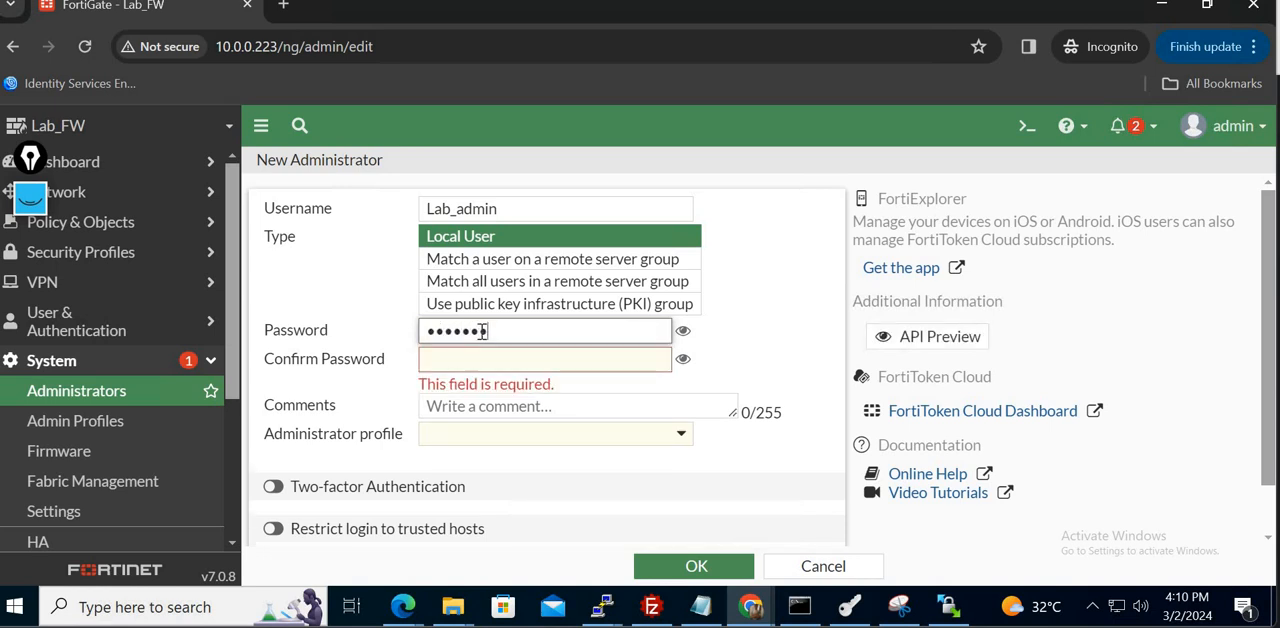
pyautogui.press('Tab')
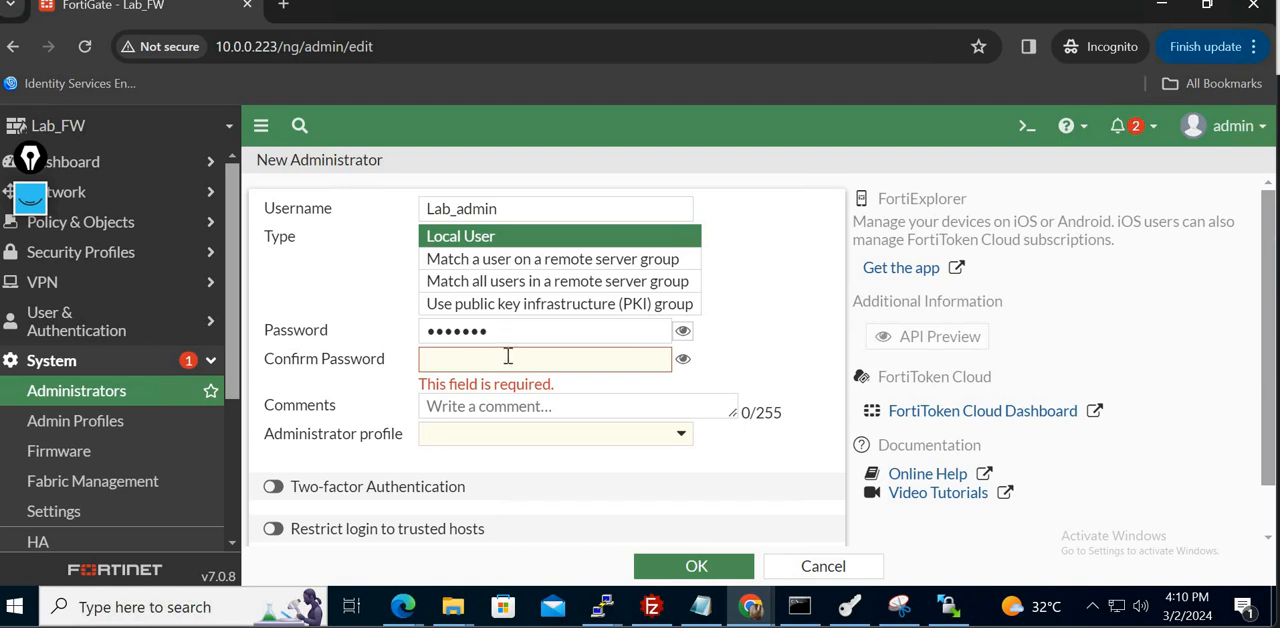
pyautogui.click(508, 357)
pyautogui.write('•')
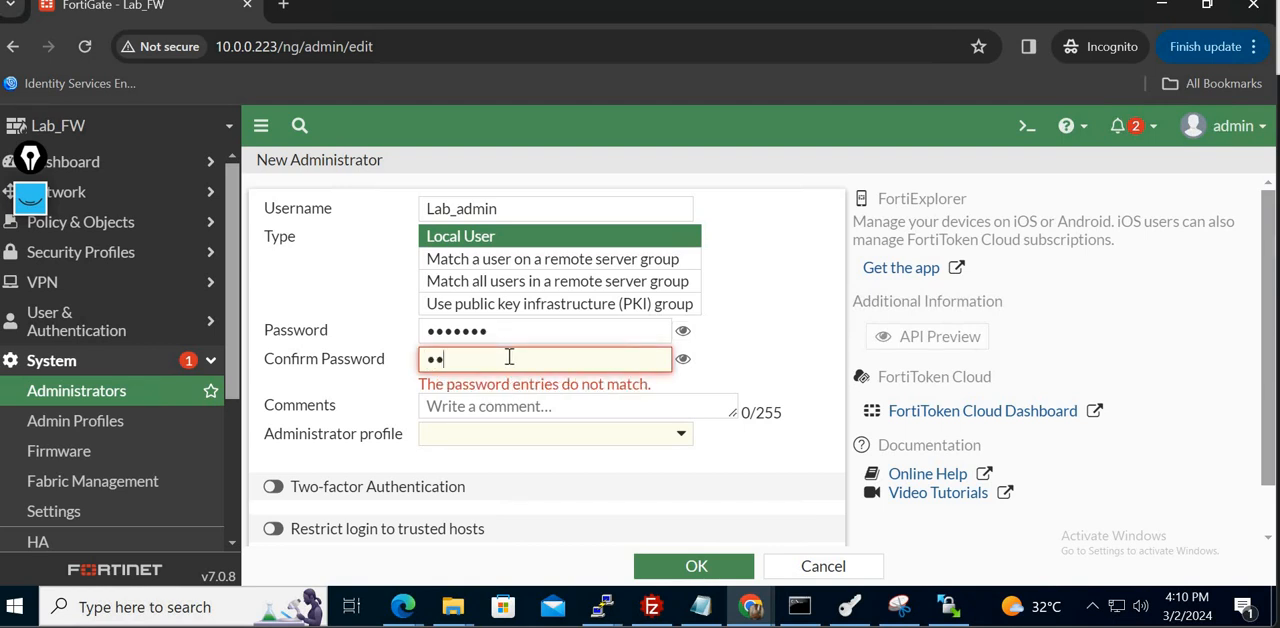
pyautogui.write('••••••')
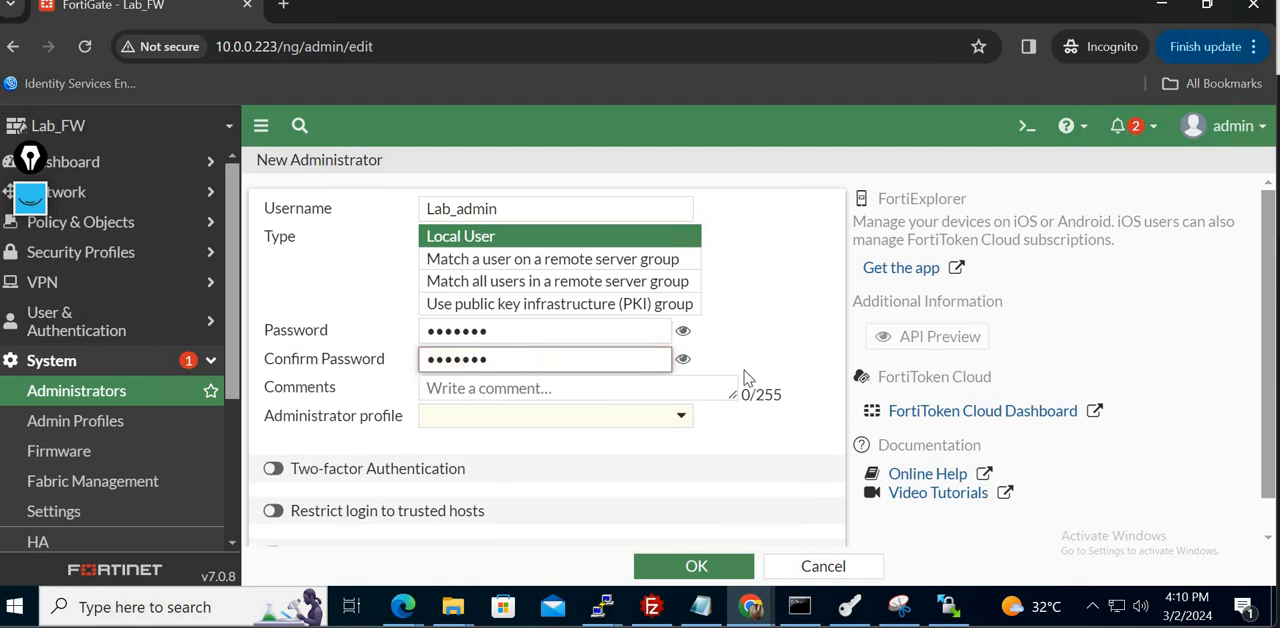
# - Assign the super_admin profile to the new administrator and save the account, leaving two-factor authentication and login restrictions off
pyautogui.click(682, 420)
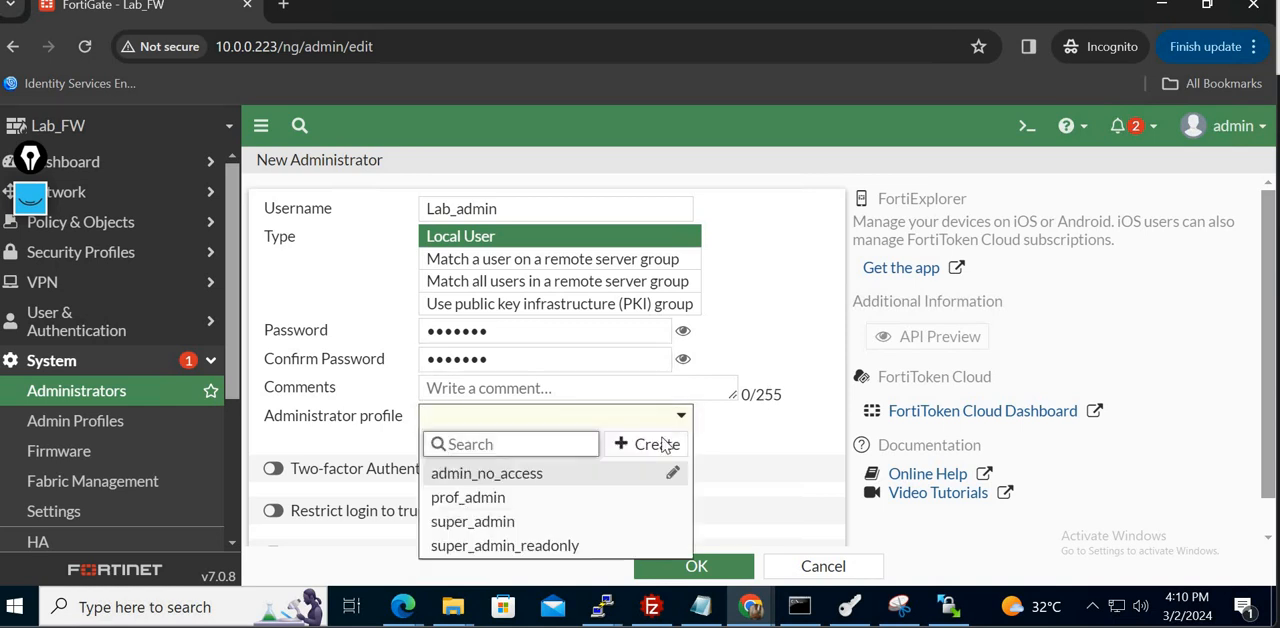
pyautogui.click(512, 528)
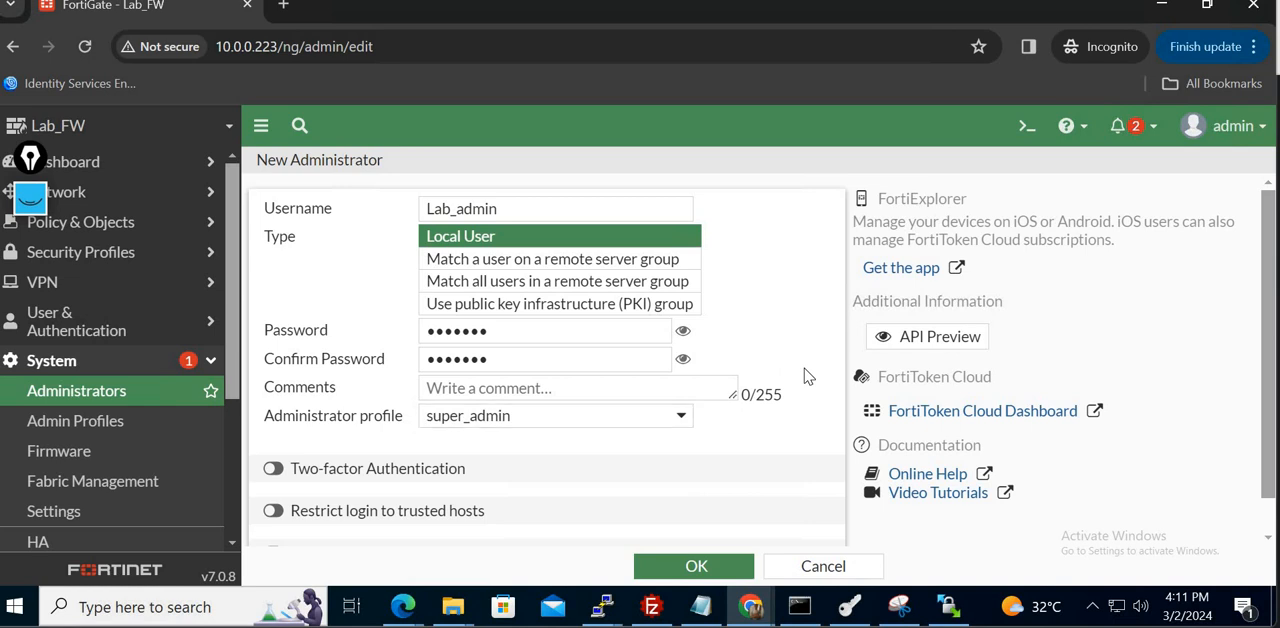
pyautogui.scroll(-1, 808, 376)
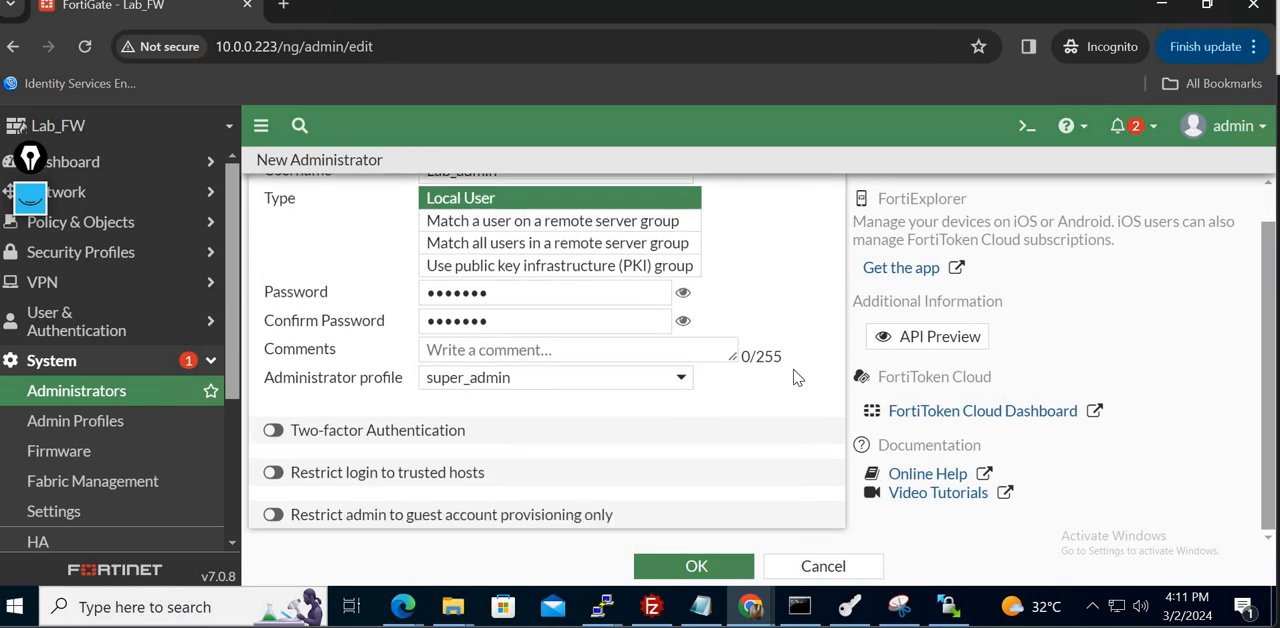
pyautogui.click(726, 572)
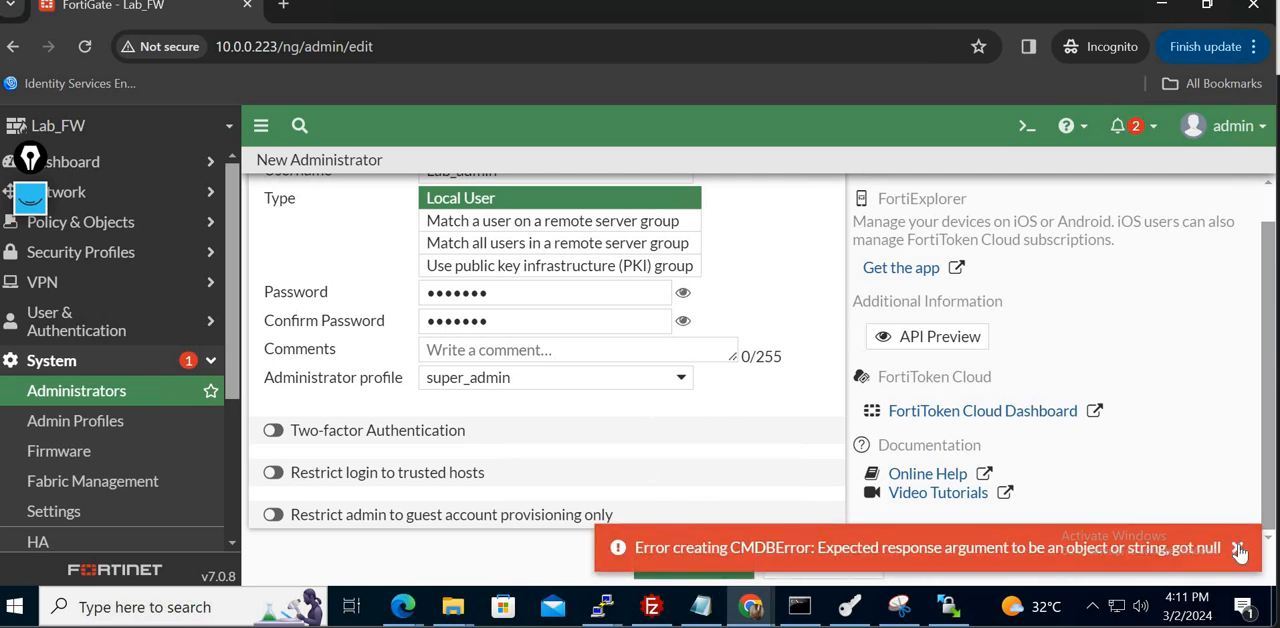
pyautogui.click(1239, 552)
pyautogui.scroll(1, 1272, 219)
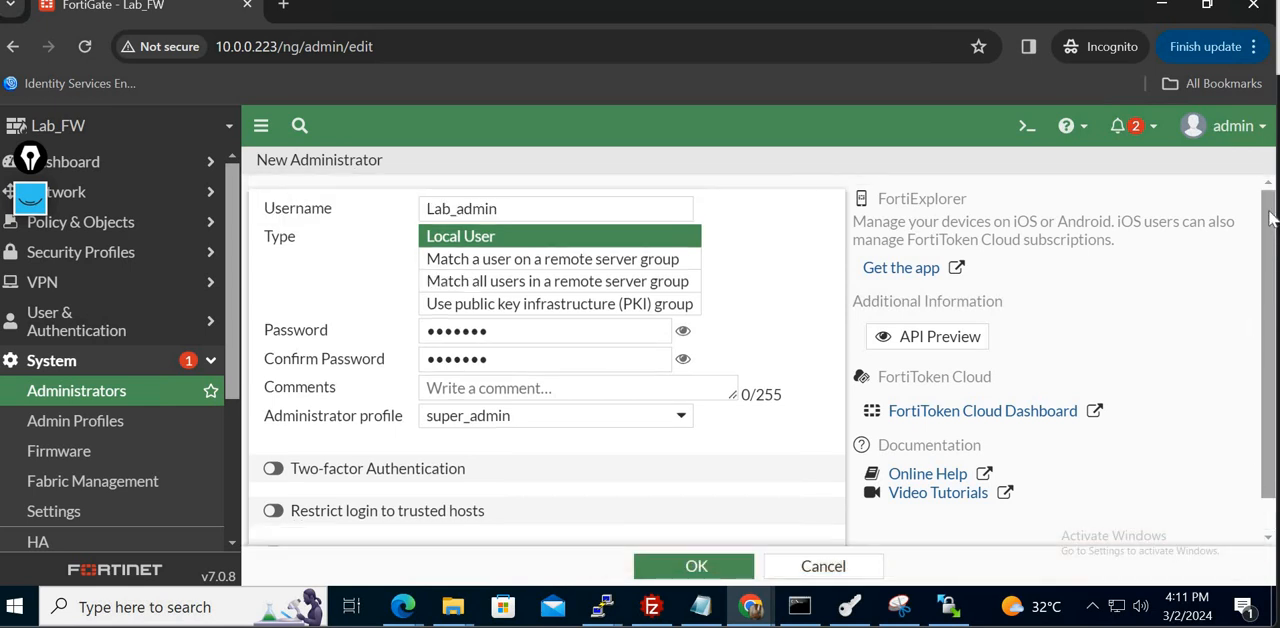
pyautogui.scroll(-1, 1276, 425)
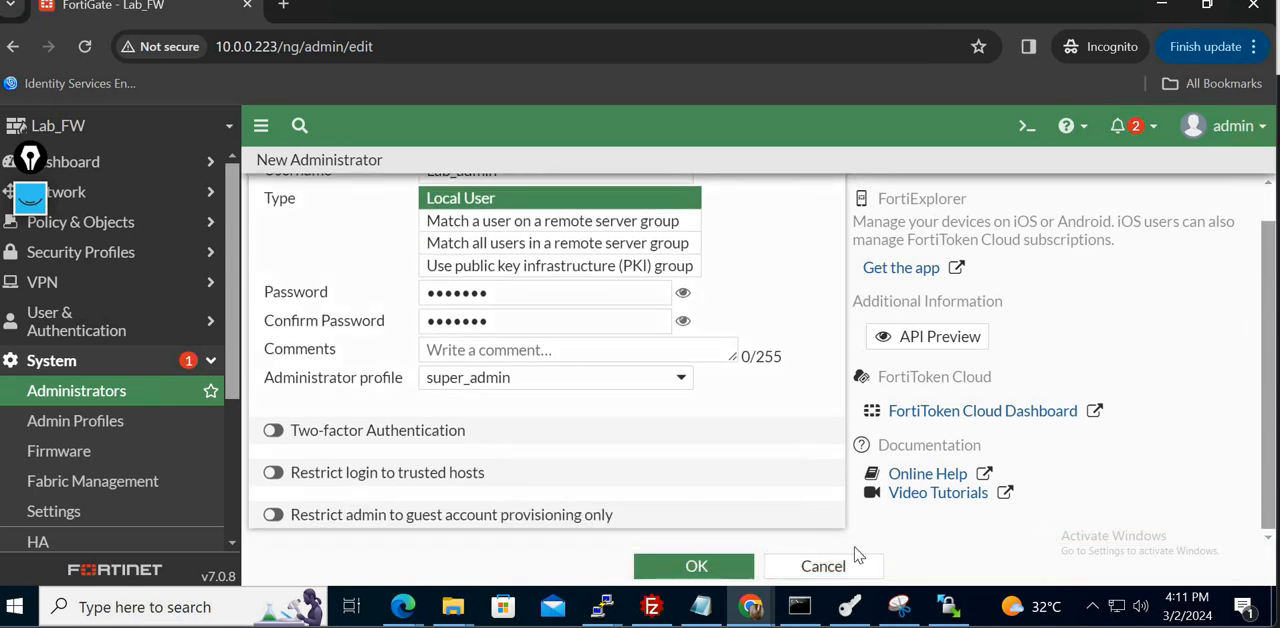
pyautogui.click(700, 568)
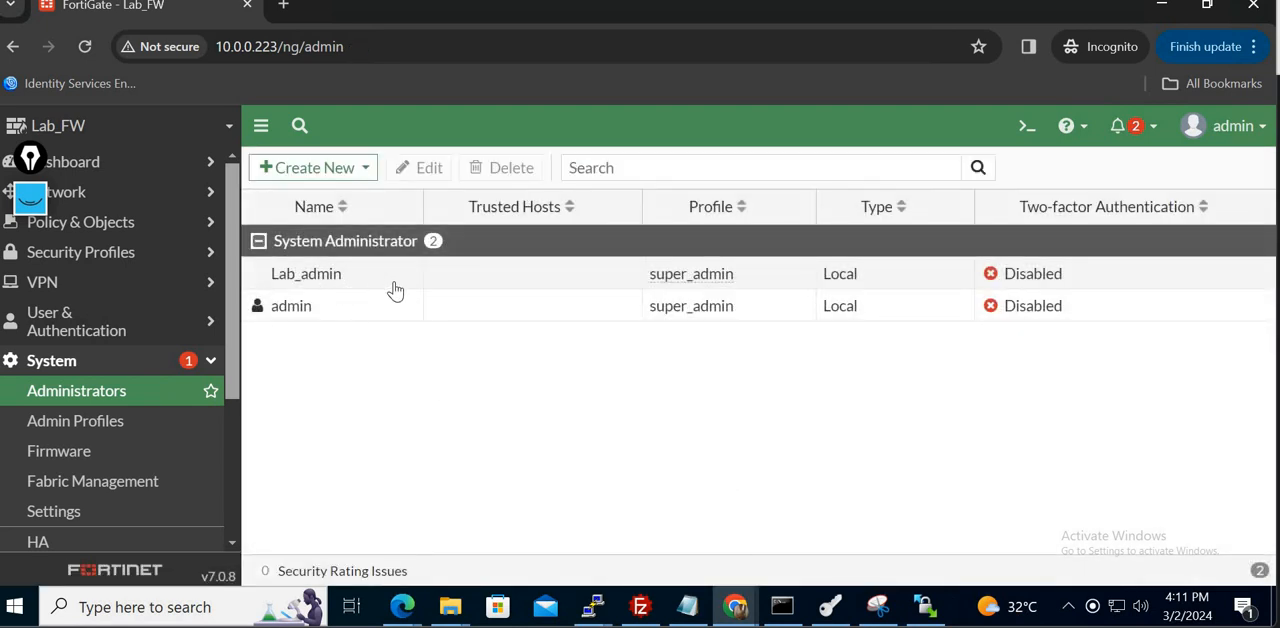
# - Log out of the admin account and log in as Lab_admin with the account password
pyautogui.click(1234, 128)
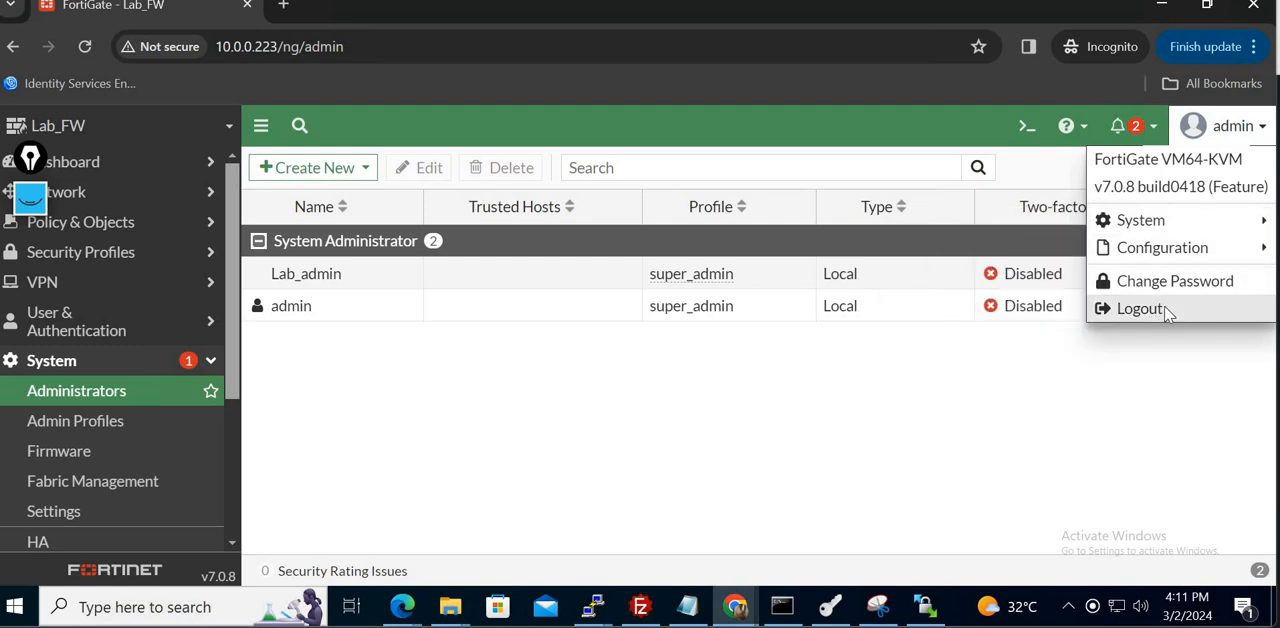
pyautogui.click(1145, 309)
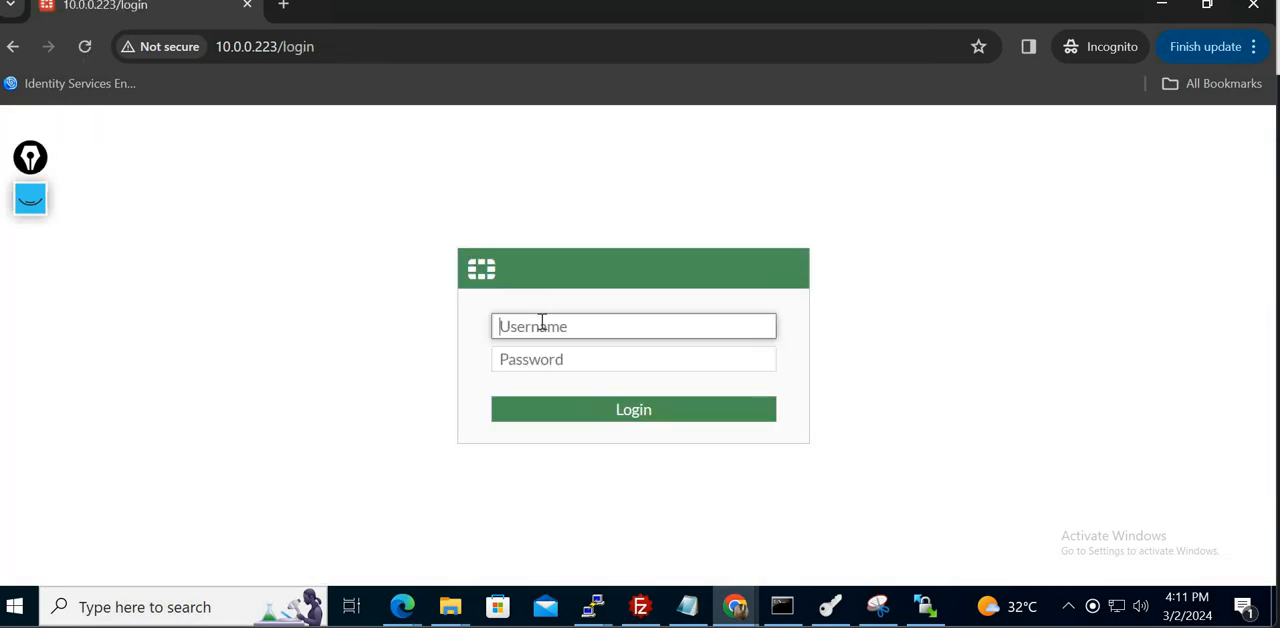
pyautogui.write('Lab_admin')
pyautogui.press('Tab')
pyautogui.write('•')
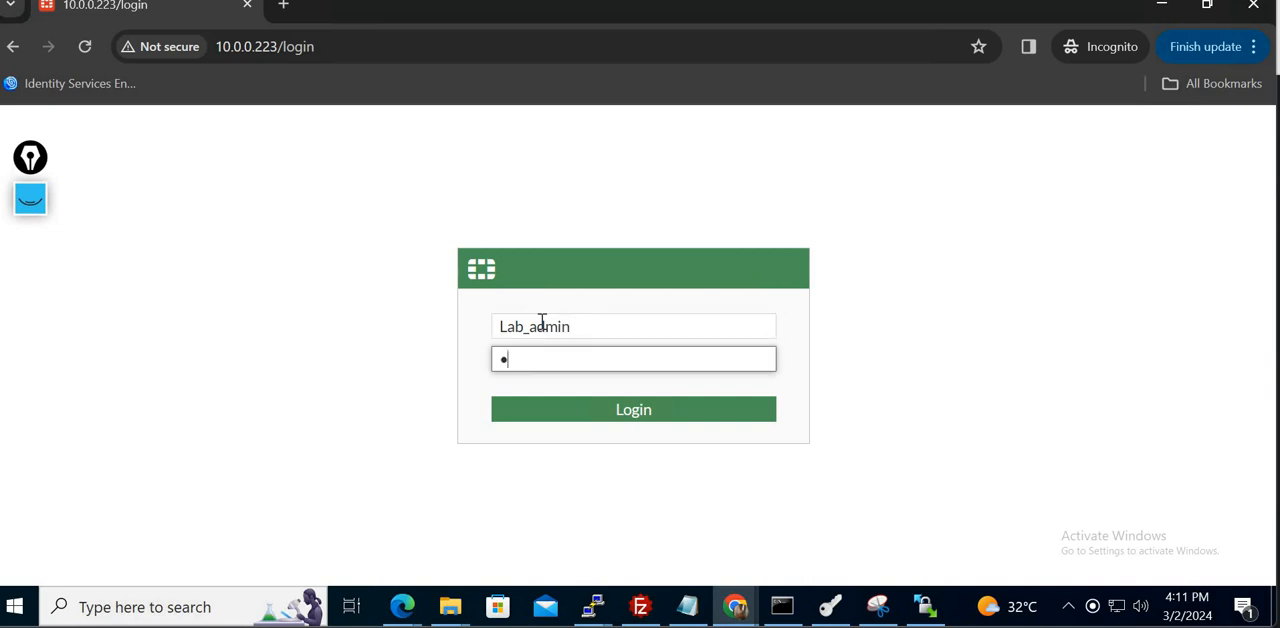
pyautogui.write('••••••')
pyautogui.press('Return')
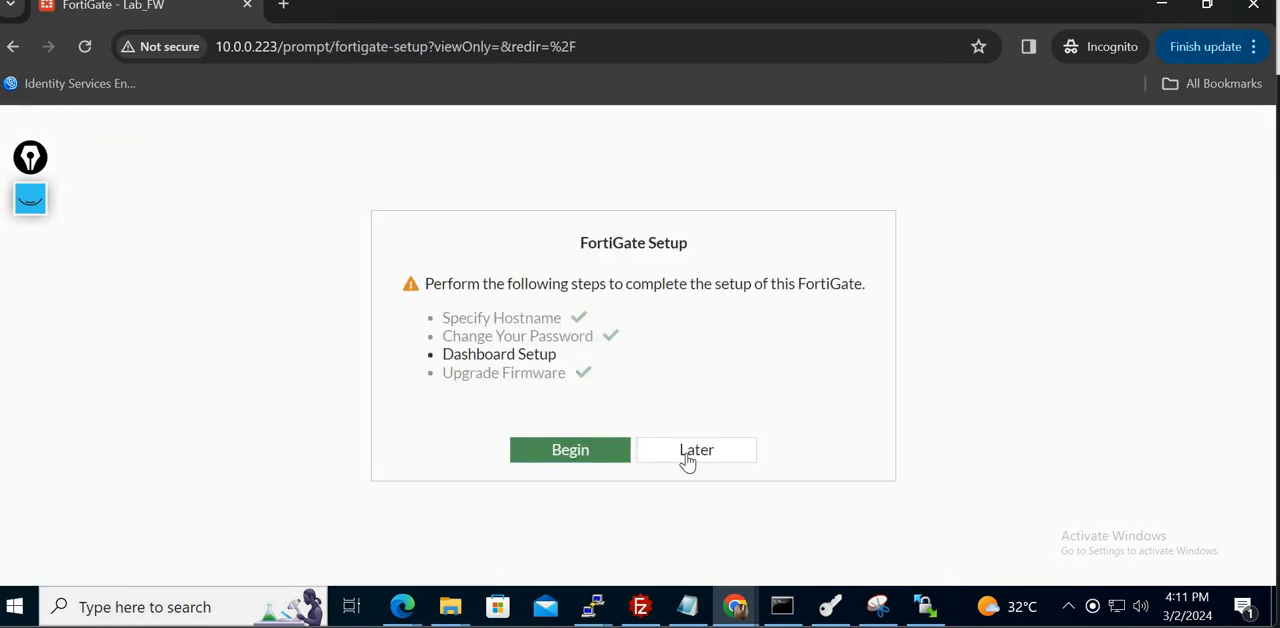
# - Complete the dashboard setup with the Optimal option and dismiss the FortiOS 7.0.0 introduction with Don't show again enabled
pyautogui.click(587, 459)
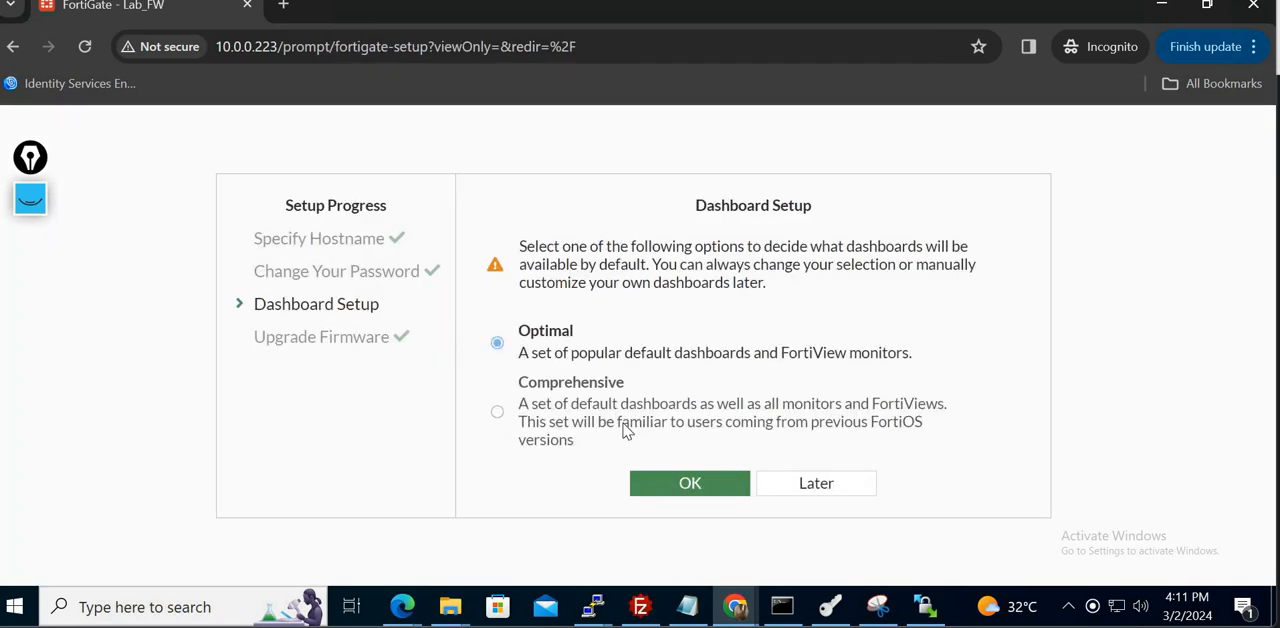
pyautogui.click(709, 488)
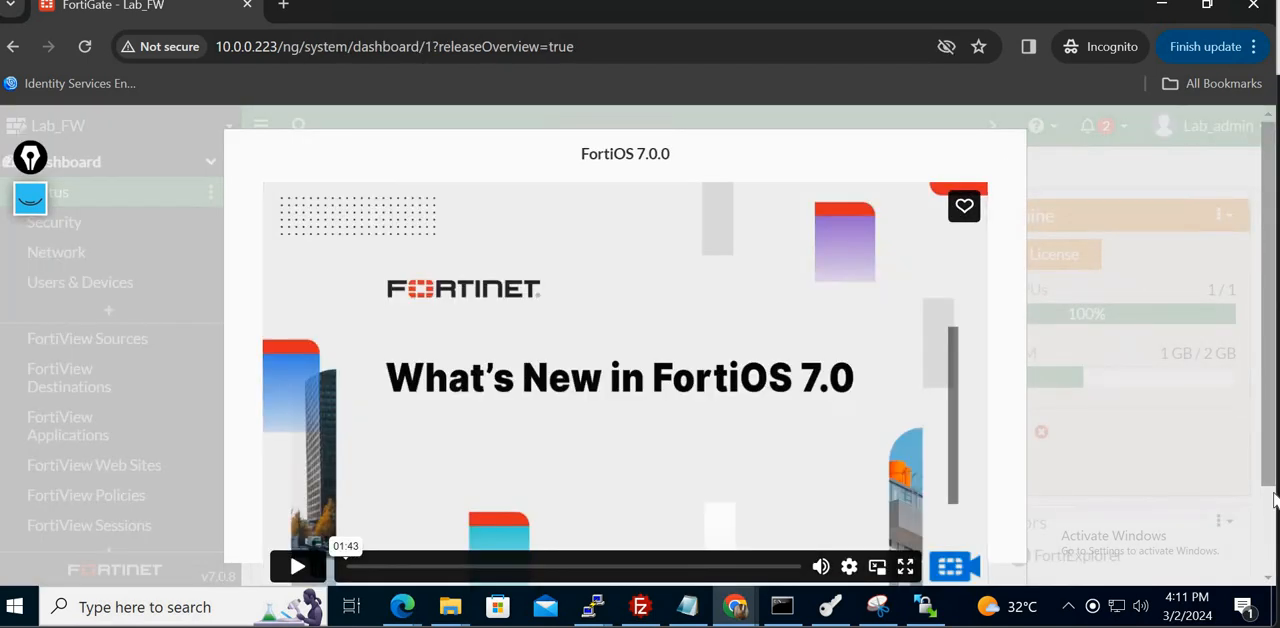
pyautogui.scroll(-1, 1208, 537)
pyautogui.click(618, 553)
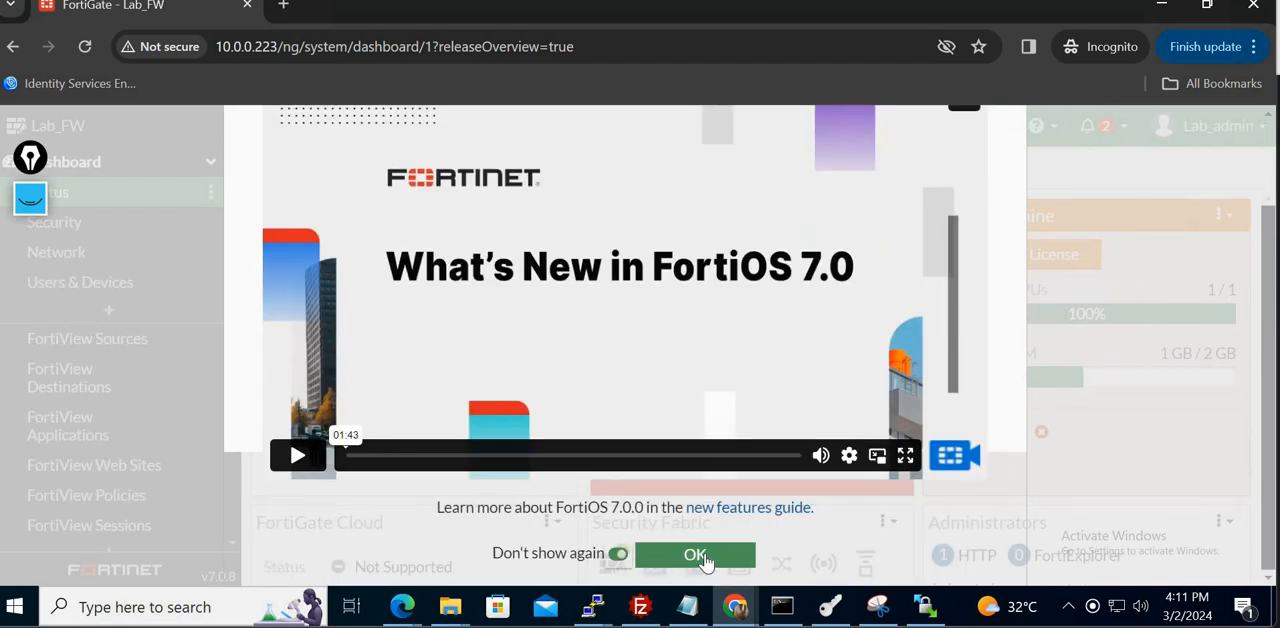
pyautogui.click(695, 555)
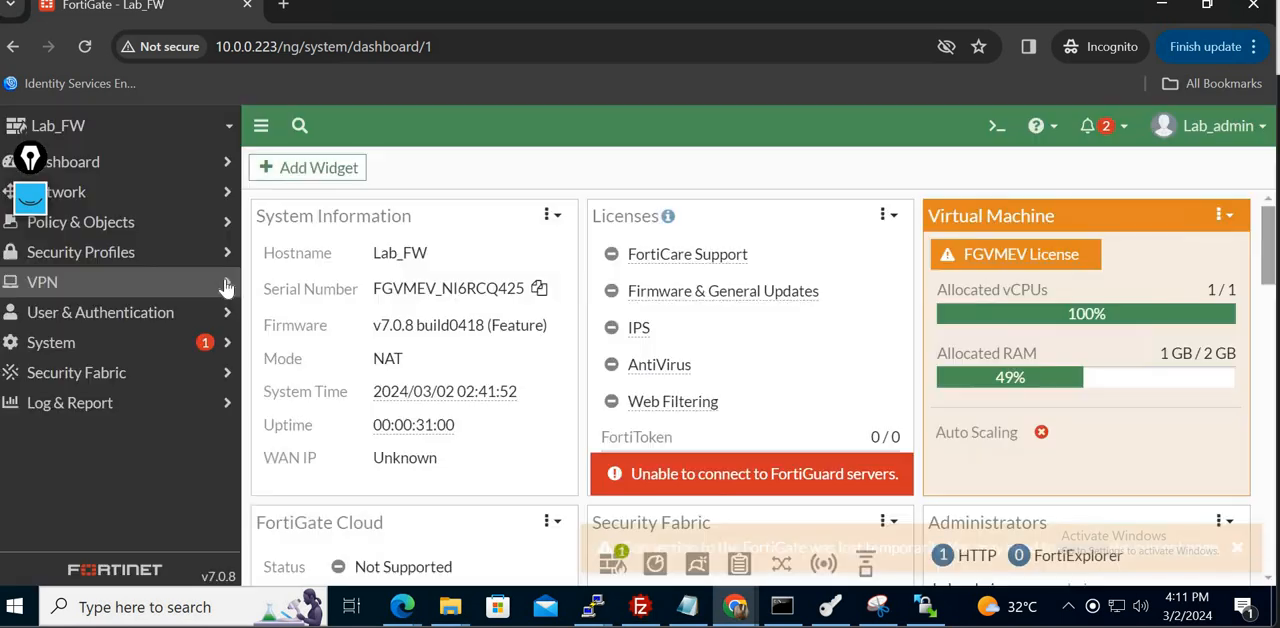
# - Open the system Administrators list while logged in as Lab_admin
pyautogui.click(155, 357)
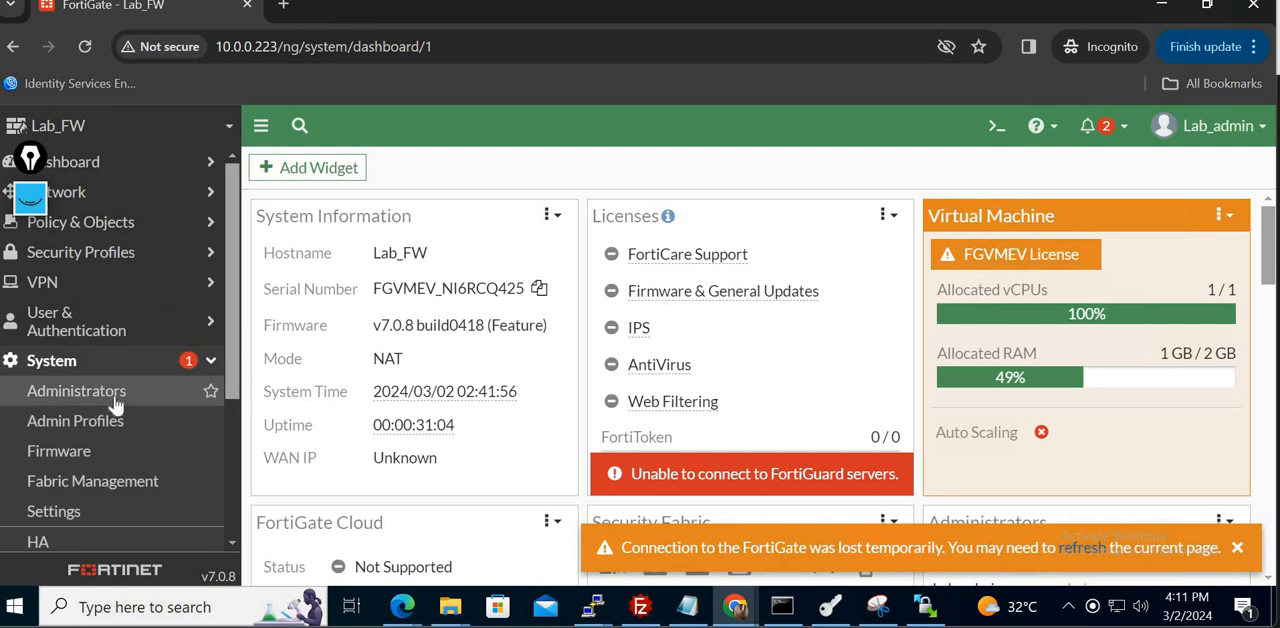
pyautogui.click(116, 402)
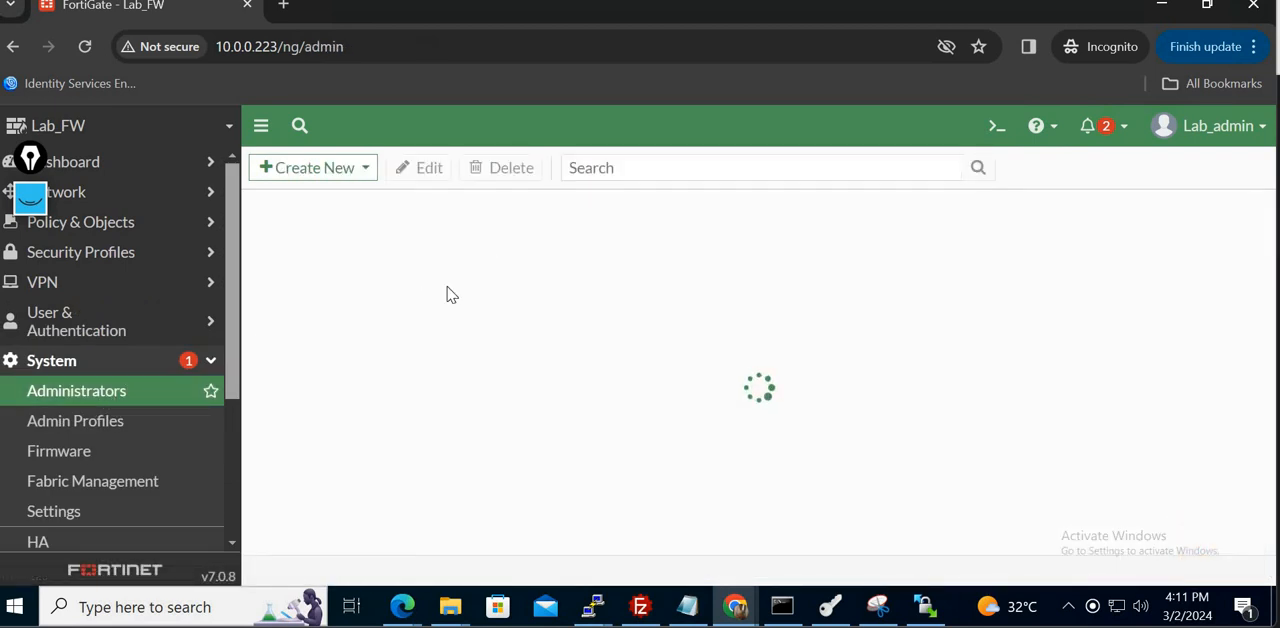
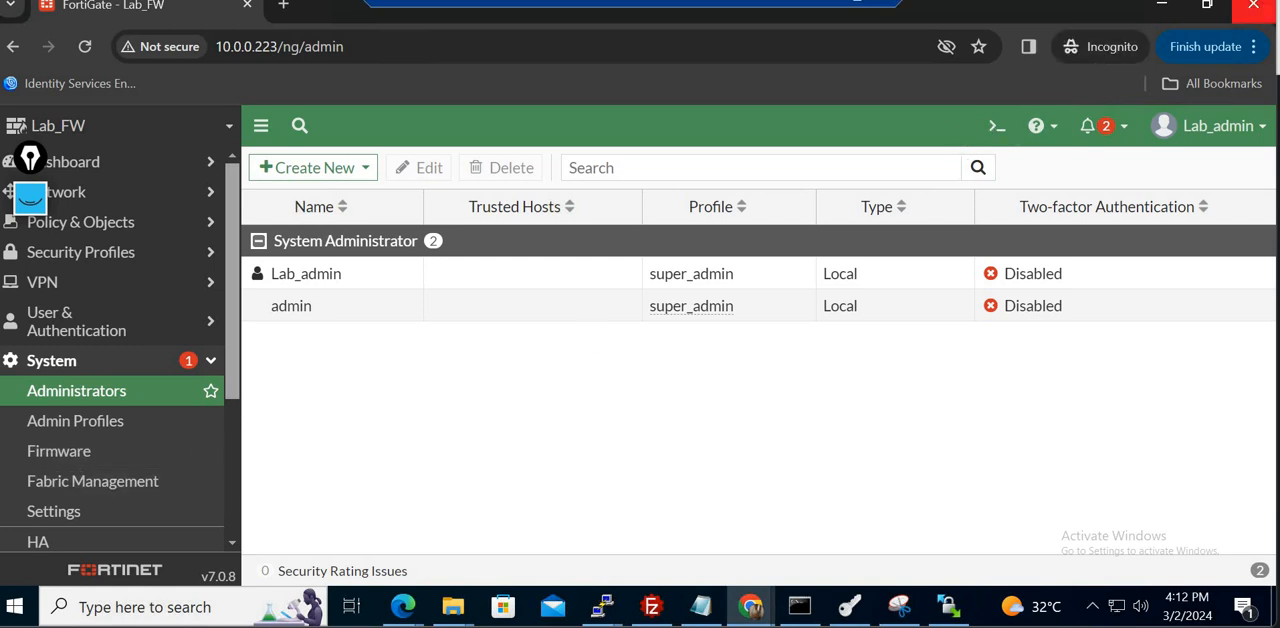
# - Switch to the whiteboard and handwrite "Users - Read", "Write" and "Specific" in blank space beside the topology, separated by vertical lines
pyautogui.click(1253, 5)
pyautogui.click(794, 550)
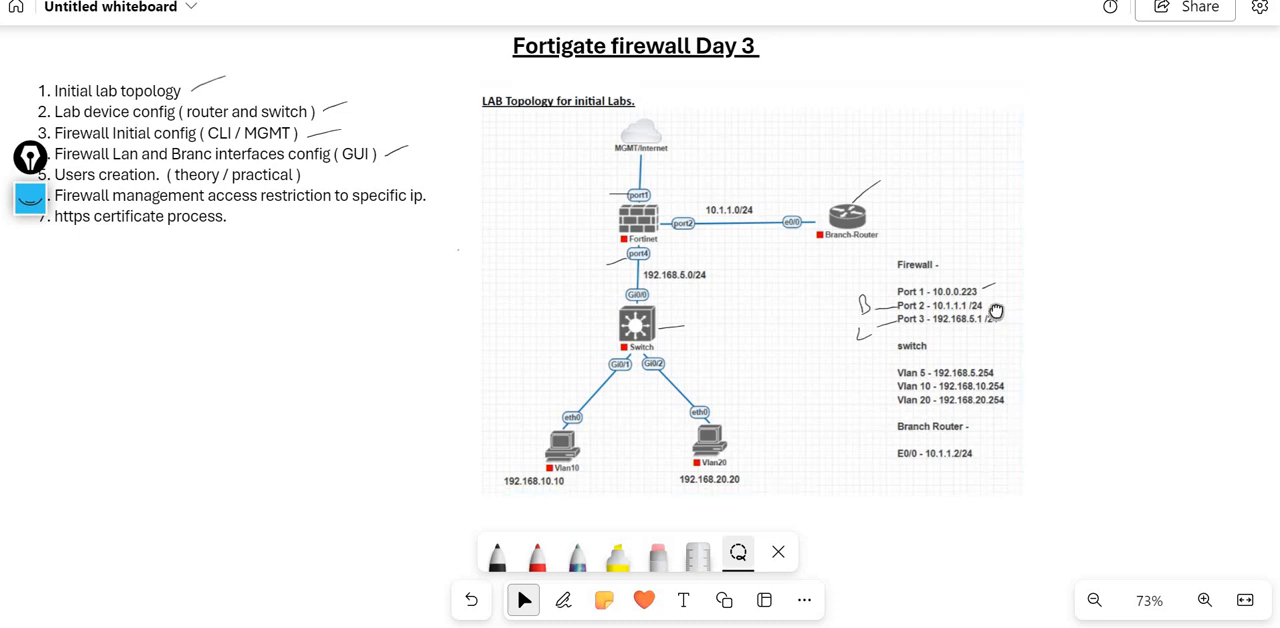
pyautogui.moveTo(991, 311); pyautogui.dragTo(499, 328)
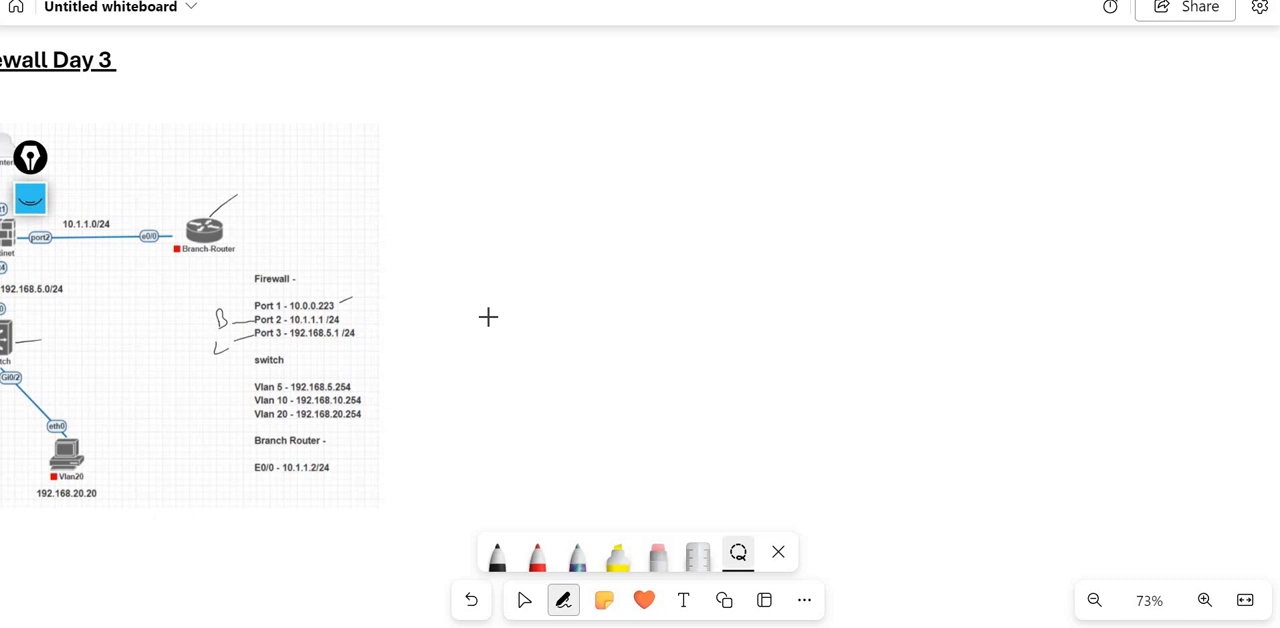
pyautogui.click(497, 555)
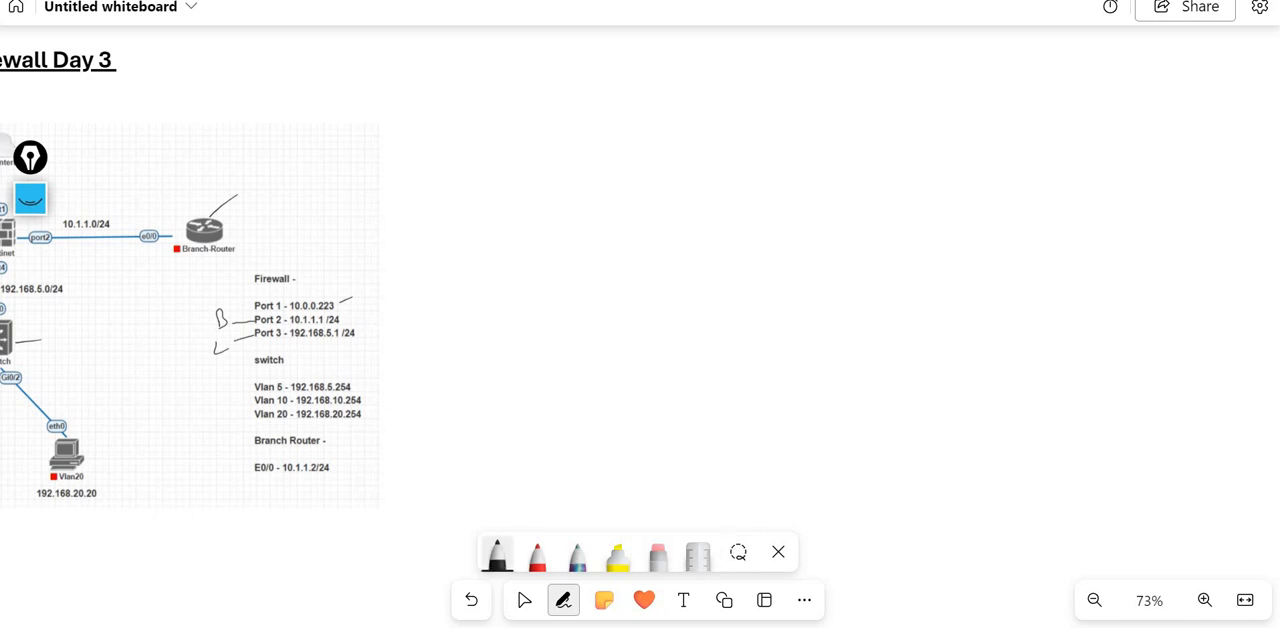
pyautogui.moveTo(607, 143)
pyautogui.mouseDown()
pyautogui.moveTo(598, 158)
pyautogui.moveTo(622, 137)
pyautogui.mouseUp()
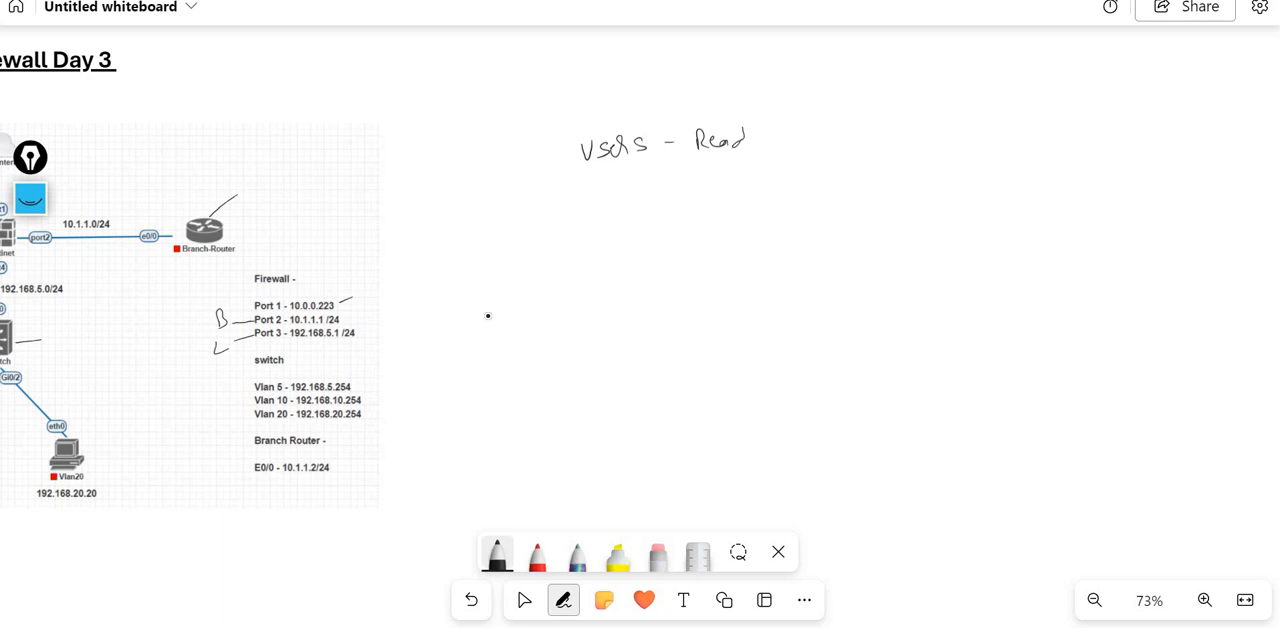
pyautogui.moveTo(796, 122); pyautogui.dragTo(795, 262)
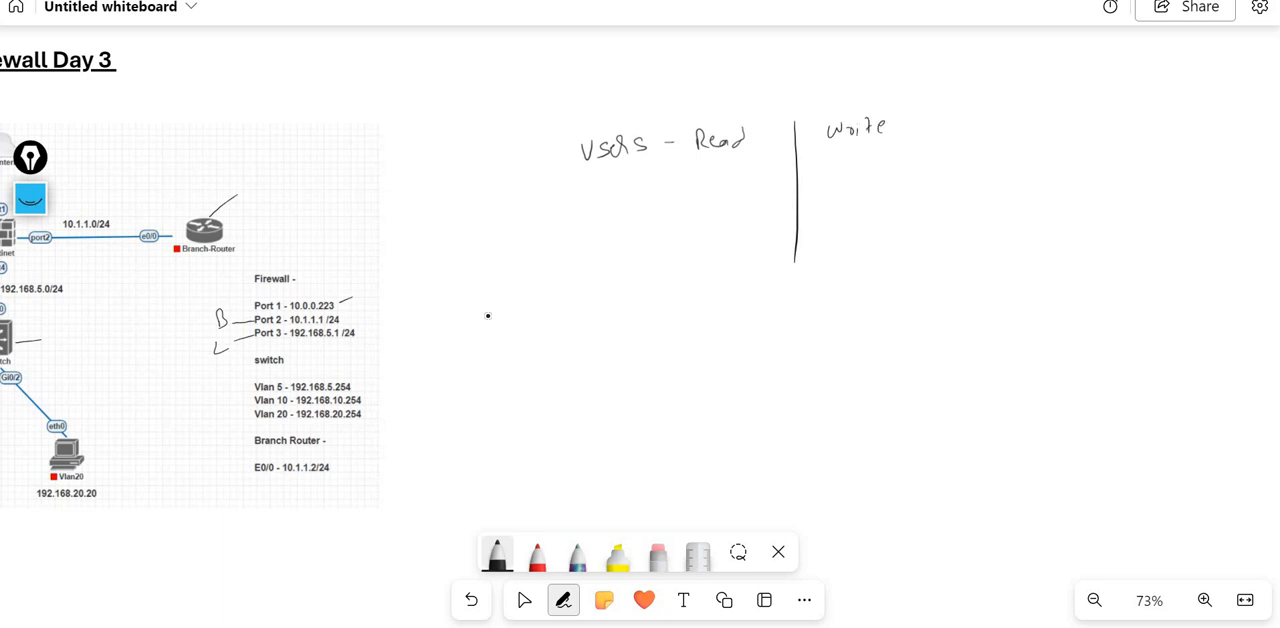
pyautogui.moveTo(933, 116); pyautogui.dragTo(935, 240)
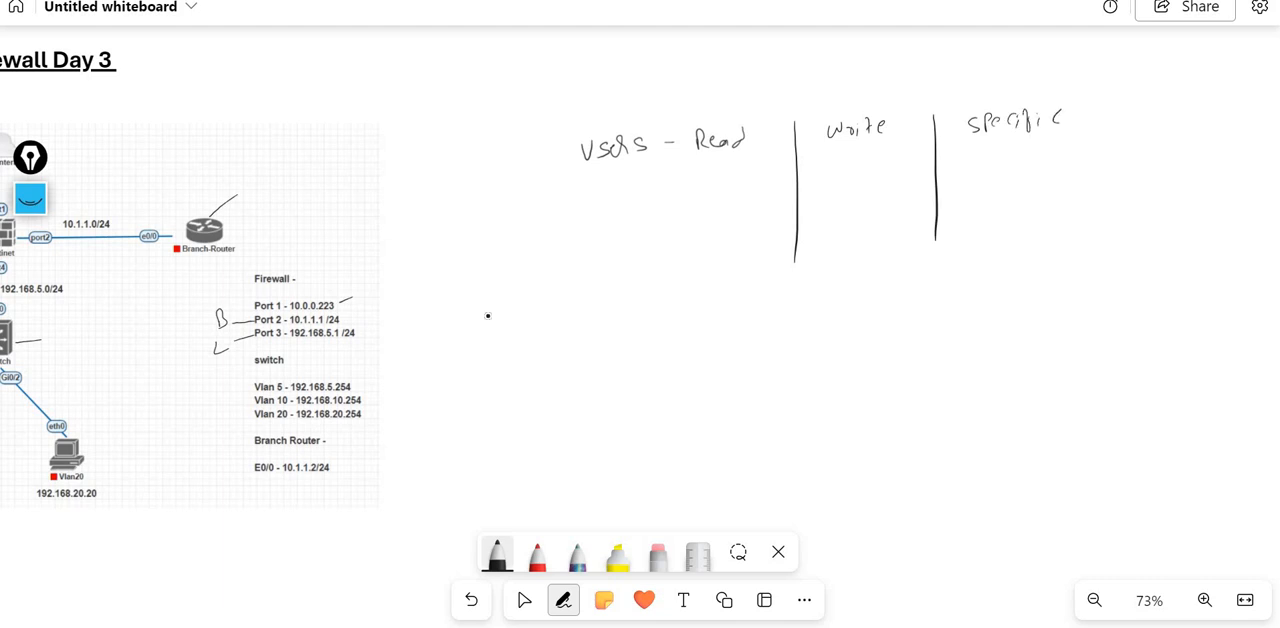
# - Underline the Read, Write and Specific headings and handwrite "Read access" and "Write access" under the first two
pyautogui.moveTo(720, 157); pyautogui.dragTo(756, 156)
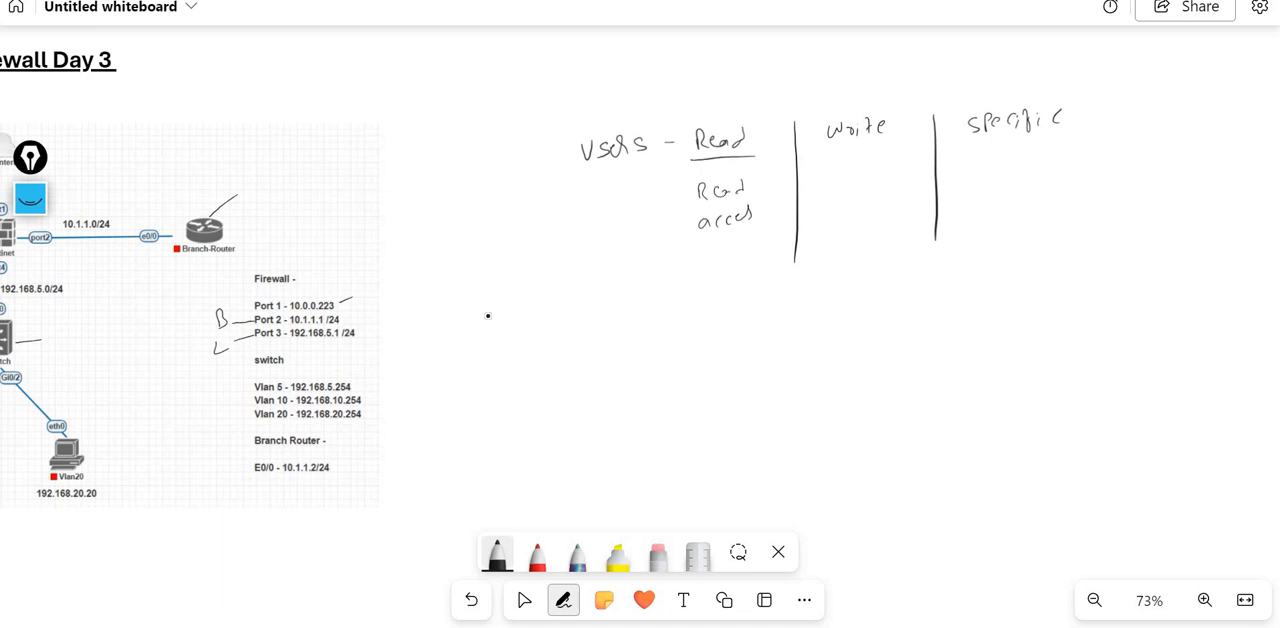
pyautogui.moveTo(699, 209); pyautogui.dragTo(745, 203)
pyautogui.moveTo(825, 143); pyautogui.dragTo(900, 139)
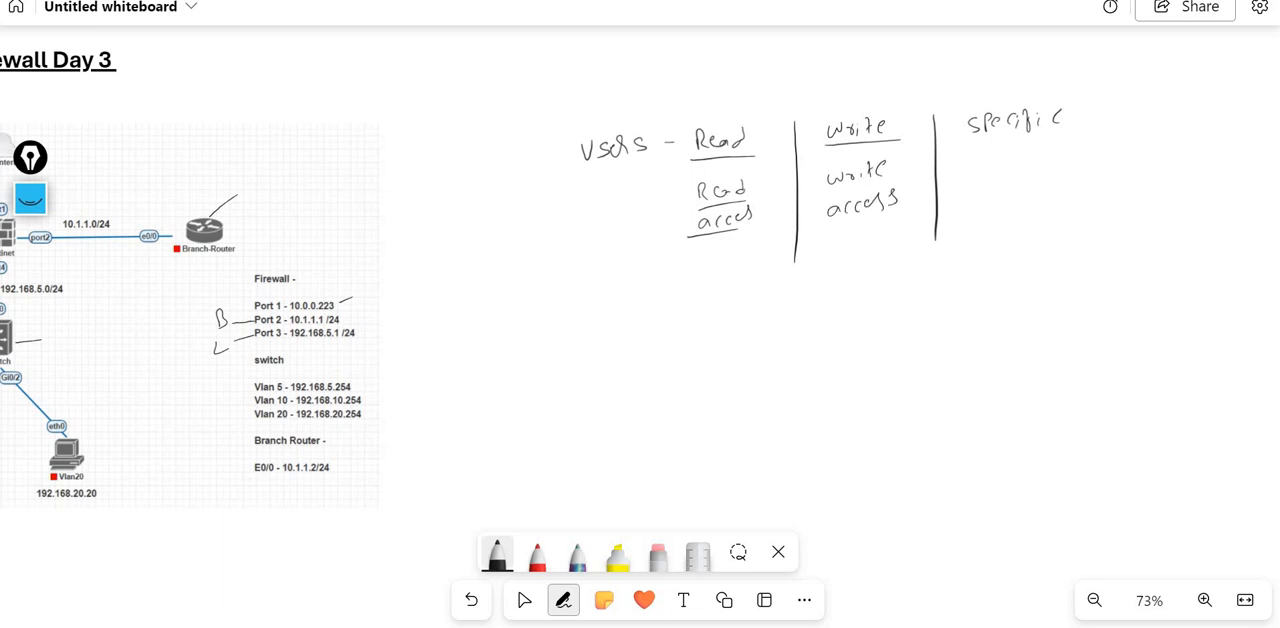
pyautogui.moveTo(968, 143); pyautogui.dragTo(1083, 137)
# - Switch to the FortiGate web interface and examine the entries under Security Profiles, Policy & Objects and Network
pyautogui.click(745, 626)
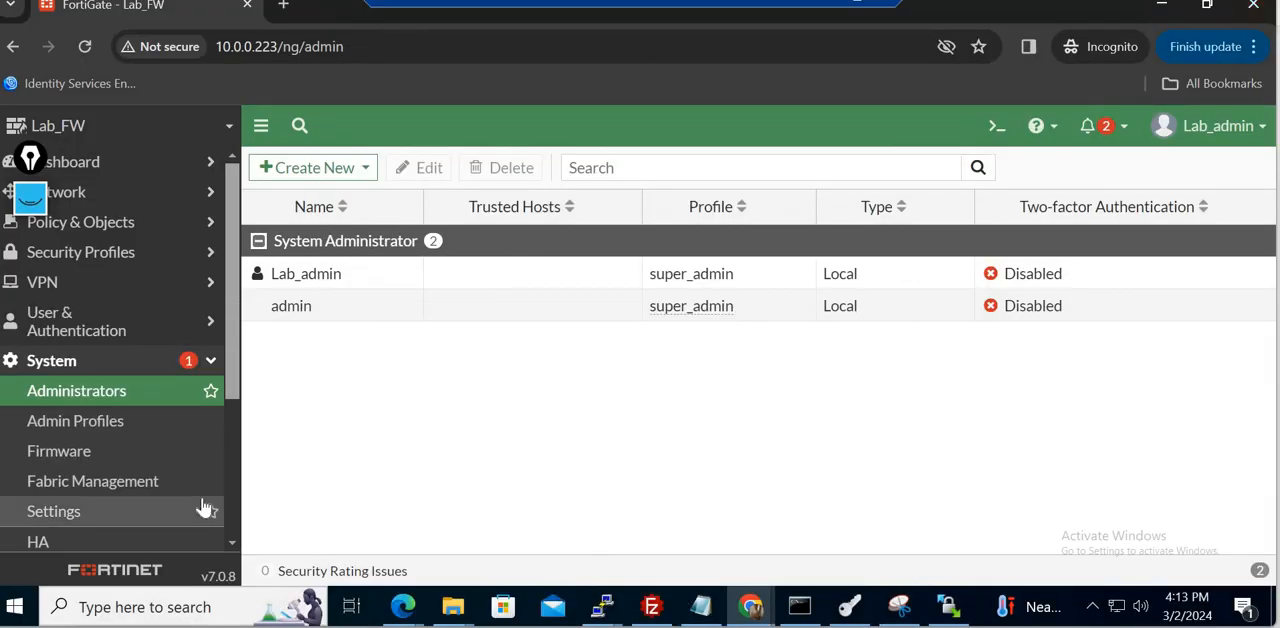
pyautogui.click(214, 360)
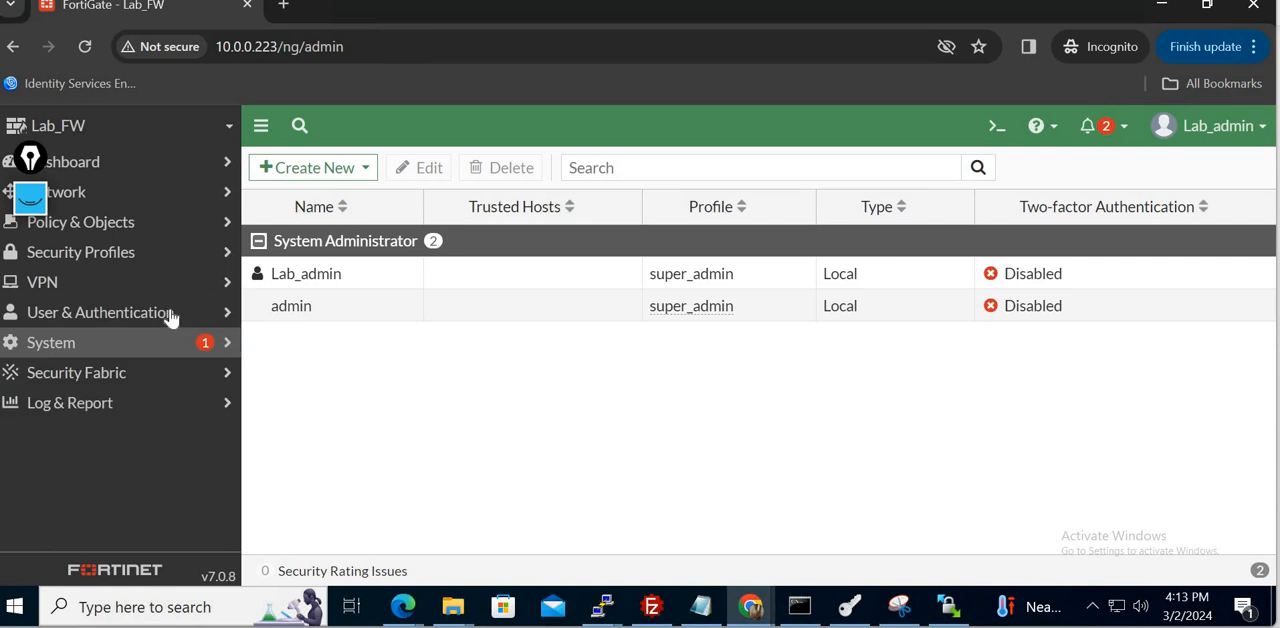
pyautogui.click(150, 260)
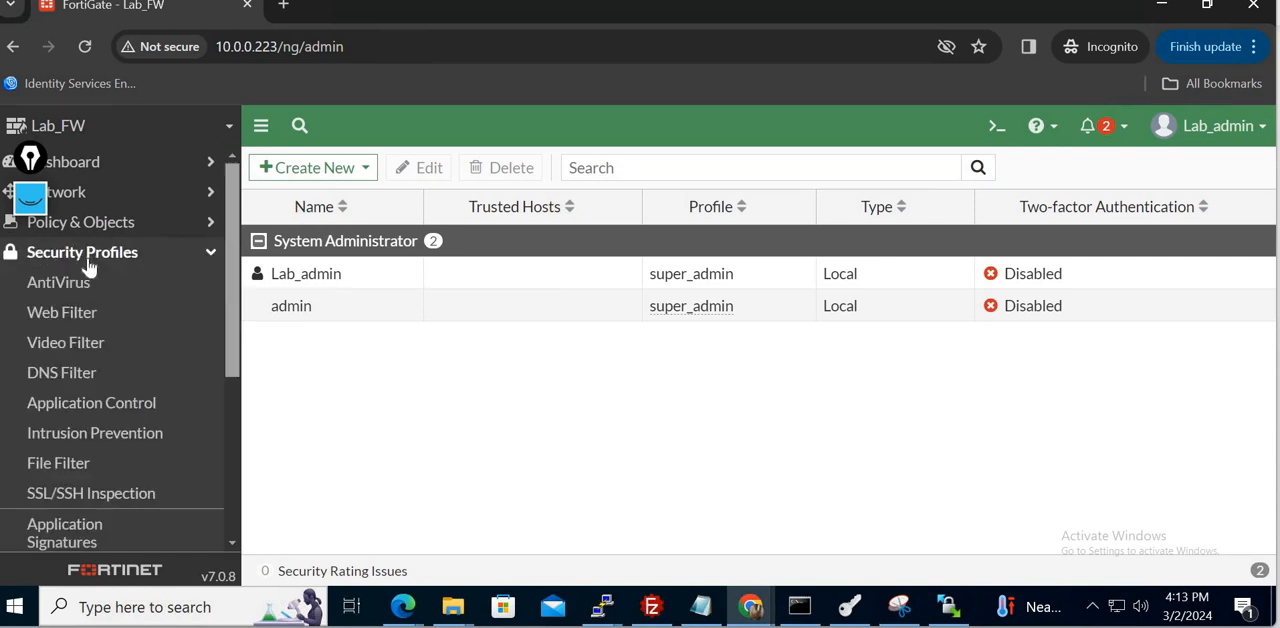
pyautogui.click(136, 250)
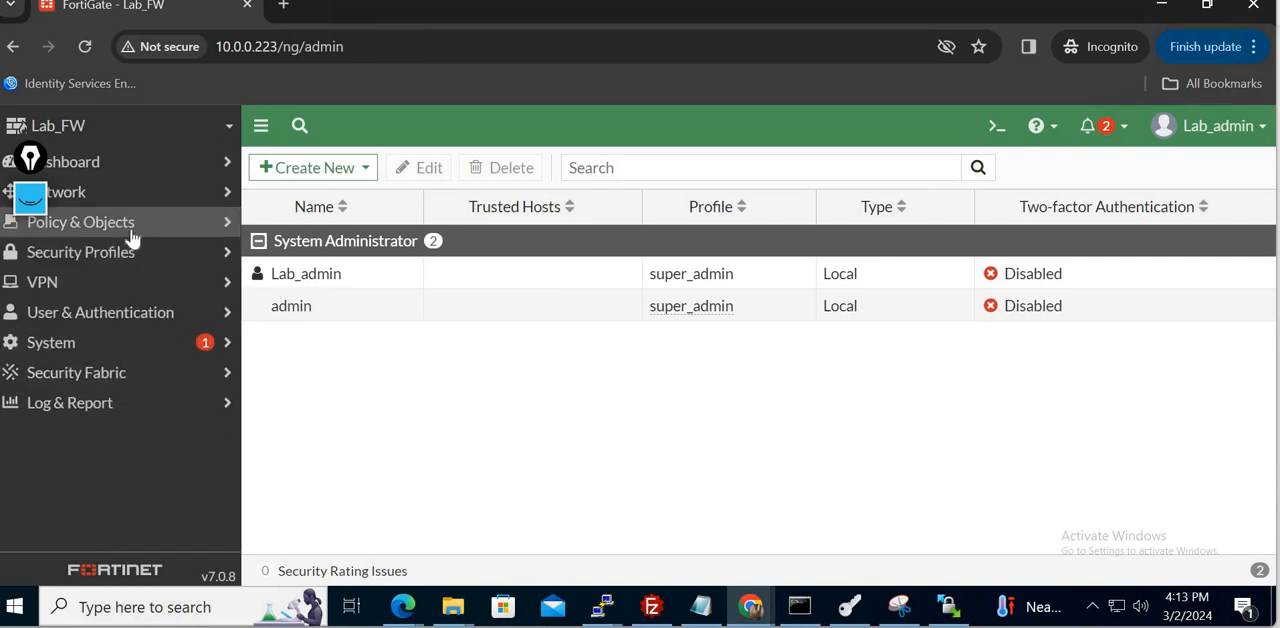
pyautogui.click(130, 226)
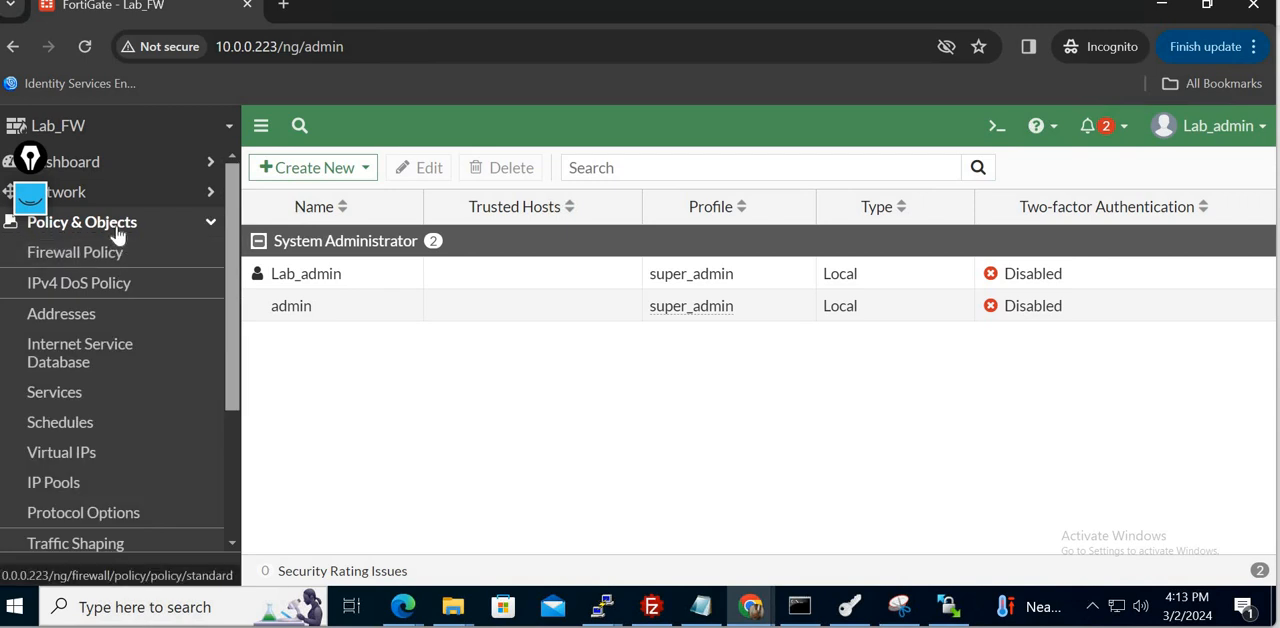
pyautogui.click(113, 226)
pyautogui.click(110, 196)
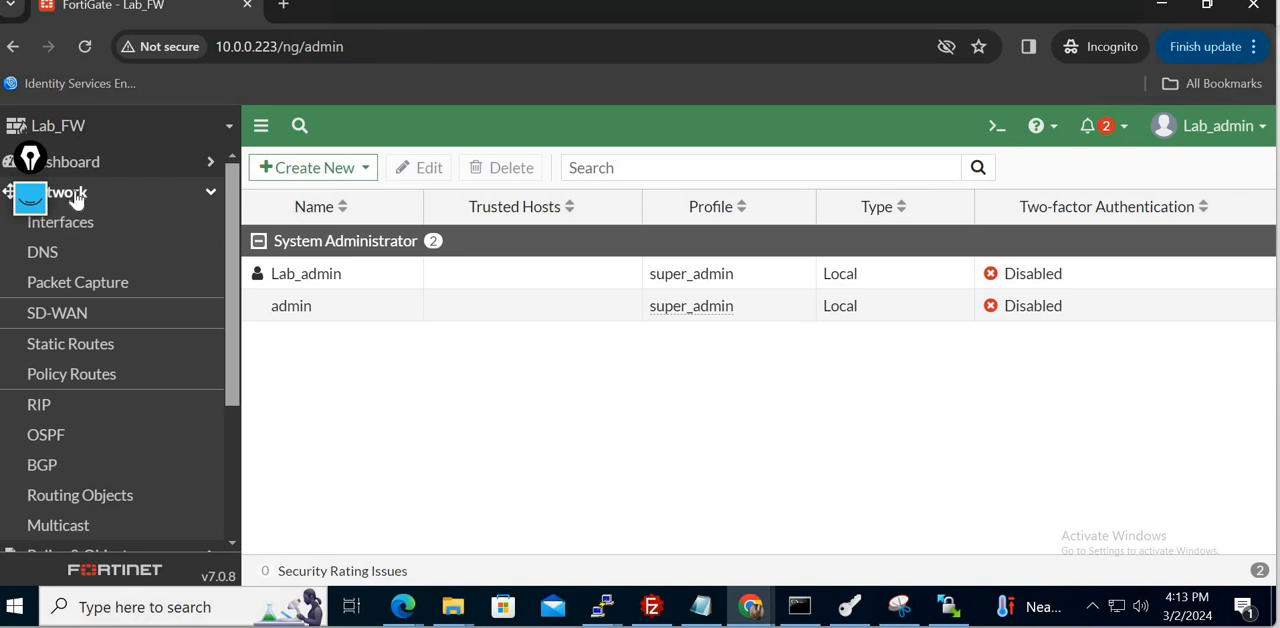
pyautogui.click(76, 198)
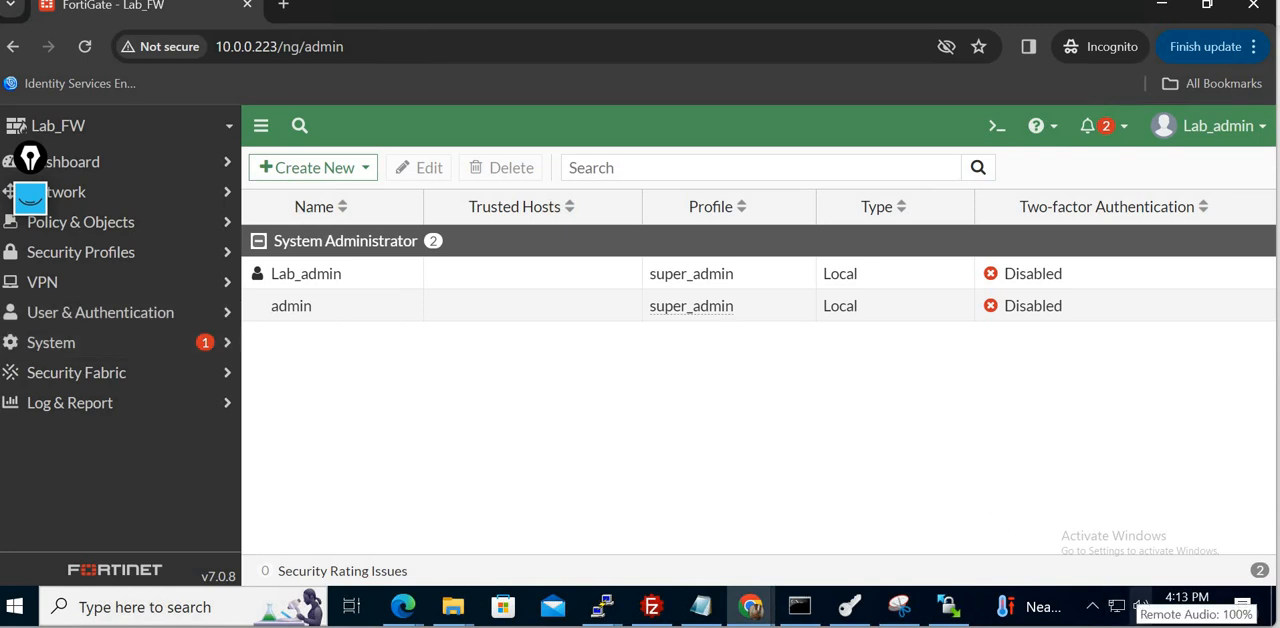
# - Switch to the whiteboard, handwrite "Security policies" under Specific and "Profiles" under Users, and tick the three headings
pyautogui.hotkey('alt', 'Tab')
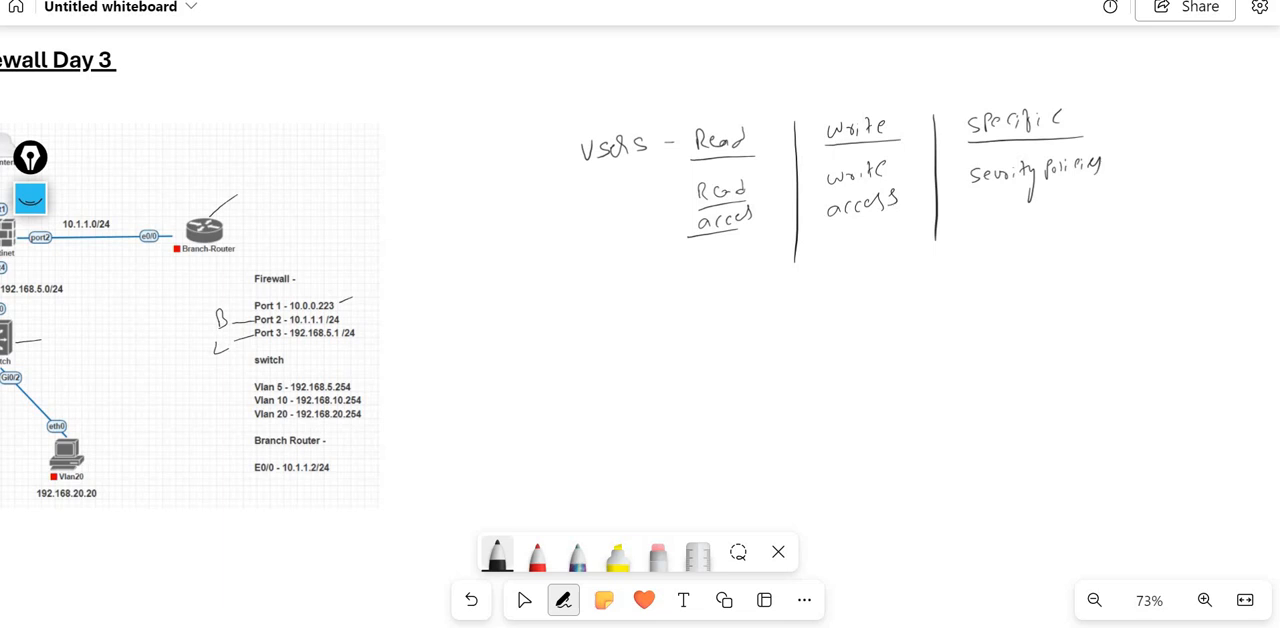
pyautogui.moveTo(592, 168); pyautogui.dragTo(652, 165)
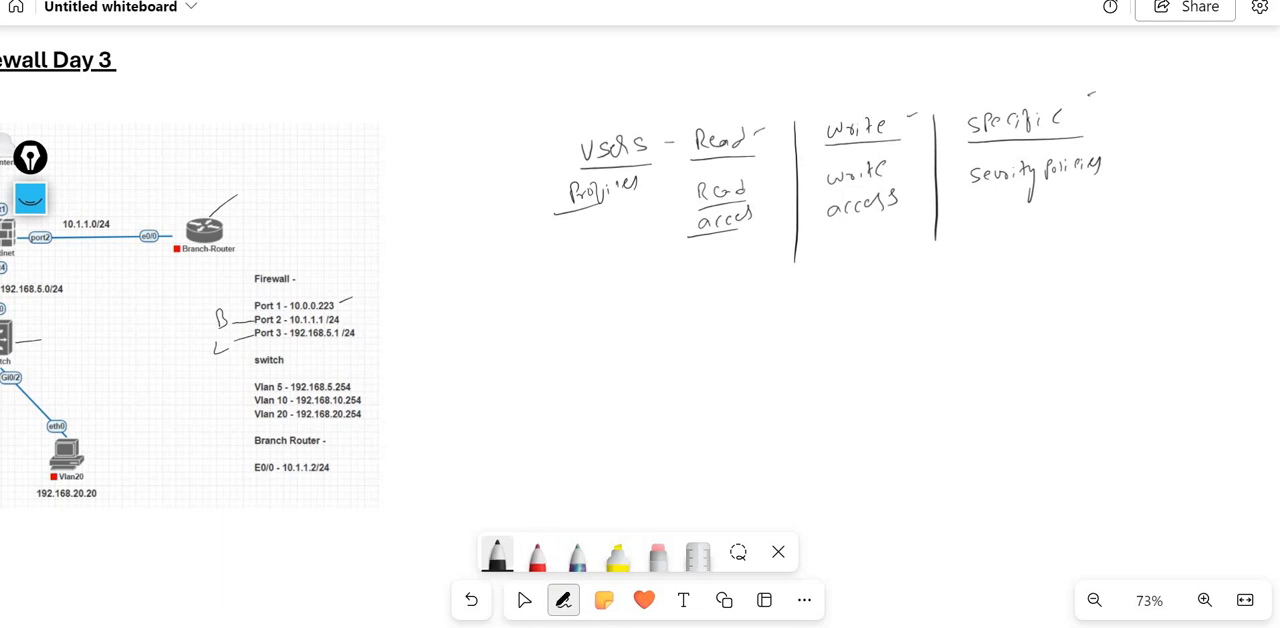
# - Switch to the FortiGate web interface and start a new admin profile named Write
pyautogui.hotkey('alt', 'Tab')
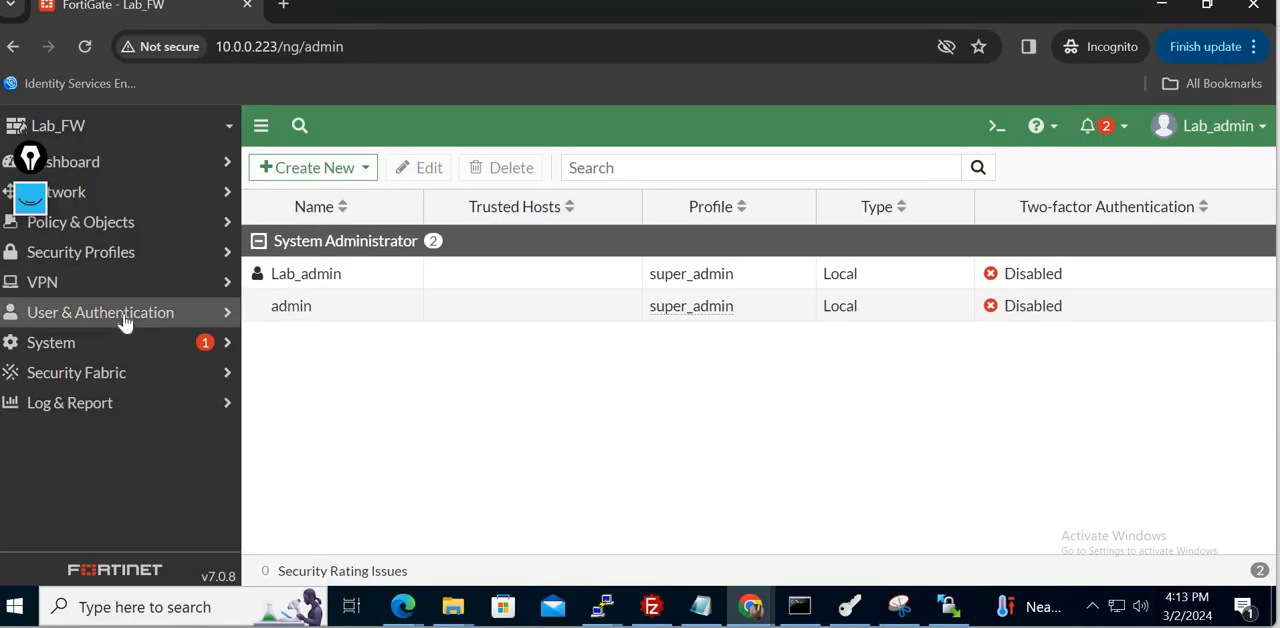
pyautogui.click(94, 343)
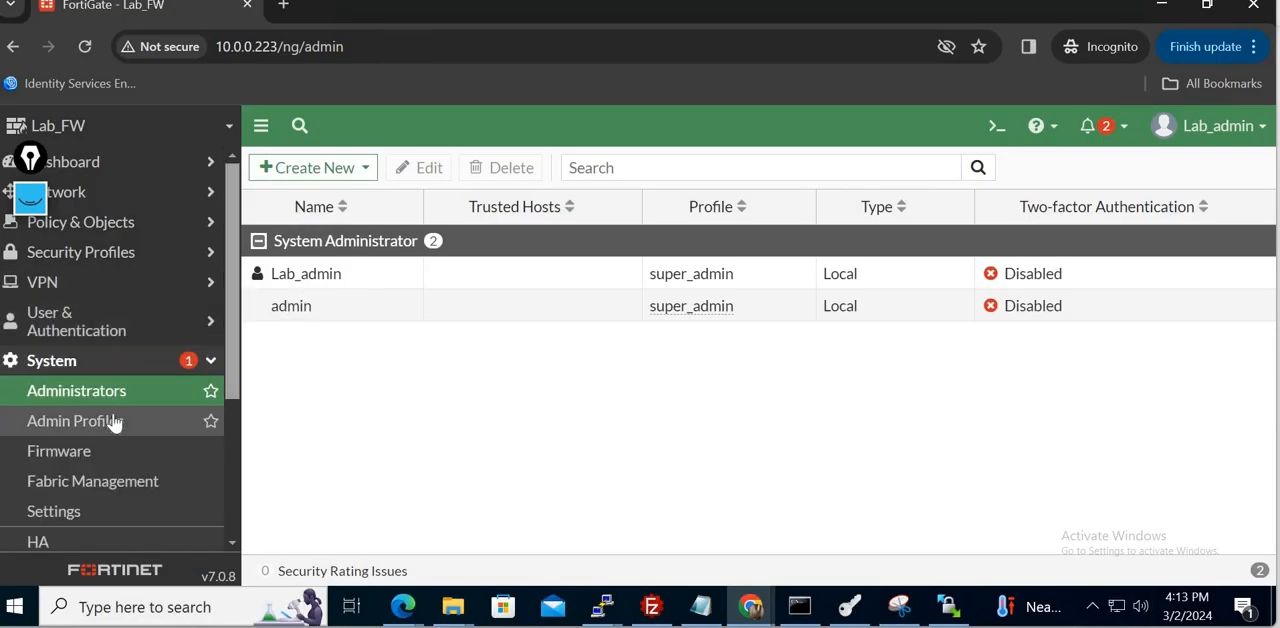
pyautogui.click(113, 421)
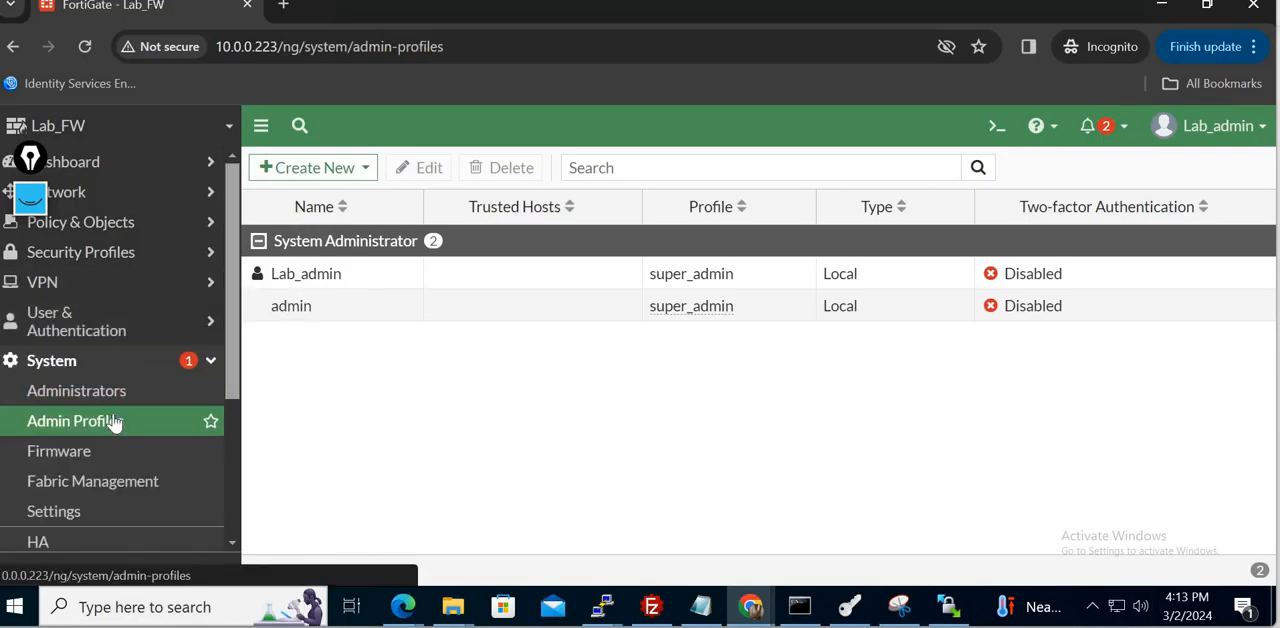
pyautogui.click(328, 170)
pyautogui.click(505, 207)
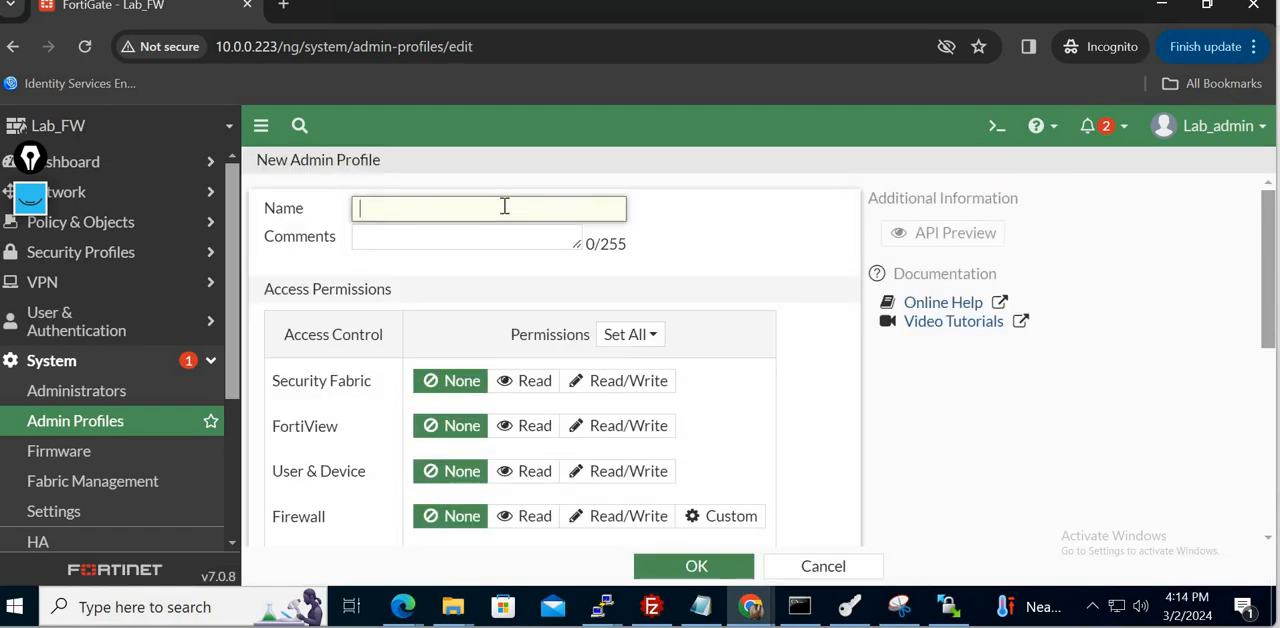
pyautogui.write('W')
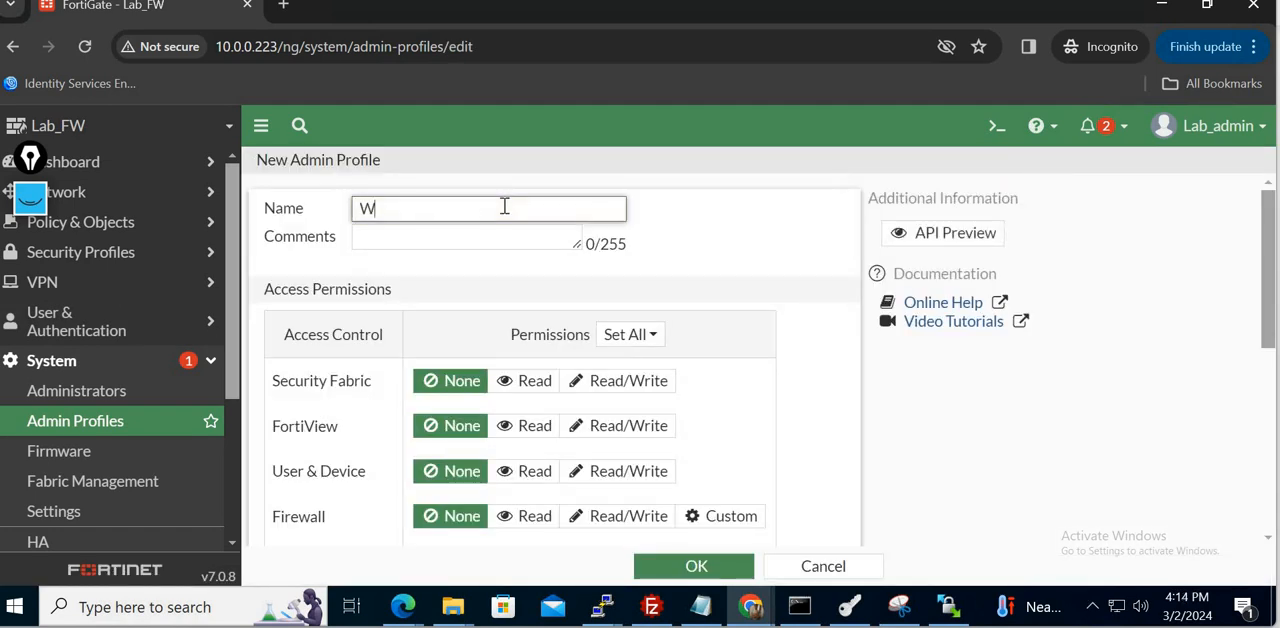
pyautogui.write('rite')
# - Grant the Write profile Read/Write access to Security Fabric, FortiView, User & Device and Firewall
pyautogui.click(621, 386)
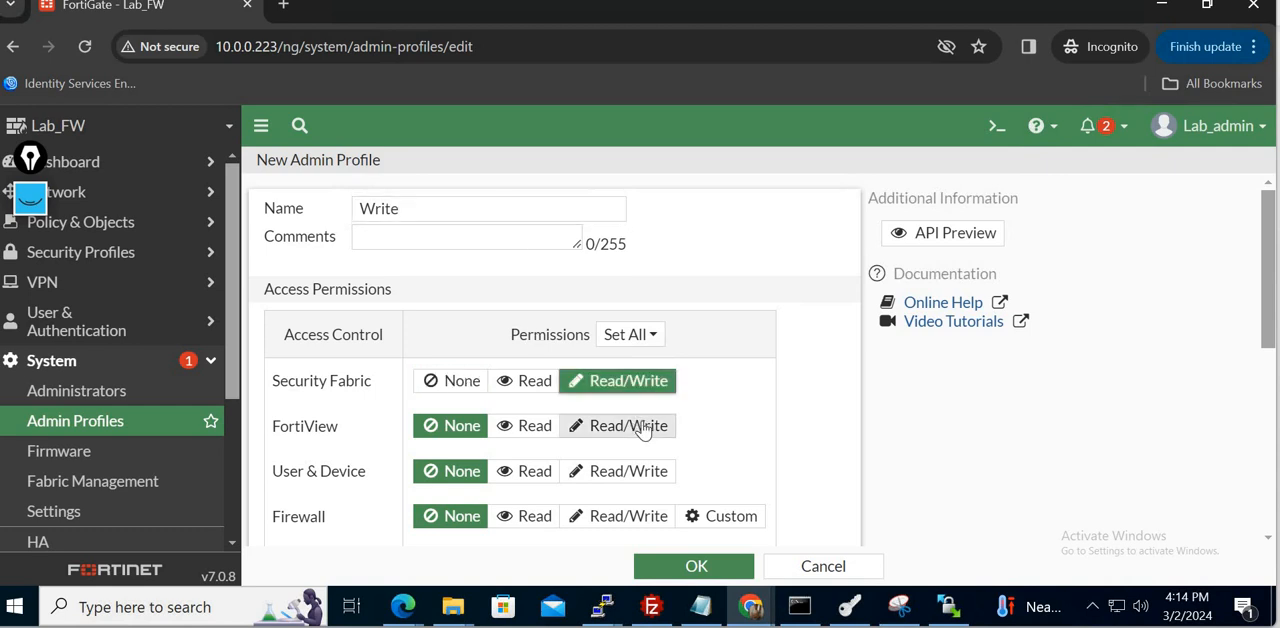
pyautogui.click(638, 425)
pyautogui.click(648, 474)
pyautogui.click(645, 521)
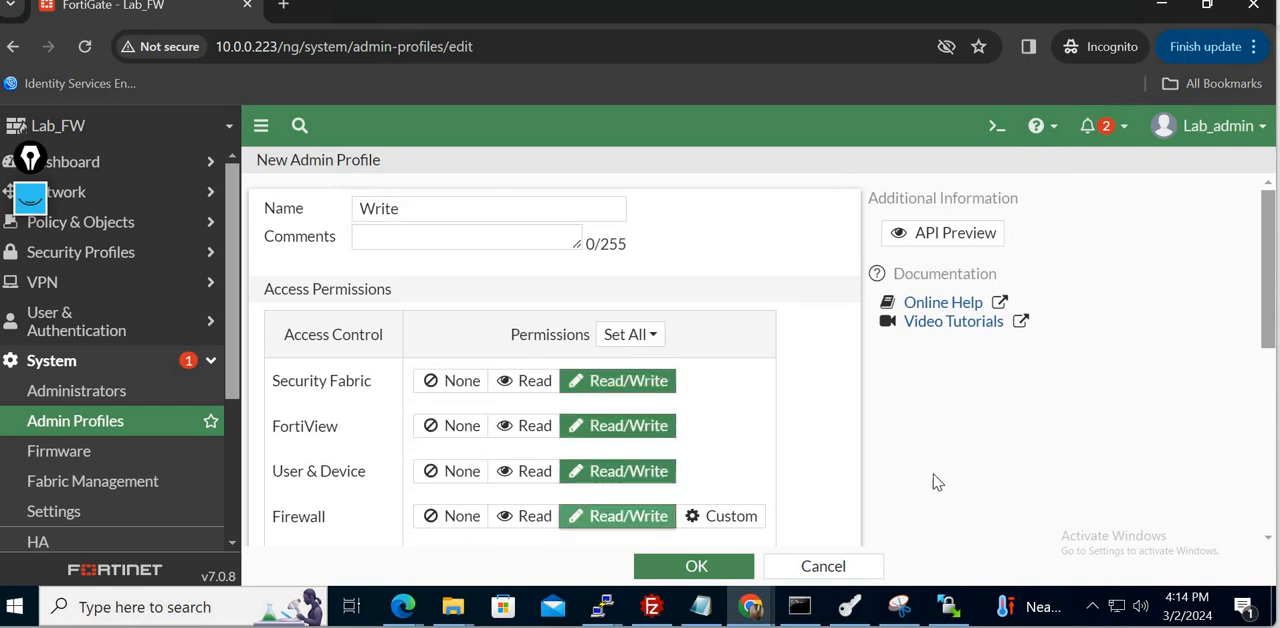
# - Set Log & Report, Network, System, Security Profile, VPN, WAN Opt & Cache and WiFi & Switch to Read/Write, and save the profile
pyautogui.moveTo(1271, 338); pyautogui.dragTo(1269, 488)
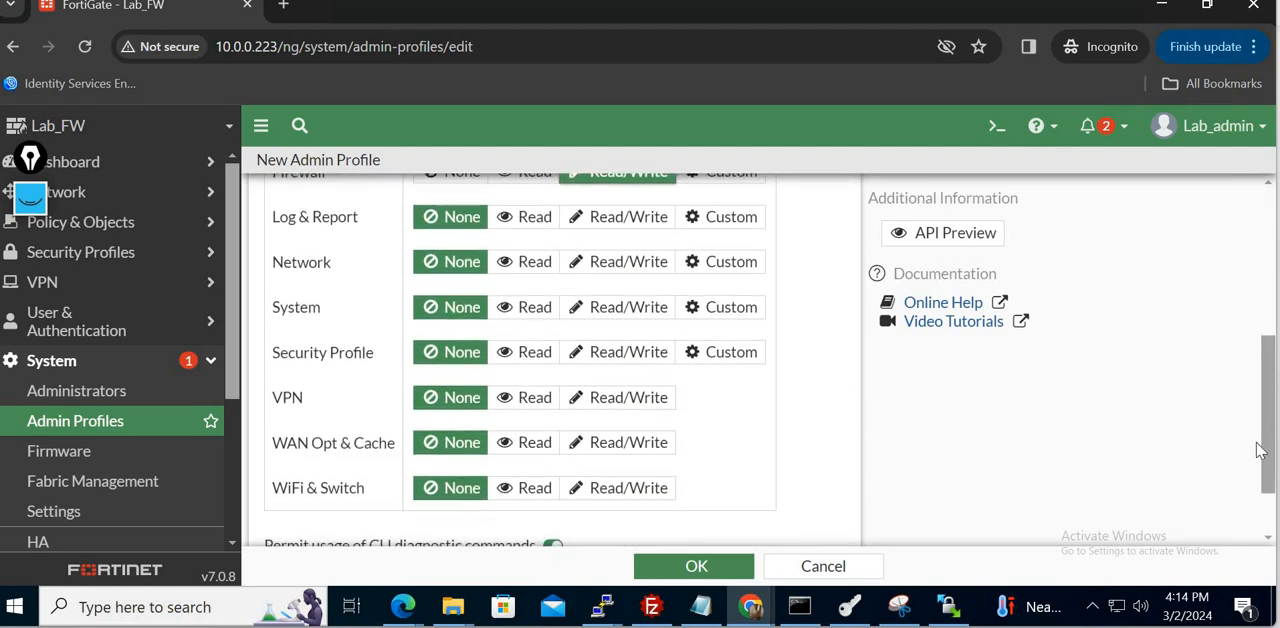
pyautogui.click(627, 219)
pyautogui.click(629, 262)
pyautogui.click(643, 312)
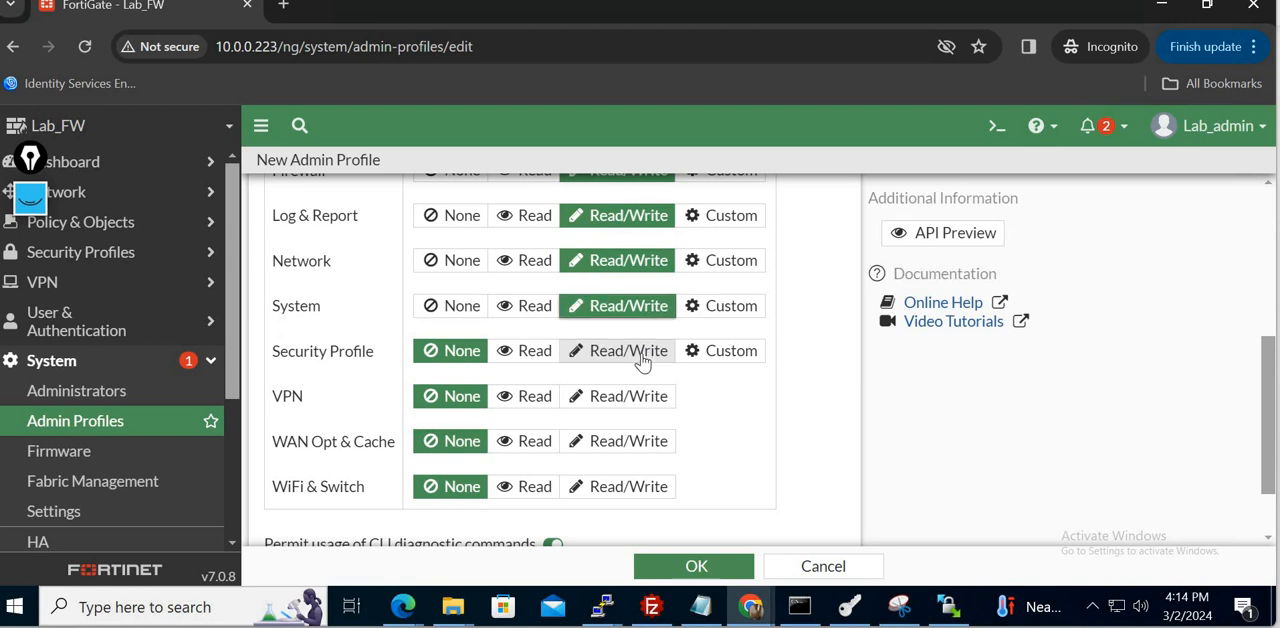
pyautogui.click(640, 355)
pyautogui.click(640, 398)
pyautogui.click(639, 450)
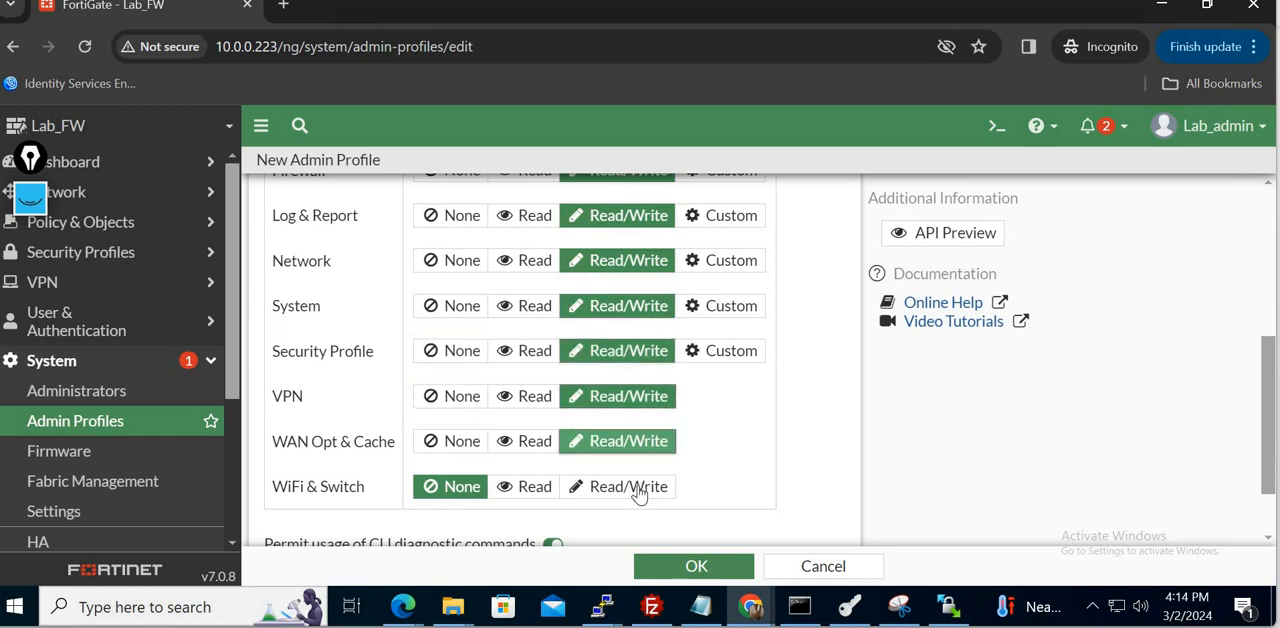
pyautogui.click(634, 488)
pyautogui.moveTo(1268, 425); pyautogui.dragTo(1272, 532)
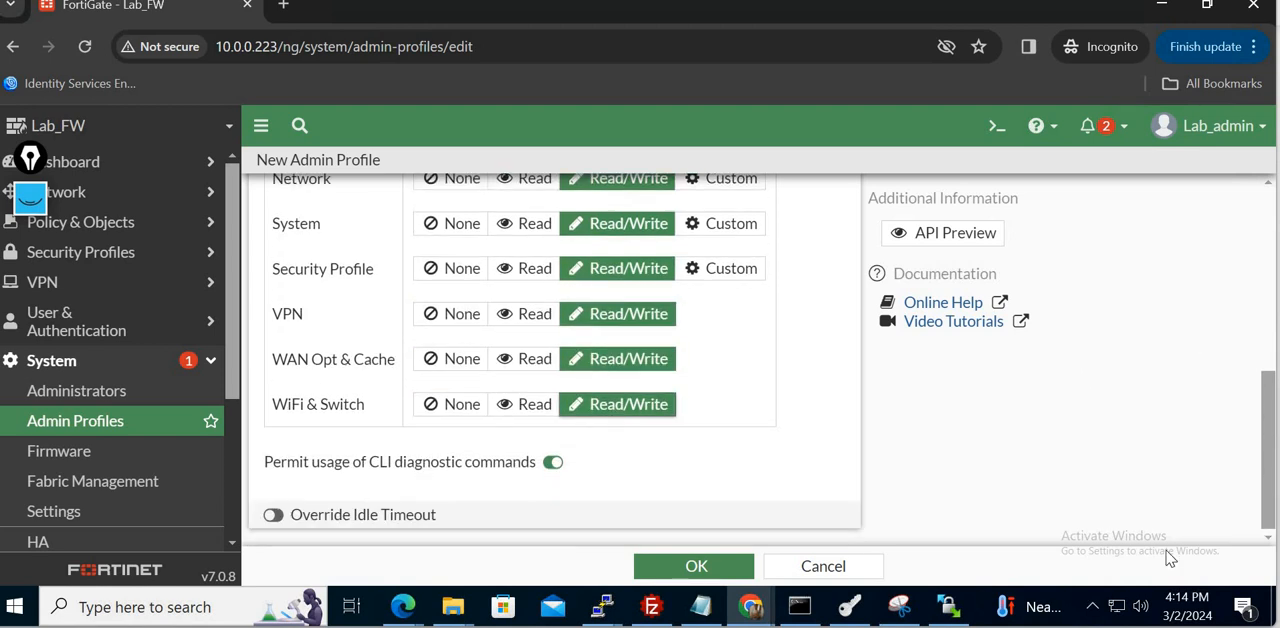
pyautogui.click(723, 571)
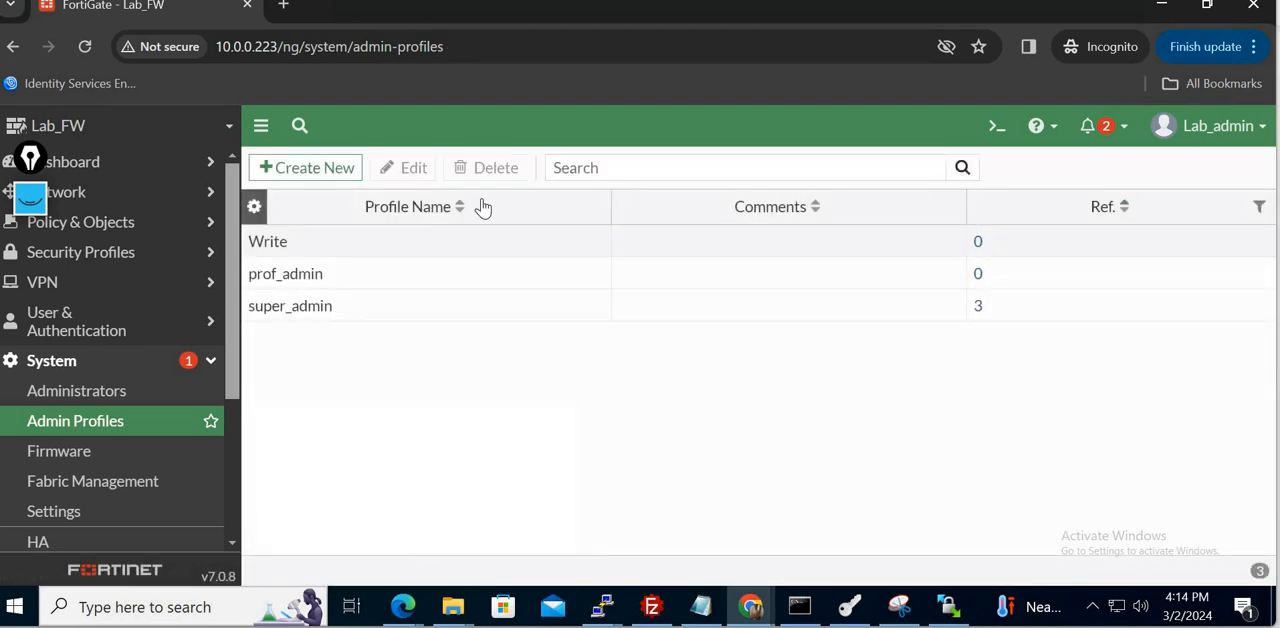
# - Start another admin profile named Read with Read access to Security Fabric, FortiView and User & Device
pyautogui.click(318, 167)
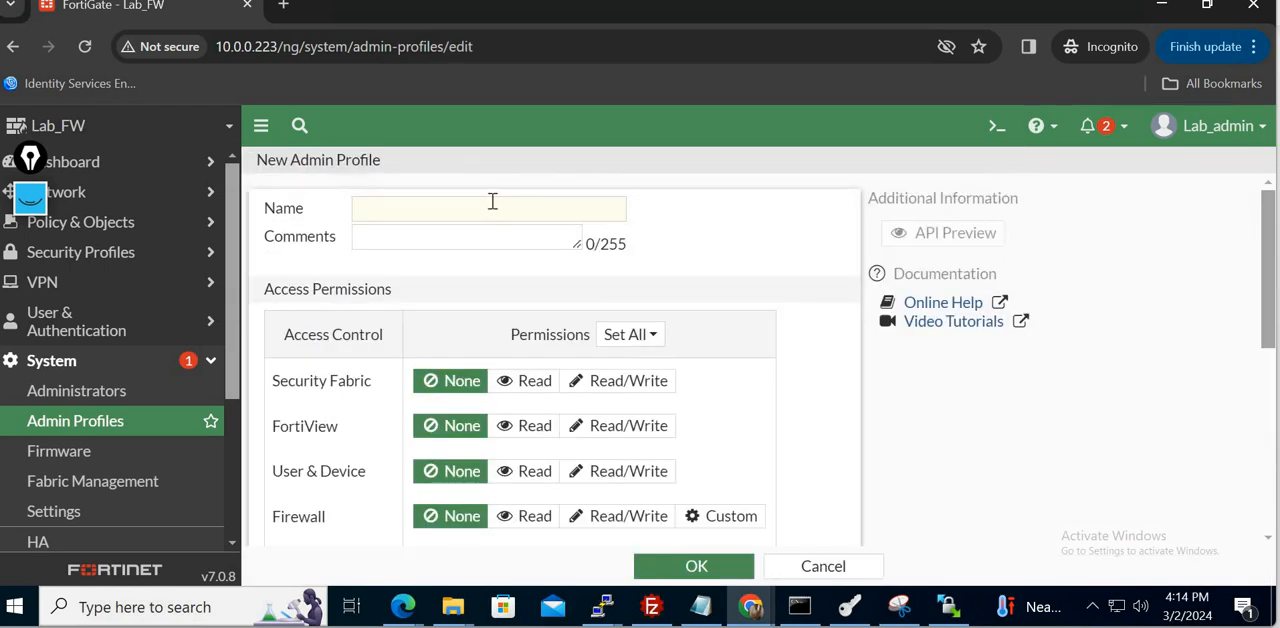
pyautogui.click(492, 201)
pyautogui.write('Read')
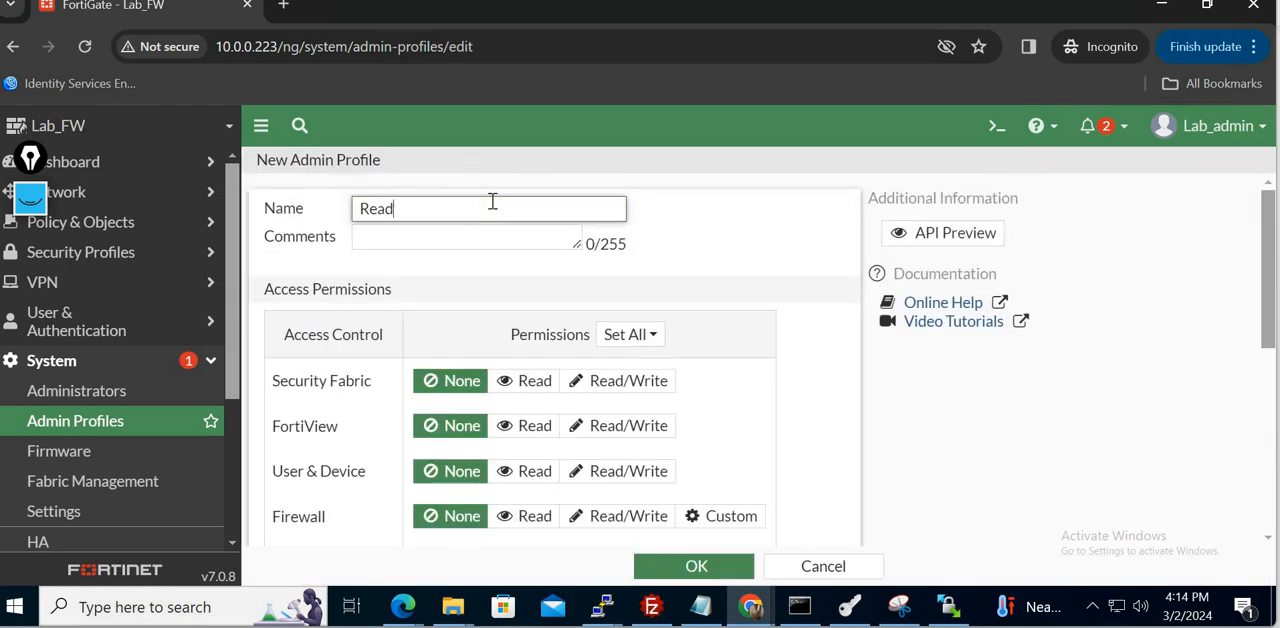
pyautogui.click(520, 382)
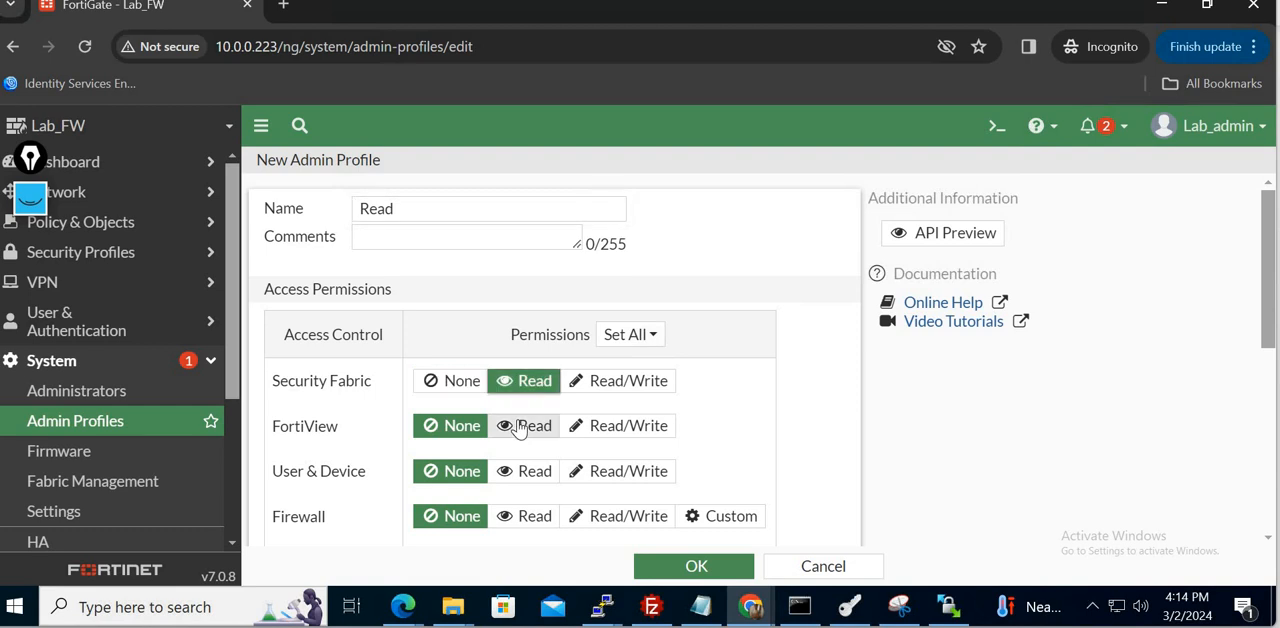
pyautogui.click(524, 426)
pyautogui.click(530, 471)
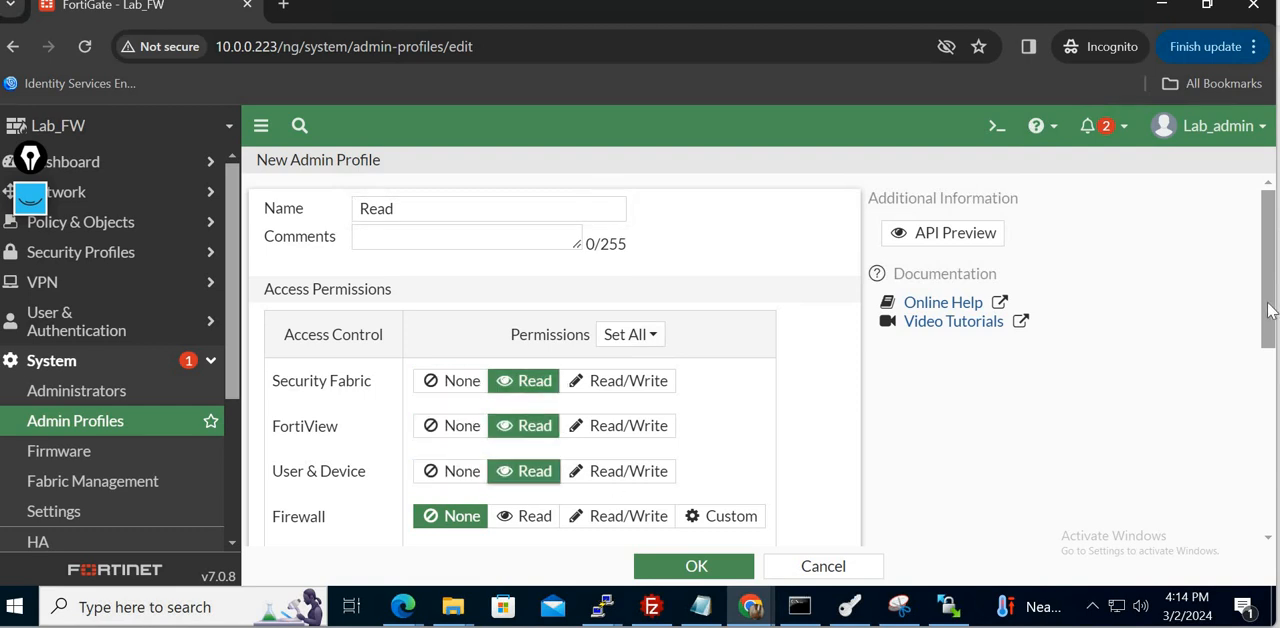
# - Give the Read profile Read access to Firewall, Log & Report, Network, System and Security Profile
pyautogui.scroll(-2, 1268, 310)
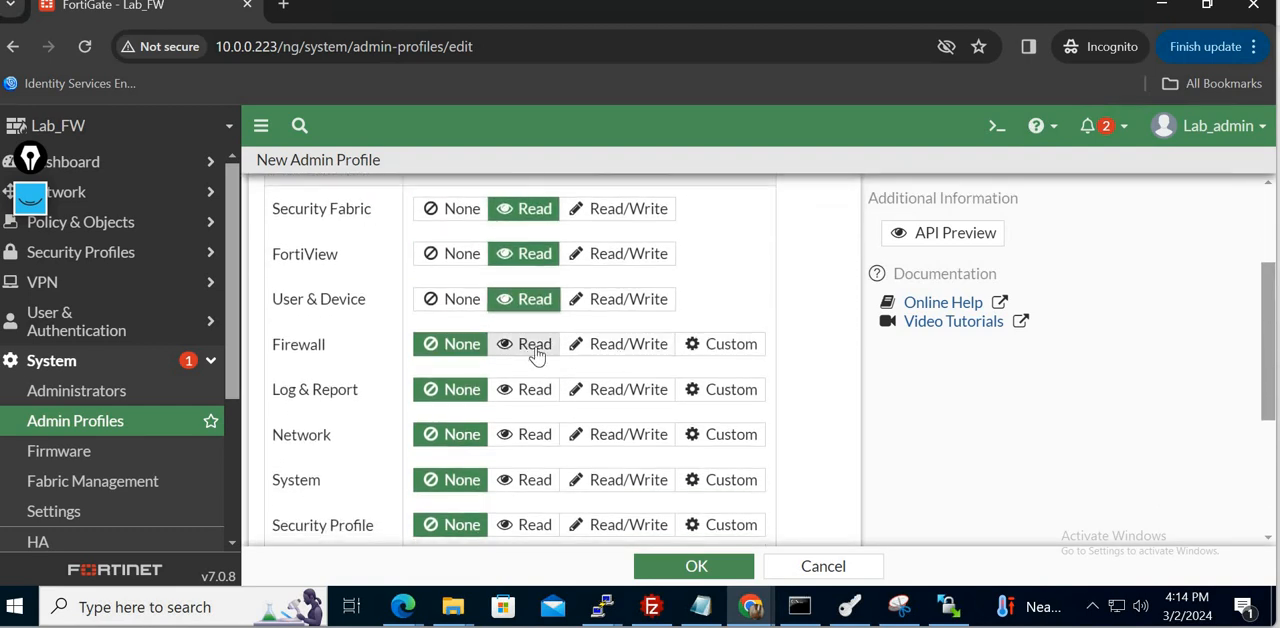
pyautogui.click(535, 352)
pyautogui.click(537, 395)
pyautogui.click(537, 443)
pyautogui.click(537, 480)
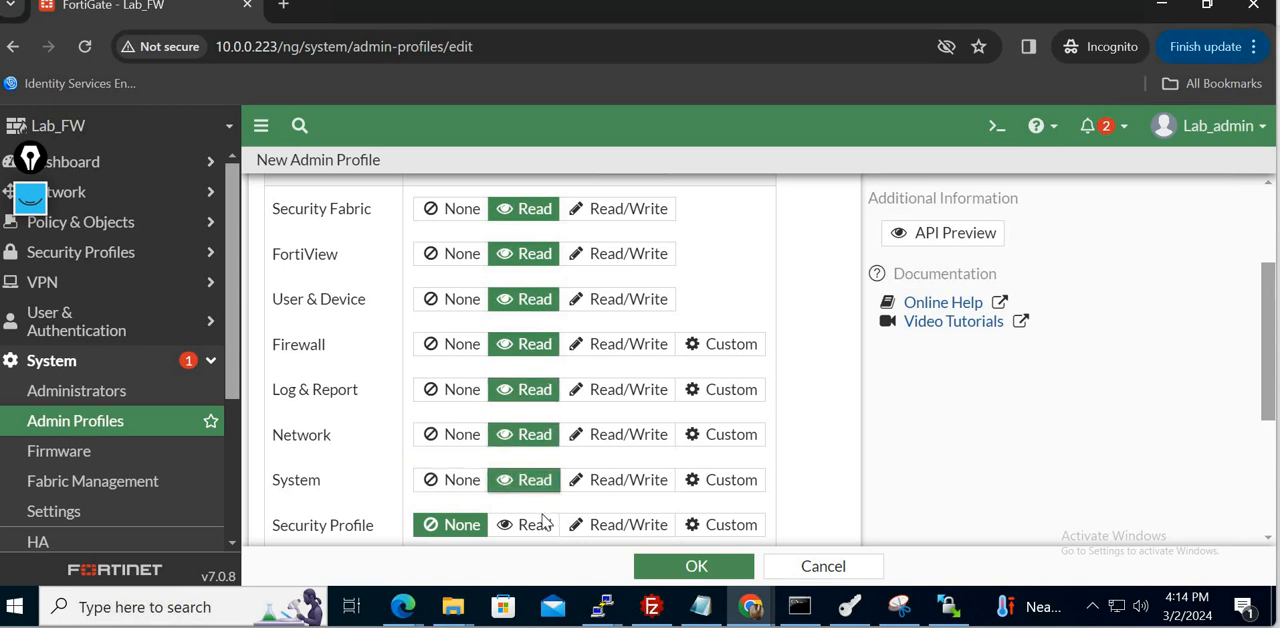
pyautogui.click(536, 524)
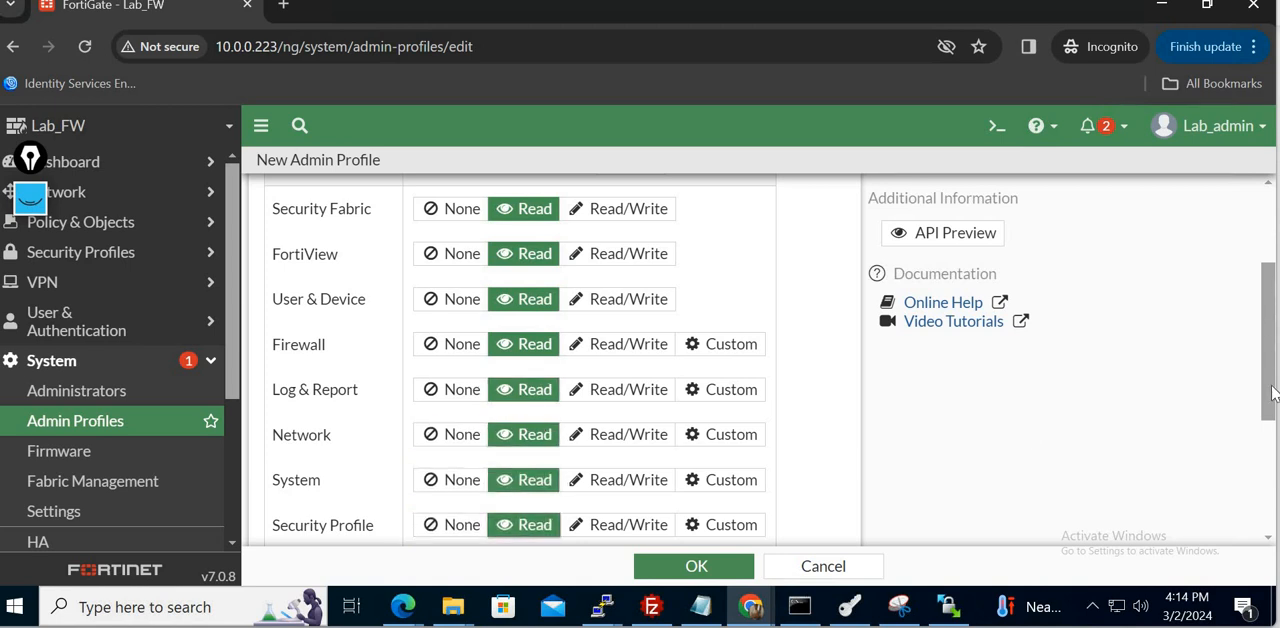
# - Set VPN, WAN Opt & Cache and WiFi & Switch to Read, and save the Read profile
pyautogui.scroll(-3, 1272, 393)
pyautogui.click(520, 330)
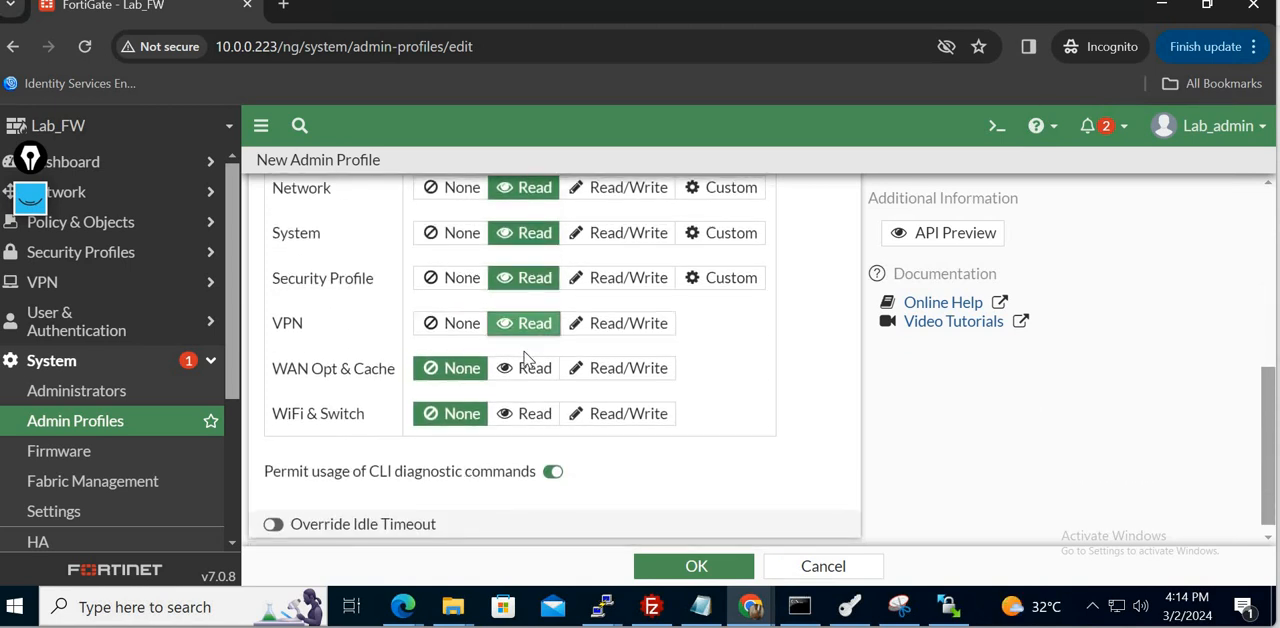
pyautogui.click(525, 368)
pyautogui.click(533, 415)
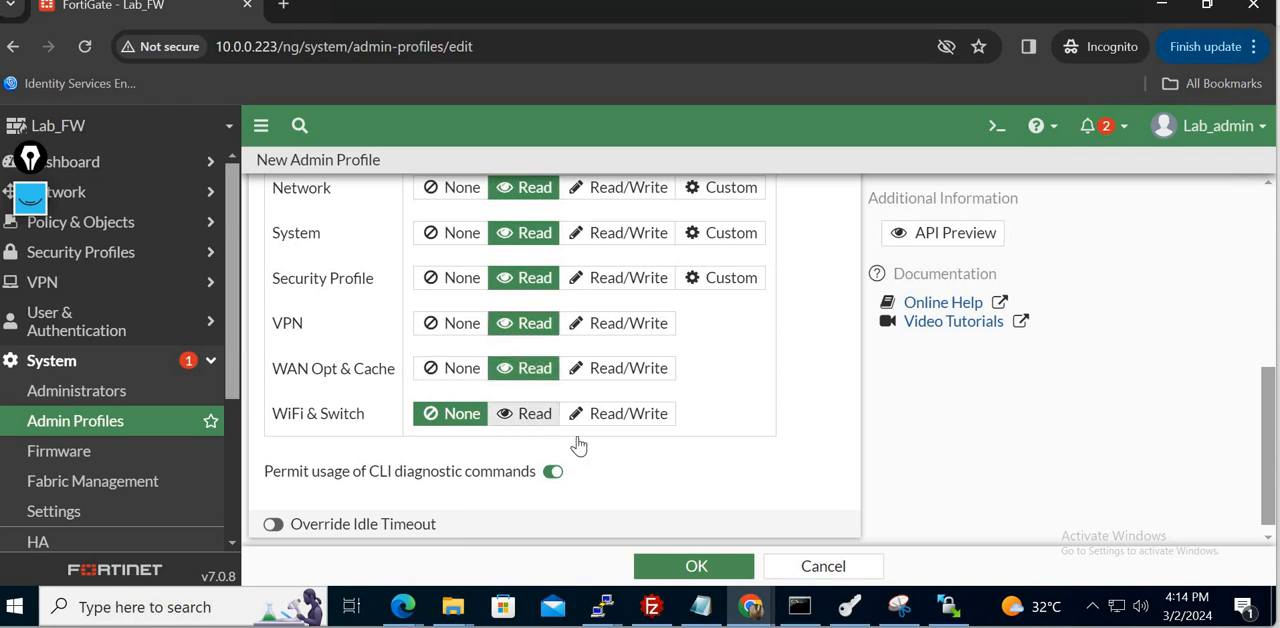
pyautogui.click(698, 568)
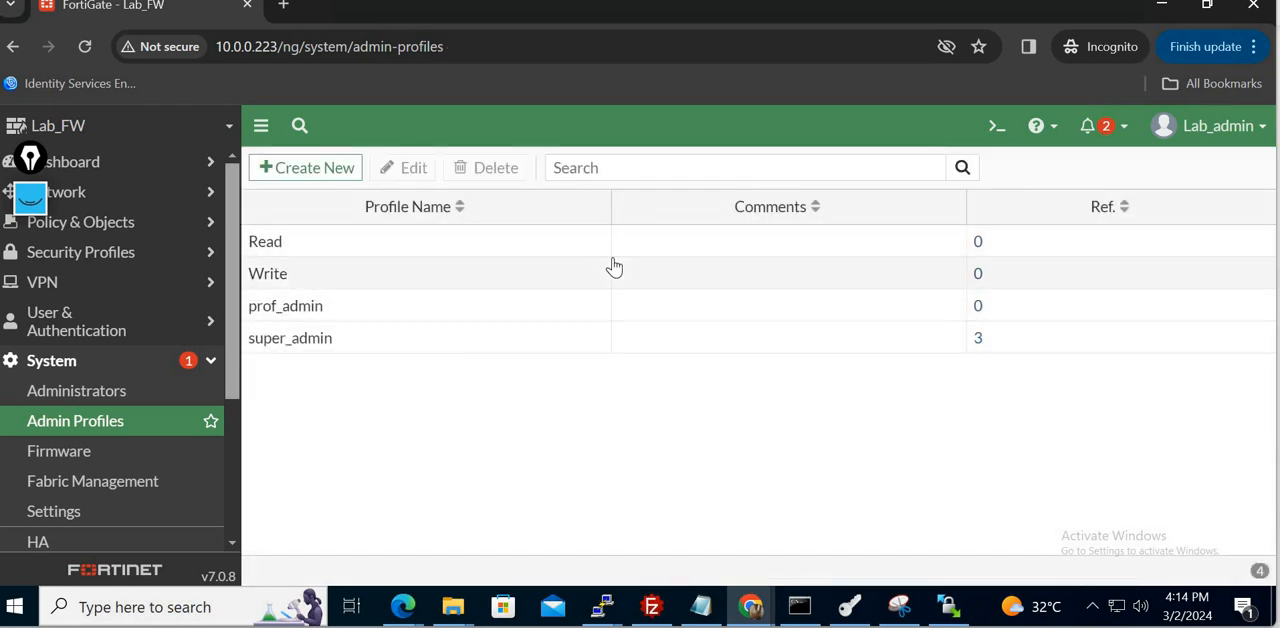
# - Start another new admin profile named Specific
pyautogui.click(331, 169)
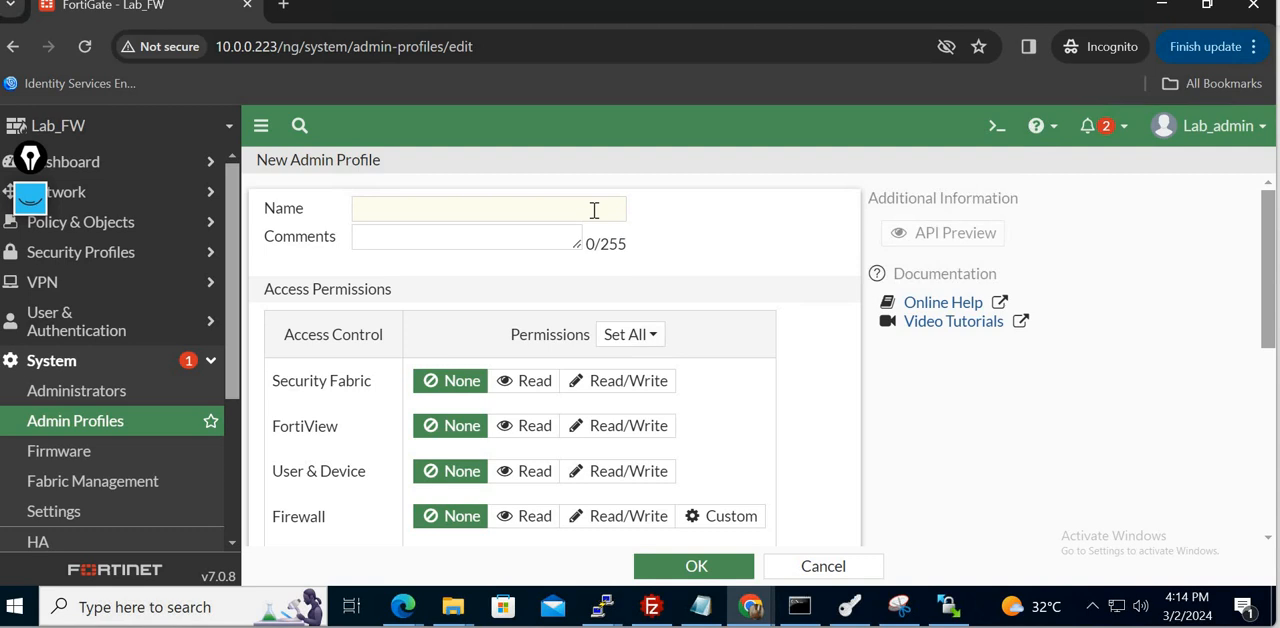
pyautogui.click(525, 208)
pyautogui.write('Spe')
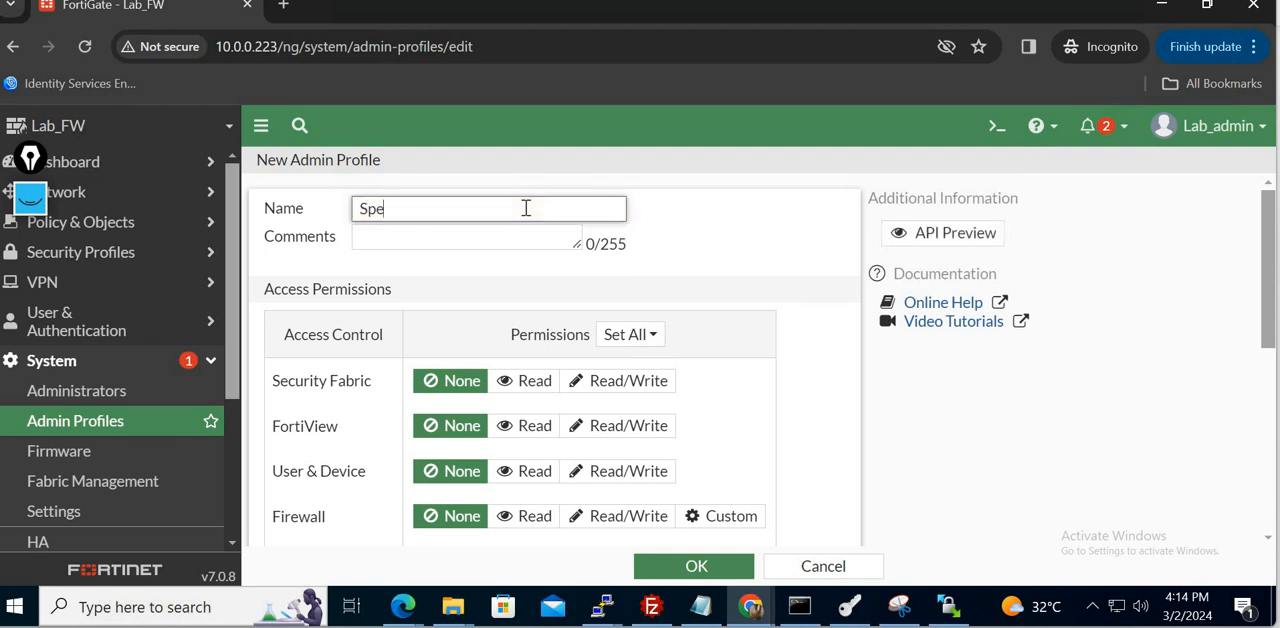
pyautogui.write('cifiv')
pyautogui.press('BackSpace')
pyautogui.write('c')
# - Set Firewall to custom permissions with Read/Write for Policy, Address and Service, and Read for Schedule
pyautogui.scroll(-1, 835, 377)
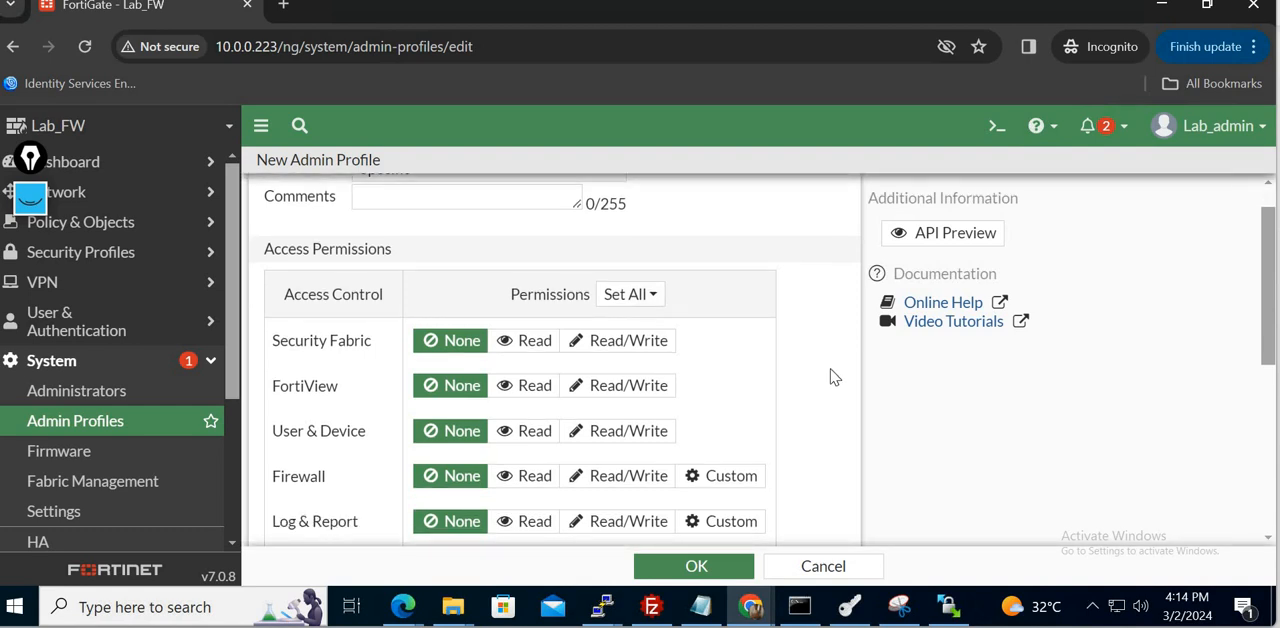
pyautogui.scroll(-2, 1266, 410)
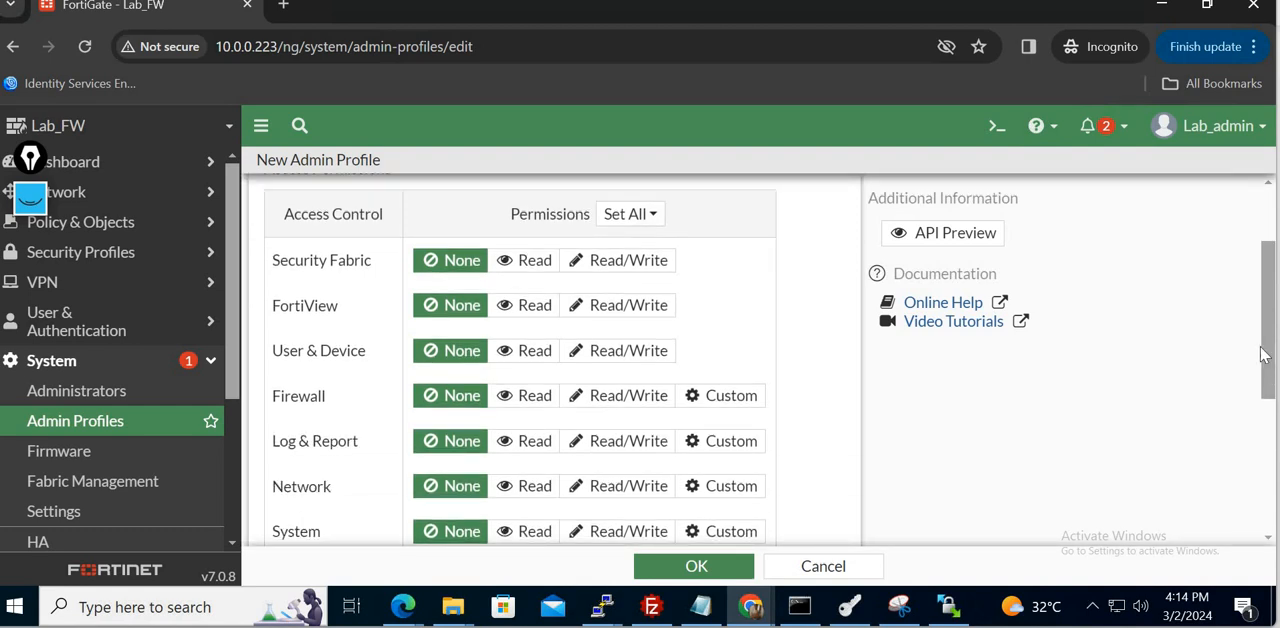
pyautogui.click(737, 400)
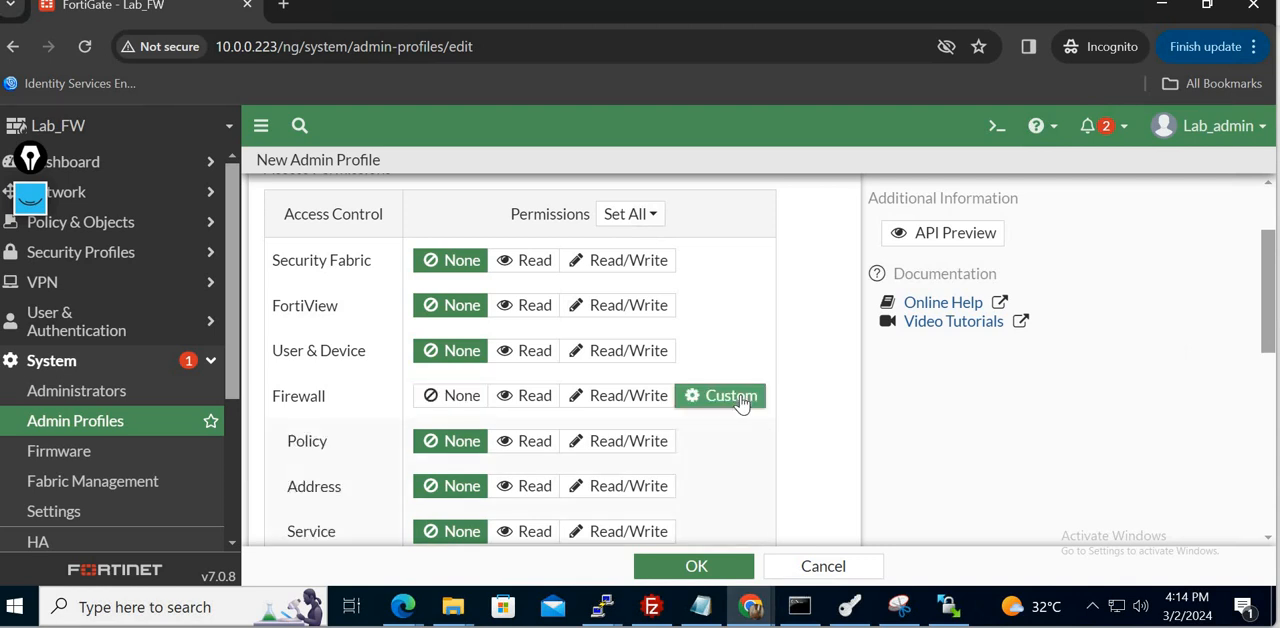
pyautogui.scroll(-1, 1274, 318)
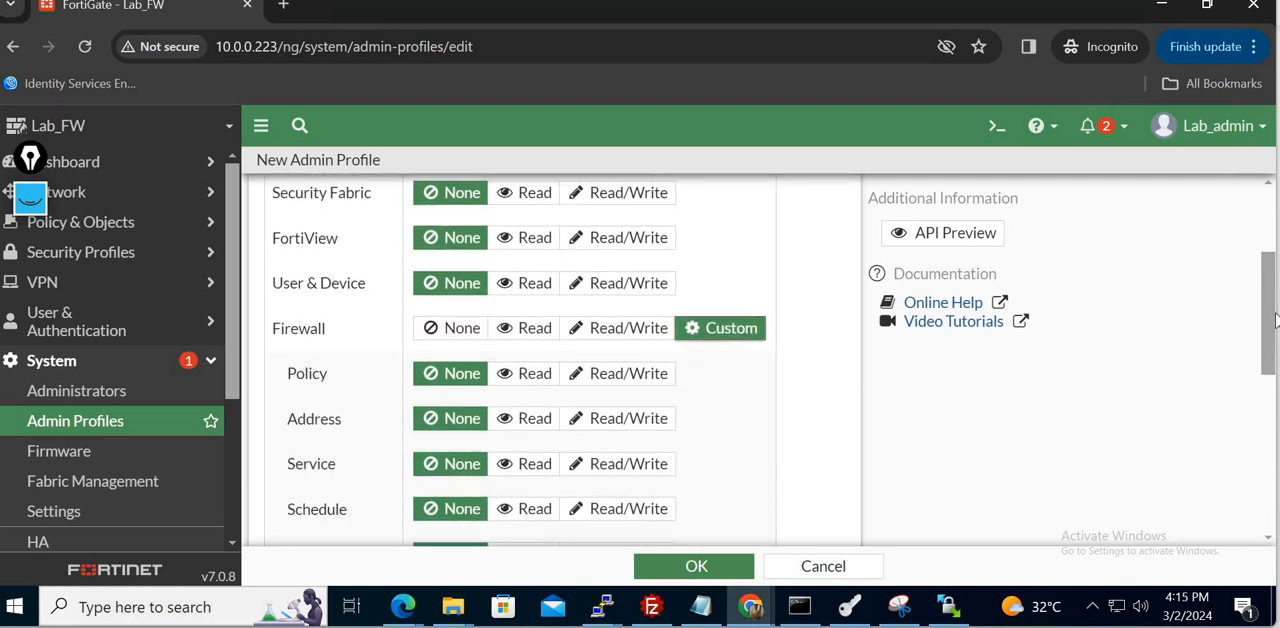
pyautogui.scroll(-2, 1274, 318)
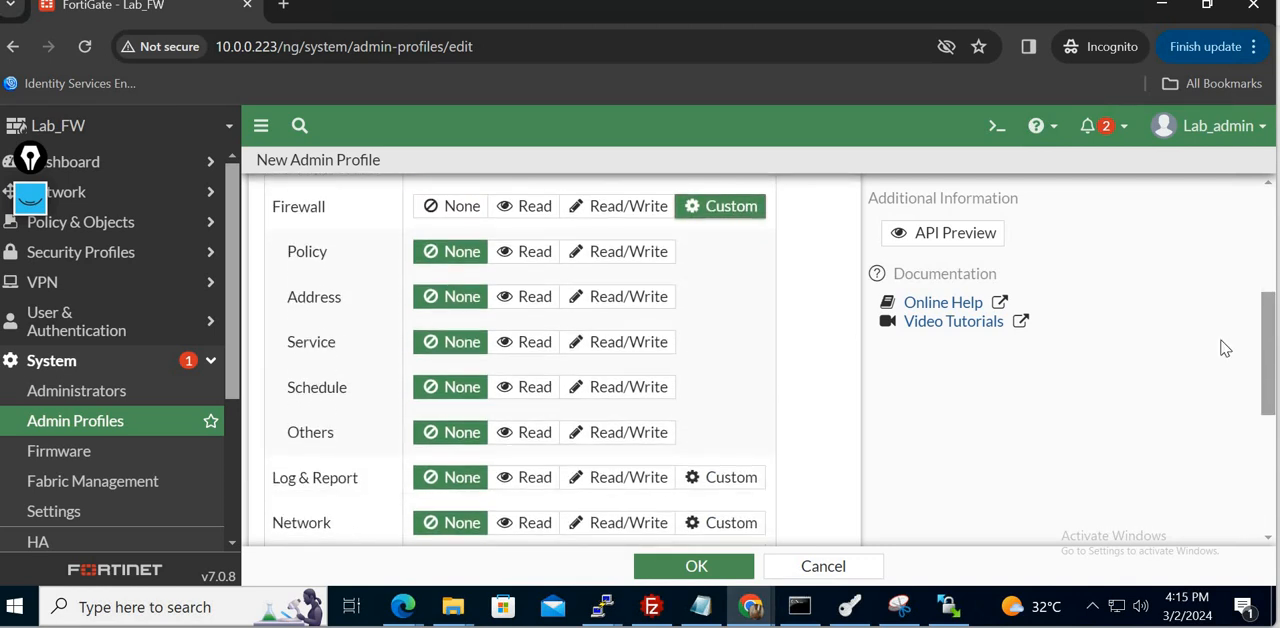
pyautogui.click(632, 259)
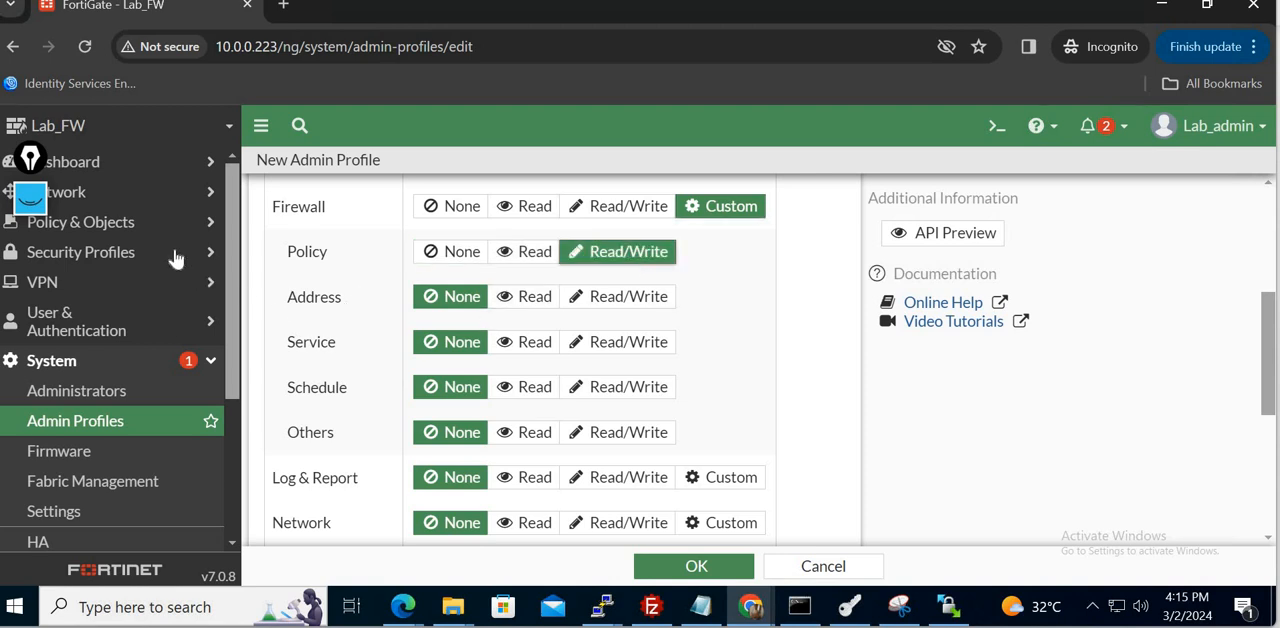
pyautogui.click(625, 305)
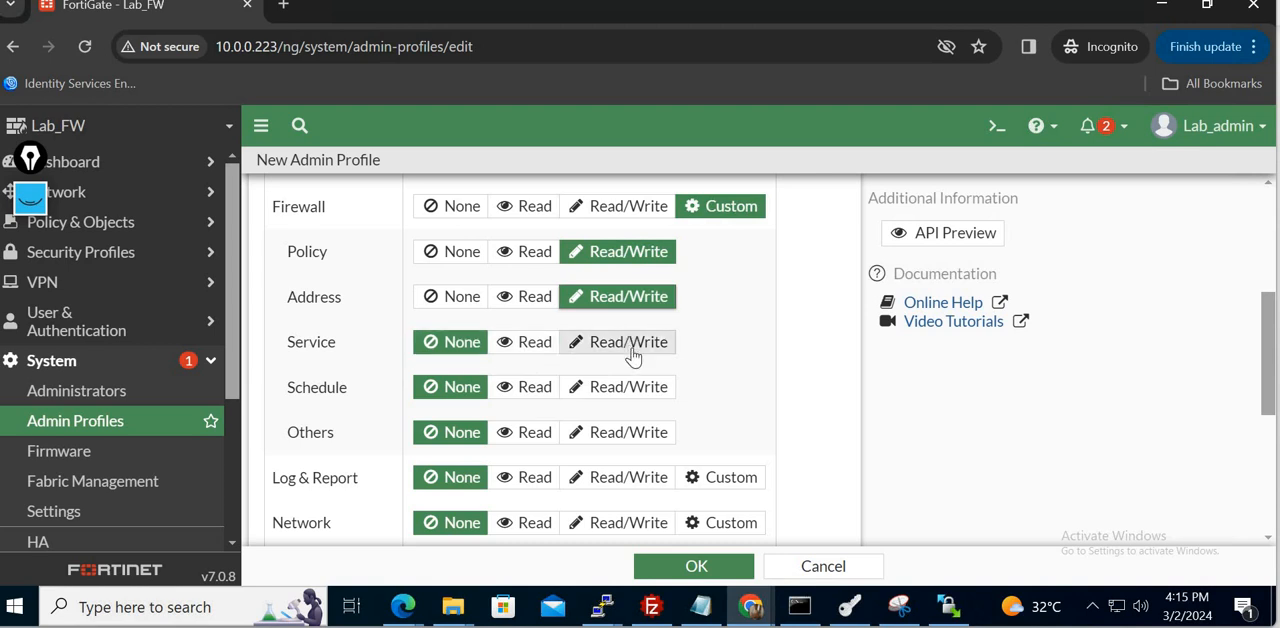
pyautogui.click(630, 350)
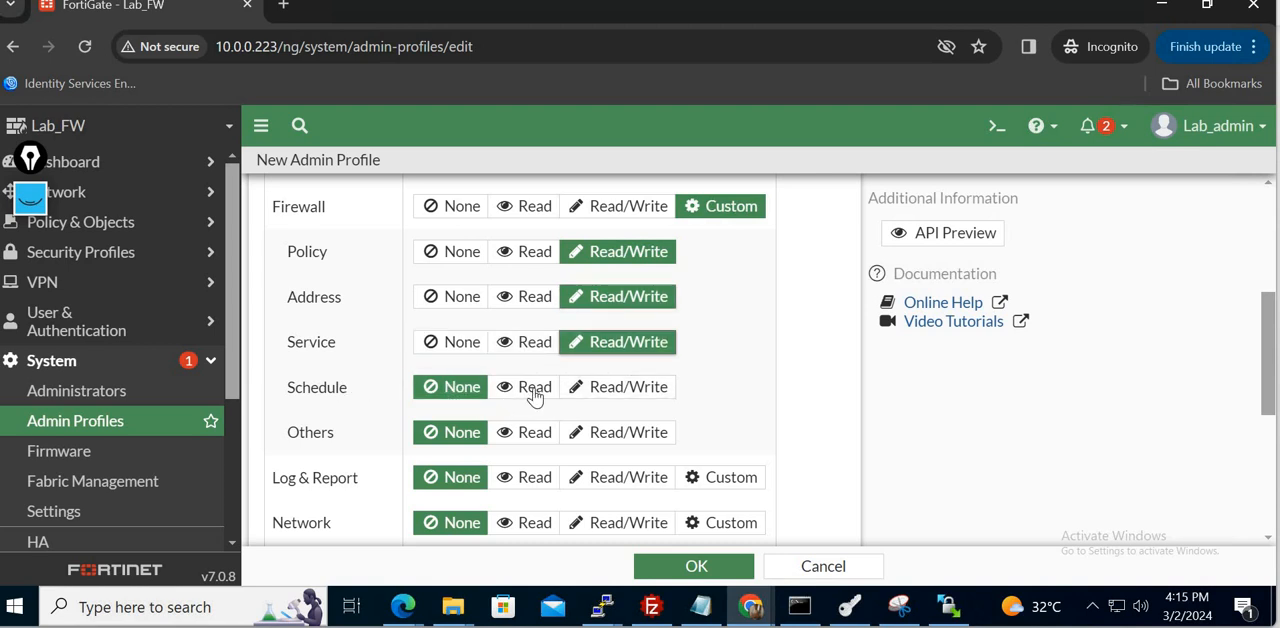
pyautogui.click(535, 392)
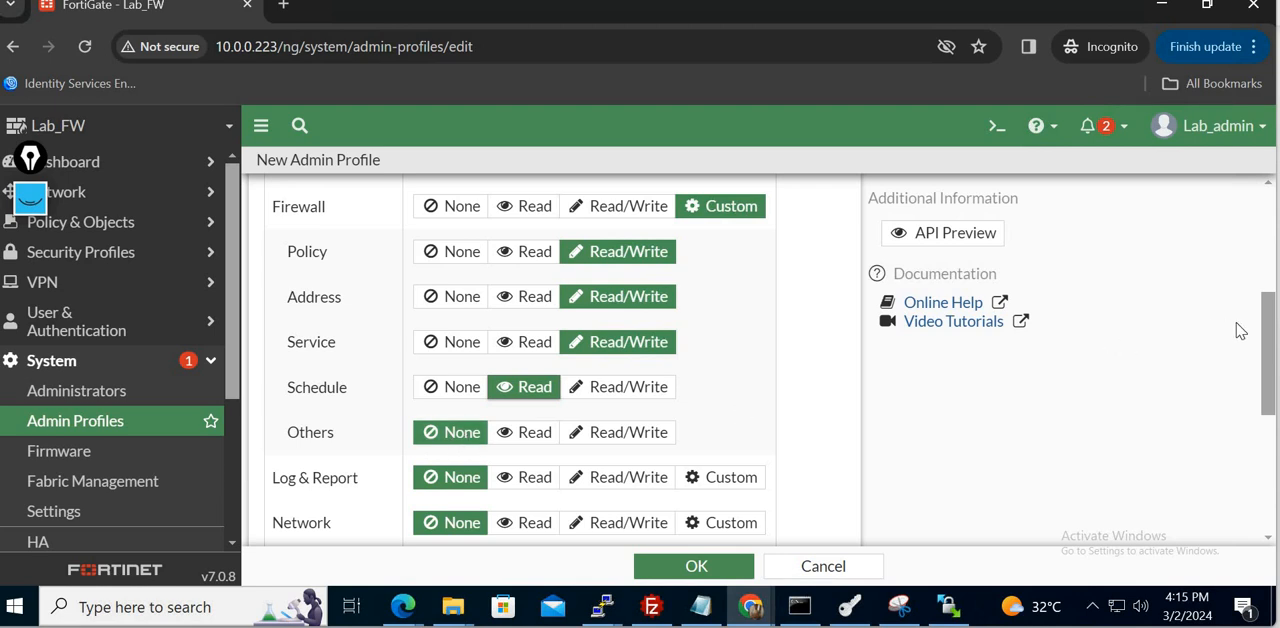
# - Customize the Network permissions with Read for Configuration and Read/Write for Packet Capture, and save the Specific profile
pyautogui.moveTo(1272, 340); pyautogui.dragTo(1262, 299)
pyautogui.moveTo(1261, 274); pyautogui.dragTo(1265, 412)
pyautogui.scroll(2, 706, 406)
pyautogui.moveTo(1272, 404); pyautogui.dragTo(1272, 466)
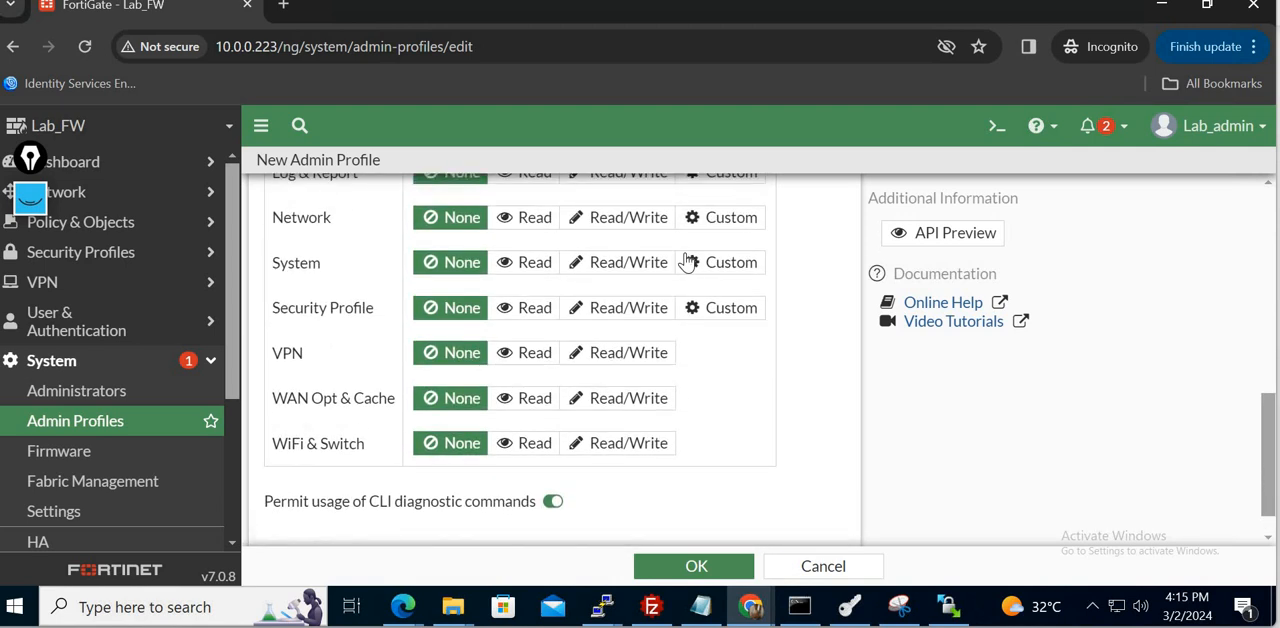
pyautogui.click(716, 218)
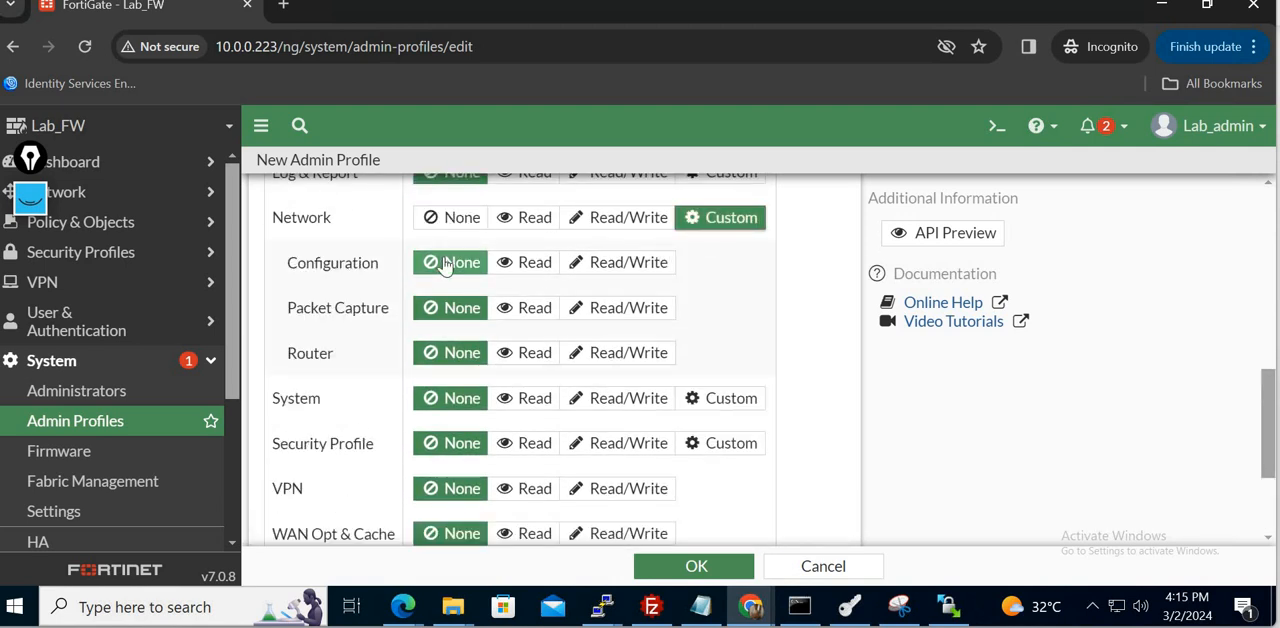
pyautogui.click(527, 268)
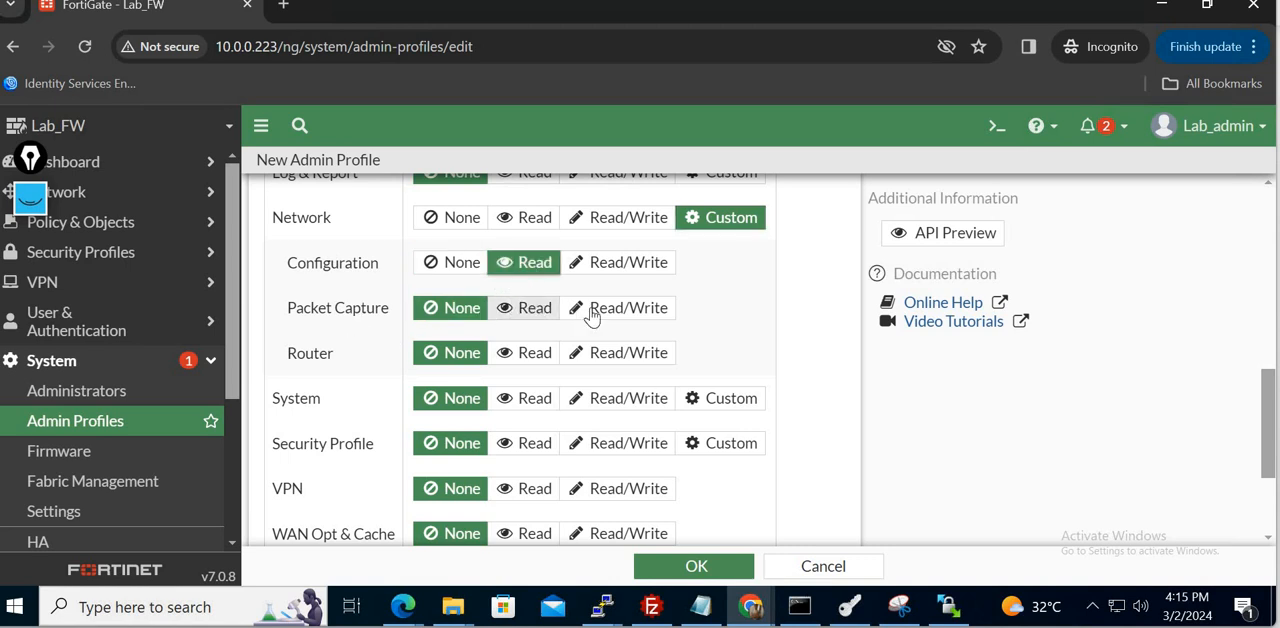
pyautogui.click(624, 318)
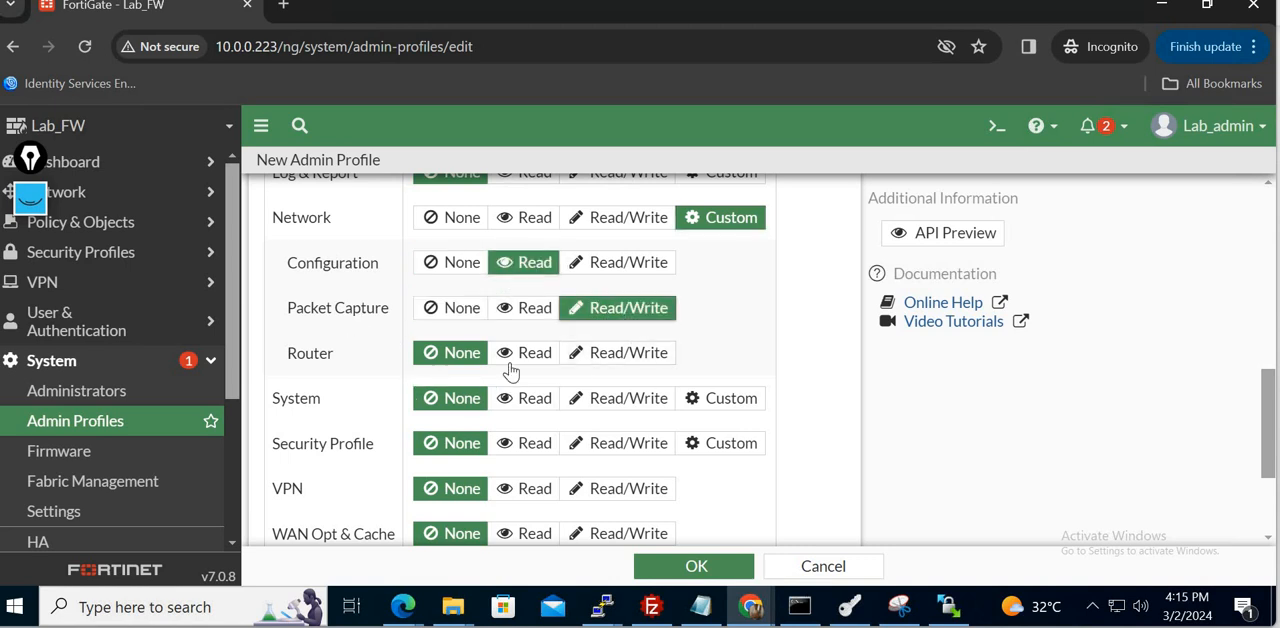
pyautogui.click(697, 567)
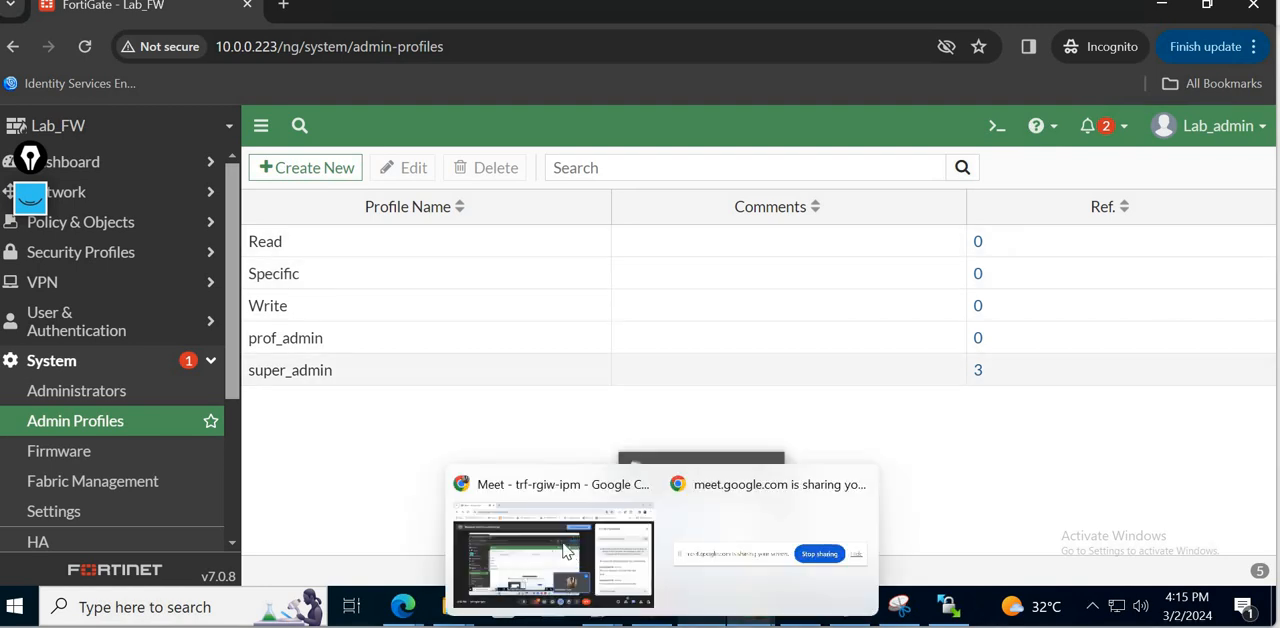
# - Check the in-call messages in Google Meet and return to the remote desktop with the FortiGate interface
pyautogui.click(543, 540)
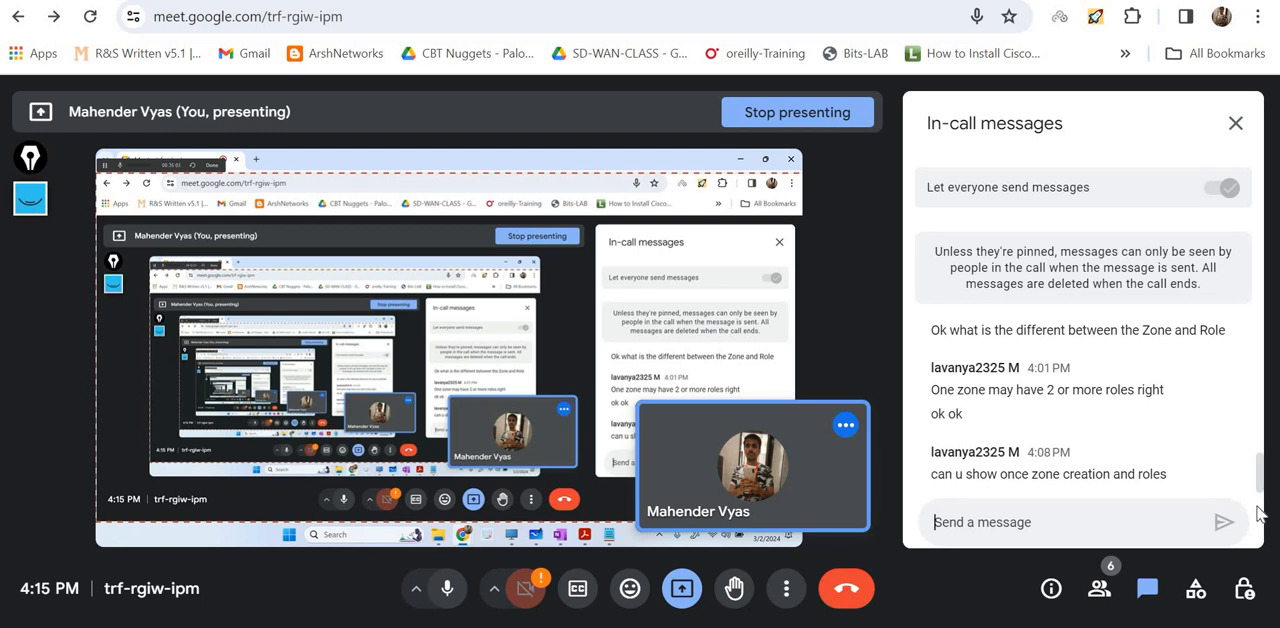
pyautogui.tripleClick(1057, 474)
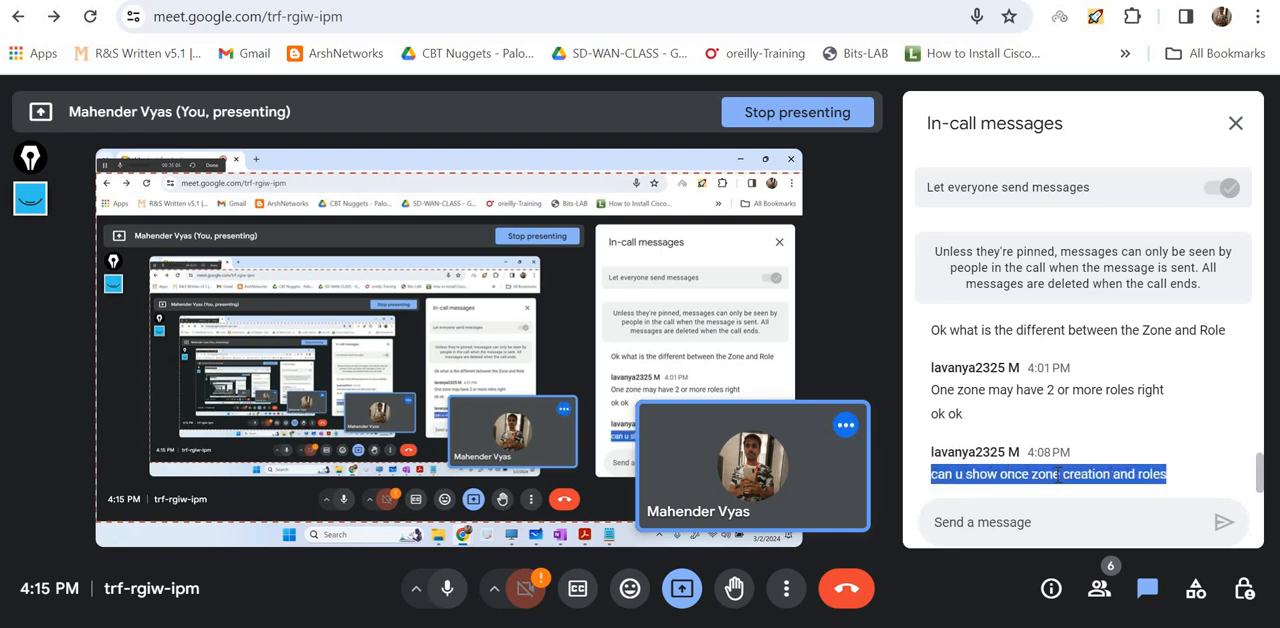
pyautogui.click(1106, 481)
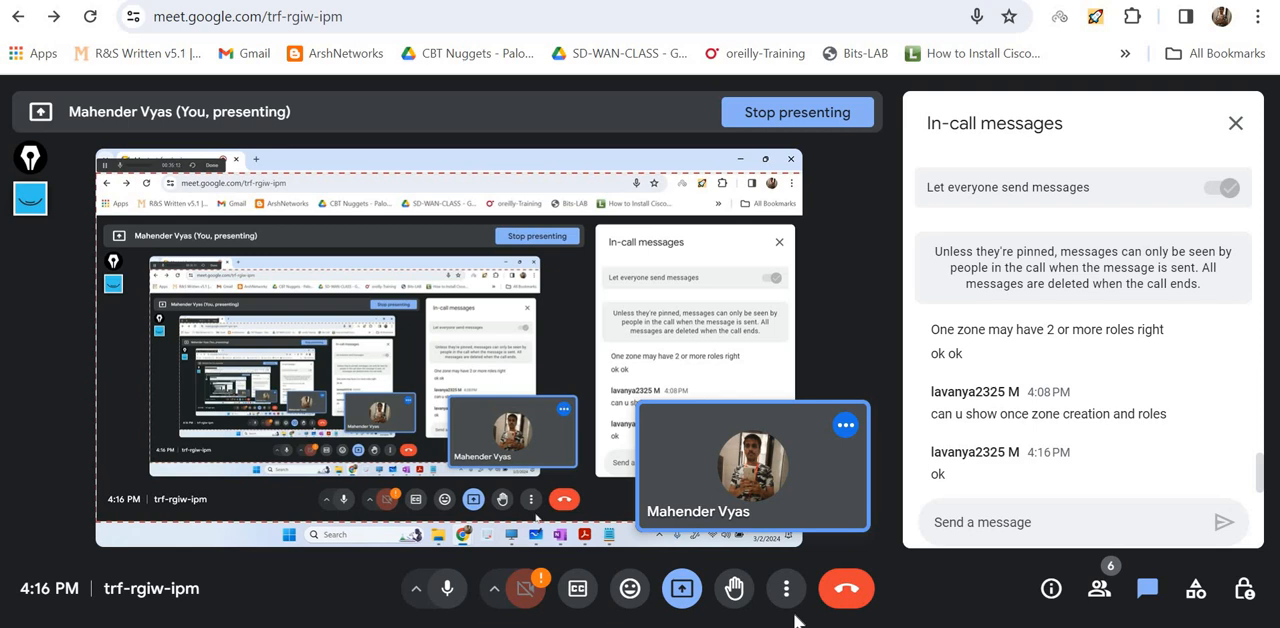
pyautogui.moveTo(750, 627)
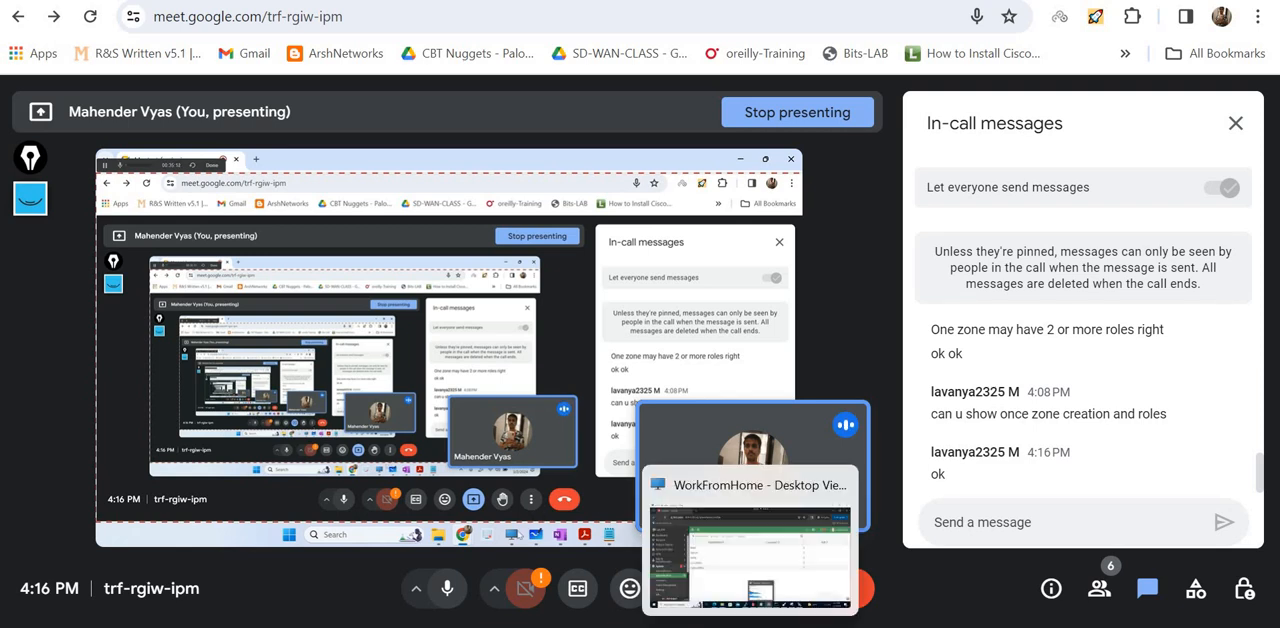
pyautogui.click(725, 595)
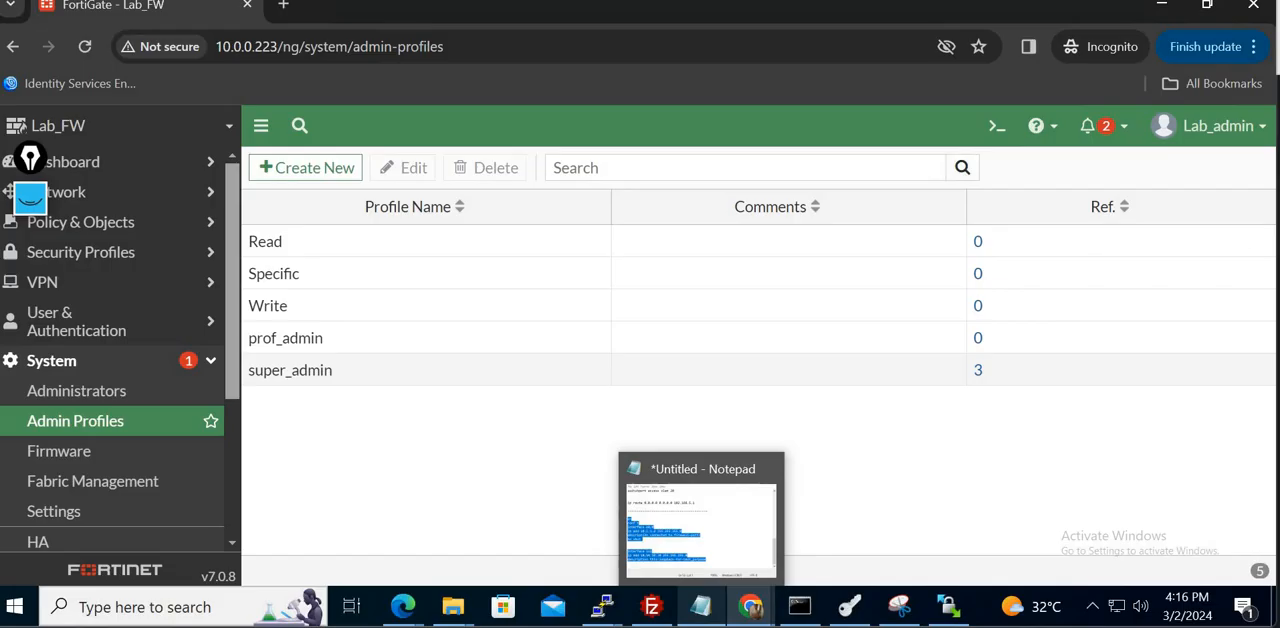
# - Open the Administrators list and look at the administrator types that can be created
pyautogui.click(85, 405)
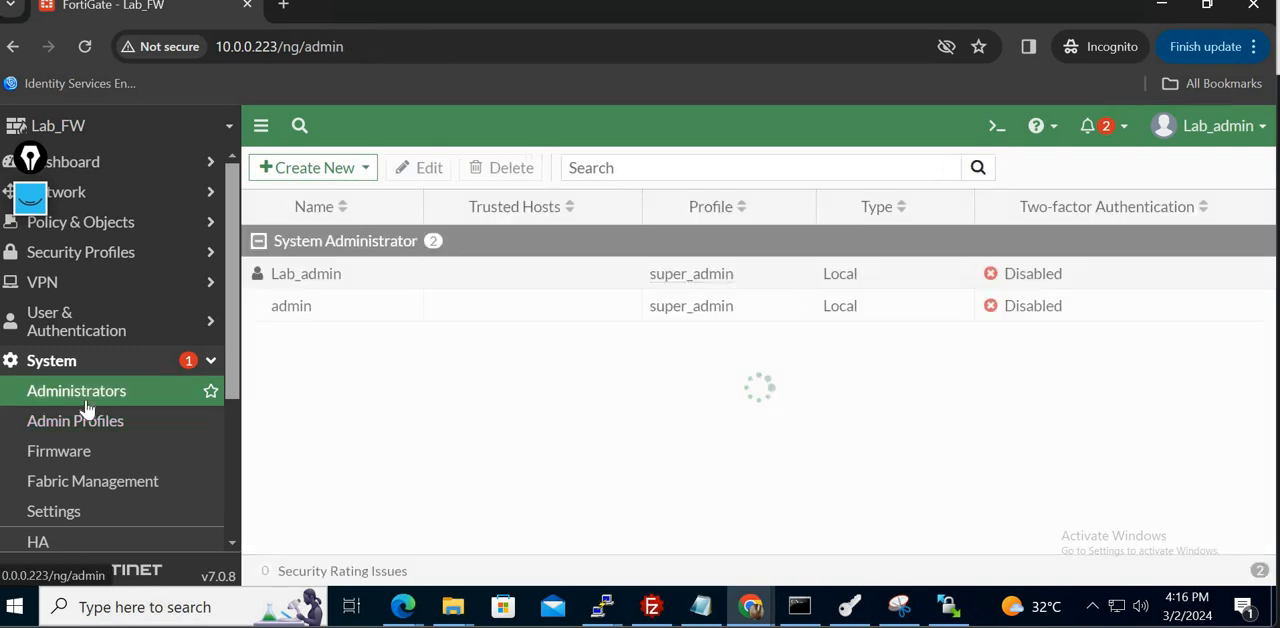
pyautogui.click(350, 176)
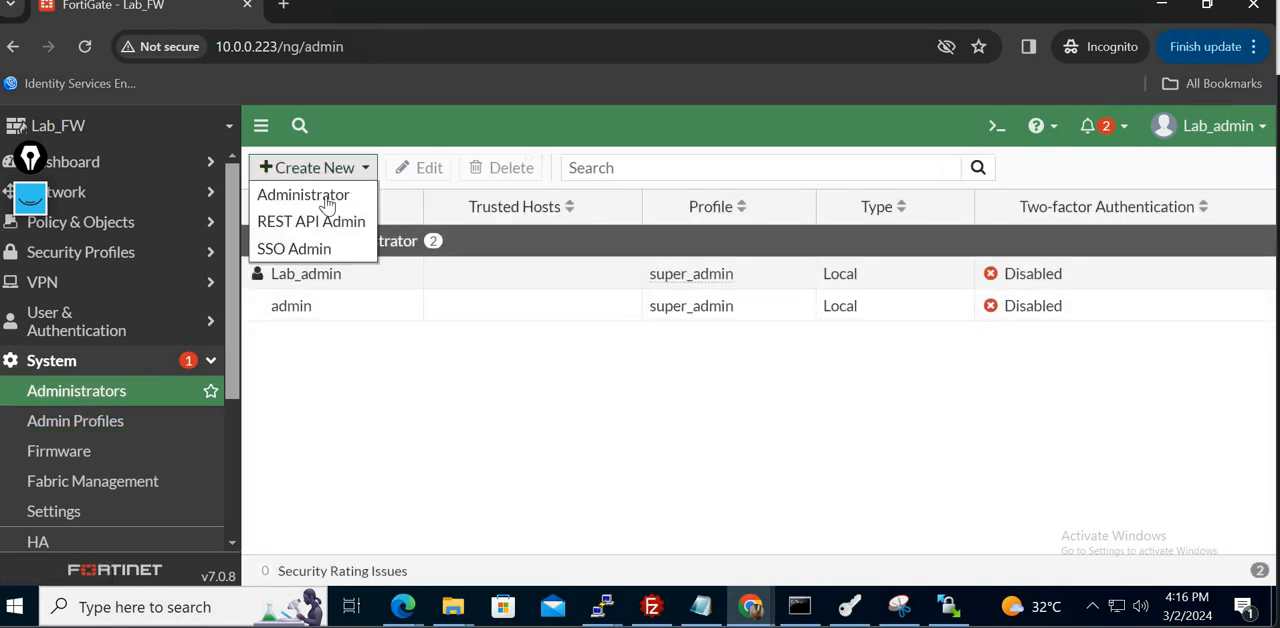
pyautogui.click(406, 286)
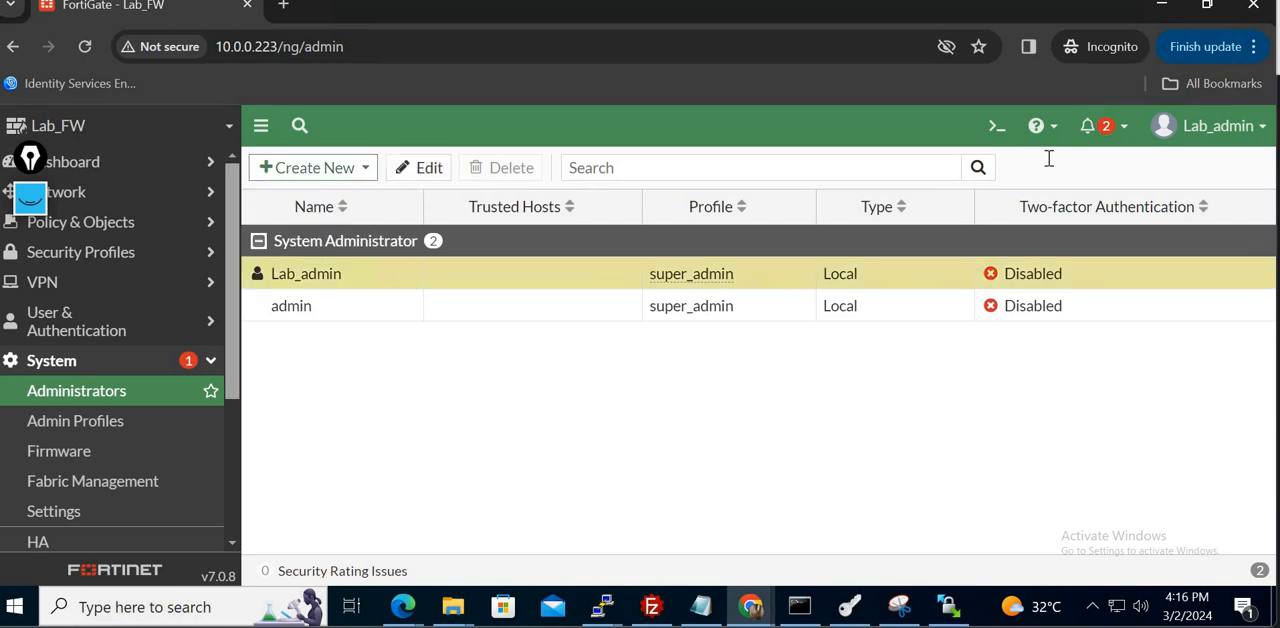
# - Log out of the FortiGate and log back in as admin with the account password
pyautogui.click(1240, 130)
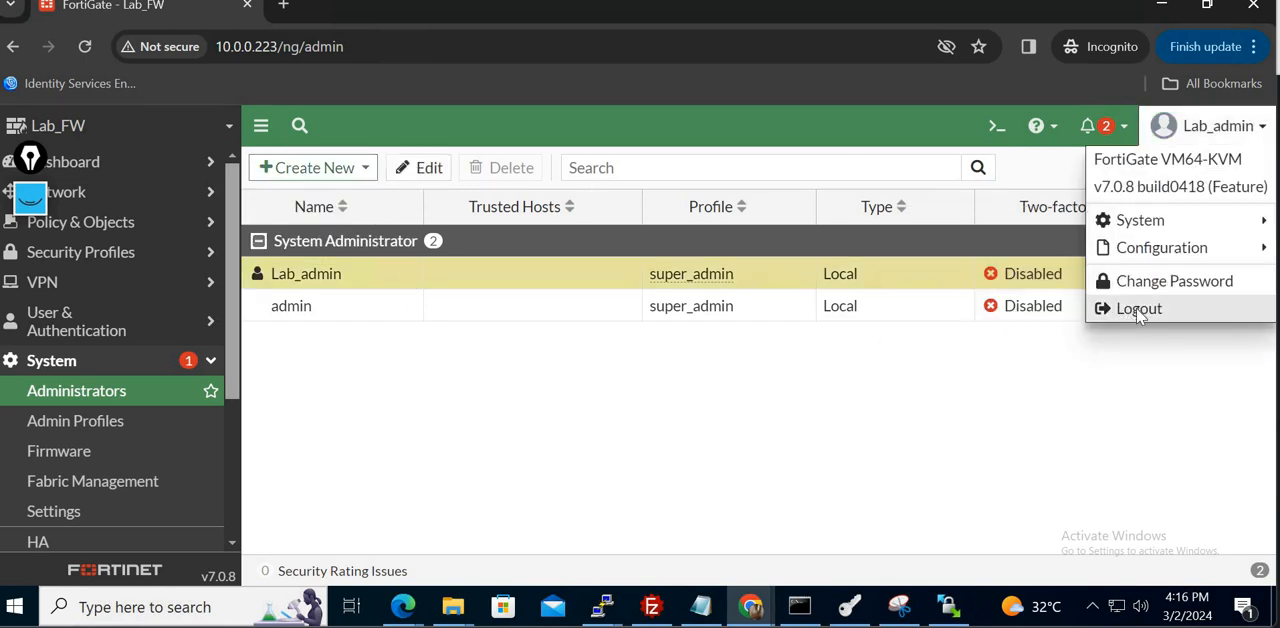
pyautogui.click(1139, 308)
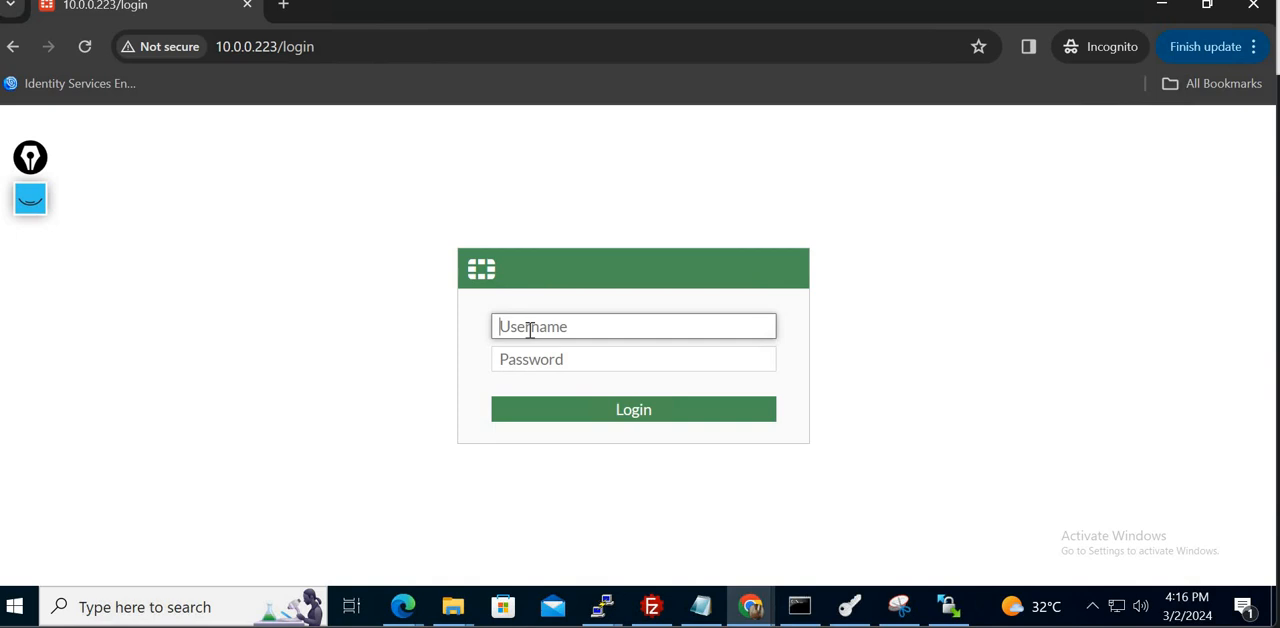
pyautogui.write('admin')
pyautogui.press('Tab')
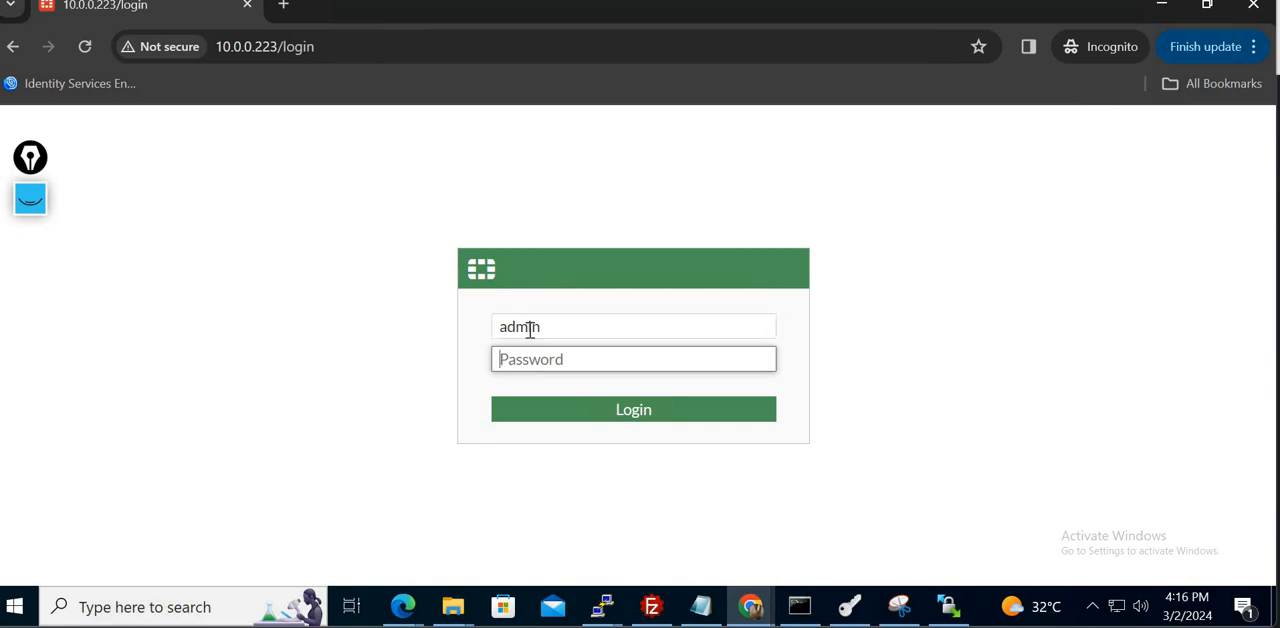
pyautogui.write('••••••••')
pyautogui.press('Return')
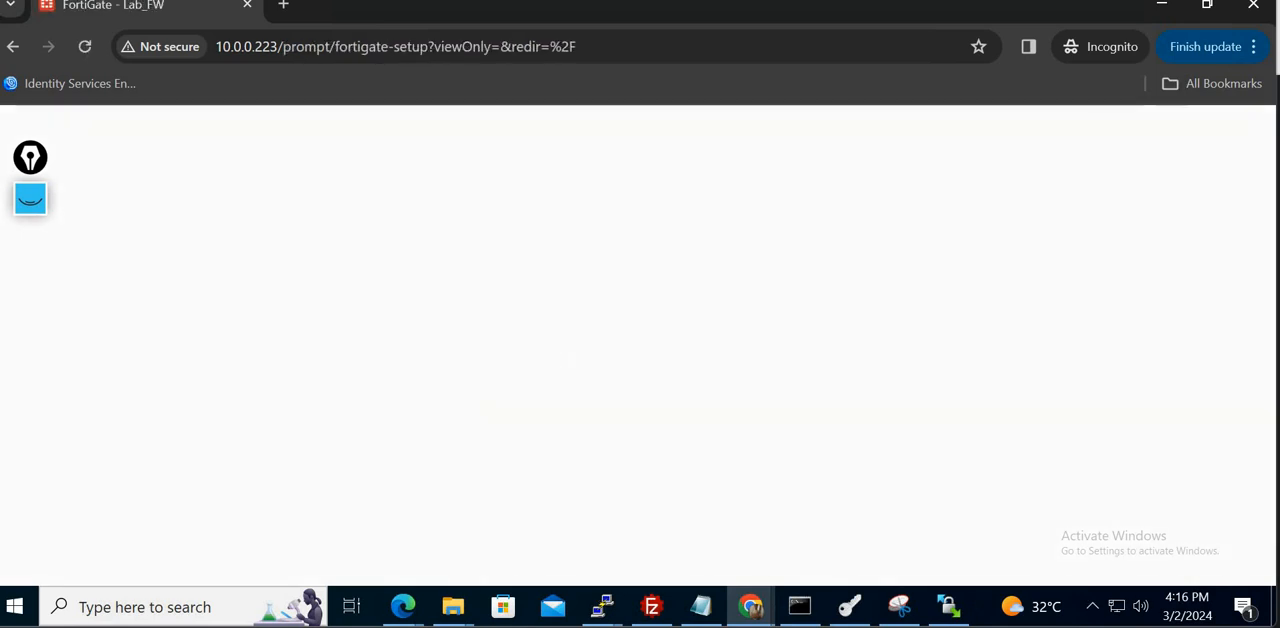
# - Switch to the InPrivate window of Microsoft Edge and open a new InPrivate window
pyautogui.moveTo(395, 612)
pyautogui.click(383, 470)
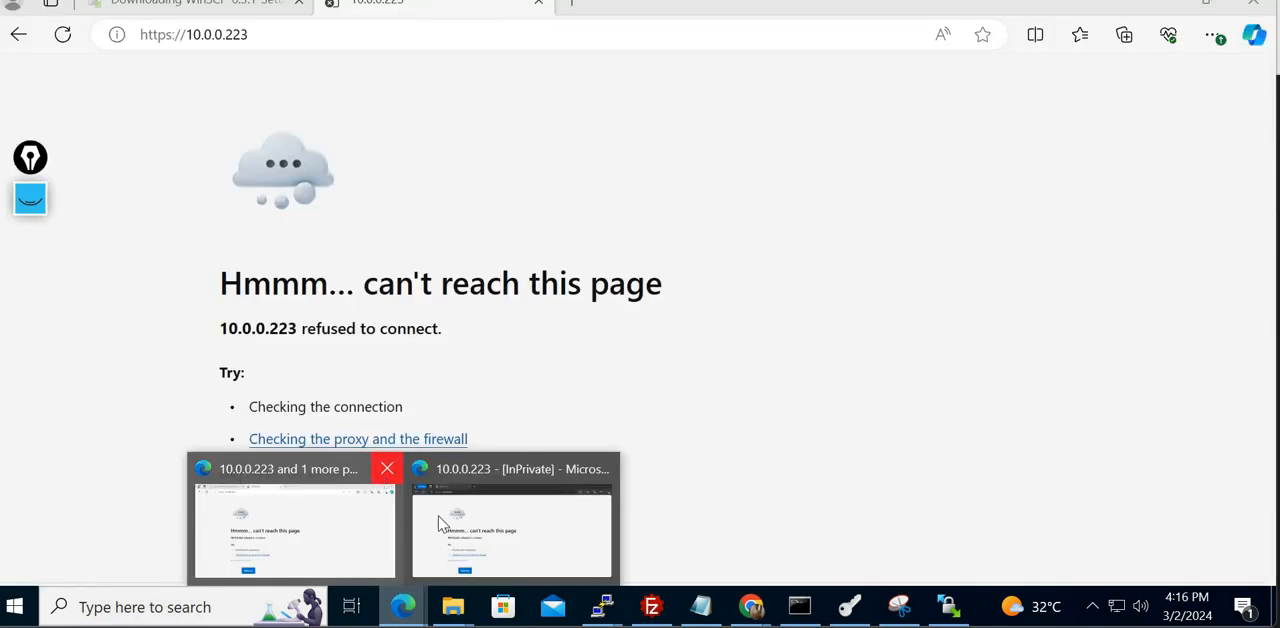
pyautogui.click(421, 501)
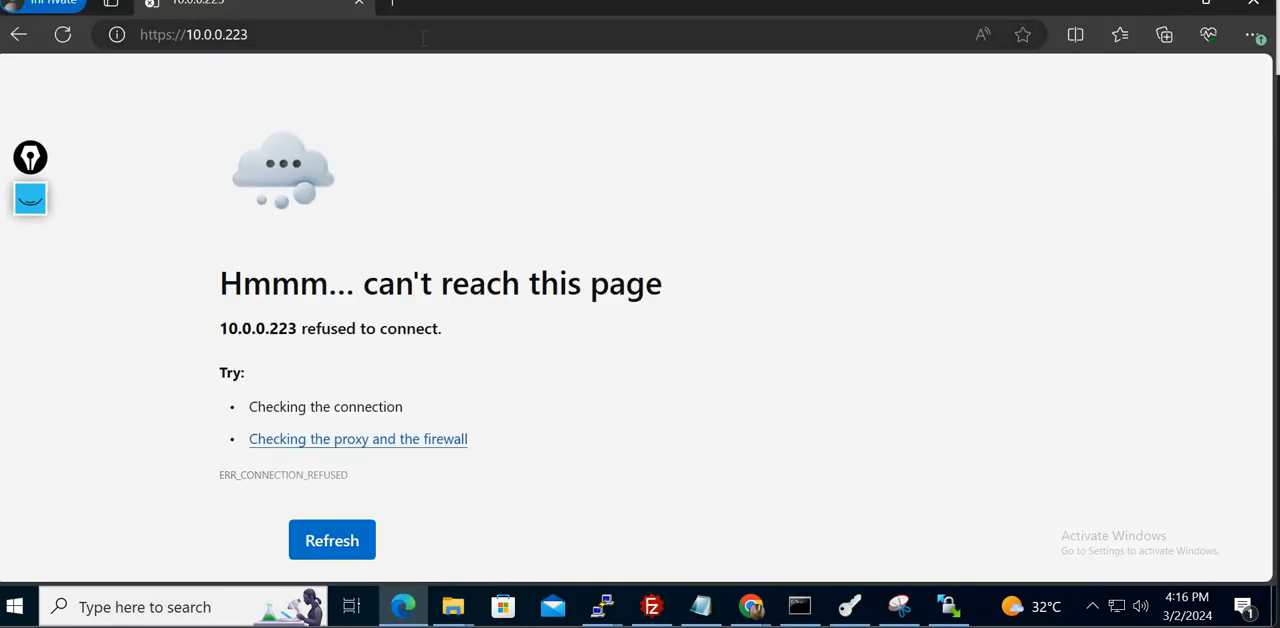
pyautogui.click(1253, 35)
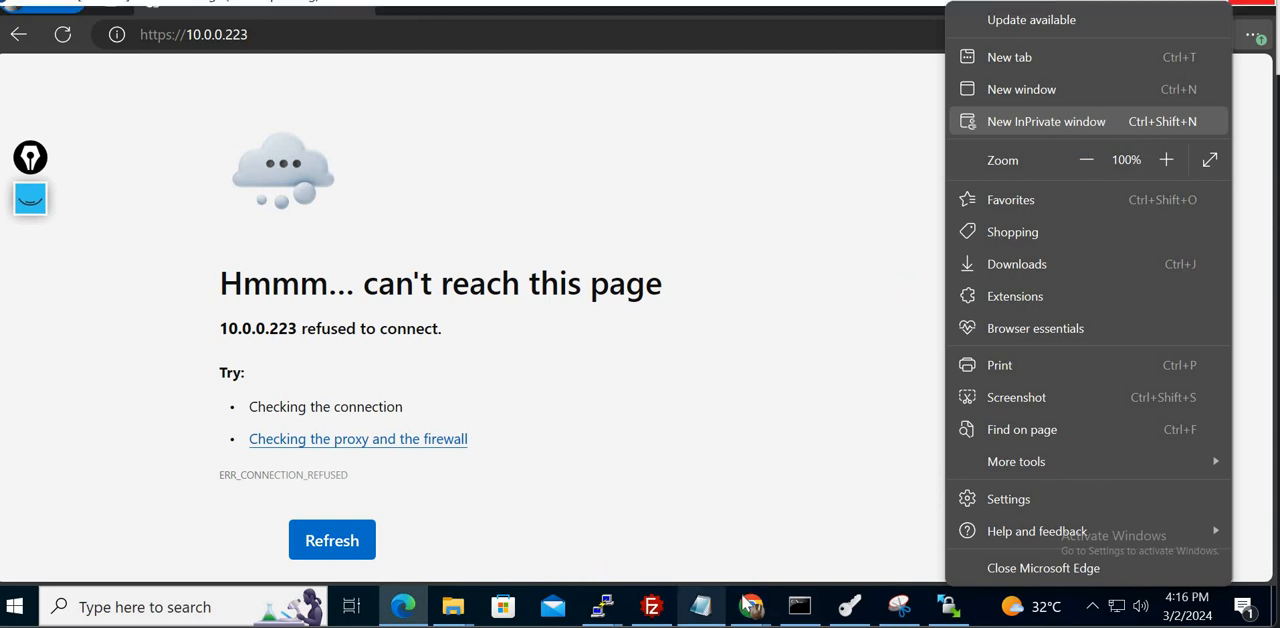
# - Switch back to the Chrome window with the FortiGate interface and open the system's Administrators list
pyautogui.moveTo(751, 607)
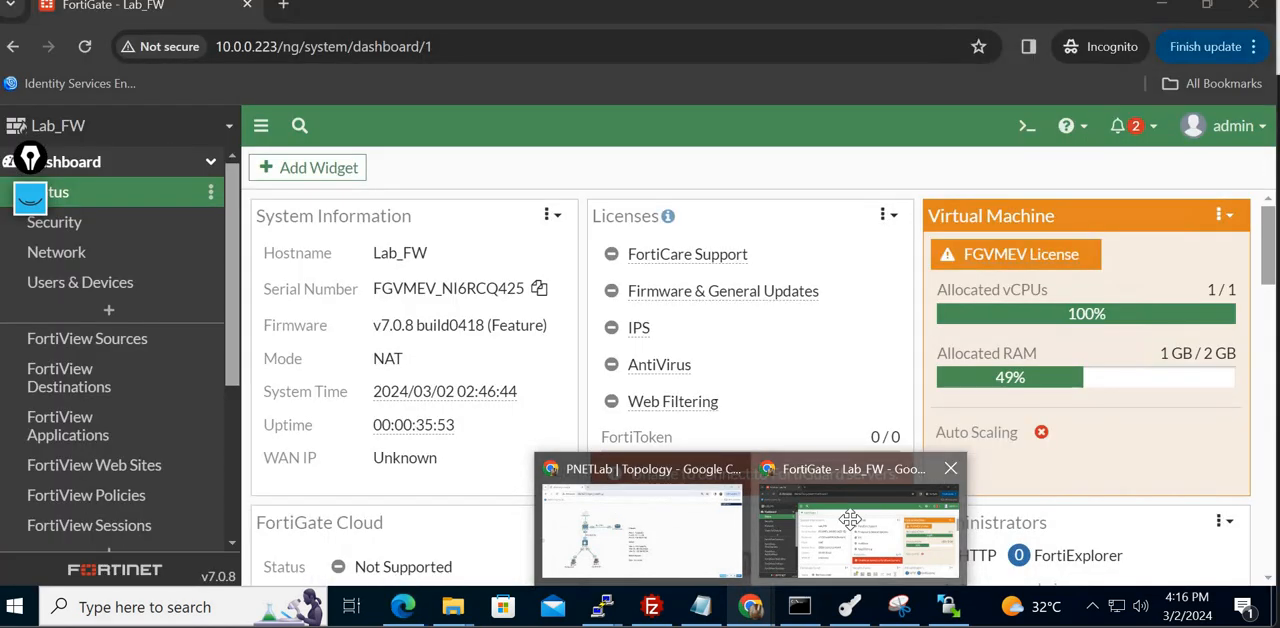
pyautogui.click(858, 528)
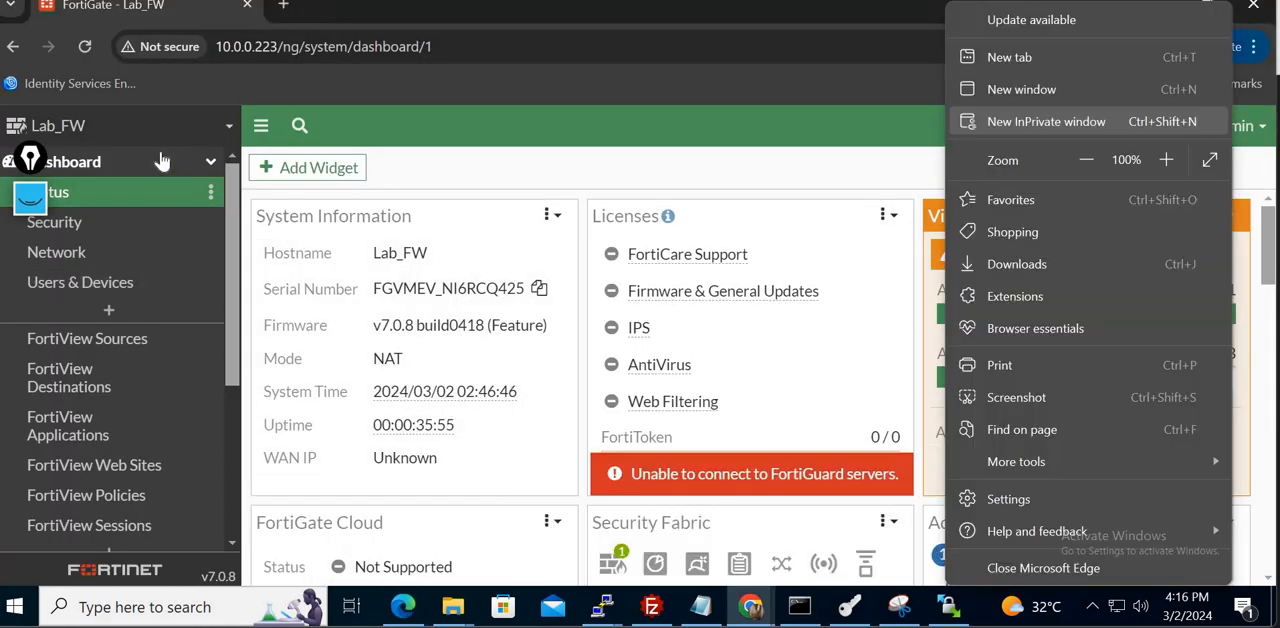
pyautogui.click(162, 161)
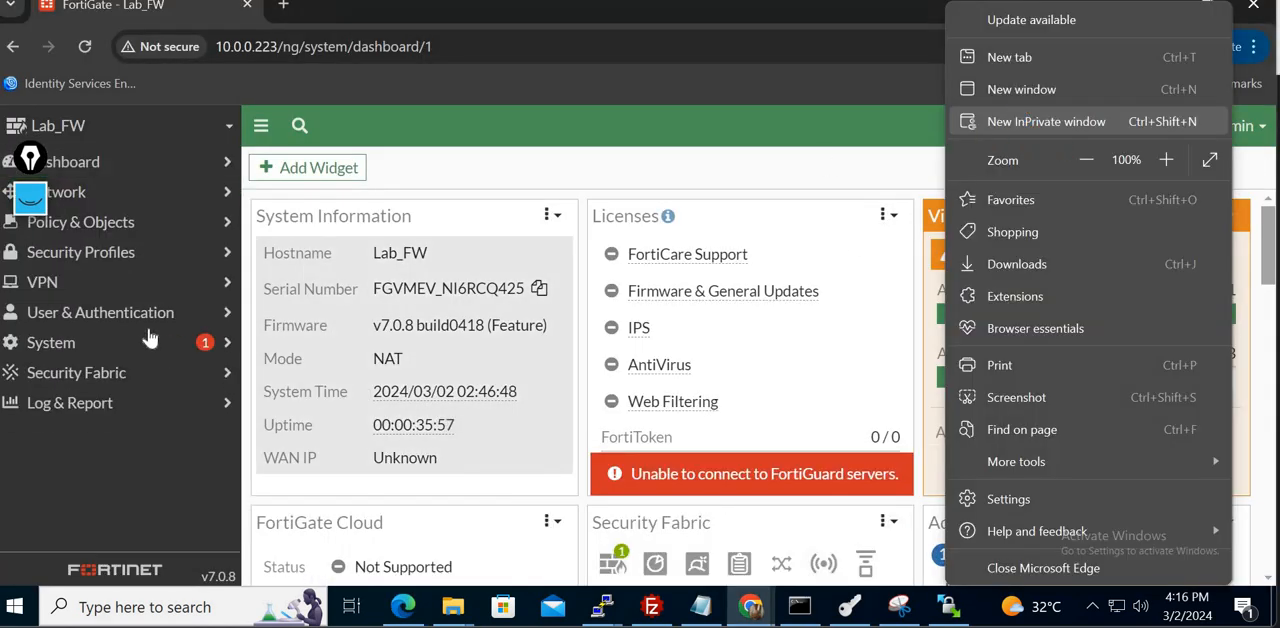
pyautogui.click(55, 342)
pyautogui.click(90, 395)
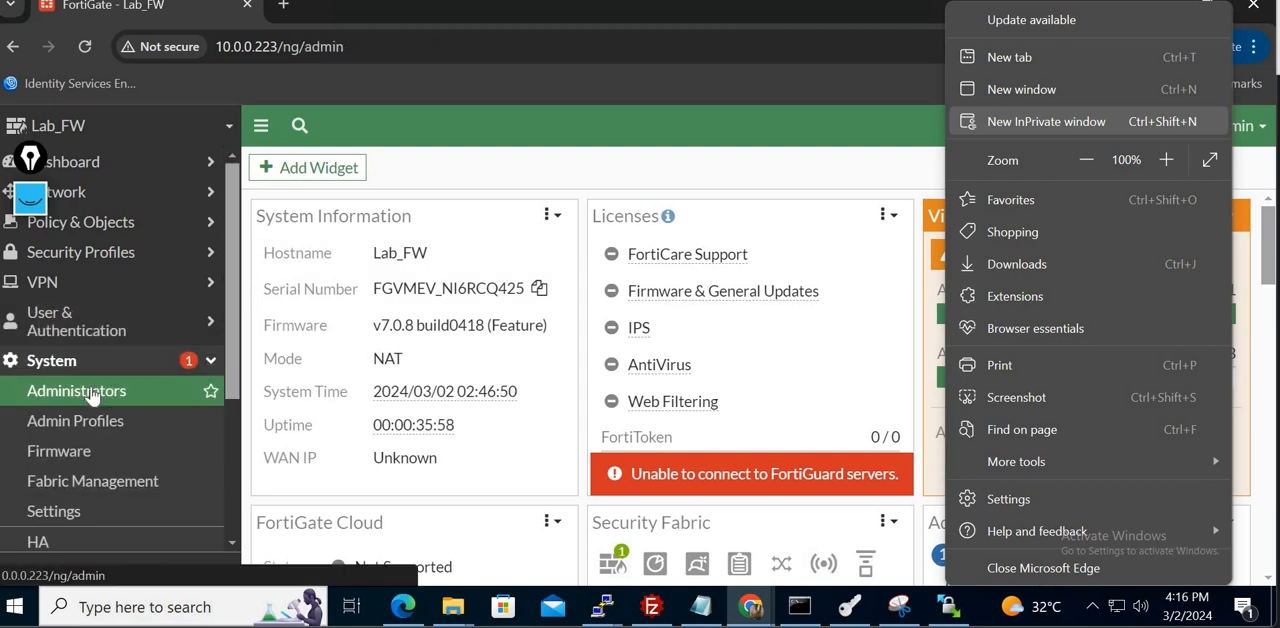
# - Edit the Lab_admin administrator to use the Write administrator profile and save the change
pyautogui.click(325, 280)
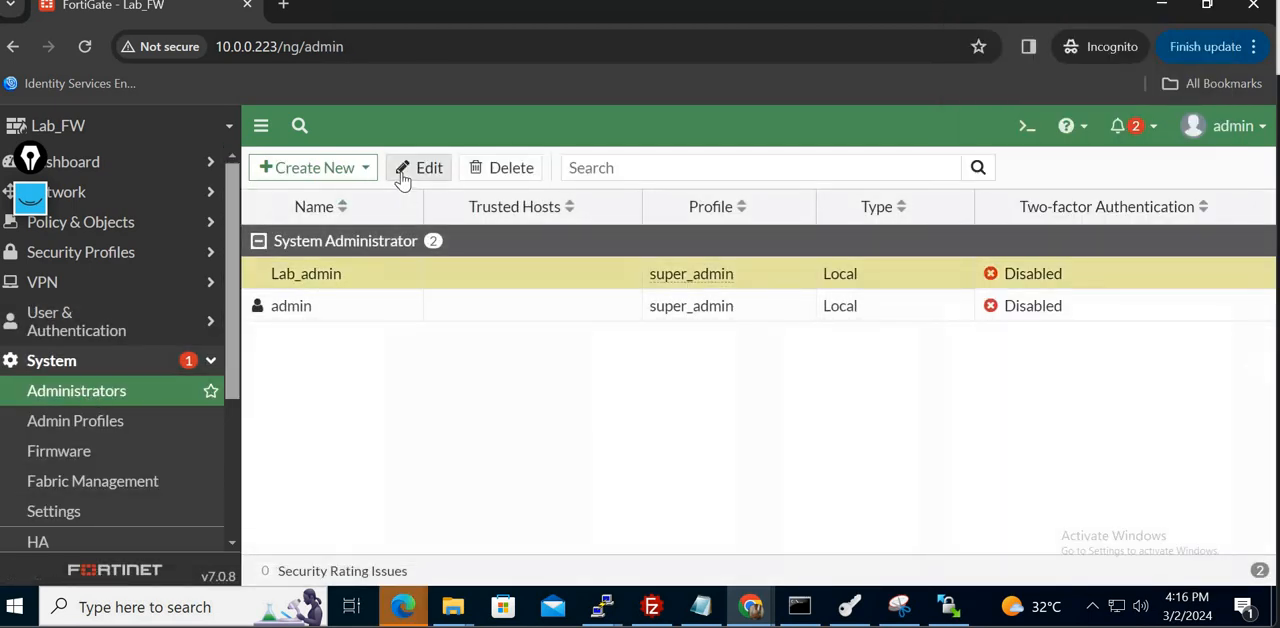
pyautogui.click(418, 168)
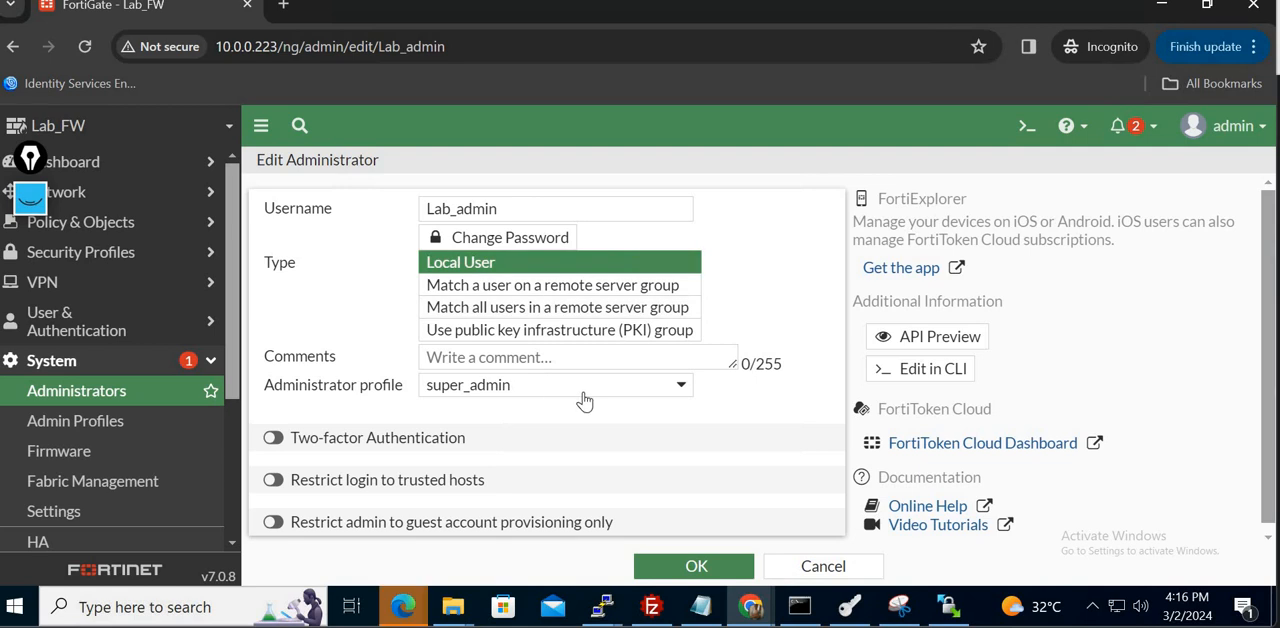
pyautogui.click(584, 402)
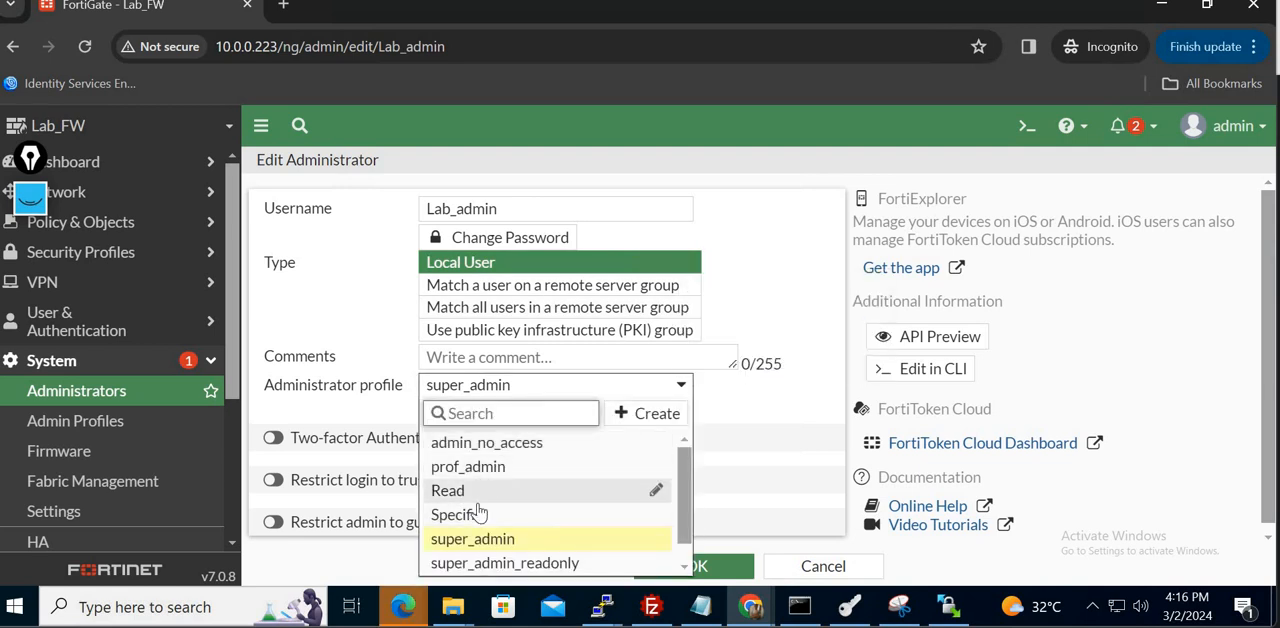
pyautogui.moveTo(486, 562)
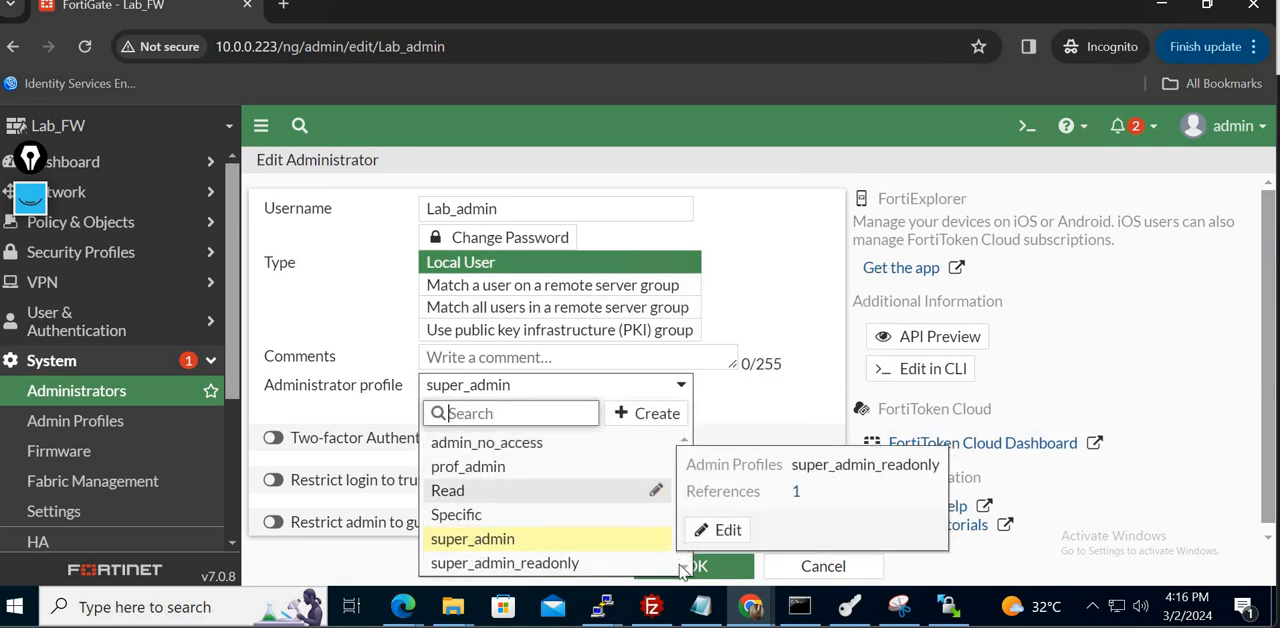
pyautogui.scroll(-1, 560, 520)
pyautogui.click(500, 565)
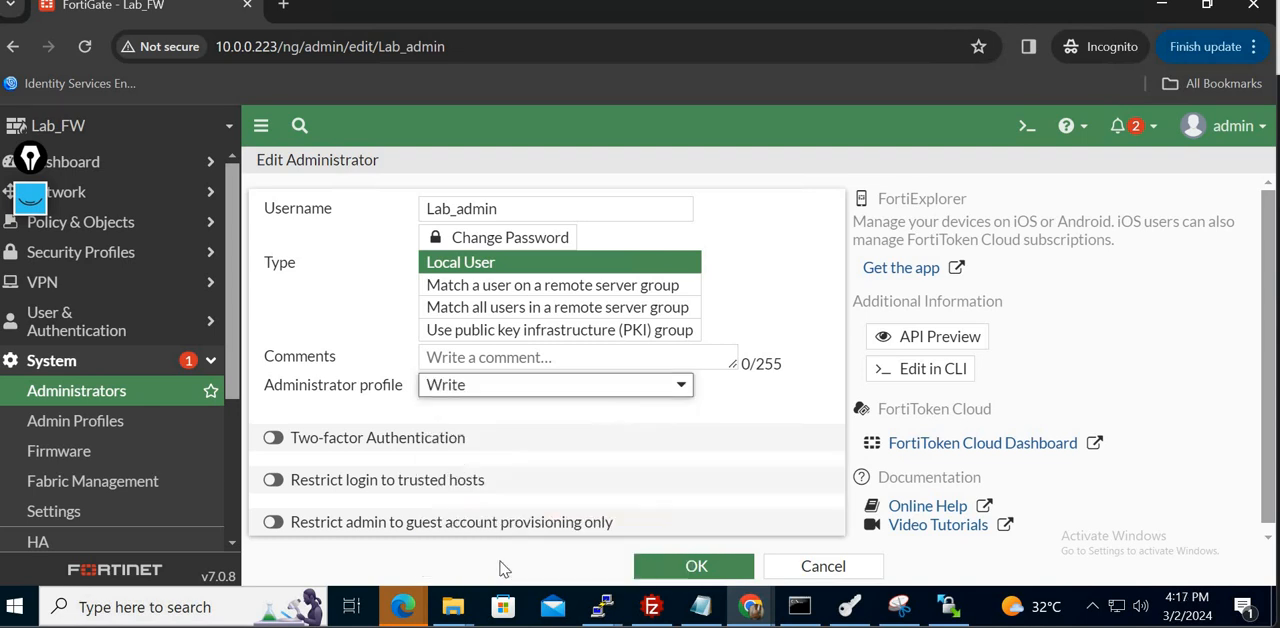
pyautogui.click(694, 578)
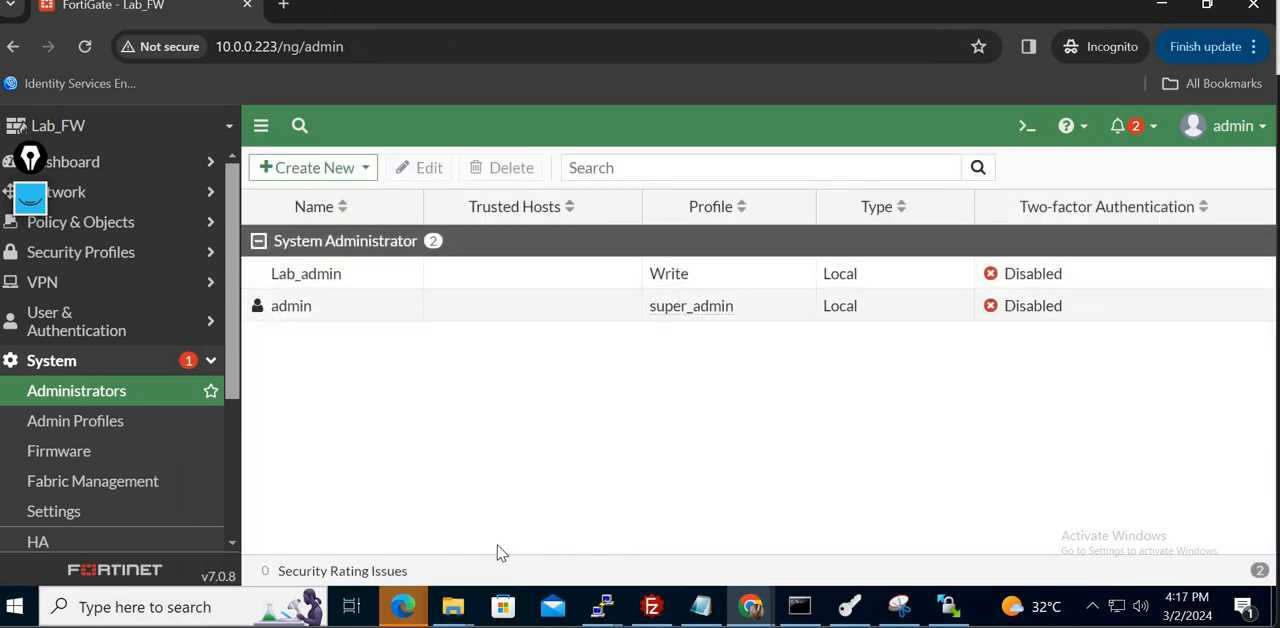
# - Switch to the new InPrivate window in Microsoft Edge and load the firewall address 10.0.0.223
pyautogui.click(494, 549)
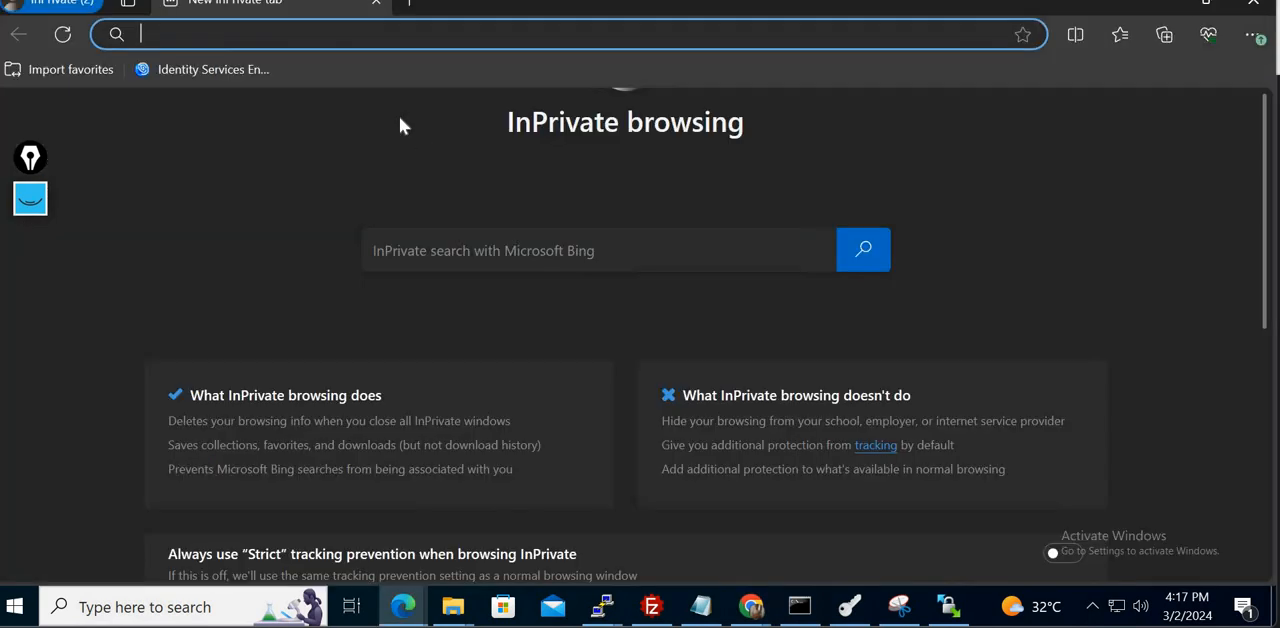
pyautogui.write('10.0.0.223')
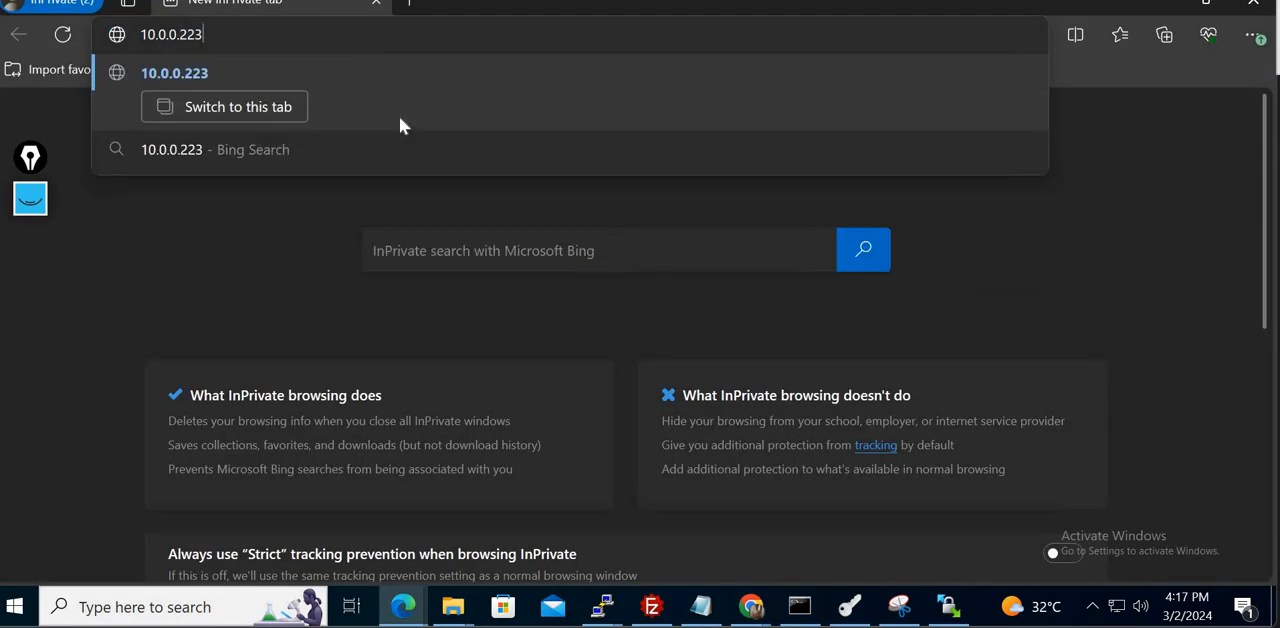
pyautogui.press('Return')
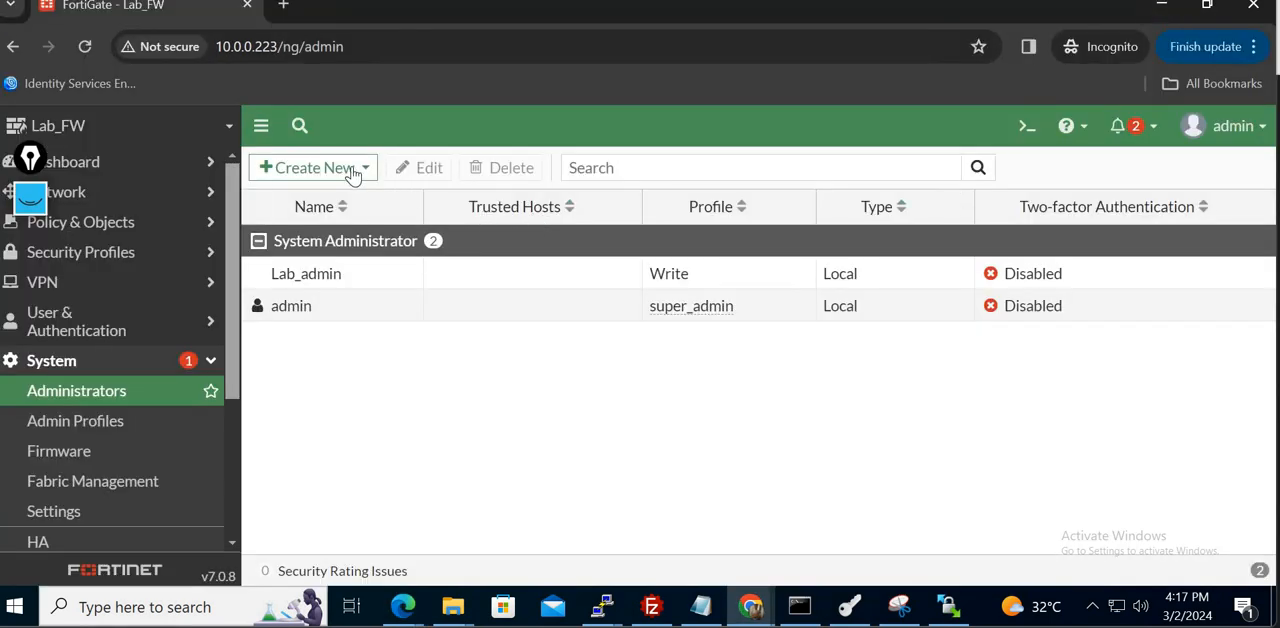
# - Return to the FortiGate window in Chrome and start a new local administrator with the username Read
pyautogui.click(350, 170)
pyautogui.click(301, 196)
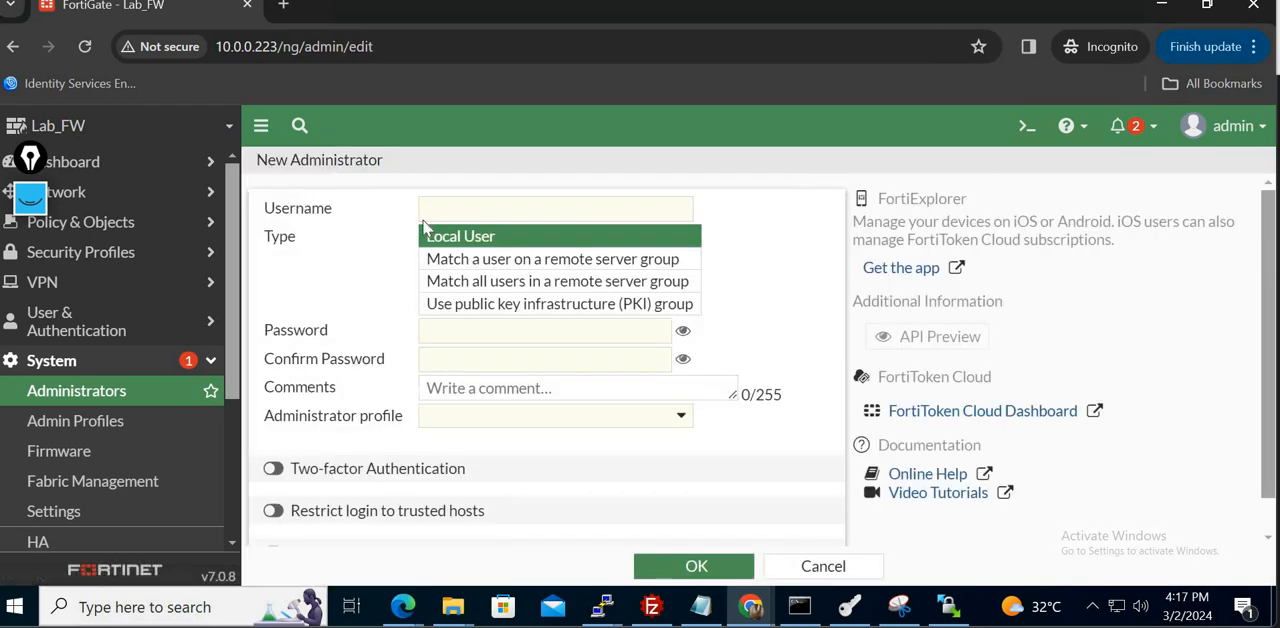
pyautogui.click(508, 213)
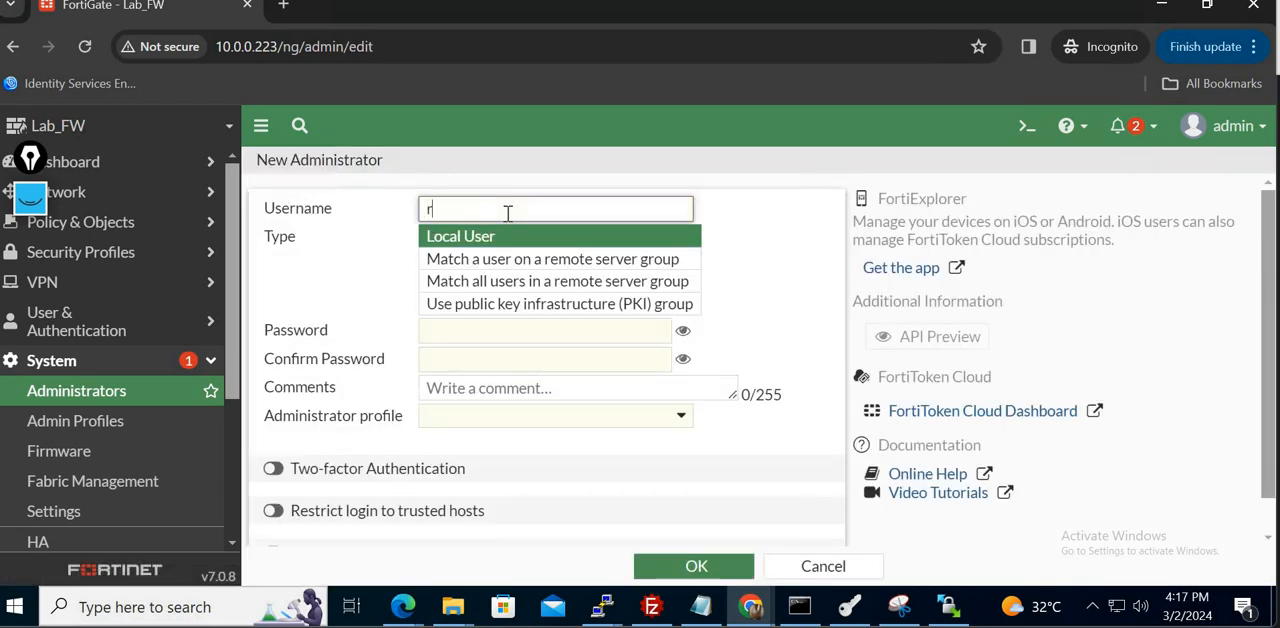
pyautogui.write('r')
pyautogui.press('BackSpace')
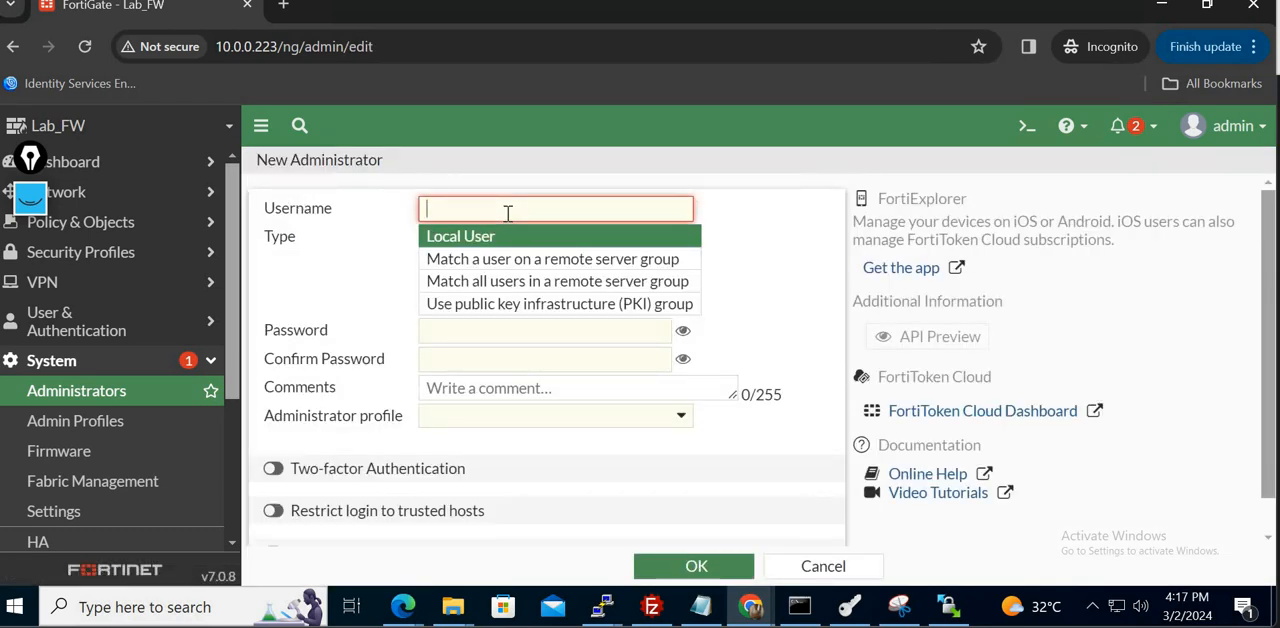
pyautogui.write('Read')
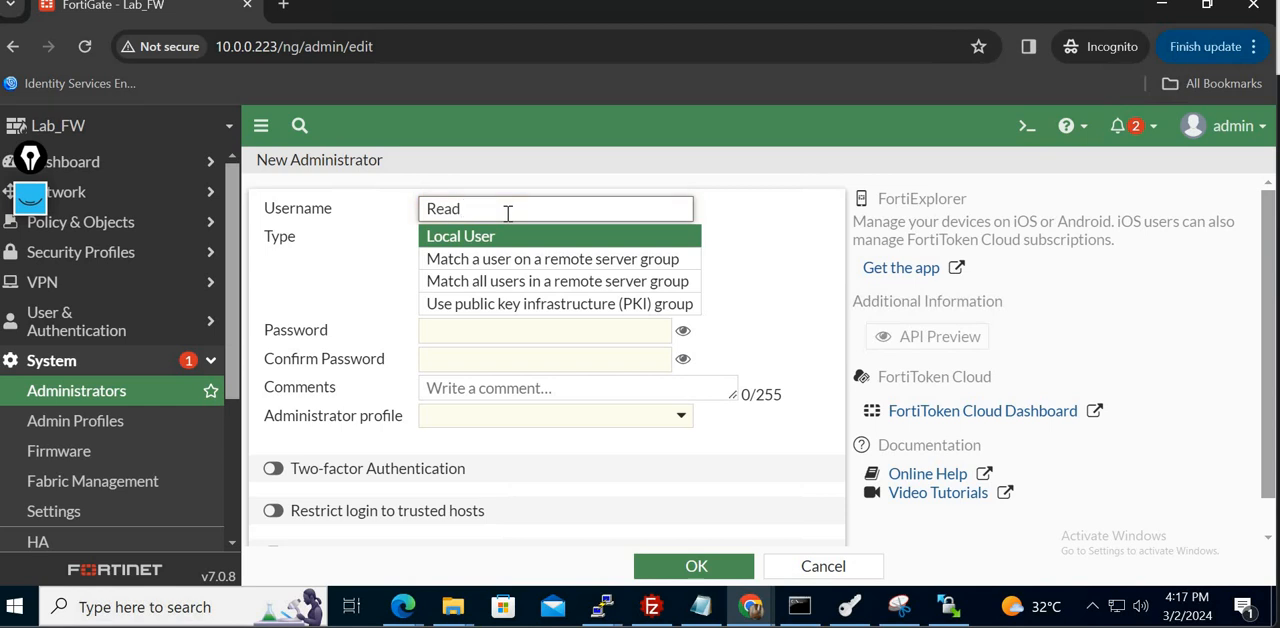
# - Enter and confirm the account password for the new Read administrator
pyautogui.click(629, 336)
pyautogui.write('rea')
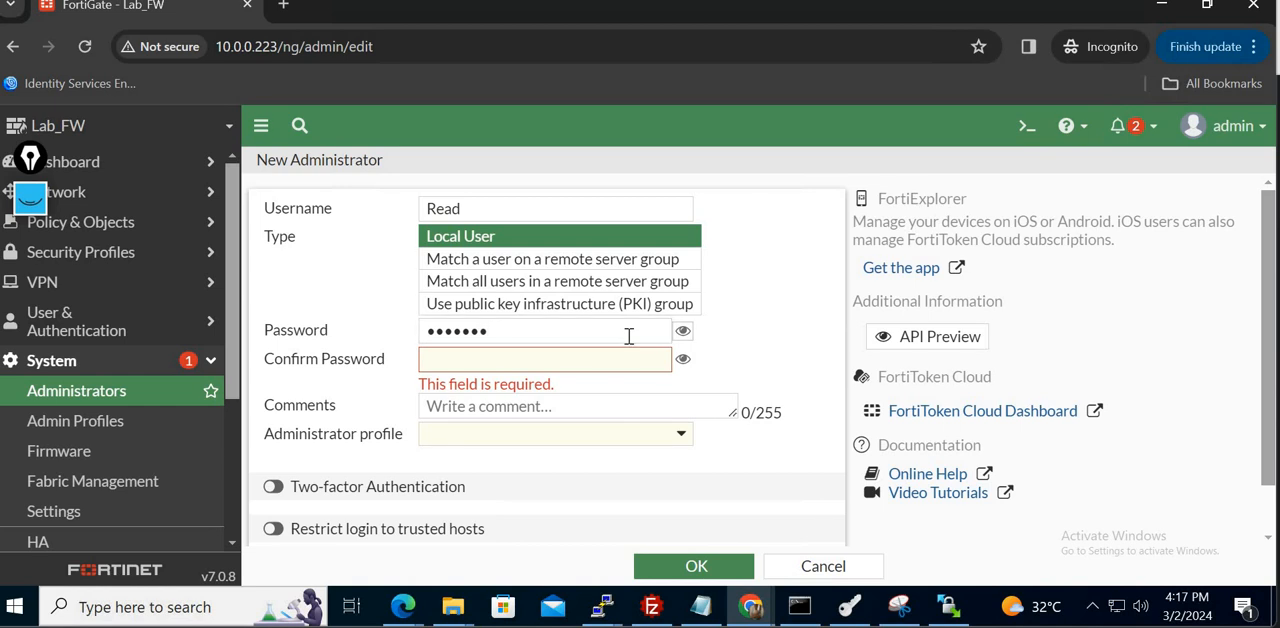
pyautogui.press('Tab')
pyautogui.write('r')
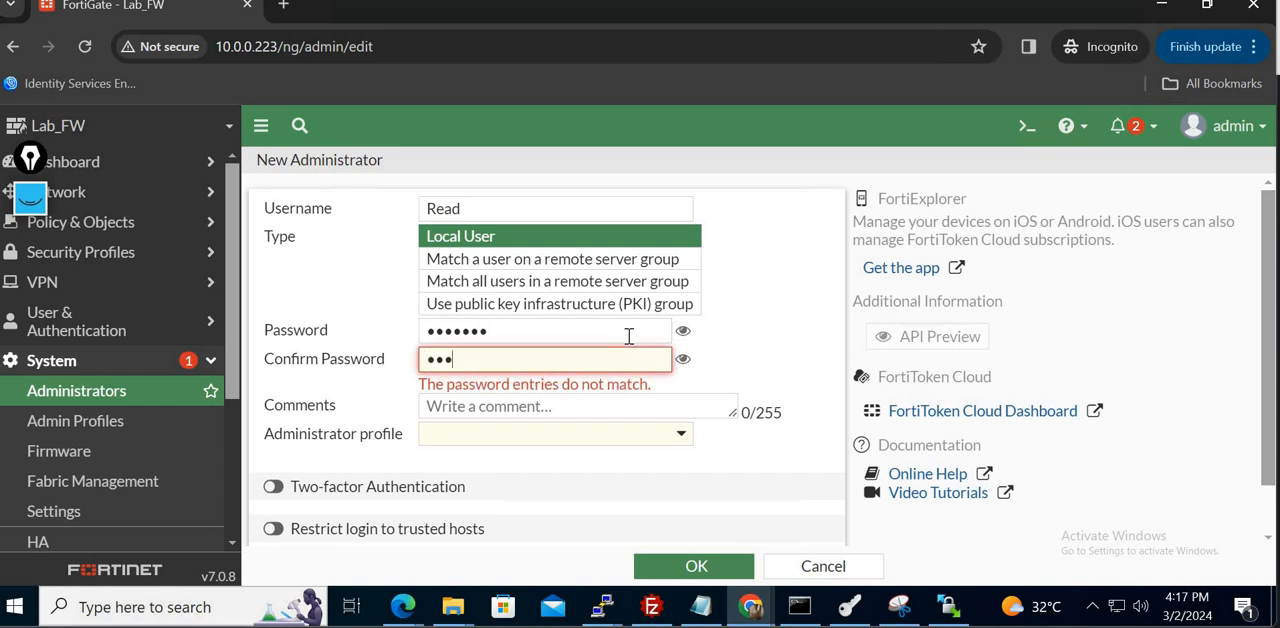
pyautogui.write('3')
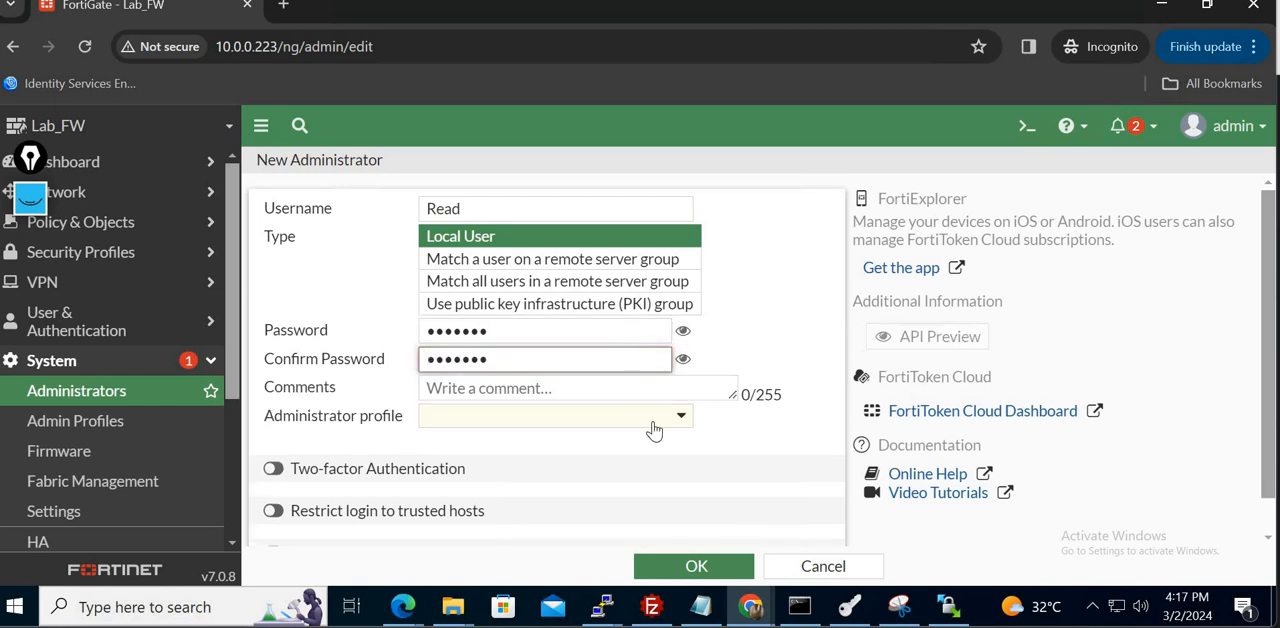
# - Assign the Read administrator profile to the new Read account, dismiss the connection notice and save the administrator
pyautogui.click(655, 428)
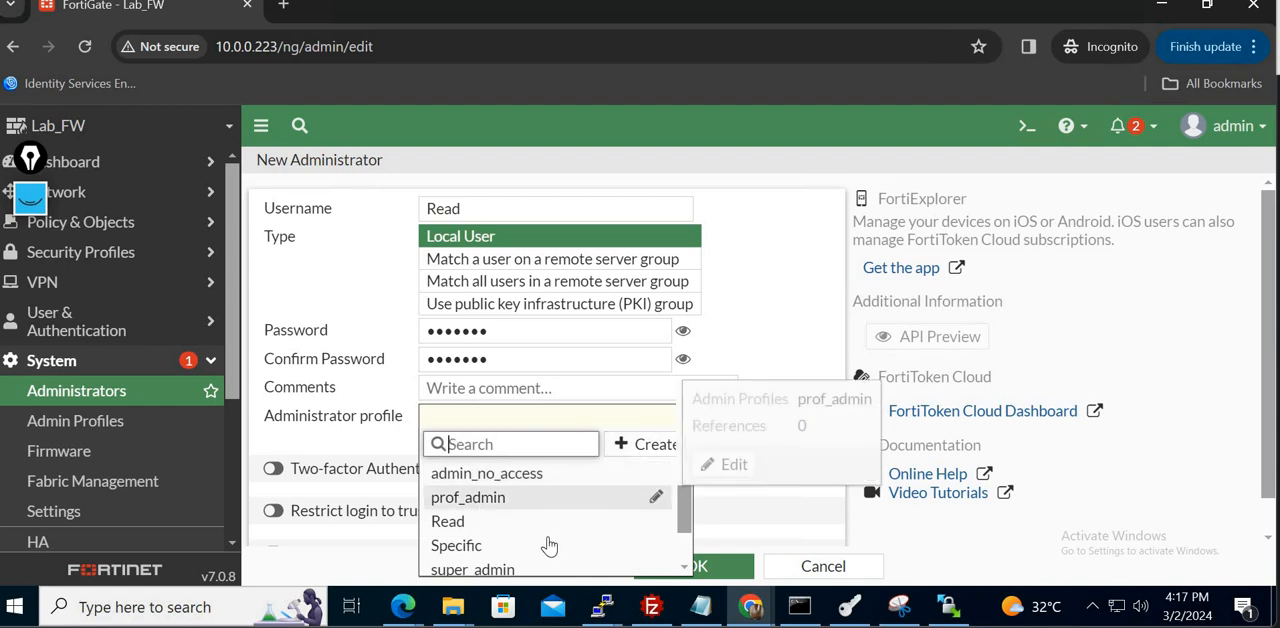
pyautogui.click(511, 529)
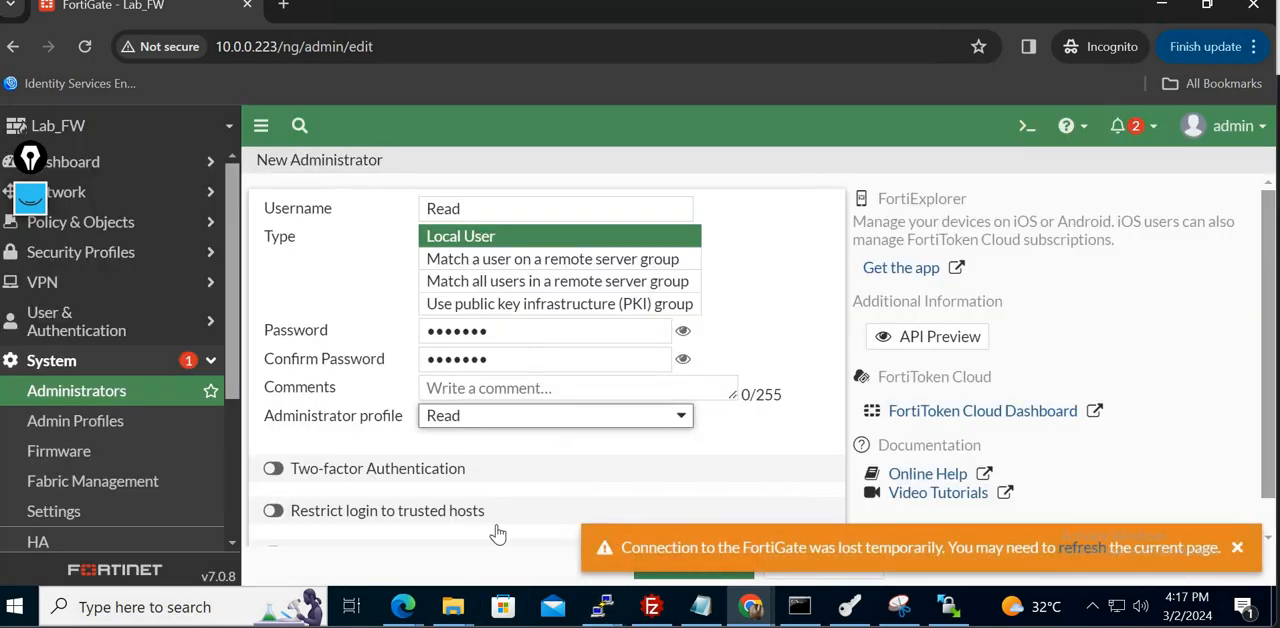
pyautogui.click(502, 540)
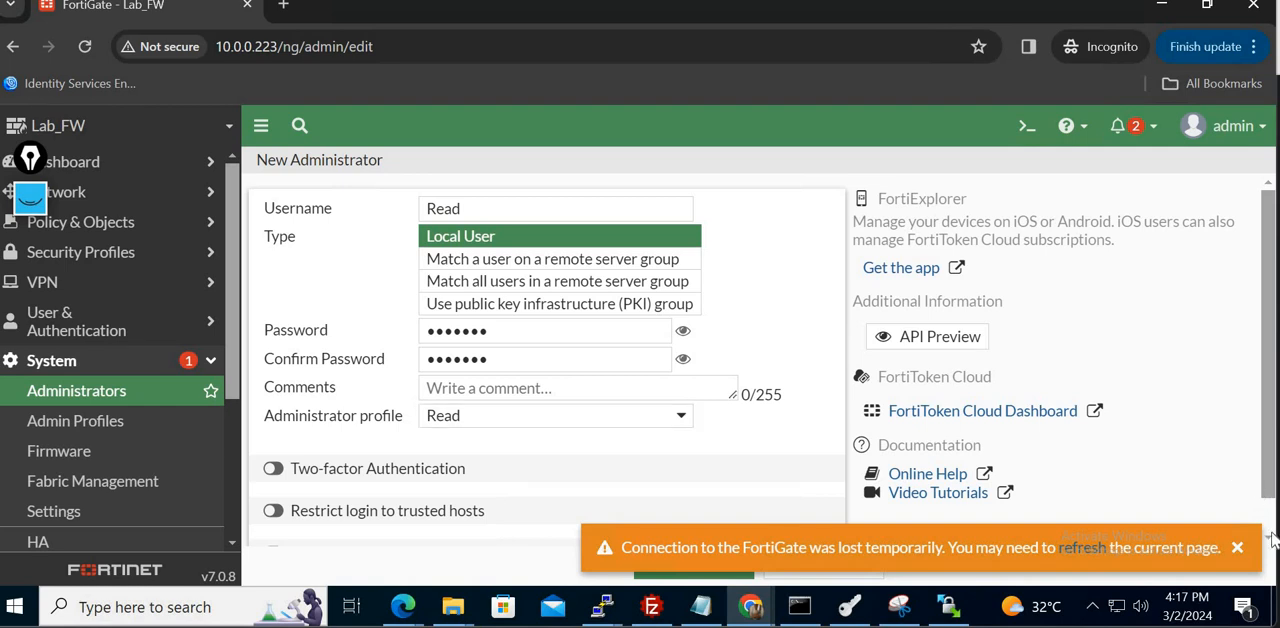
pyautogui.click(1238, 547)
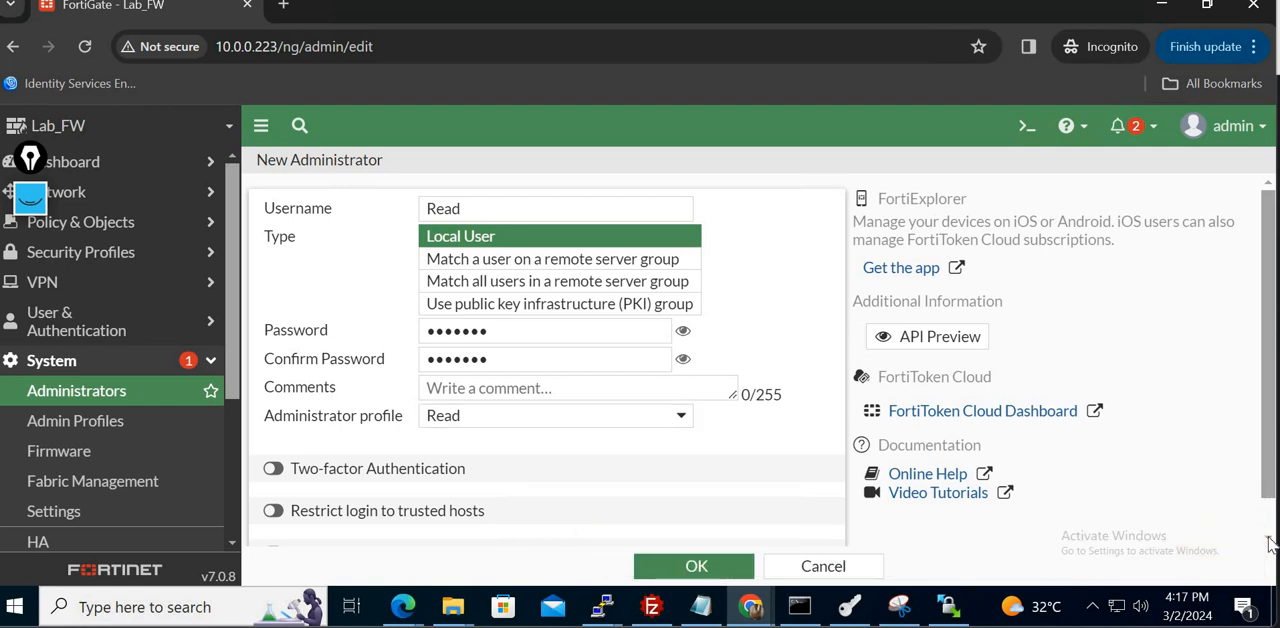
pyautogui.scroll(-1, 1270, 543)
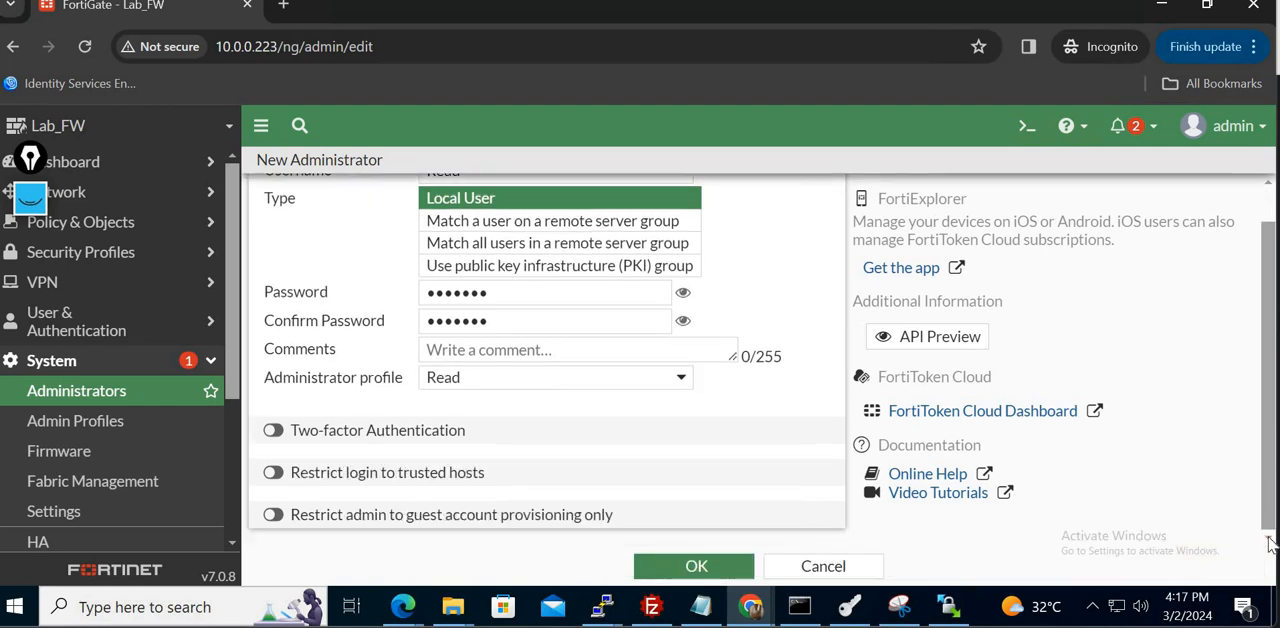
pyautogui.click(696, 567)
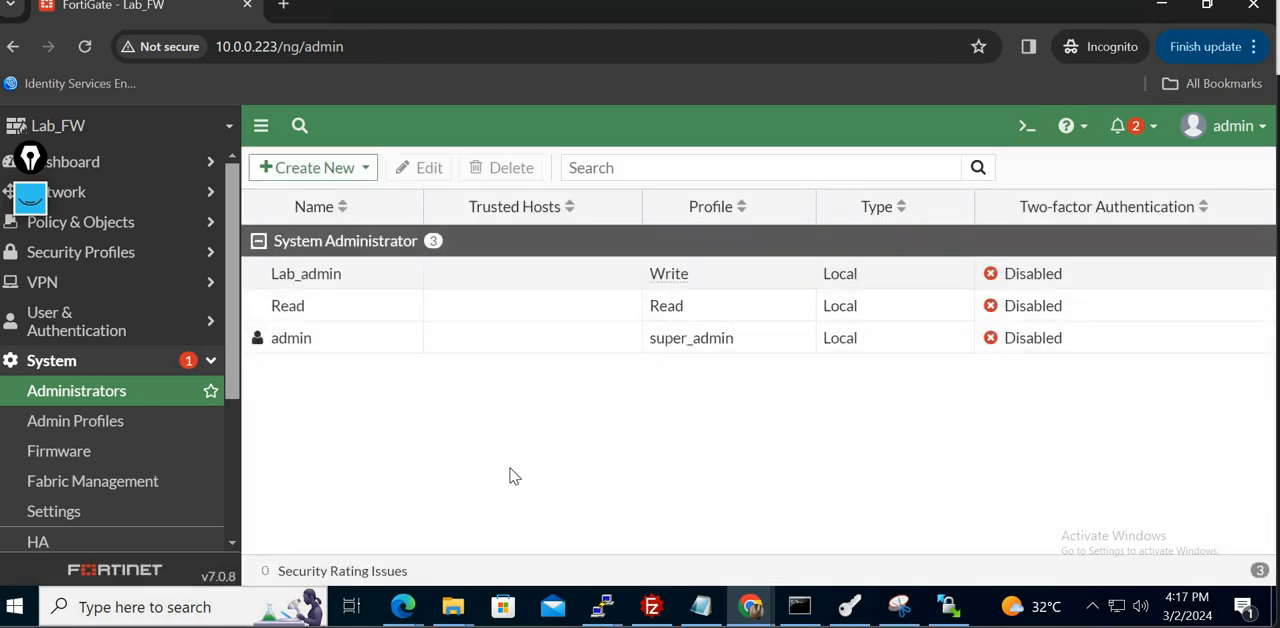
# - Start another new local administrator with the username Specific
pyautogui.click(363, 174)
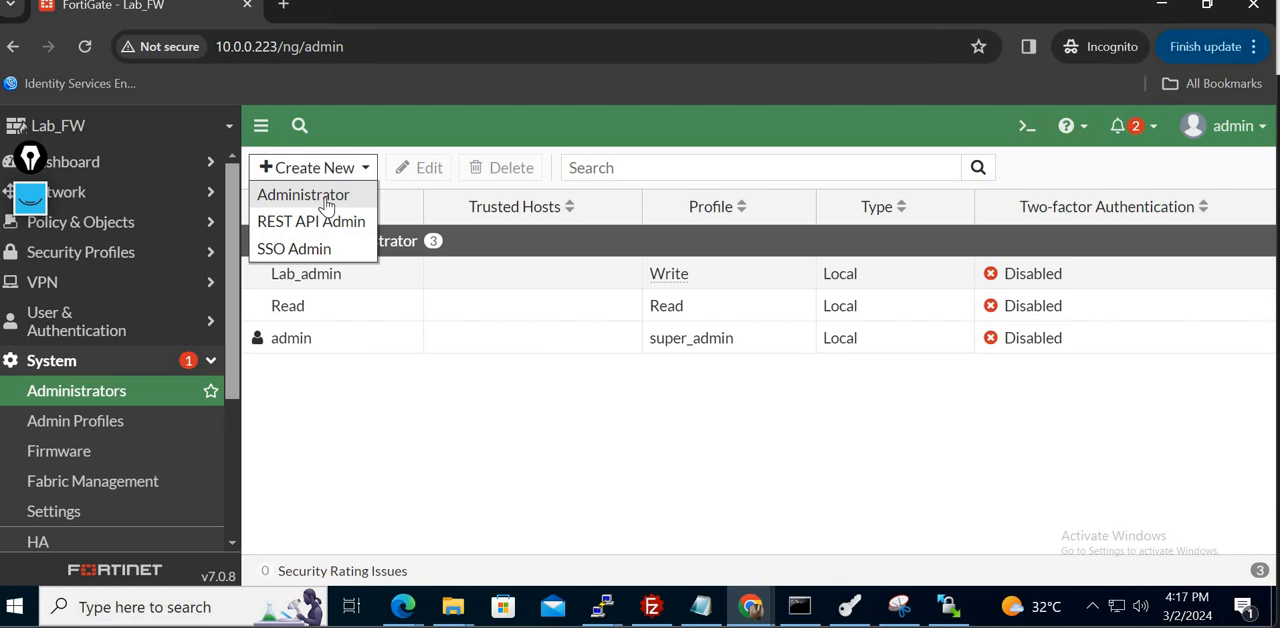
pyautogui.click(326, 204)
pyautogui.click(485, 210)
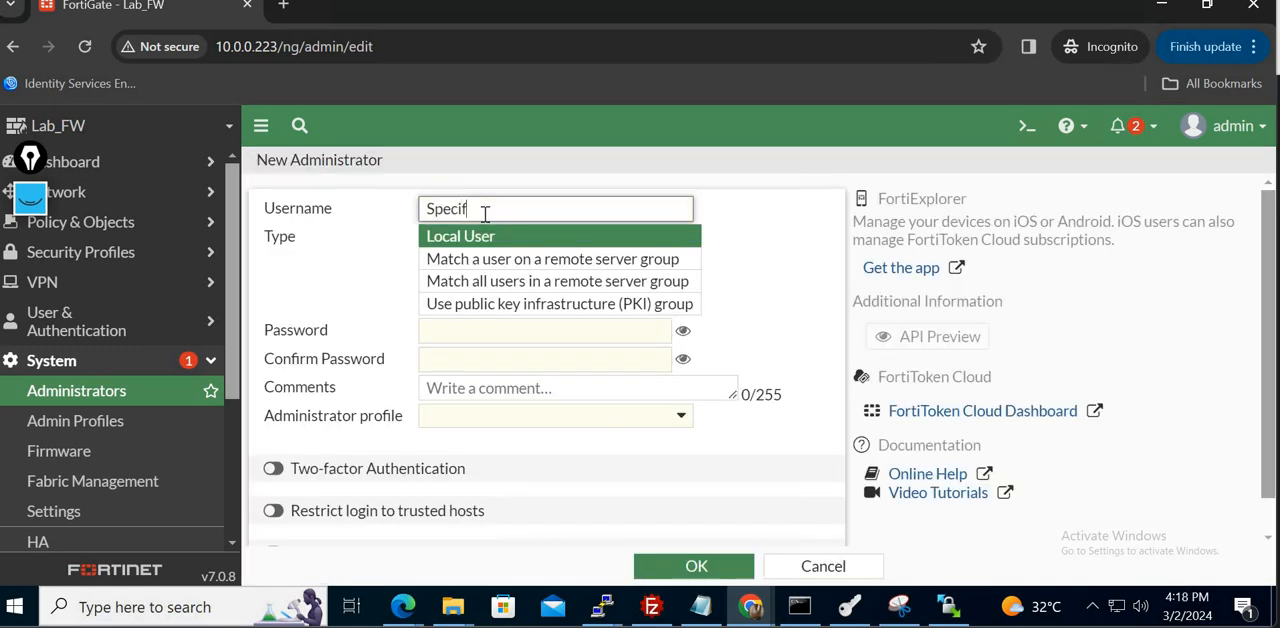
# - Enter and confirm the account password for the new Specific administrator
pyautogui.click(545, 333)
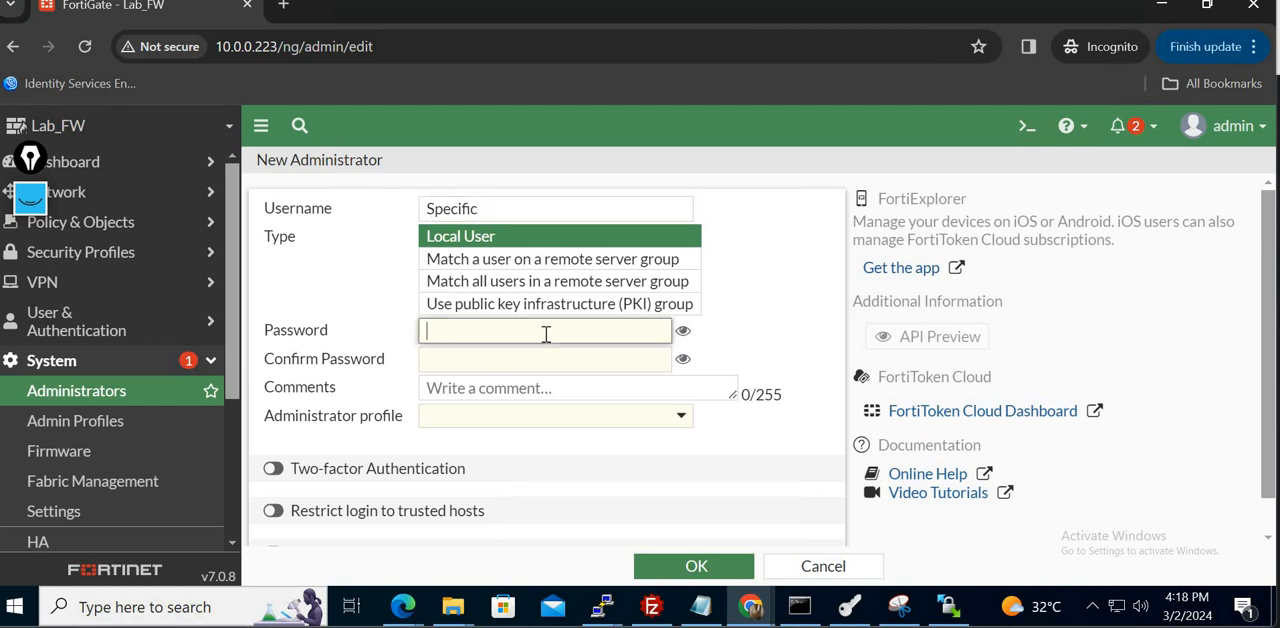
pyautogui.write('123')
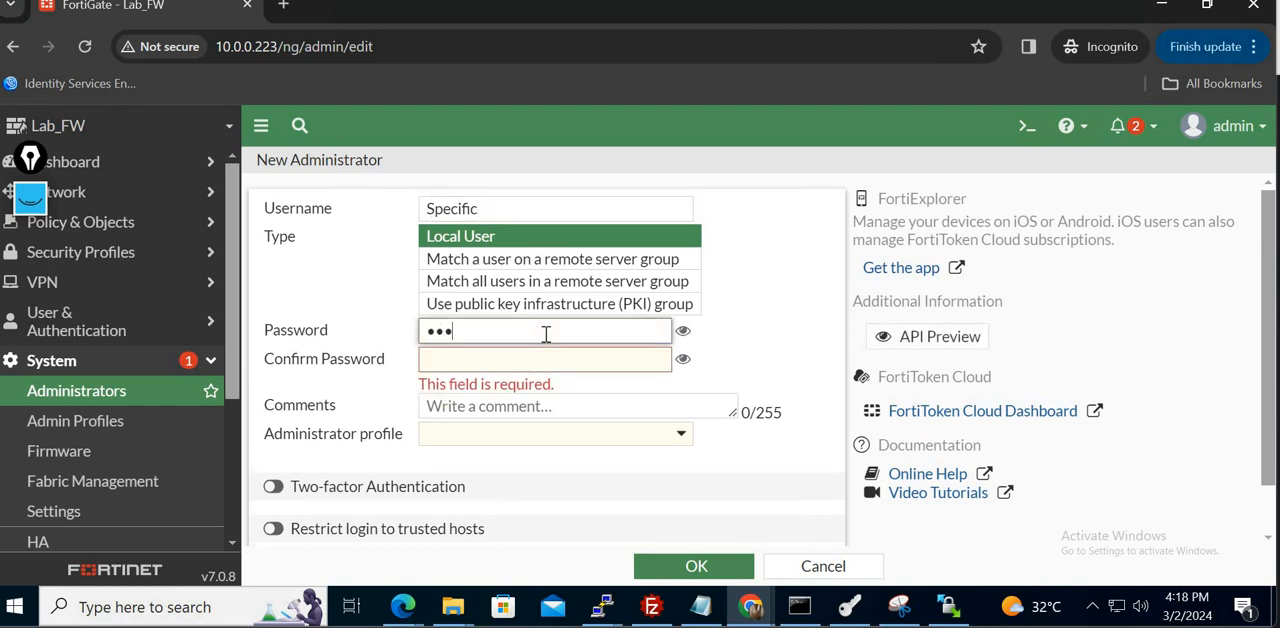
pyautogui.write('4567')
pyautogui.press('Tab')
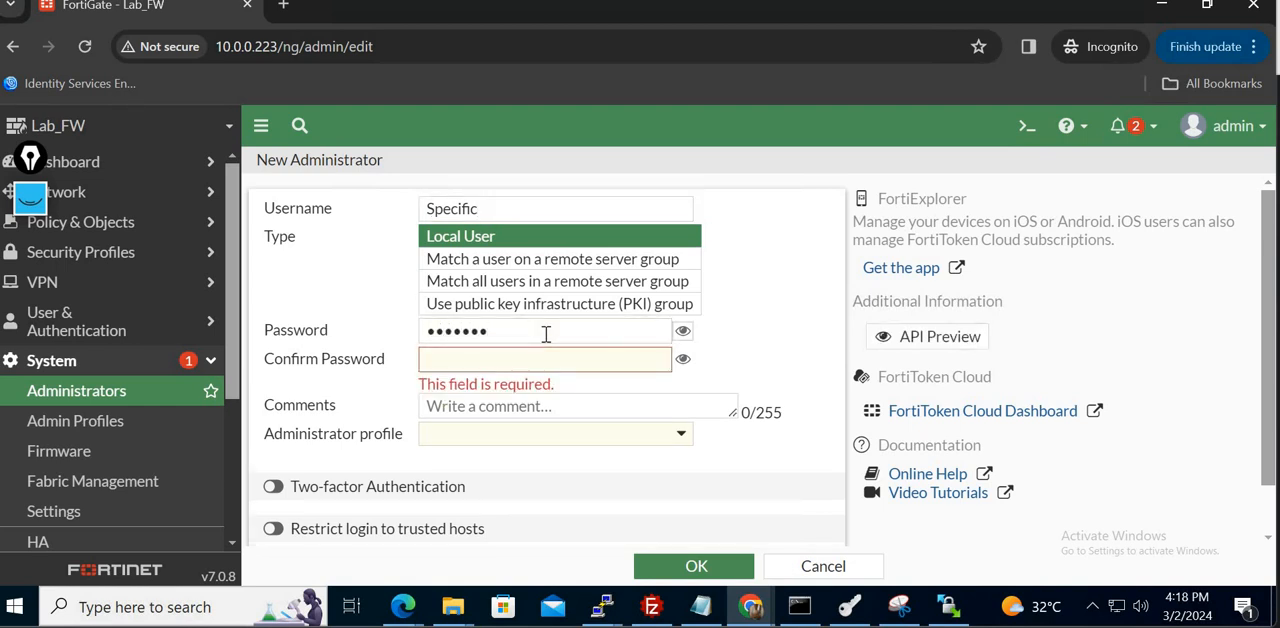
pyautogui.press('Tab')
pyautogui.write('1')
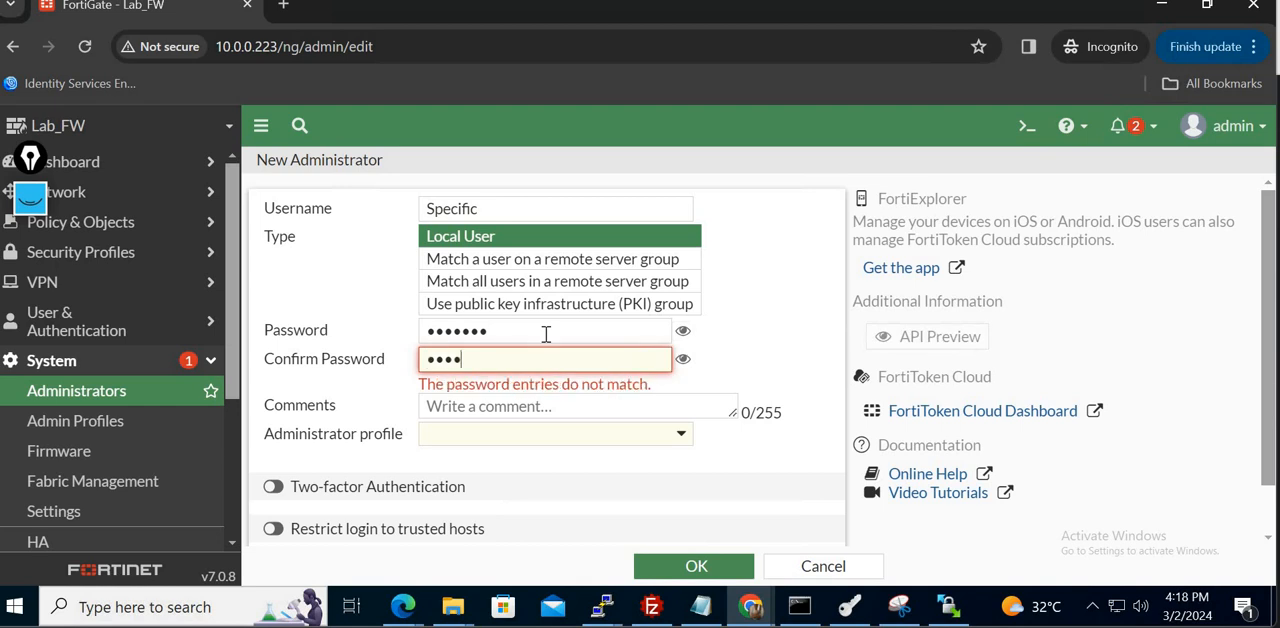
pyautogui.write('234567')
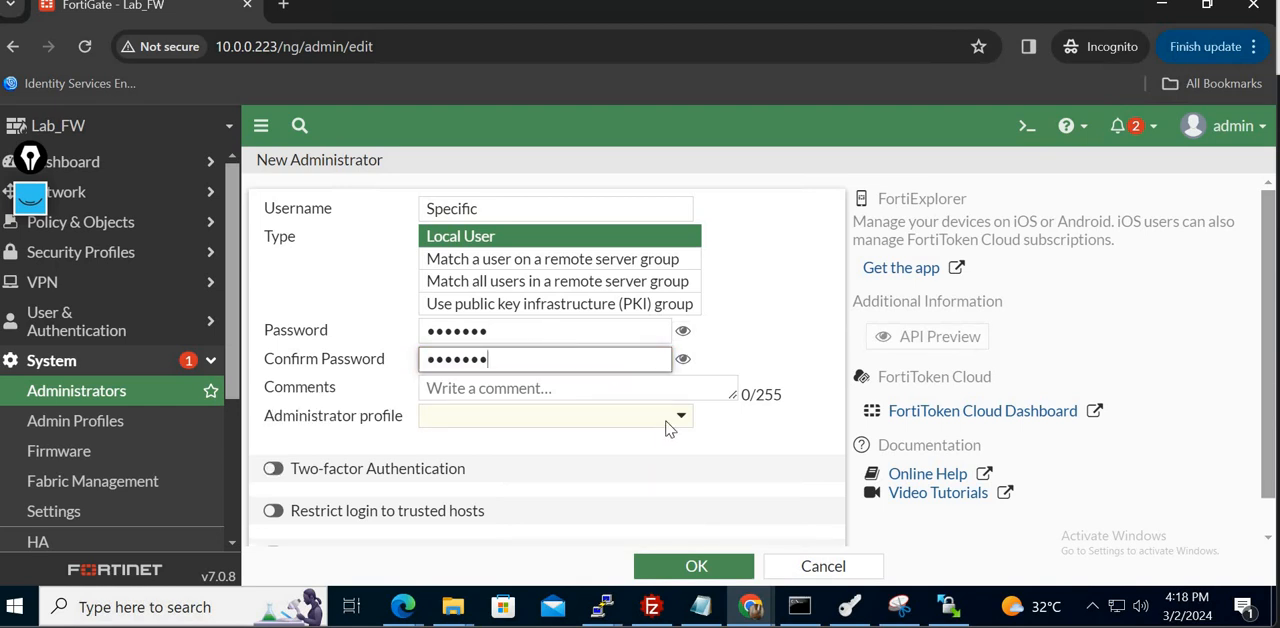
# - Assign the Specific administrator profile to the new Specific account and save the administrator
pyautogui.click(671, 420)
pyautogui.click(480, 545)
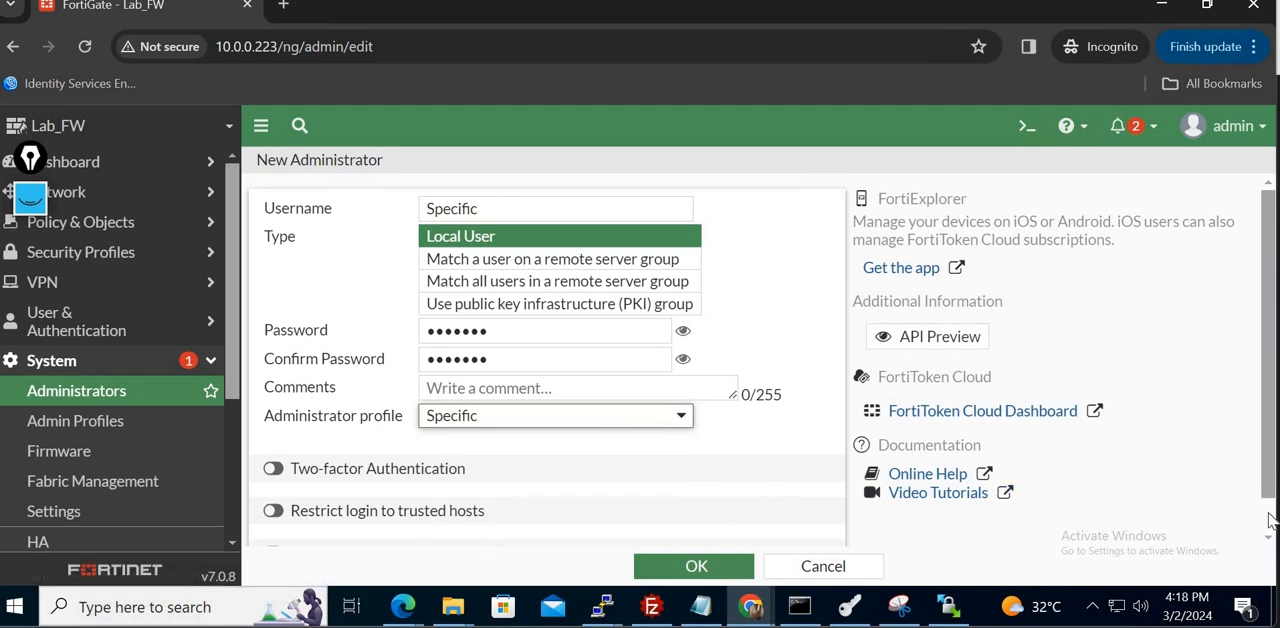
pyautogui.scroll(-2, 1270, 520)
pyautogui.click(712, 567)
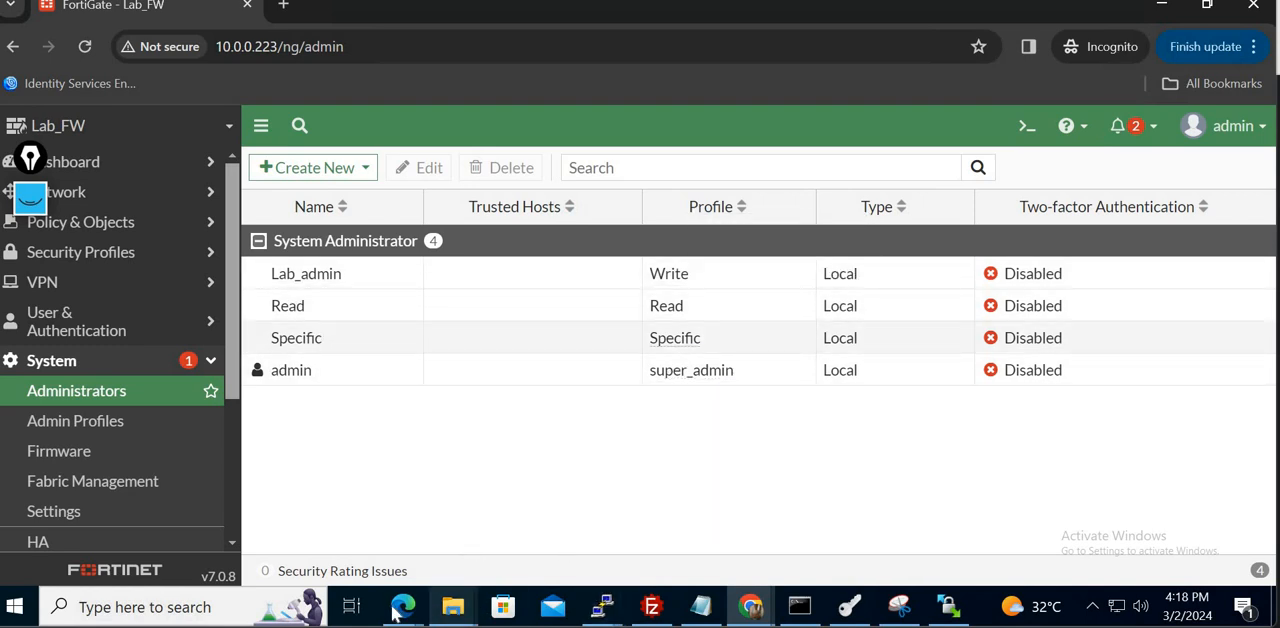
# - Switch to the FortiGate login page in the Edge InPrivate window and log in as Lab_admin with the account password
pyautogui.moveTo(403, 607)
pyautogui.click(508, 526)
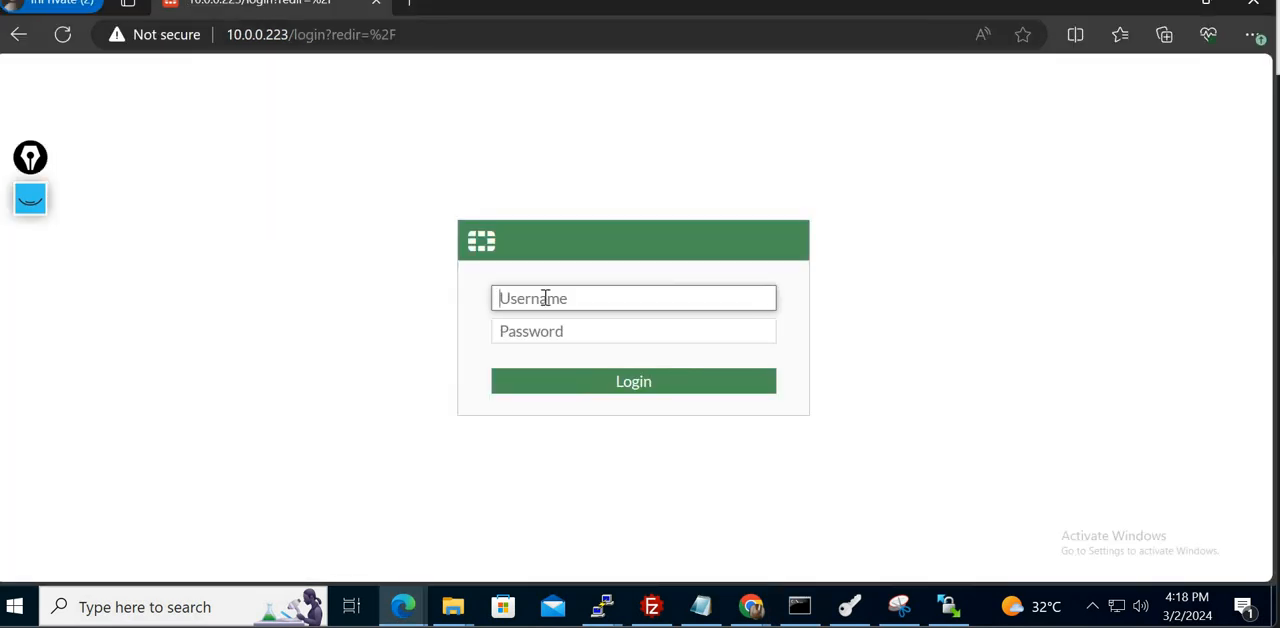
pyautogui.write('Lab_admin')
pyautogui.press('Tab')
pyautogui.write('•')
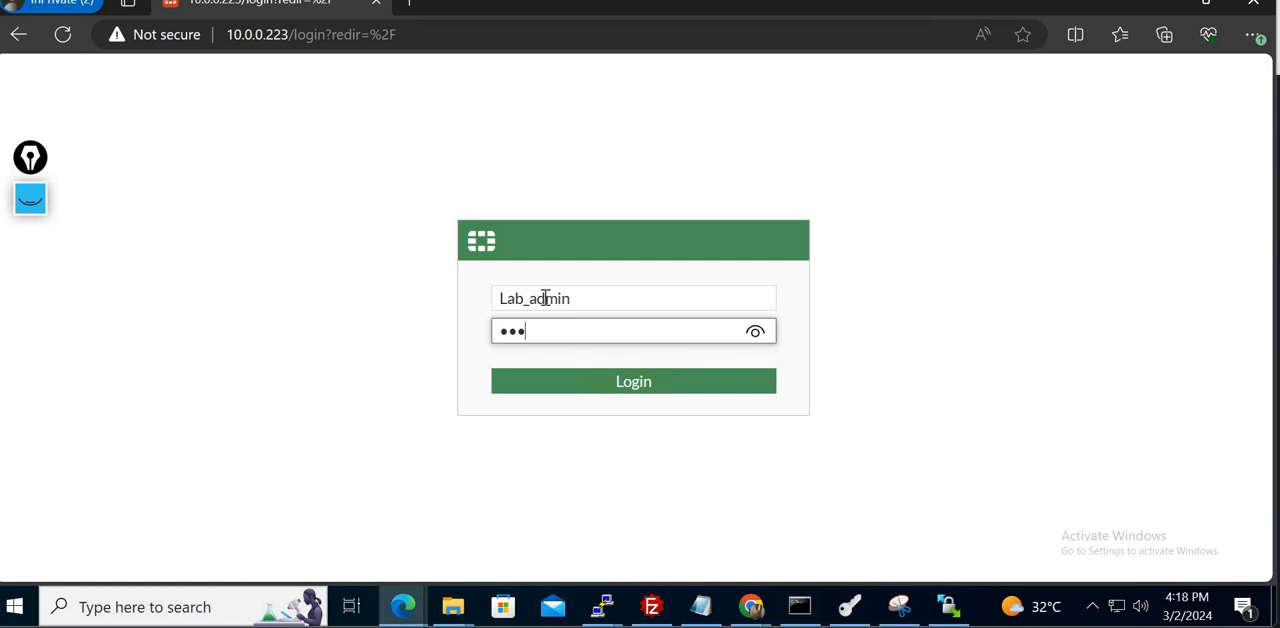
pyautogui.write('••••••')
pyautogui.press('Return')
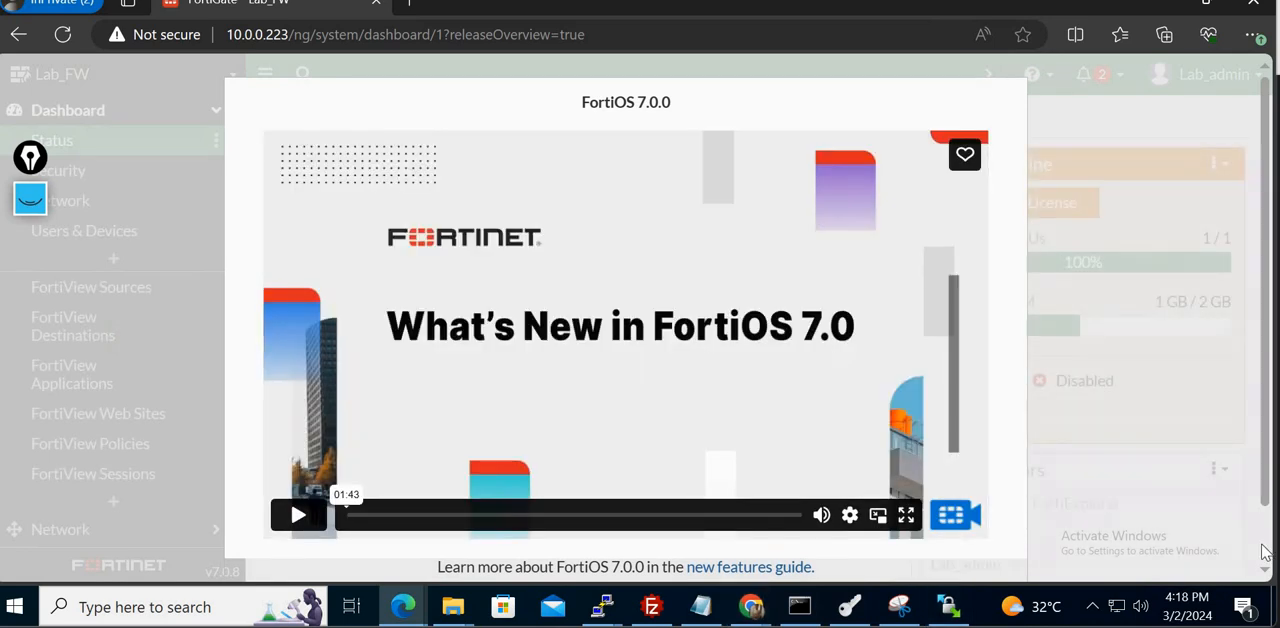
# - Set the FortiOS 7.0.0 overview not to show again and dismiss it
pyautogui.click(1263, 547)
pyautogui.click(619, 550)
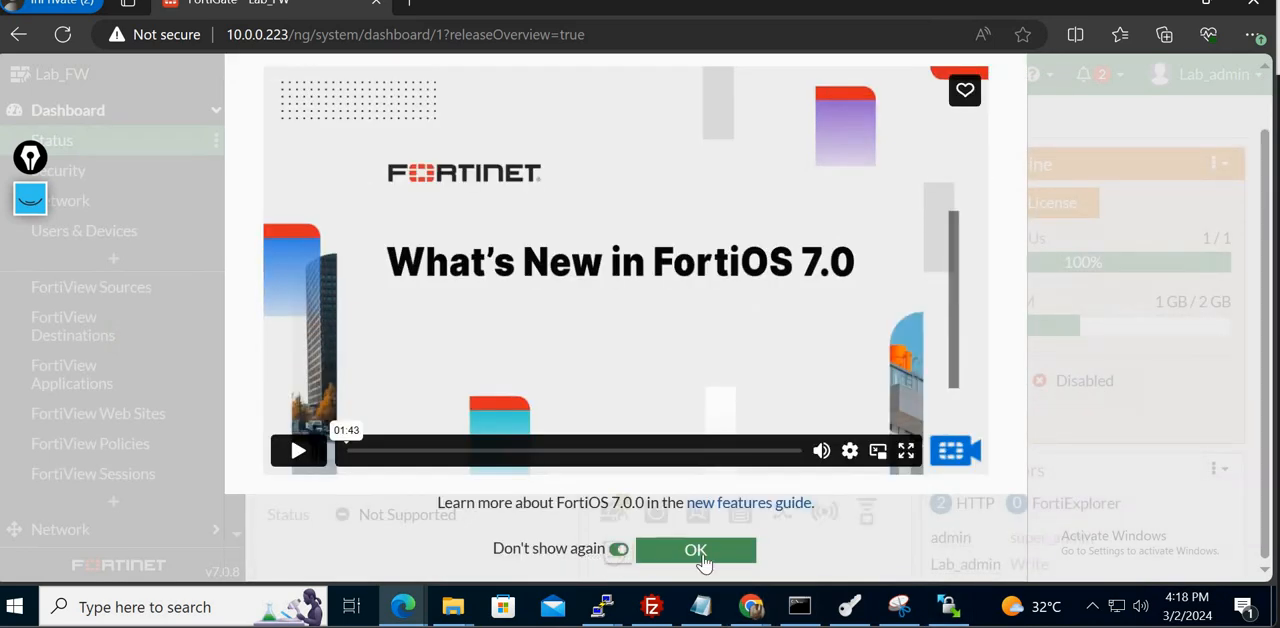
pyautogui.click(704, 562)
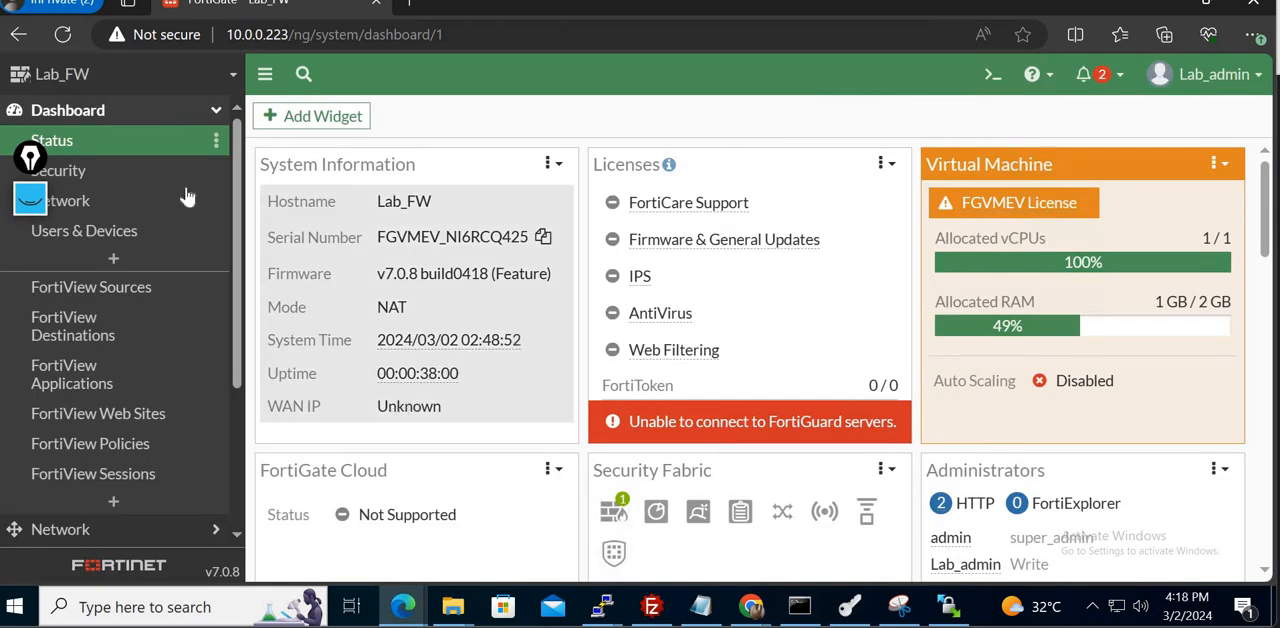
# - Open Lan_interface (port4) for editing to check Lab_admin's write access to its IP/Netmask, and leave without saving
pyautogui.click(120, 118)
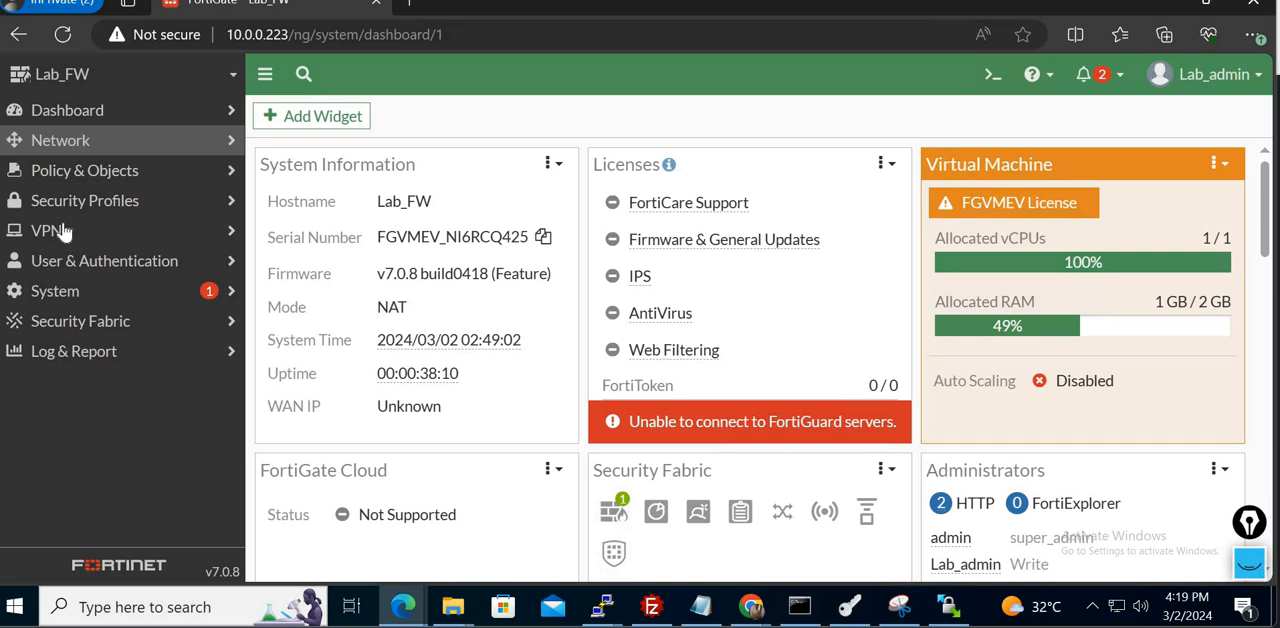
pyautogui.click(62, 141)
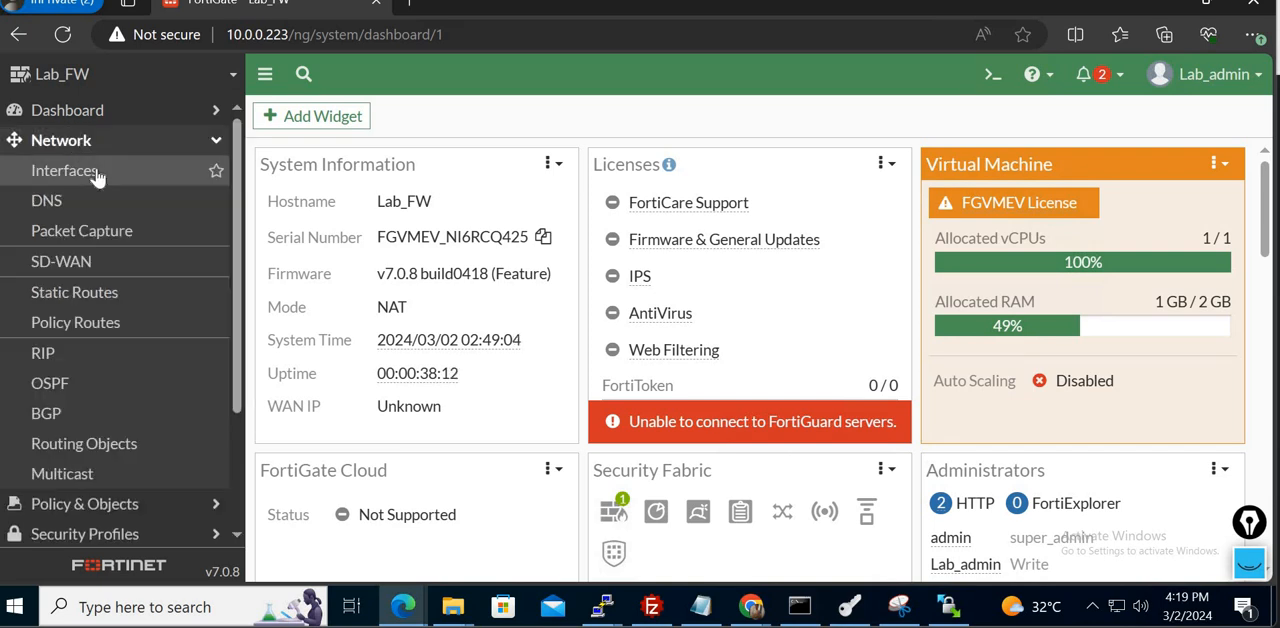
pyautogui.click(68, 170)
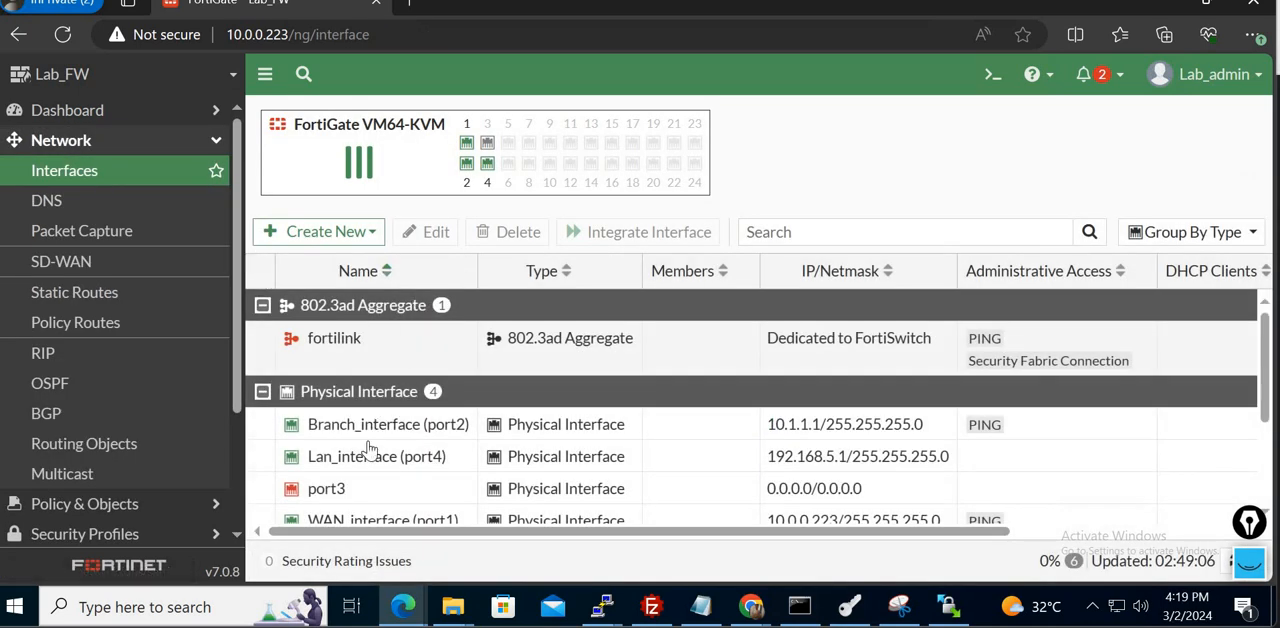
pyautogui.click(366, 452)
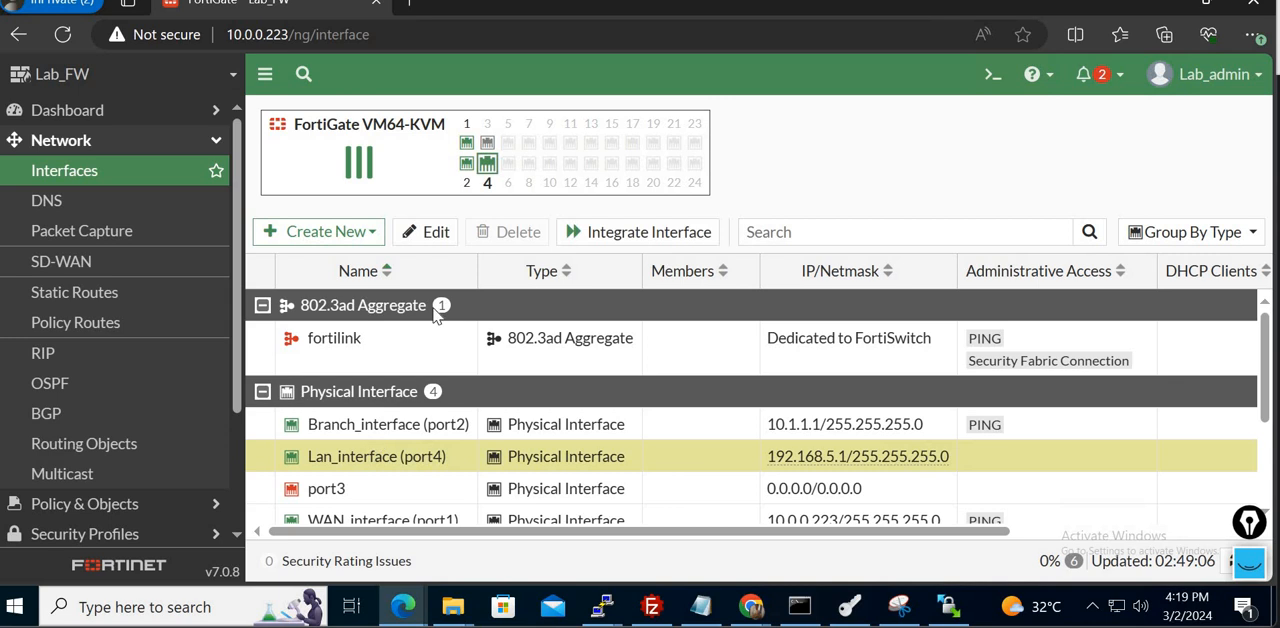
pyautogui.click(422, 231)
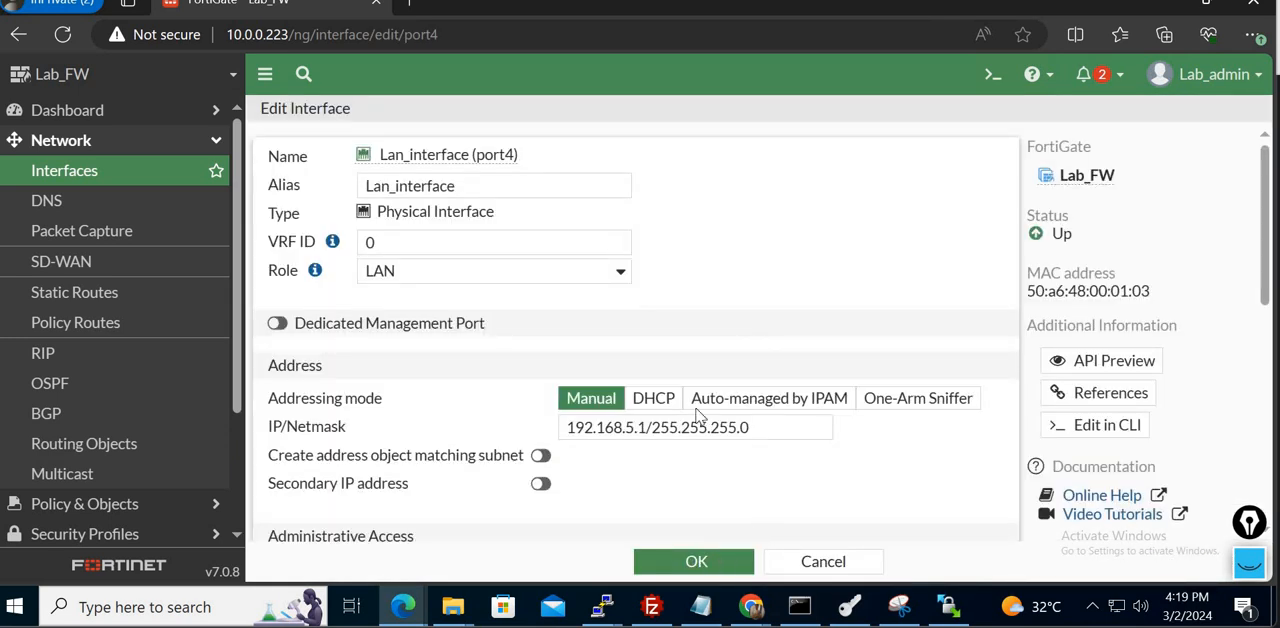
pyautogui.click(650, 427)
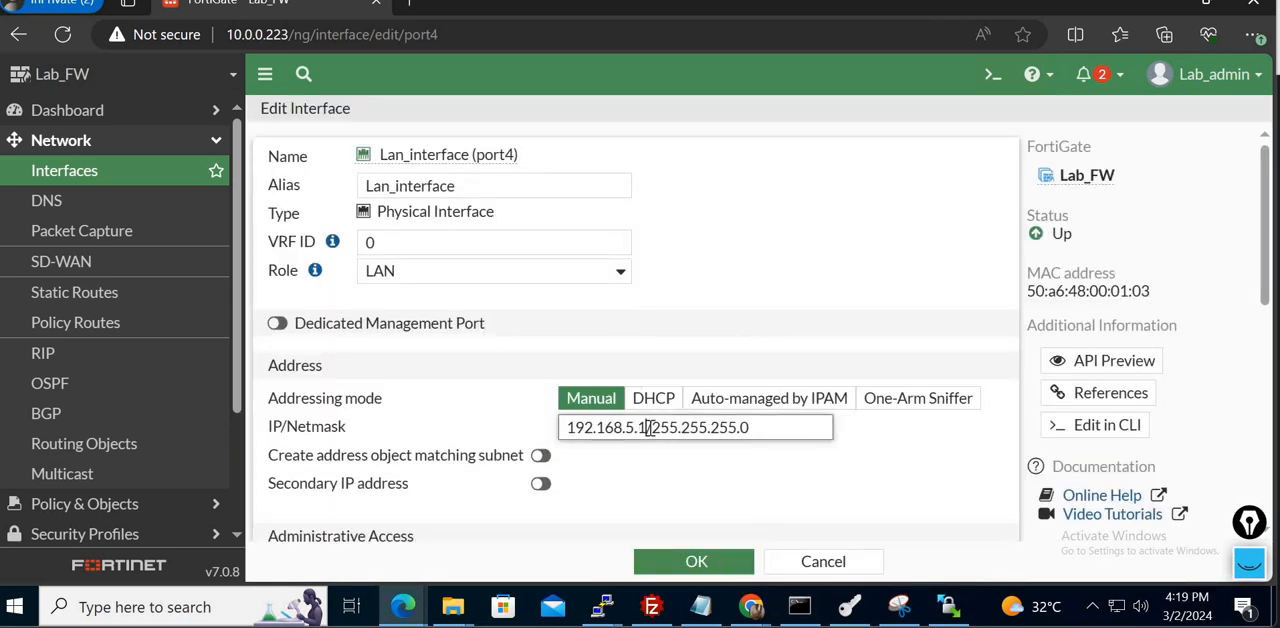
pyautogui.click(877, 459)
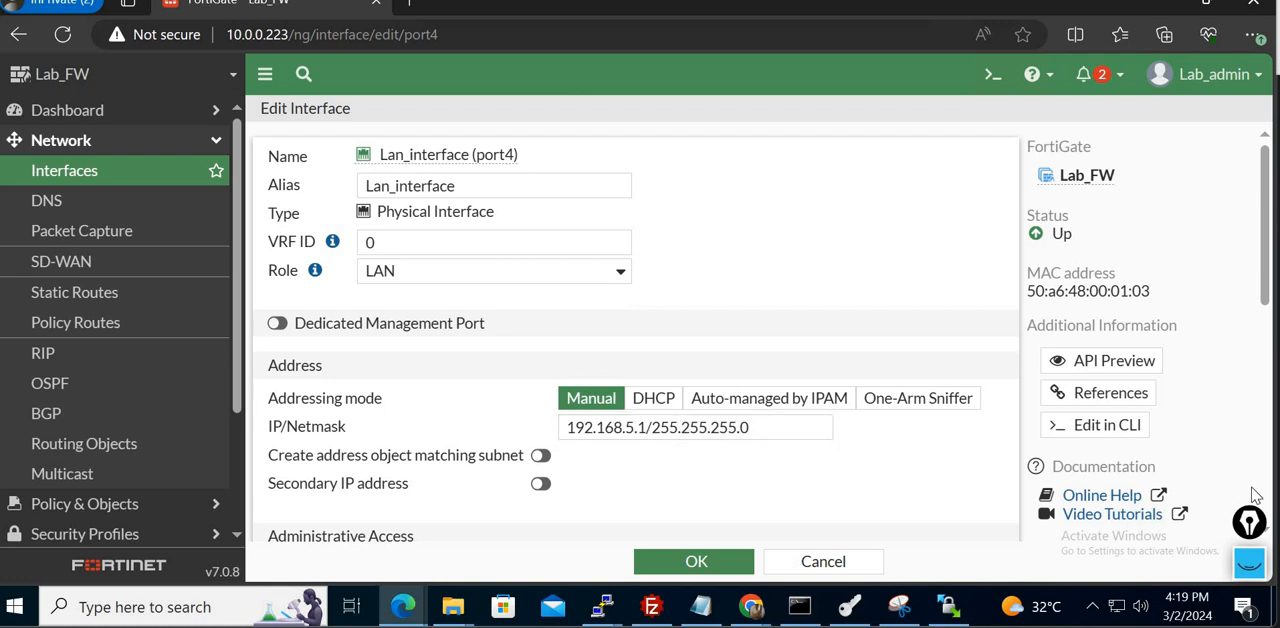
pyautogui.click(823, 562)
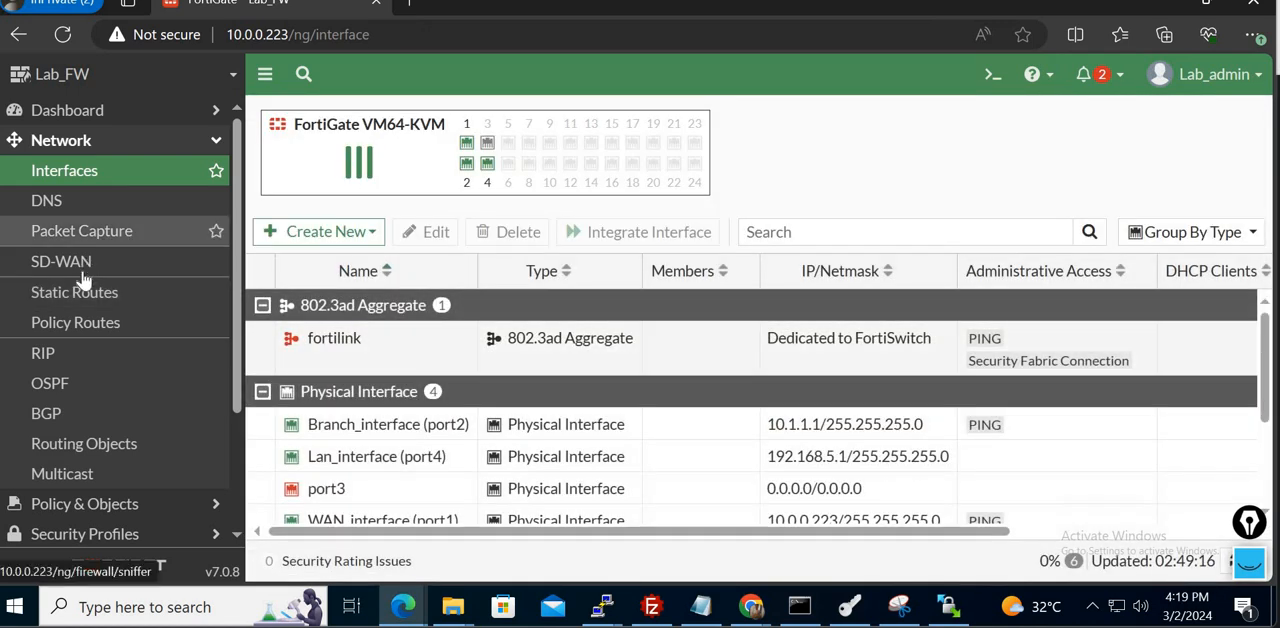
# - Check that Lab_admin can open the new static route and new firewall address forms, cancelling both
pyautogui.click(87, 290)
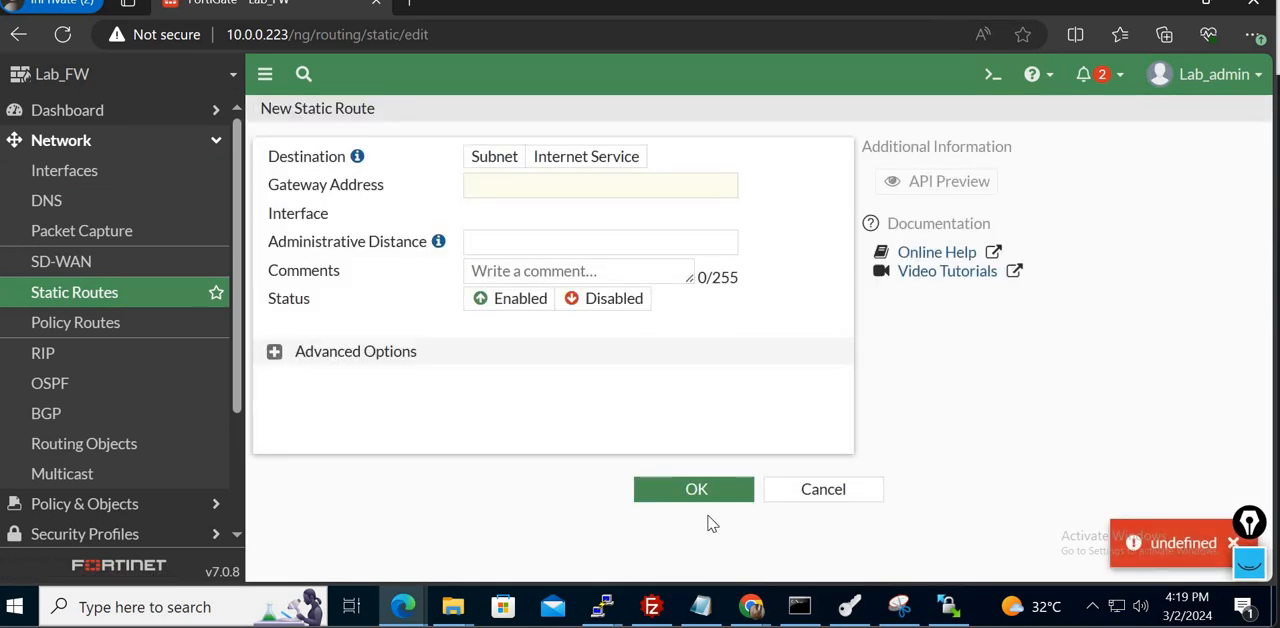
pyautogui.click(822, 488)
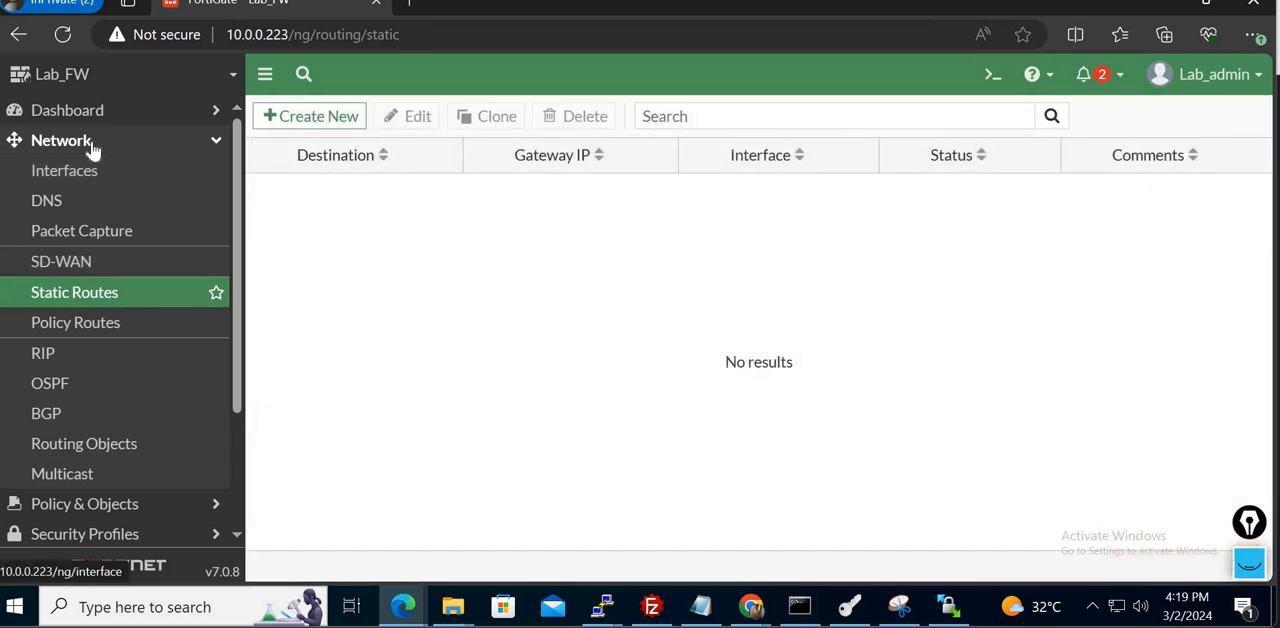
pyautogui.click(90, 142)
pyautogui.click(107, 172)
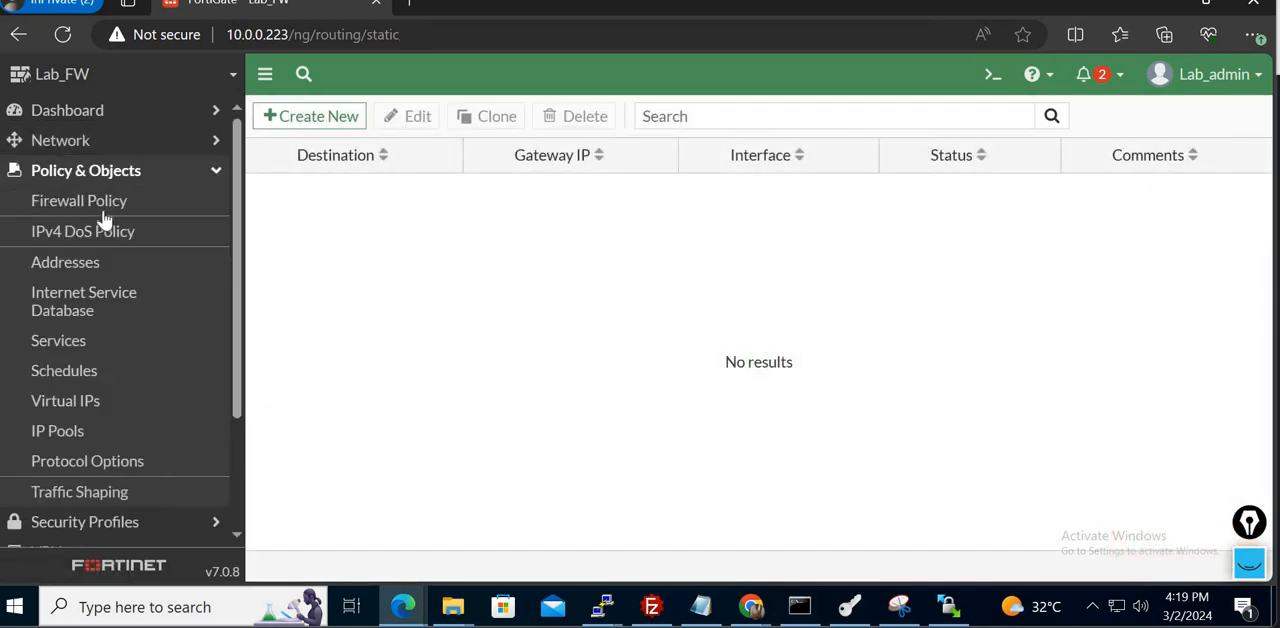
pyautogui.click(100, 270)
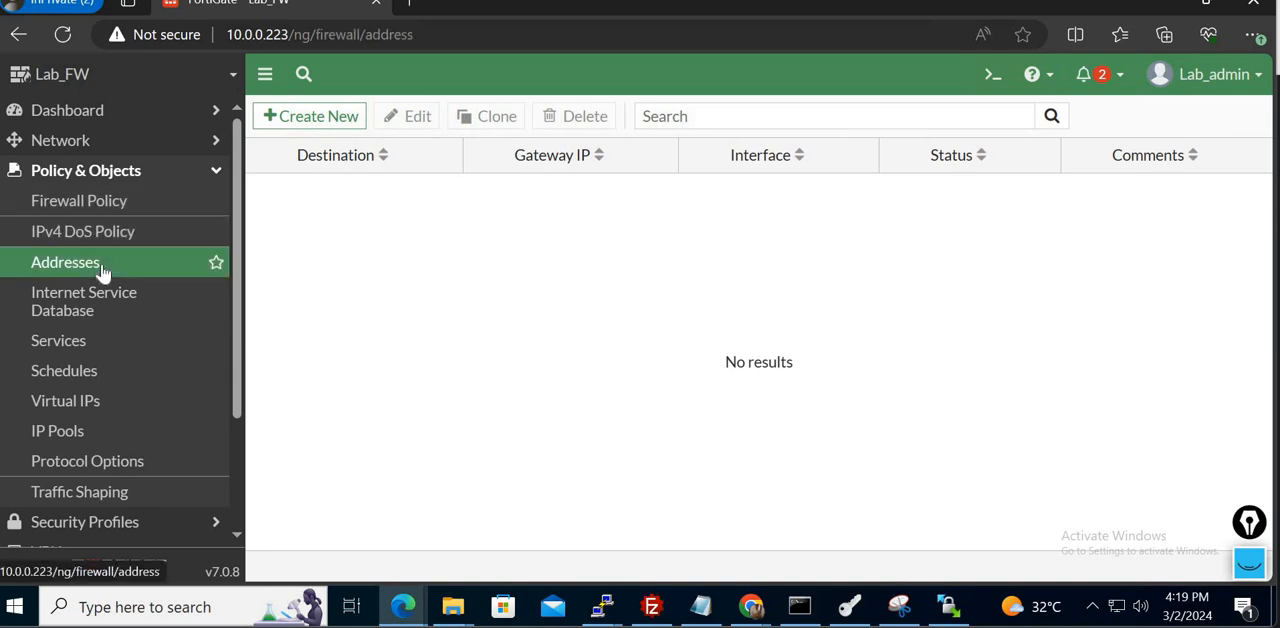
pyautogui.click(360, 119)
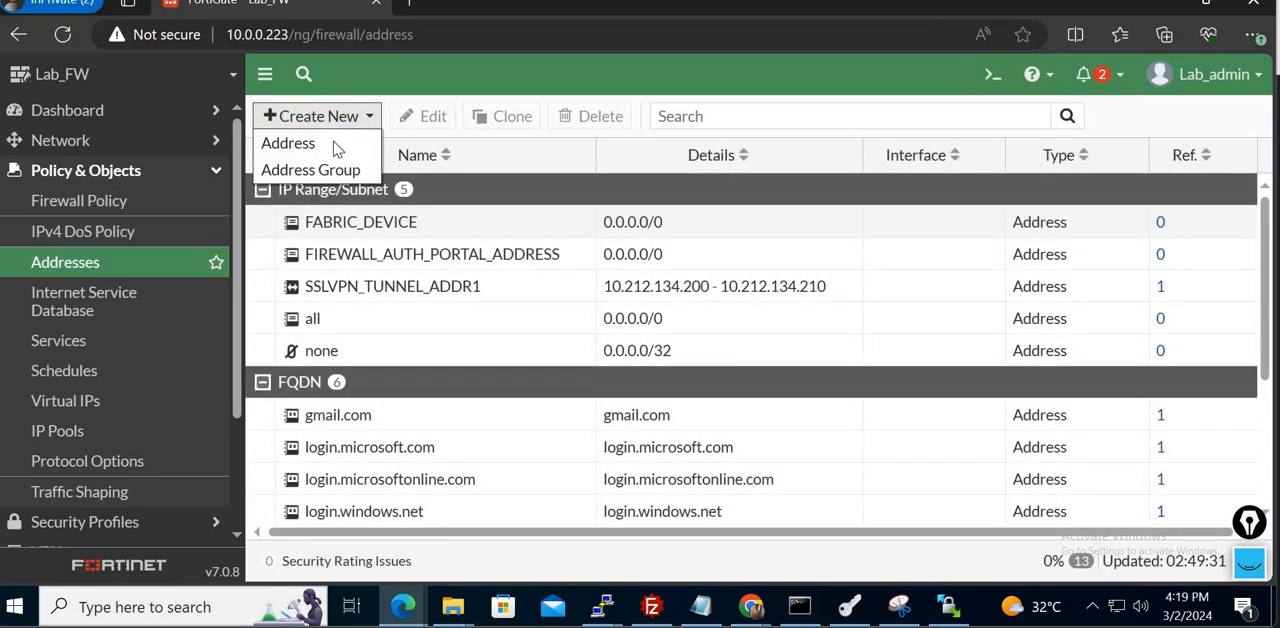
pyautogui.click(290, 145)
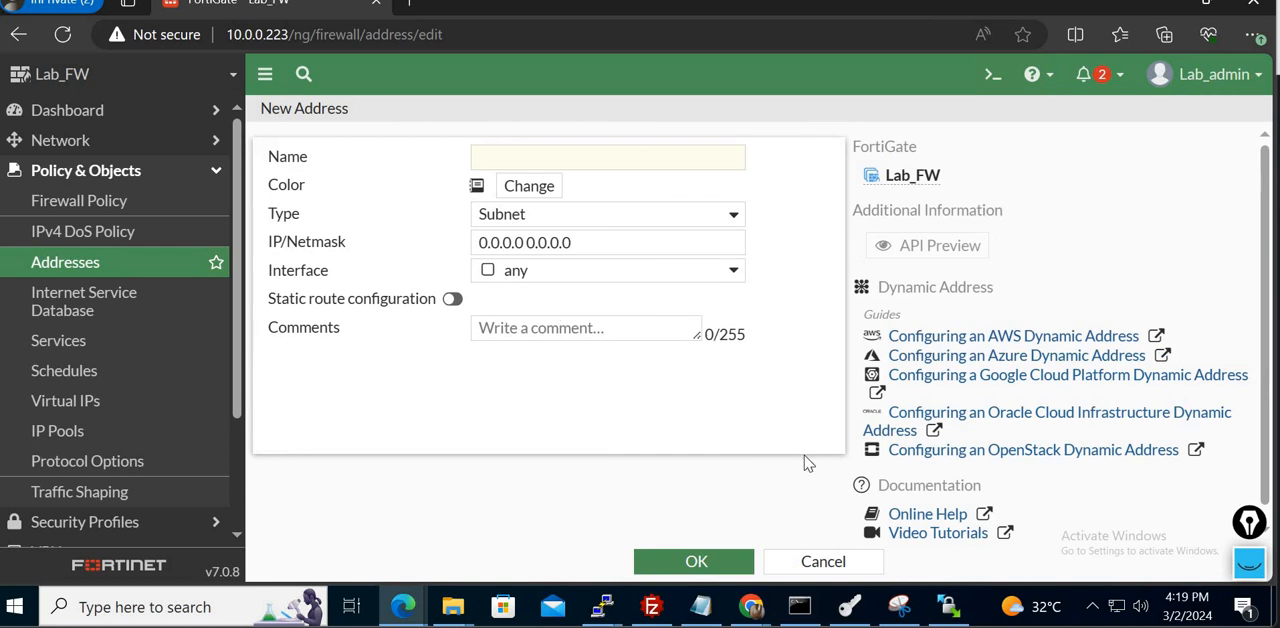
pyautogui.click(823, 562)
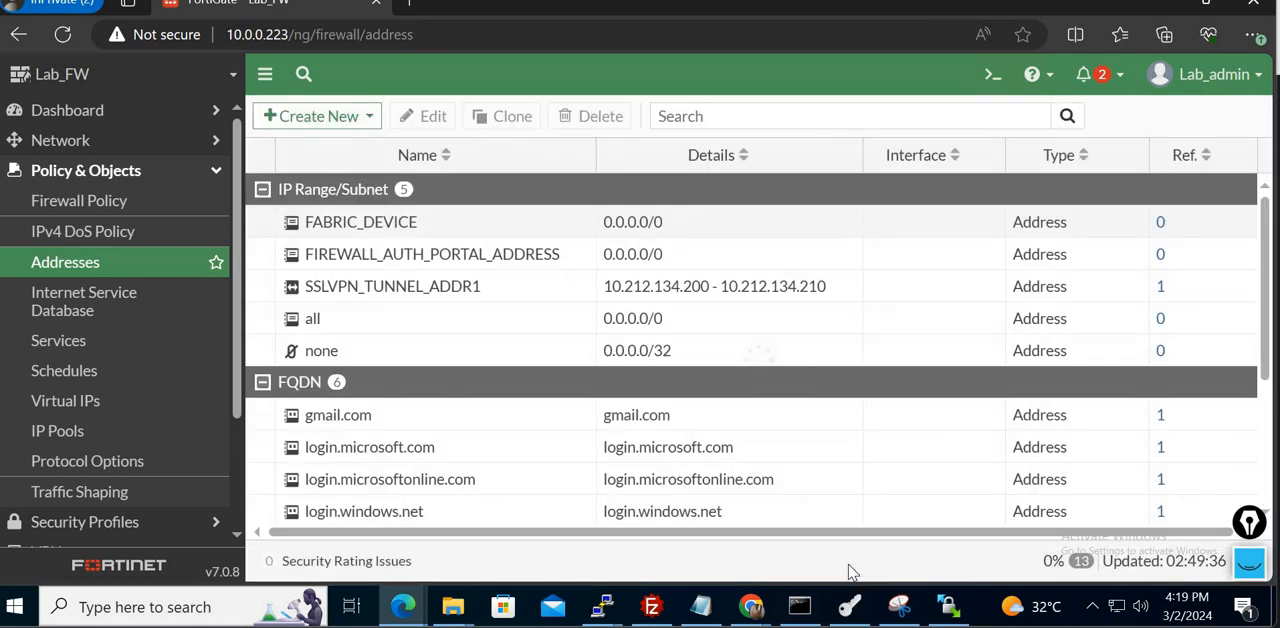
# - Check that Lab_admin can open the user creation wizard from the user definitions, and cancel it
pyautogui.click(149, 170)
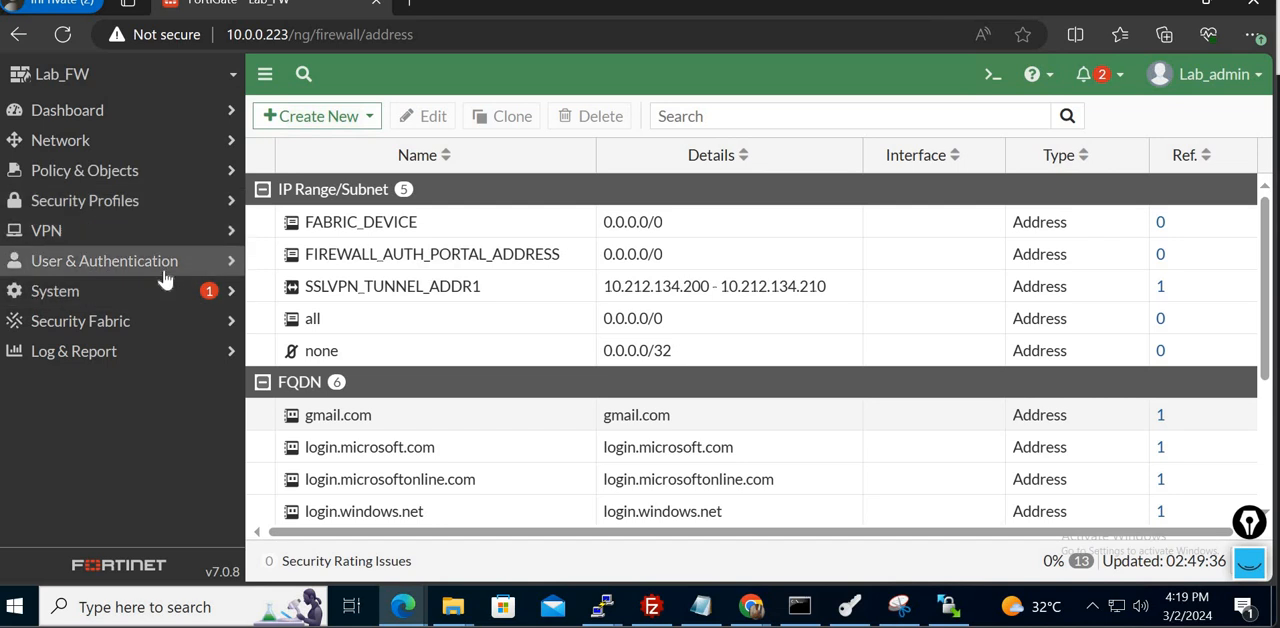
pyautogui.click(155, 272)
pyautogui.click(103, 311)
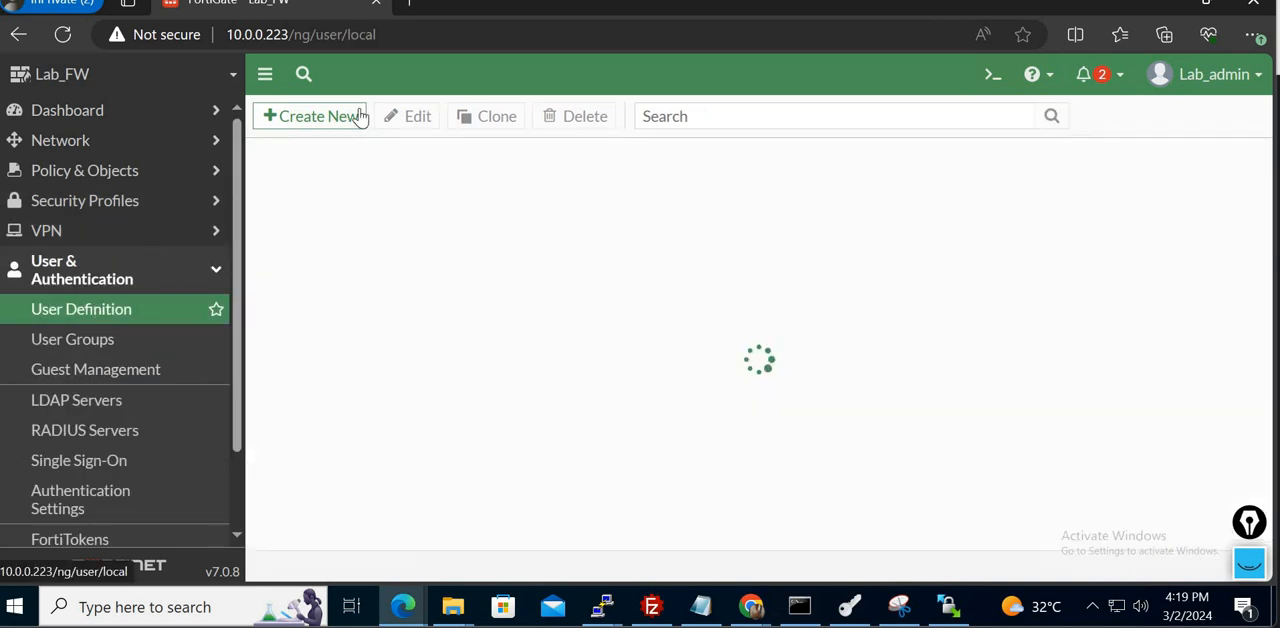
pyautogui.click(312, 117)
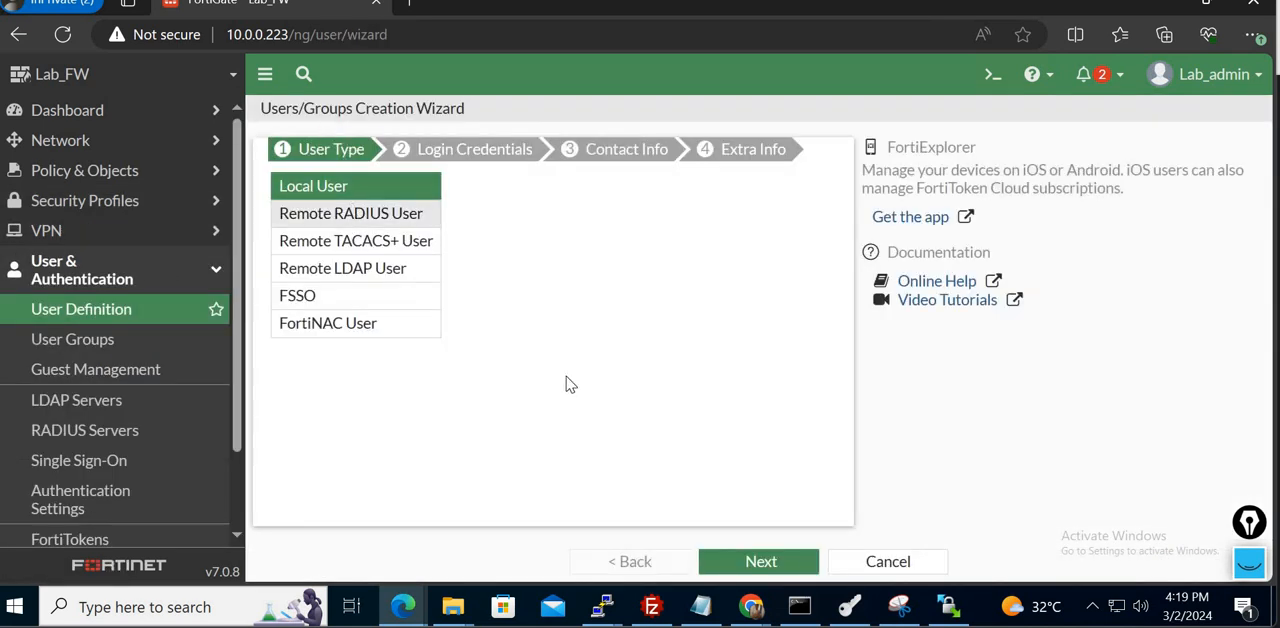
pyautogui.click(890, 565)
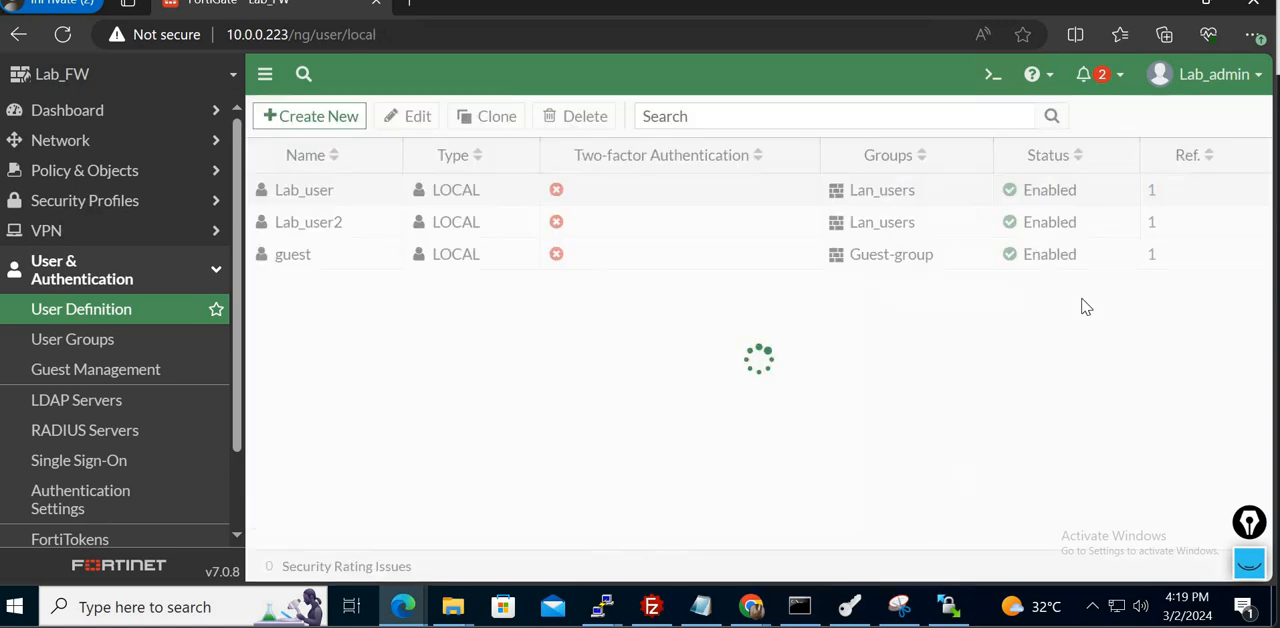
# - Log out of Lab_admin and try to log in with the username read and the account password
pyautogui.click(1248, 88)
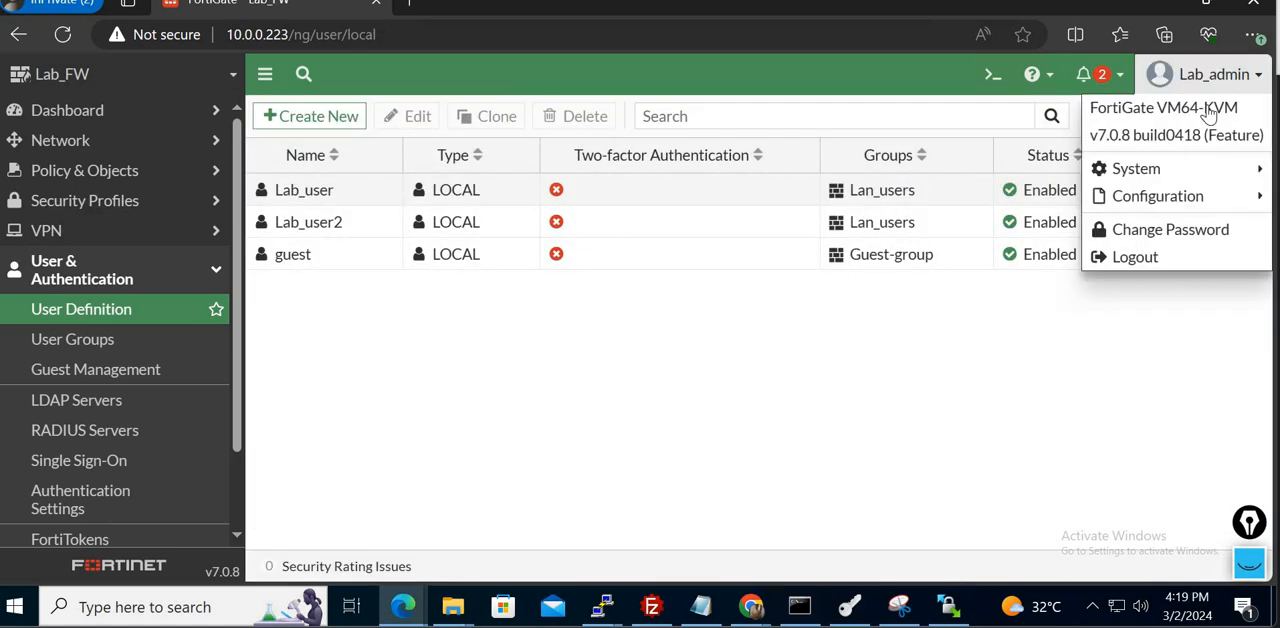
pyautogui.click(1161, 260)
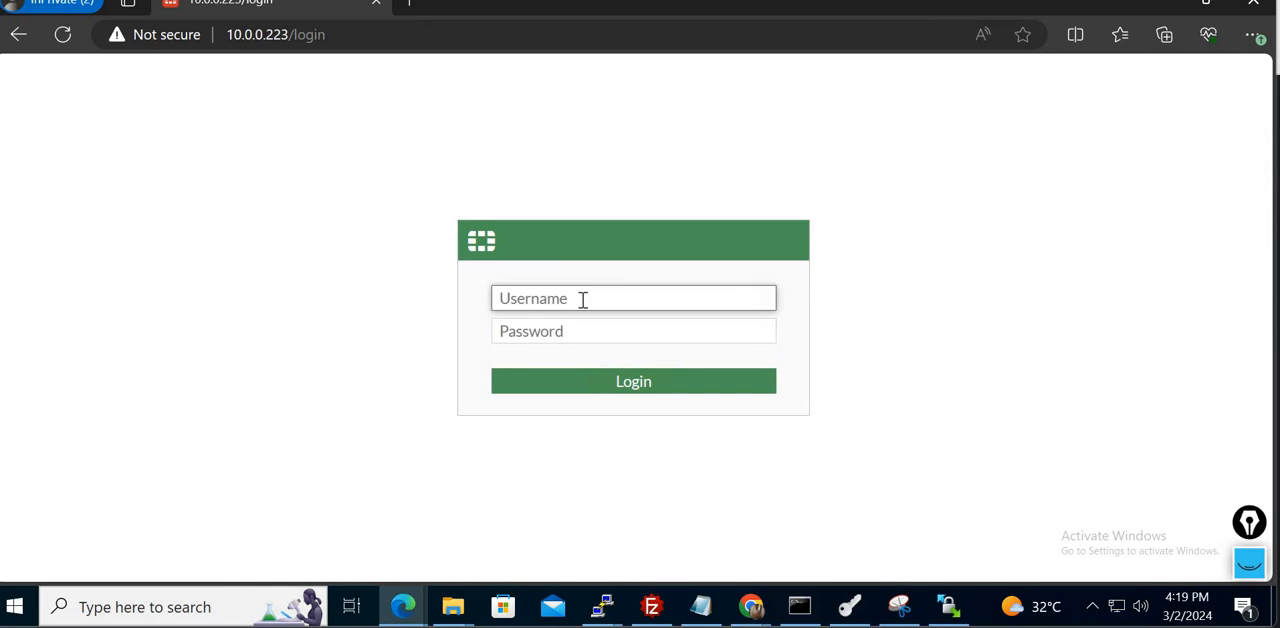
pyautogui.click(583, 300)
pyautogui.write('read')
pyautogui.press('Tab')
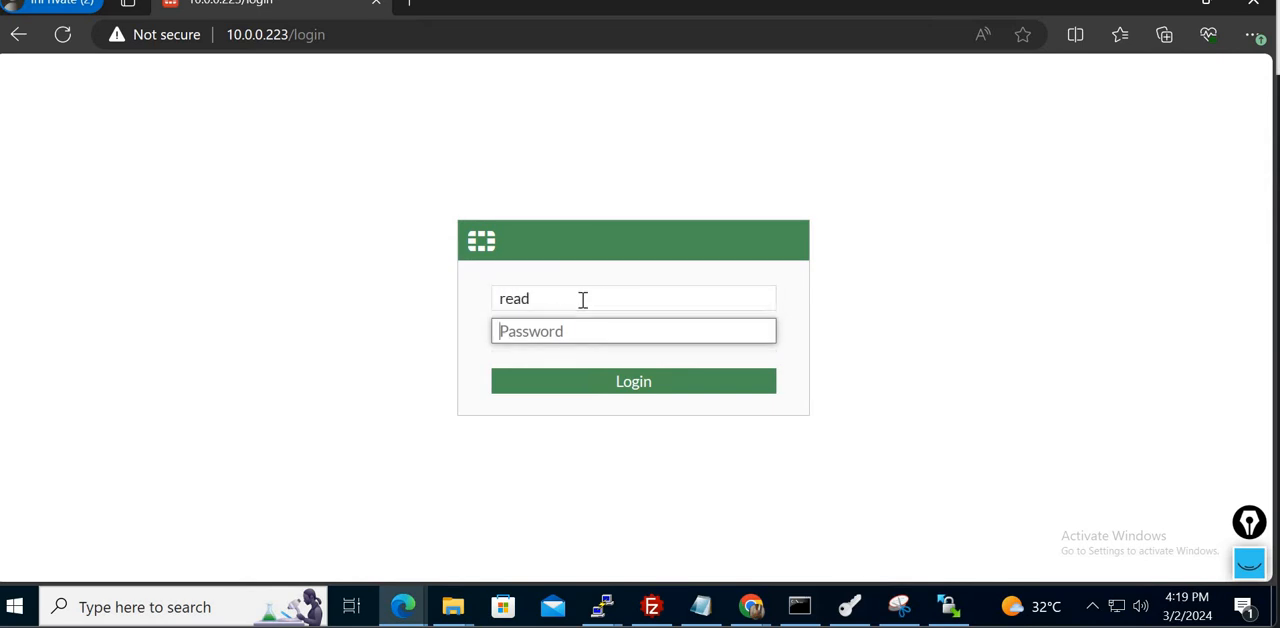
pyautogui.write('••')
pyautogui.press('Return')
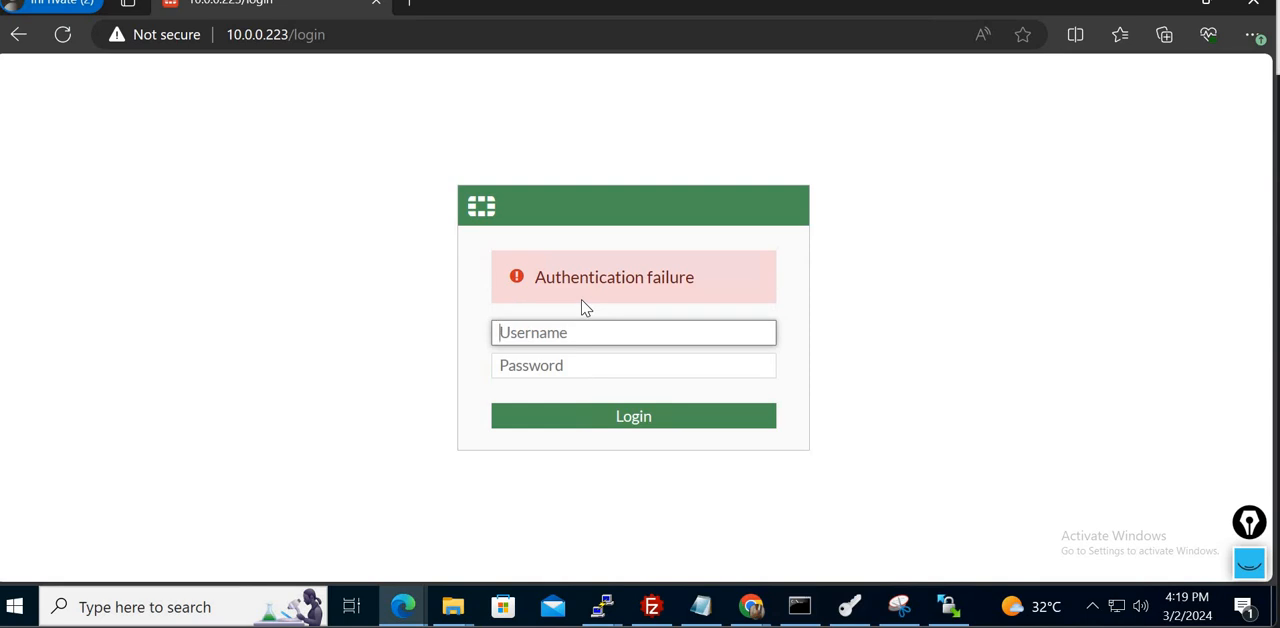
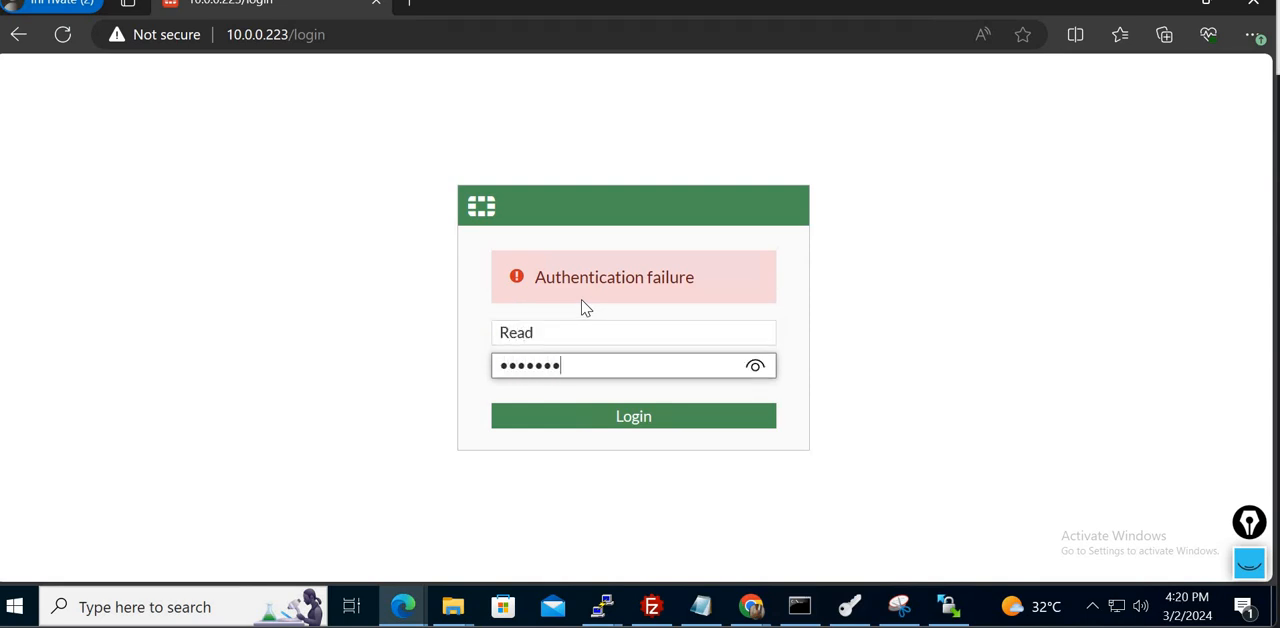
# - Finish logging in as Read, accepting the Optimal dashboard setup and dismissing the FortiOS 7.0.0 overview with Don't show again enabled
pyautogui.press('Return')
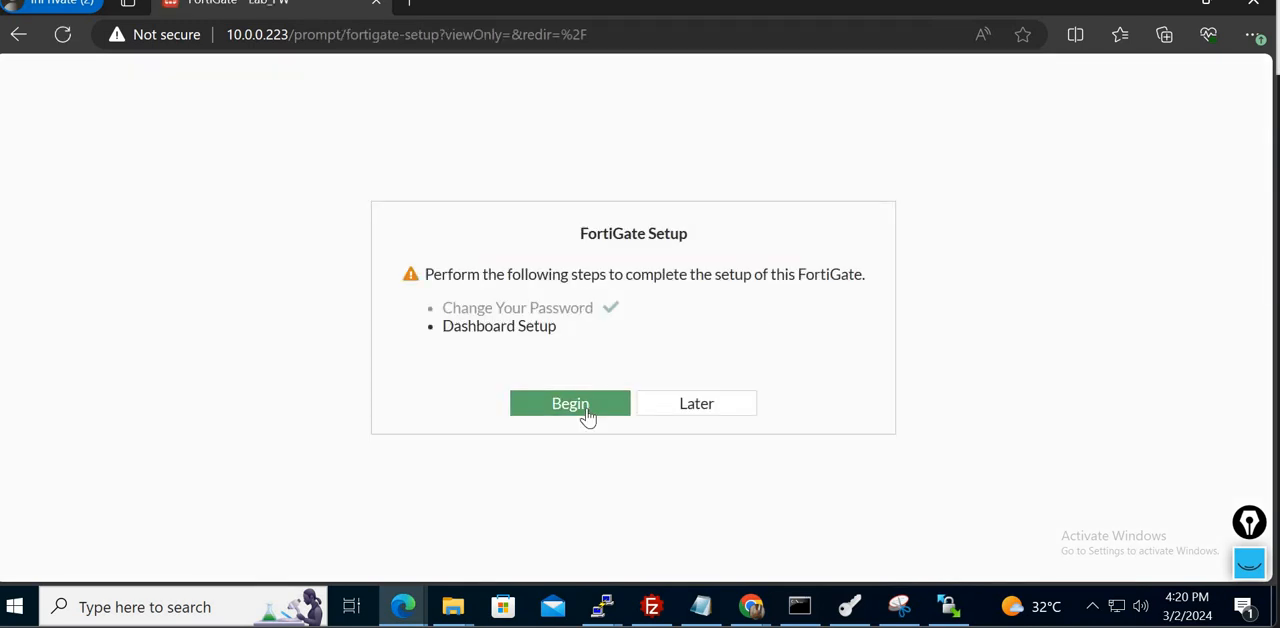
pyautogui.click(588, 411)
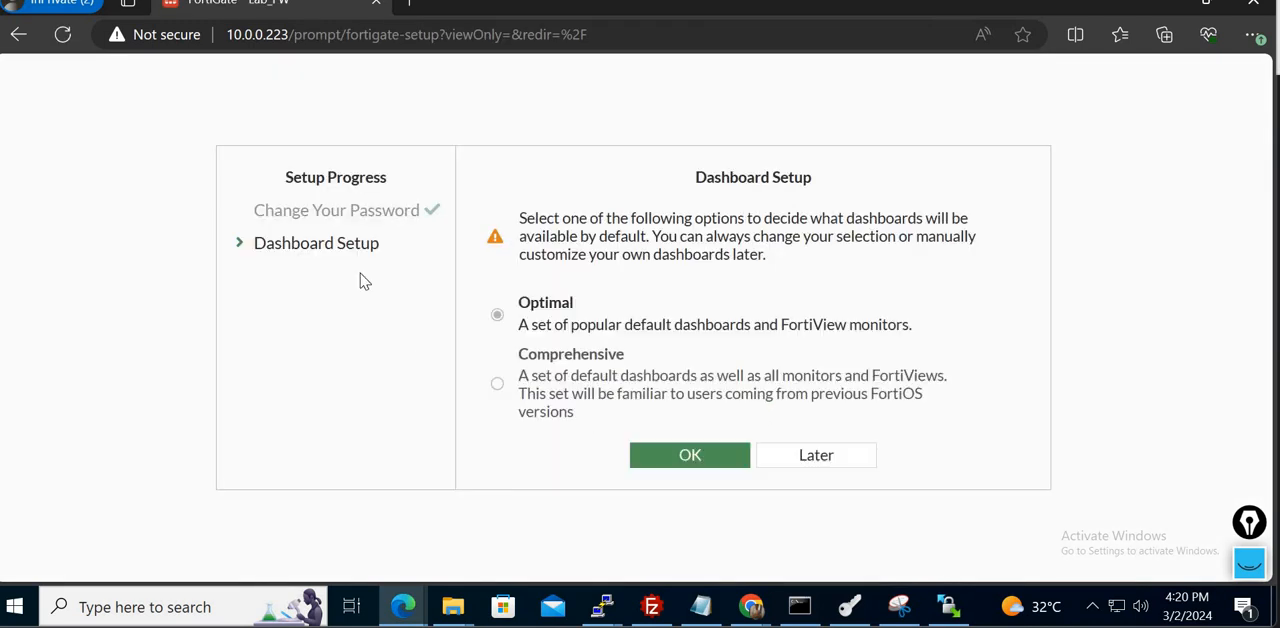
pyautogui.click(689, 458)
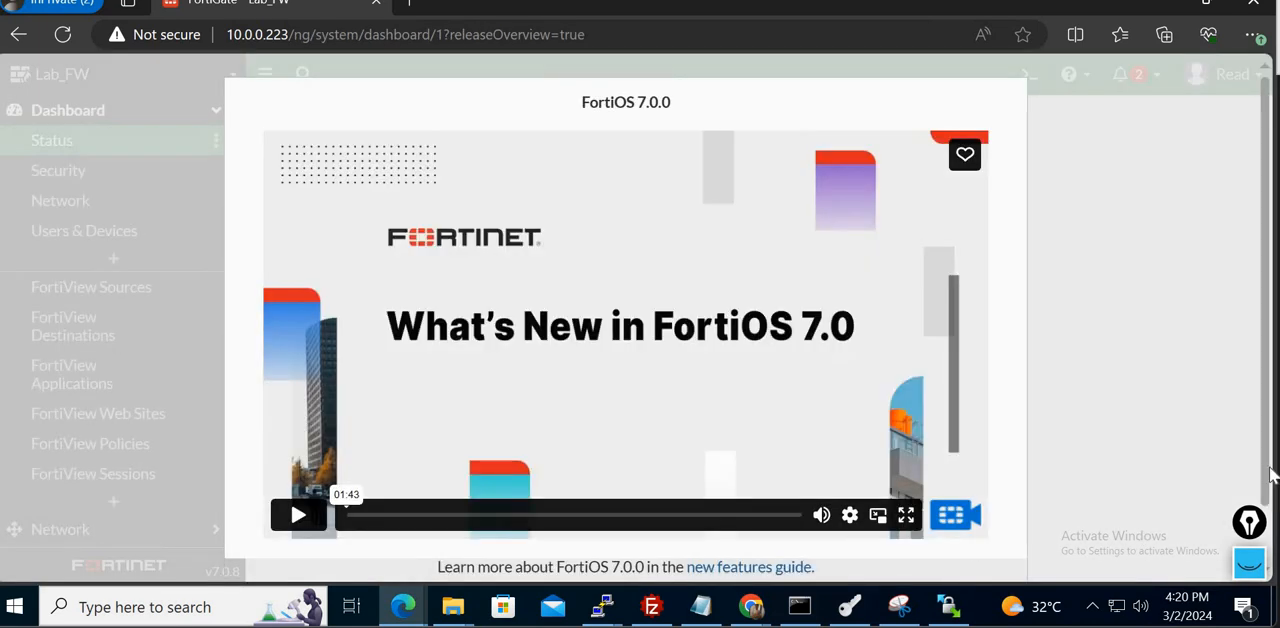
pyautogui.moveTo(1268, 497); pyautogui.dragTo(1268, 545)
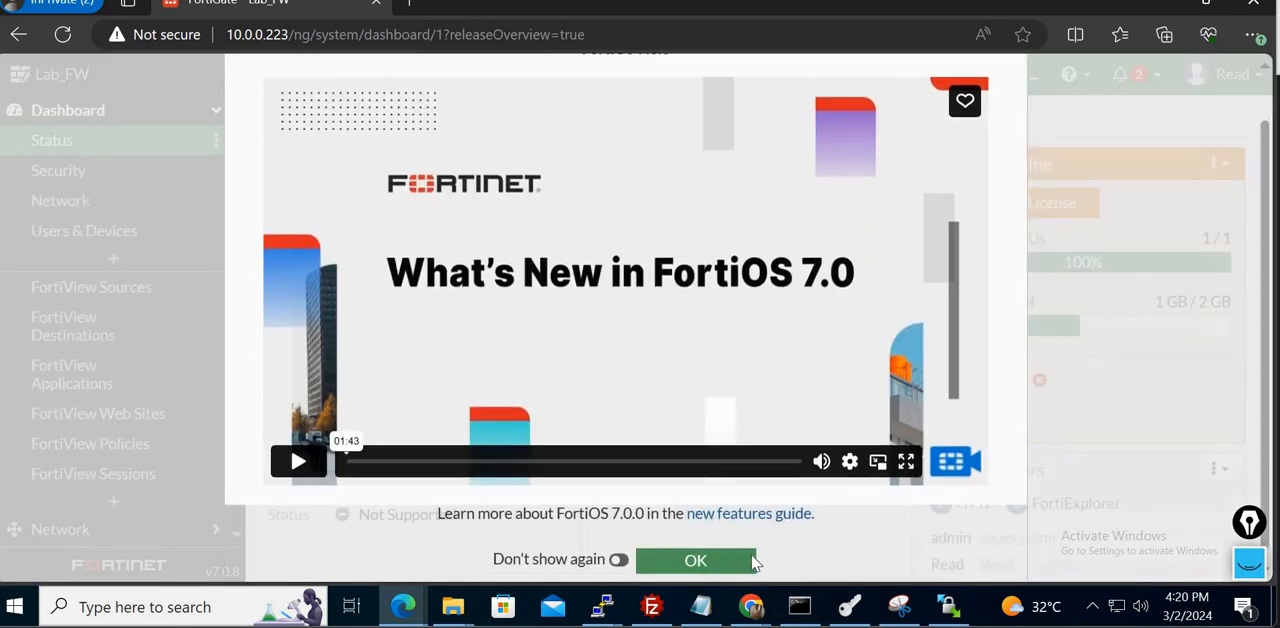
pyautogui.click(618, 560)
pyautogui.click(694, 562)
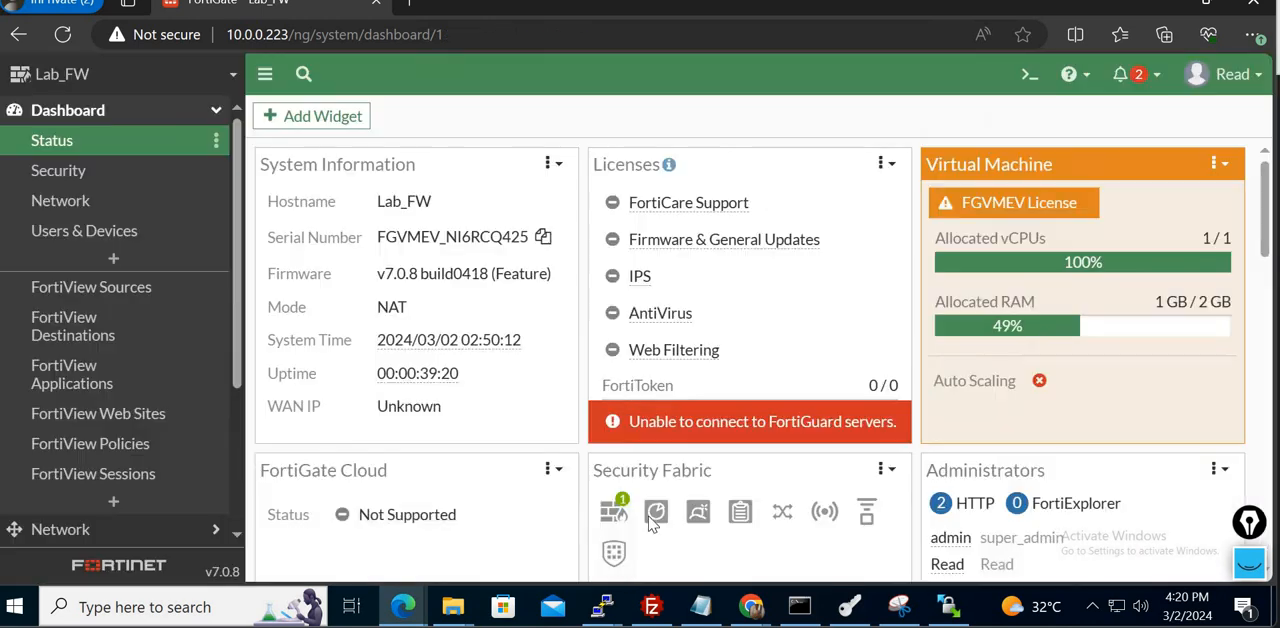
# - Open the network interfaces list as Read and select Branch_interface (port2) to check which actions are available
pyautogui.click(107, 111)
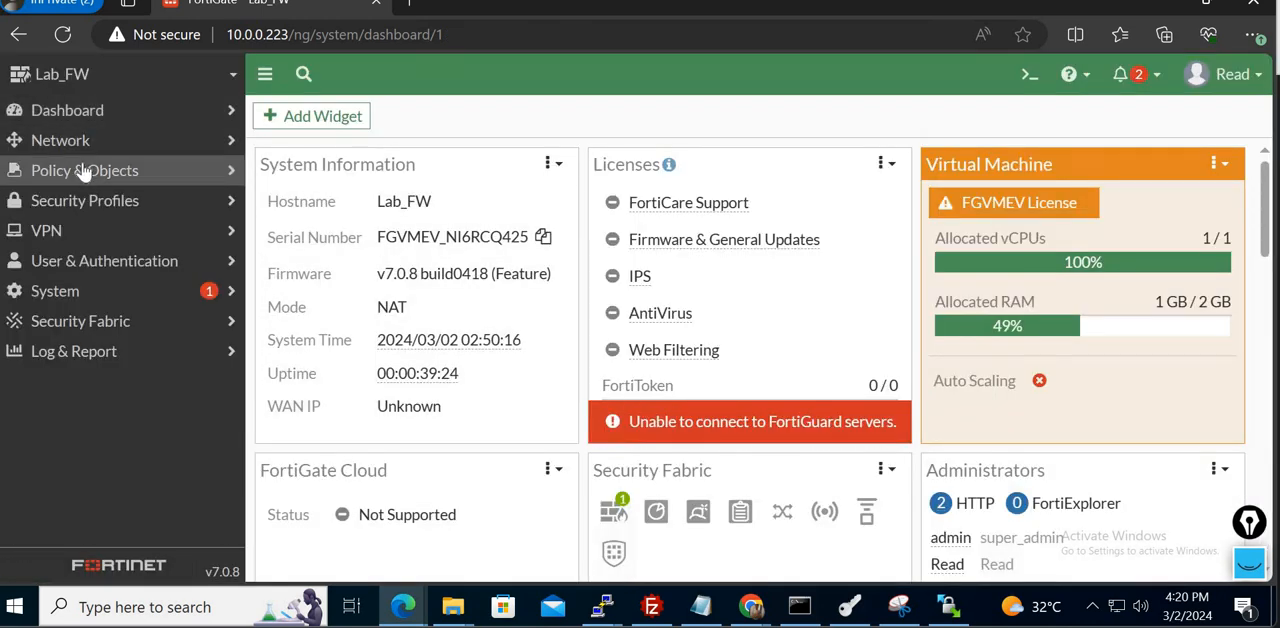
pyautogui.click(126, 152)
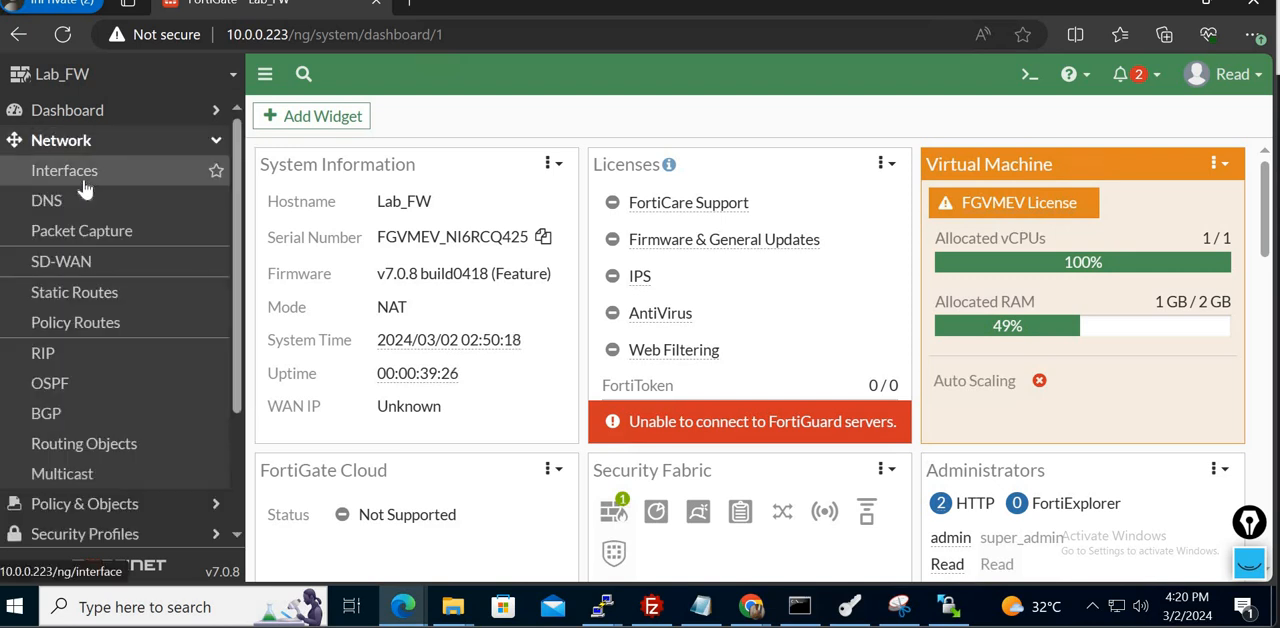
pyautogui.click(85, 172)
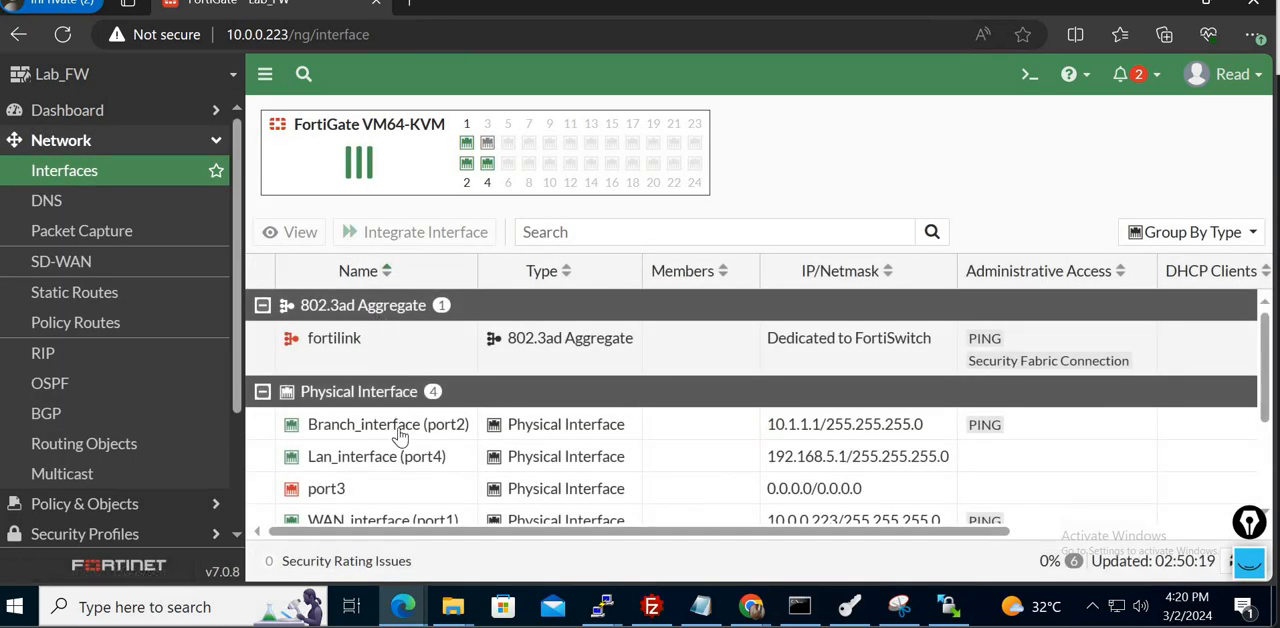
pyautogui.click(400, 437)
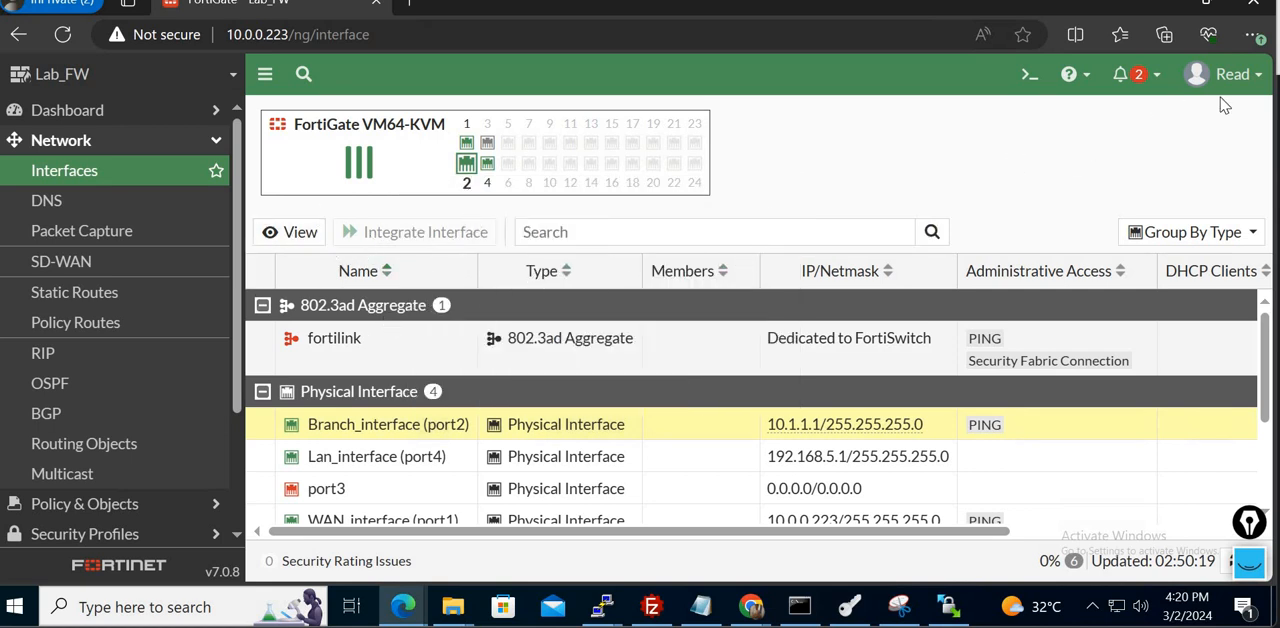
# - Switch to the admin session in Chrome and open its interfaces list to compare the available actions with Read's
pyautogui.click(750, 607)
pyautogui.click(859, 515)
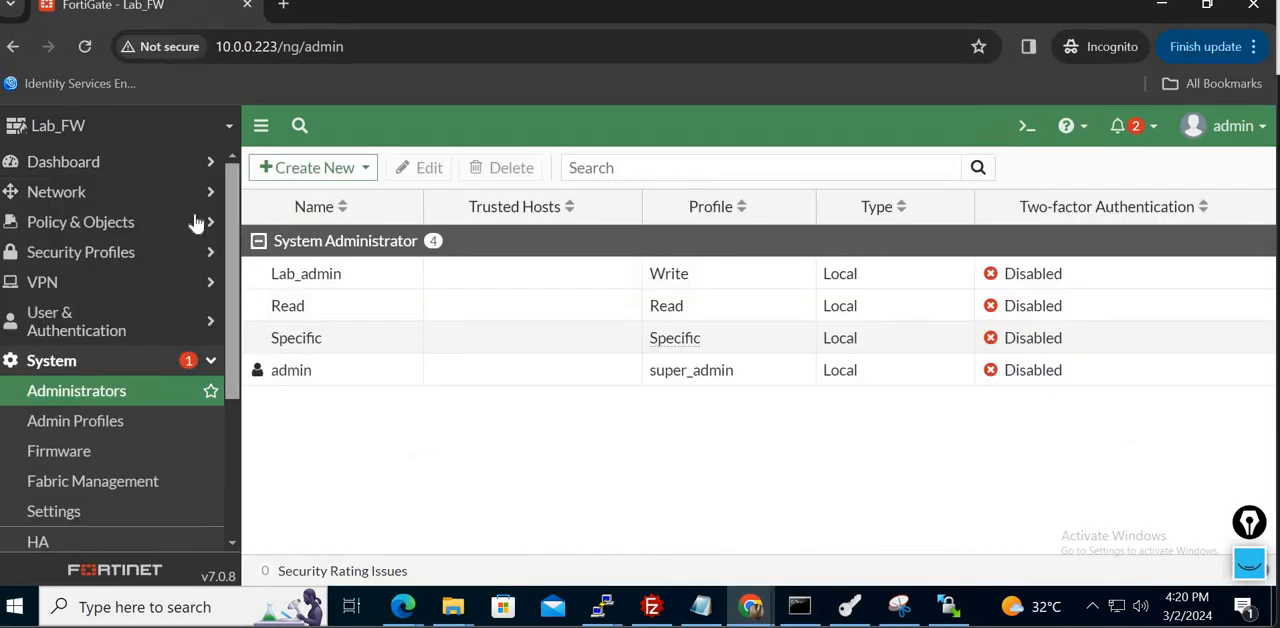
pyautogui.click(30, 193)
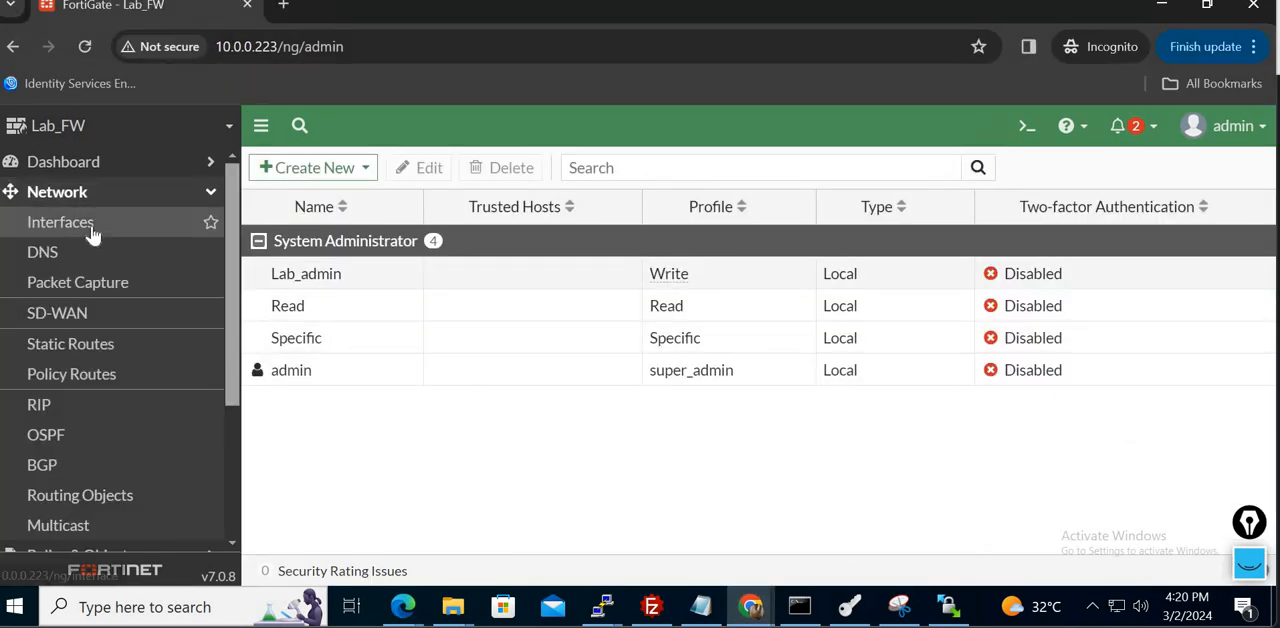
pyautogui.click(60, 222)
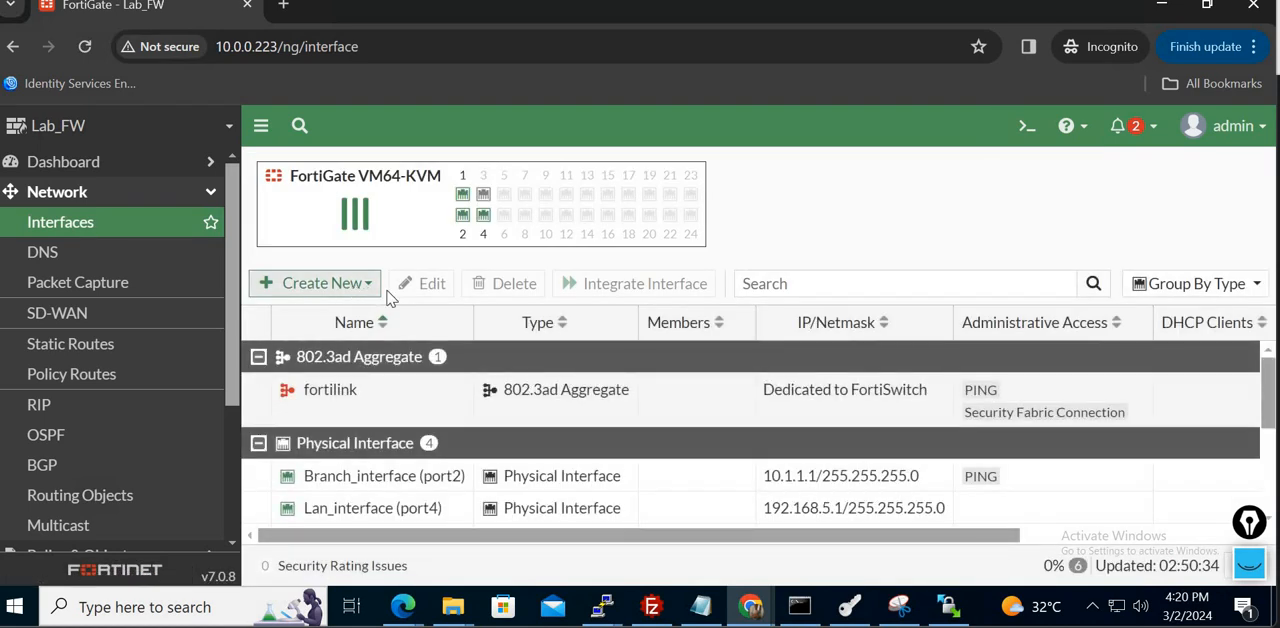
pyautogui.moveTo(752, 607)
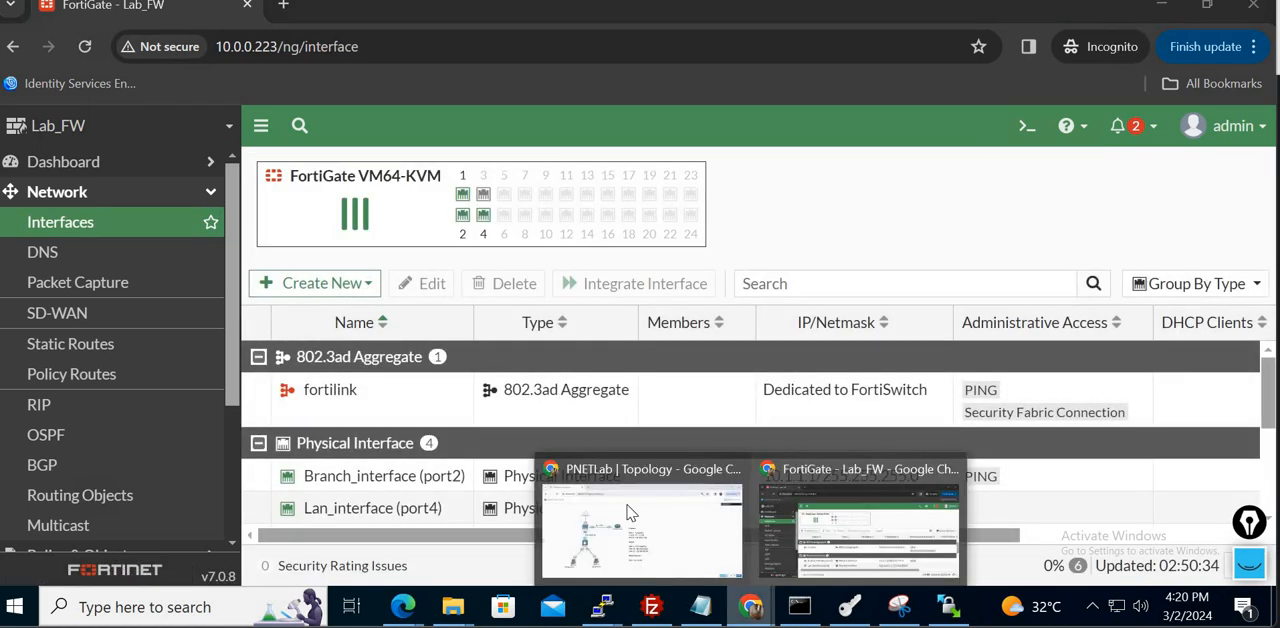
pyautogui.click(632, 510)
pyautogui.click(838, 527)
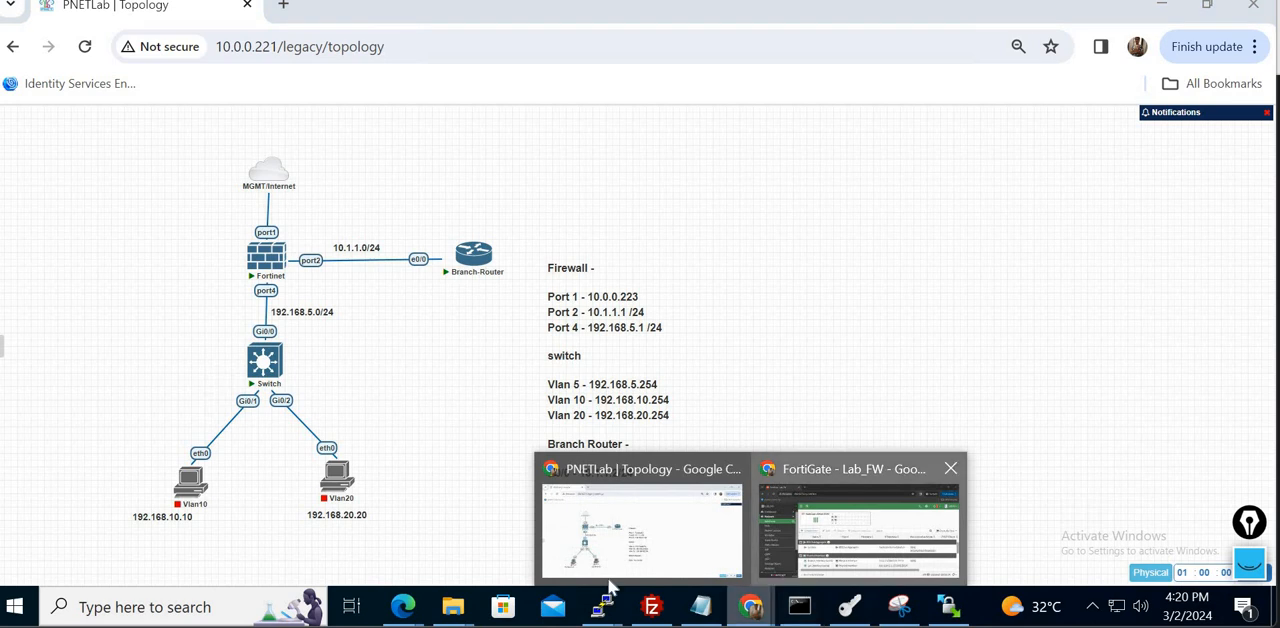
# - Return to Read's session in Edge and check the available actions for Lan_interface (port4) and the static routes
pyautogui.moveTo(407, 613)
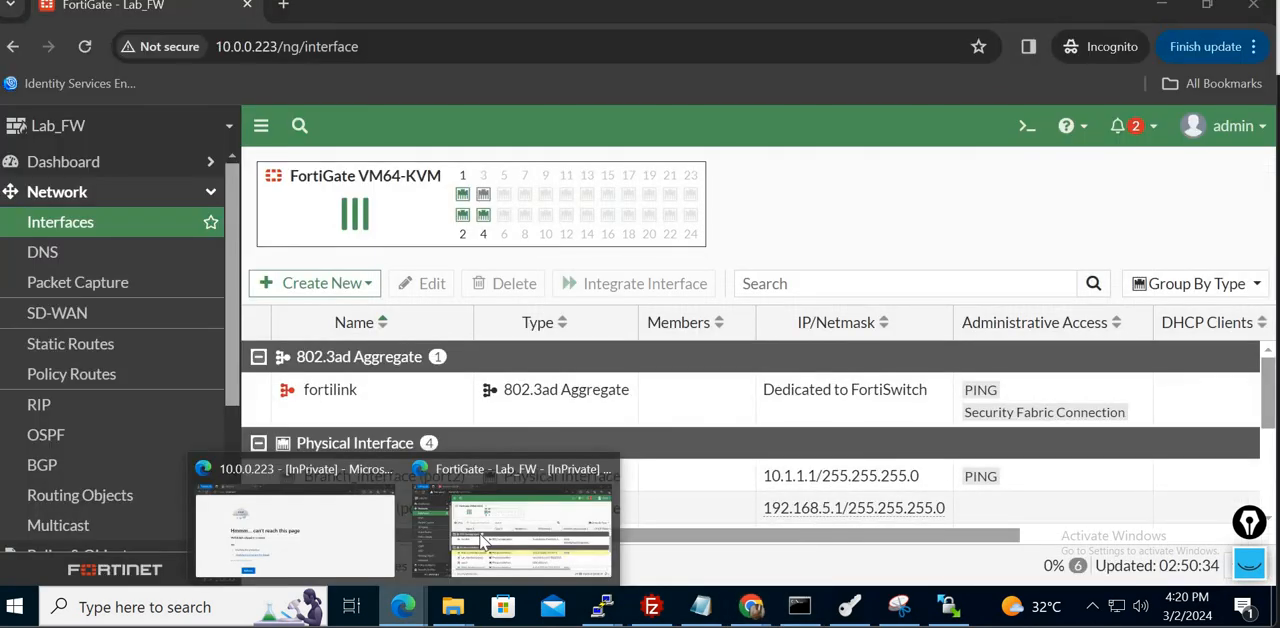
pyautogui.click(512, 525)
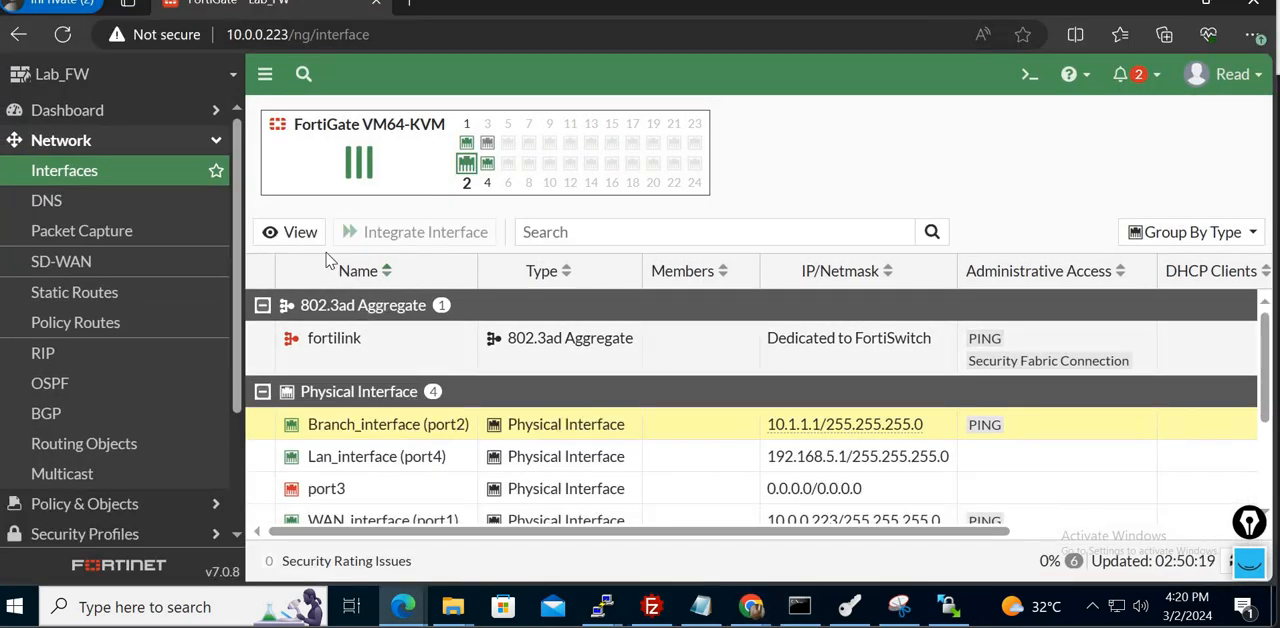
pyautogui.click(397, 458)
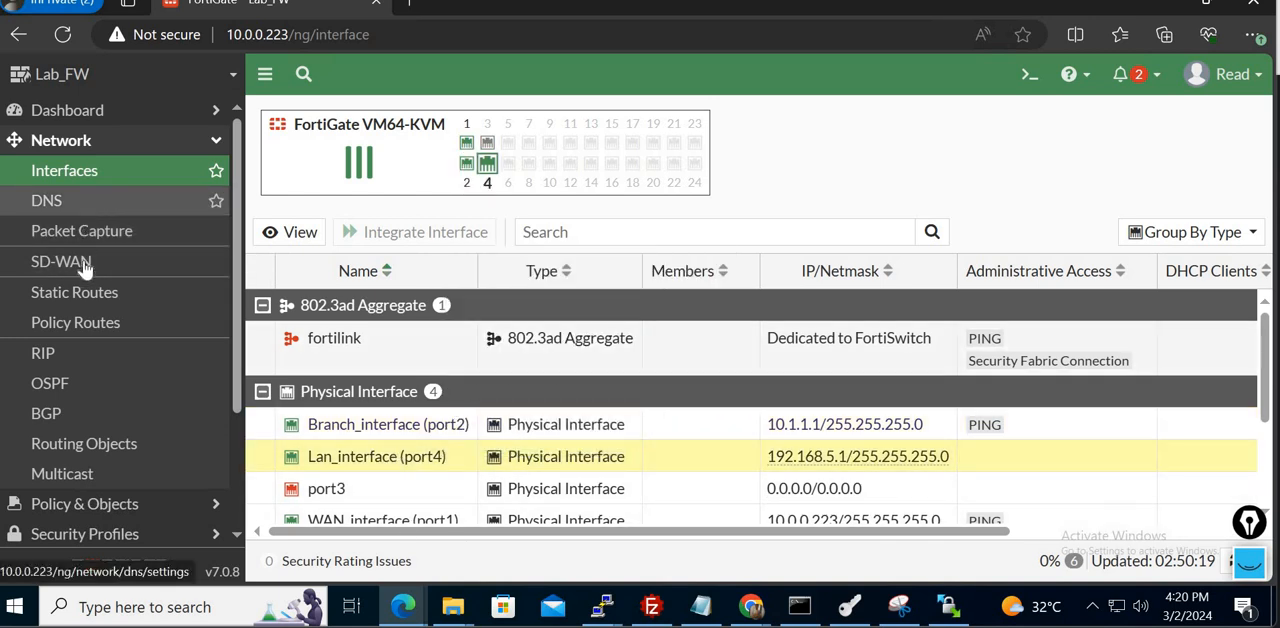
pyautogui.click(90, 302)
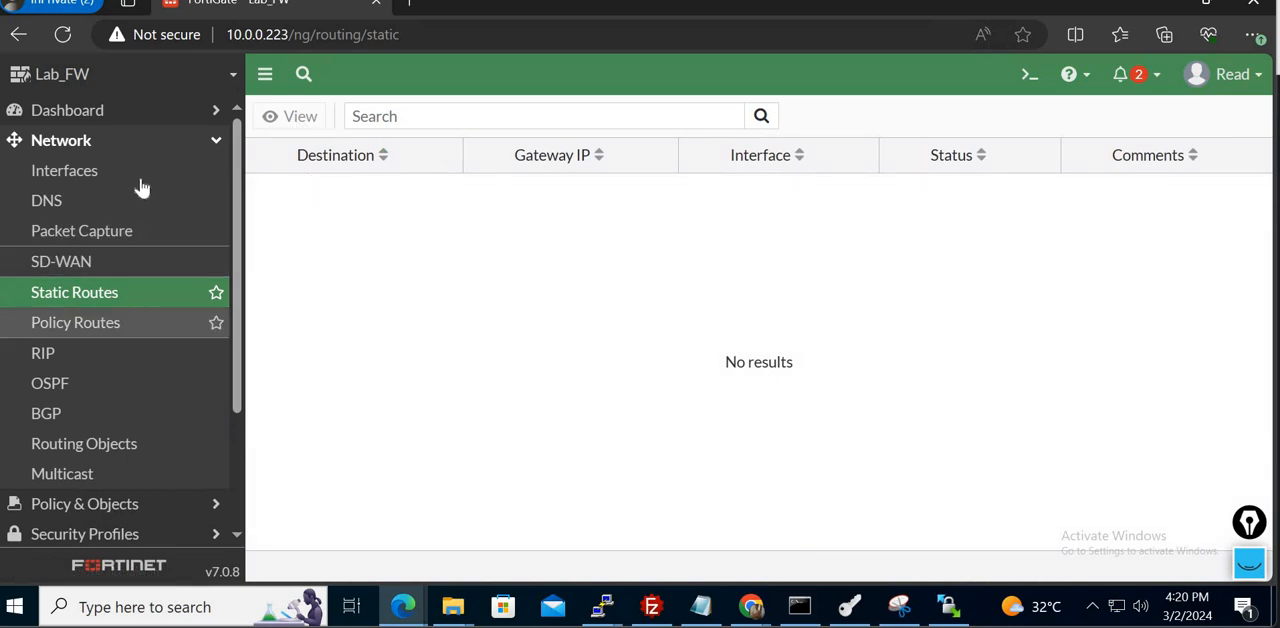
# - Reopen the interfaces list as Read and review the remaining physical and tunnel interfaces
pyautogui.click(114, 148)
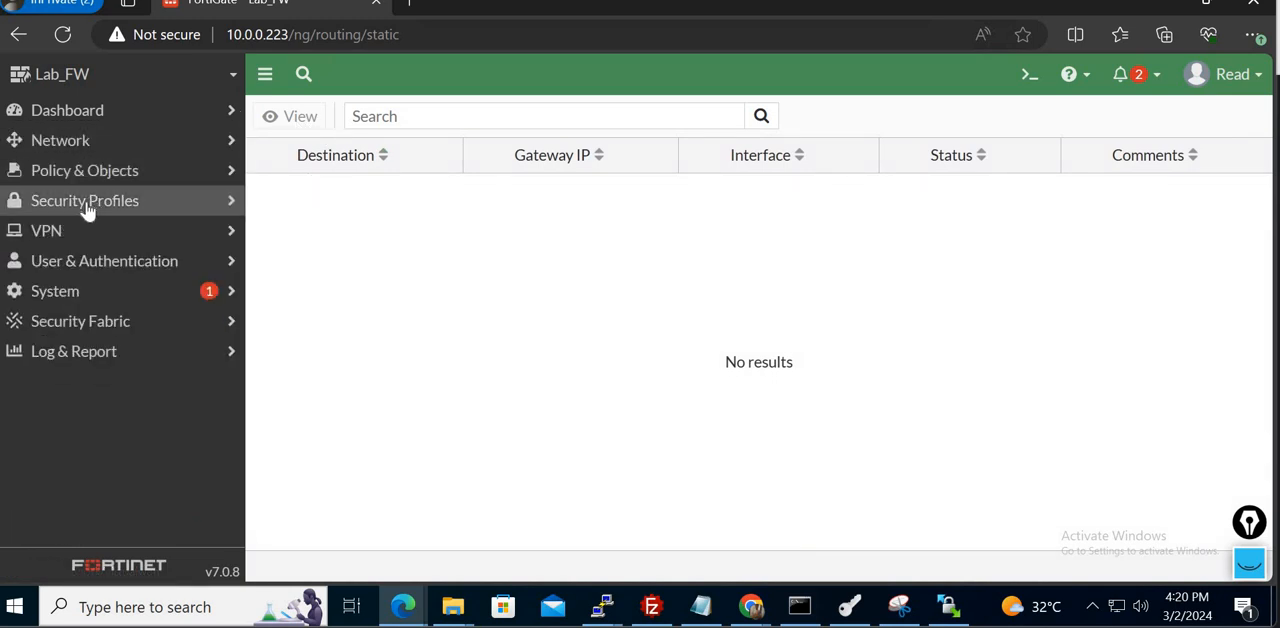
pyautogui.click(77, 143)
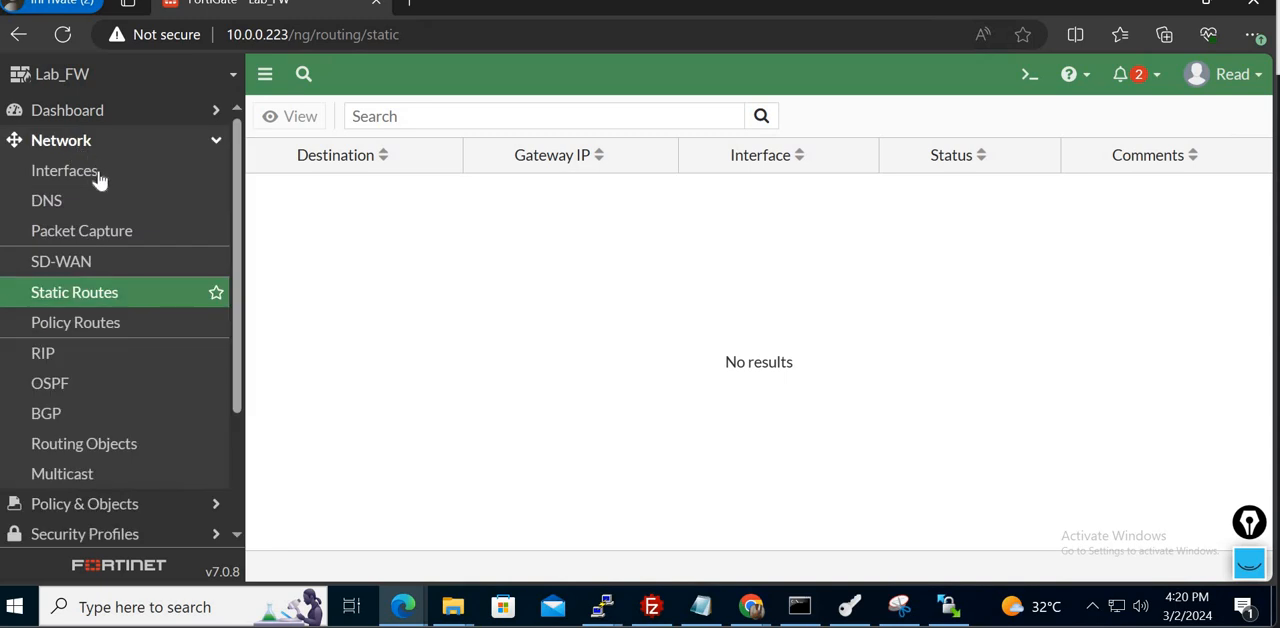
pyautogui.click(98, 177)
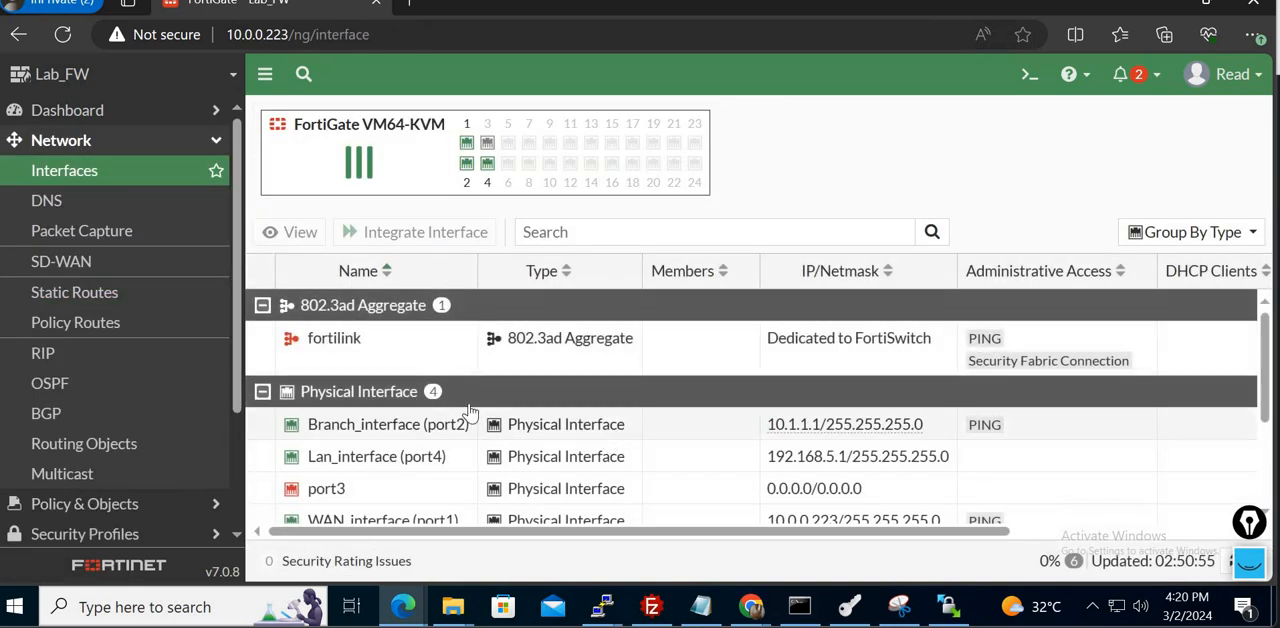
pyautogui.scroll(-3, 1268, 378)
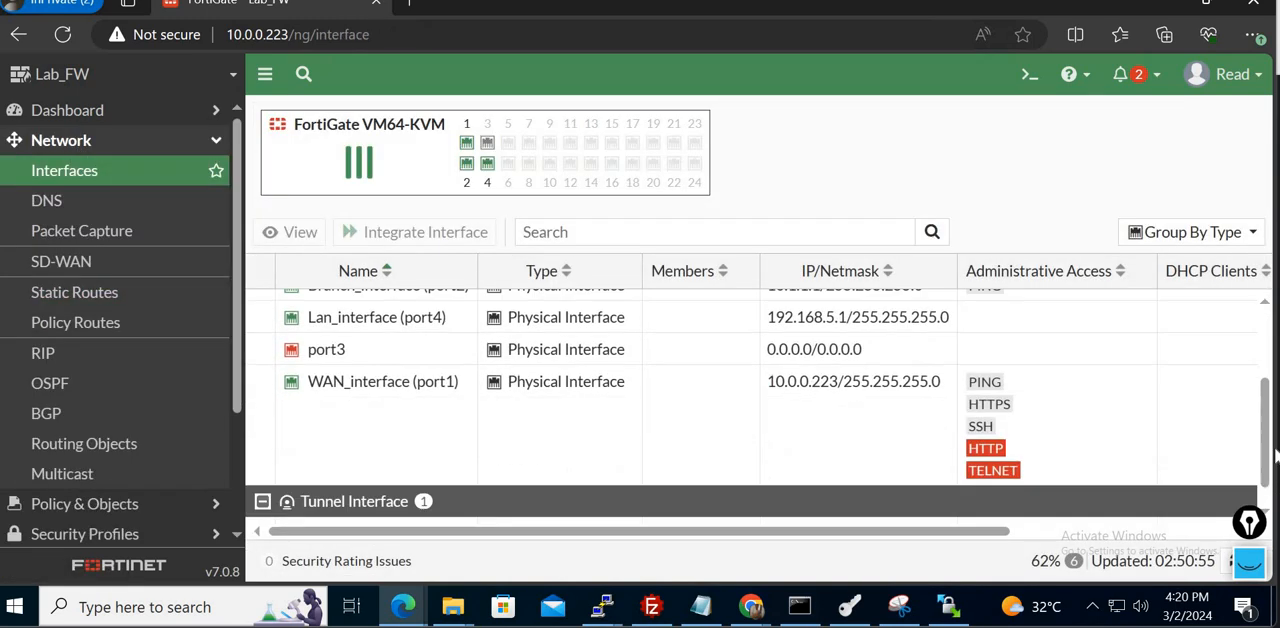
# - Check Read's access to the firewall policy list and the forward traffic log
pyautogui.click(108, 143)
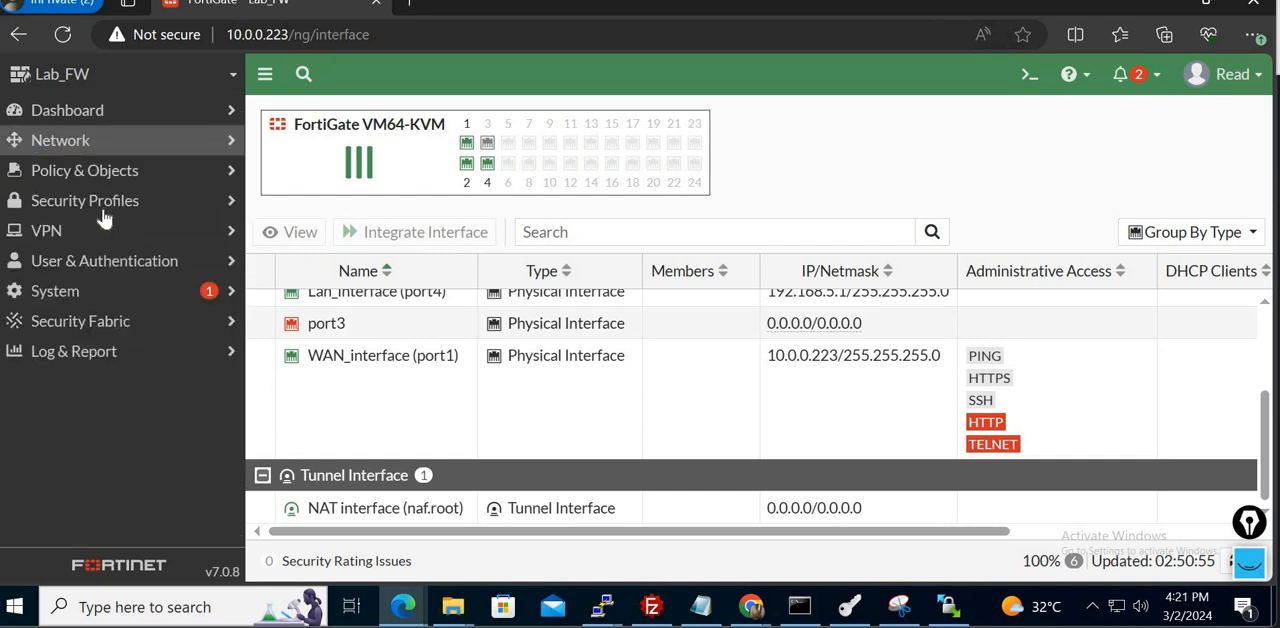
pyautogui.click(136, 182)
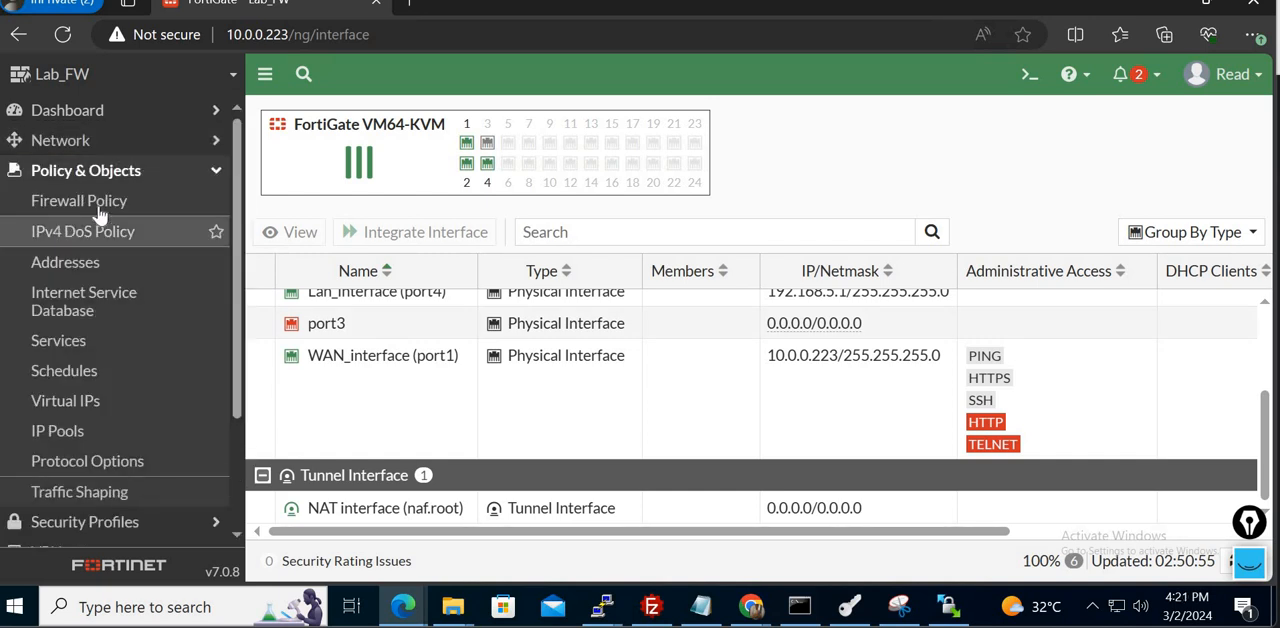
pyautogui.click(94, 204)
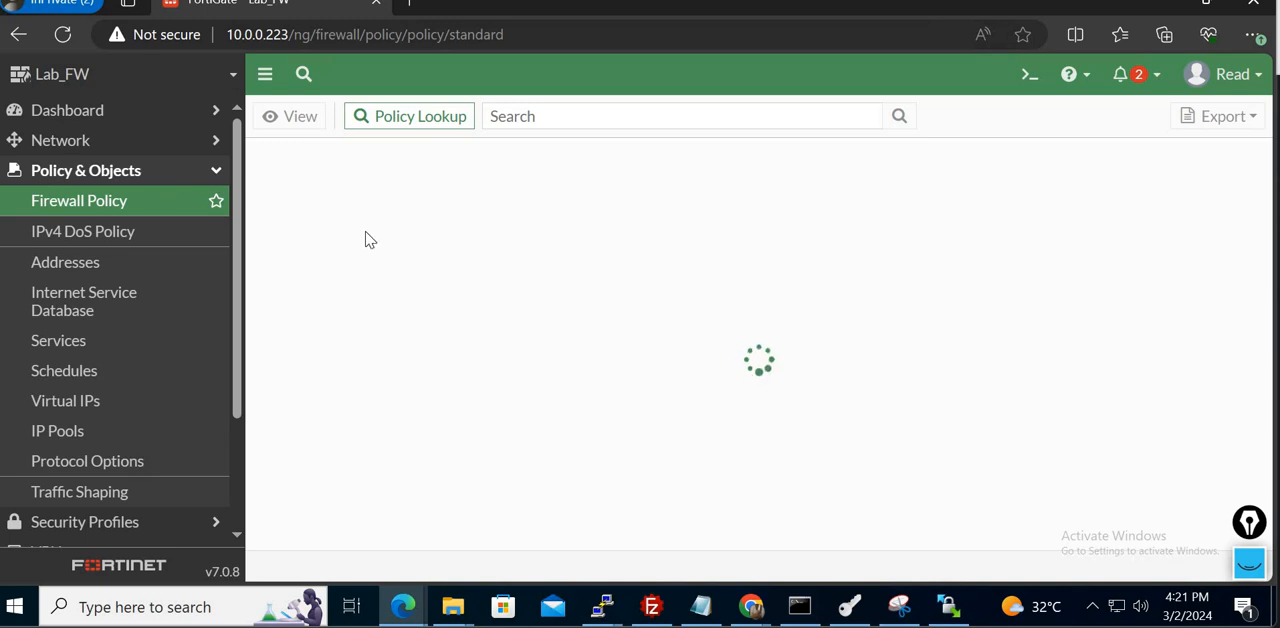
pyautogui.click(193, 182)
pyautogui.click(129, 355)
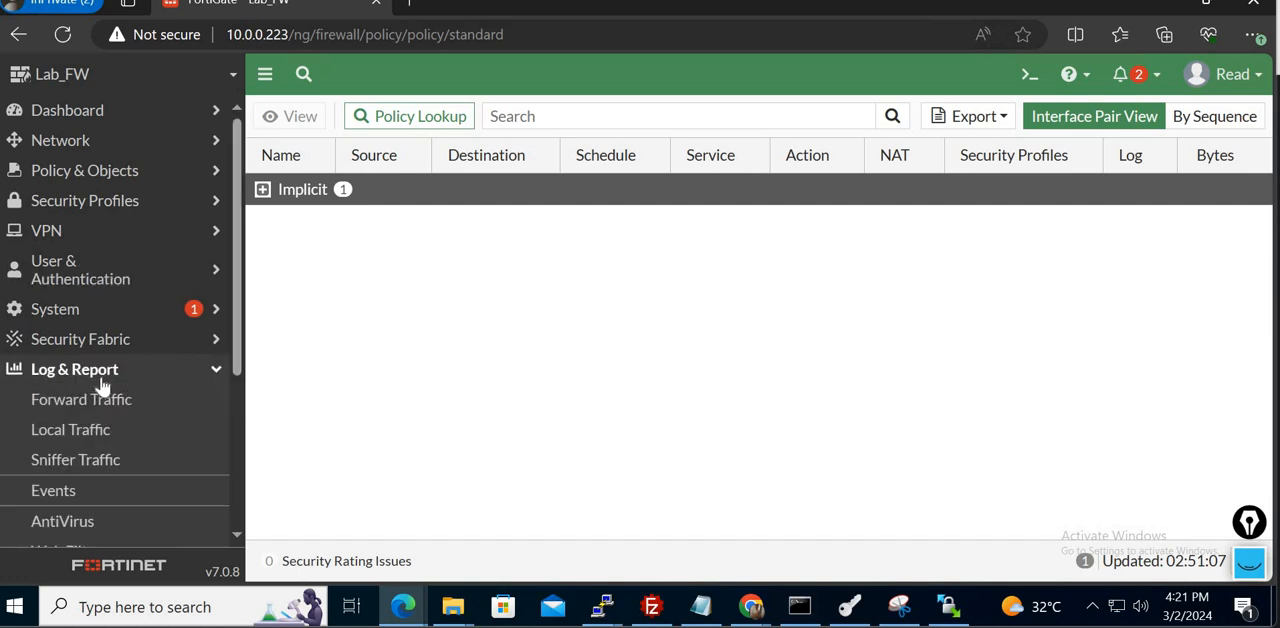
pyautogui.click(98, 405)
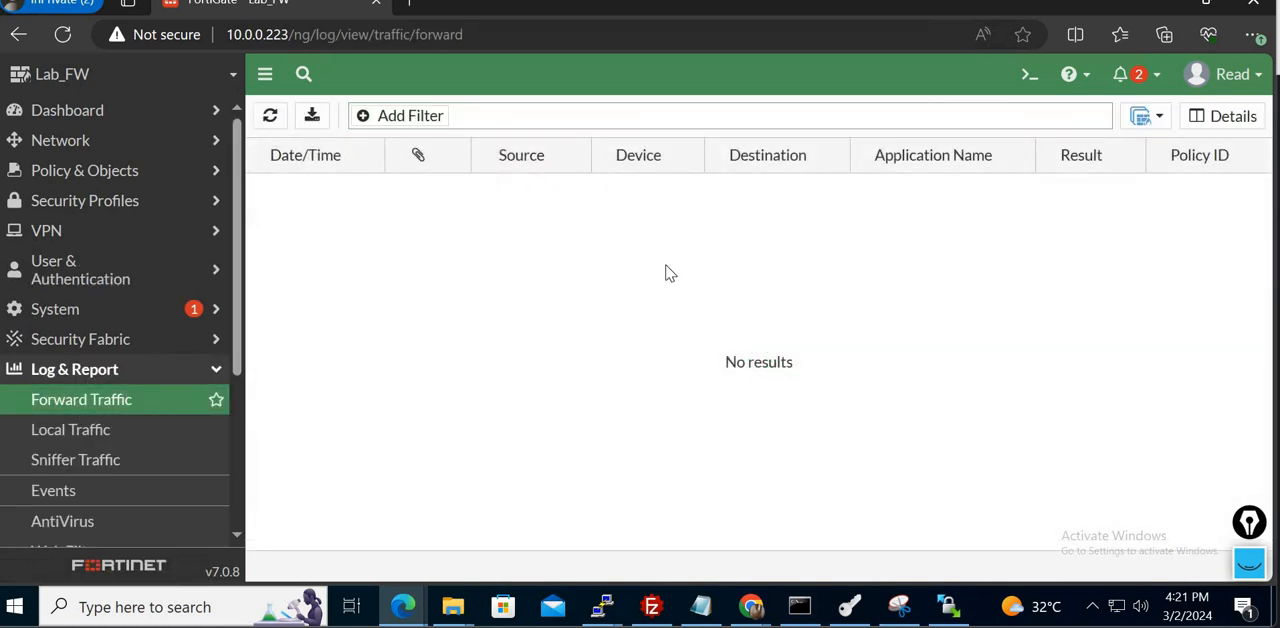
# - Log out of Read and open the administrators list in Chrome's admin session to look up the Specific account
pyautogui.click(1248, 85)
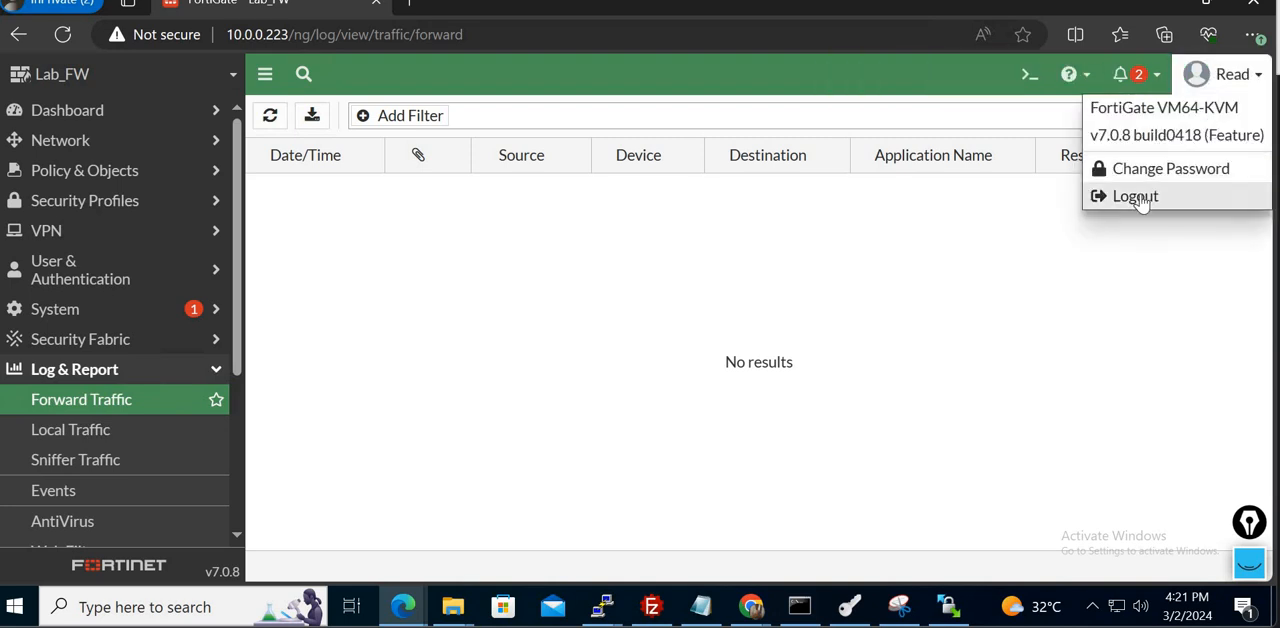
pyautogui.click(1140, 195)
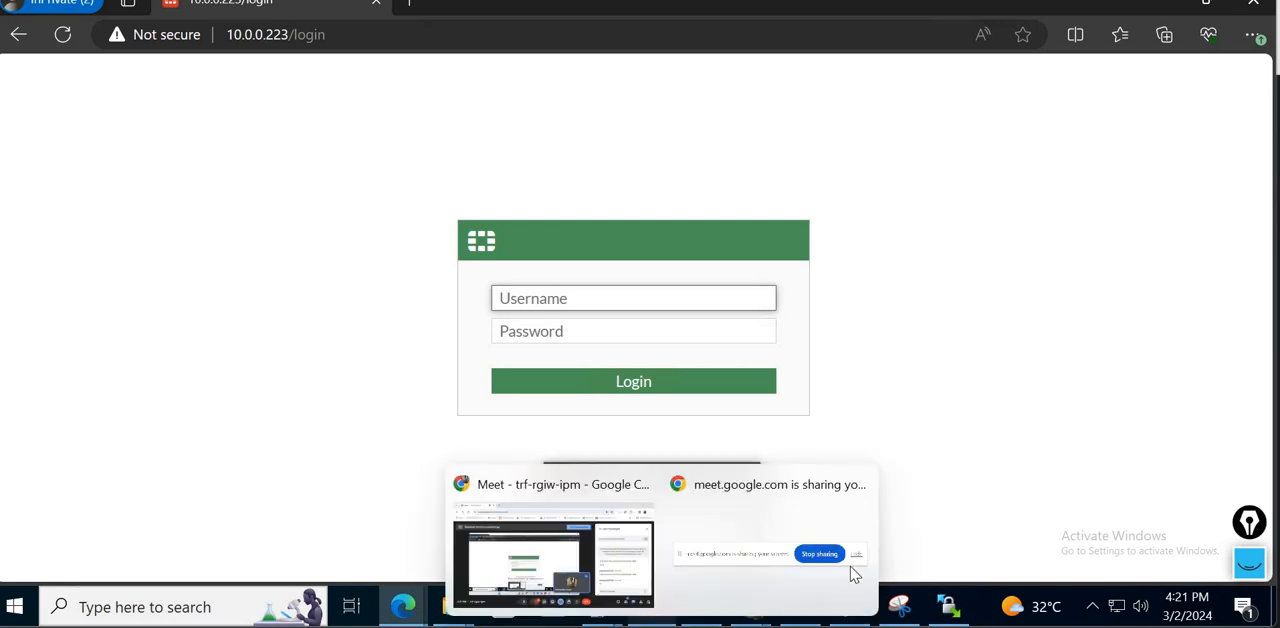
pyautogui.moveTo(800, 590)
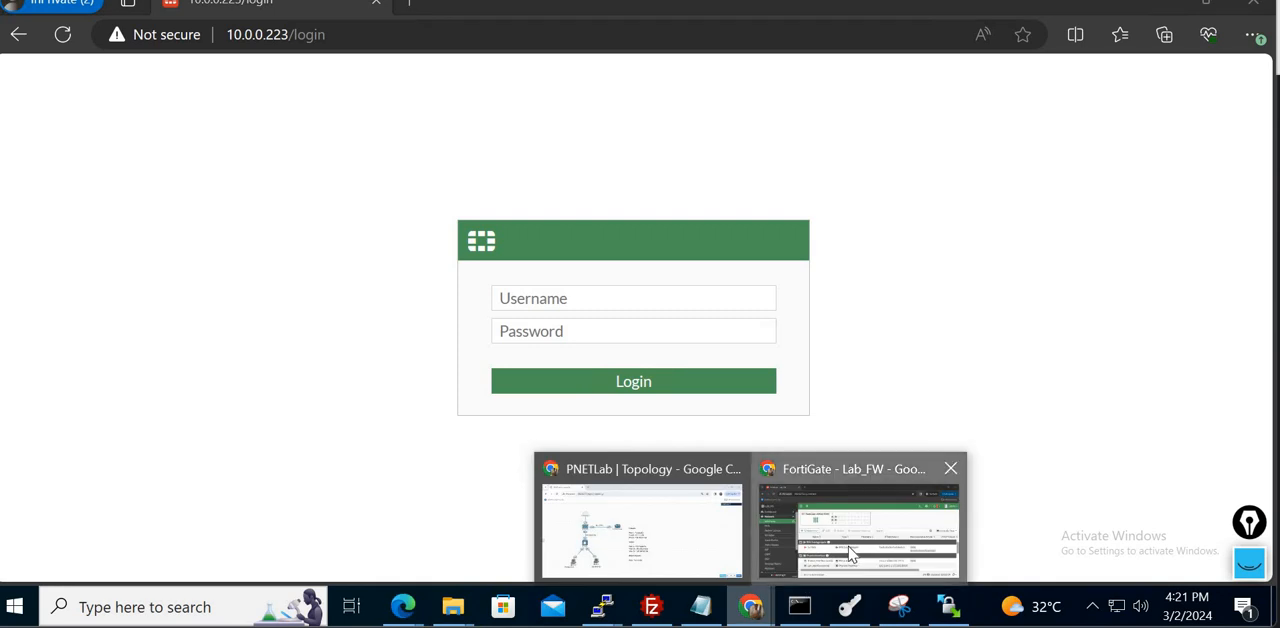
pyautogui.click(857, 515)
pyautogui.click(84, 194)
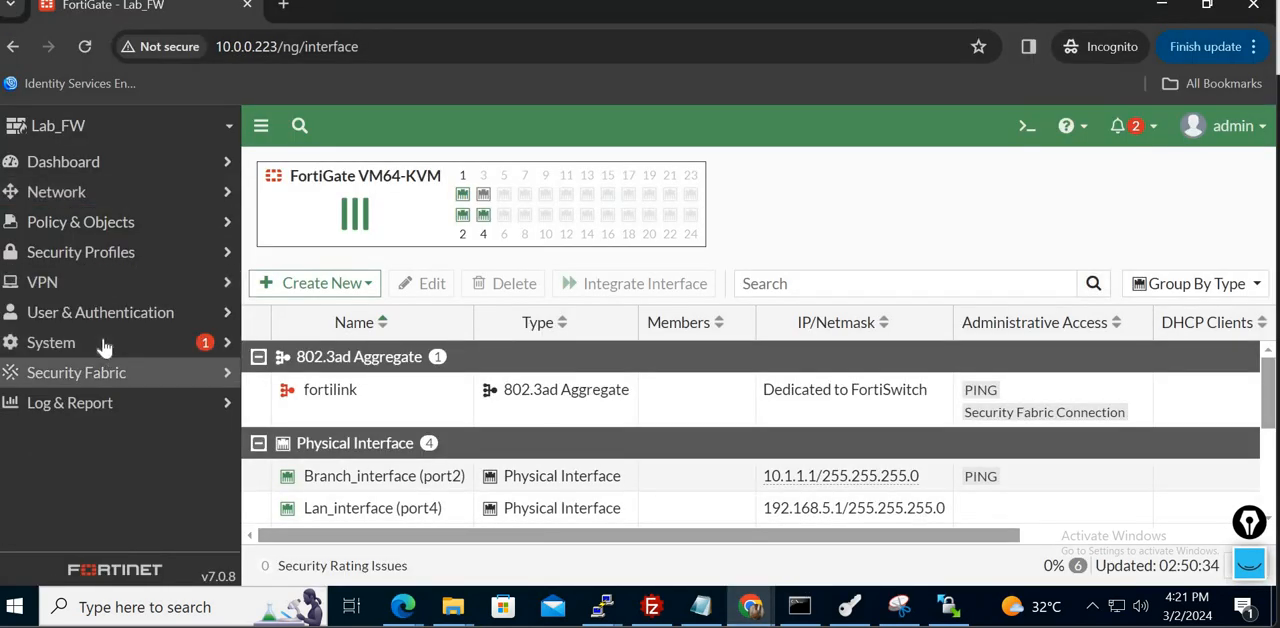
pyautogui.click(104, 342)
pyautogui.click(128, 387)
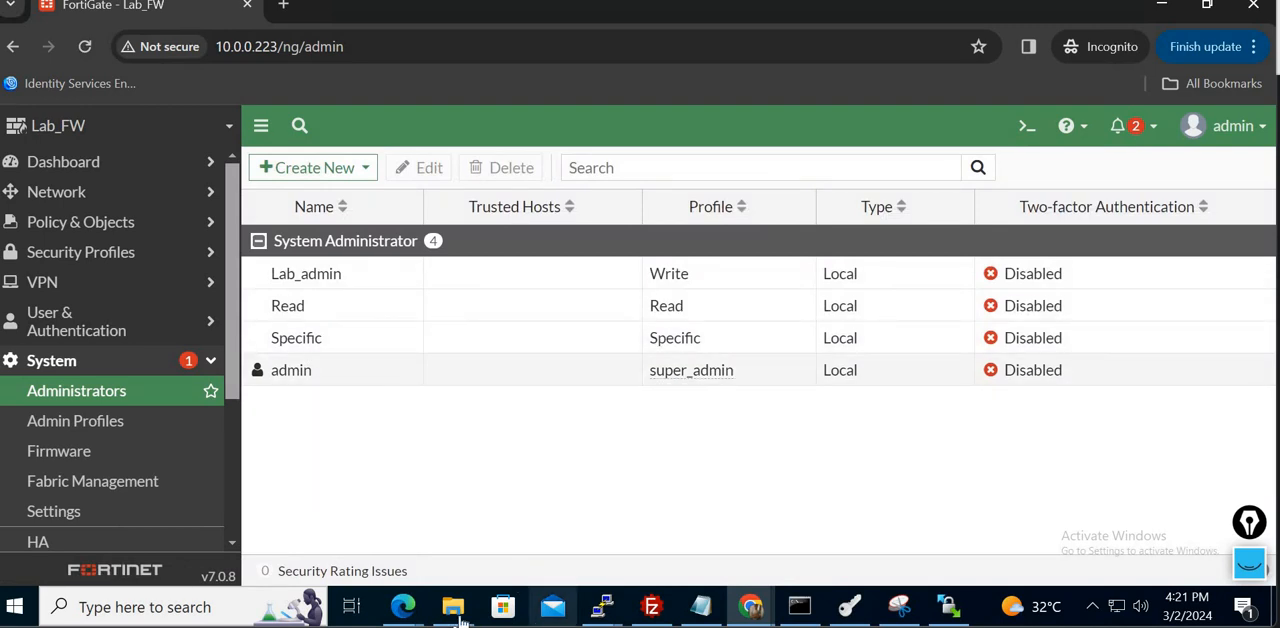
# - Switch to the Edge session and log in to the firewall as Specific, entering the account password
pyautogui.moveTo(403, 605)
pyautogui.click(517, 535)
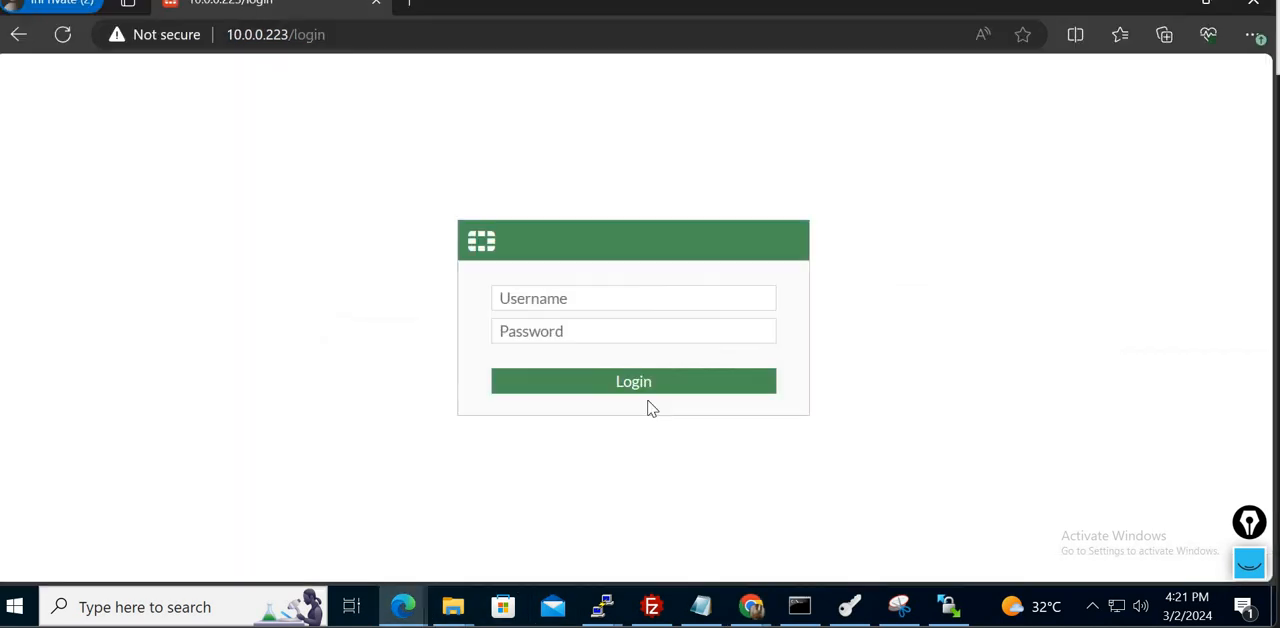
pyautogui.click(629, 302)
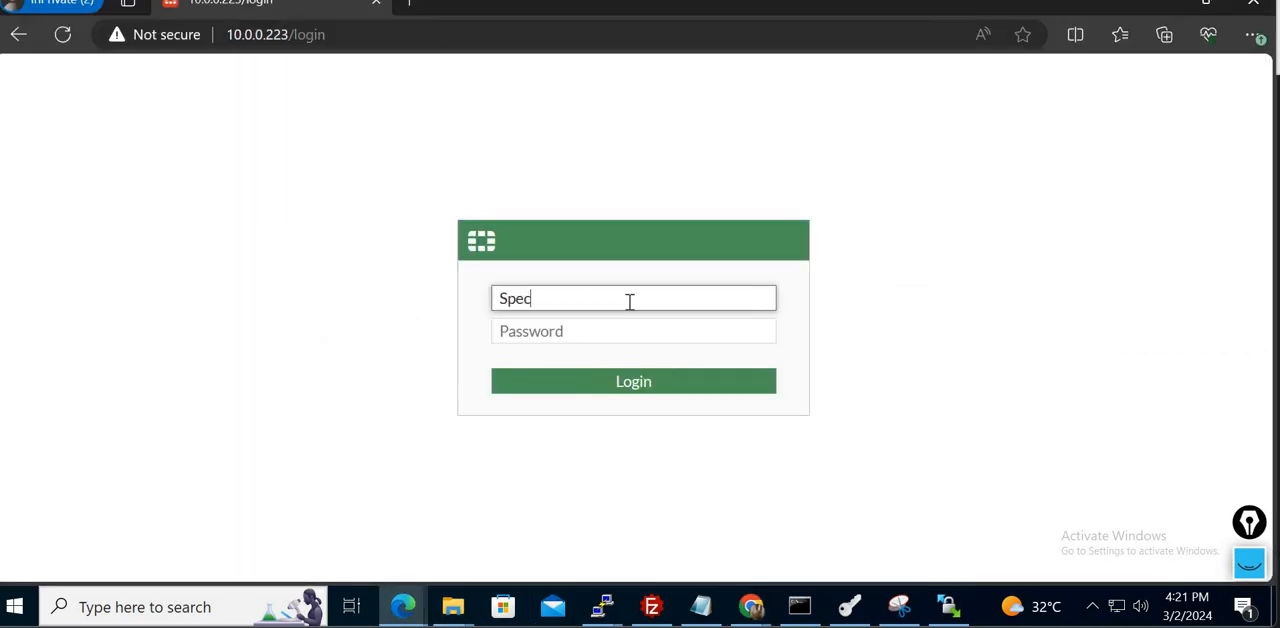
pyautogui.write('Specific')
pyautogui.press('Tab')
pyautogui.write('•')
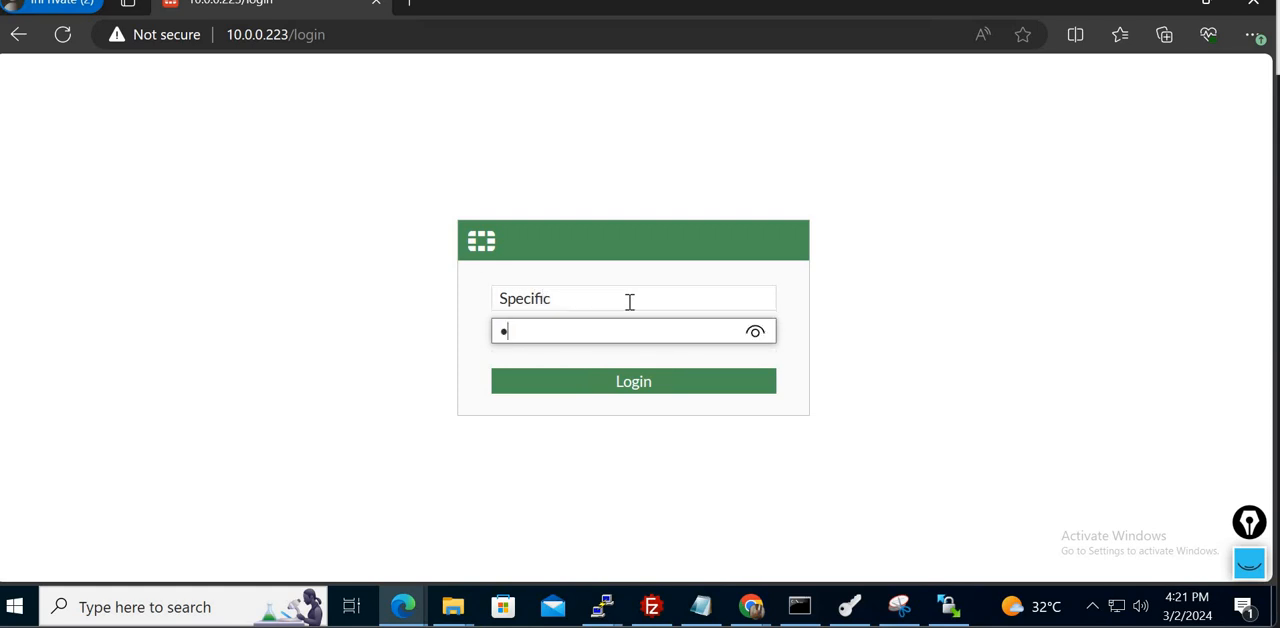
pyautogui.press('Return')
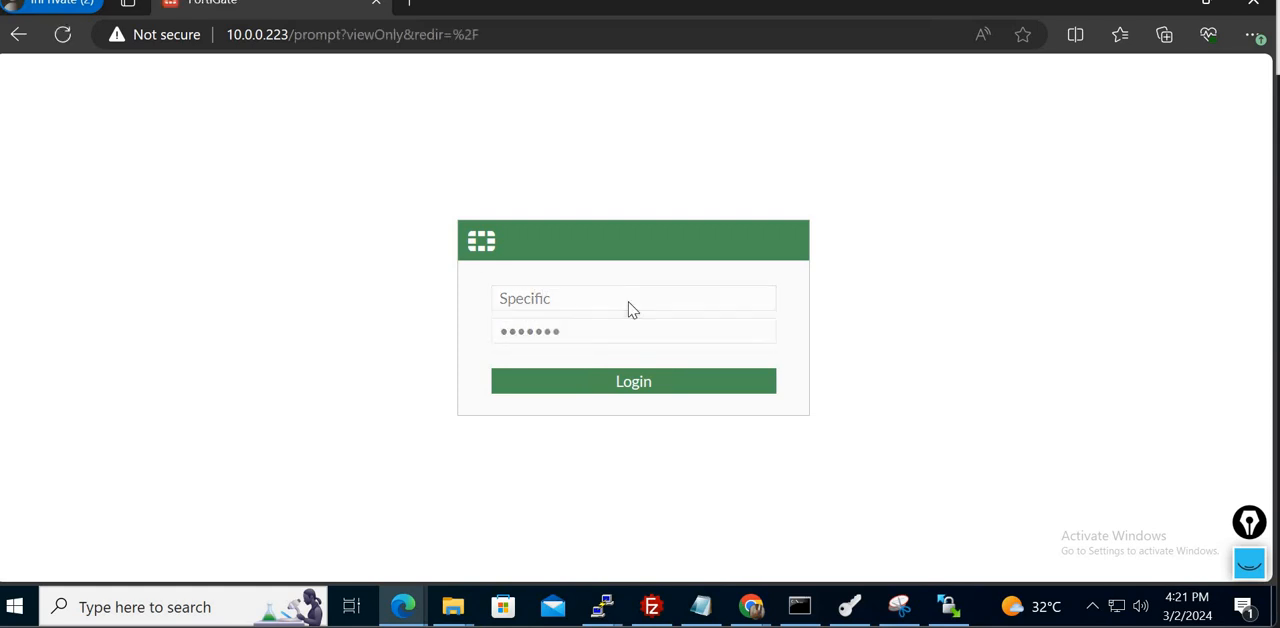
# - Complete the initial dashboard setup prompts for Specific and dismiss the What's New in FortiOS 7.0 introduction
pyautogui.click(583, 408)
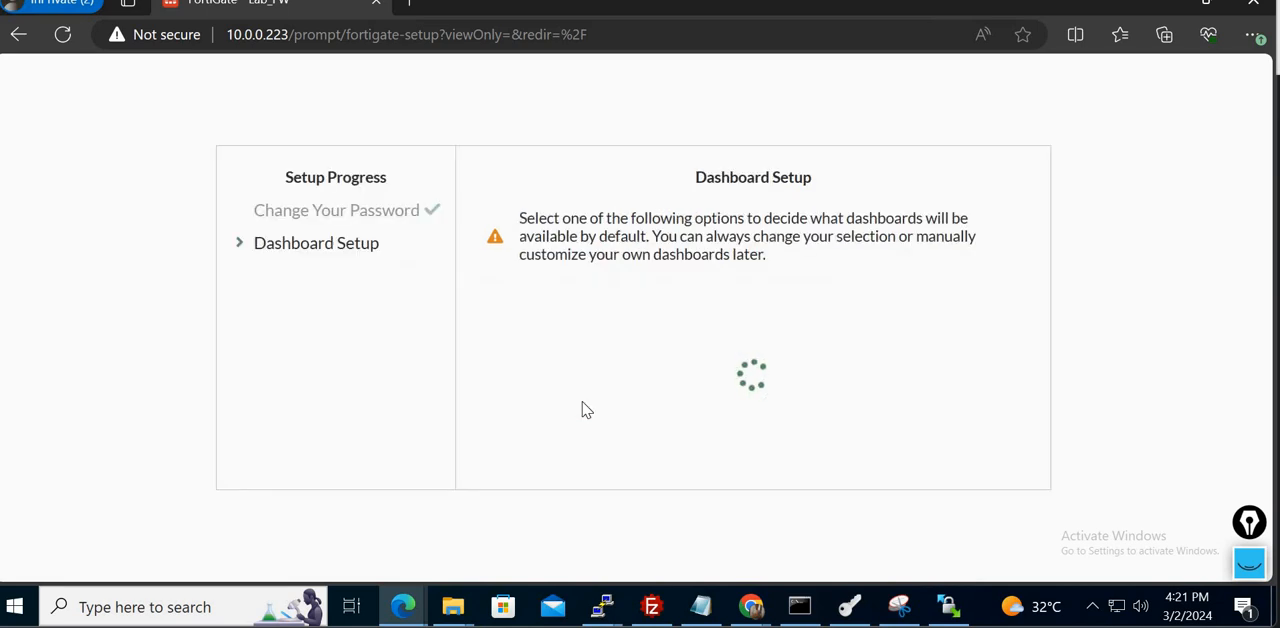
pyautogui.click(712, 455)
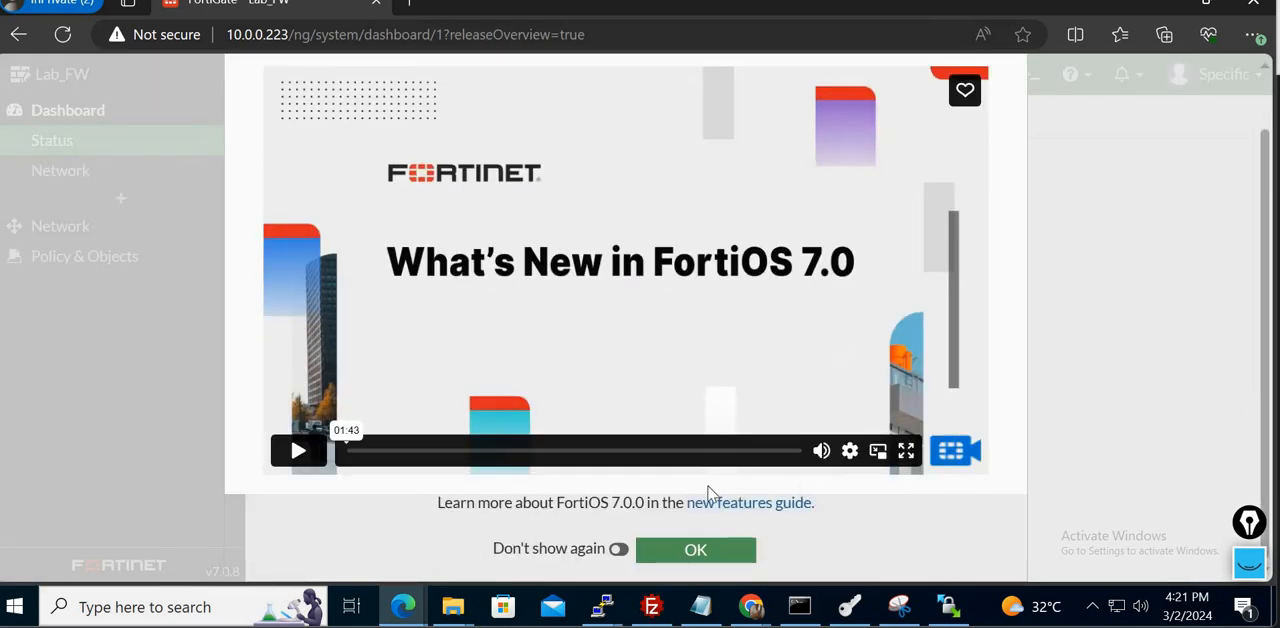
pyautogui.click(705, 554)
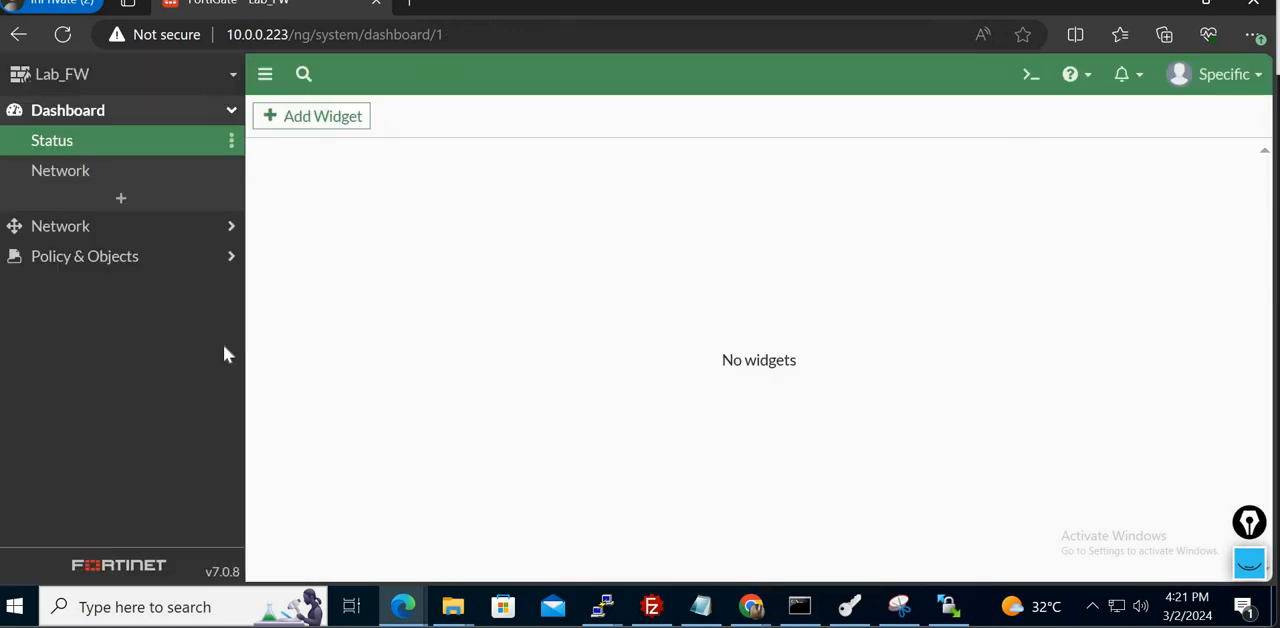
# - Check Specific's access to the interfaces list and the firewall policy, addresses, services and schedules pages
pyautogui.click(171, 236)
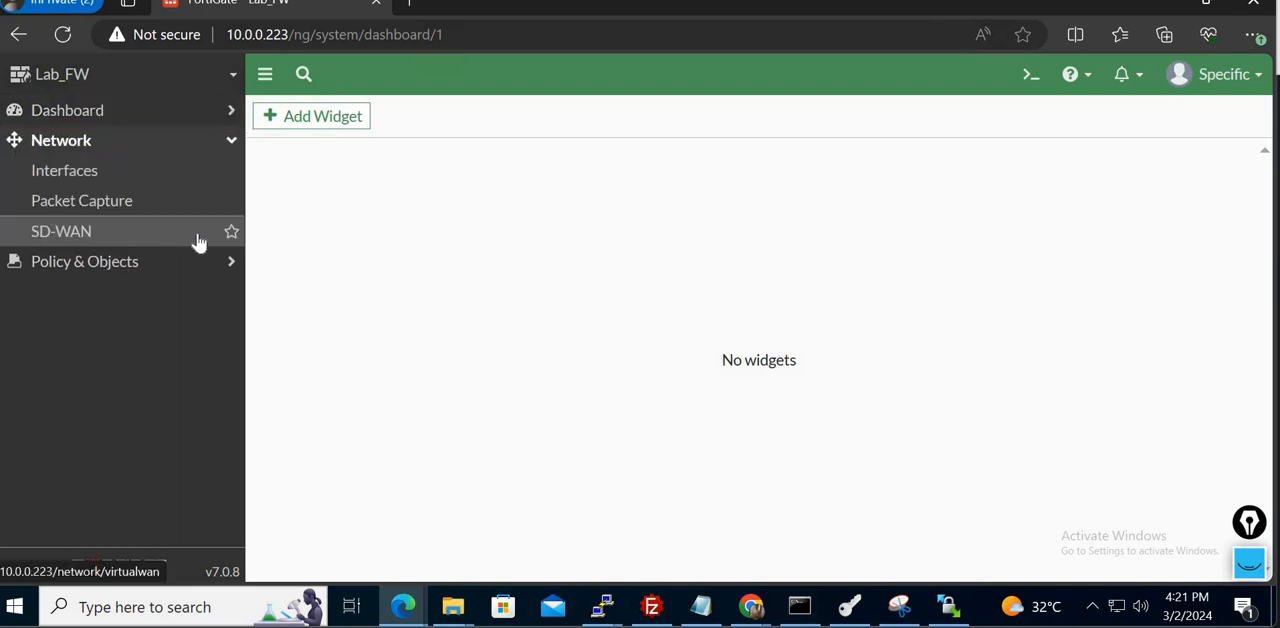
pyautogui.click(116, 176)
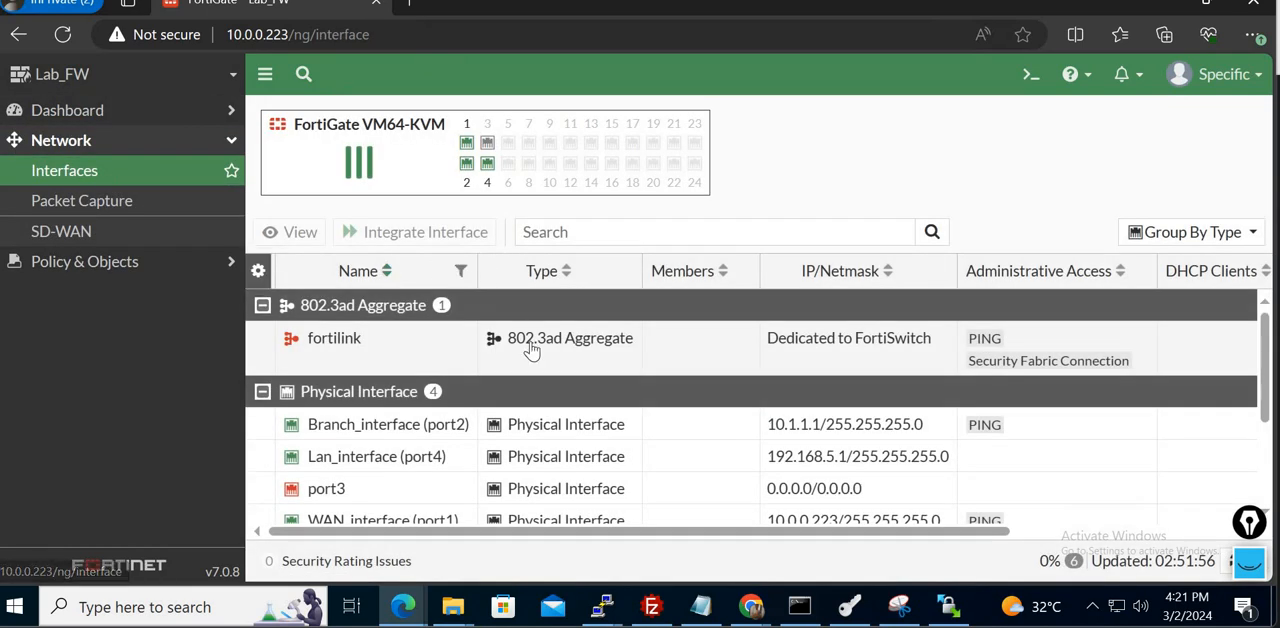
pyautogui.click(152, 266)
pyautogui.click(80, 203)
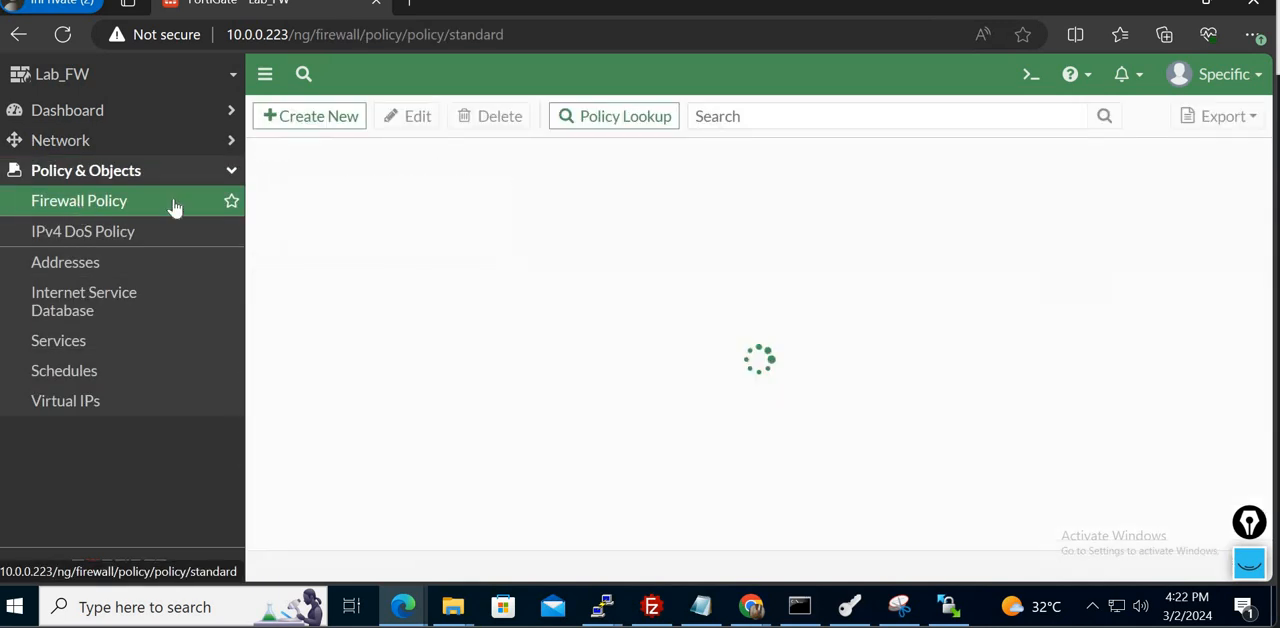
pyautogui.click(104, 272)
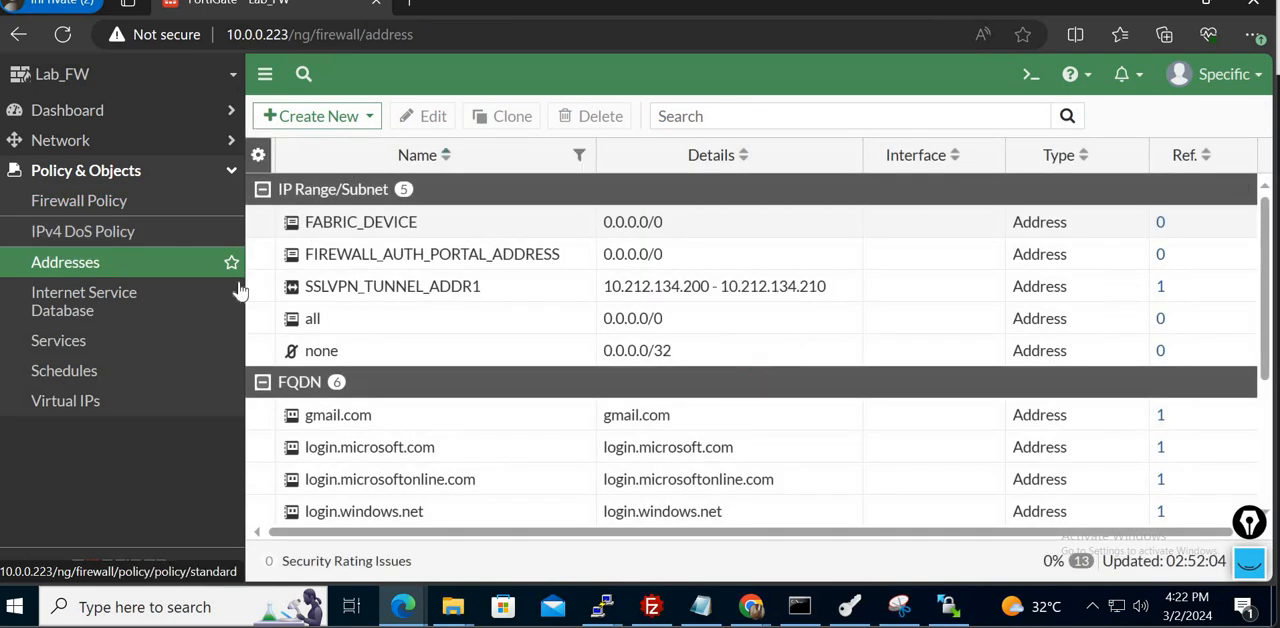
pyautogui.click(113, 380)
pyautogui.click(87, 347)
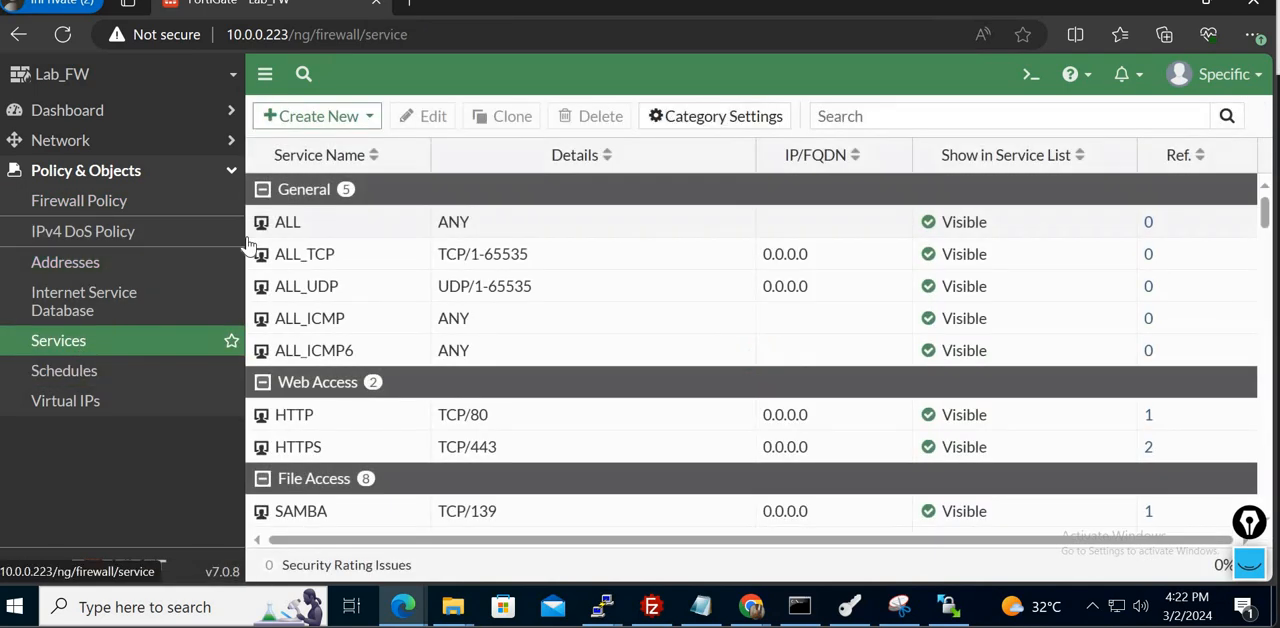
pyautogui.click(90, 372)
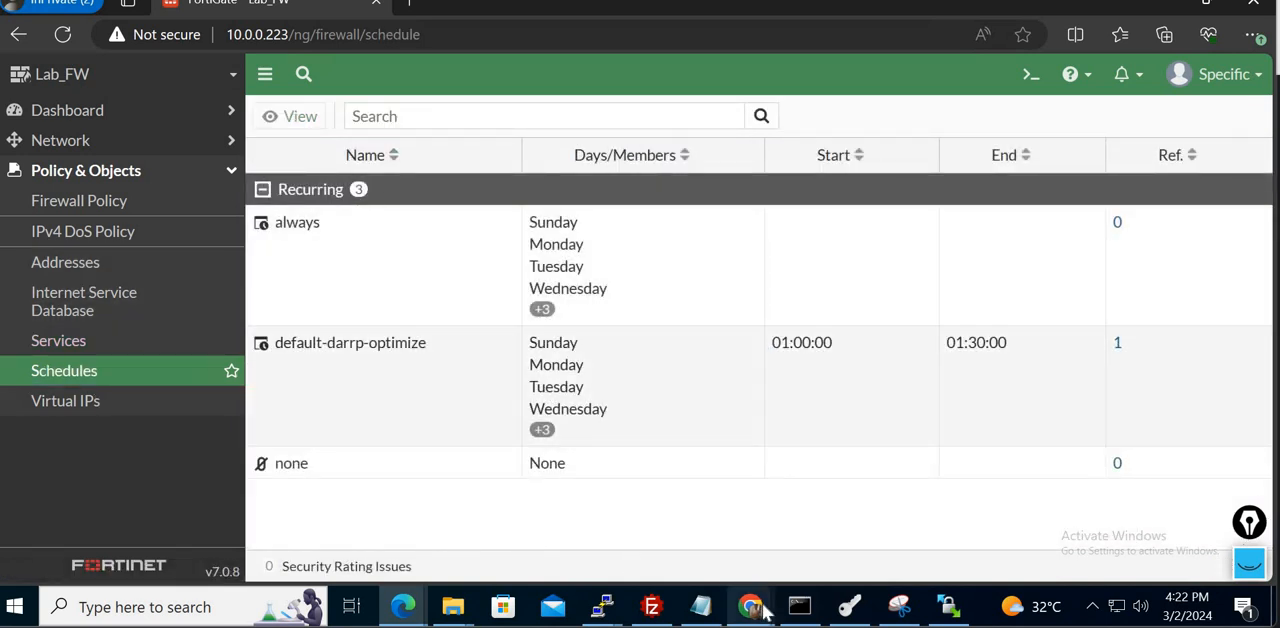
# - Open the Specific admin profile for editing in Chrome's admin session and review its custom Firewall permissions
pyautogui.moveTo(762, 612)
pyautogui.click(860, 530)
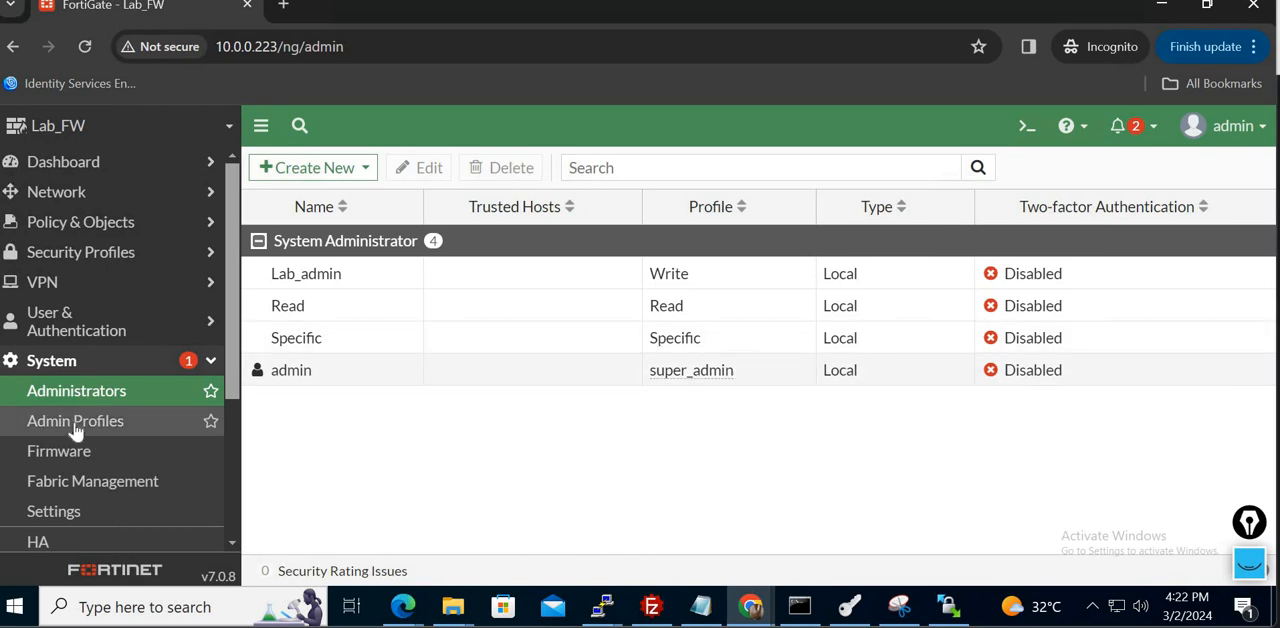
pyautogui.click(40, 426)
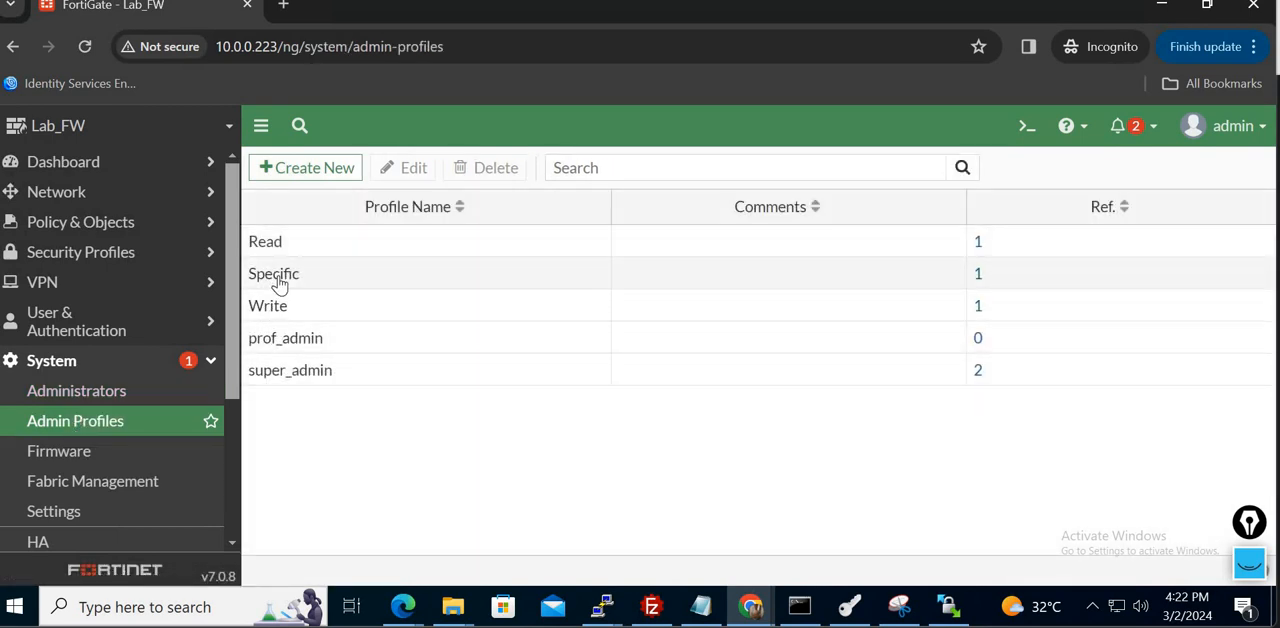
pyautogui.click(276, 282)
pyautogui.click(402, 169)
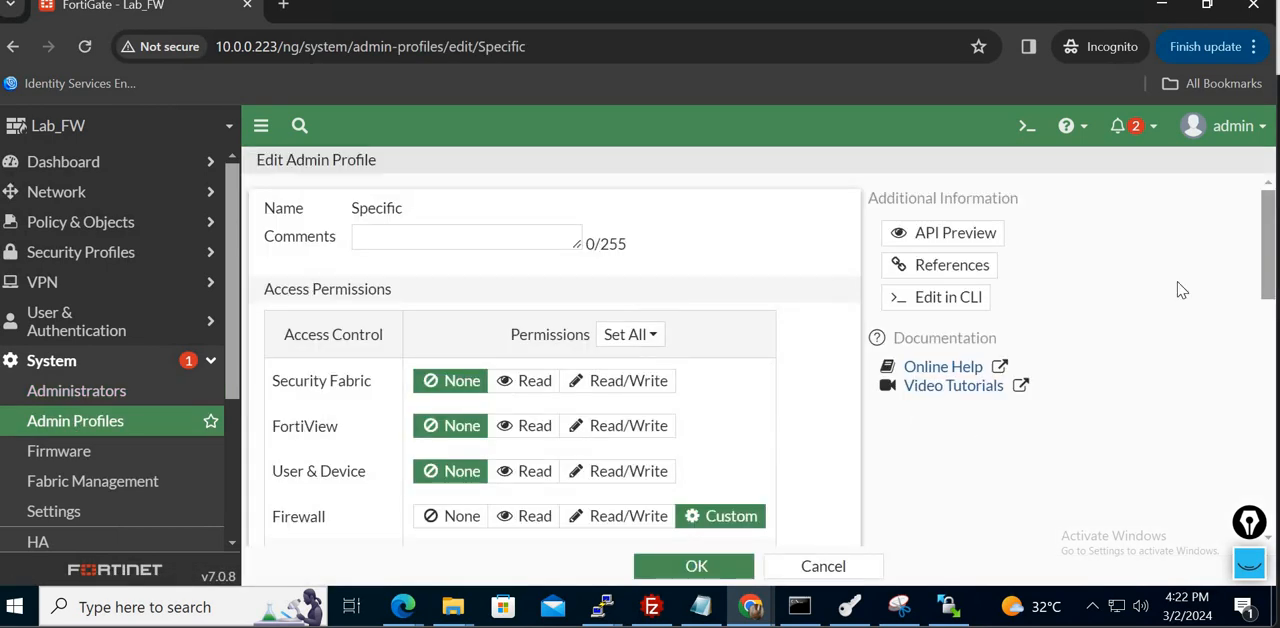
pyautogui.moveTo(1270, 248); pyautogui.dragTo(1274, 340)
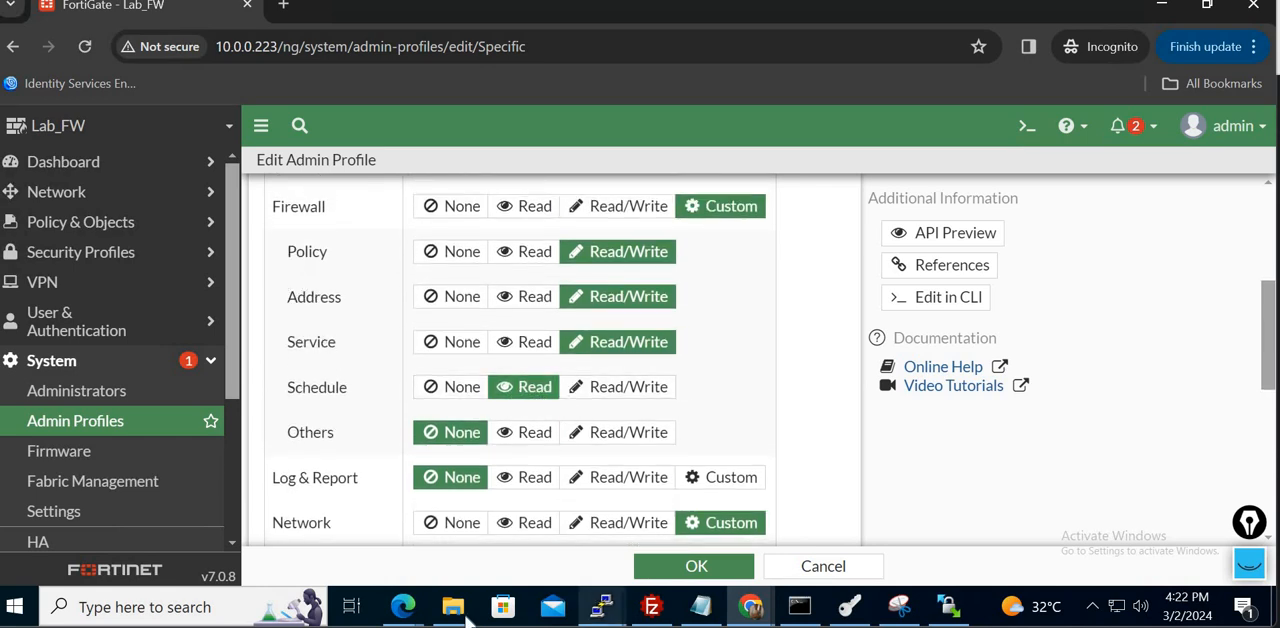
# - Return to Specific's session in Edge and check which Network pages the account can access
pyautogui.moveTo(403, 607)
pyautogui.click(505, 533)
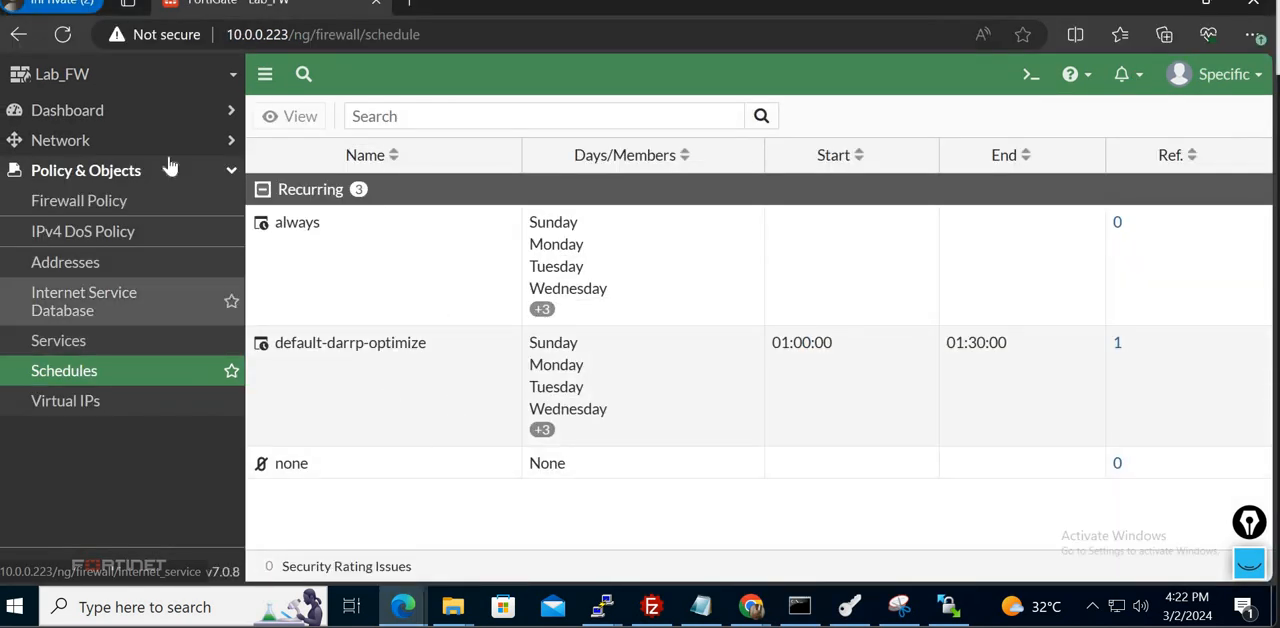
pyautogui.click(120, 141)
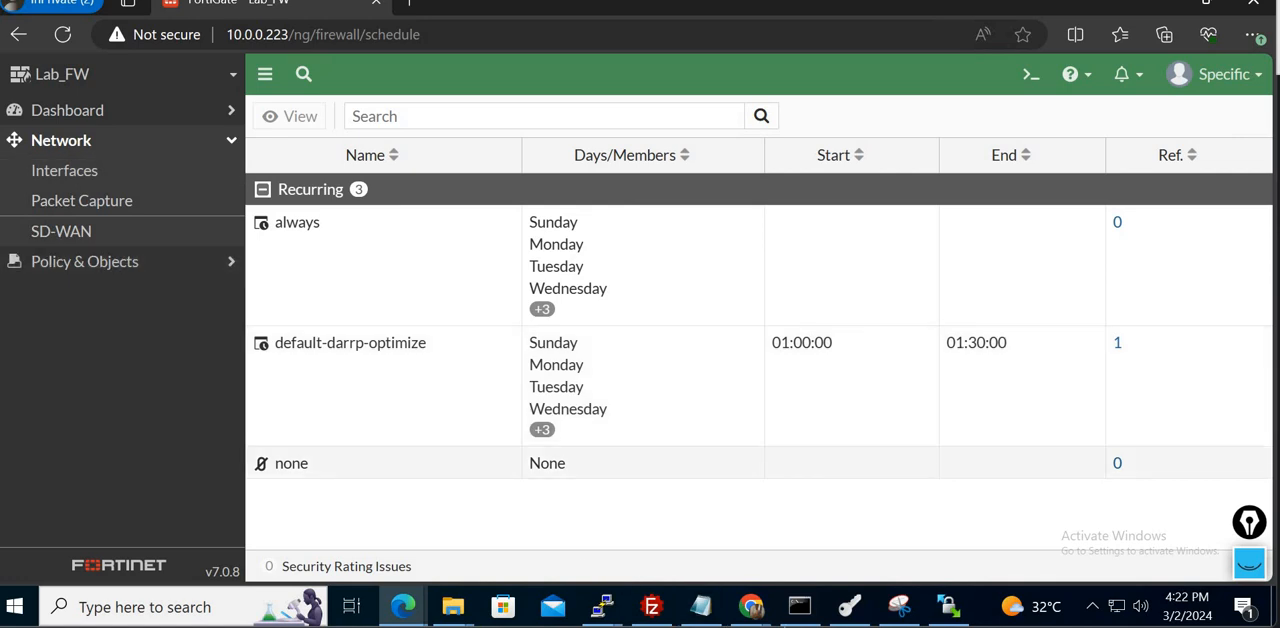
# - Set the Network permission of the Specific admin profile to None in Chrome's admin session and save the profile
pyautogui.moveTo(772, 620)
pyautogui.click(843, 540)
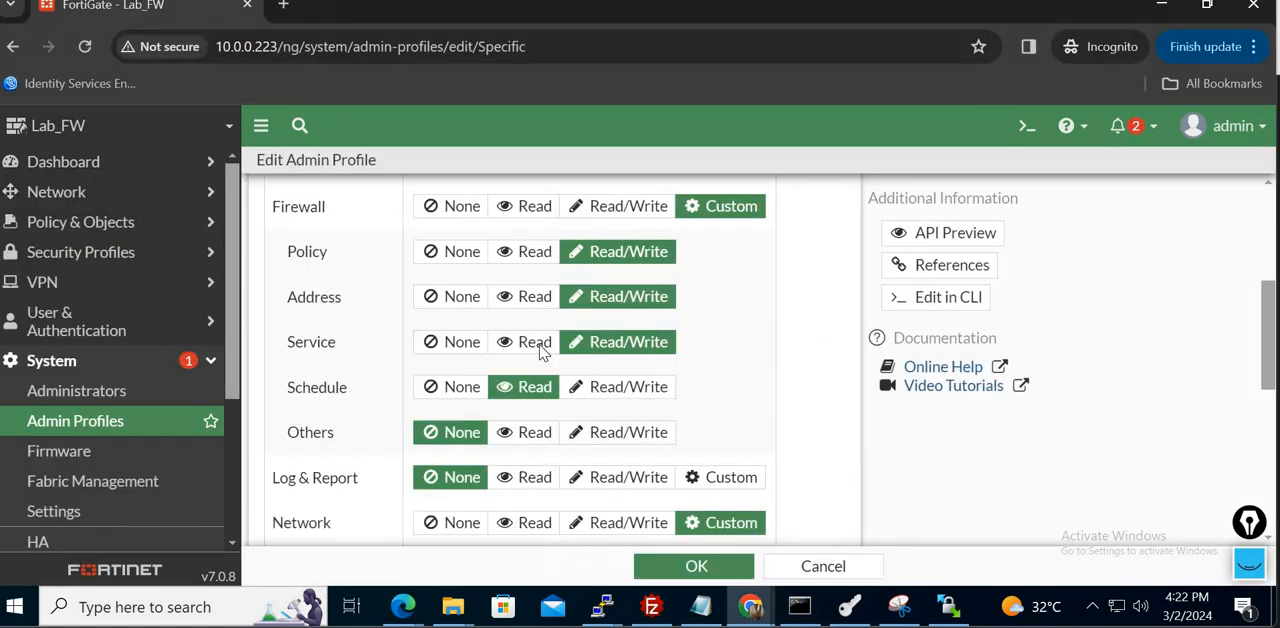
pyautogui.click(458, 523)
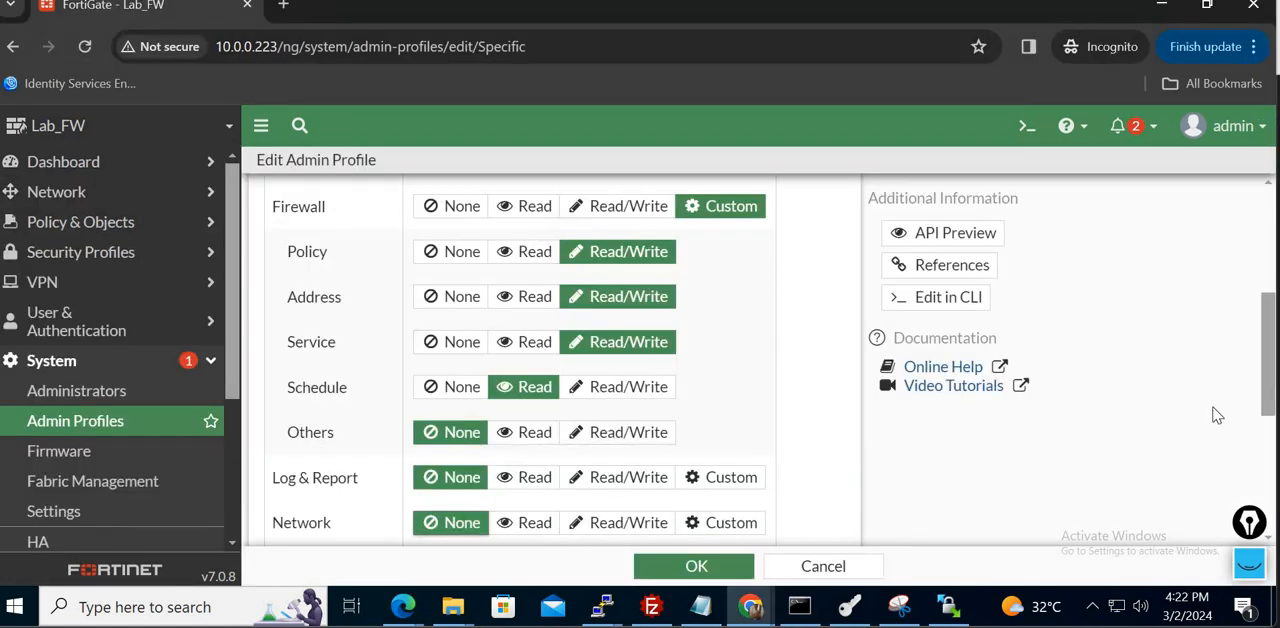
pyautogui.scroll(-3, 1270, 403)
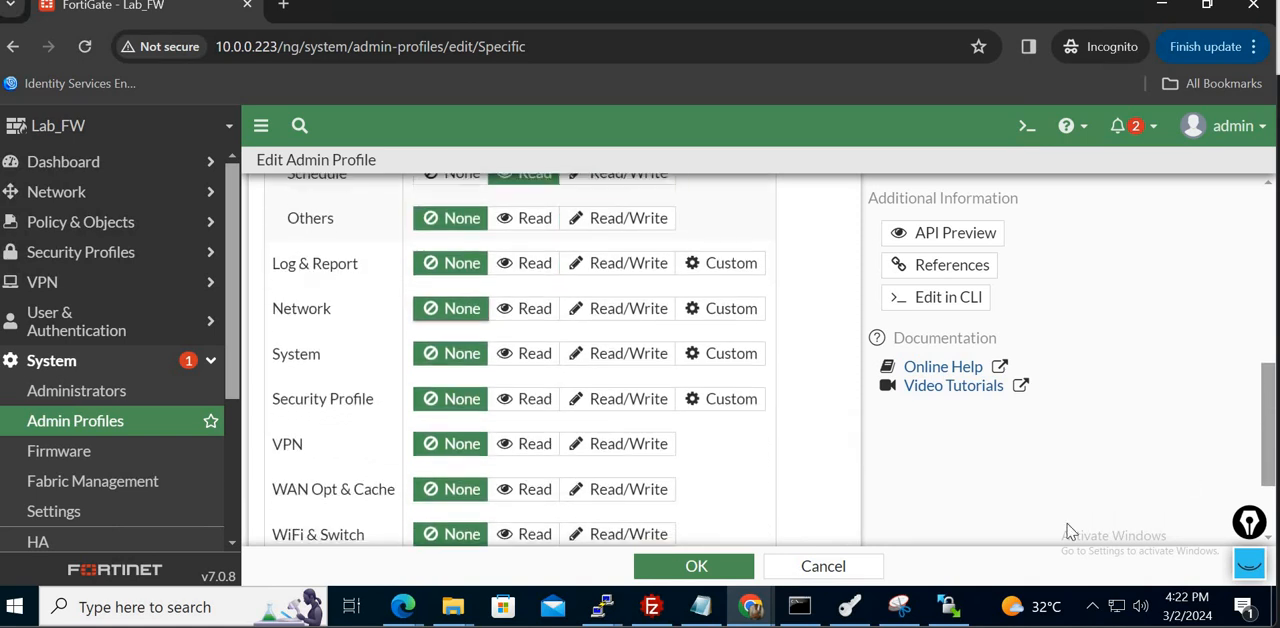
pyautogui.click(696, 566)
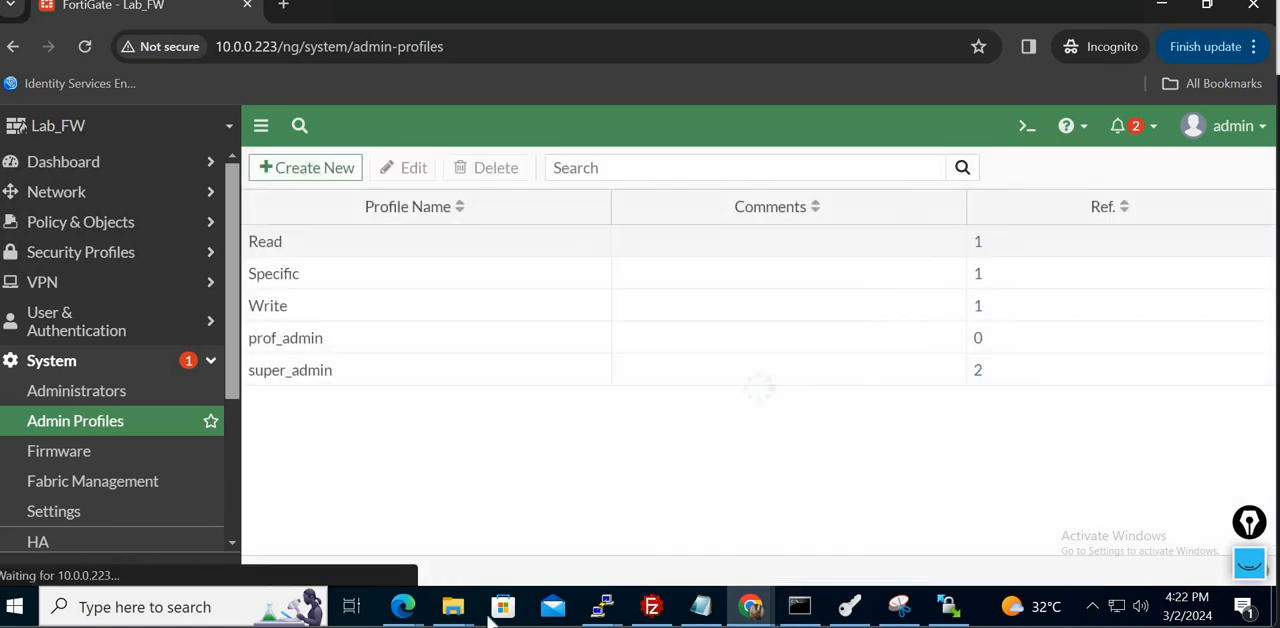
# - Reload Specific's session in Edge and check the available navigation sections against the changed profile
pyautogui.moveTo(410, 608)
pyautogui.click(520, 530)
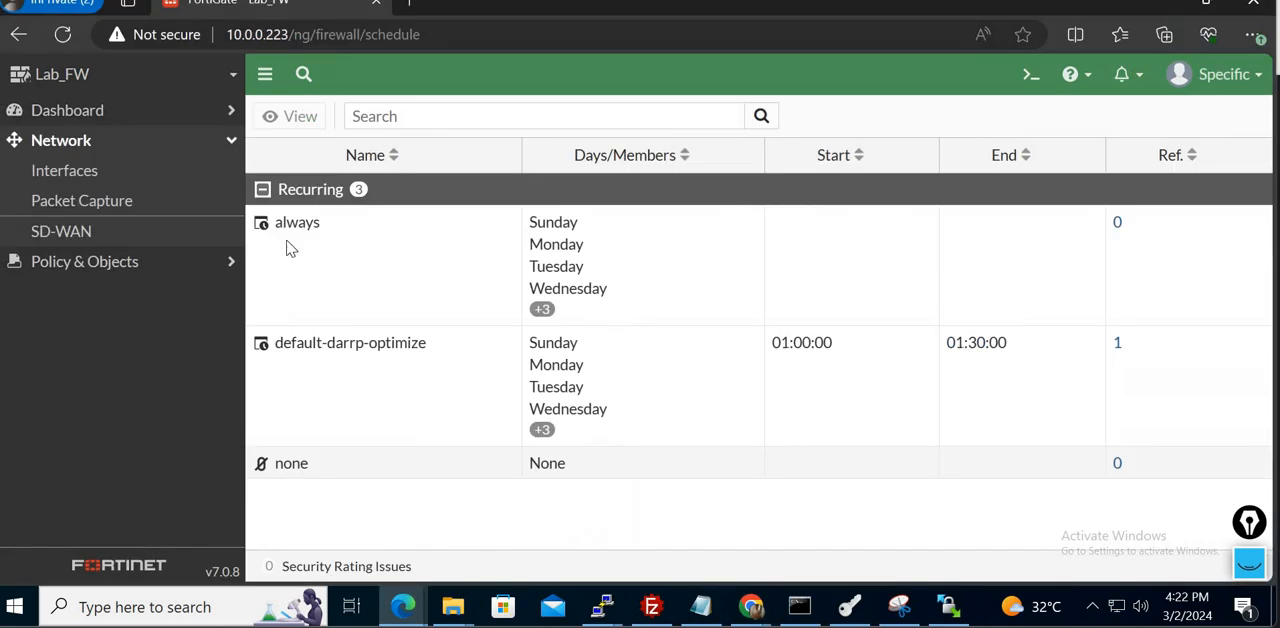
pyautogui.click(62, 35)
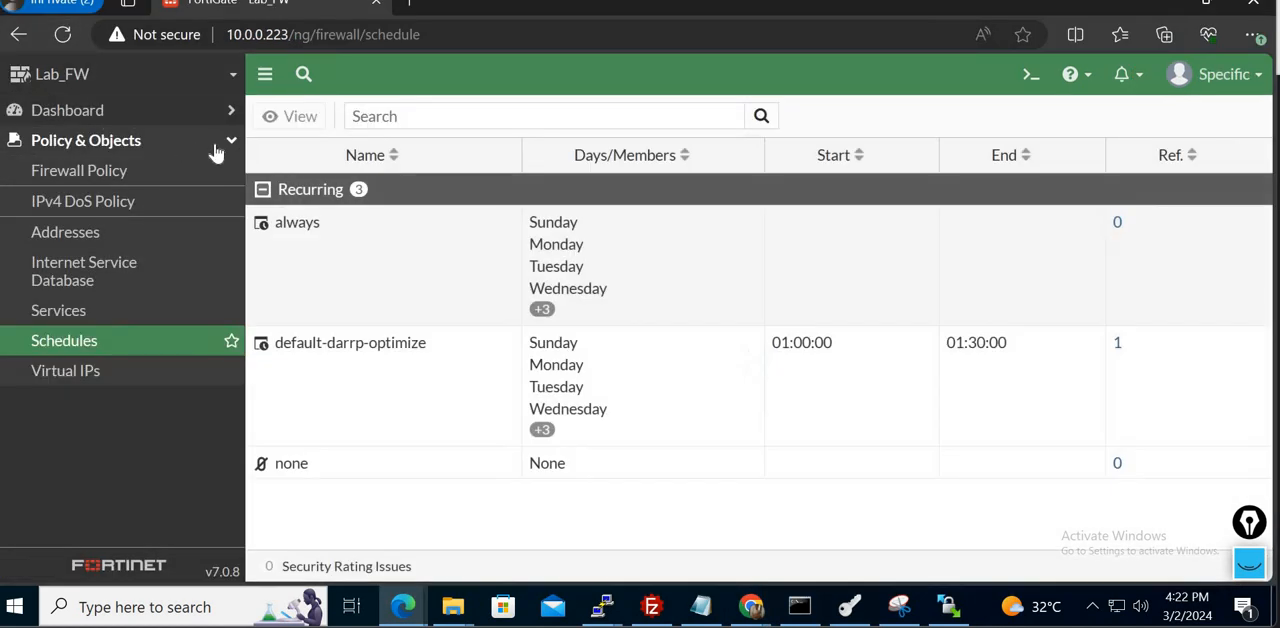
pyautogui.click(215, 150)
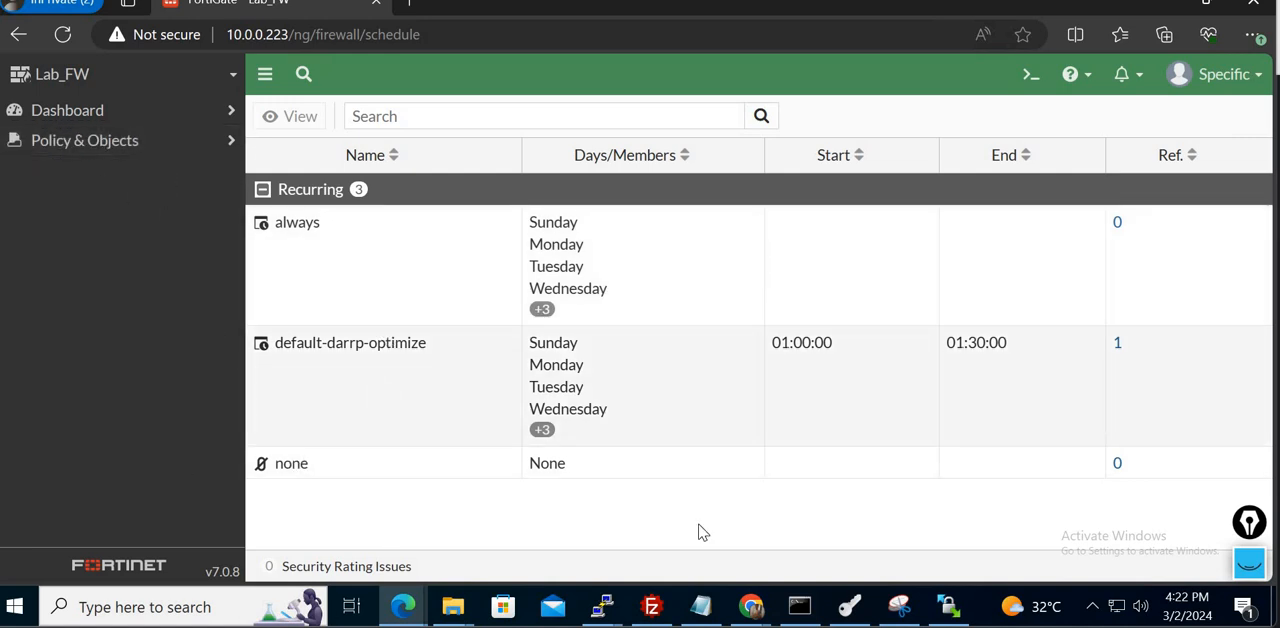
# - Switch to the whiteboard and delete the handwritten FW and LAN sketch with its notes beside the lab topology
pyautogui.moveTo(662, 626)
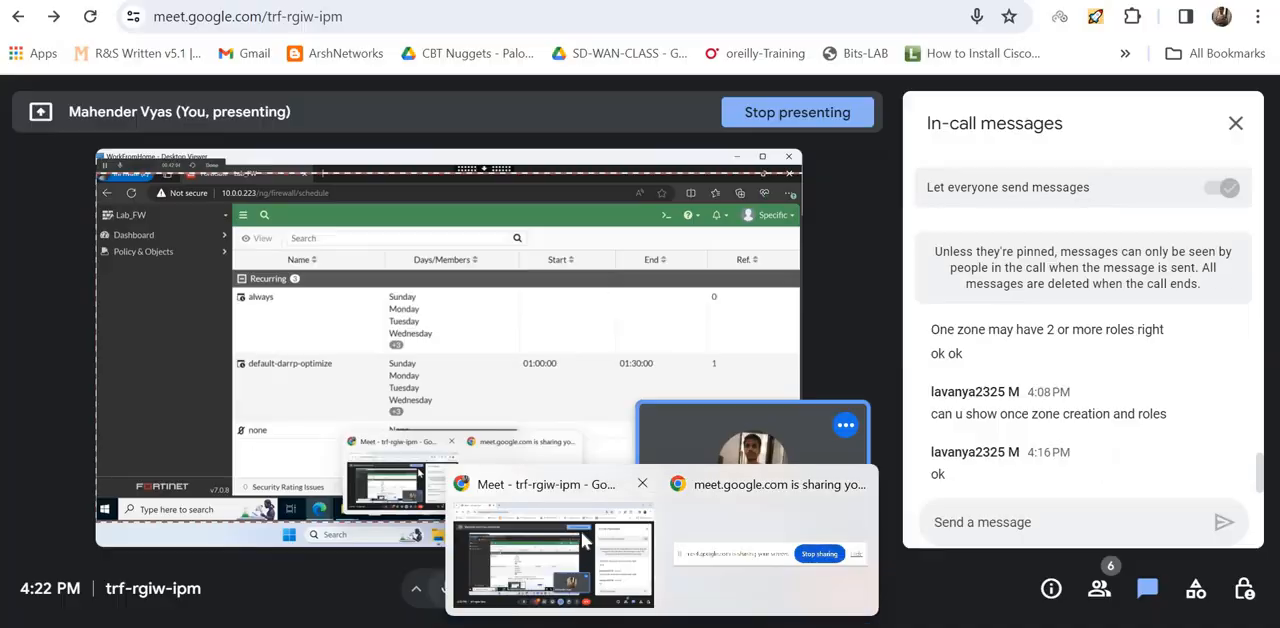
pyautogui.click(585, 540)
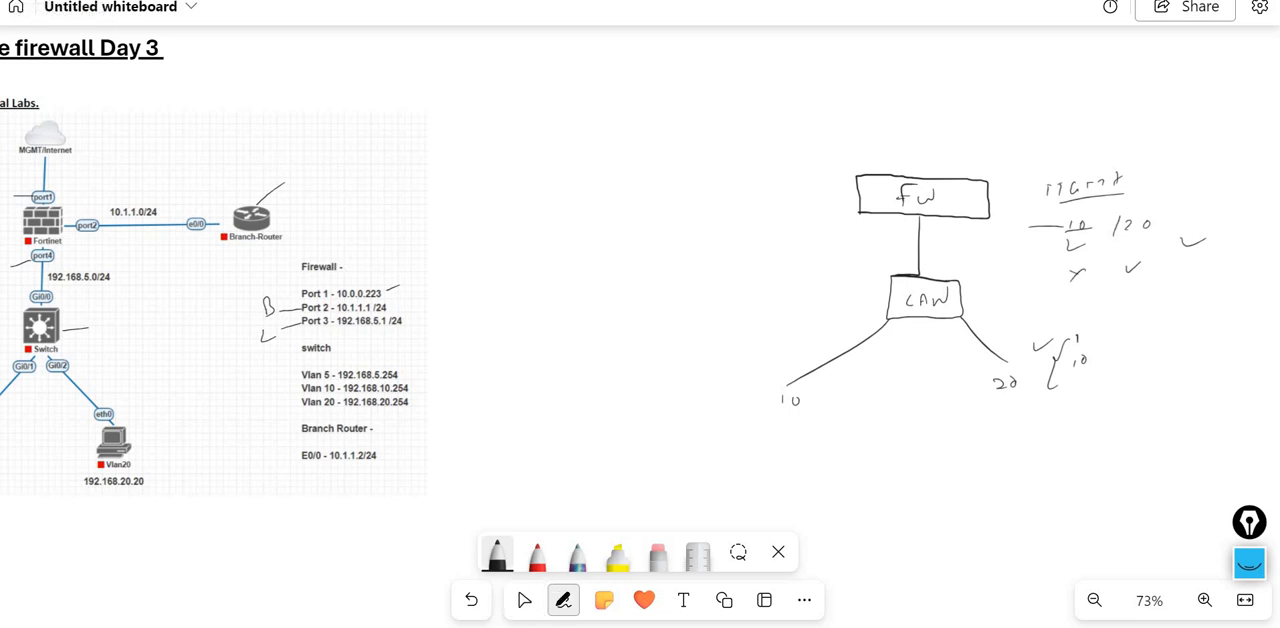
pyautogui.click(738, 552)
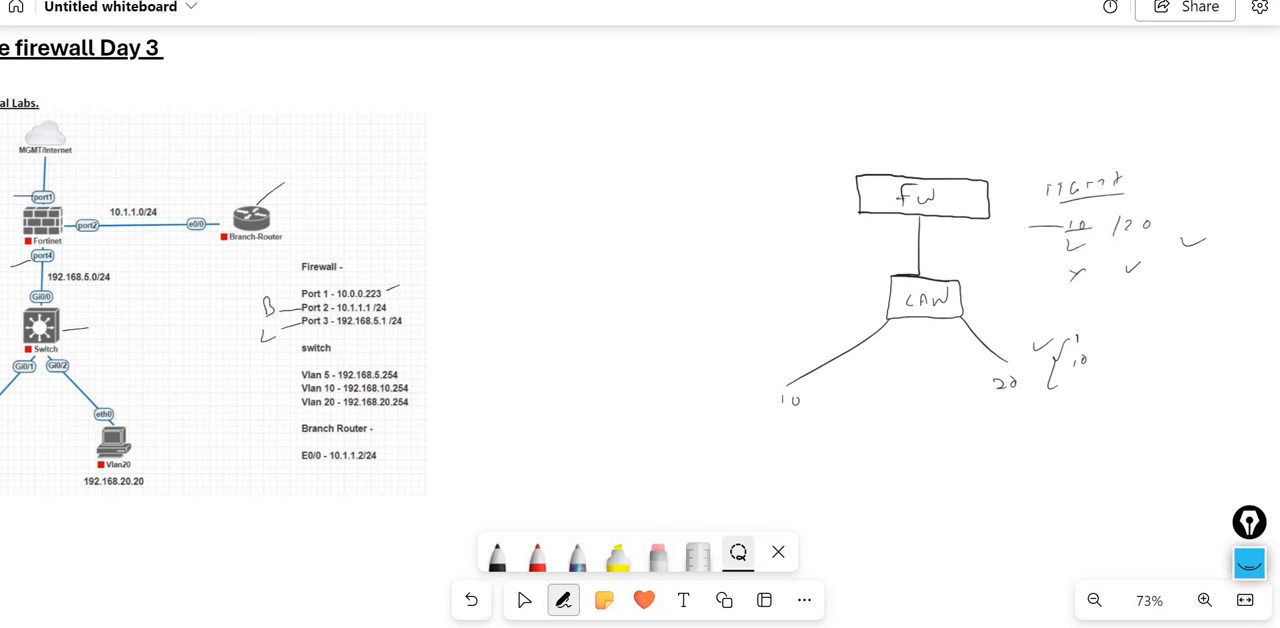
pyautogui.moveTo(824, 441)
pyautogui.mouseDown()
pyautogui.moveTo(735, 285)
pyautogui.moveTo(800, 98)
pyautogui.moveTo(1160, 92)
pyautogui.moveTo(1245, 352)
pyautogui.moveTo(824, 441)
pyautogui.mouseUp()
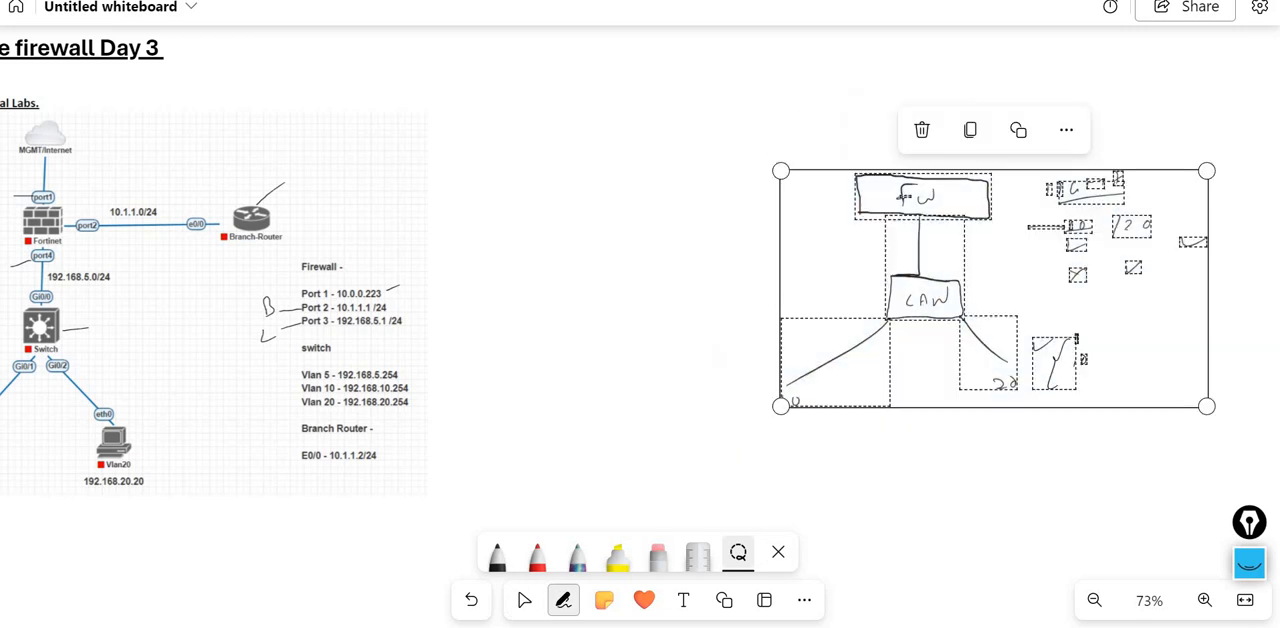
pyautogui.click(922, 130)
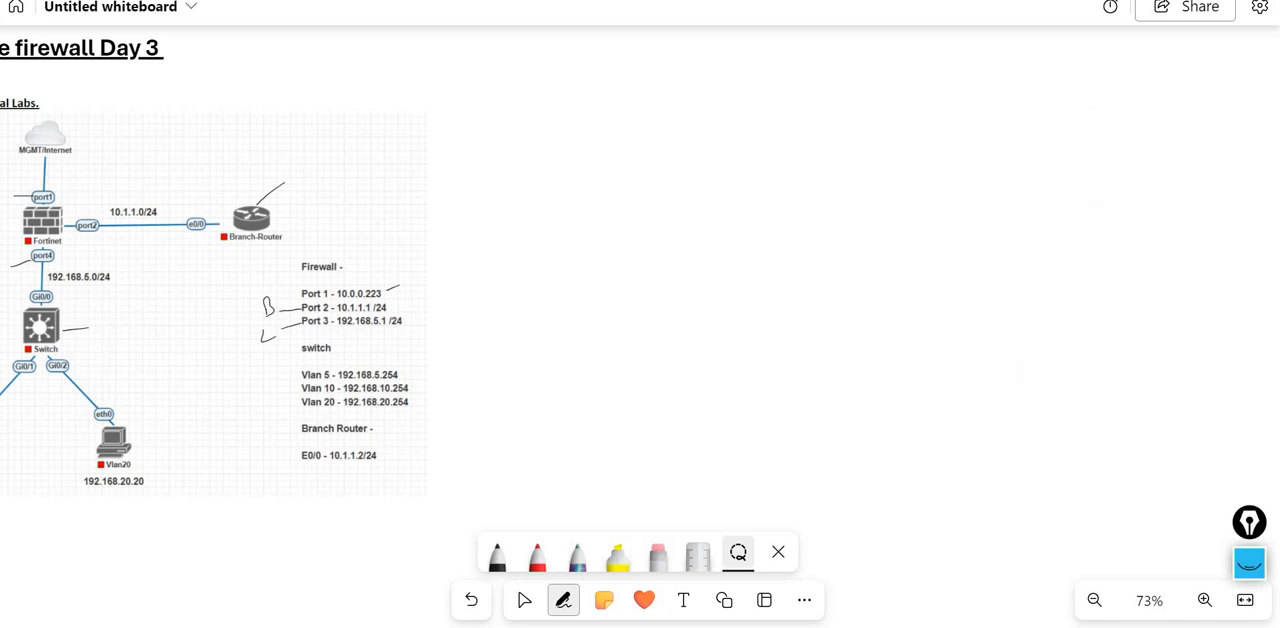
# - Review the Day 3 topic list and lab topology on the whiteboard, and return to the WorkFromHome desktop viewer
pyautogui.click(524, 600)
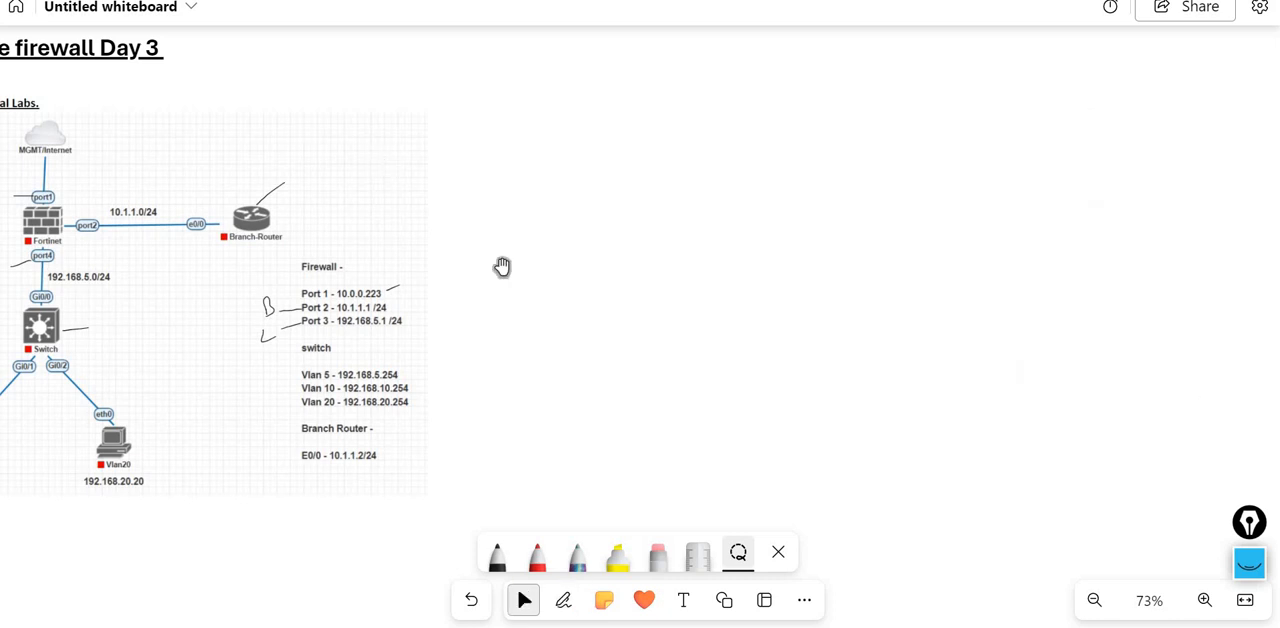
pyautogui.moveTo(589, 262); pyautogui.dragTo(1163, 260)
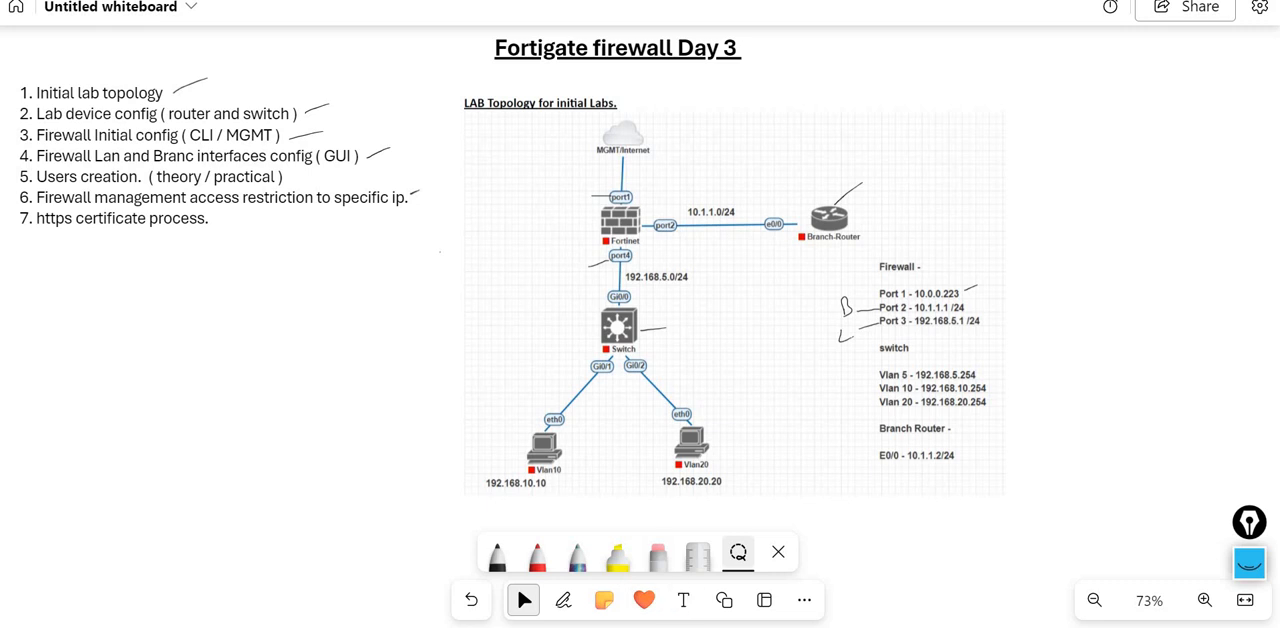
pyautogui.moveTo(750, 627)
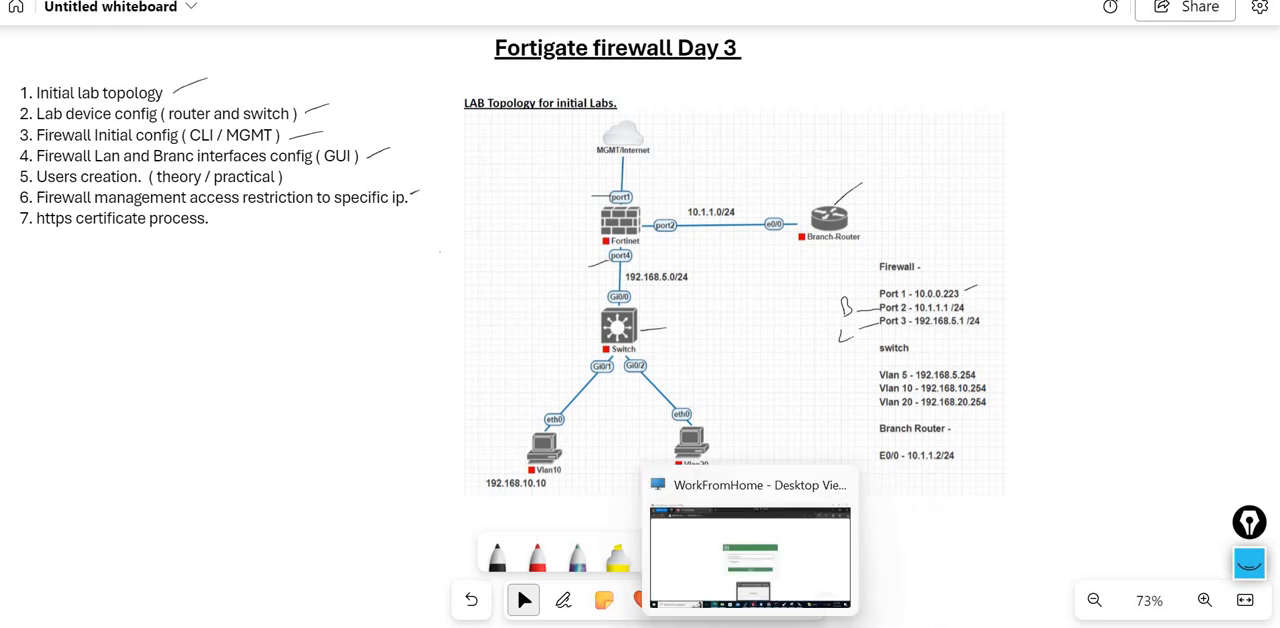
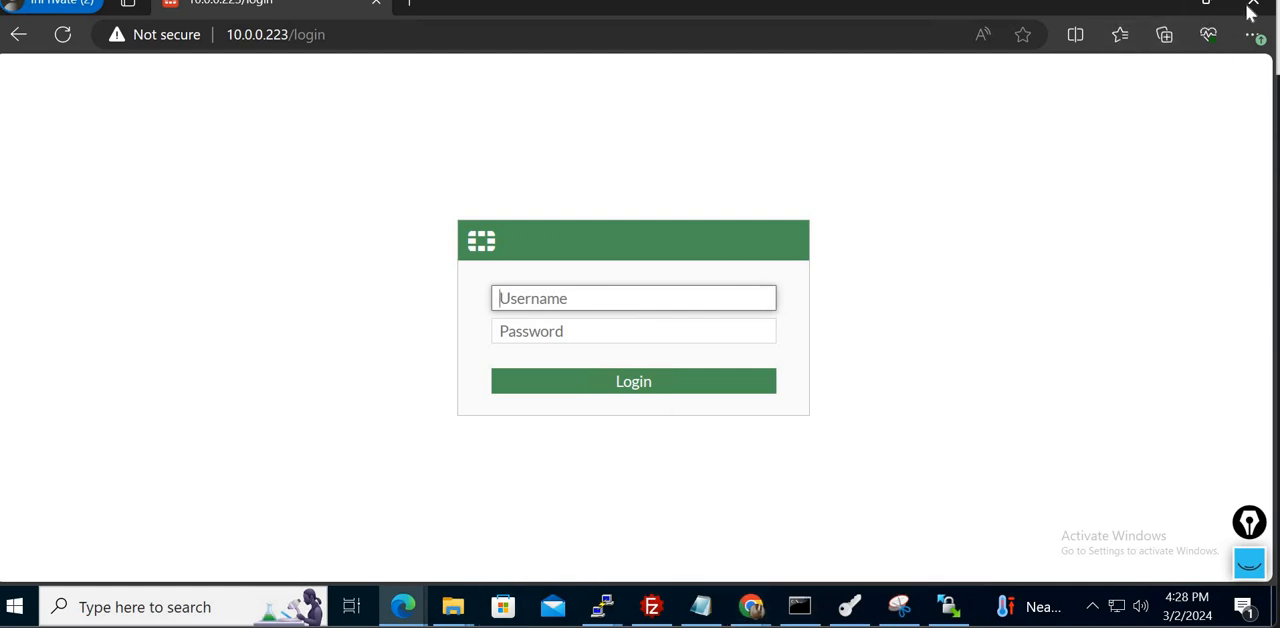
# - Switch to Chrome's incognito FortiGate login page and try to log in as admin with the account password
pyautogui.click(751, 607)
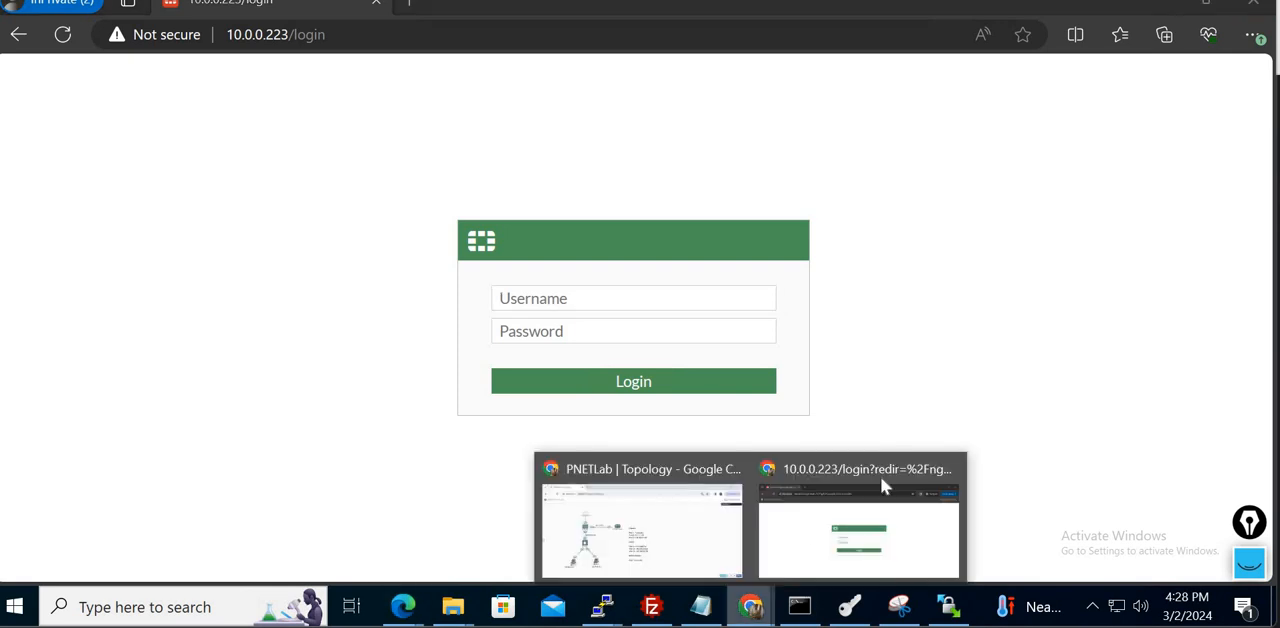
pyautogui.click(881, 479)
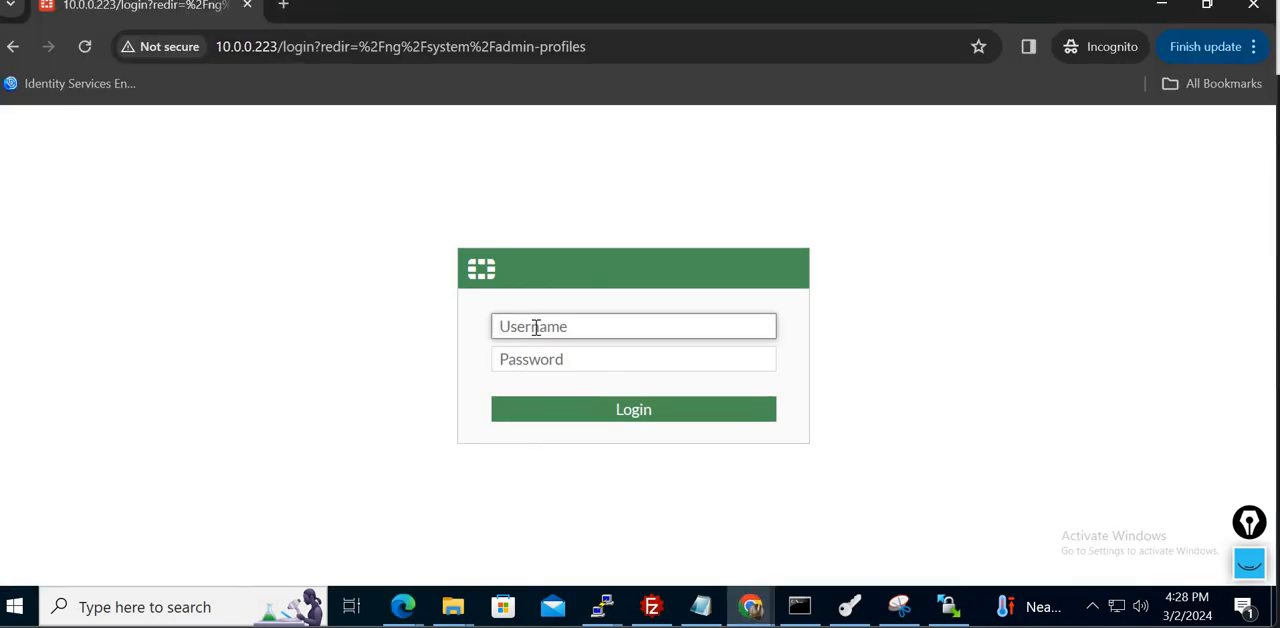
pyautogui.write('admin')
pyautogui.press('Tab')
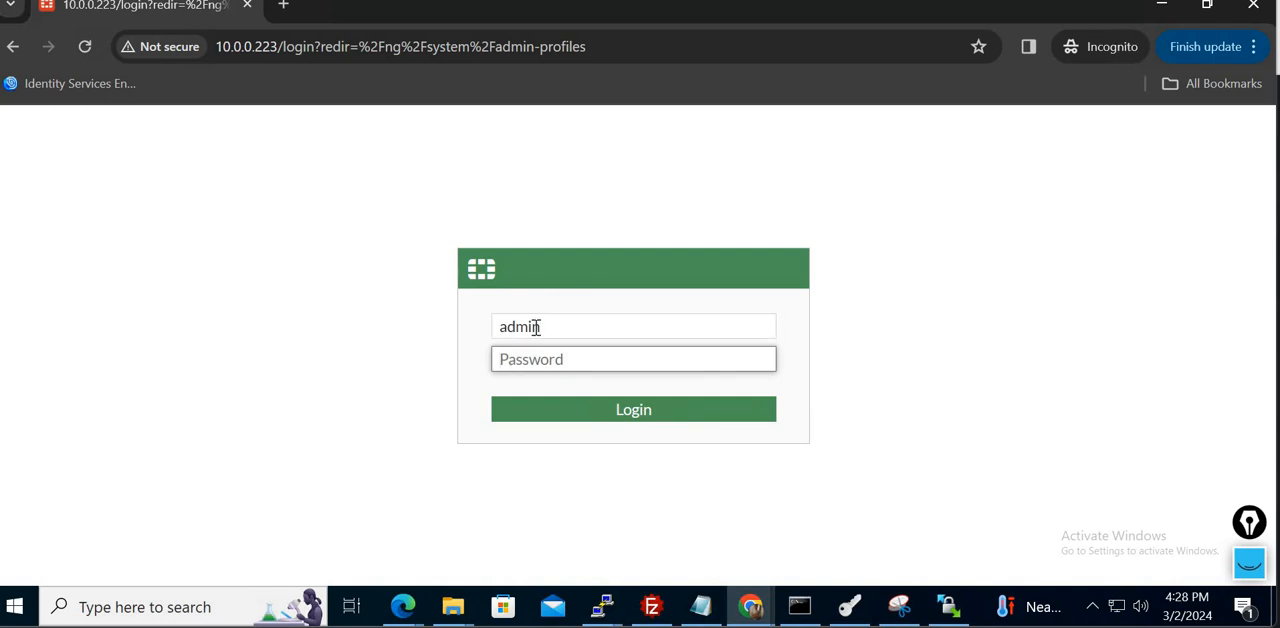
pyautogui.write('••••••••')
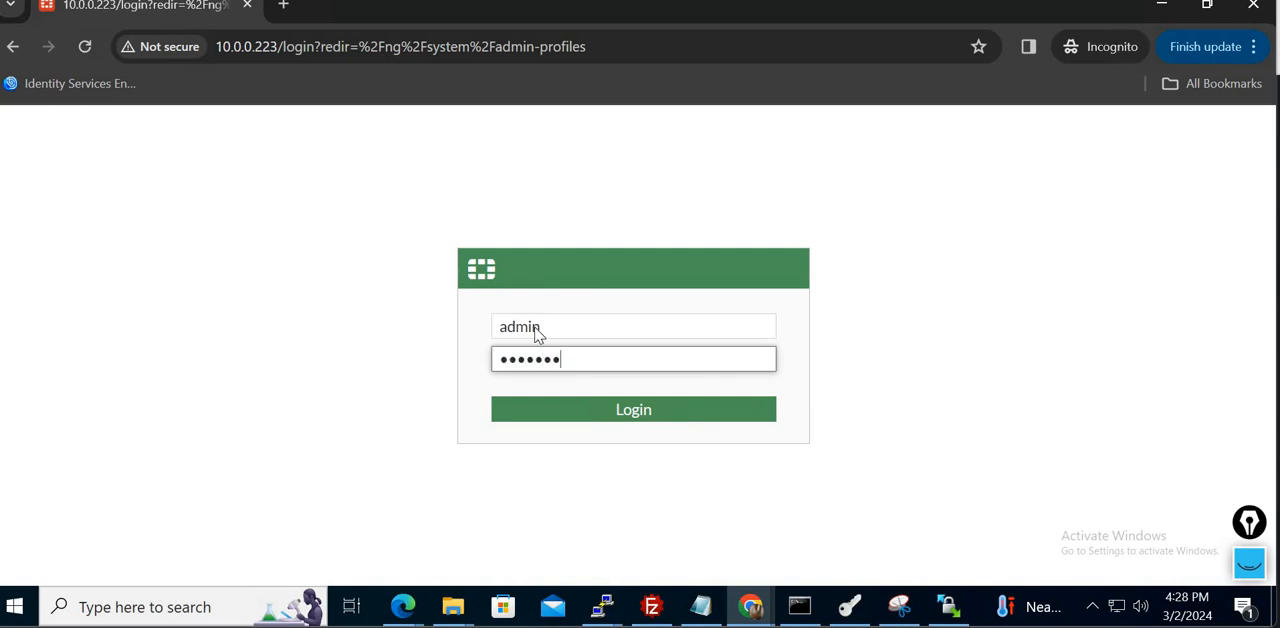
pyautogui.press('Return')
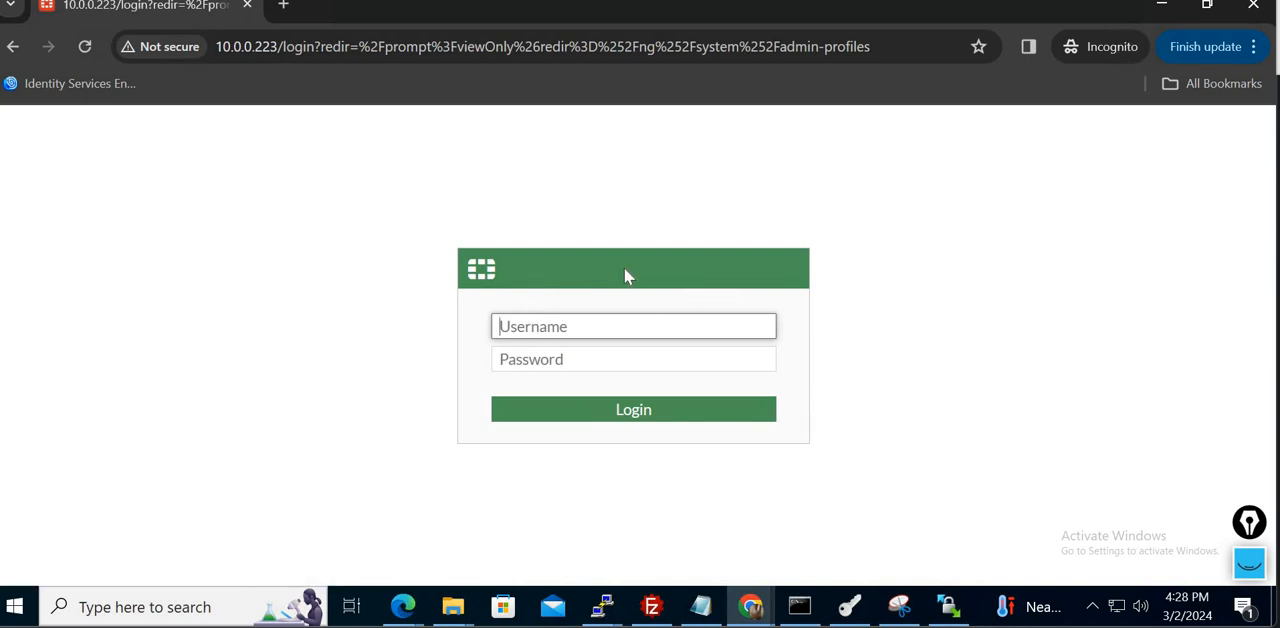
# - Log in to the firewall at 10.0.0.223 again as admin, entering the account password
pyautogui.write('admin')
pyautogui.press('Tab')
pyautogui.write('•')
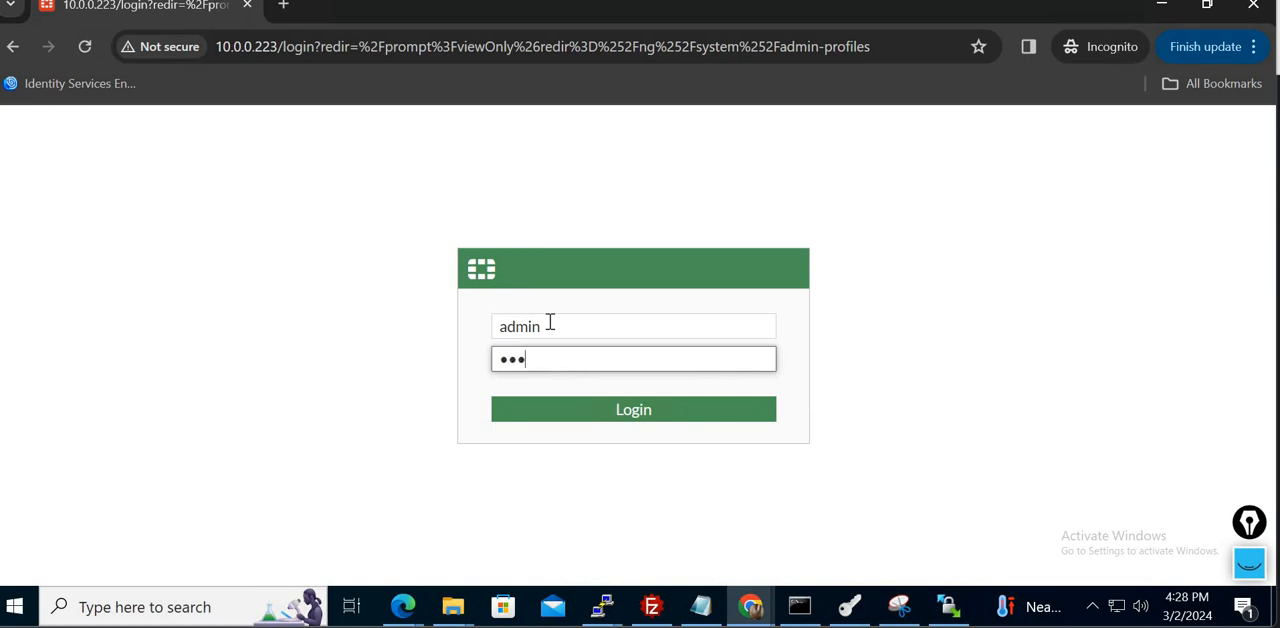
pyautogui.write('••••••')
pyautogui.press('Return')
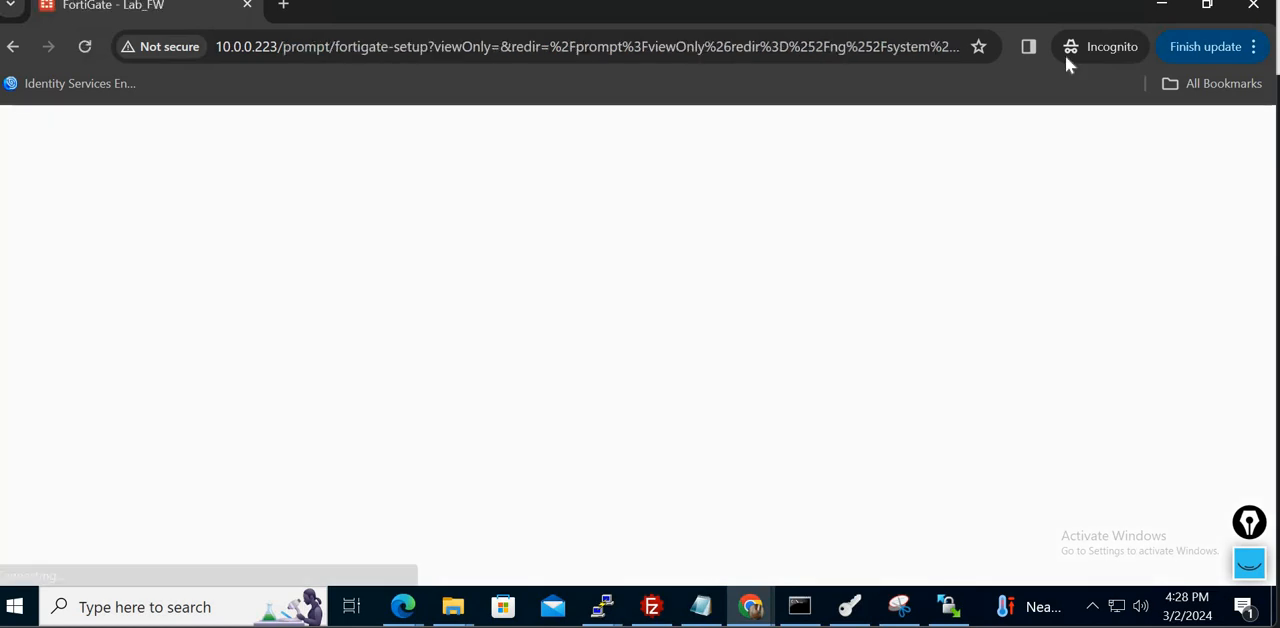
# - Run ipconfig in the open command prompt and highlight the IPv4 address of the Ethernet1 adapter
pyautogui.click(817, 614)
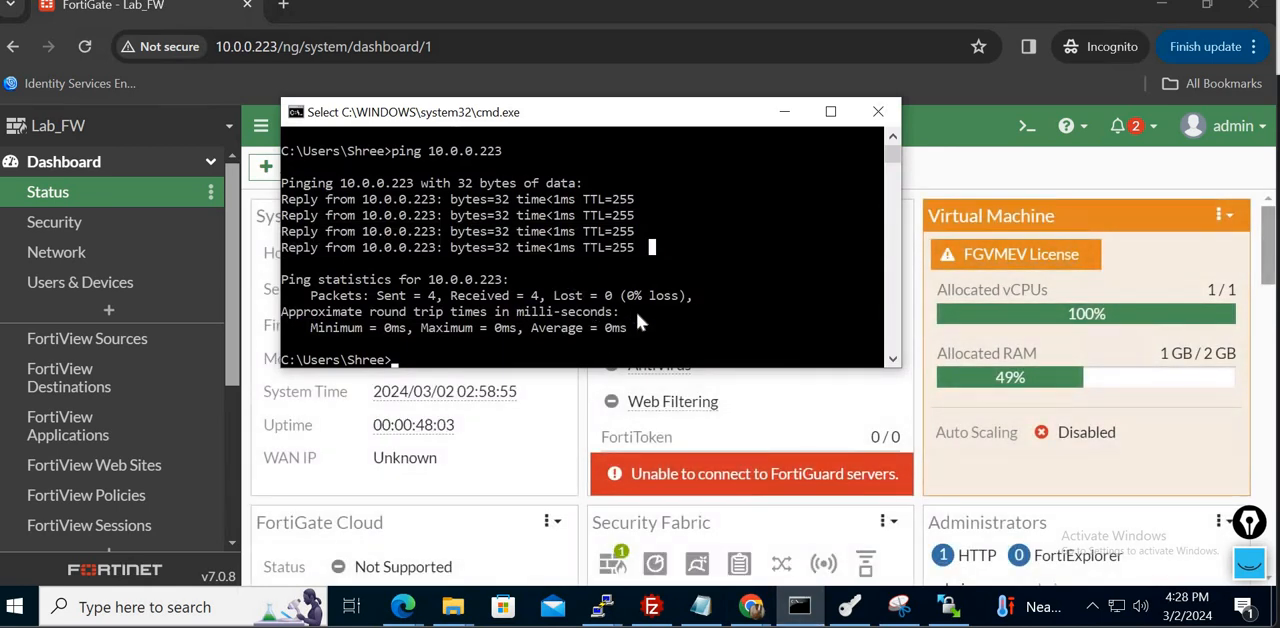
pyautogui.click(636, 312)
pyautogui.press('Escape')
pyautogui.write('ipconfig')
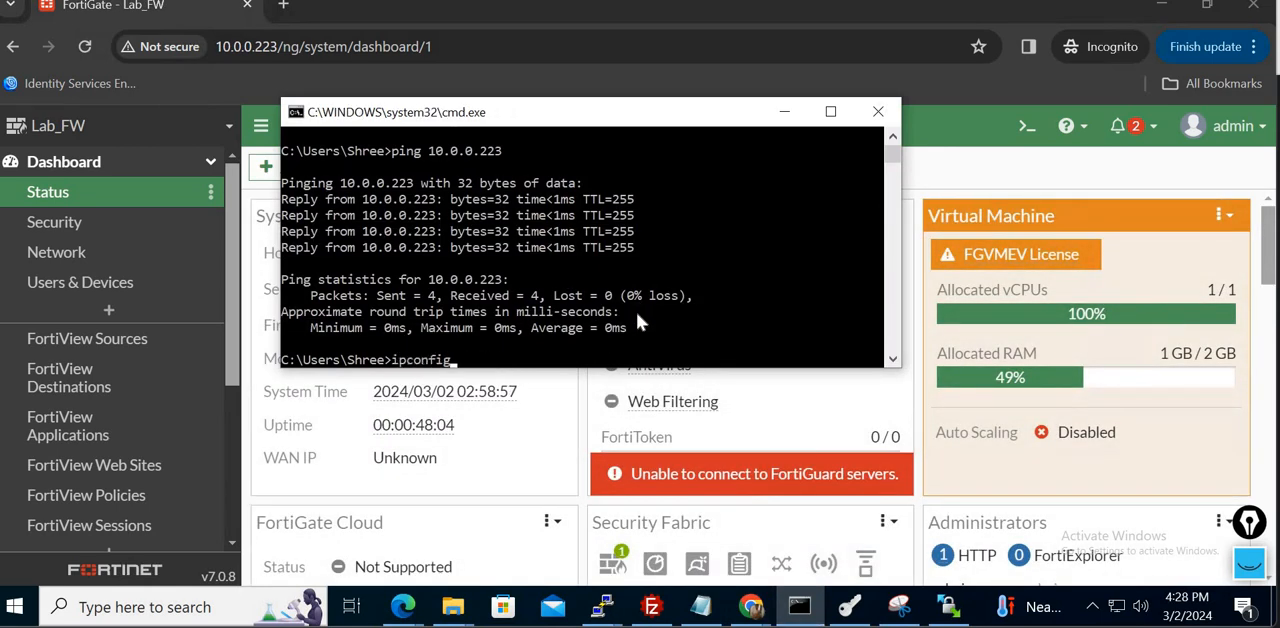
pyautogui.press('Return')
pyautogui.doubleClick(606, 296)
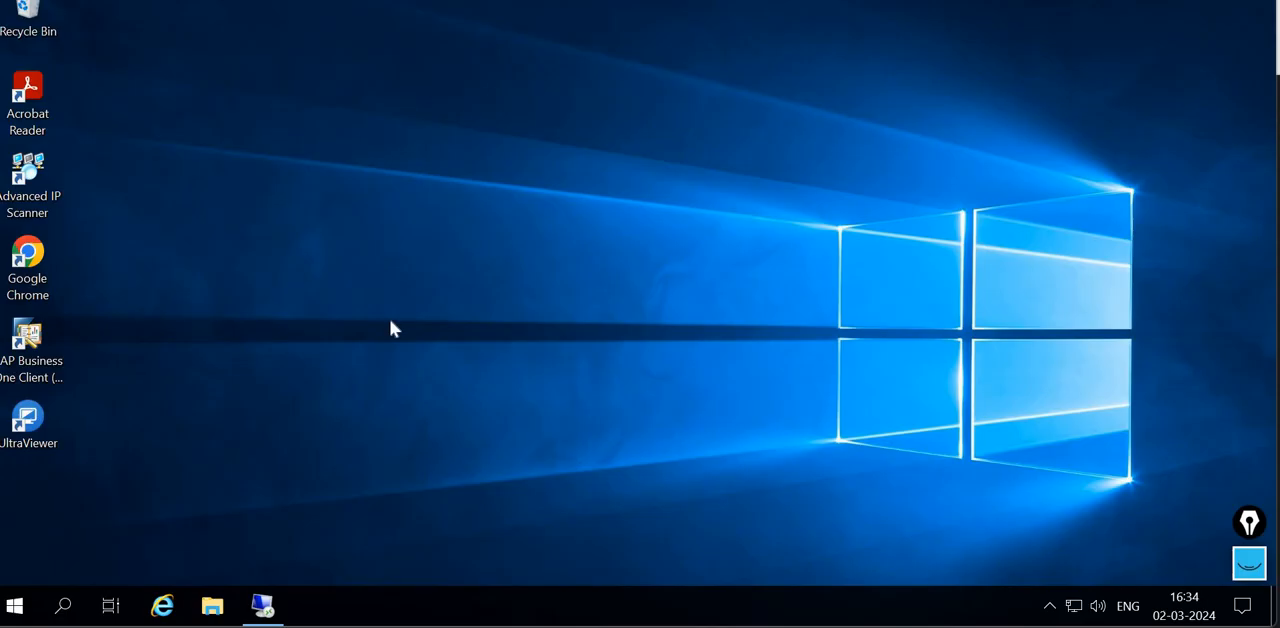
# - Open a Command Prompt on the second remote desktop, run ipconfig and highlight the machine's IPv4 address
pyautogui.click(61, 605)
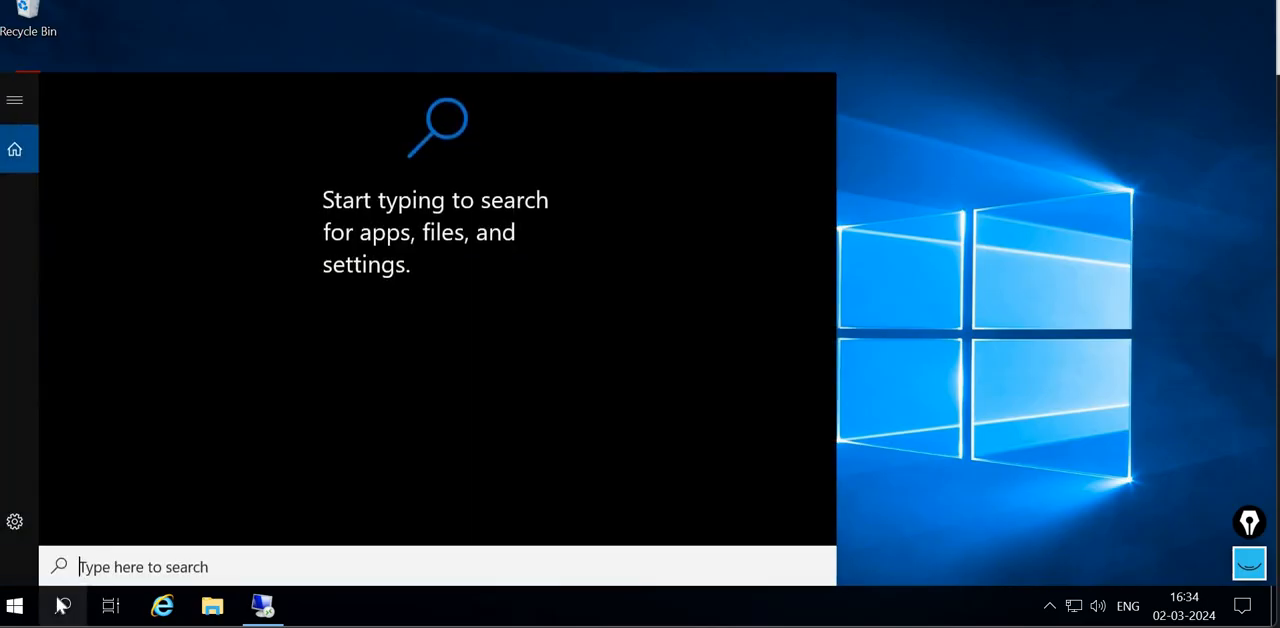
pyautogui.write('cmd')
pyautogui.press('Return')
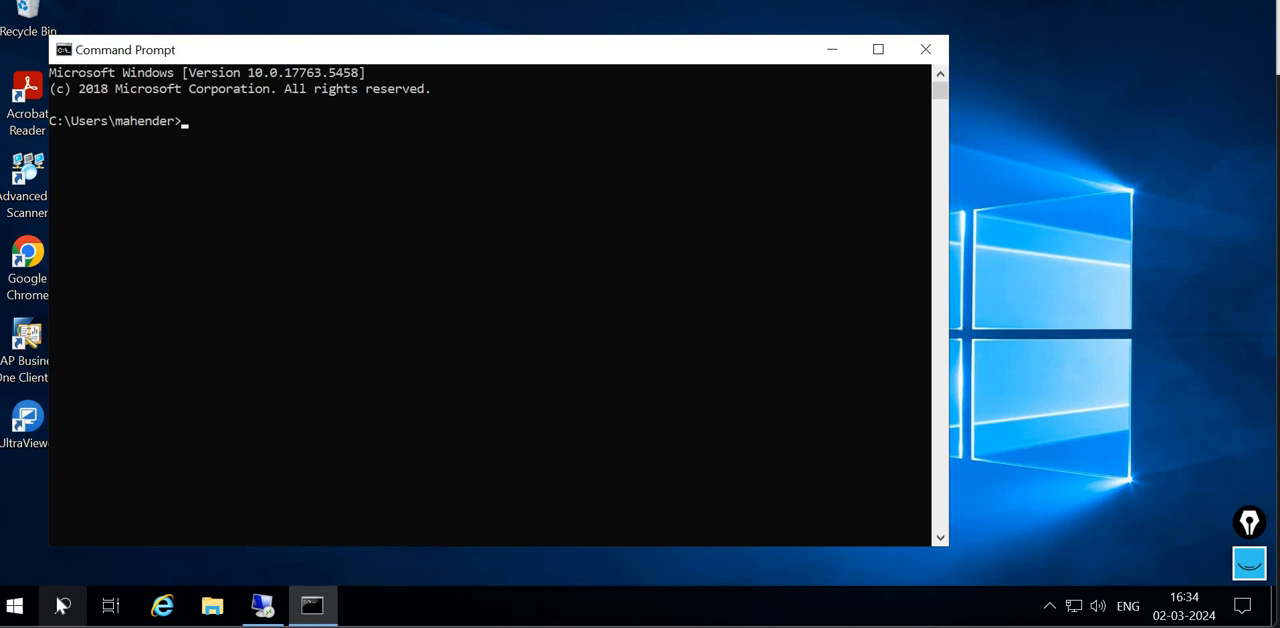
pyautogui.write('ipconfig')
pyautogui.press('Return')
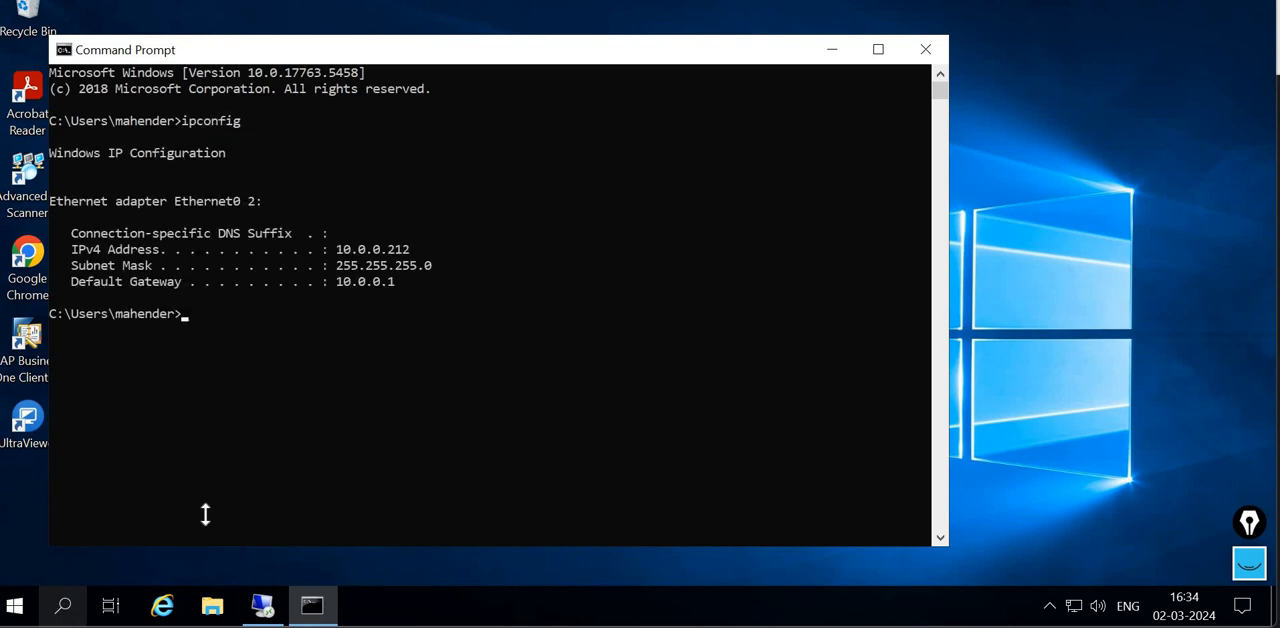
pyautogui.doubleClick(399, 256)
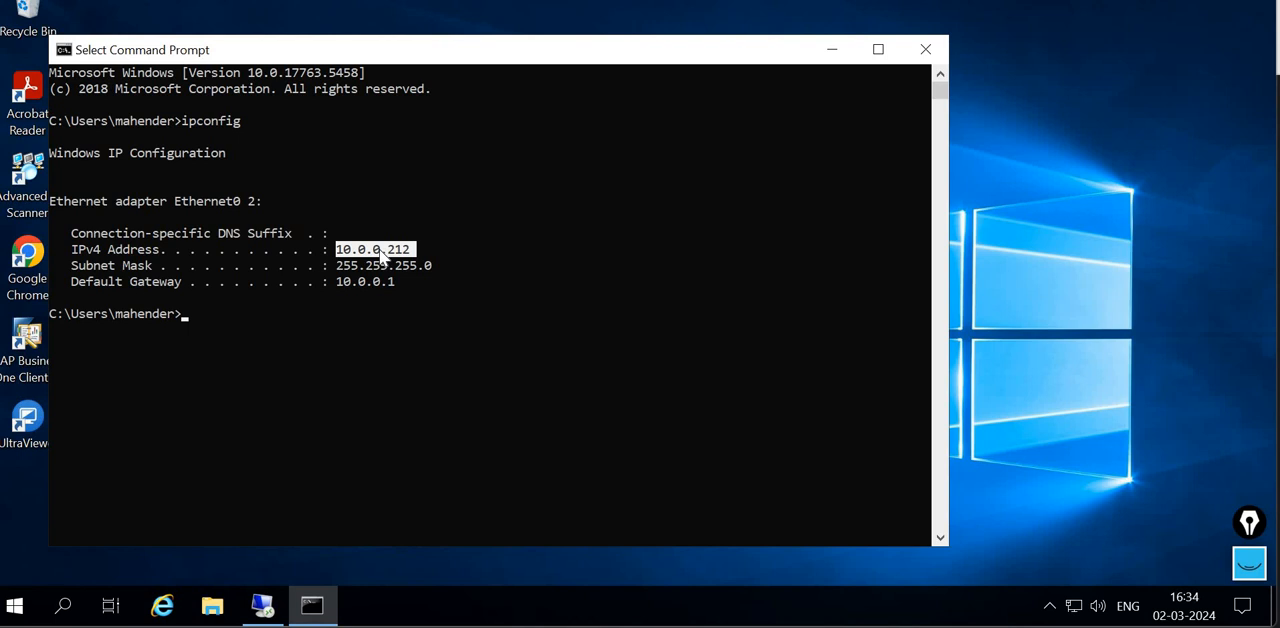
# - Open a Chrome incognito window on the second desktop and load the firewall login page at 10.0.0.223
pyautogui.doubleClick(27, 262)
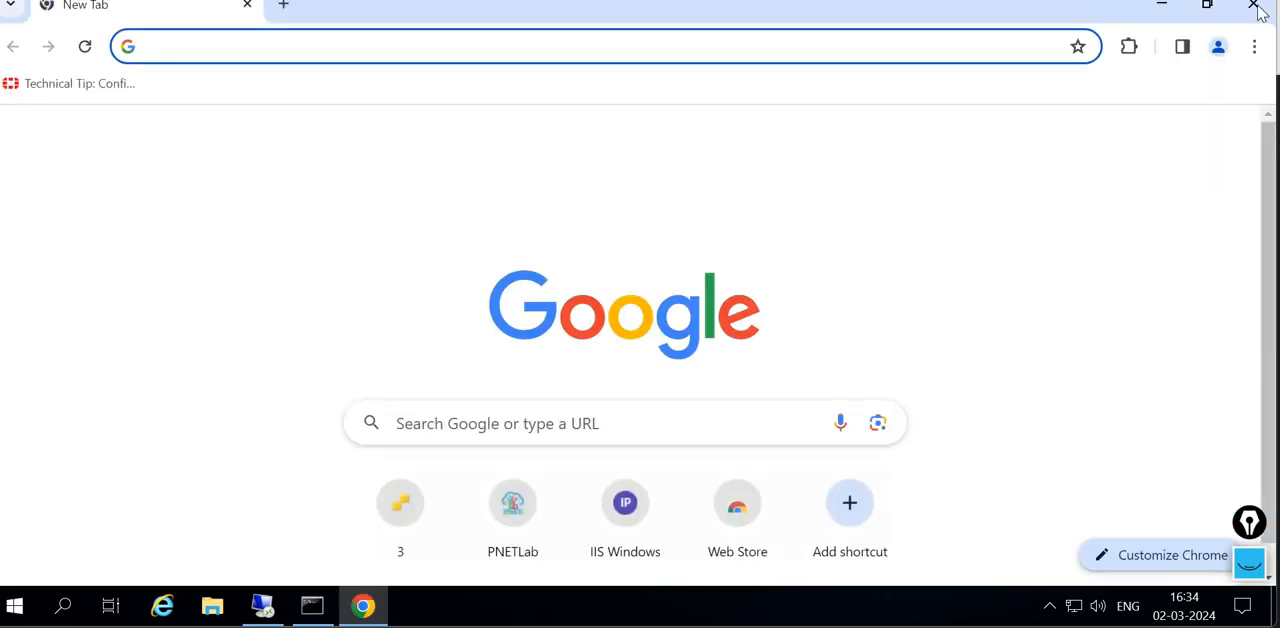
pyautogui.click(1254, 46)
pyautogui.press('Escape')
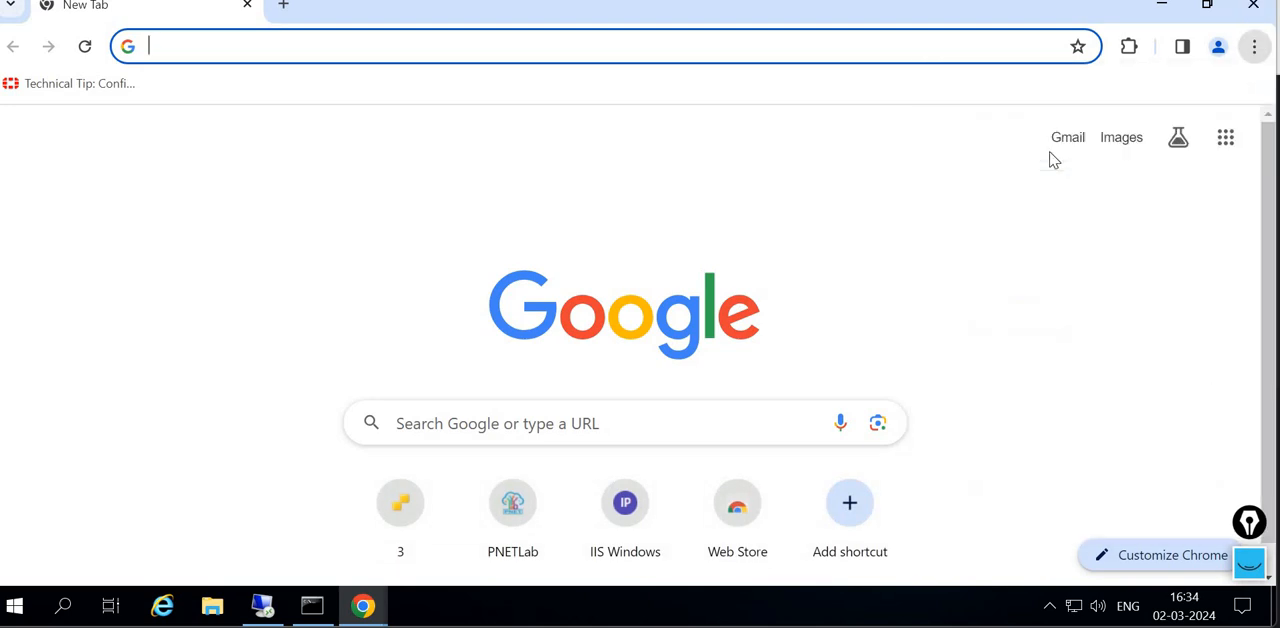
pyautogui.write('10.0.0.')
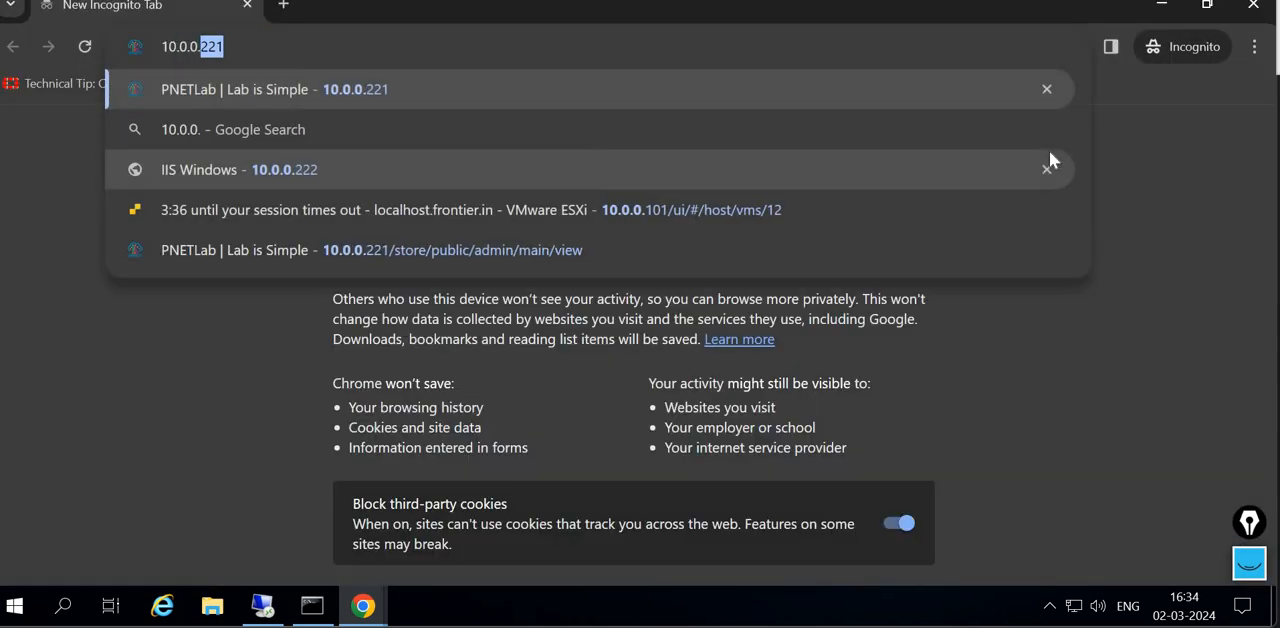
pyautogui.write('223')
pyautogui.press('Return')
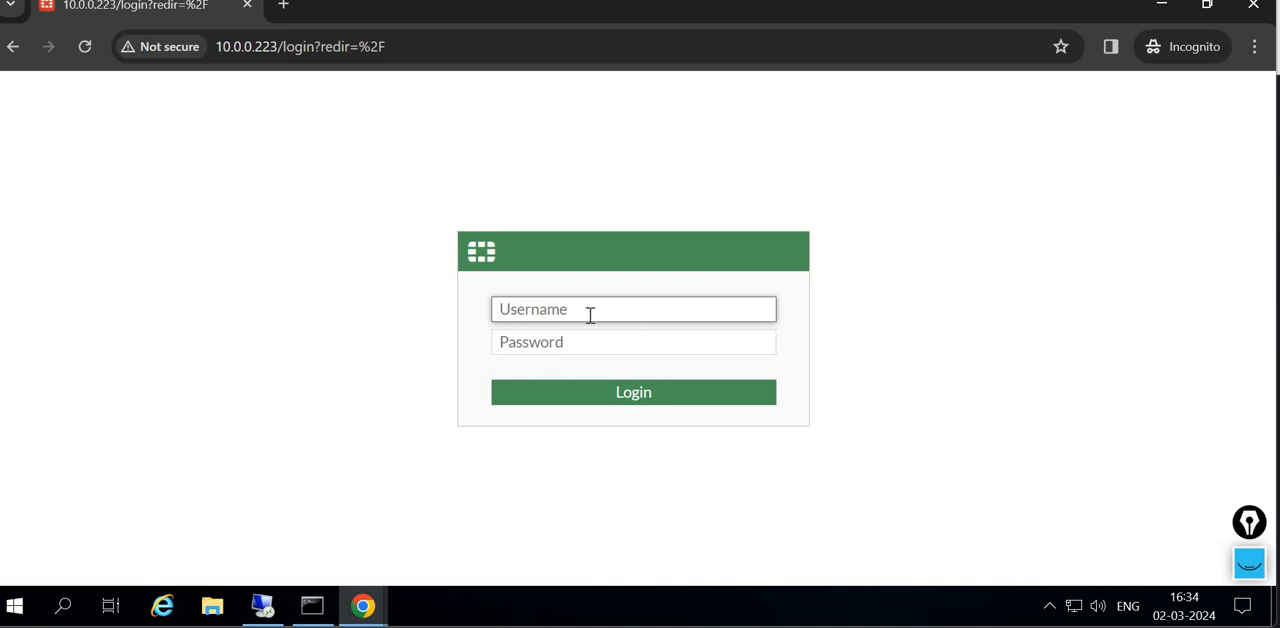
# - Log in to the firewall from the second desktop as Lab_admin with the account password
pyautogui.write('Lab_admin')
pyautogui.press('Tab')
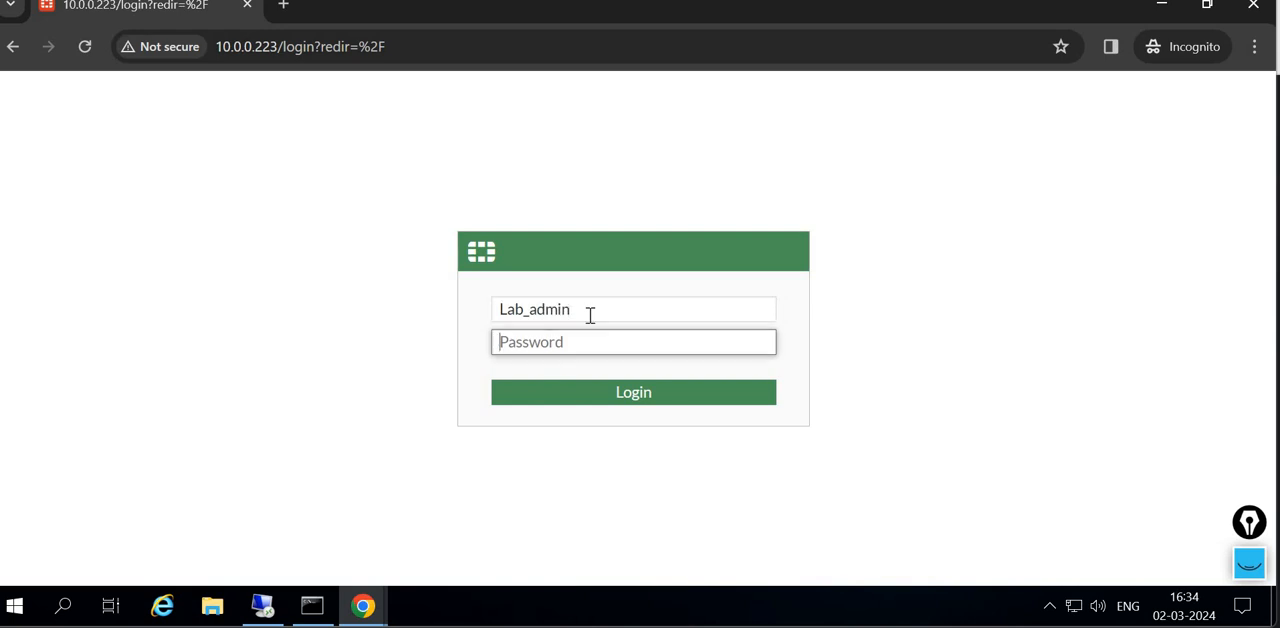
pyautogui.write('********')
pyautogui.press('Return')
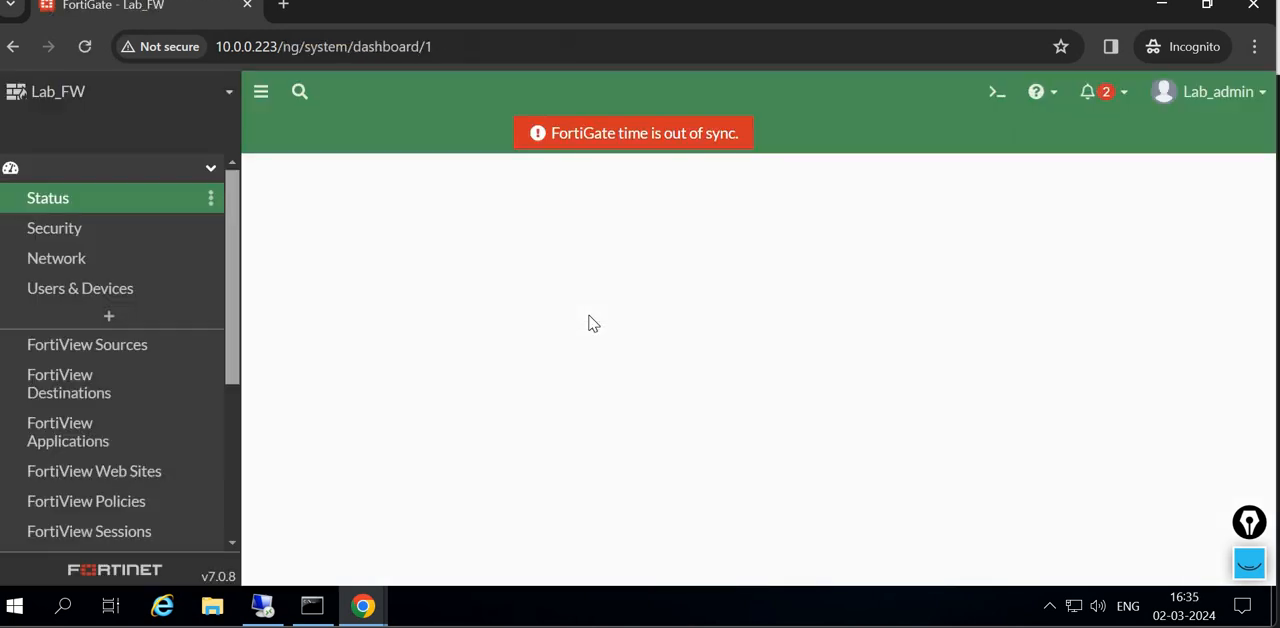
# - Recheck the second desktop's IPv4 address in Command Prompt and log Lab_admin out of the firewall
pyautogui.click(312, 606)
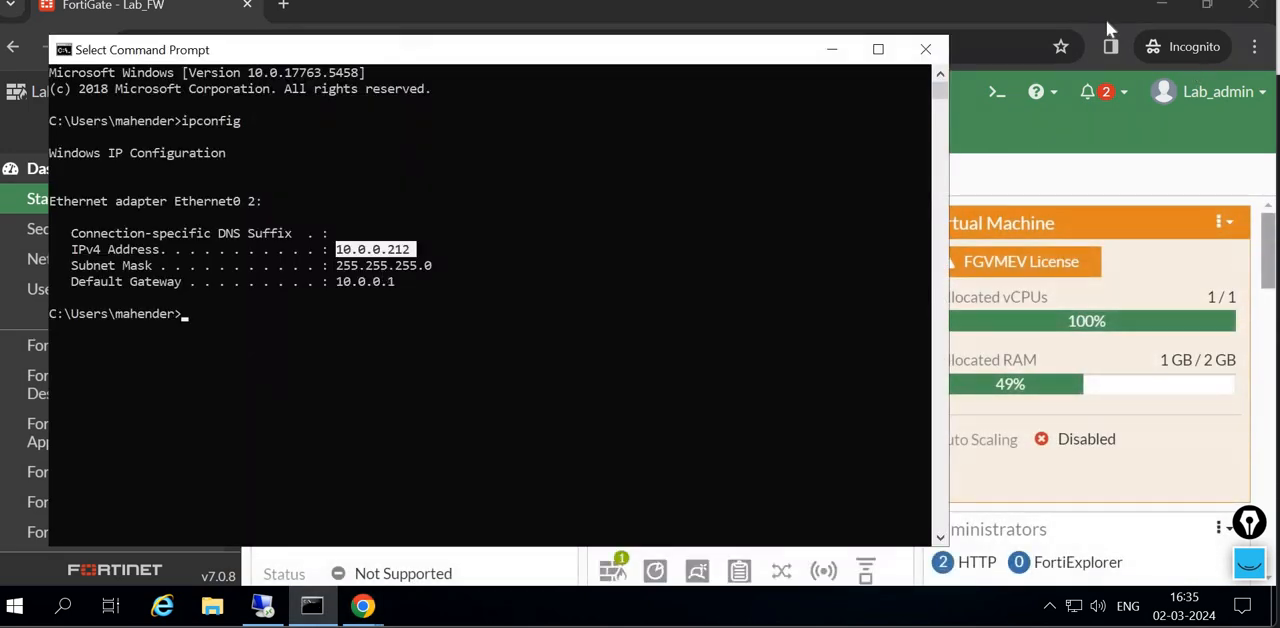
pyautogui.click(1080, 18)
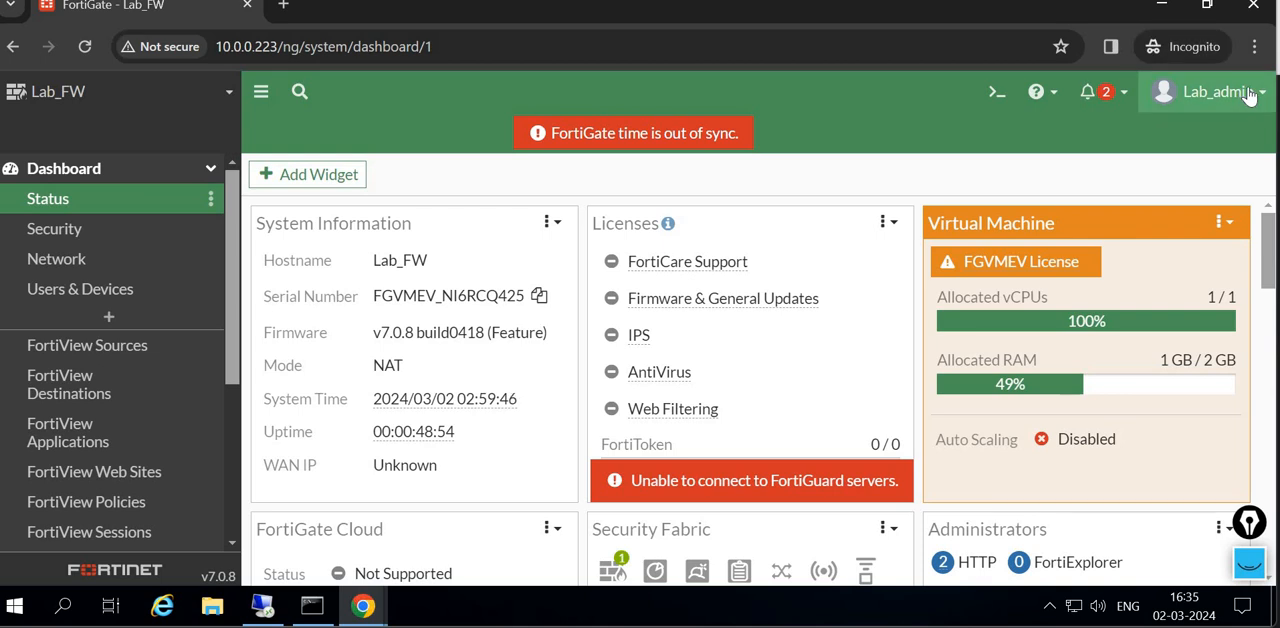
pyautogui.click(1210, 91)
pyautogui.click(1138, 276)
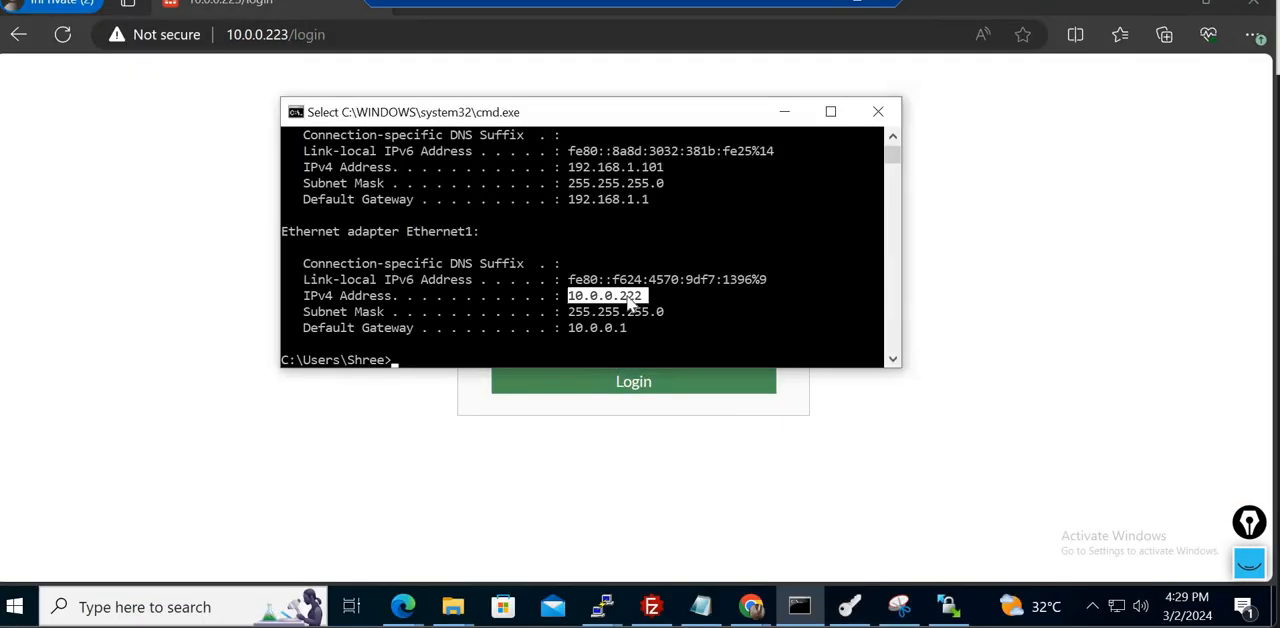
# - Return to the admin session in Chrome on the first desktop and open the firewall's Administrators list
pyautogui.click(315, 478)
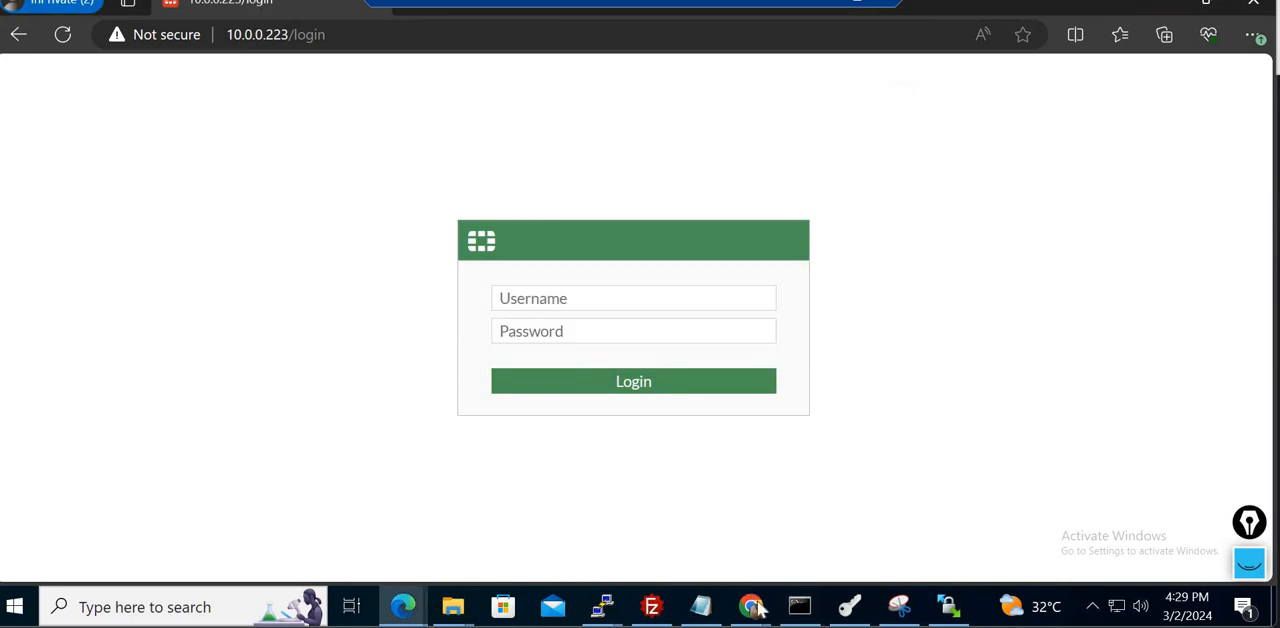
pyautogui.moveTo(751, 606)
pyautogui.click(857, 525)
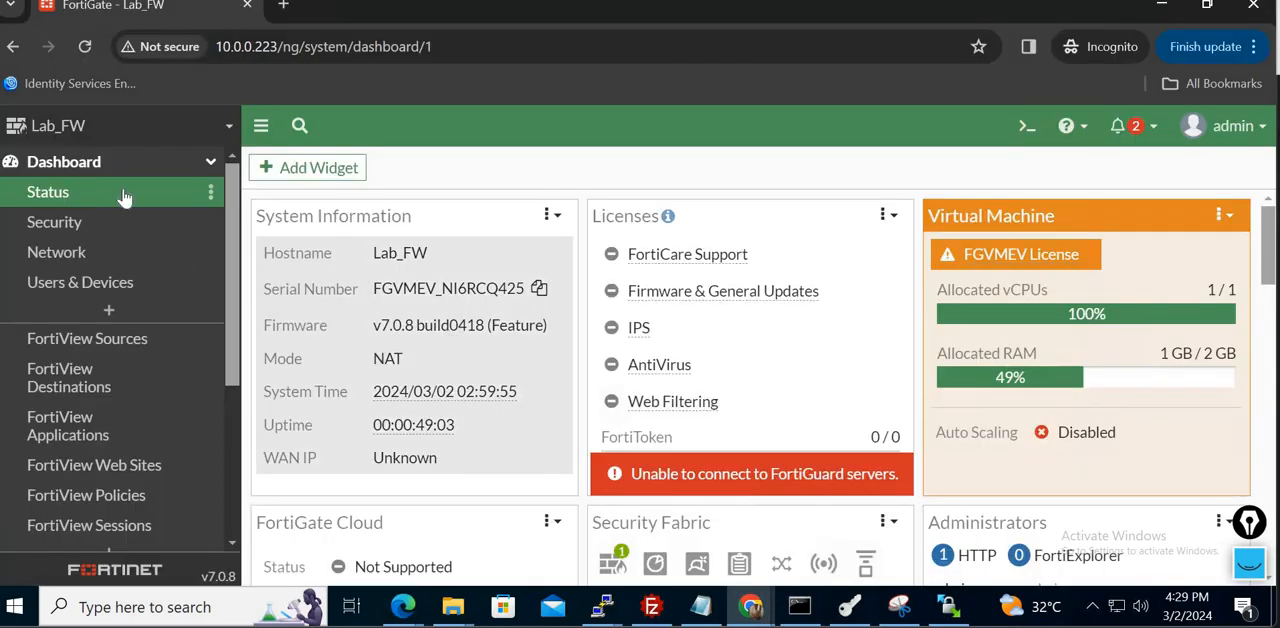
pyautogui.click(195, 162)
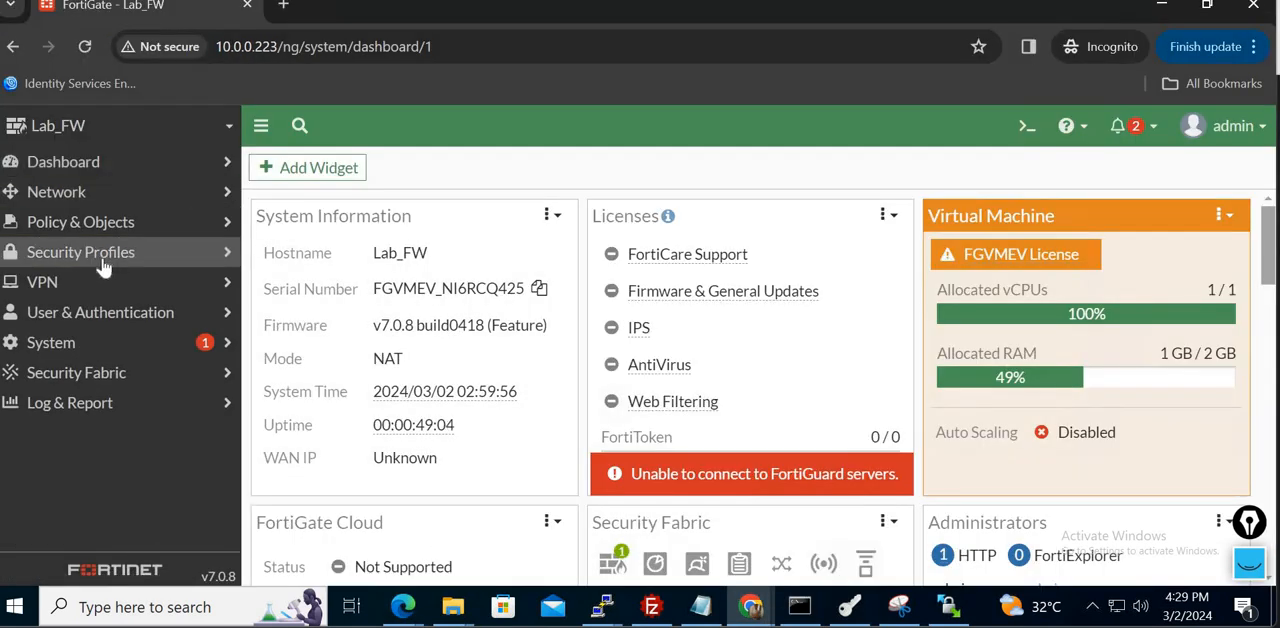
pyautogui.click(110, 348)
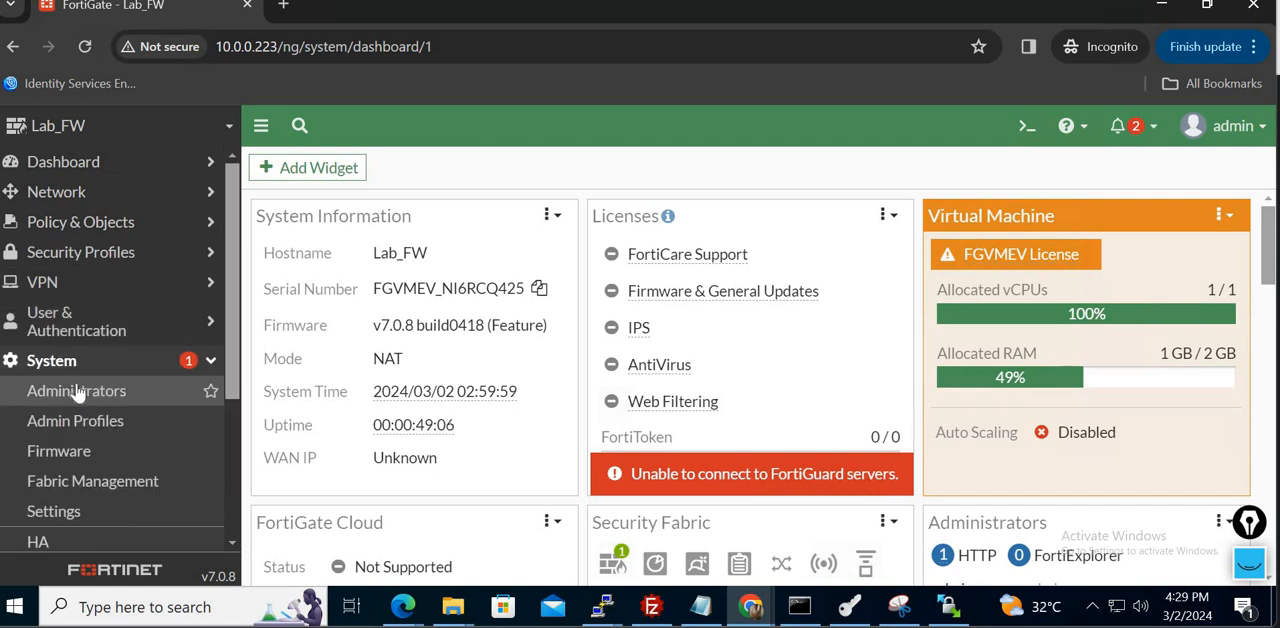
pyautogui.click(80, 392)
# - Edit the Lab_admin administrator and enable restricting its login to trusted hosts
pyautogui.click(319, 283)
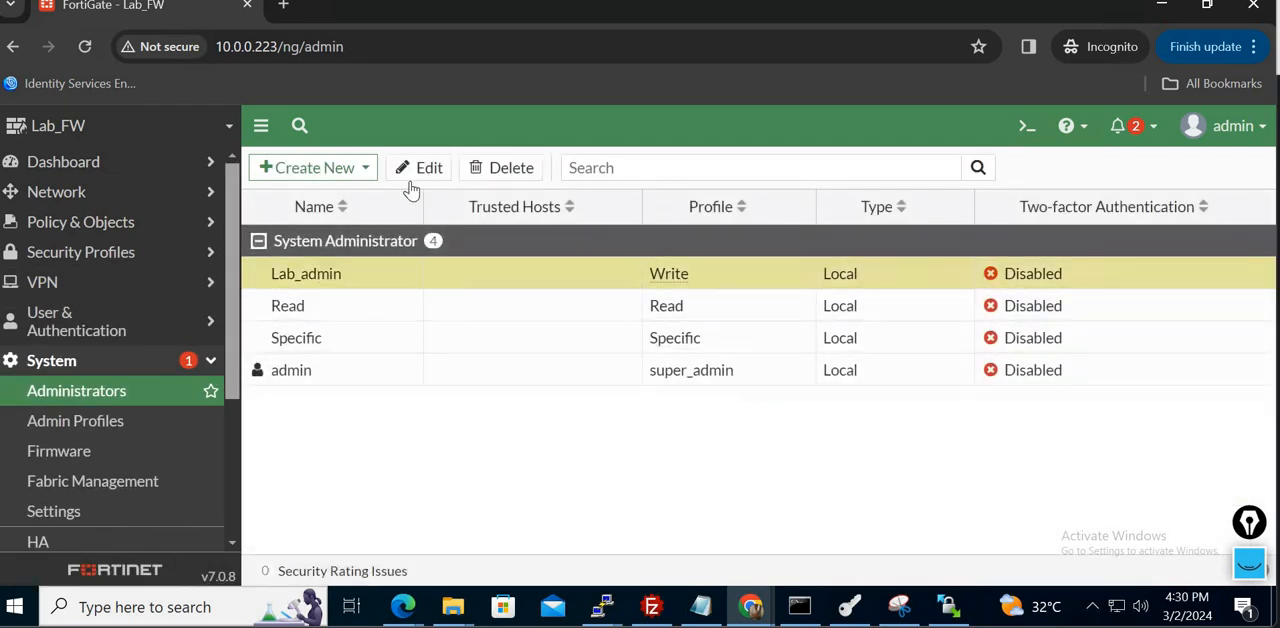
pyautogui.click(420, 168)
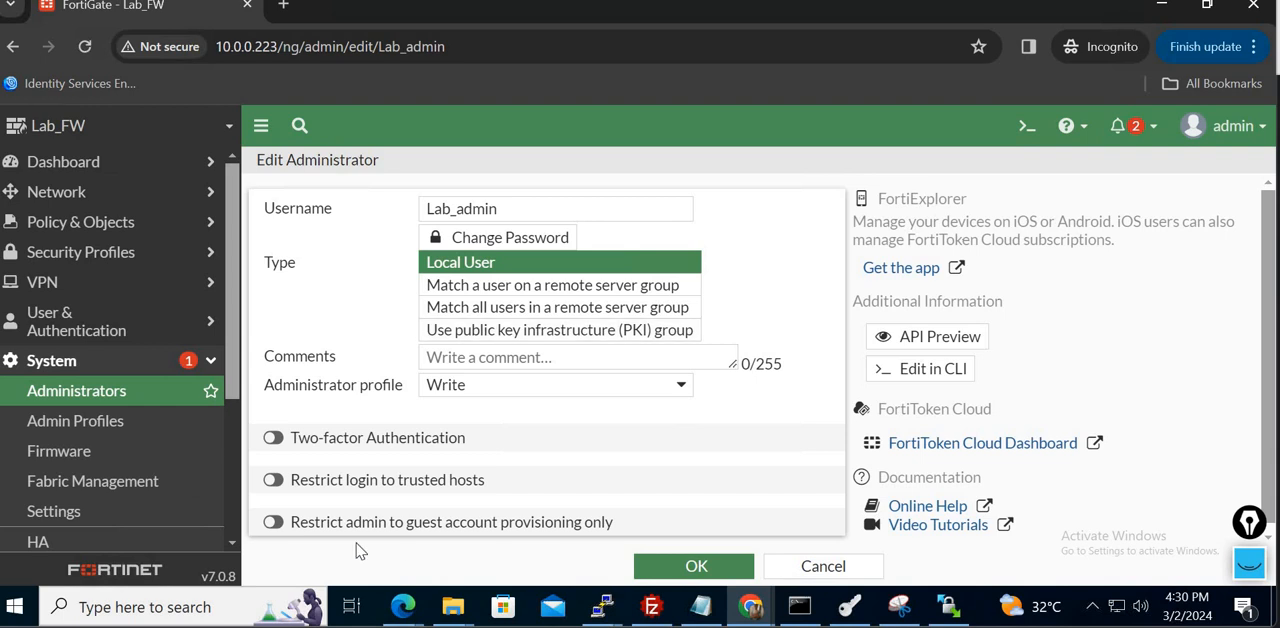
pyautogui.click(273, 481)
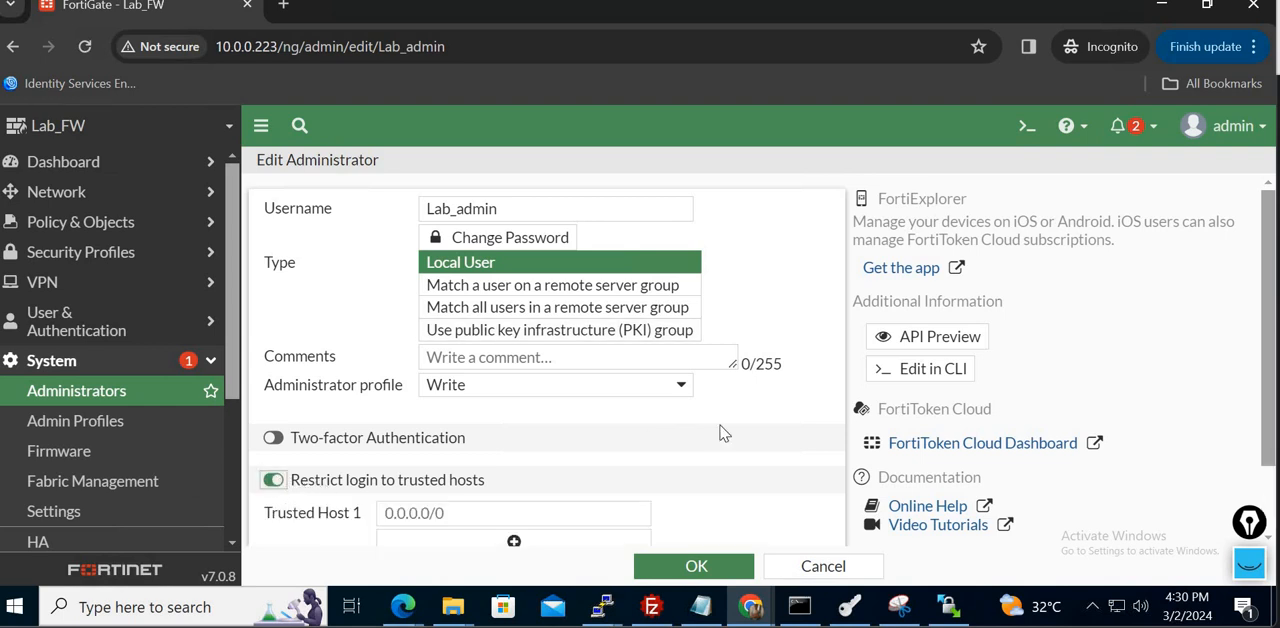
pyautogui.scroll(-1, 812, 423)
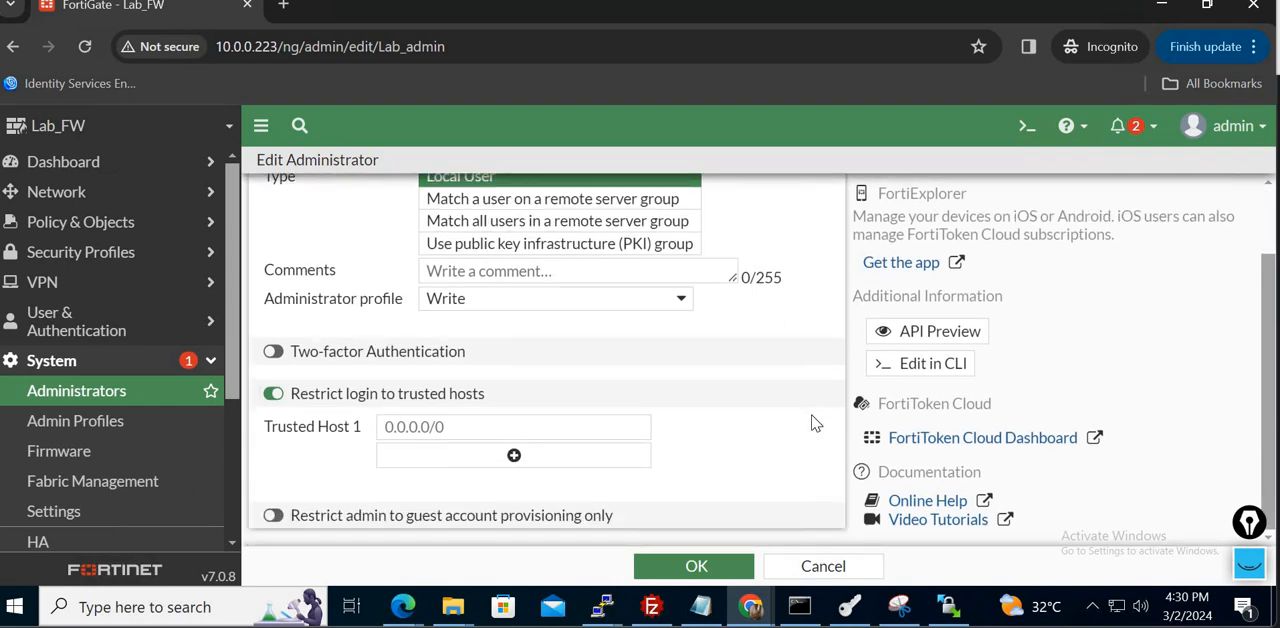
# - Set Lab_admin's Trusted Host 1 to 10.0.0.222/32 and save the administrator
pyautogui.click(462, 431)
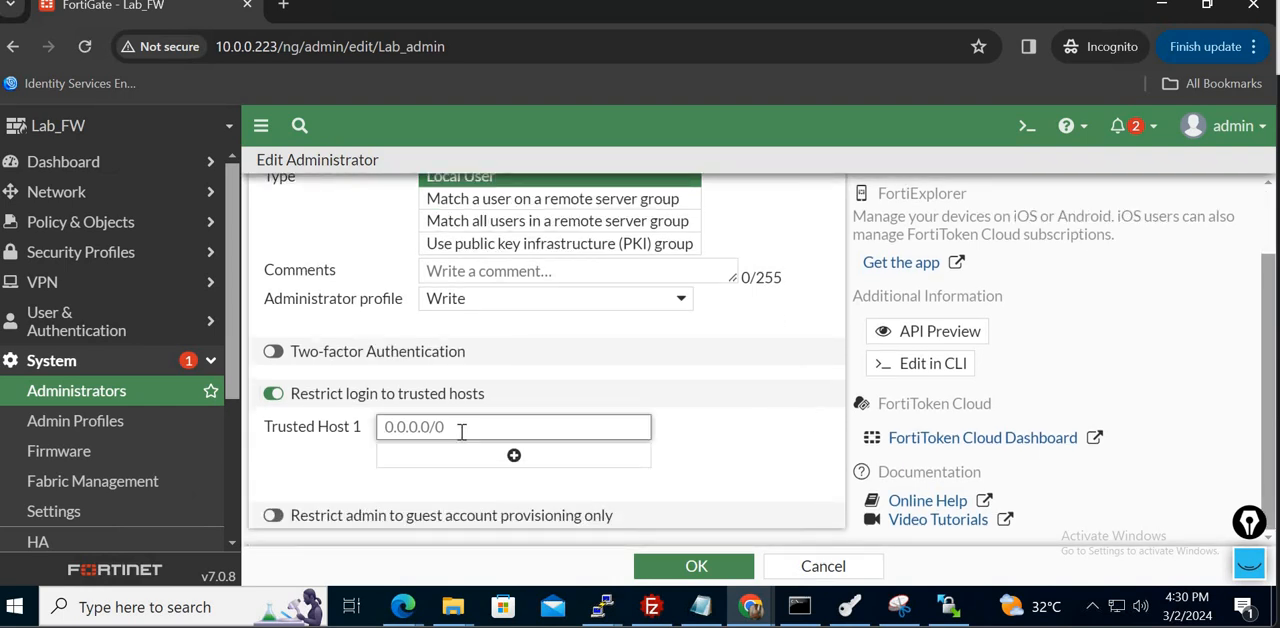
pyautogui.write('10.0.0.')
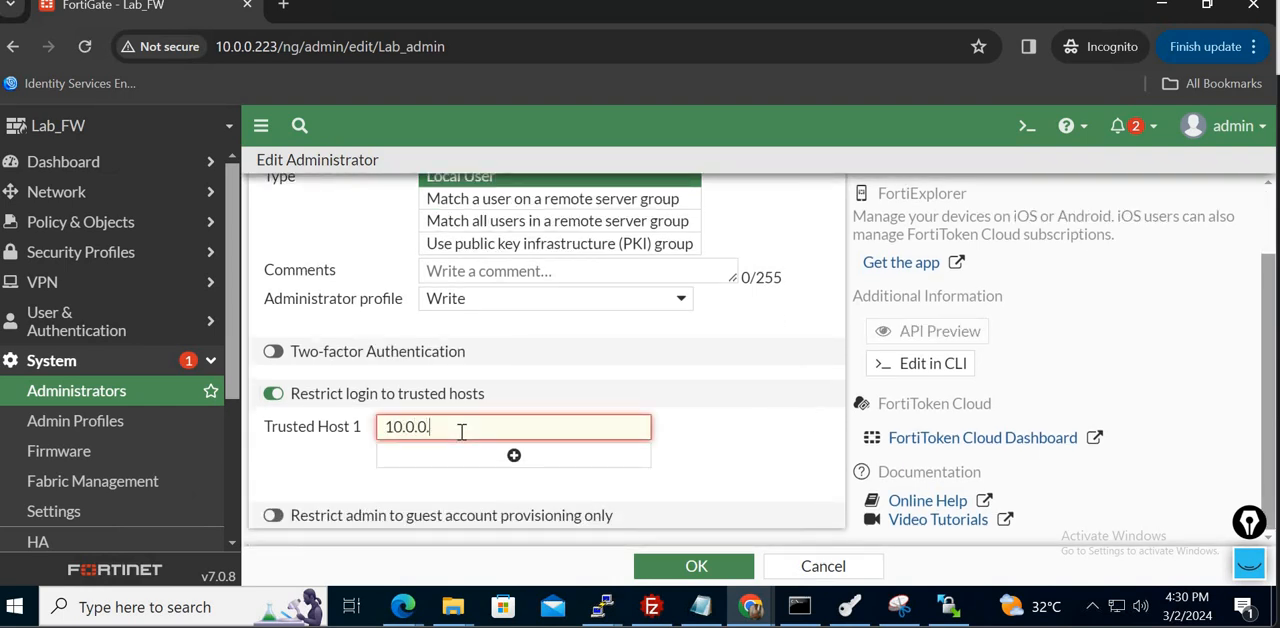
pyautogui.write('222/32')
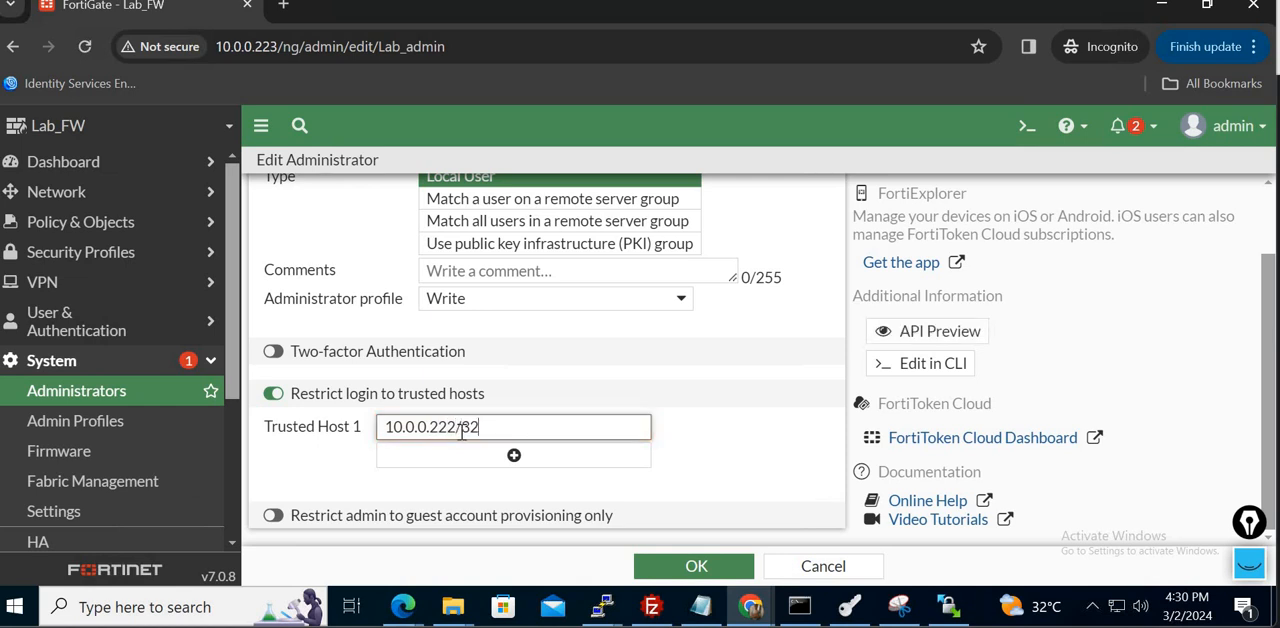
pyautogui.click(799, 606)
pyautogui.click(799, 452)
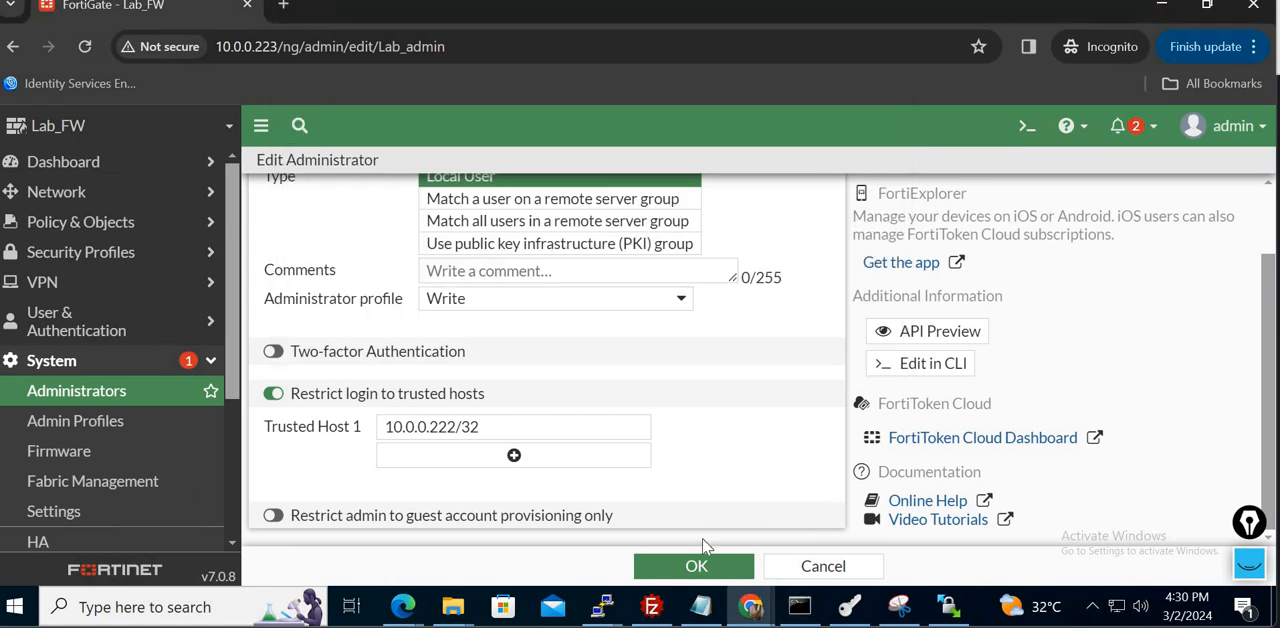
pyautogui.click(706, 566)
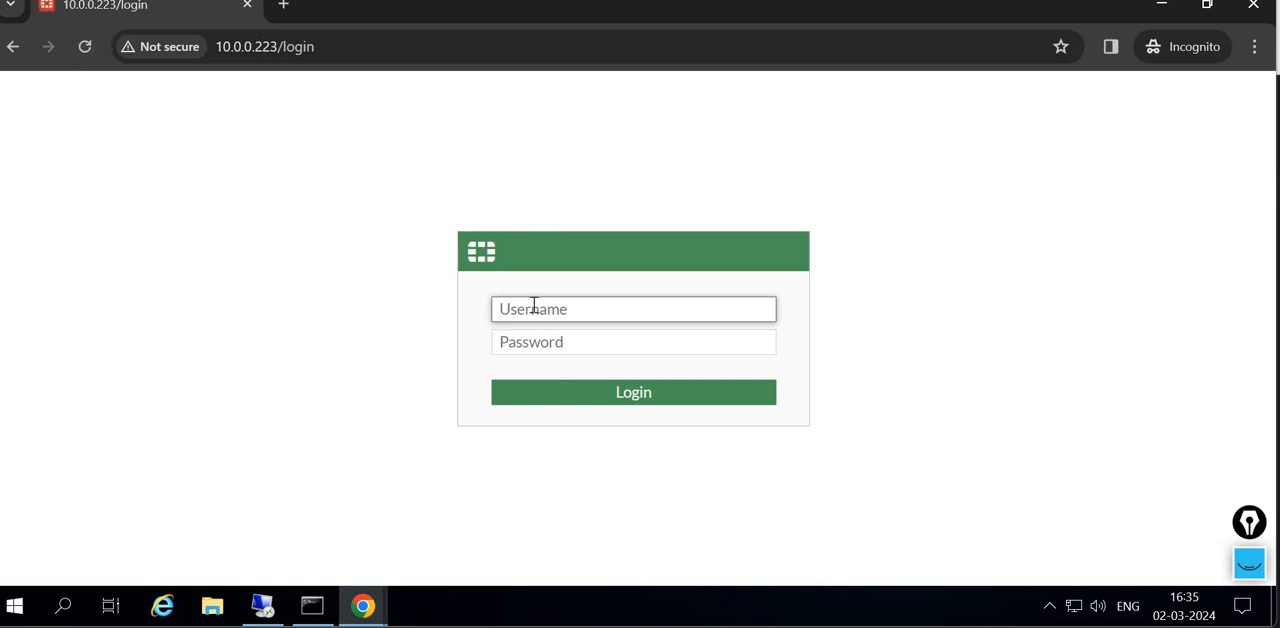
# - Try to log in to the firewall from the second desktop as Lab_admin with the account password
pyautogui.write('ad')
pyautogui.press('BackSpace')
pyautogui.write('Lab_admin')
pyautogui.press('Tab')
pyautogui.write('a')
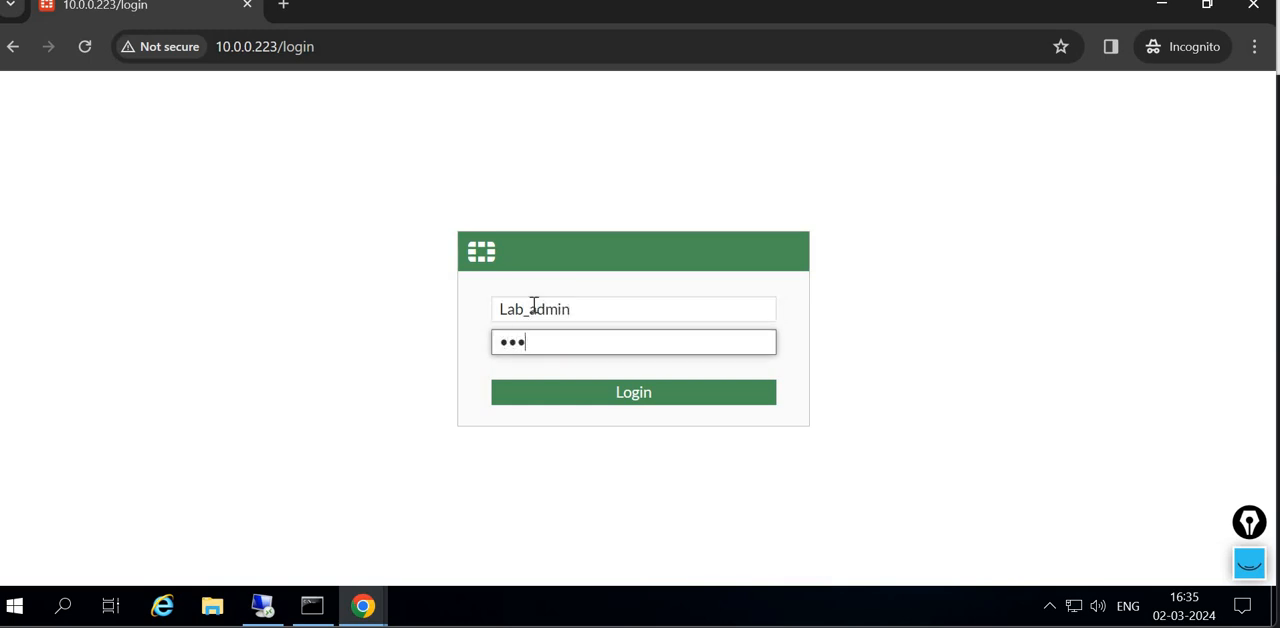
pyautogui.write('••••••')
pyautogui.press('Return')
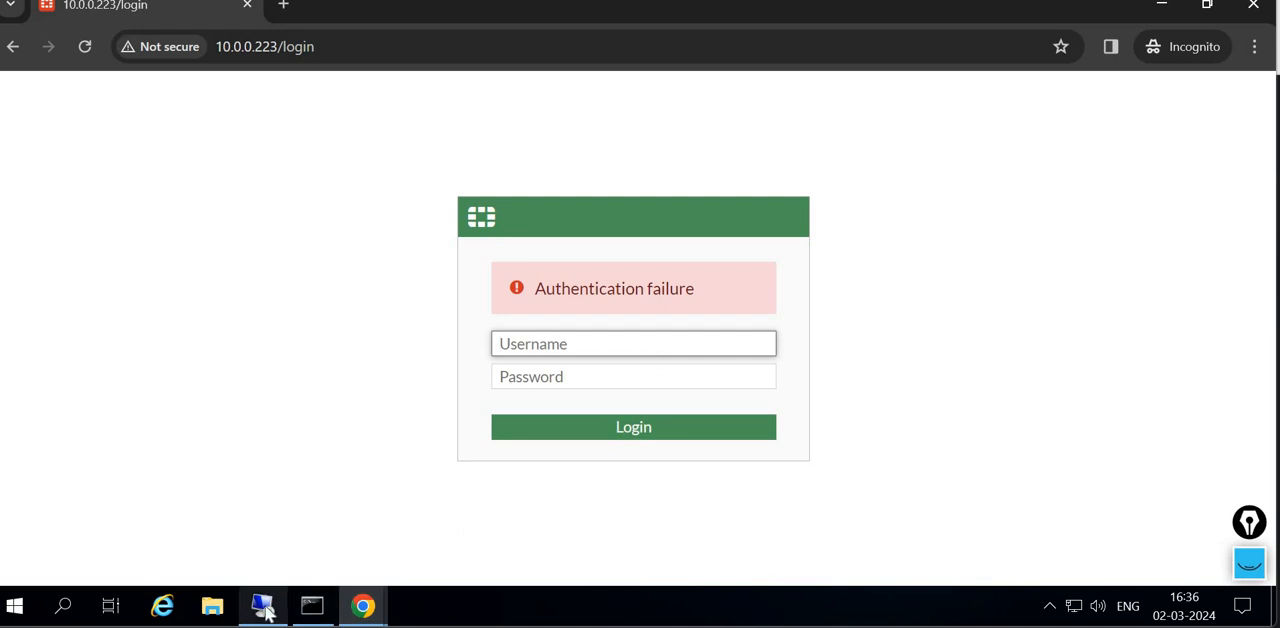
# - Return to the admin session on the first desktop and open the firewall's System Events log
pyautogui.moveTo(270, 614)
pyautogui.click(275, 500)
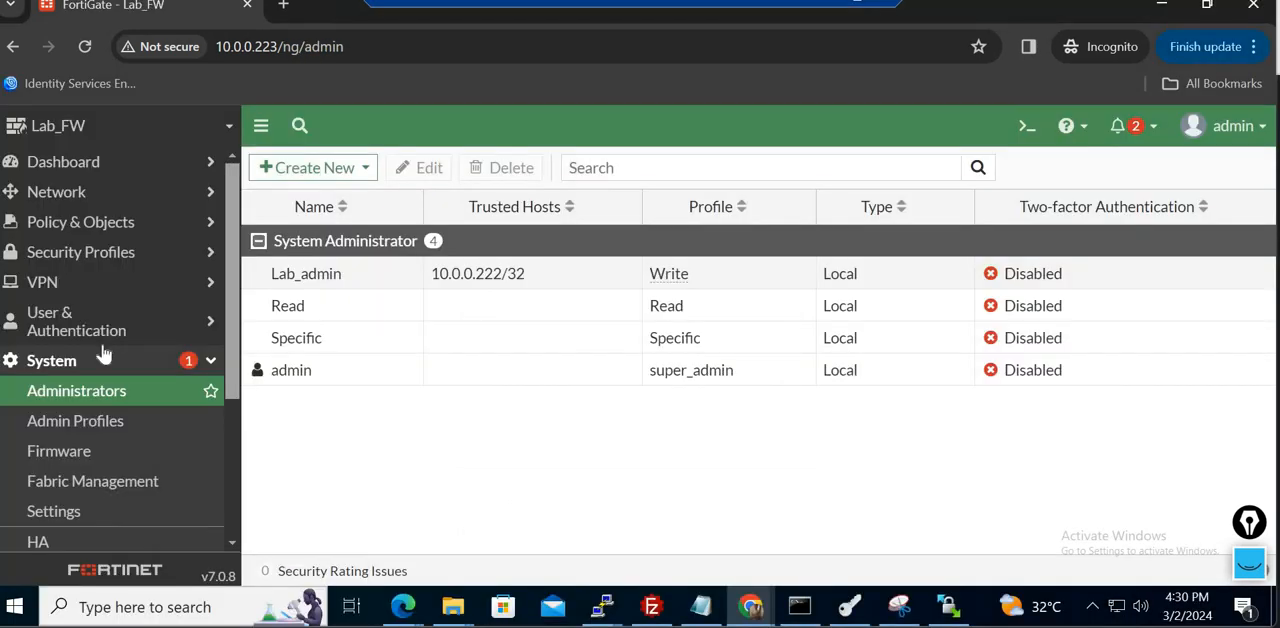
pyautogui.click(148, 362)
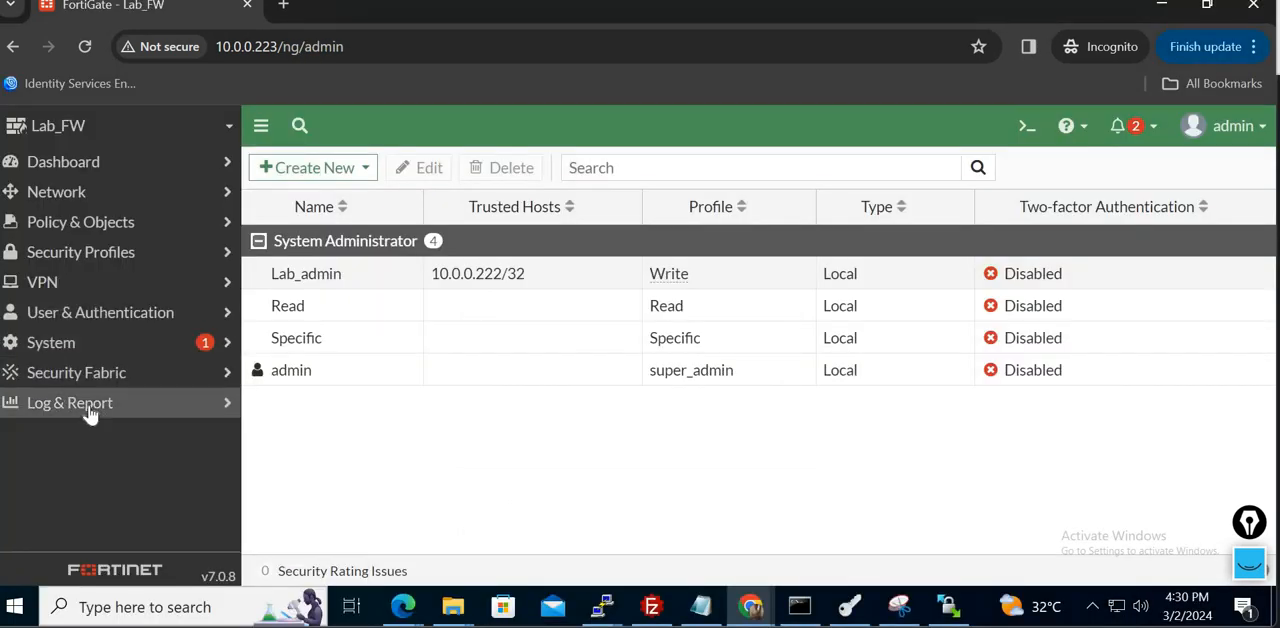
pyautogui.click(88, 416)
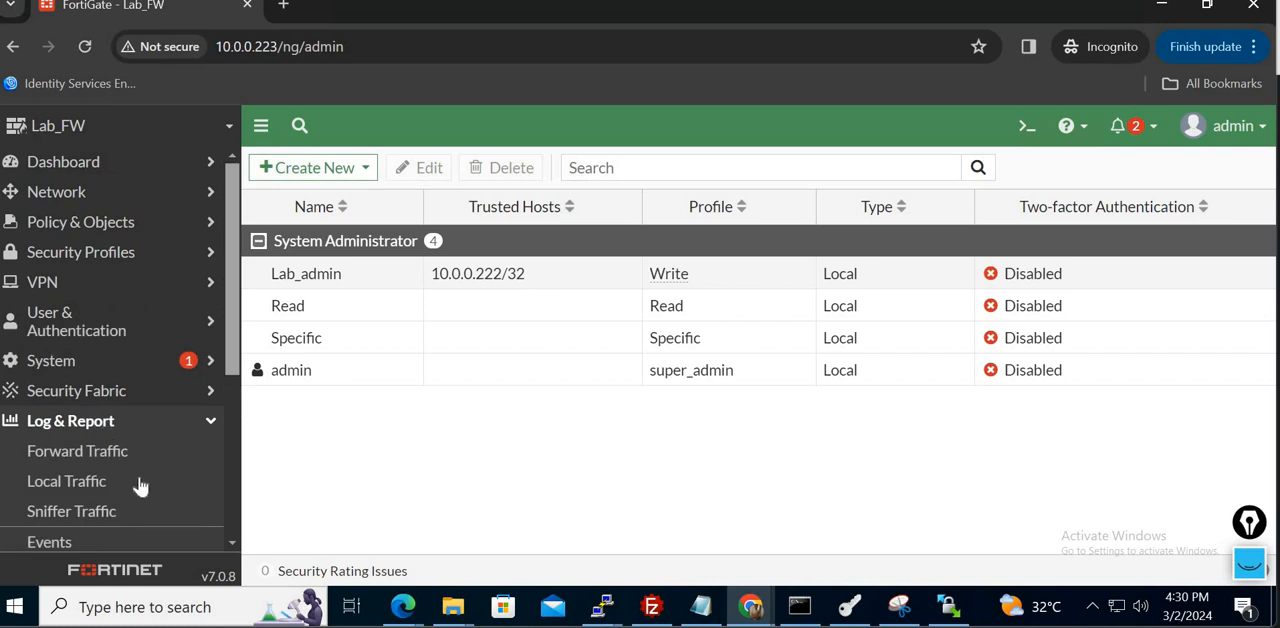
pyautogui.click(72, 542)
pyautogui.click(418, 222)
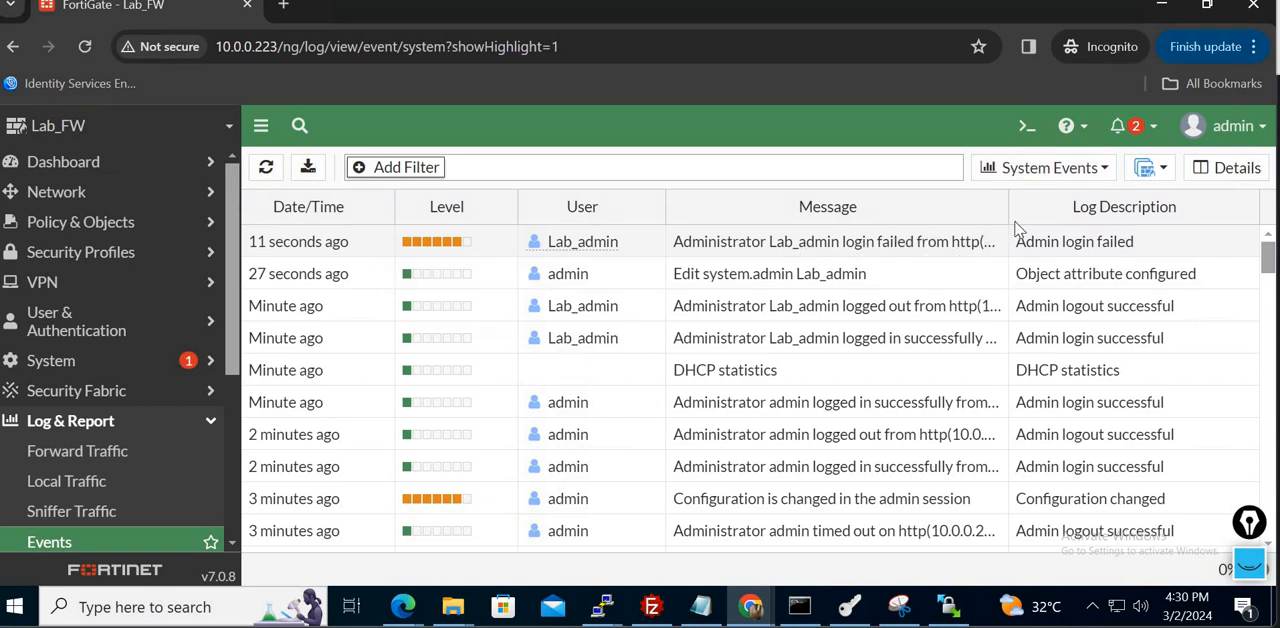
# - Widen the log's Message column and open the details of the newest Lab_admin login event
pyautogui.moveTo(1008, 208); pyautogui.dragTo(1196, 208)
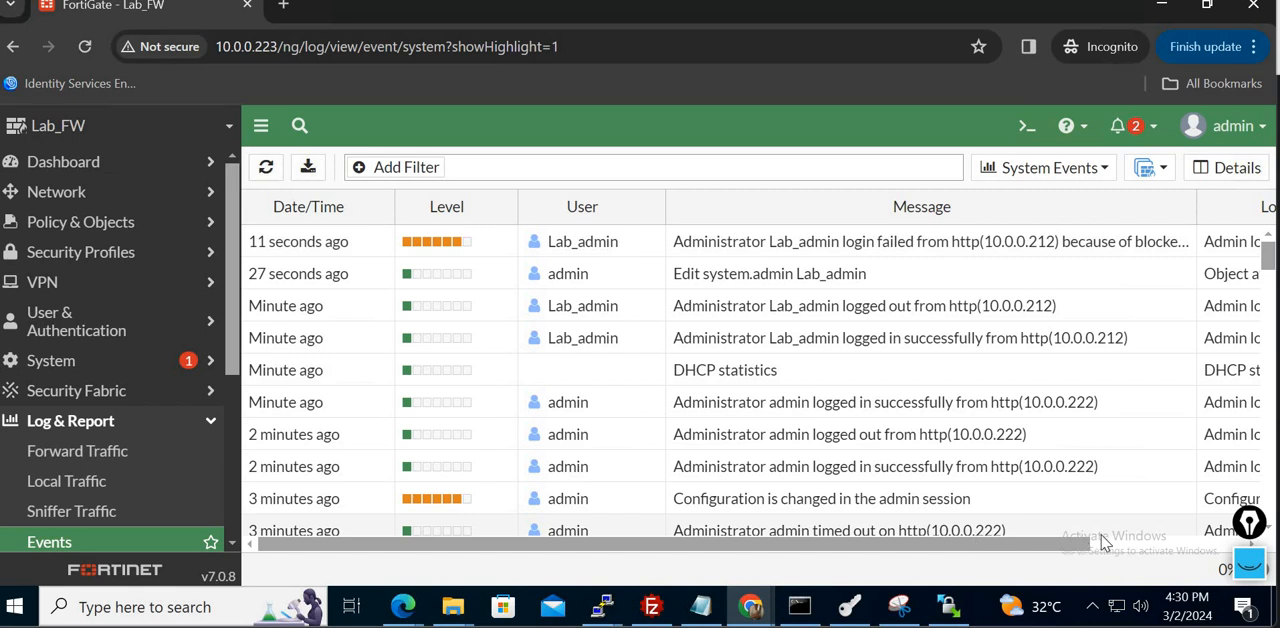
pyautogui.scroll(-3, 1185, 496)
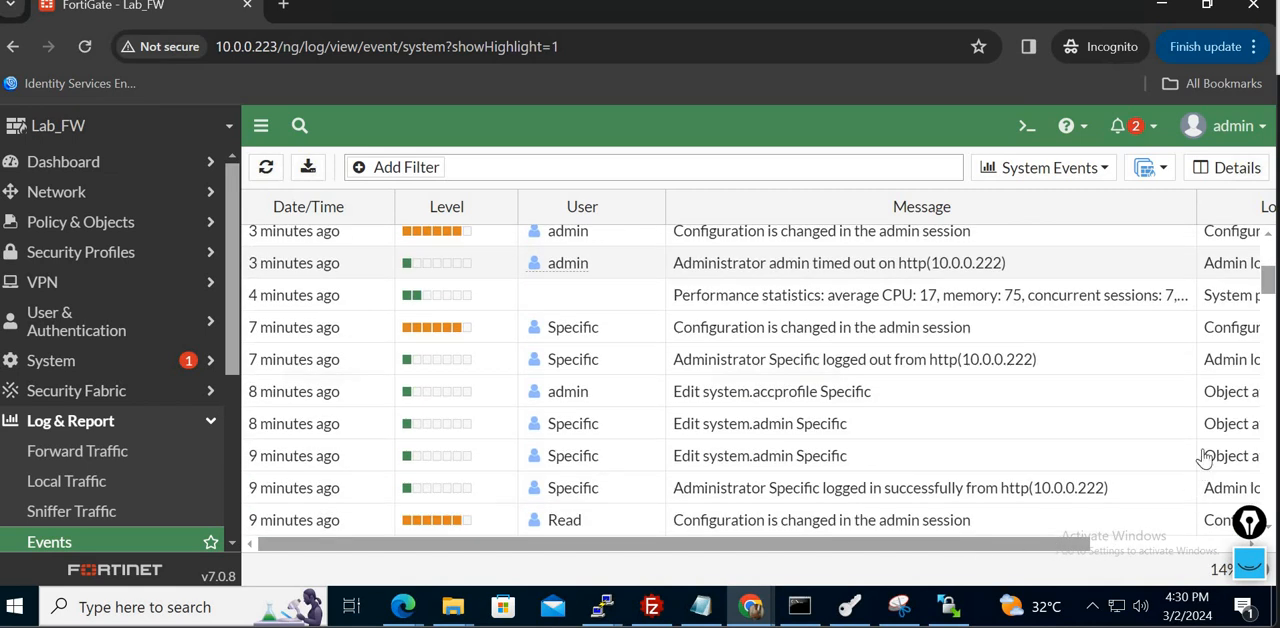
pyautogui.scroll(3, 1270, 240)
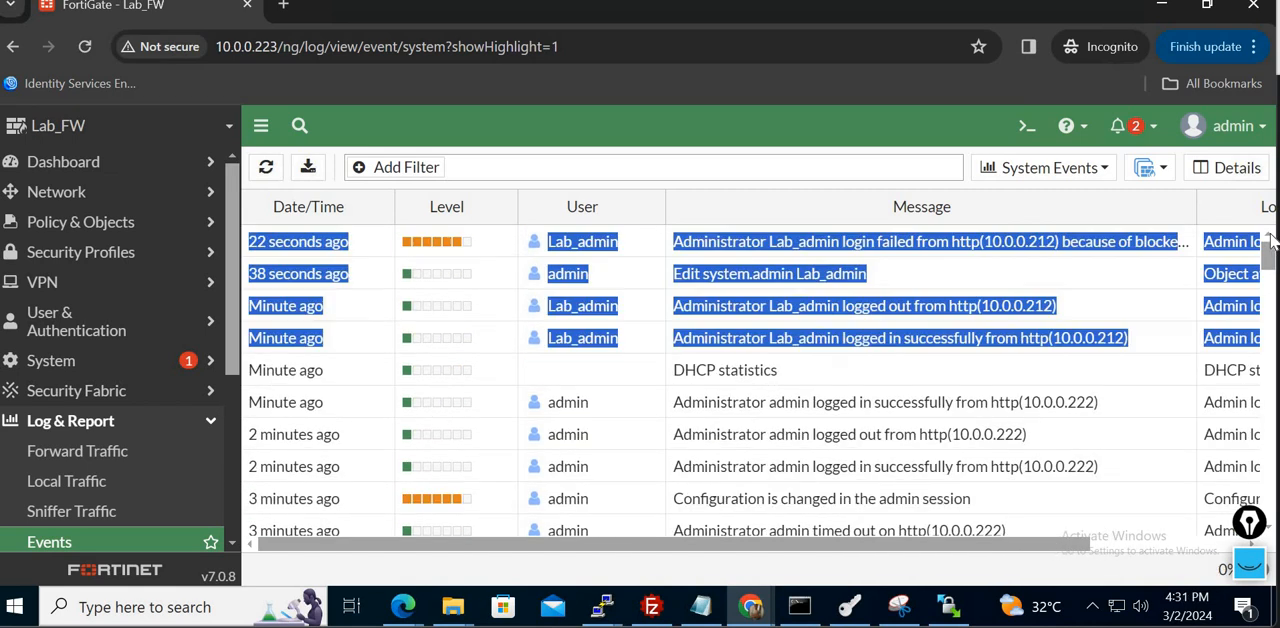
pyautogui.click(1112, 250)
pyautogui.doubleClick(1063, 258)
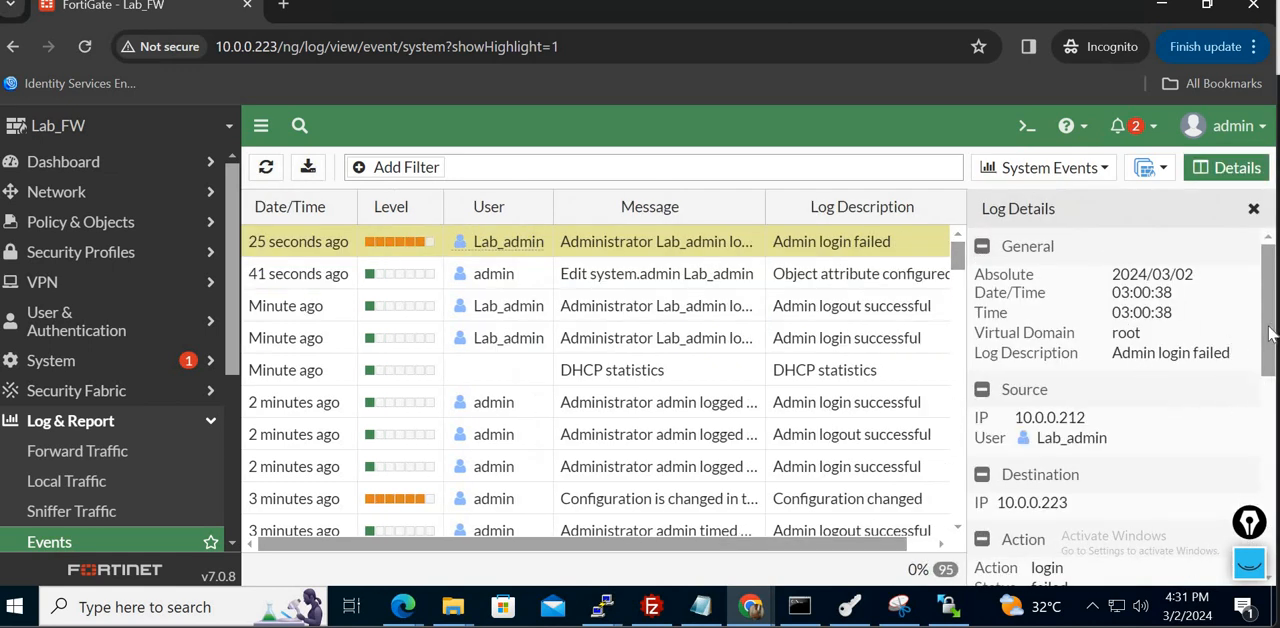
# - Examine the login event's failure reason, source user interface and message in the log details
pyautogui.scroll(-3, 1108, 402)
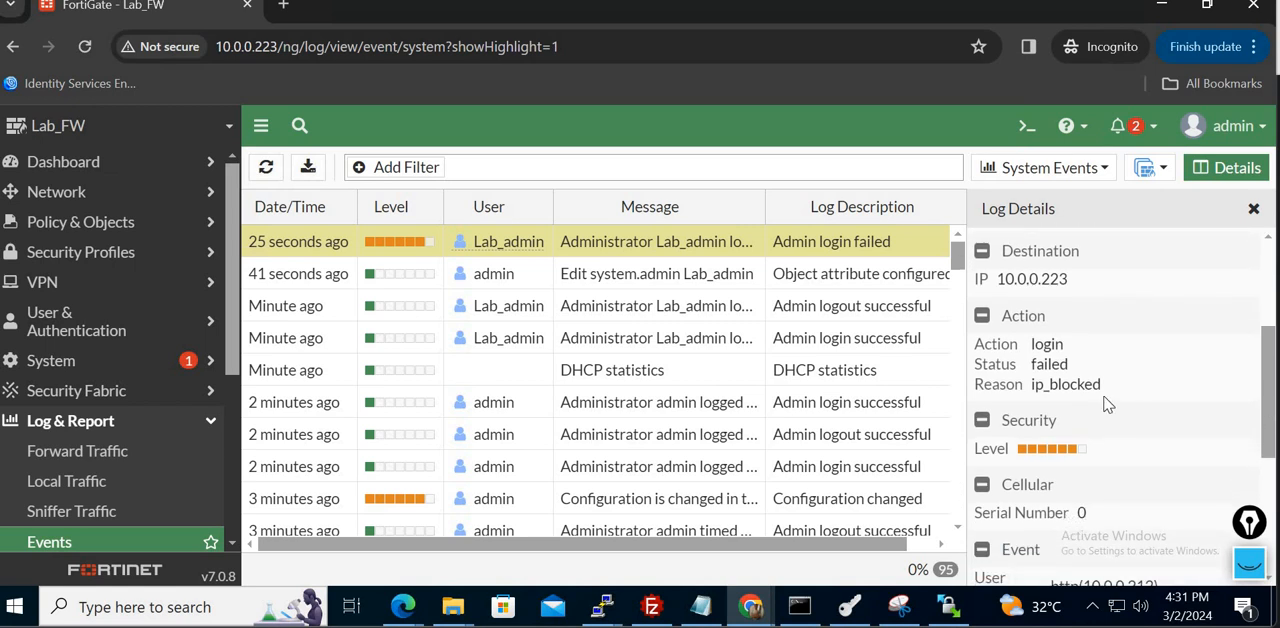
pyautogui.doubleClick(1066, 388)
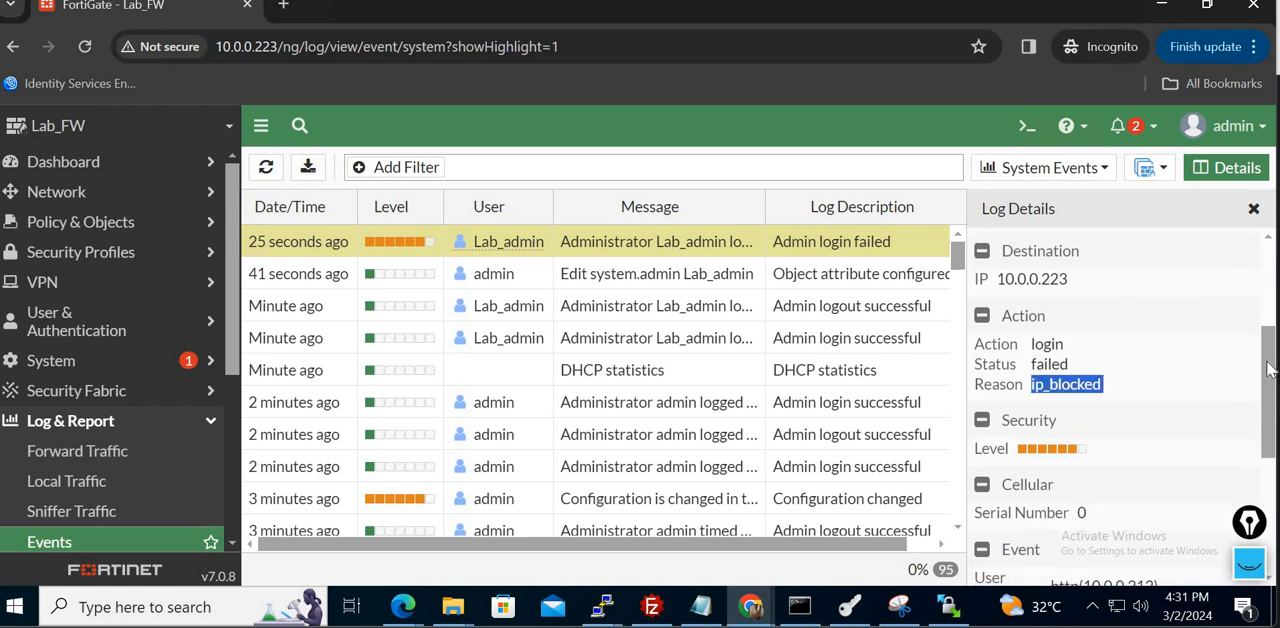
pyautogui.scroll(2, 1272, 293)
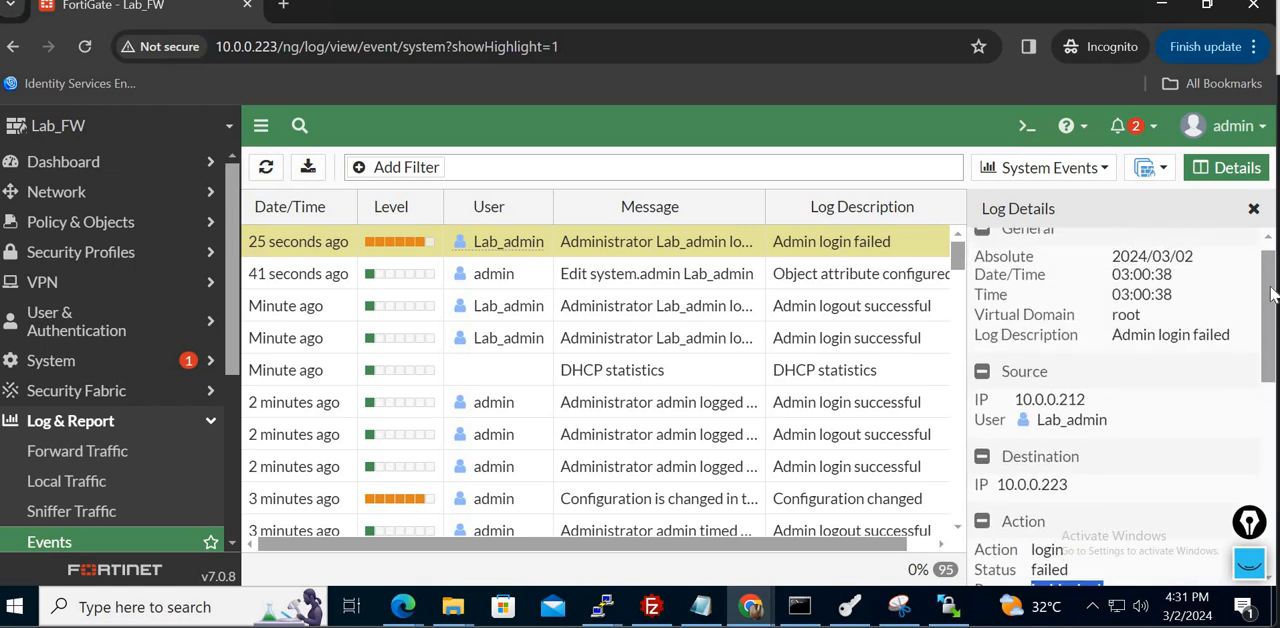
pyautogui.moveTo(1272, 293); pyautogui.dragTo(1272, 393)
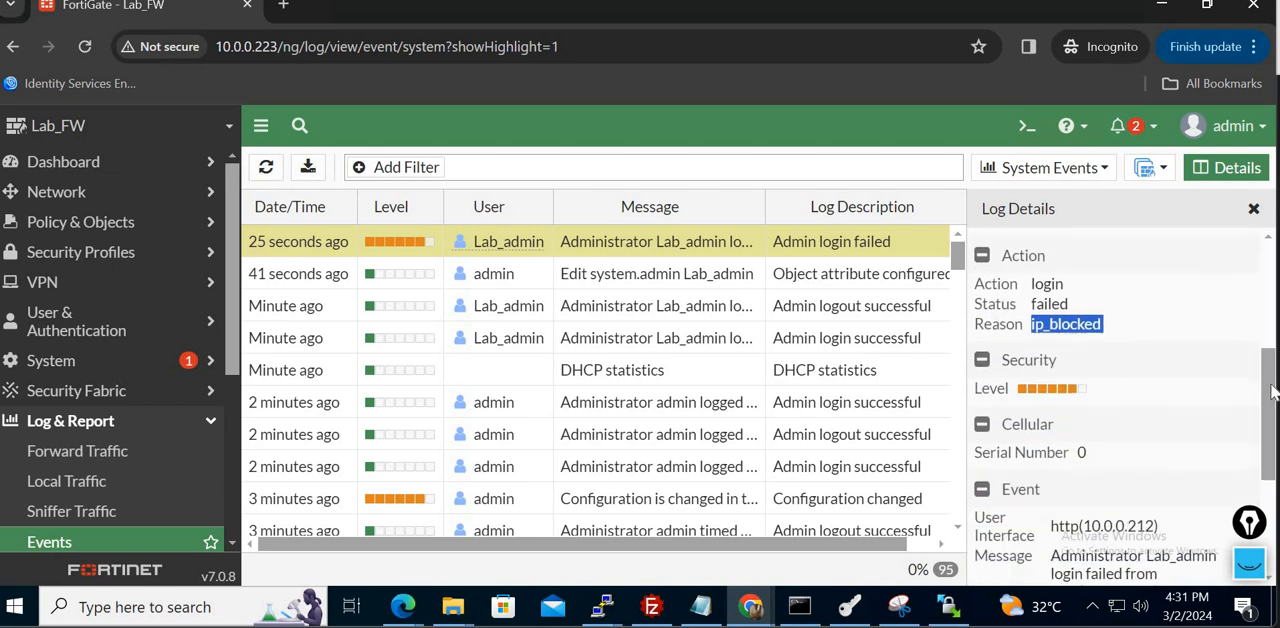
pyautogui.moveTo(1272, 433); pyautogui.dragTo(1272, 462)
pyautogui.tripleClick(1075, 404)
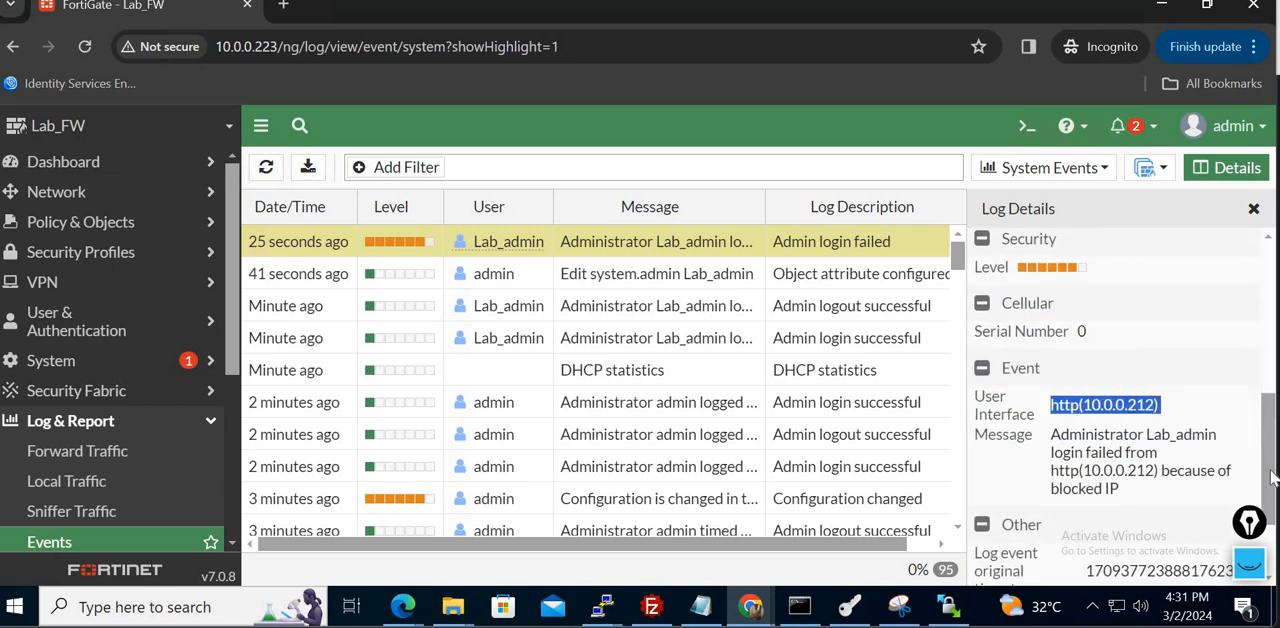
pyautogui.scroll(-2, 1090, 377)
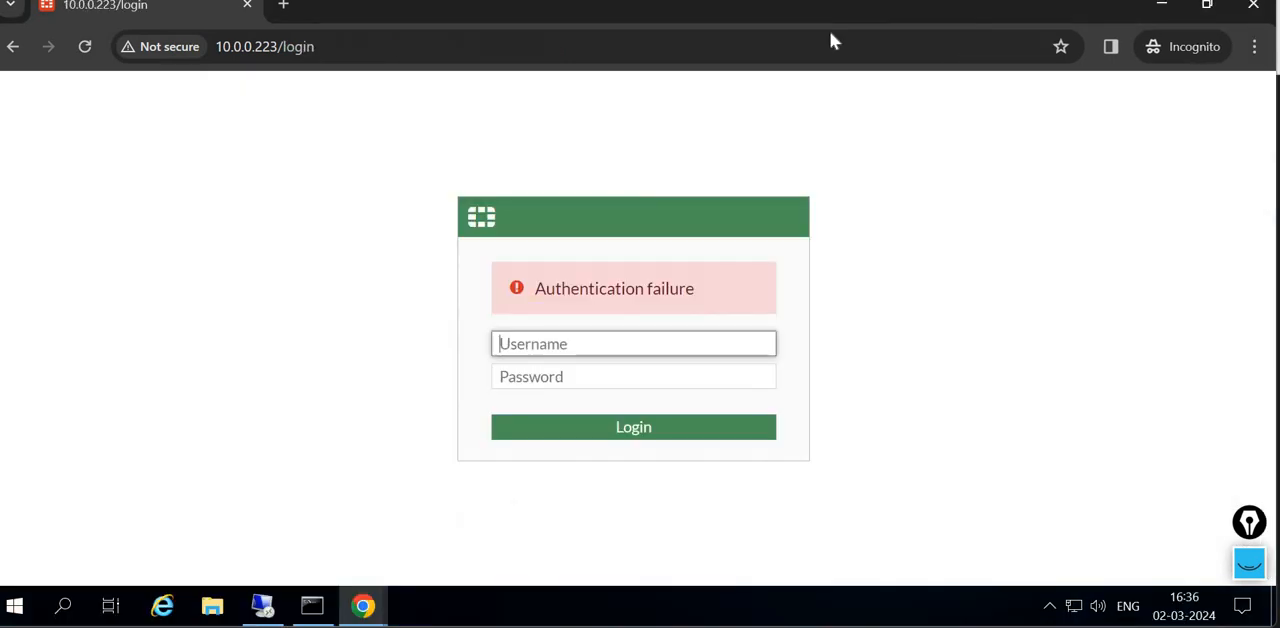
# - On the second desktop, launch PuTTY, start an SSH session to 10.0.0.223 on port 22 and accept the security alert
pyautogui.click(80, 610)
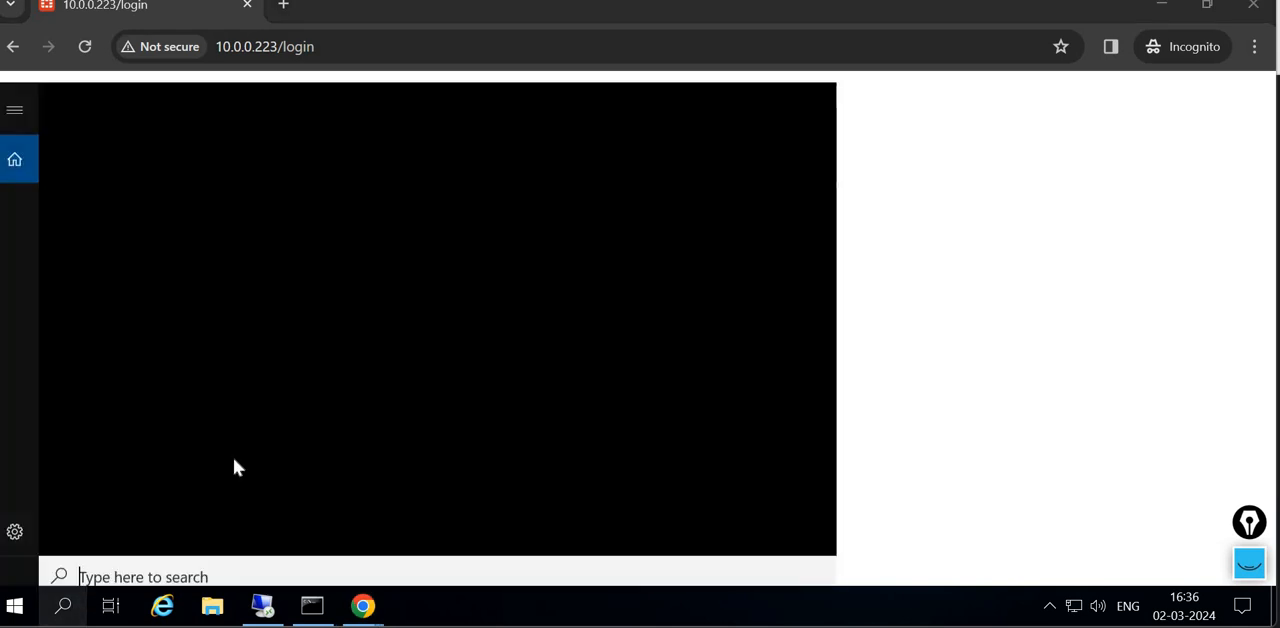
pyautogui.write('putty')
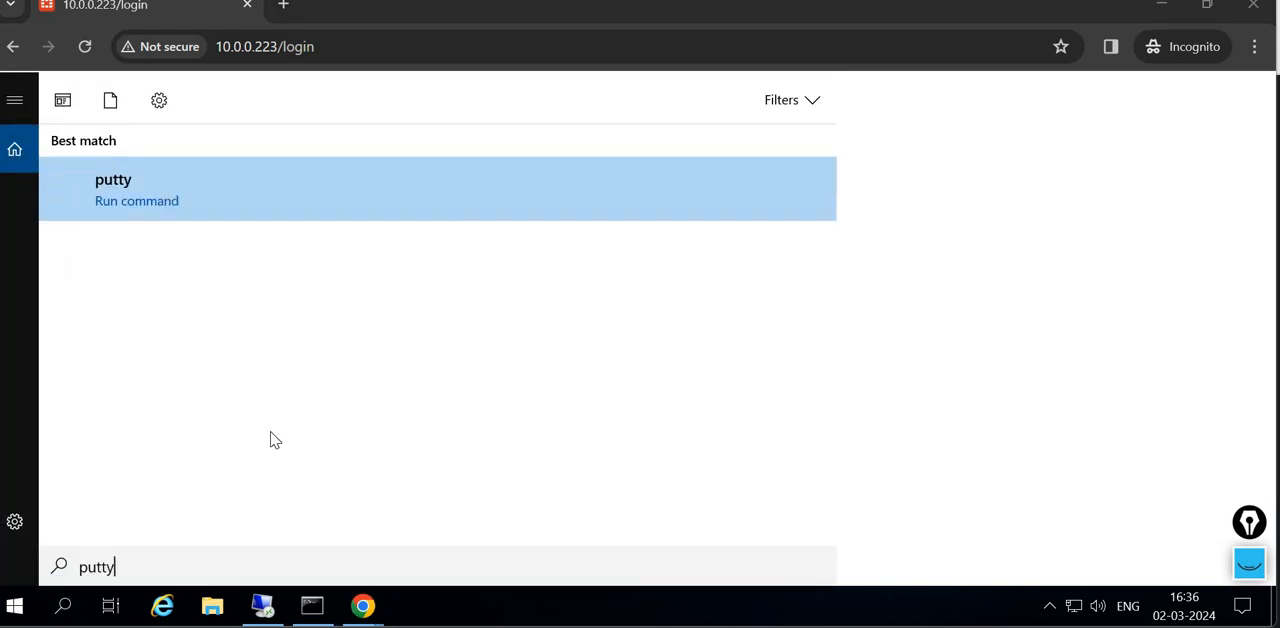
pyautogui.press('Return')
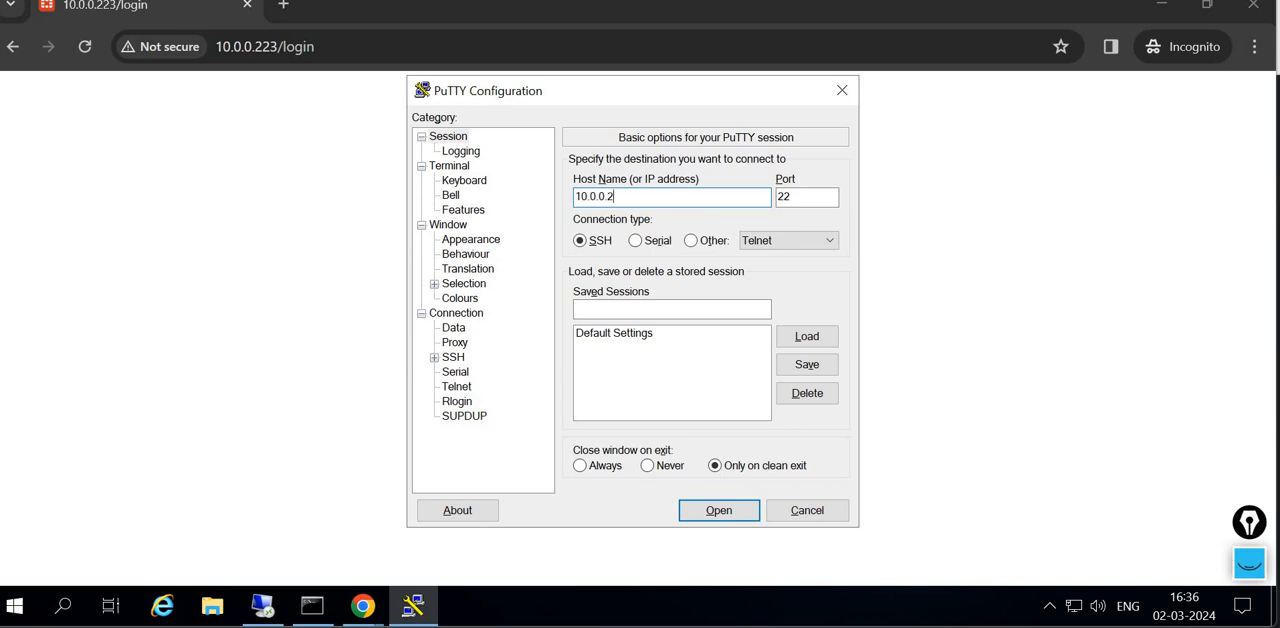
pyautogui.press('Return')
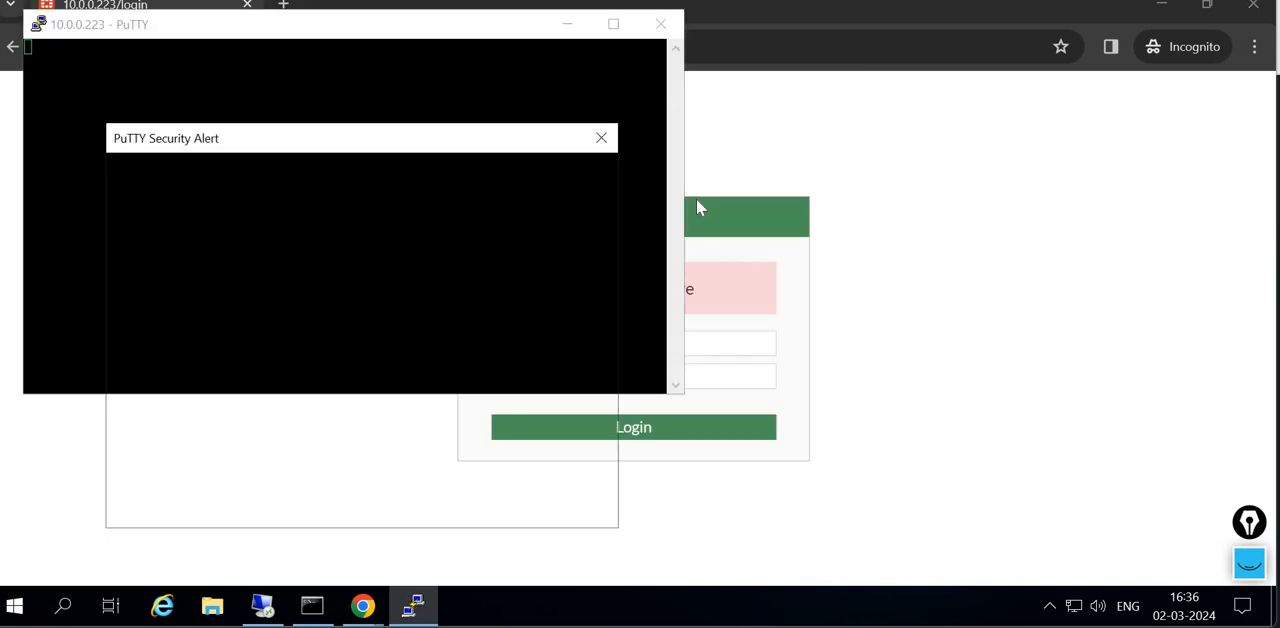
pyautogui.press('Tab')
pyautogui.press('Return')
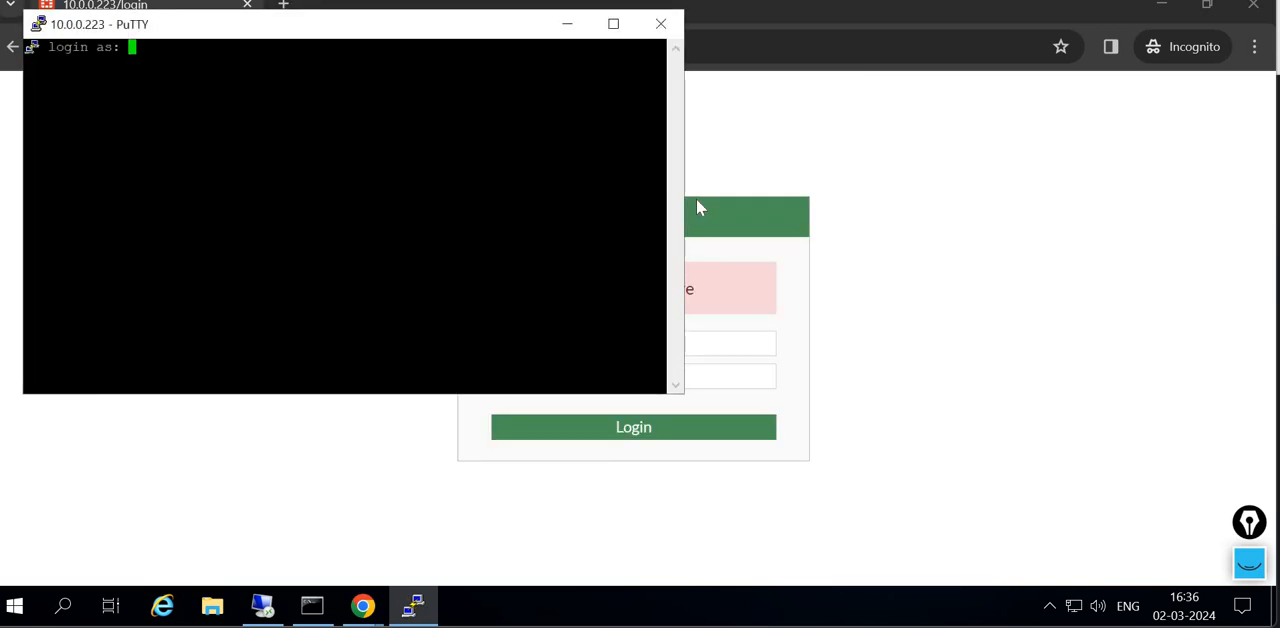
# - Try to log in to the SSH session as Lab_admin
pyautogui.write('Lab_admin')
pyautogui.press('Return')
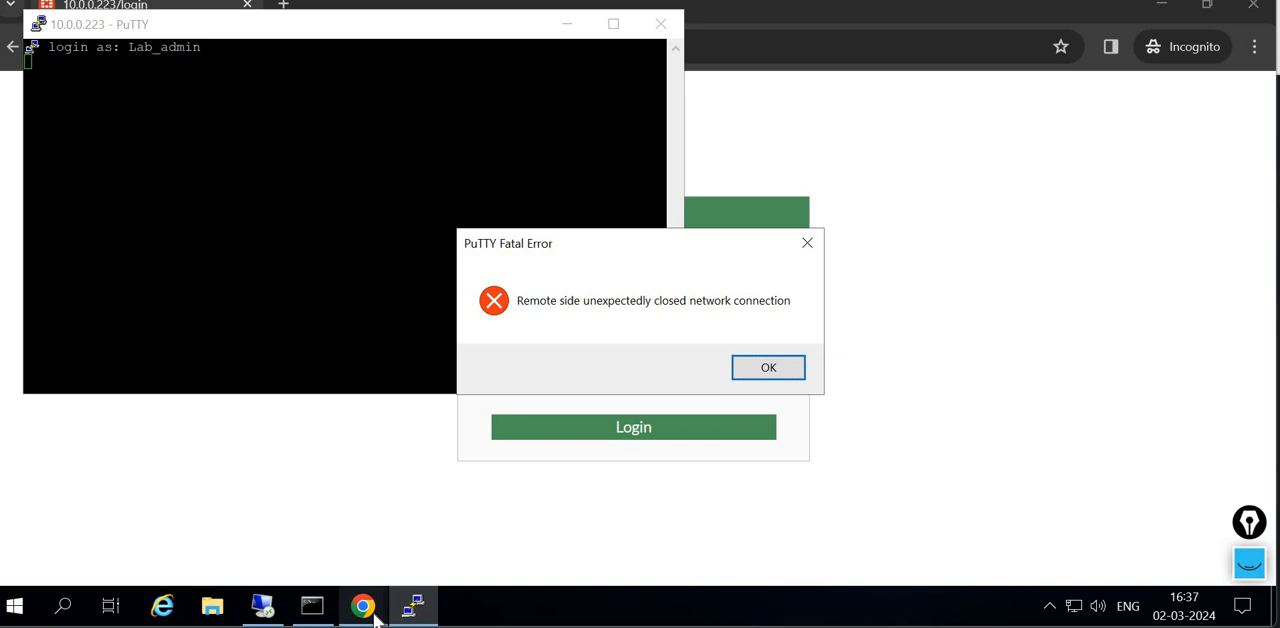
# - Back on the first desktop, refresh the System Events log and examine the newest Lab_admin entry's reason and user interface
pyautogui.click(265, 609)
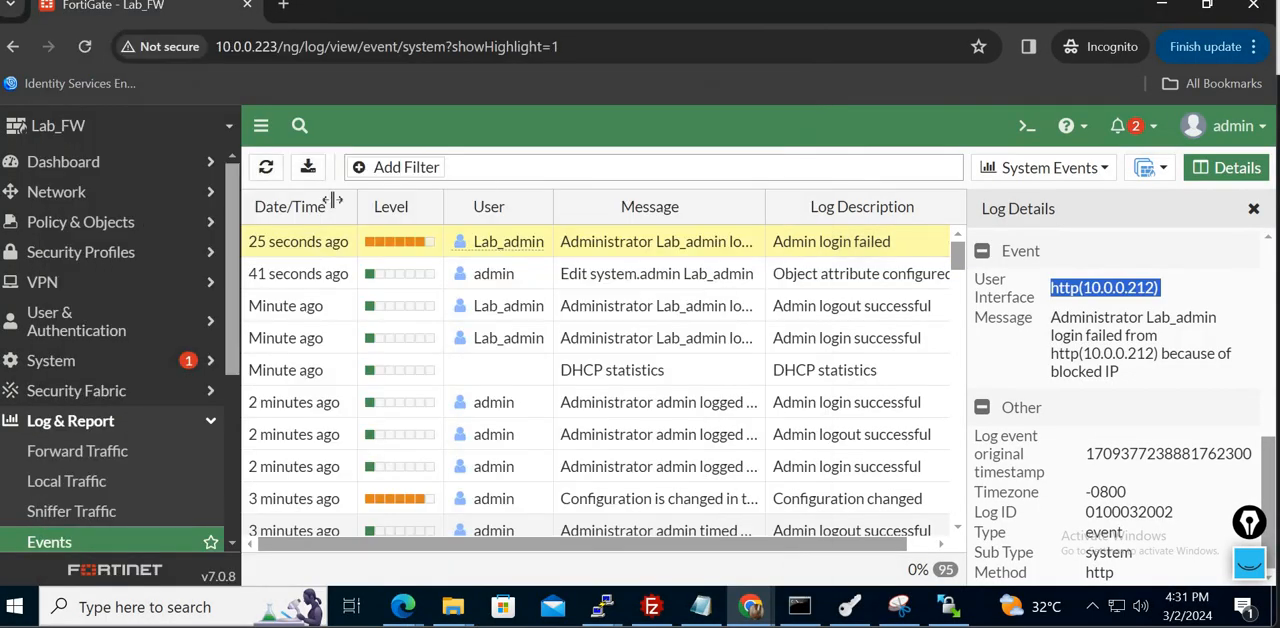
pyautogui.click(266, 167)
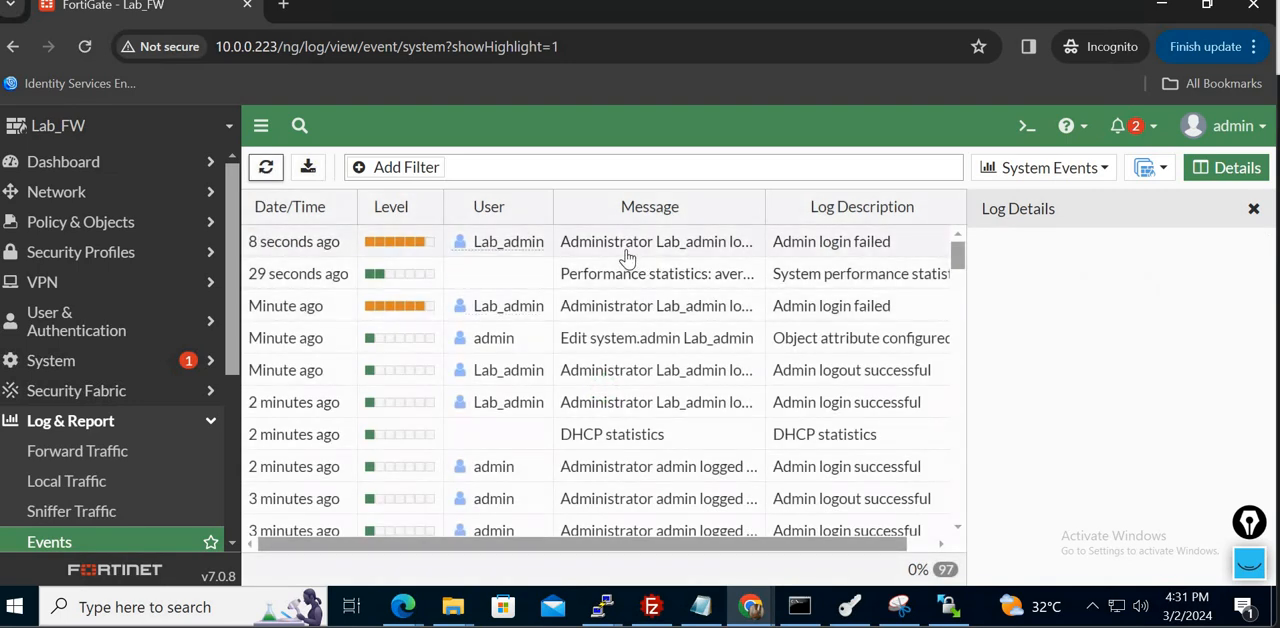
pyautogui.click(627, 257)
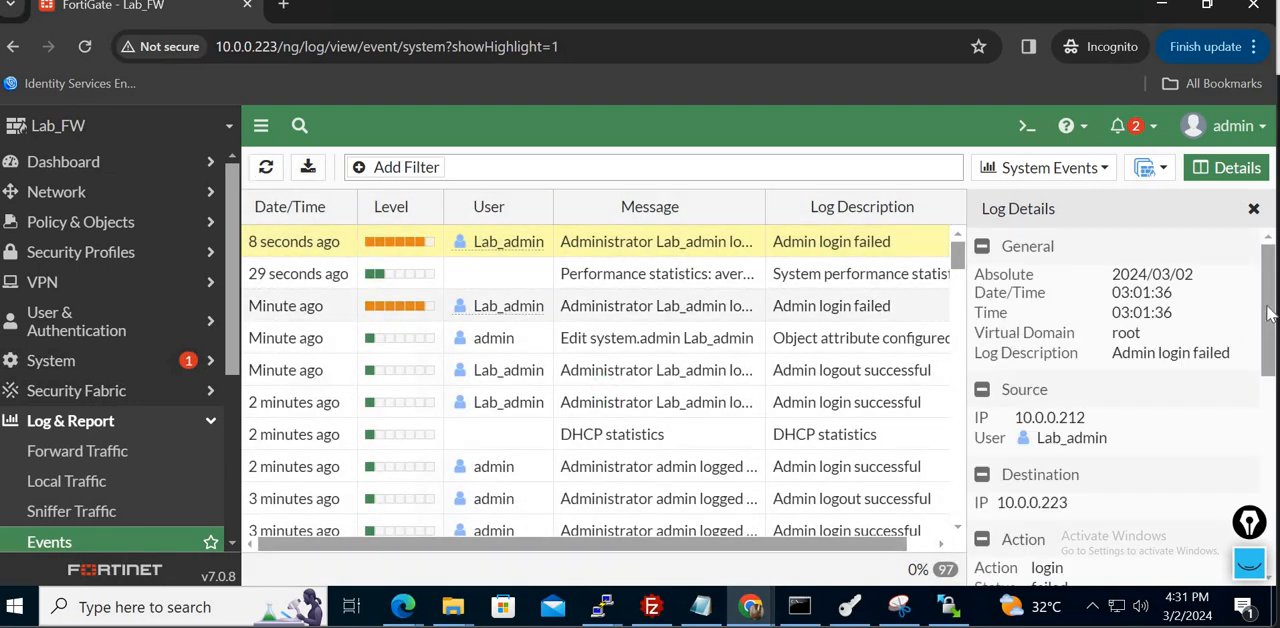
pyautogui.moveTo(1268, 312); pyautogui.dragTo(1272, 453)
pyautogui.tripleClick(1074, 443)
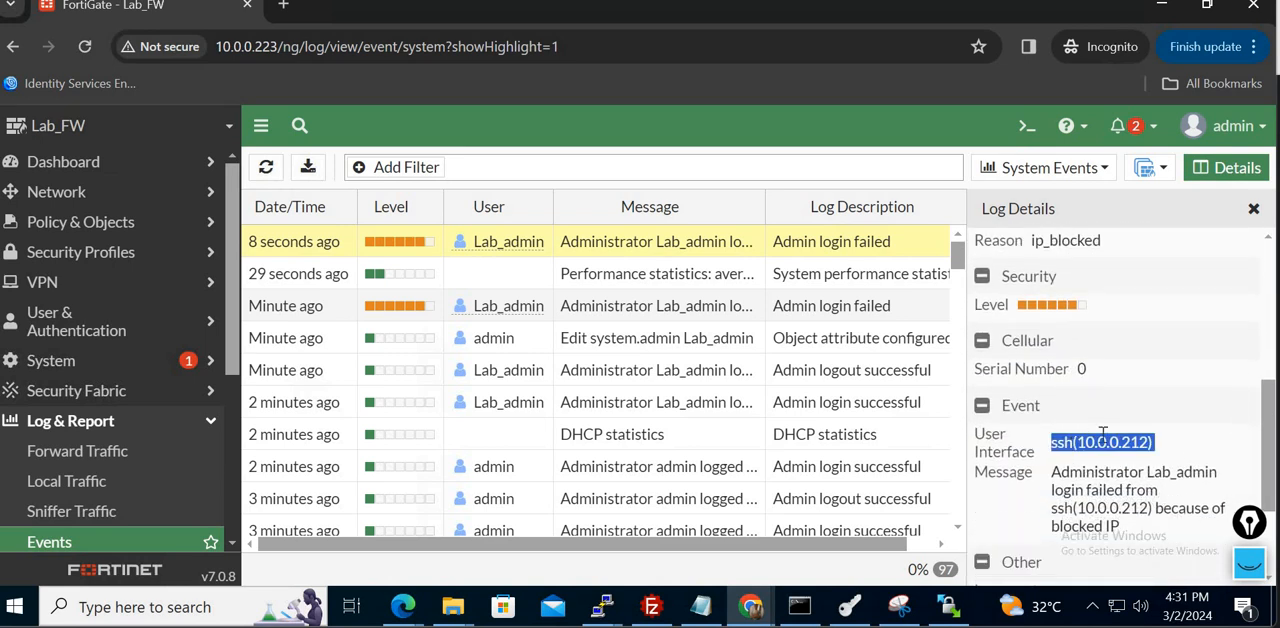
# - Examine the failed Lab_admin login's user interface address and destination IP in the log details
pyautogui.click(1271, 262)
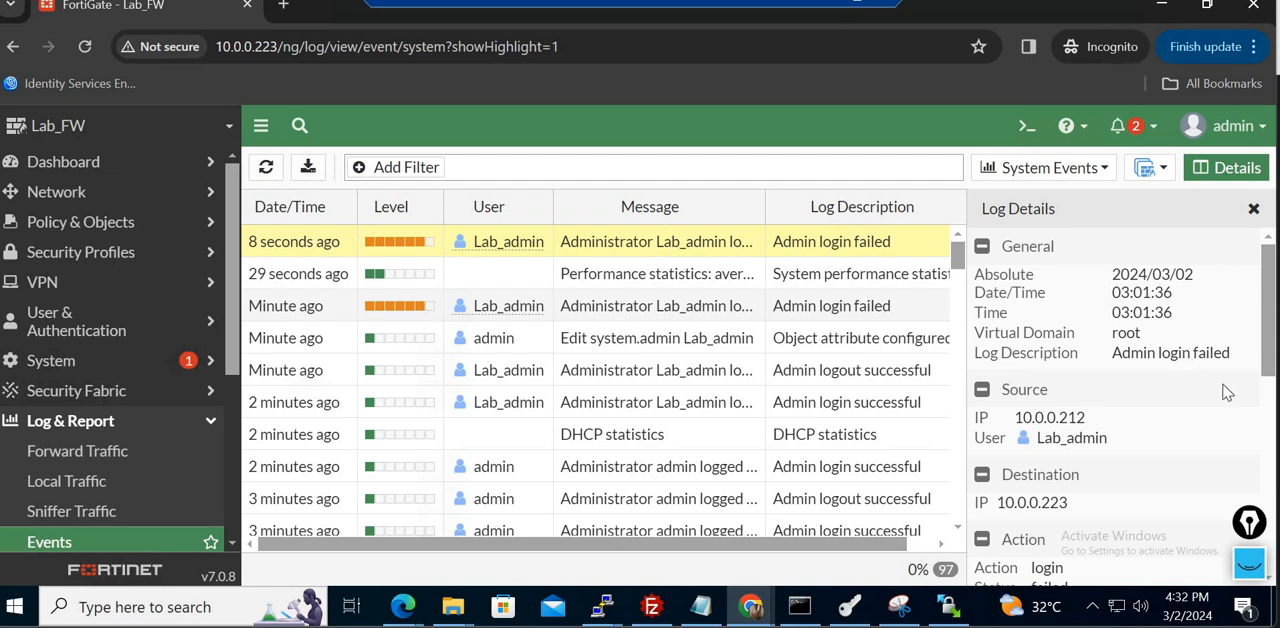
pyautogui.scroll(-3, 1271, 340)
pyautogui.tripleClick(1126, 462)
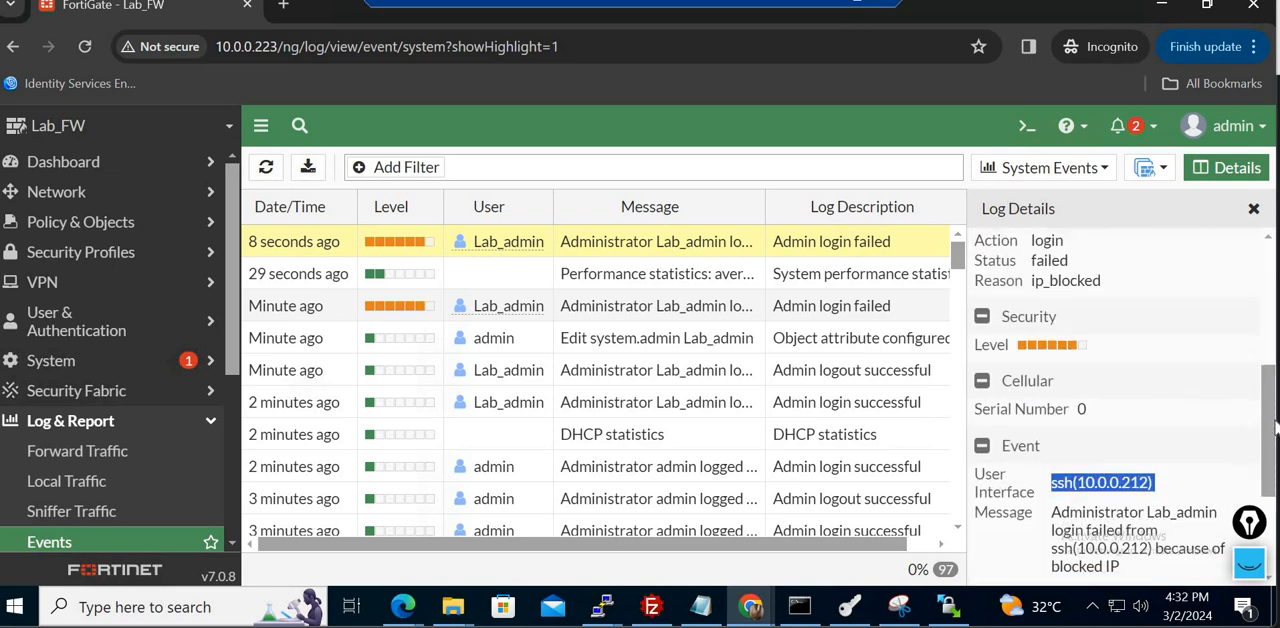
pyautogui.doubleClick(1131, 463)
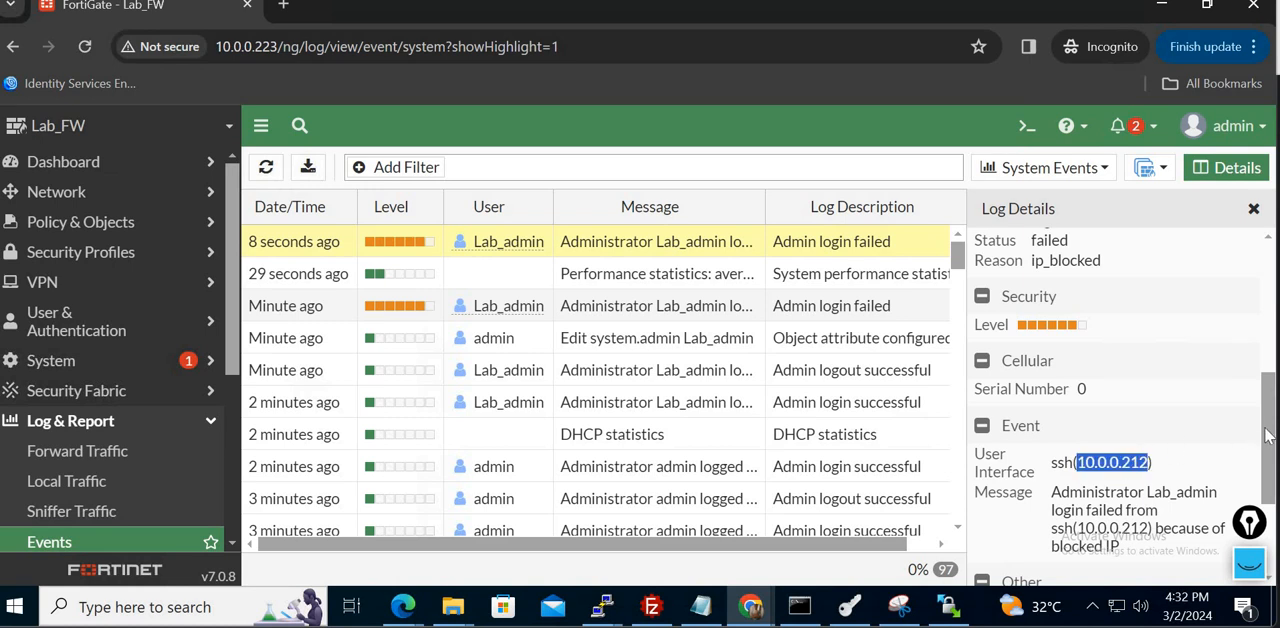
pyautogui.moveTo(1269, 389); pyautogui.dragTo(1269, 336)
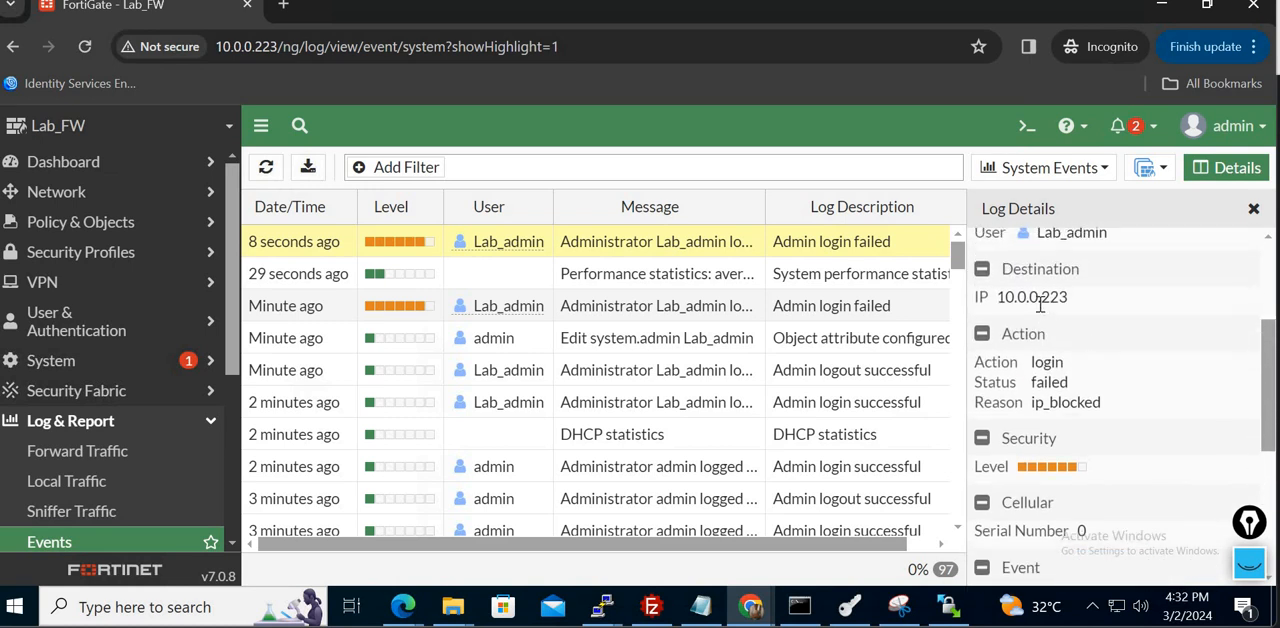
pyautogui.doubleClick(1032, 297)
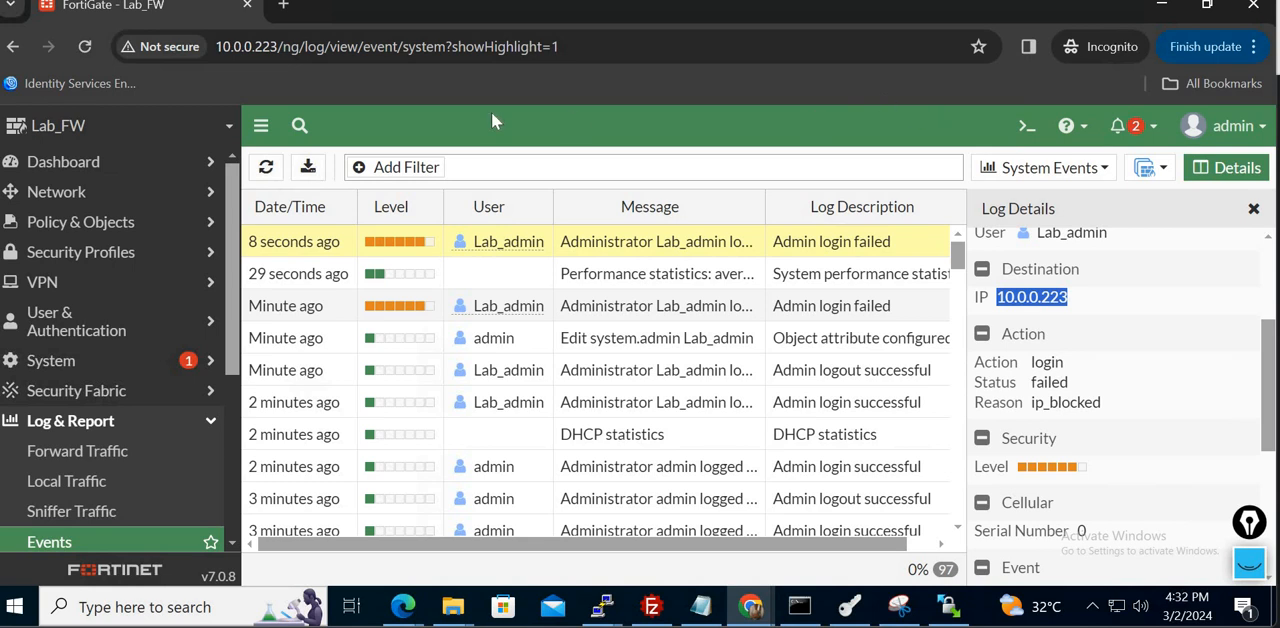
# - Edit the Lab_admin administrator so that Trusted Host 1 is 10.0.0.212/32 and save the change
pyautogui.click(130, 368)
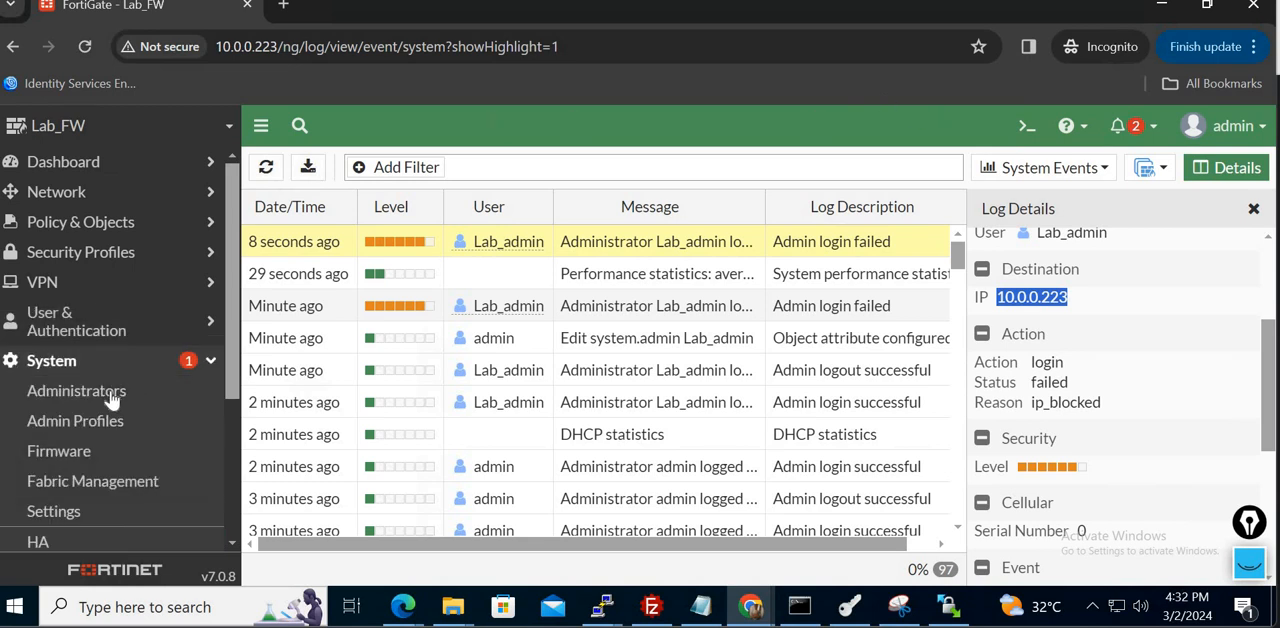
pyautogui.click(110, 394)
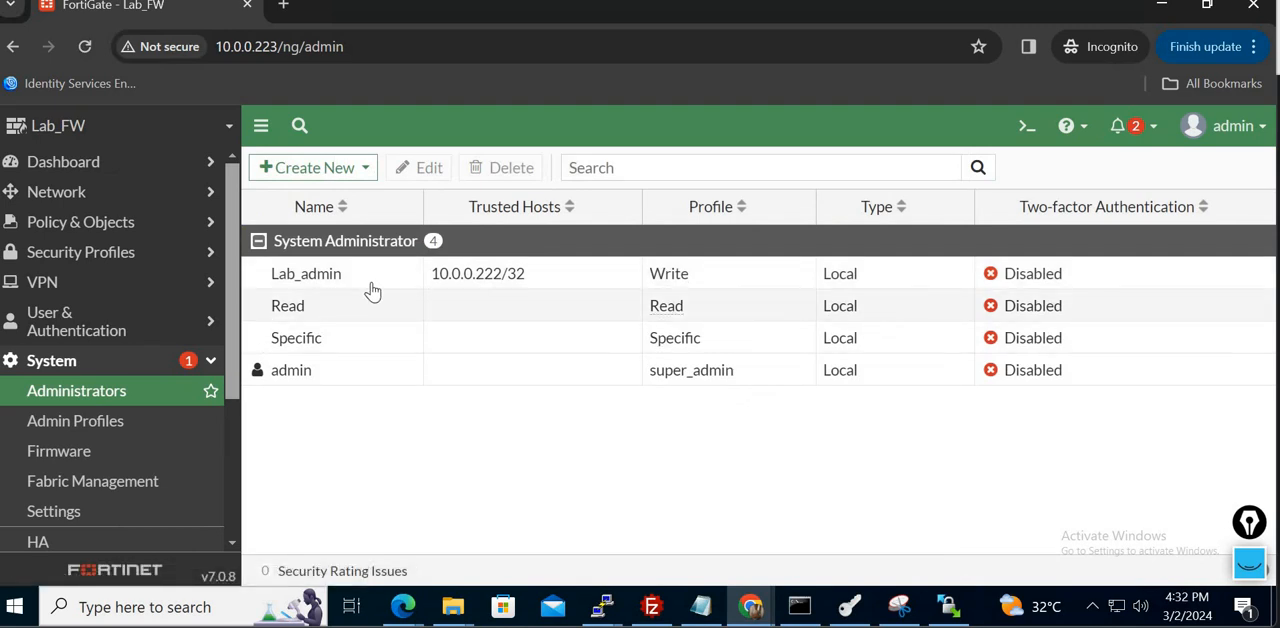
pyautogui.click(330, 276)
pyautogui.click(430, 170)
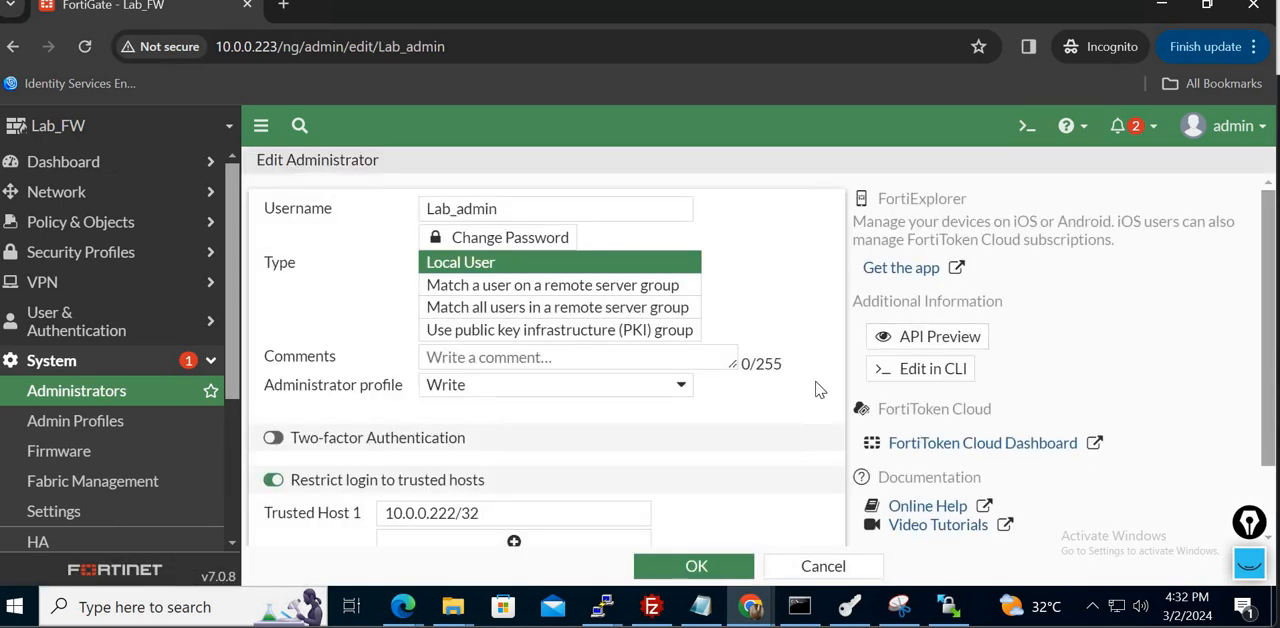
pyautogui.scroll(-2, 815, 389)
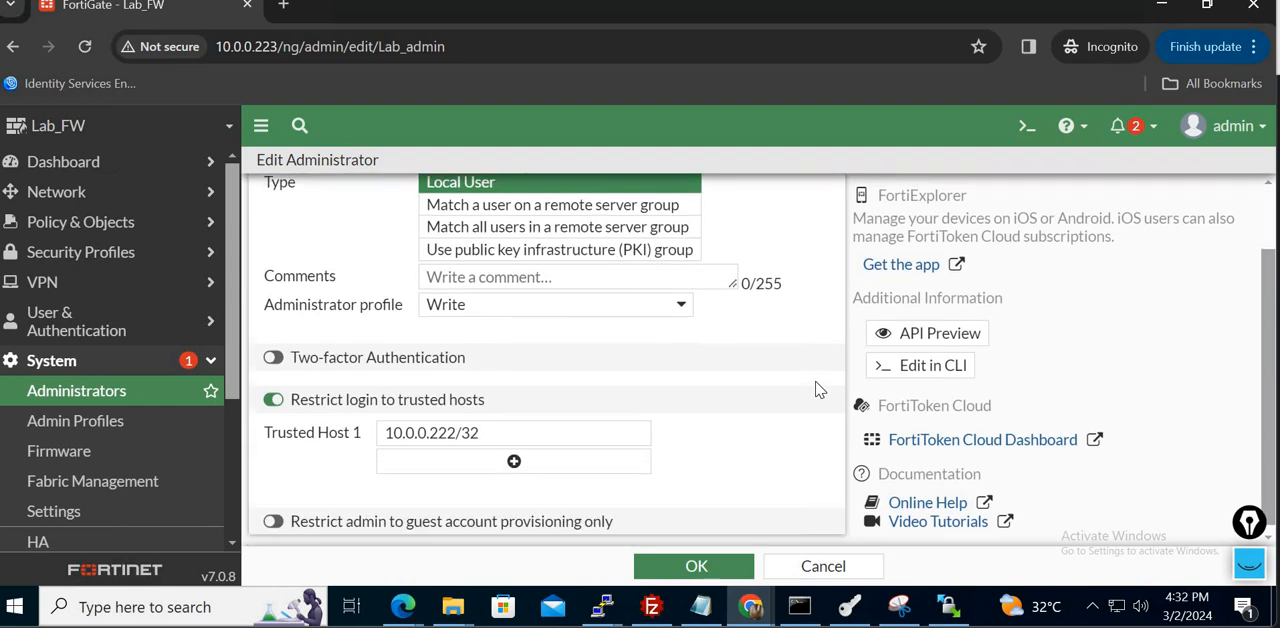
pyautogui.click(457, 426)
pyautogui.press('BackSpace')
pyautogui.press('BackSpace')
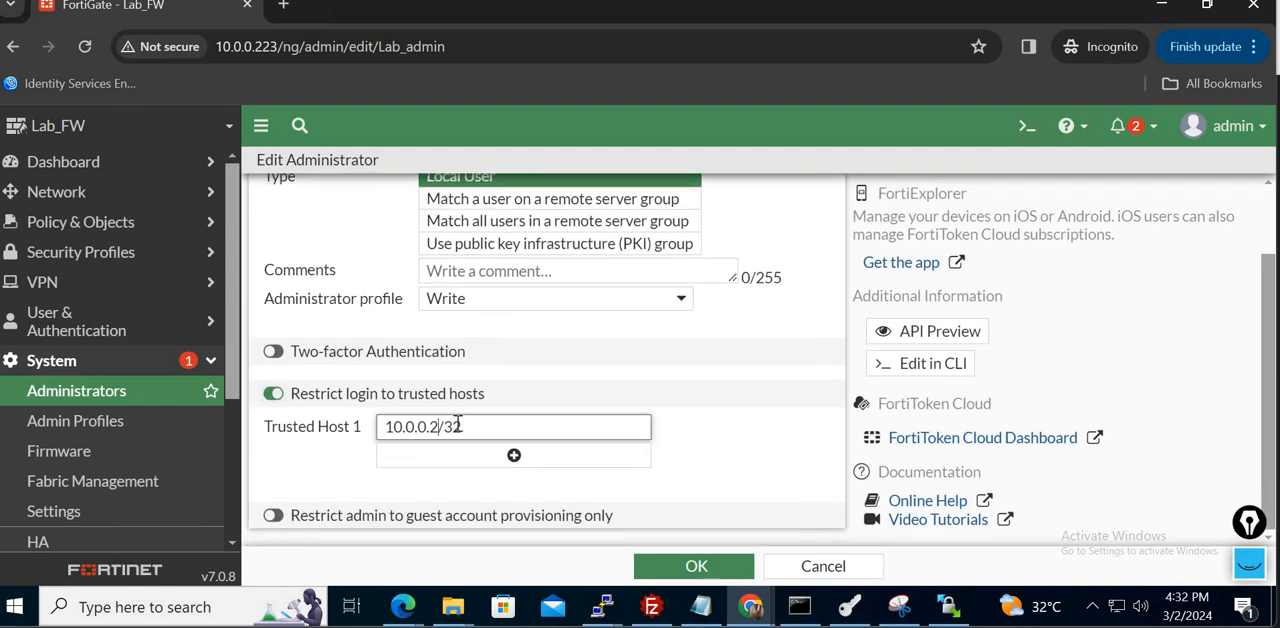
pyautogui.write('12')
pyautogui.click(695, 566)
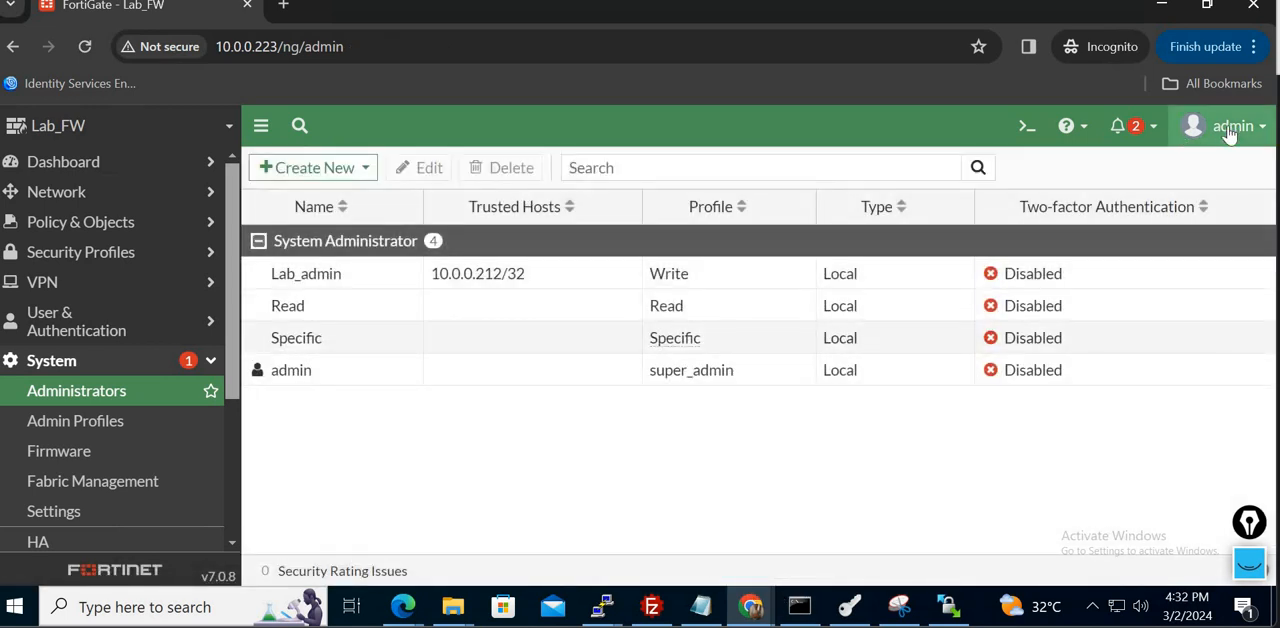
pyautogui.click(1230, 132)
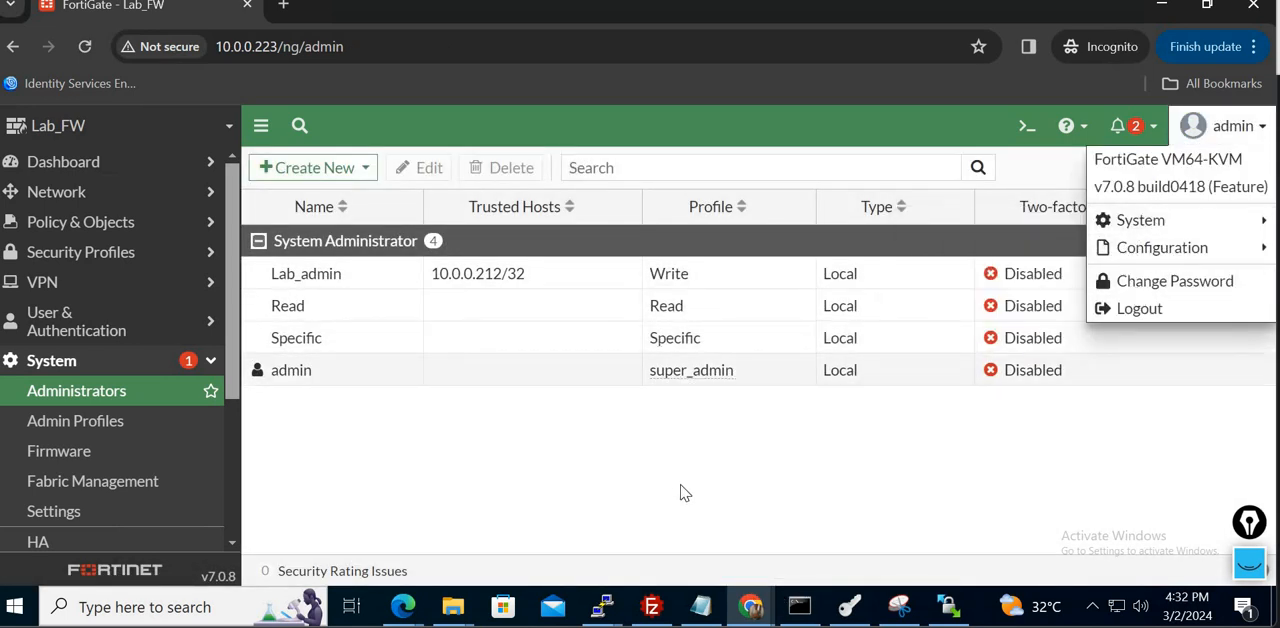
pyautogui.click(782, 445)
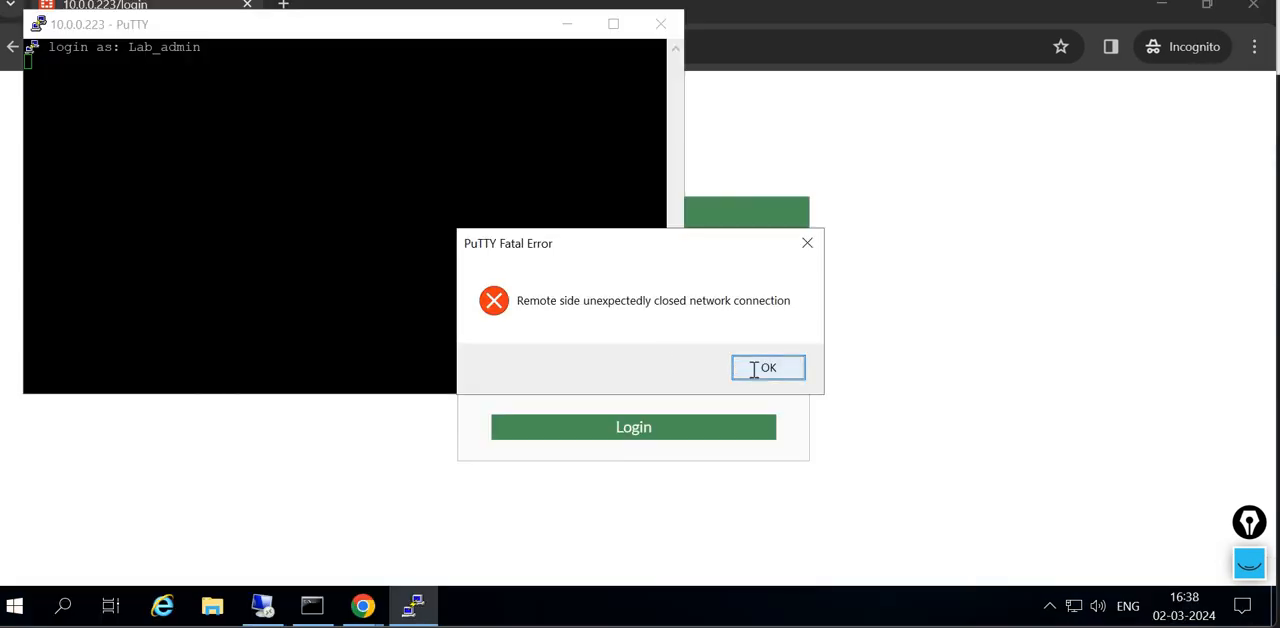
# - Switch to the second desktop and restart the inactive PuTTY session to 10.0.0.223
pyautogui.click(745, 368)
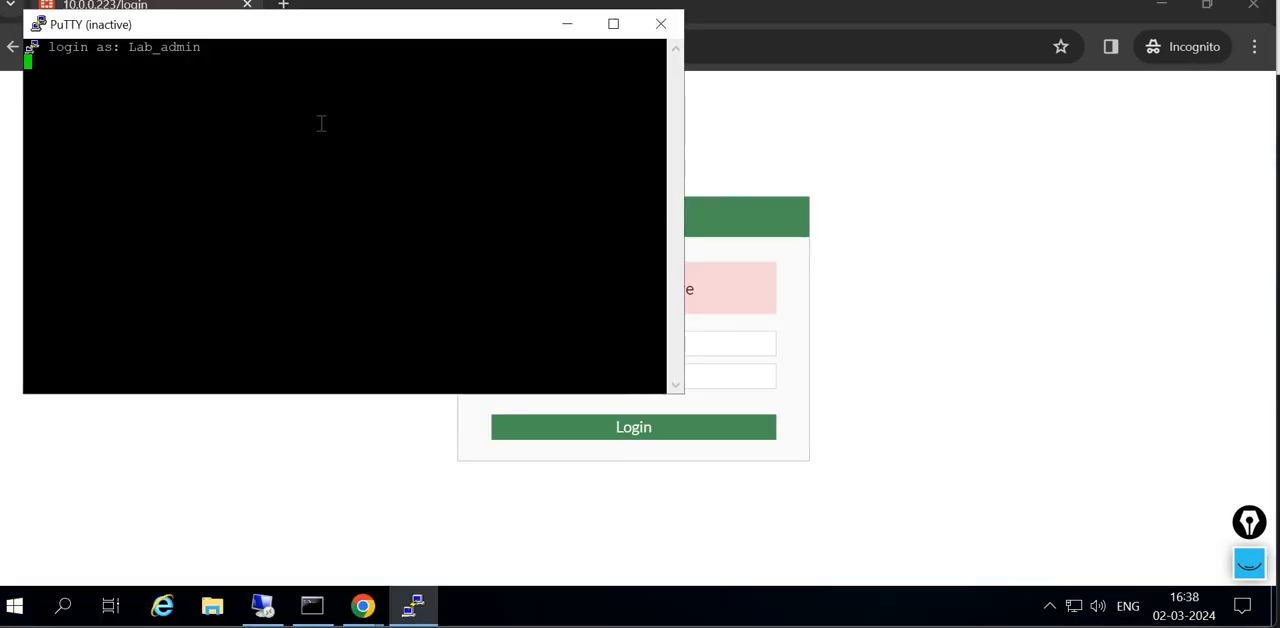
pyautogui.rightClick(336, 20)
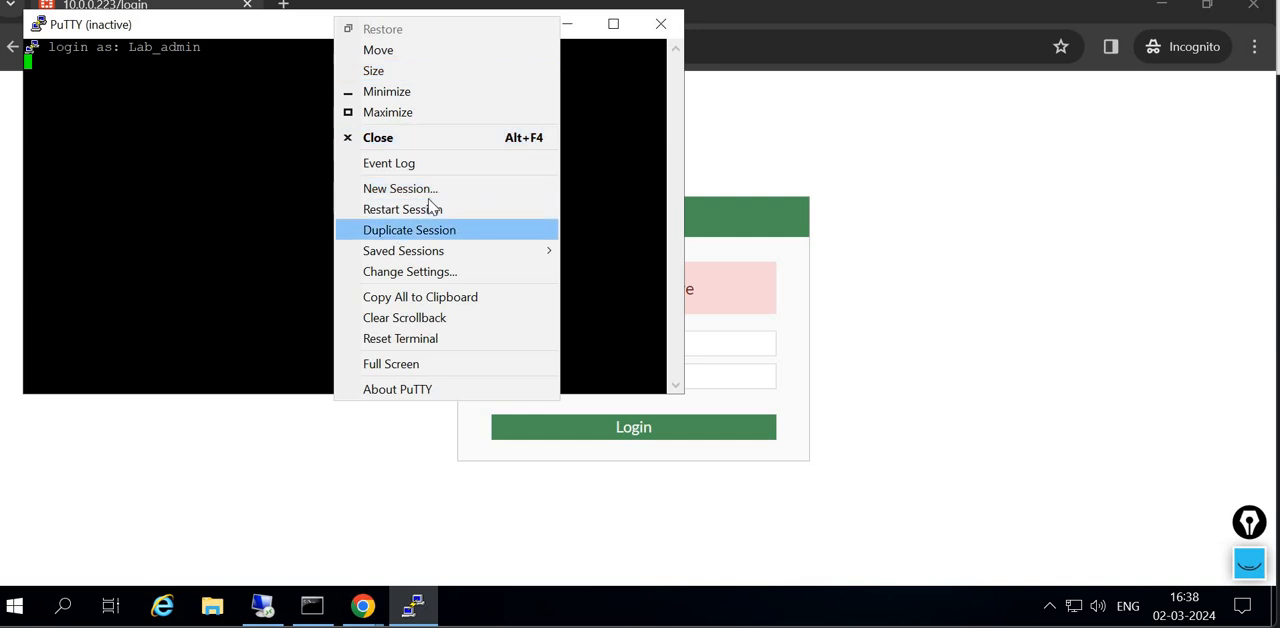
pyautogui.click(431, 206)
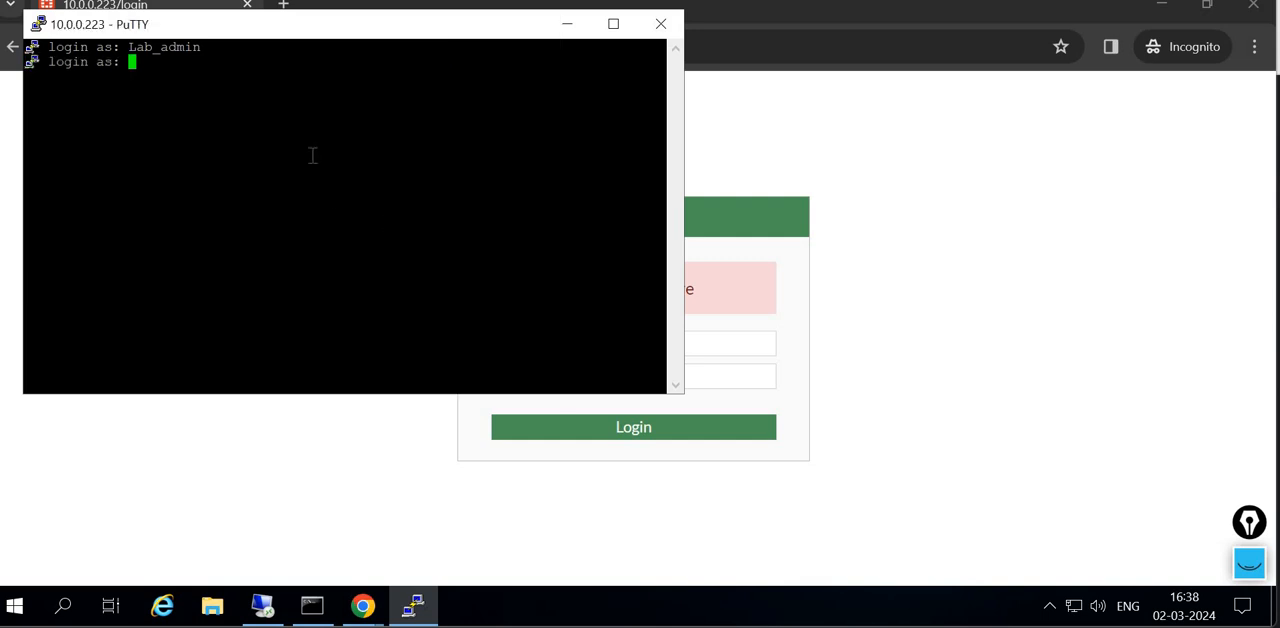
# - Log in to the SSH session as Lab_admin with the account password
pyautogui.write('Lab_admin')
pyautogui.press('Return')
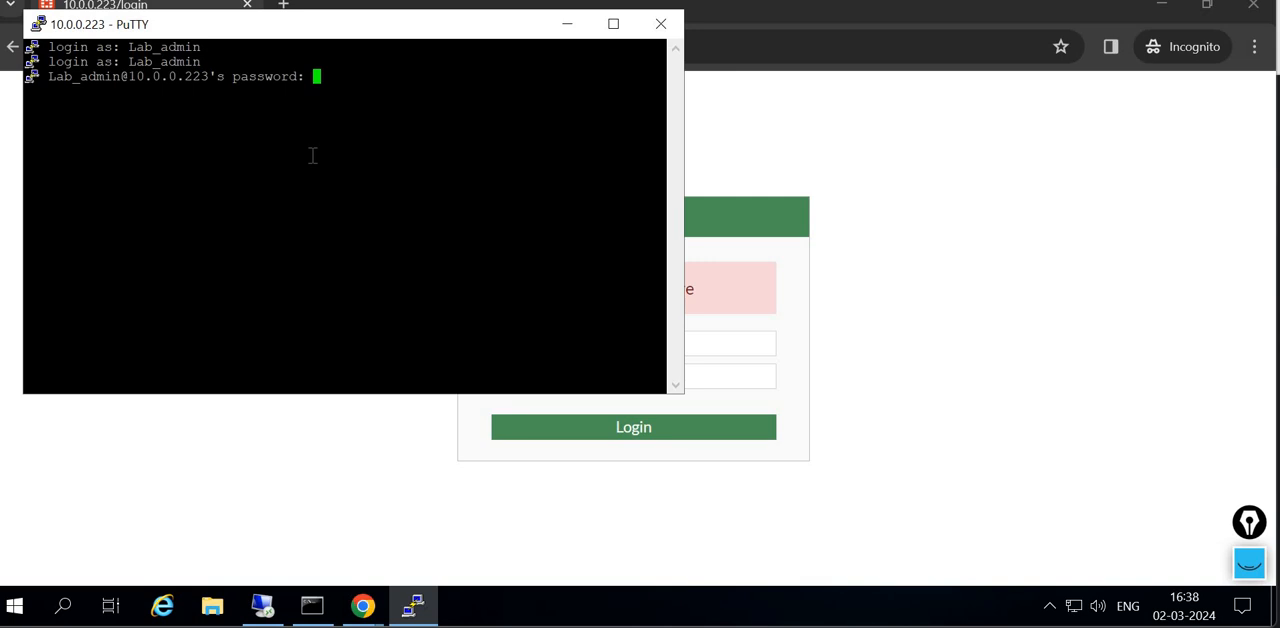
pyautogui.press('Return')
pyautogui.press('Return')
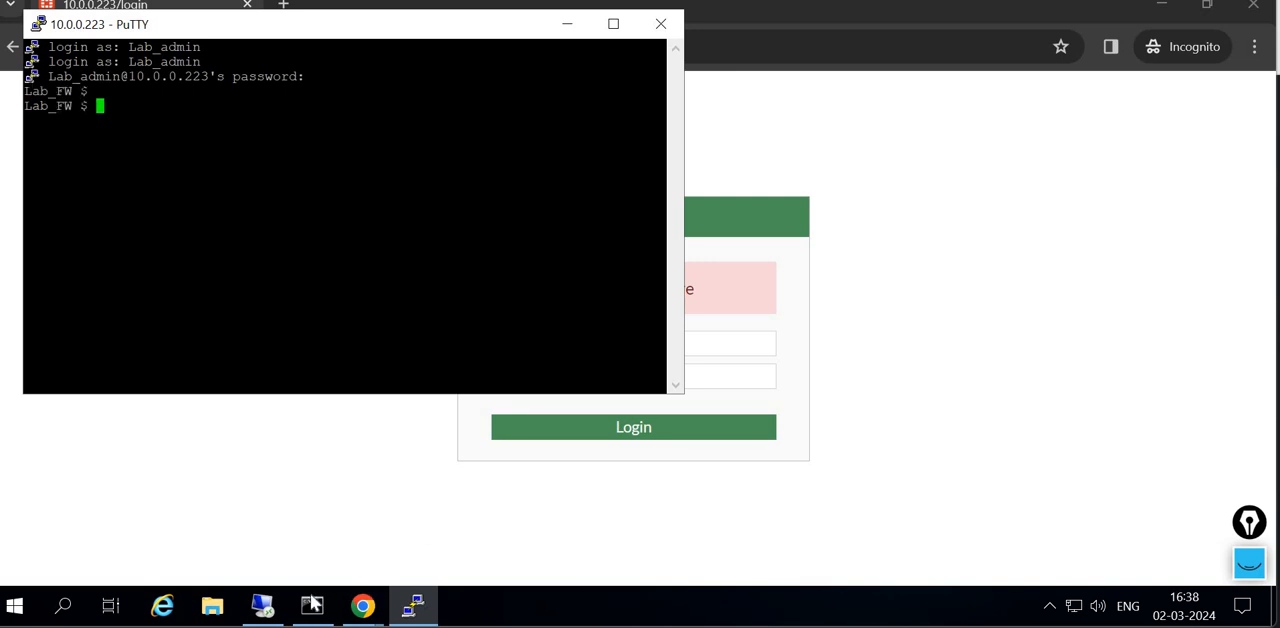
# - Back on the first desktop, open the System Events log of the firewall
pyautogui.moveTo(263, 605)
pyautogui.click(255, 520)
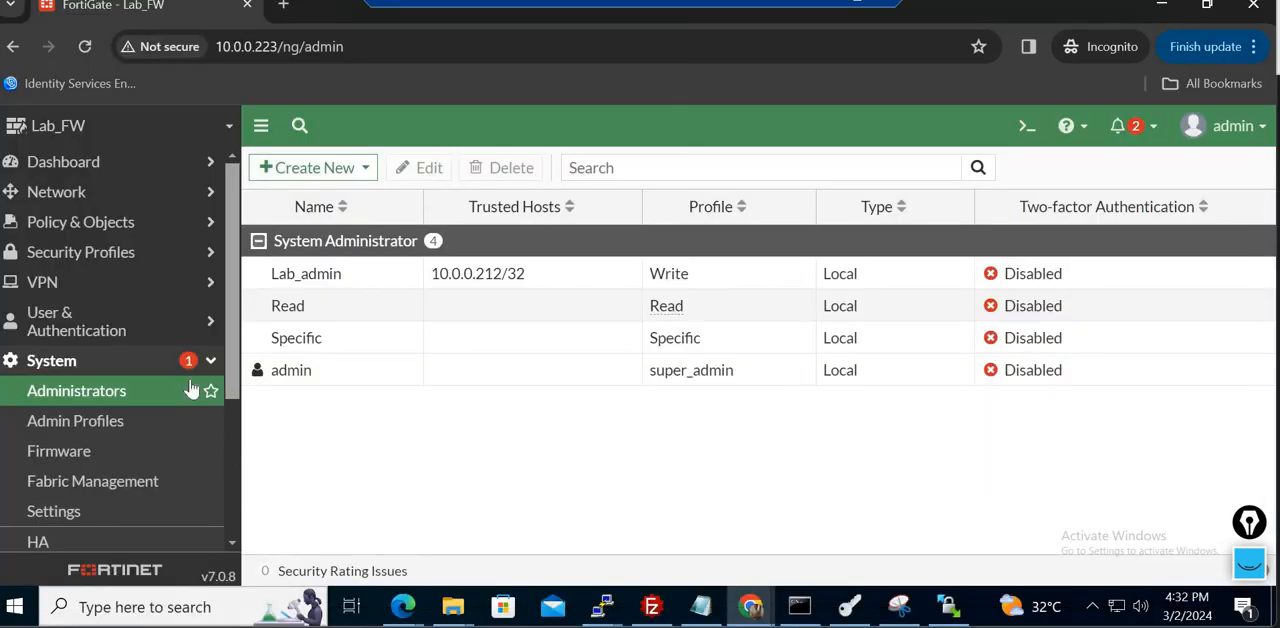
pyautogui.click(131, 368)
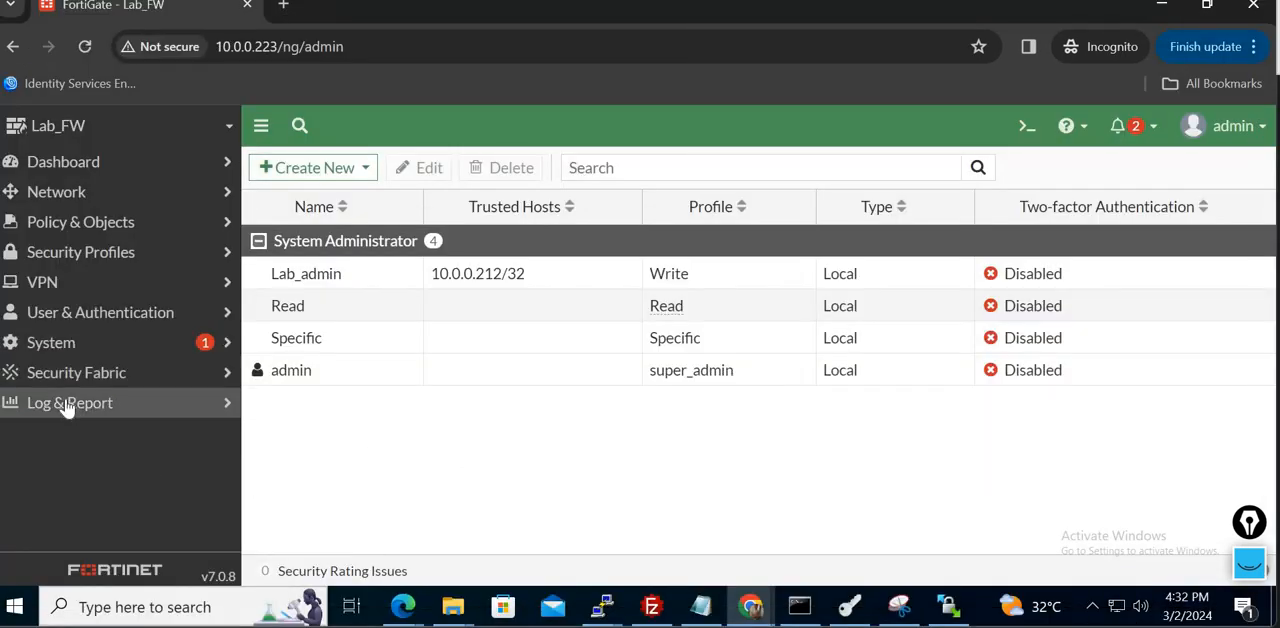
pyautogui.click(66, 406)
pyautogui.click(99, 545)
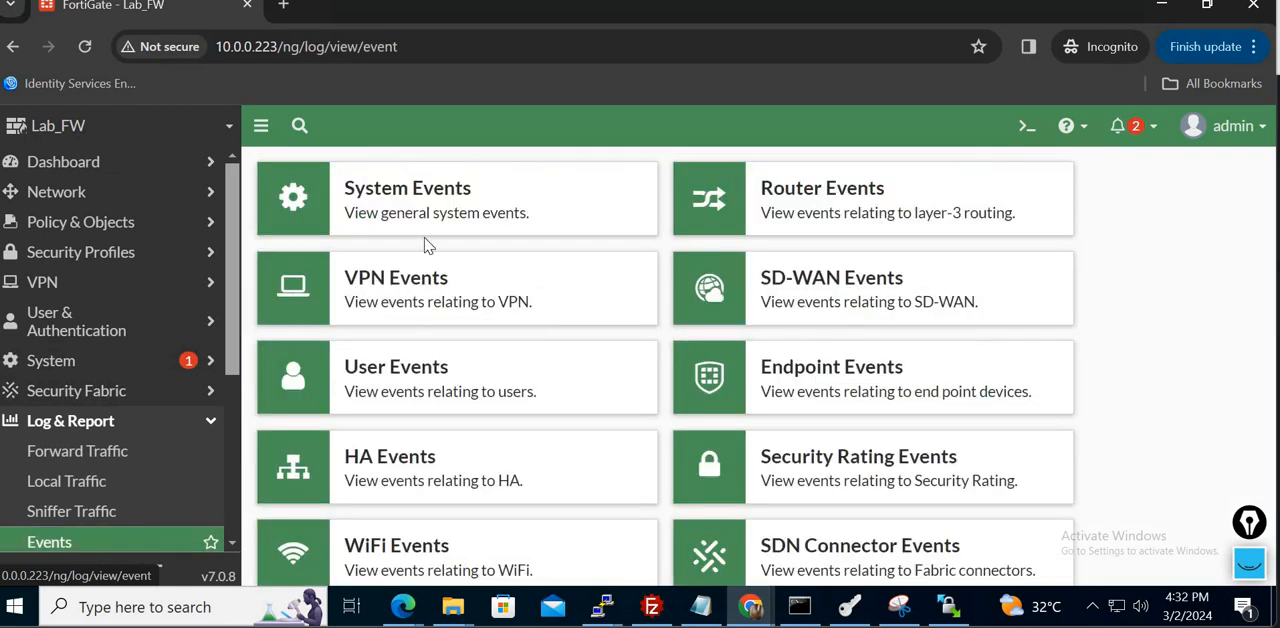
pyautogui.click(348, 190)
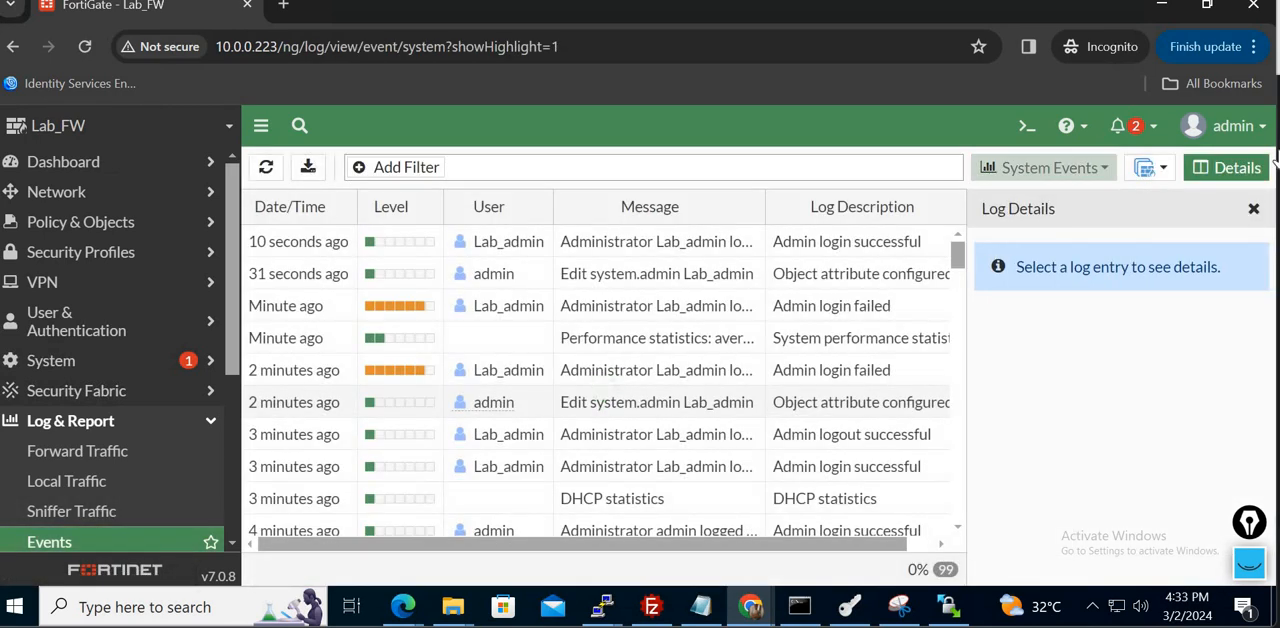
# - Open the newest Lab_admin login entry's details and examine its source IP and action status
pyautogui.click(1254, 212)
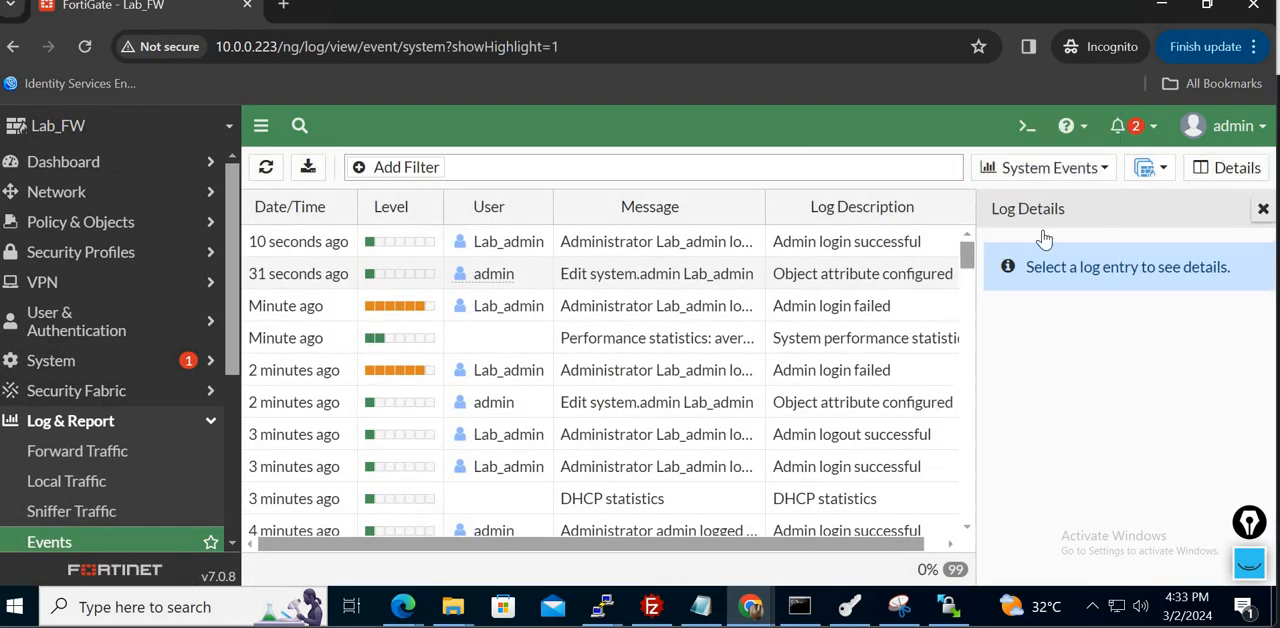
pyautogui.click(780, 241)
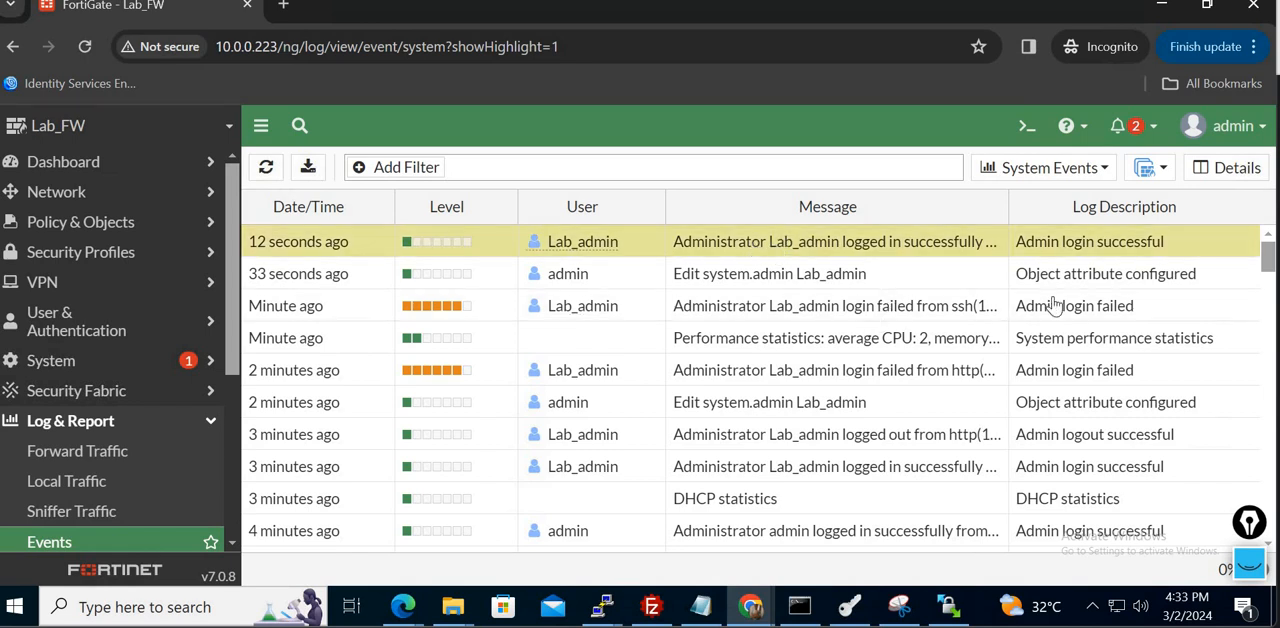
pyautogui.doubleClick(814, 245)
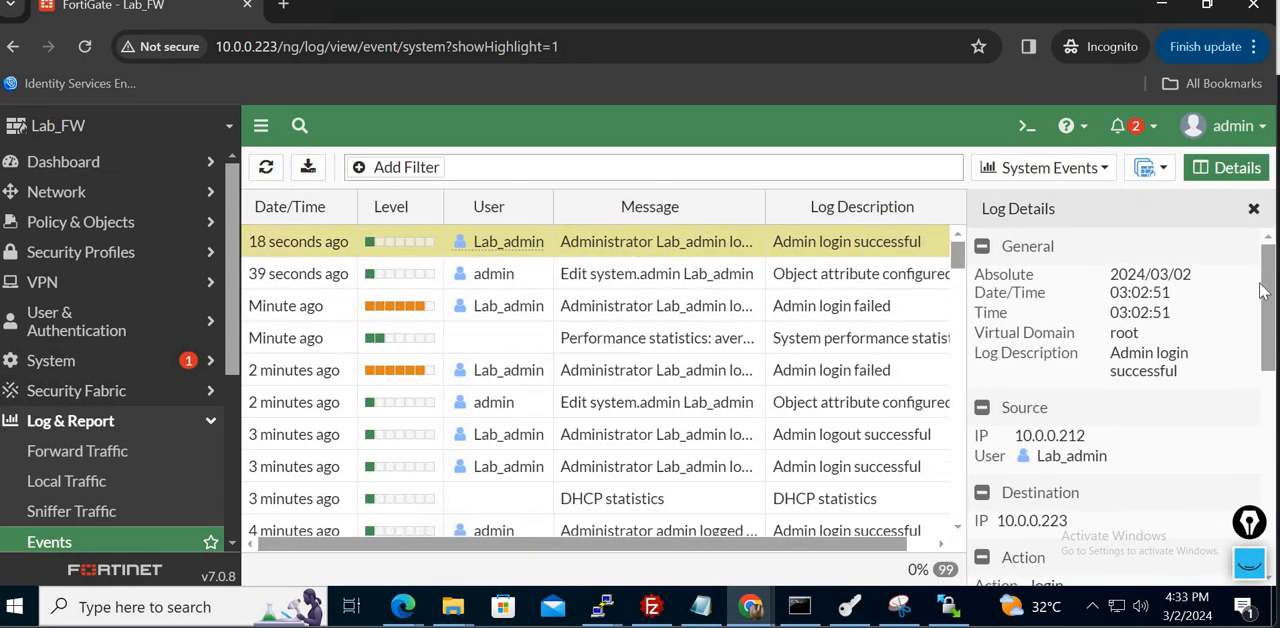
pyautogui.moveTo(1273, 318); pyautogui.dragTo(1275, 356)
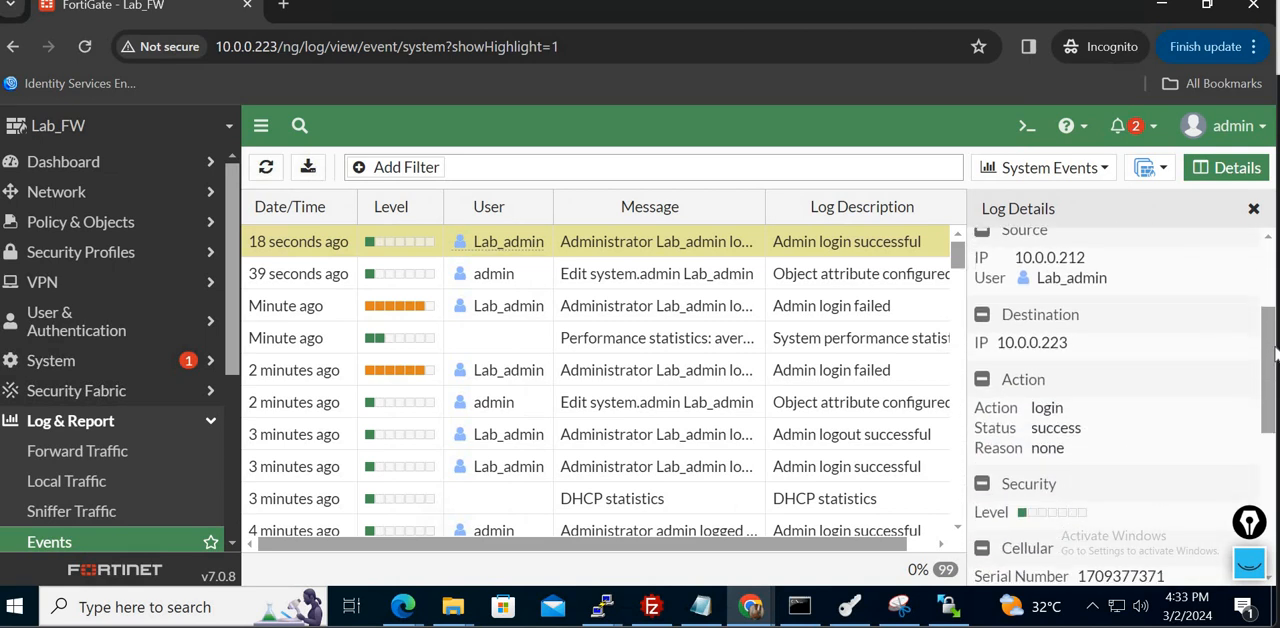
pyautogui.doubleClick(1060, 258)
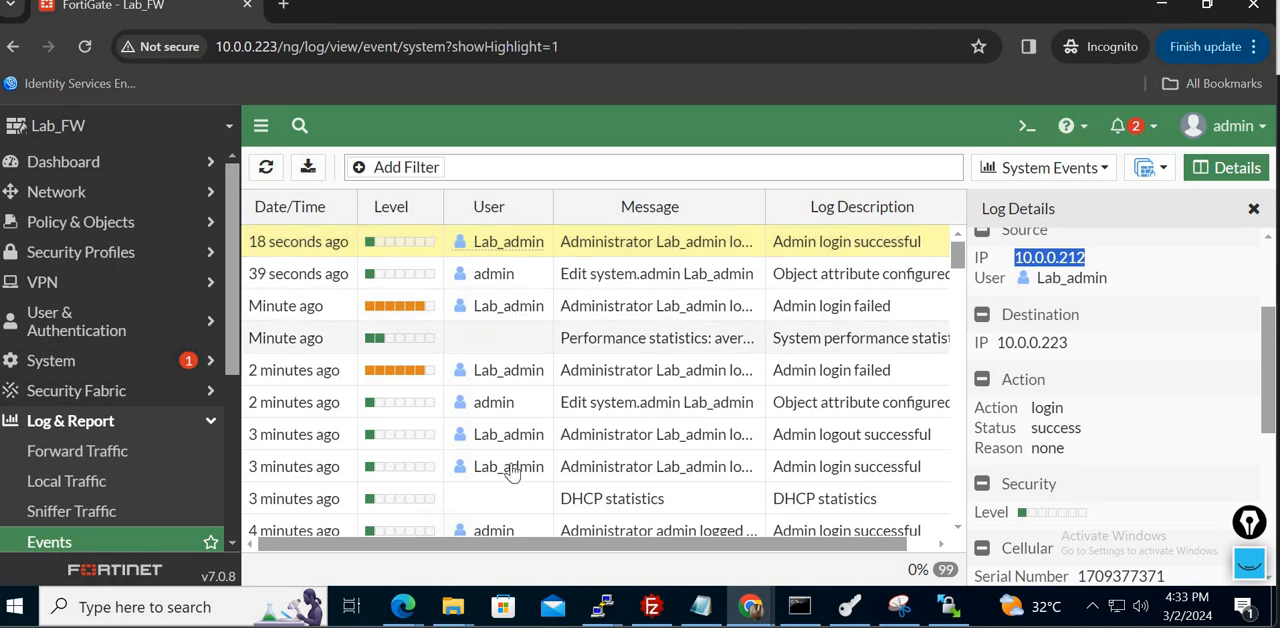
# - Switch to the private Edge window, reload the 10.0.0.223 login page and try to log in as Lab_admin with the account password
pyautogui.click(405, 602)
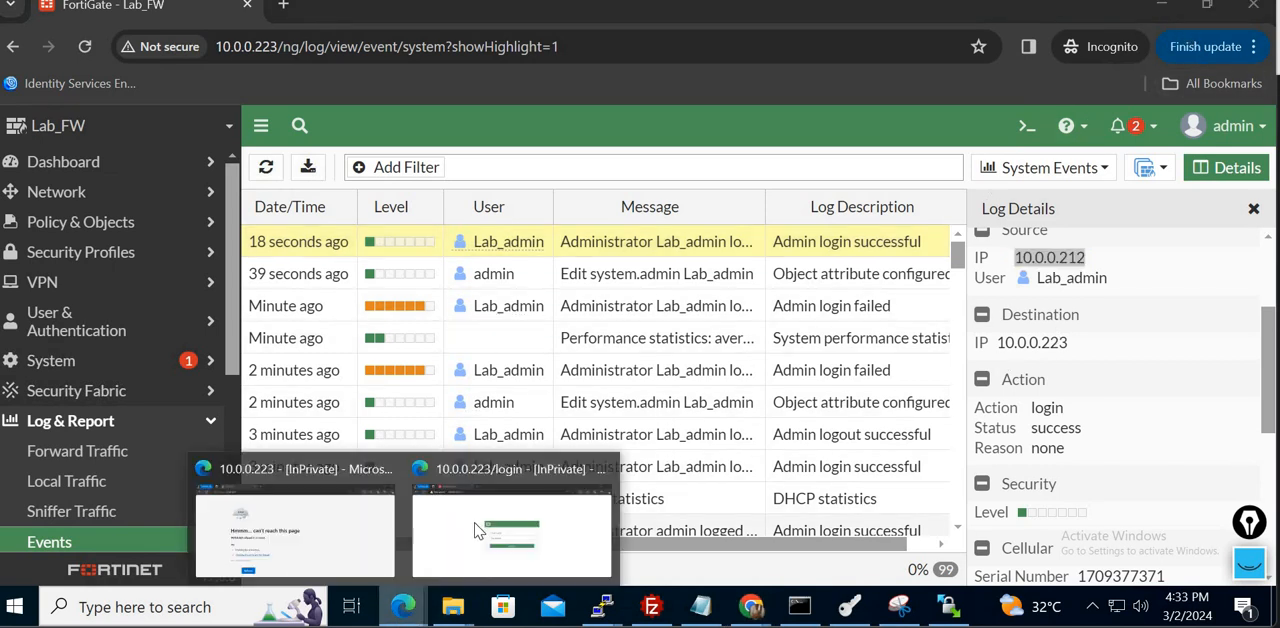
pyautogui.click(478, 530)
pyautogui.click(63, 34)
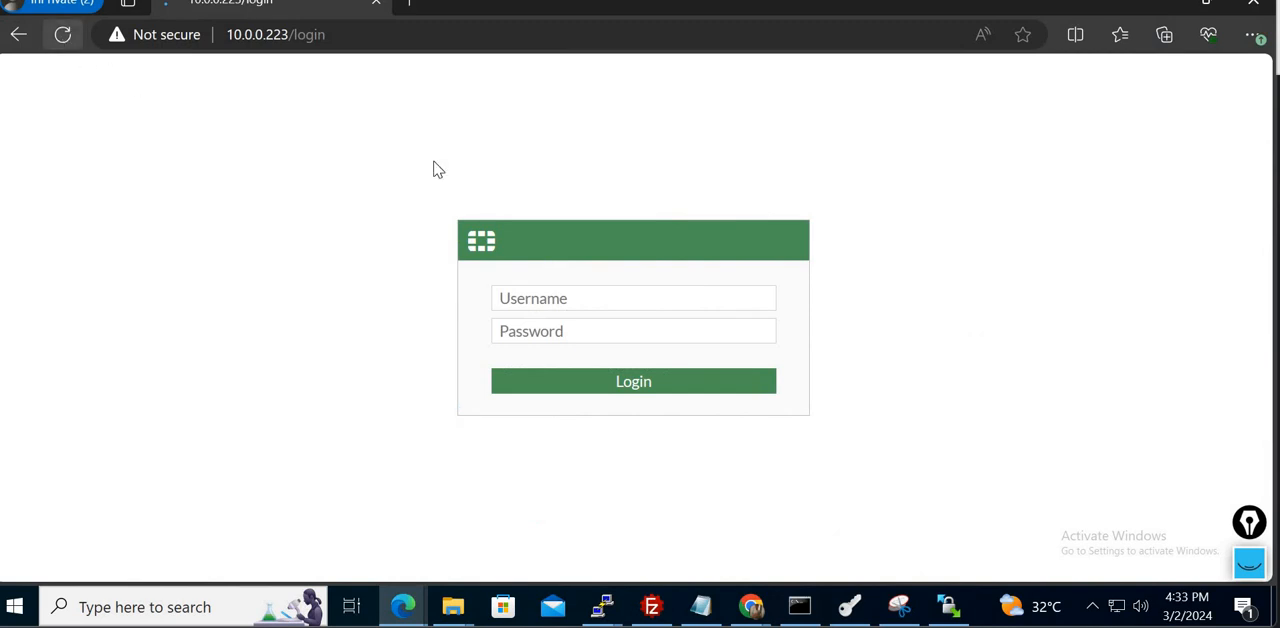
pyautogui.write('La')
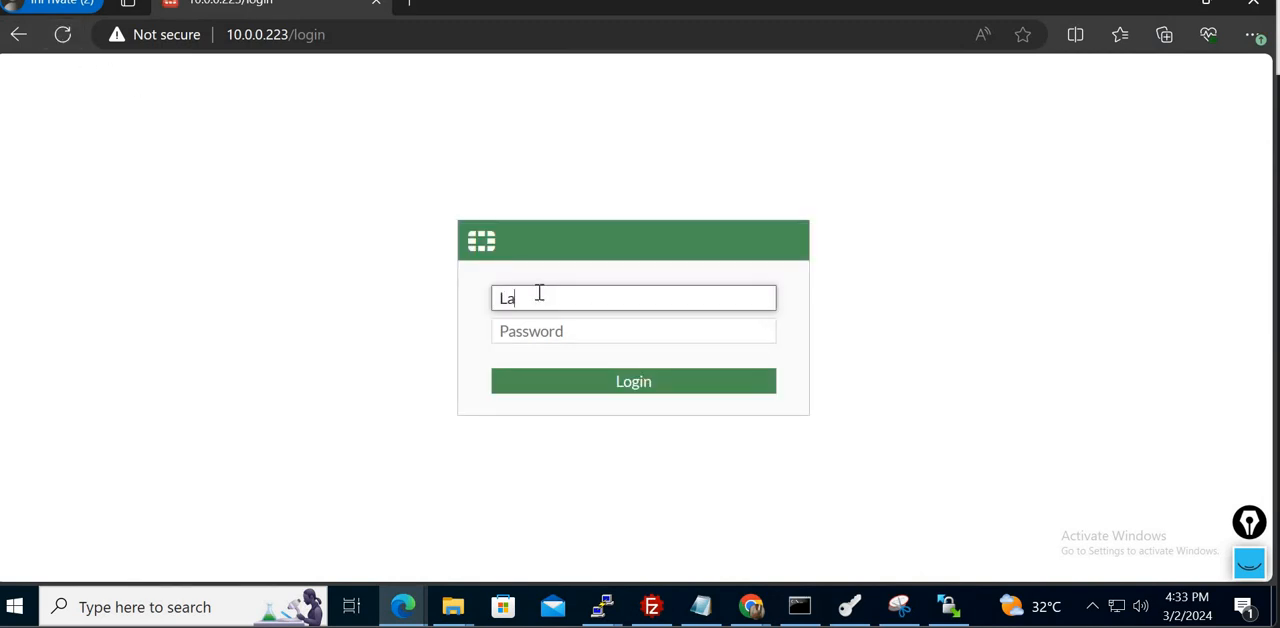
pyautogui.write('b_admin')
pyautogui.press('Tab')
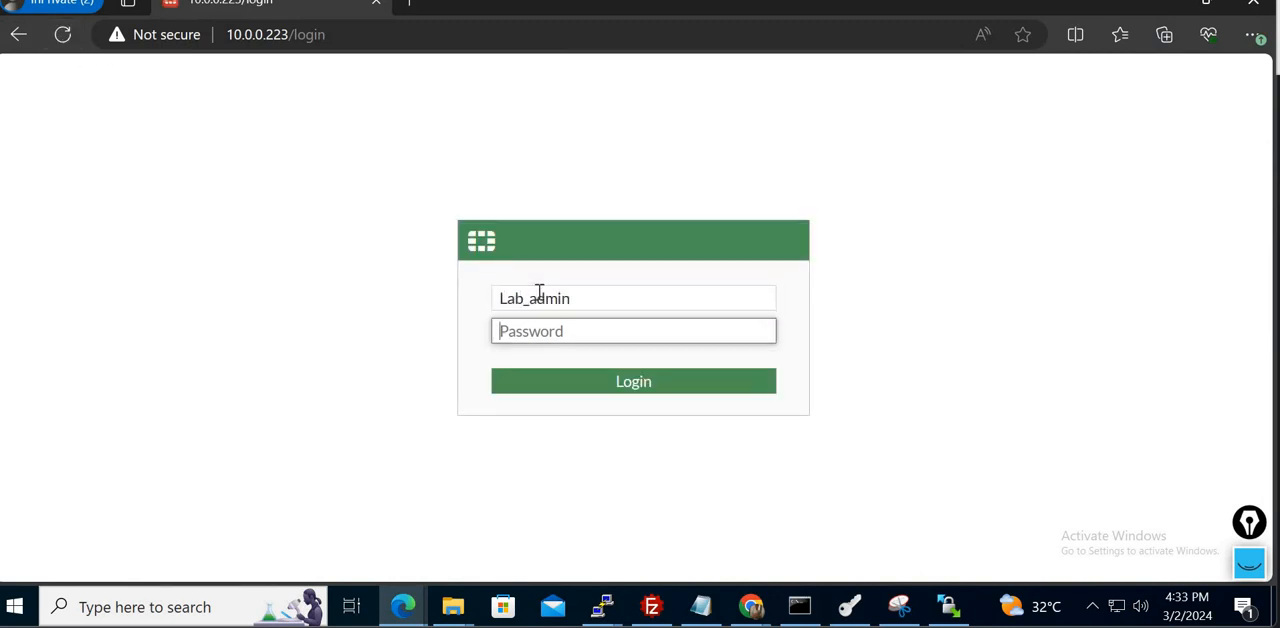
pyautogui.write('*****')
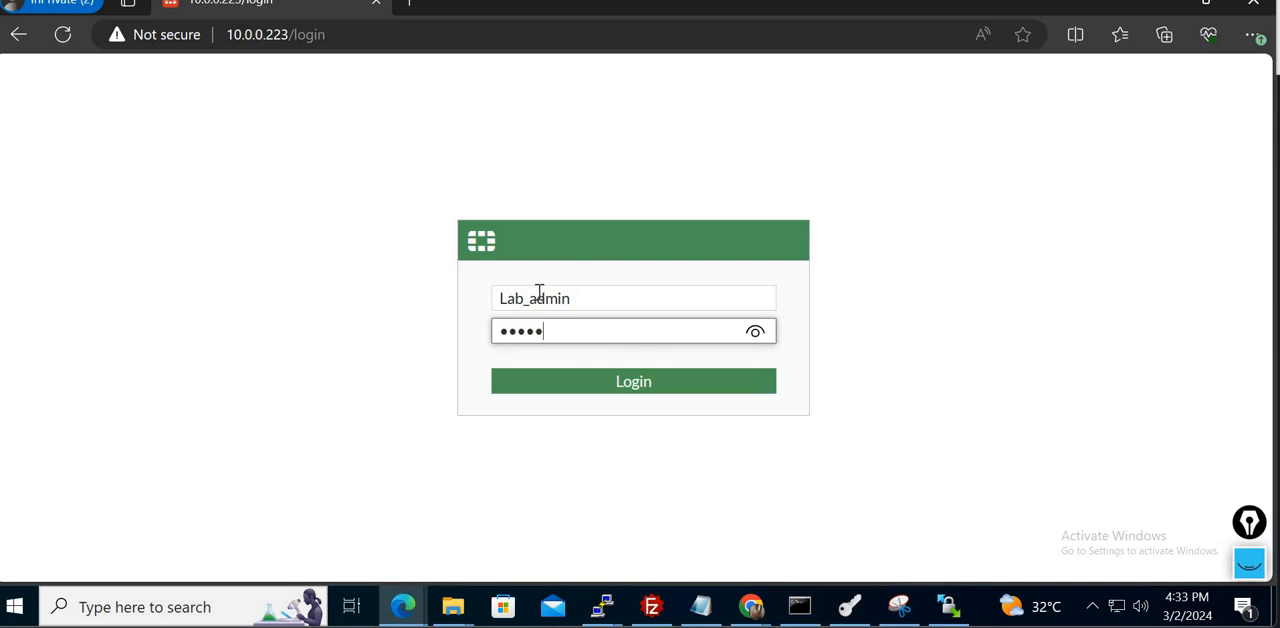
pyautogui.write('**')
pyautogui.press('Return')
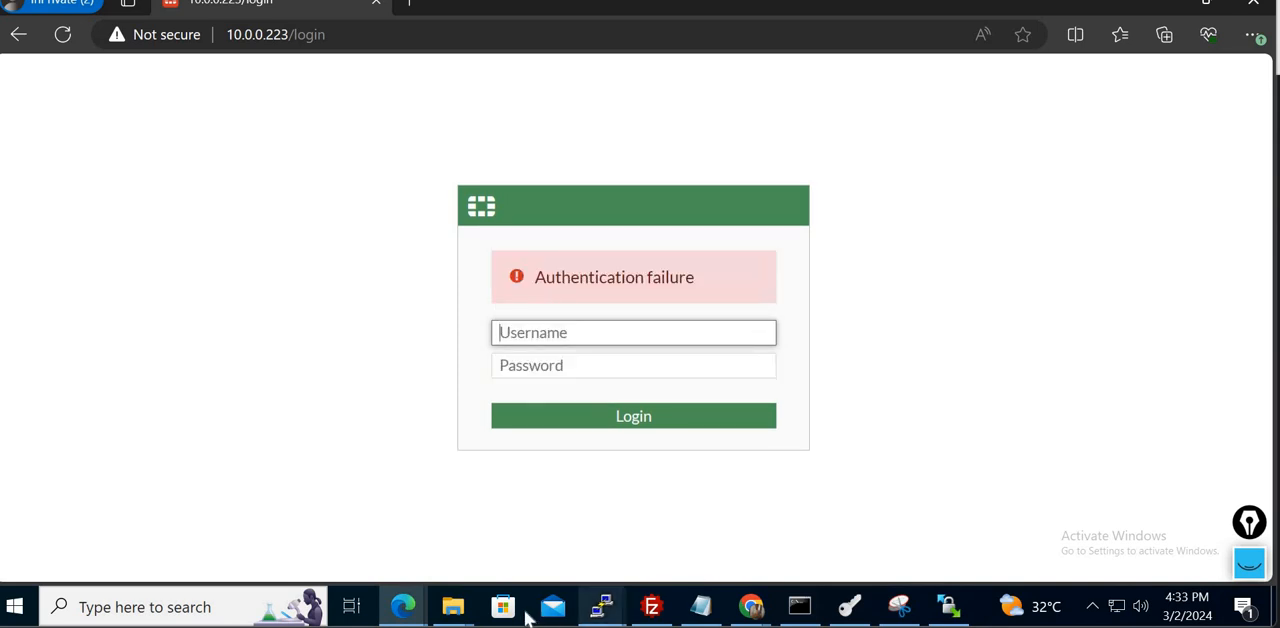
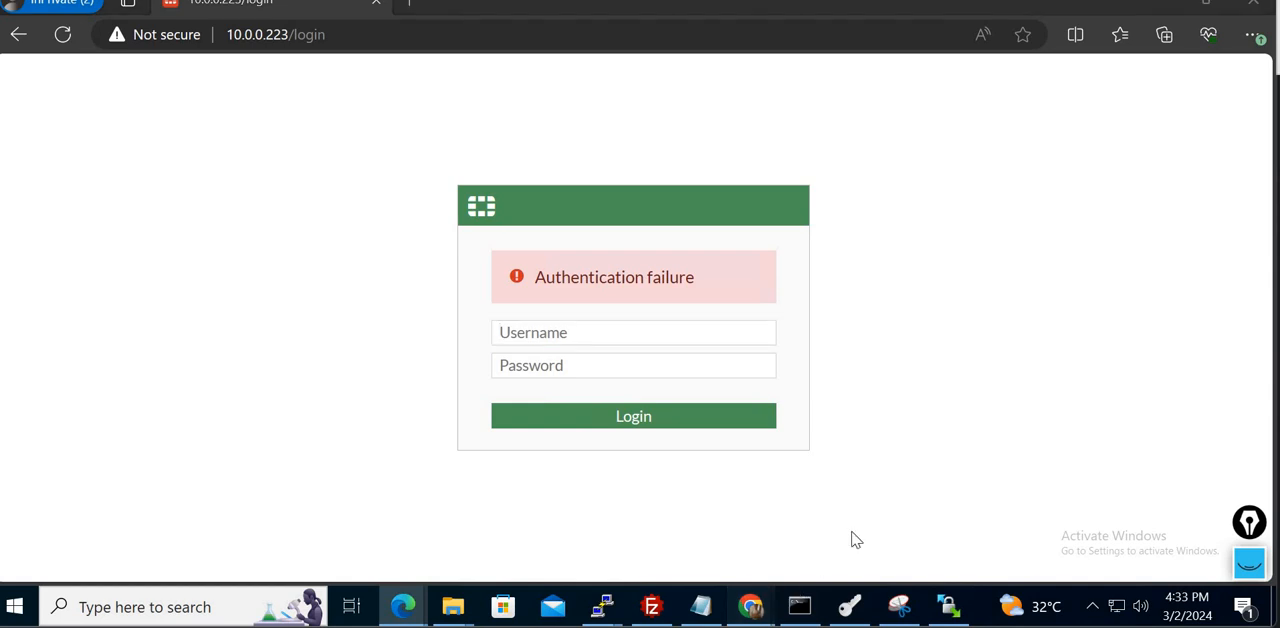
# - Switch to the Chrome admin session, refresh the System Events log and examine the newest Lab_admin entry's source IP, user interface and message
pyautogui.click(855, 533)
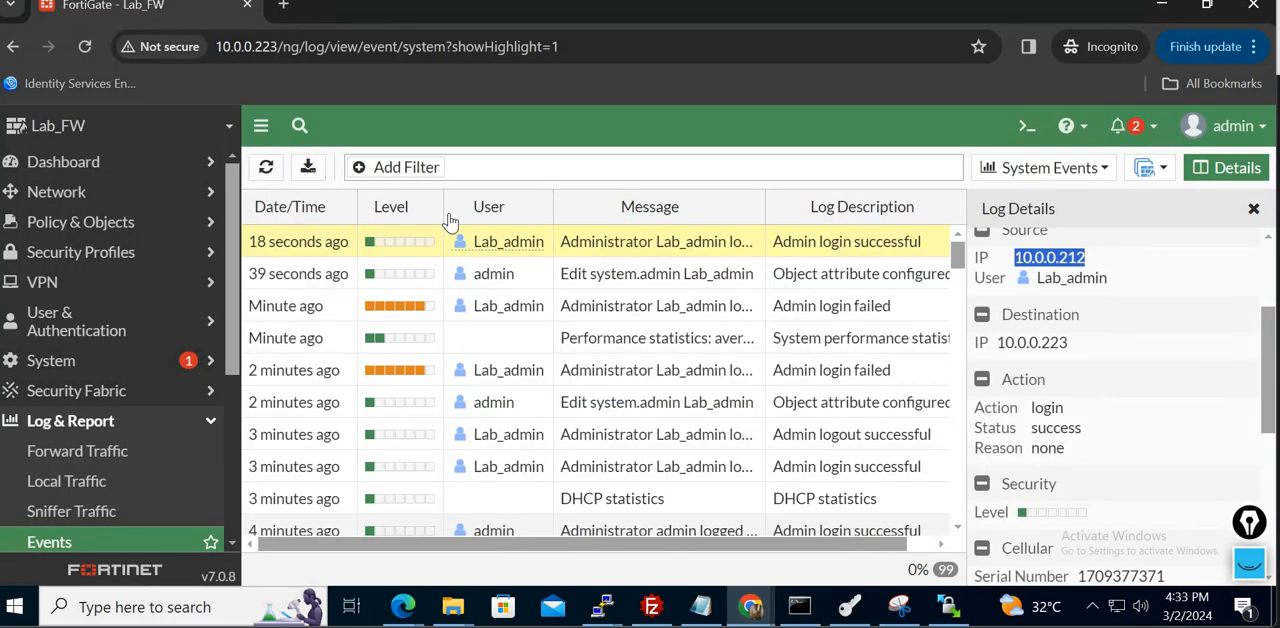
pyautogui.click(268, 168)
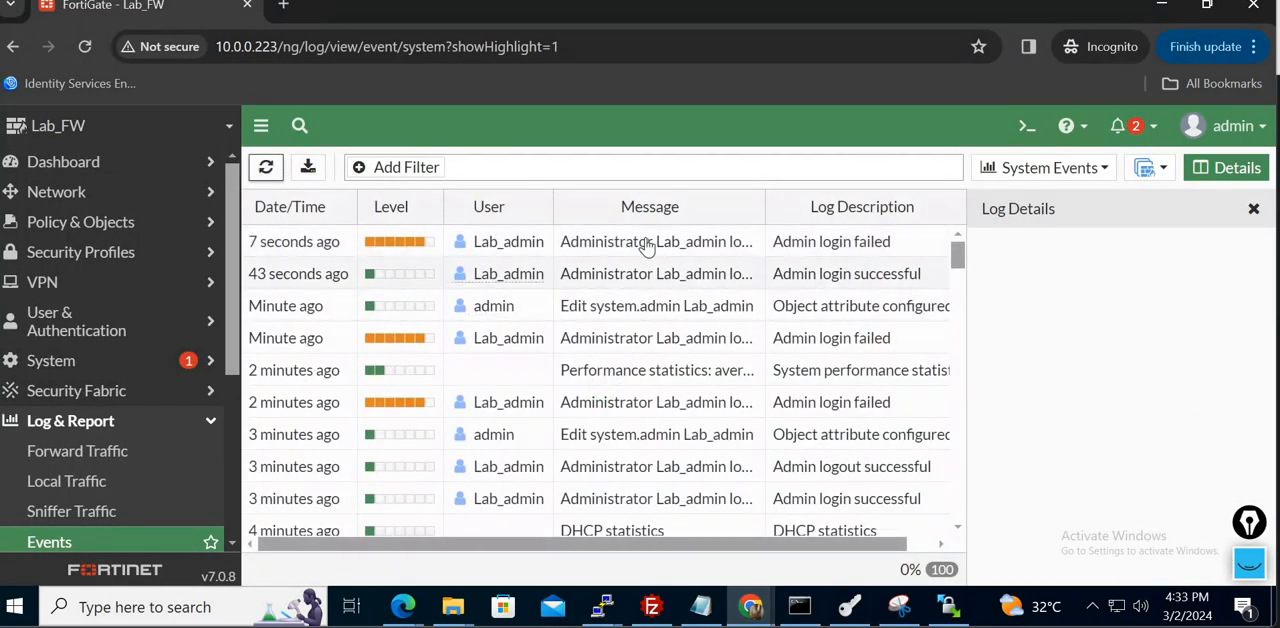
pyautogui.click(646, 245)
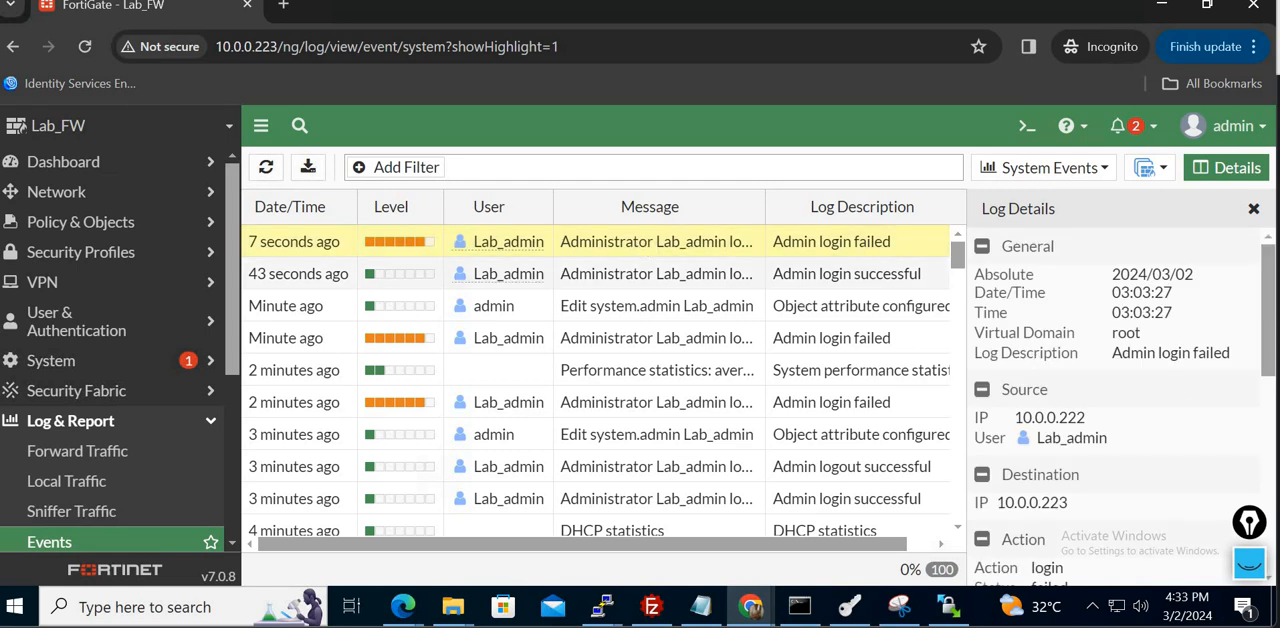
pyautogui.doubleClick(1054, 419)
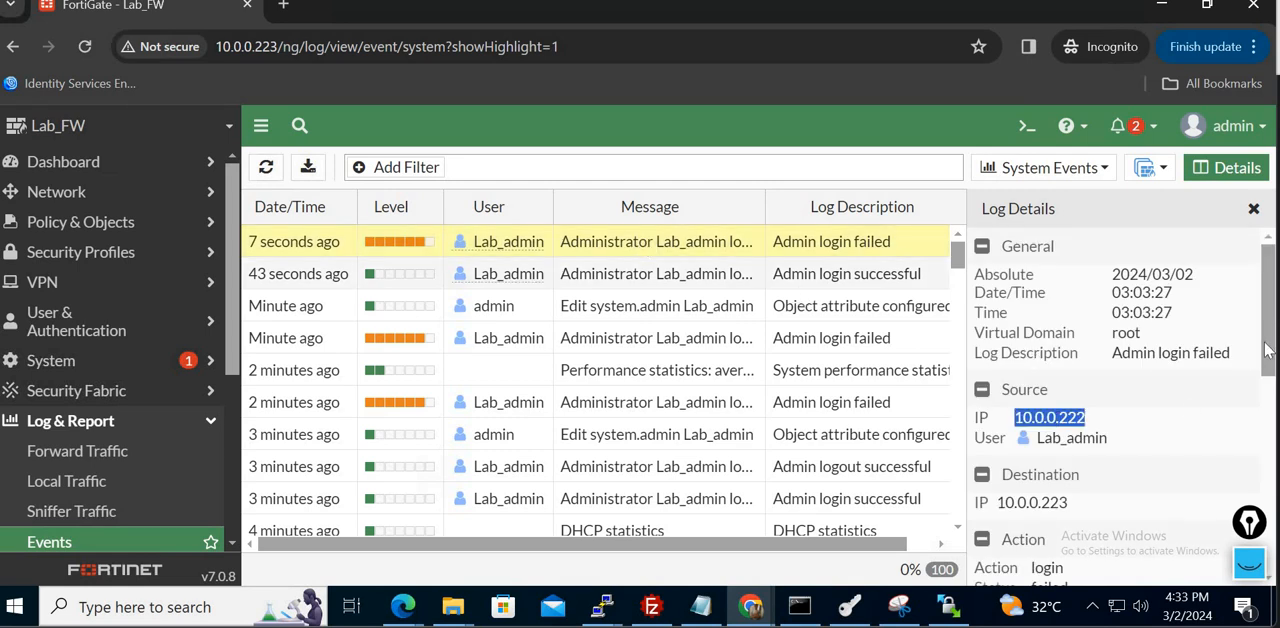
pyautogui.moveTo(1269, 361); pyautogui.dragTo(1269, 505)
pyautogui.doubleClick(1066, 418)
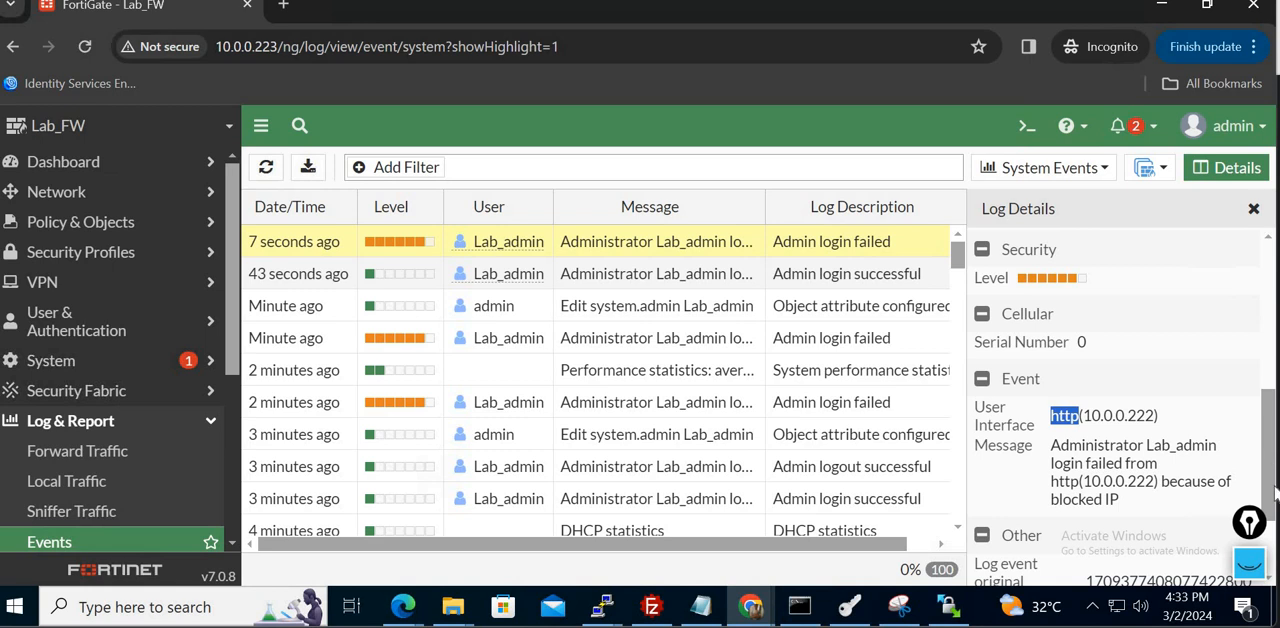
pyautogui.scroll(-2, 1276, 494)
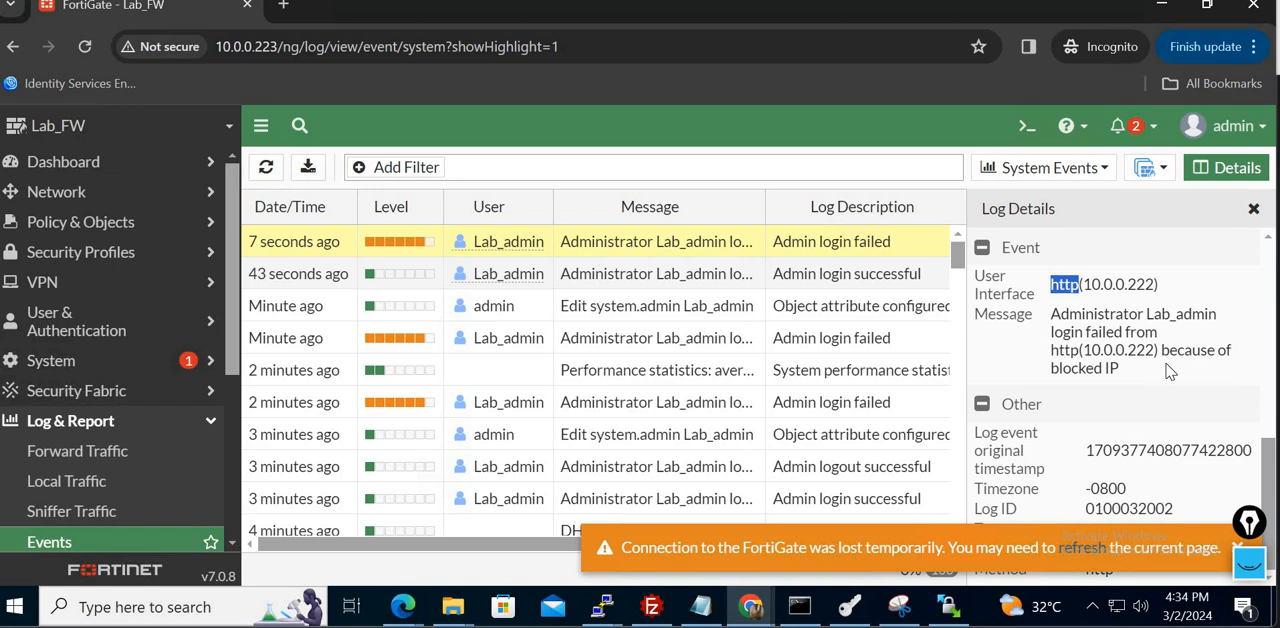
# - Open the firewall's system administrators list to review the accounts and their trusted hosts
pyautogui.click(133, 362)
pyautogui.click(92, 402)
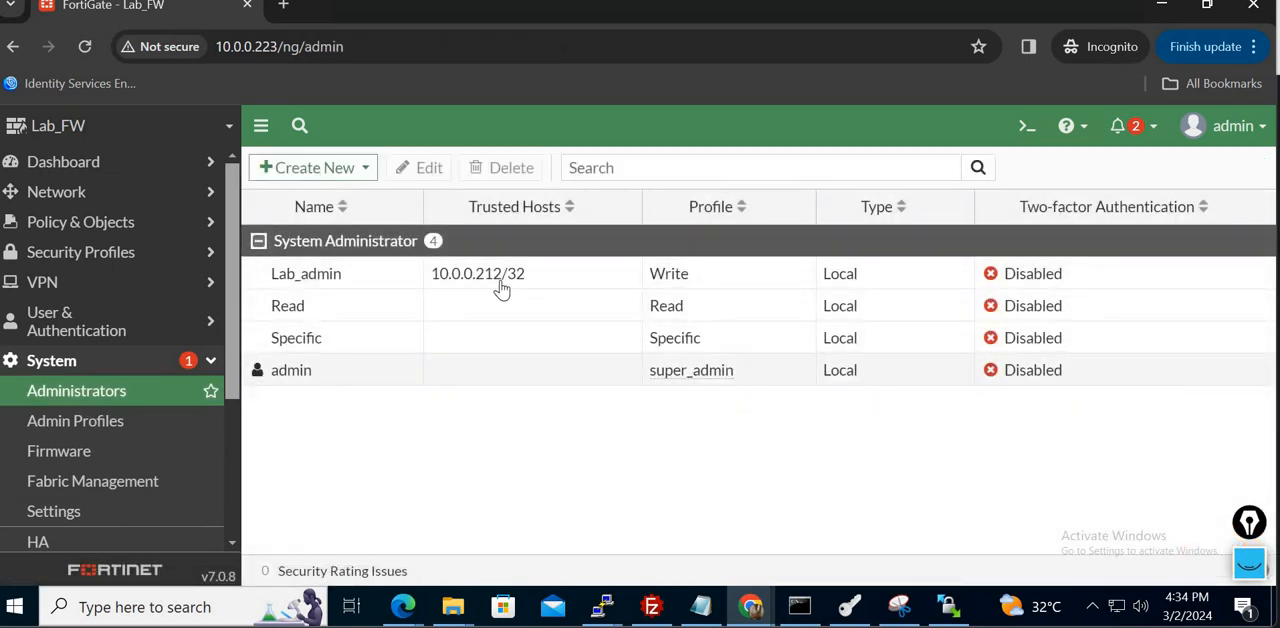
# - Switch to the private Edge window and enter Specific as the username on the 10.0.0.223 login page
pyautogui.click(405, 607)
pyautogui.click(510, 525)
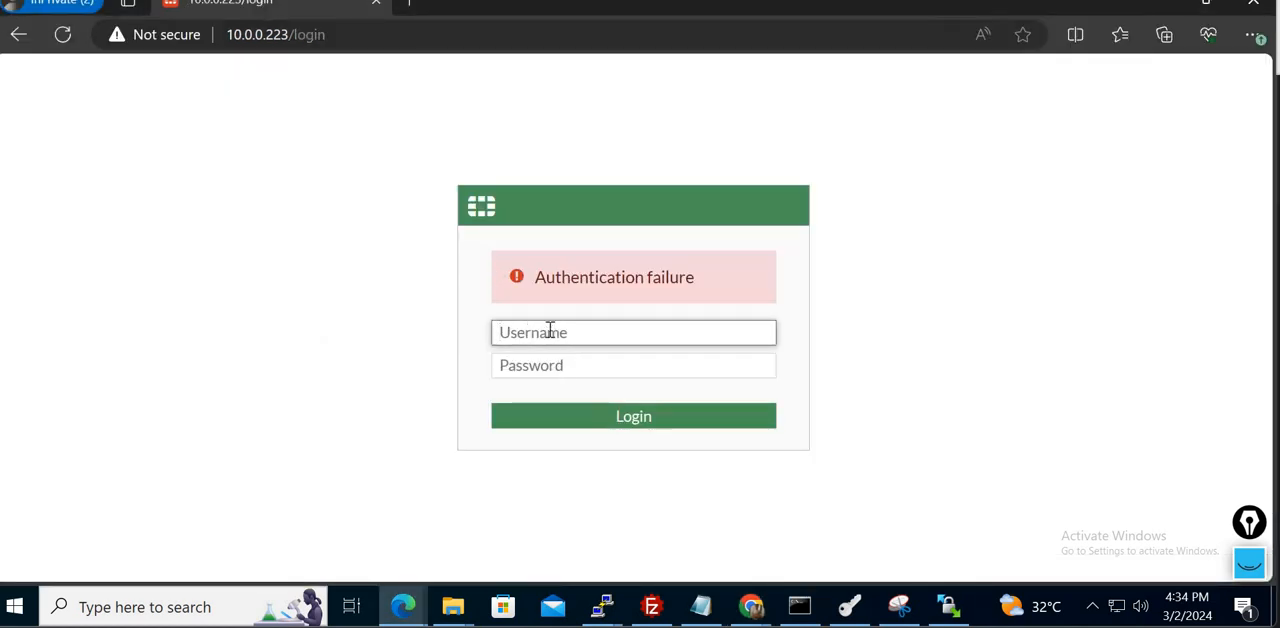
pyautogui.write('Specific')
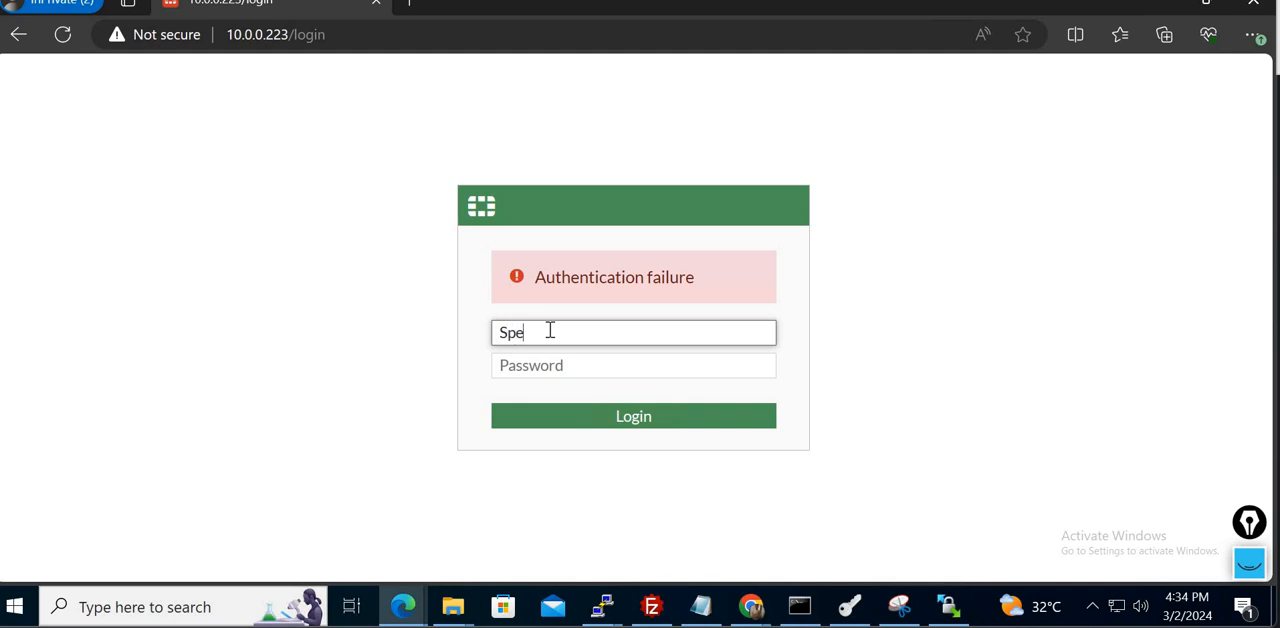
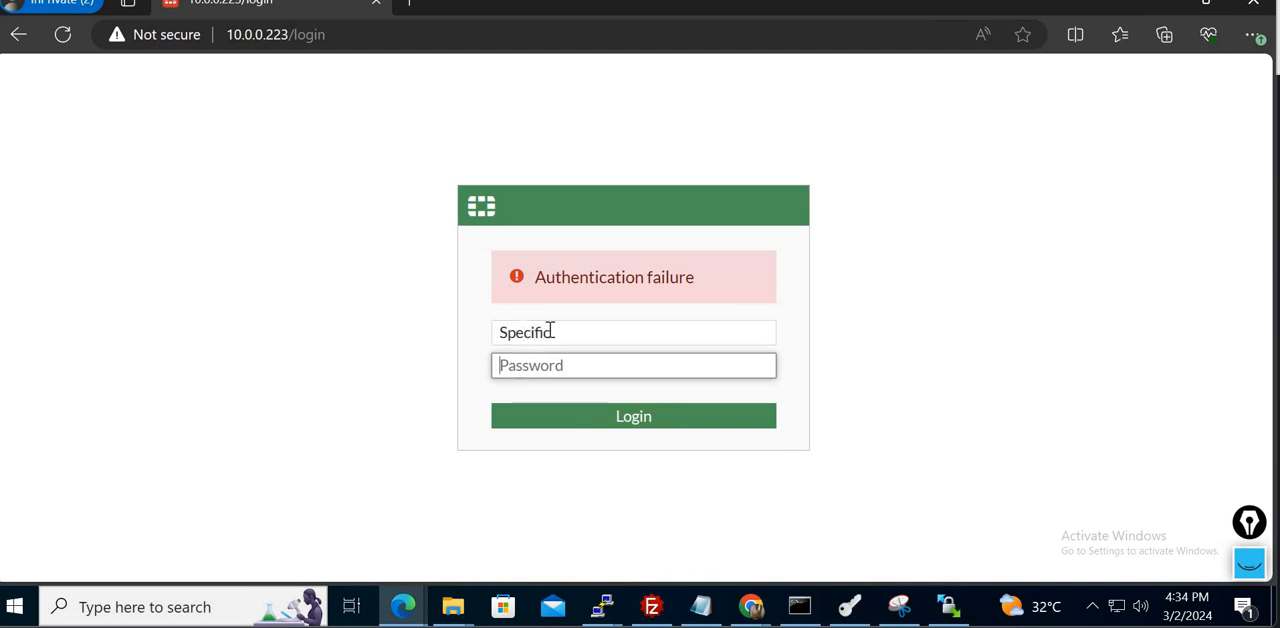
# - Enter the Specific account's password to log in to the firewall, and return to the FortiGate session in Chrome
pyautogui.write('*******')
pyautogui.press('Return')
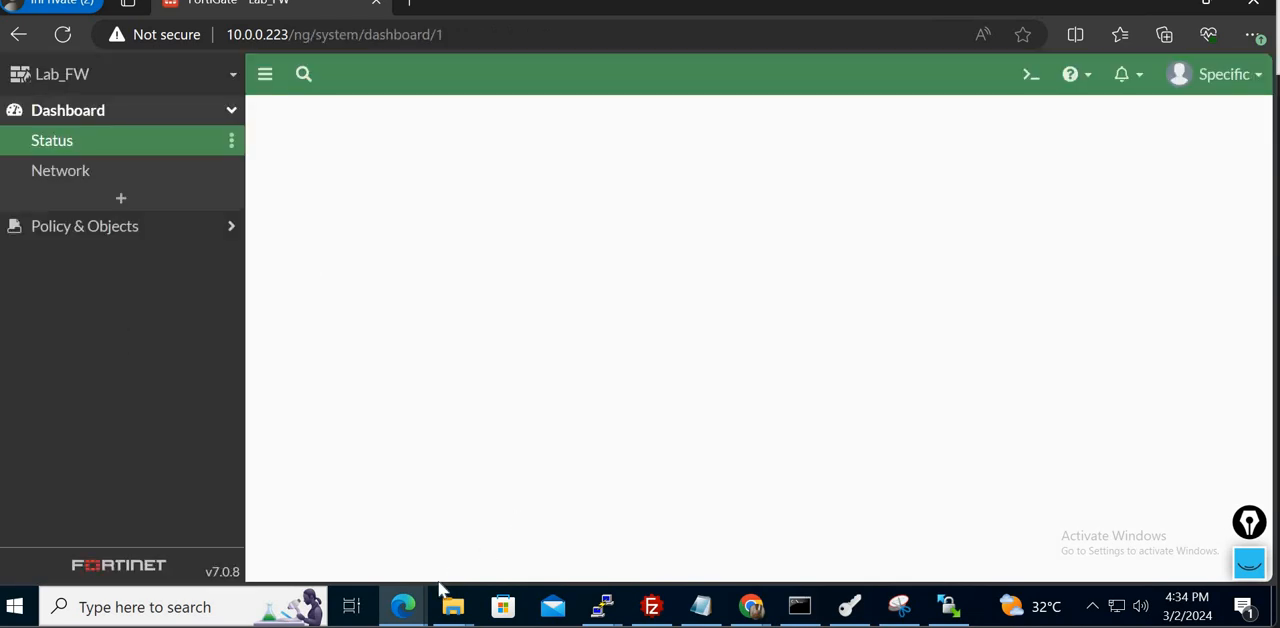
pyautogui.moveTo(756, 612)
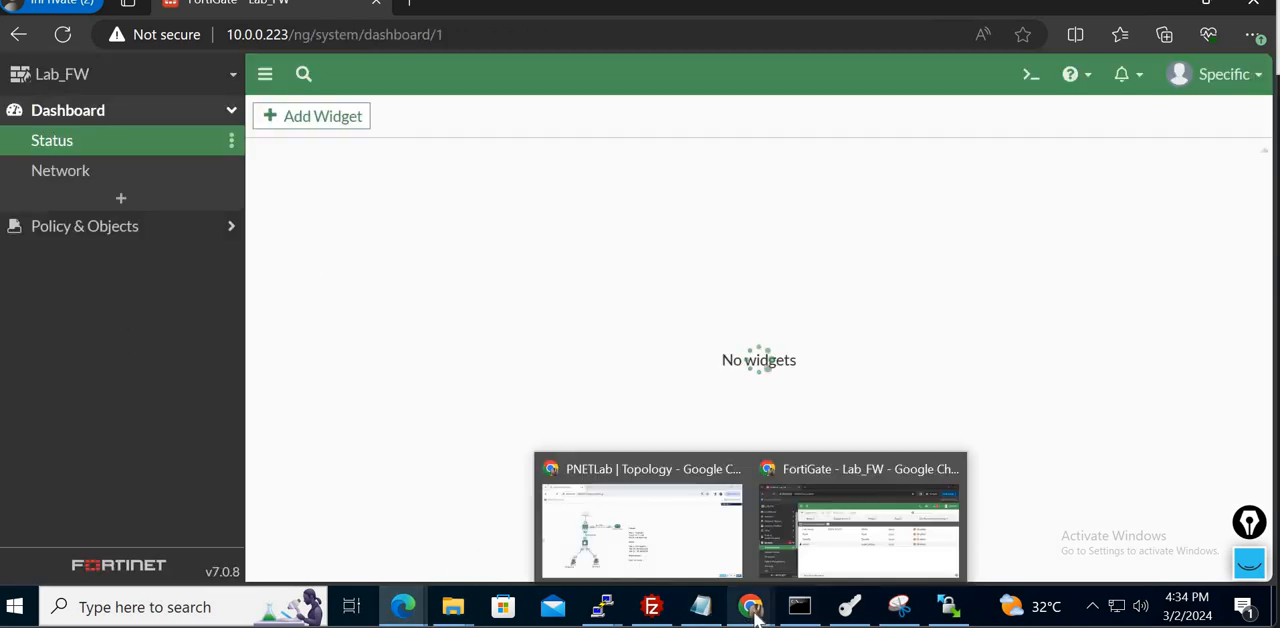
pyautogui.click(829, 520)
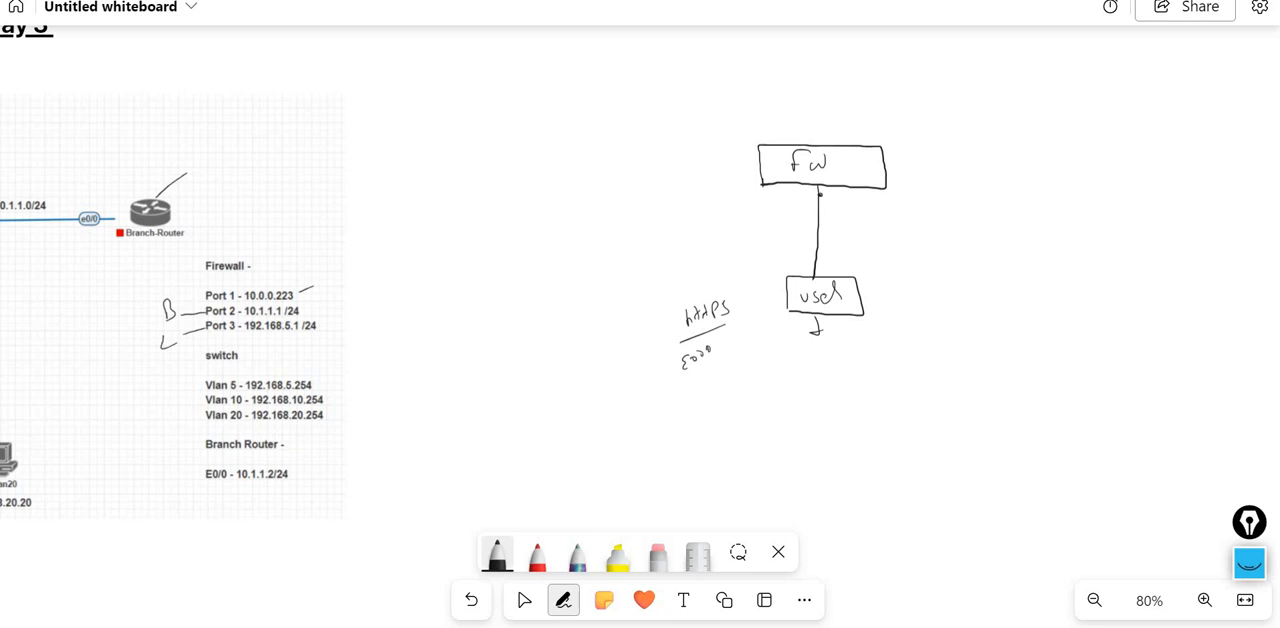
# - On the whiteboard, branch an underlined "certificate" label off the FW–user link and draw an arrow from it to the user box
pyautogui.moveTo(818, 196)
pyautogui.mouseDown()
pyautogui.moveTo(920, 203)
pyautogui.moveTo(996, 166)
pyautogui.mouseUp()
pyautogui.moveTo(1000, 172); pyautogui.dragTo(1012, 164)
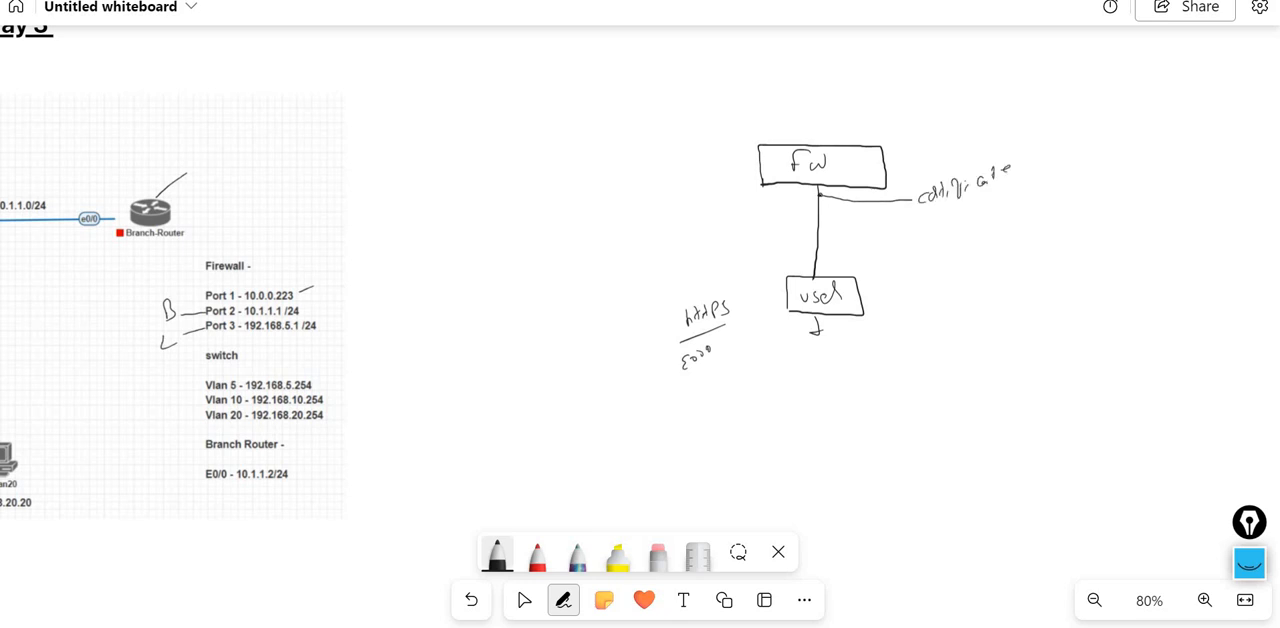
pyautogui.moveTo(930, 212)
pyautogui.mouseDown()
pyautogui.moveTo(926, 278)
pyautogui.moveTo(858, 307)
pyautogui.mouseUp()
pyautogui.moveTo(918, 211); pyautogui.dragTo(1025, 177)
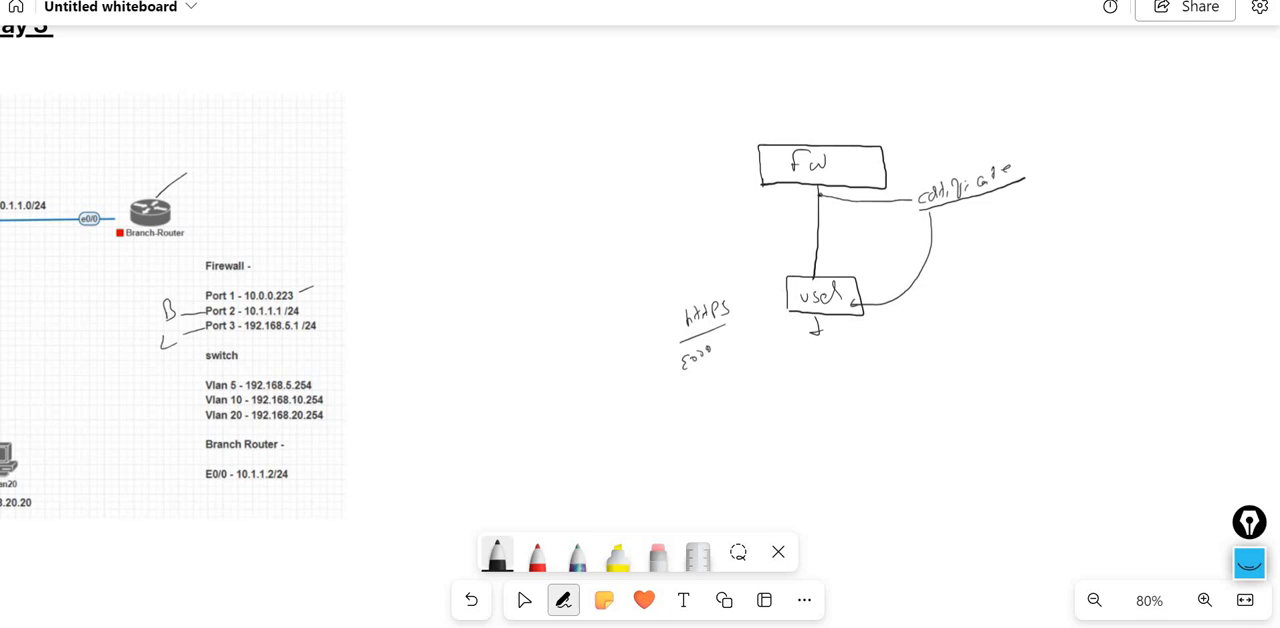
# - Write the notes "Purchase" and "Install" beneath the certificate label on the whiteboard
pyautogui.moveTo(1002, 270); pyautogui.dragTo(1019, 269)
pyautogui.moveTo(1027, 255)
pyautogui.mouseDown()
pyautogui.moveTo(1028, 276)
pyautogui.moveTo(1052, 269)
pyautogui.mouseUp()
pyautogui.moveTo(1065, 250); pyautogui.dragTo(1073, 267)
pyautogui.moveTo(1080, 257)
pyautogui.mouseDown()
pyautogui.moveTo(1106, 261)
pyautogui.moveTo(1075, 297)
pyautogui.mouseUp()
pyautogui.moveTo(1087, 284); pyautogui.dragTo(1093, 298)
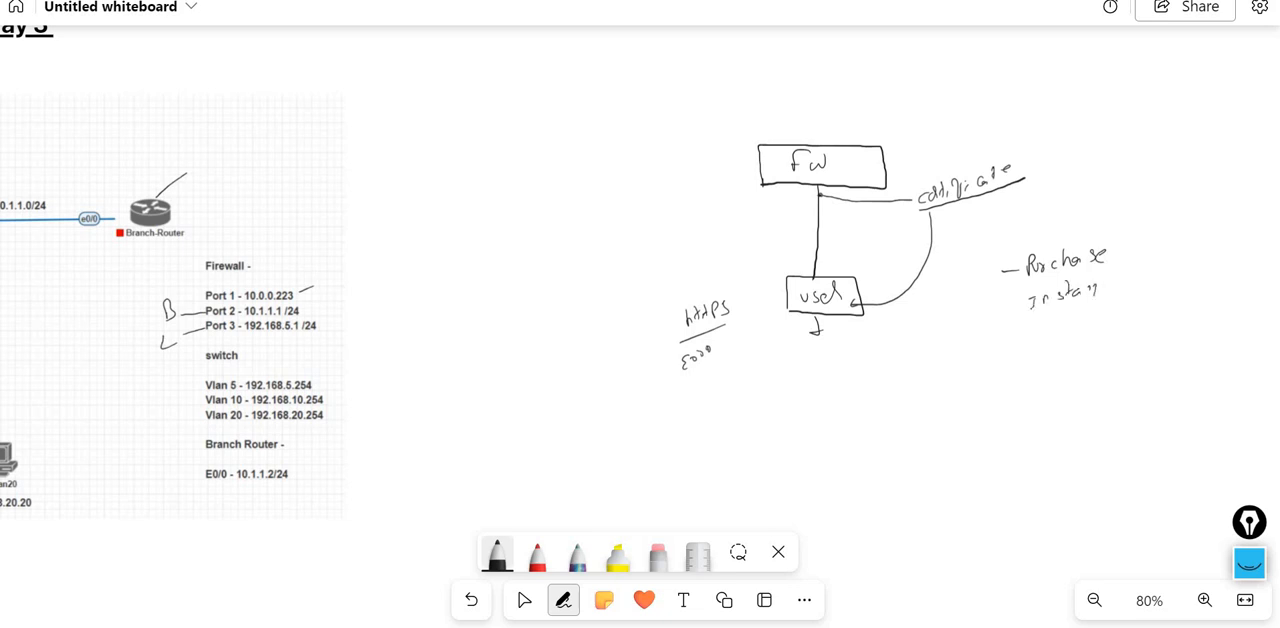
# - Draw a vertical divider beside the purchase notes and write "Root CA" and "XCA", both underlined, on its other side
pyautogui.moveTo(1126, 240); pyautogui.dragTo(1136, 428)
pyautogui.moveTo(1155, 242); pyautogui.dragTo(1162, 252)
pyautogui.moveTo(1166, 246); pyautogui.dragTo(1214, 236)
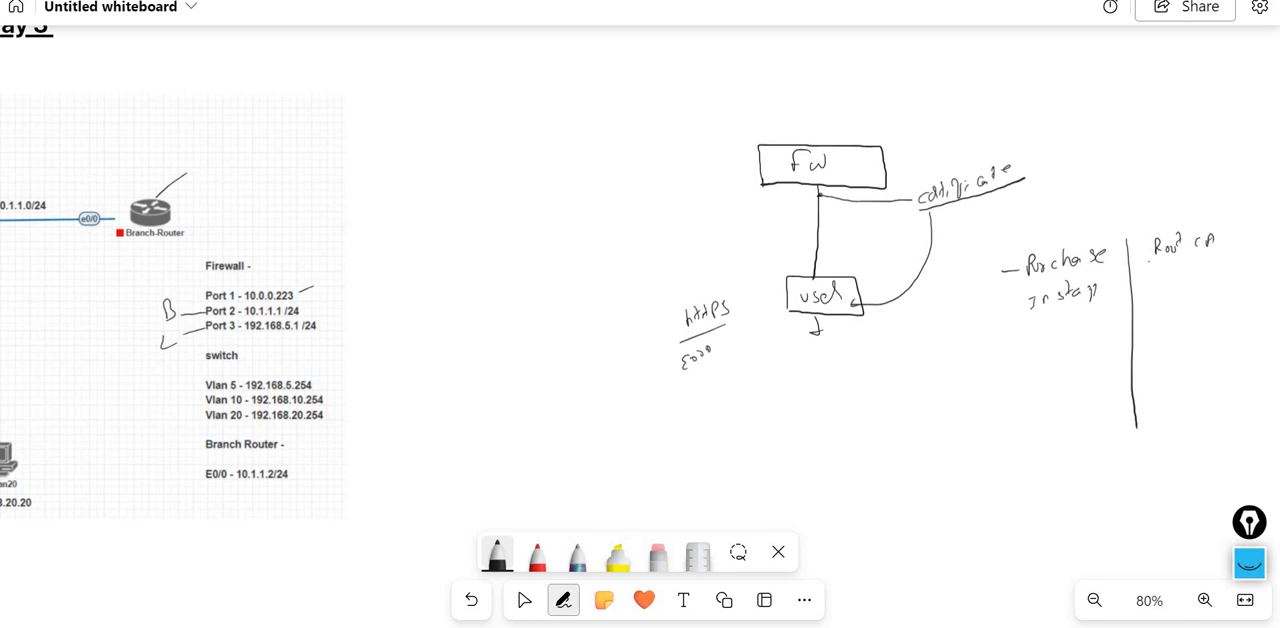
pyautogui.moveTo(1148, 262); pyautogui.dragTo(1222, 254)
pyautogui.moveTo(1185, 284); pyautogui.dragTo(1204, 288)
# - Write the first certificate workflow items, "CSR" and "Download – CA-Sign", as a dashed list beside the FW diagram
pyautogui.moveTo(519, 138); pyautogui.dragTo(530, 148)
pyautogui.moveTo(546, 131); pyautogui.dragTo(537, 147)
pyautogui.moveTo(555, 120)
pyautogui.mouseDown()
pyautogui.moveTo(557, 143)
pyautogui.moveTo(569, 138)
pyautogui.mouseUp()
pyautogui.moveTo(485, 178); pyautogui.dragTo(541, 175)
pyautogui.moveTo(547, 172); pyautogui.dragTo(557, 182)
pyautogui.moveTo(564, 176); pyautogui.dragTo(571, 168)
pyautogui.moveTo(577, 158)
pyautogui.mouseDown()
pyautogui.moveTo(580, 176)
pyautogui.moveTo(618, 168)
pyautogui.mouseUp()
pyautogui.moveTo(613, 166); pyautogui.dragTo(676, 144)
pyautogui.moveTo(669, 138)
pyautogui.mouseDown()
pyautogui.moveTo(699, 127)
pyautogui.moveTo(710, 139)
pyautogui.moveTo(731, 117)
pyautogui.mouseUp()
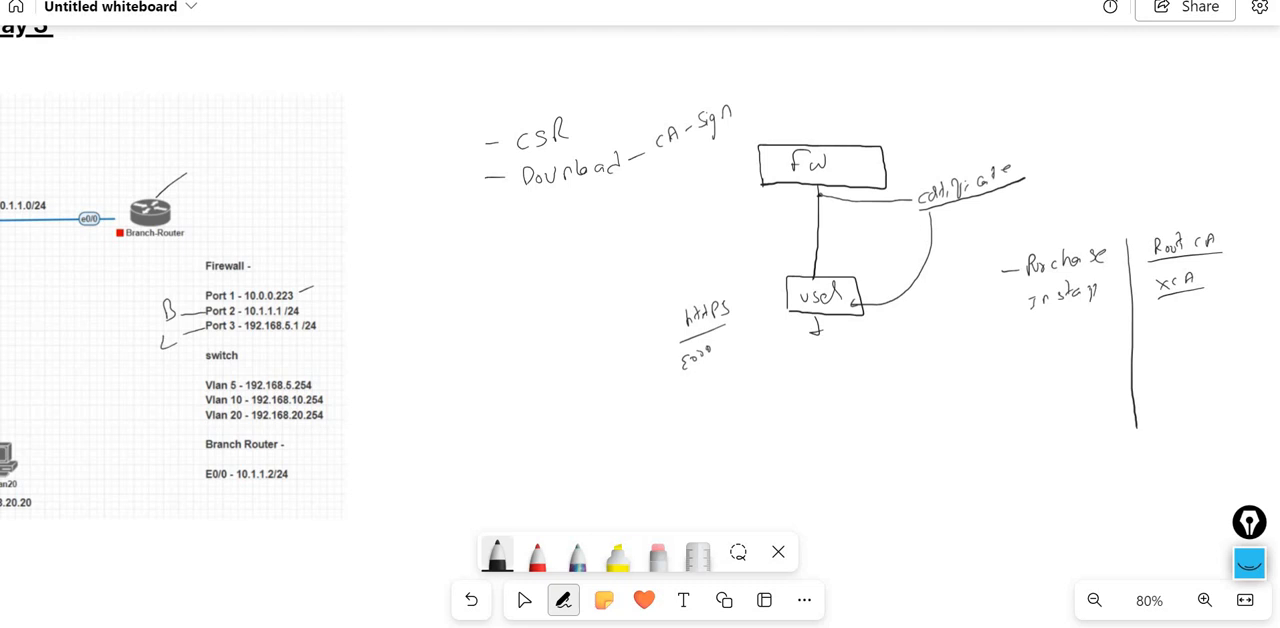
pyautogui.moveTo(558, 161); pyautogui.dragTo(558, 173)
# - Add a "Signed cert / CA" item to the workflow list with an arrow leading to "FW"
pyautogui.moveTo(485, 235)
pyautogui.mouseDown()
pyautogui.moveTo(539, 256)
pyautogui.moveTo(606, 230)
pyautogui.mouseUp()
pyautogui.moveTo(607, 229); pyautogui.dragTo(618, 230)
pyautogui.moveTo(612, 220); pyautogui.dragTo(635, 233)
pyautogui.moveTo(657, 210)
pyautogui.mouseDown()
pyautogui.moveTo(667, 220)
pyautogui.moveTo(641, 265)
pyautogui.moveTo(656, 268)
pyautogui.moveTo(594, 284)
pyautogui.mouseUp()
pyautogui.moveTo(592, 274)
pyautogui.mouseDown()
pyautogui.moveTo(624, 262)
pyautogui.moveTo(598, 270)
pyautogui.mouseUp()
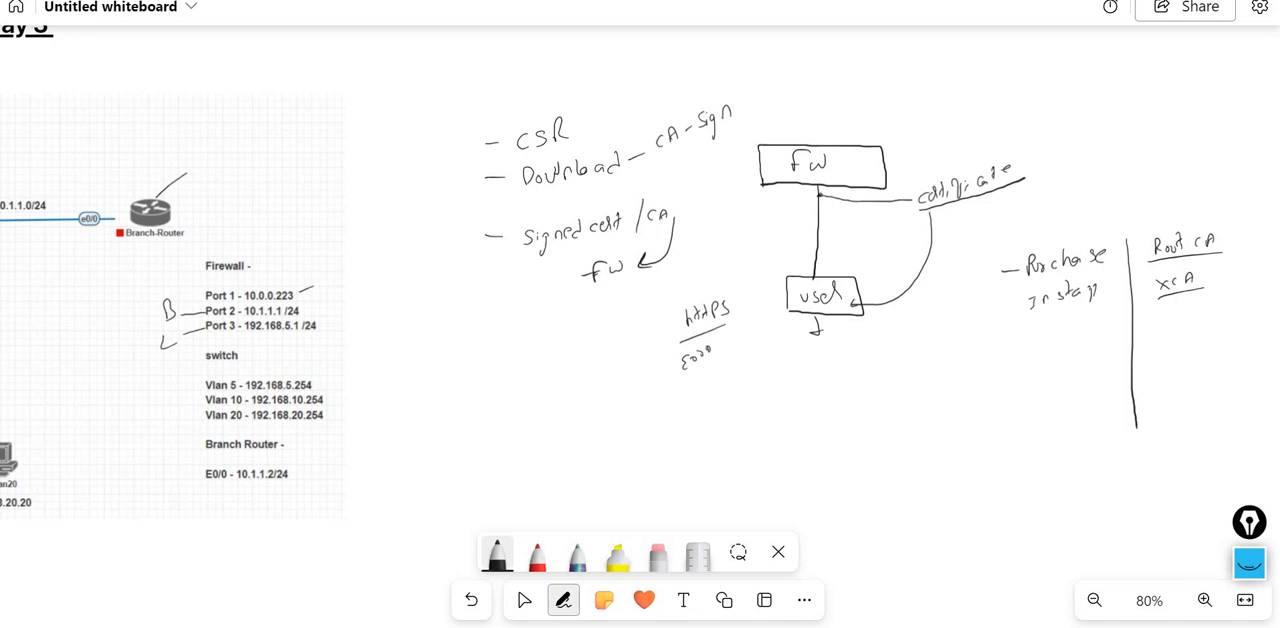
# - Draw an arrow from the signed certificate item to an underlined "https settings" note, and add a tick beside XCA
pyautogui.moveTo(490, 266)
pyautogui.mouseDown()
pyautogui.moveTo(470, 274)
pyautogui.moveTo(486, 388)
pyautogui.moveTo(558, 364)
pyautogui.moveTo(564, 378)
pyautogui.moveTo(532, 420)
pyautogui.moveTo(552, 418)
pyautogui.moveTo(558, 398)
pyautogui.moveTo(566, 416)
pyautogui.moveTo(588, 404)
pyautogui.moveTo(590, 418)
pyautogui.mouseUp()
pyautogui.moveTo(606, 390); pyautogui.dragTo(598, 410)
pyautogui.moveTo(542, 436); pyautogui.dragTo(572, 426)
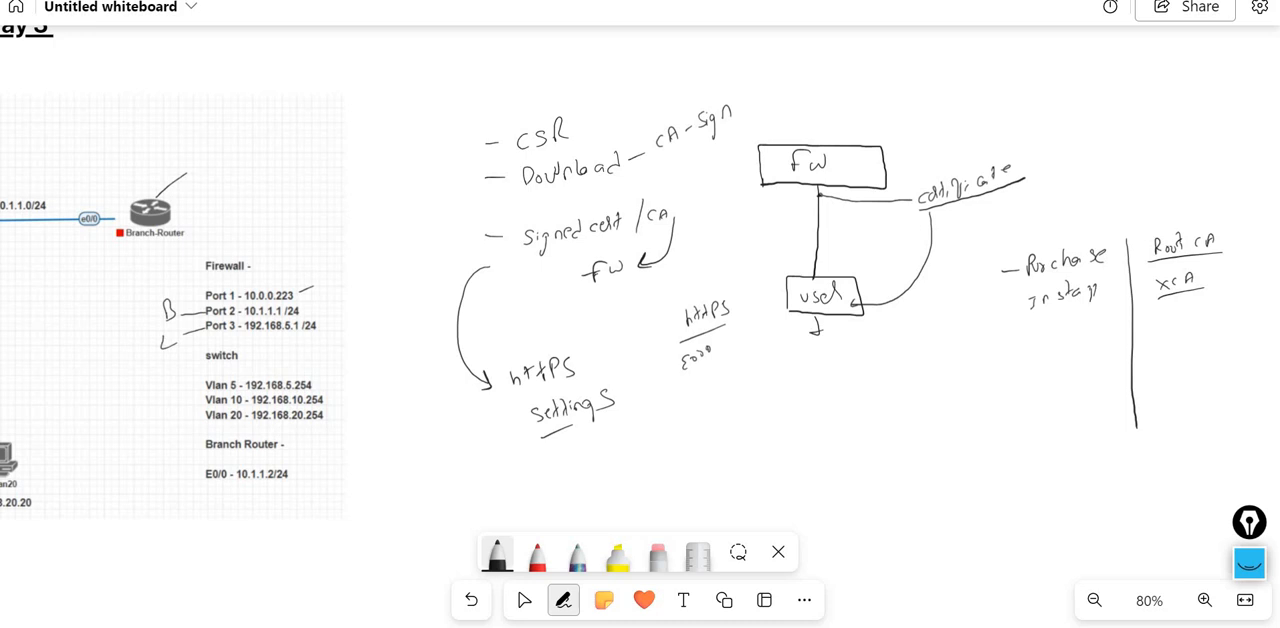
pyautogui.moveTo(1215, 272); pyautogui.dragTo(1243, 278)
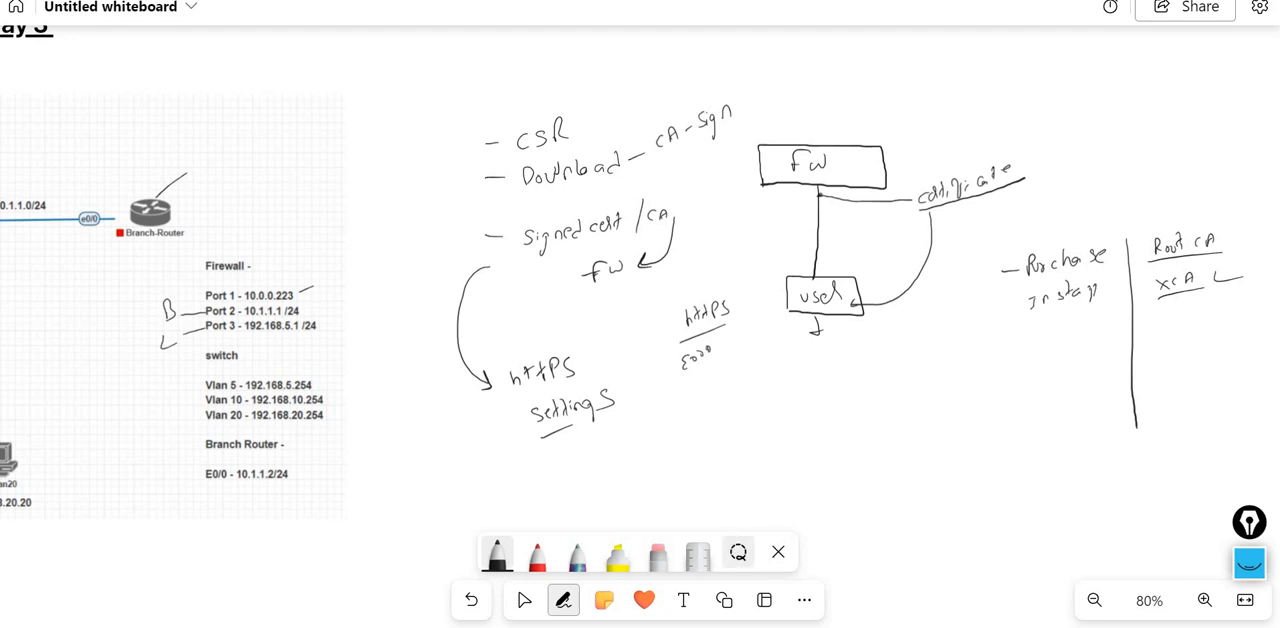
# - Switch to the red pen and mark the CSR item in the workflow list
pyautogui.click(738, 551)
pyautogui.click(563, 599)
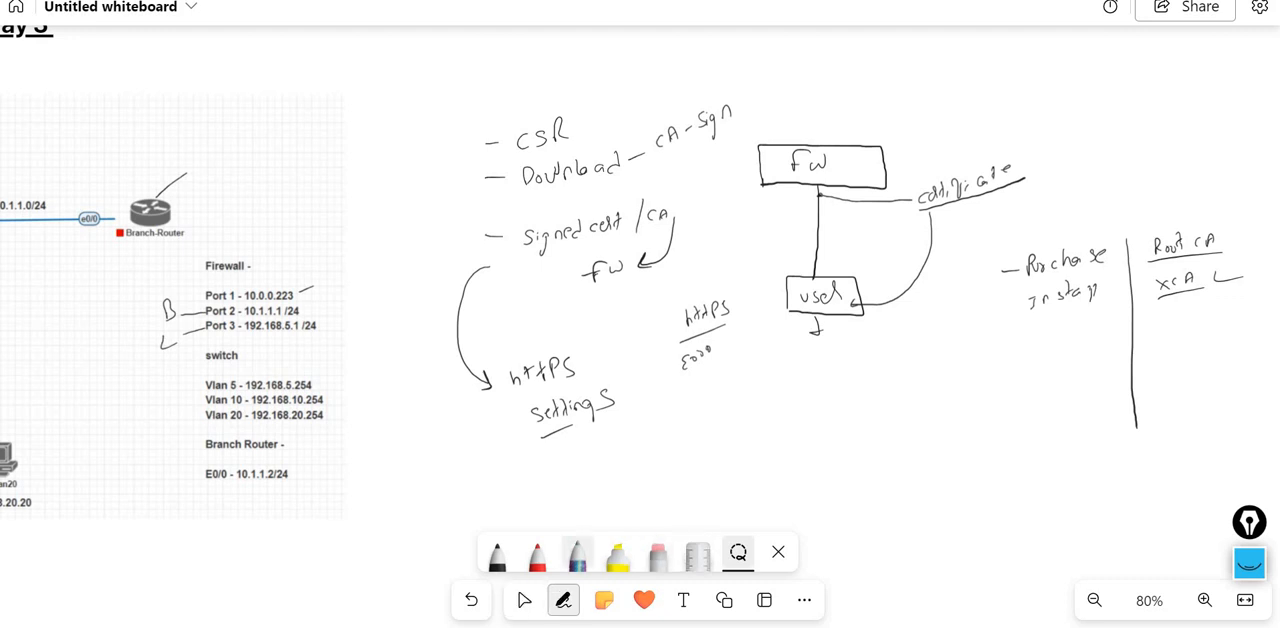
pyautogui.click(537, 552)
pyautogui.moveTo(577, 129); pyautogui.dragTo(587, 119)
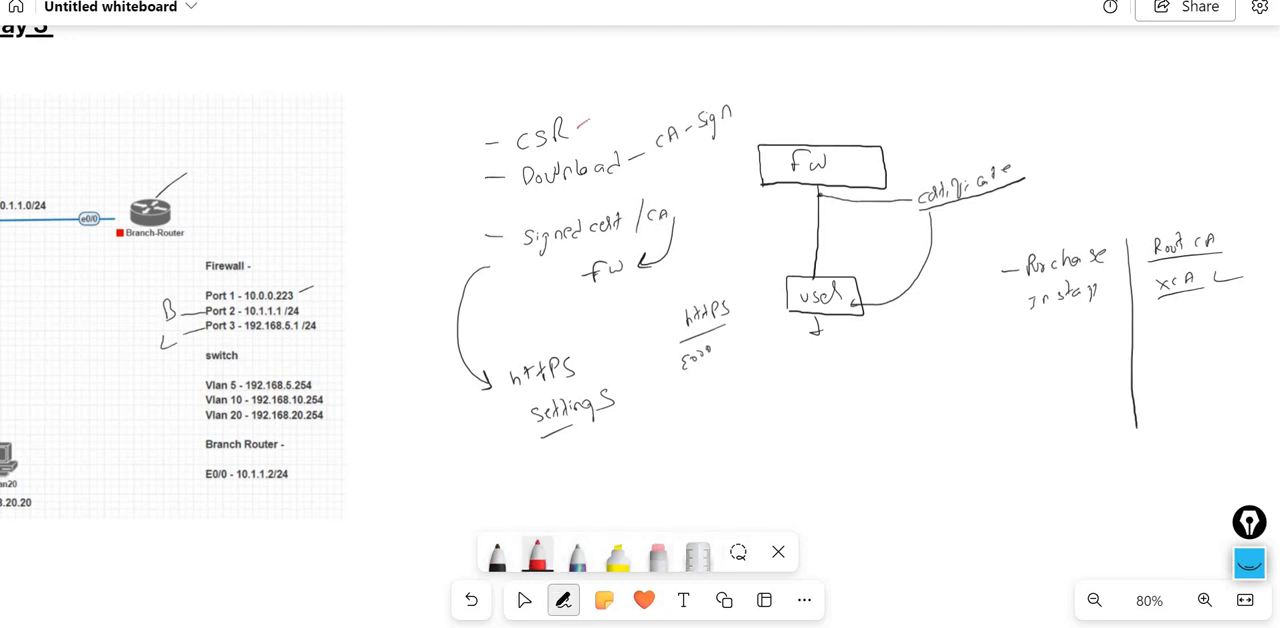
# - Switch to the WorkFromHome remote desktop and close the private Edge window with the firewall login page
pyautogui.moveTo(750, 627)
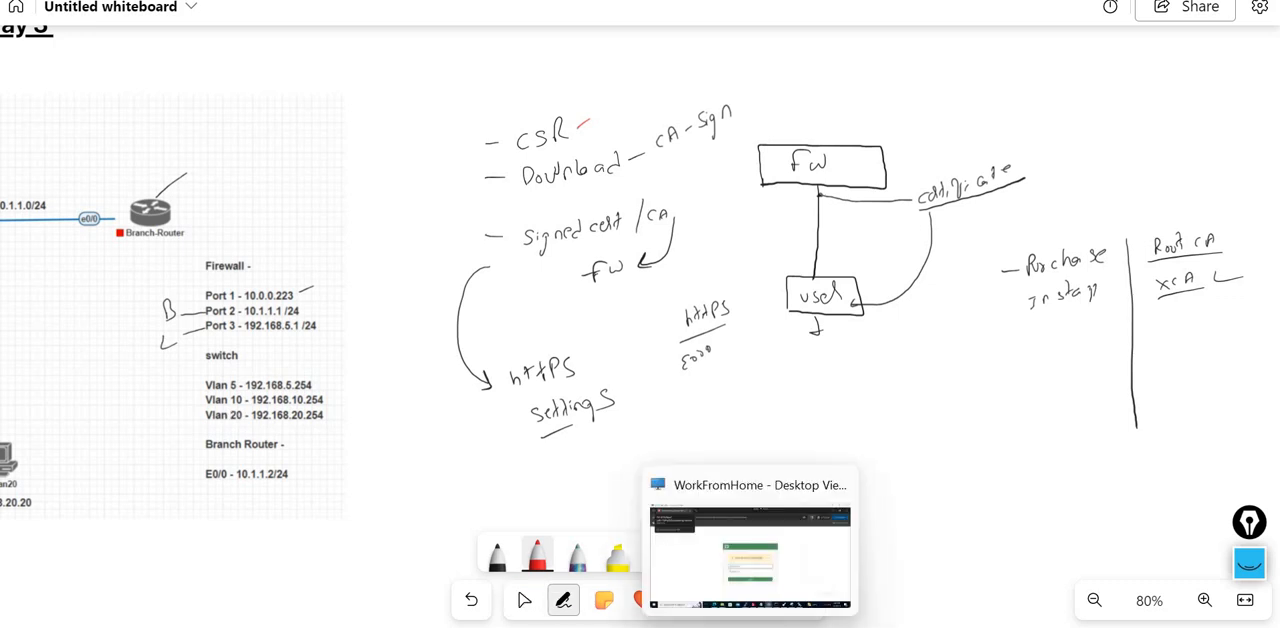
pyautogui.click(750, 556)
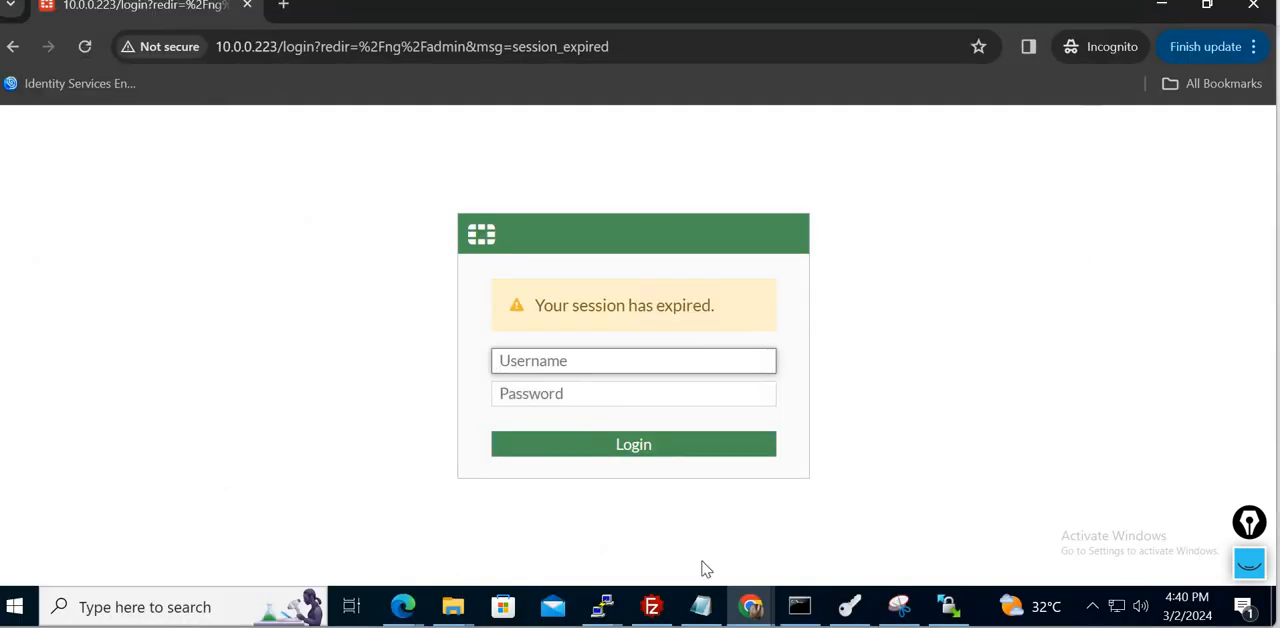
pyautogui.moveTo(403, 605)
pyautogui.click(466, 543)
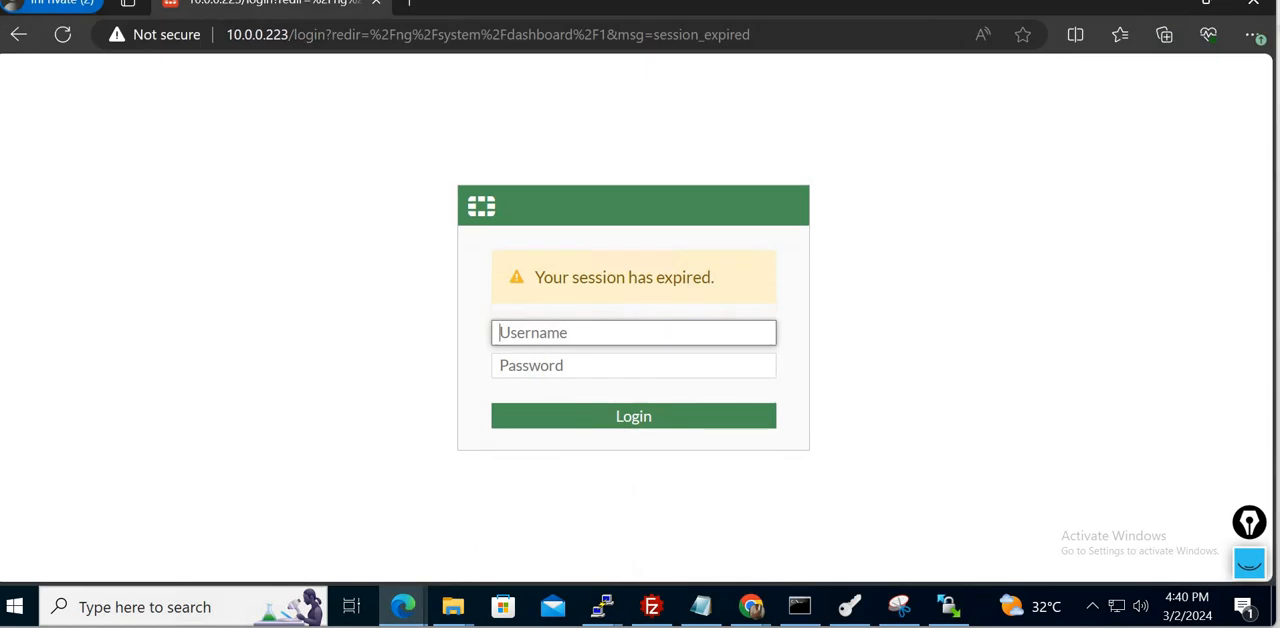
pyautogui.click(1254, 4)
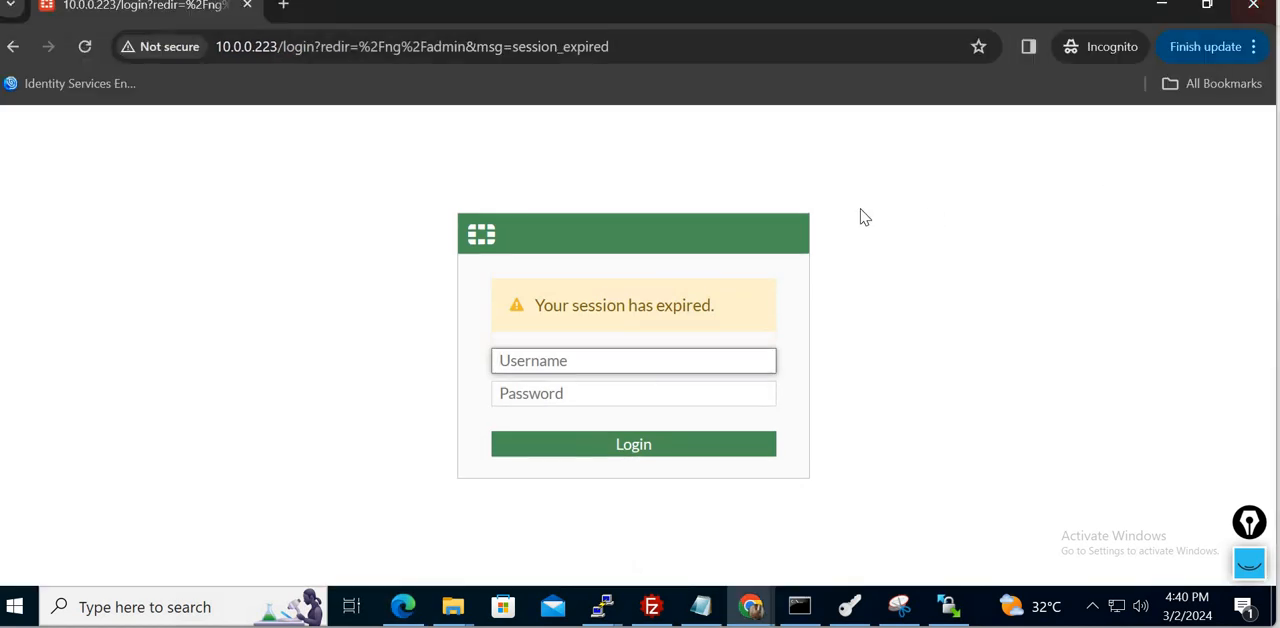
# - Switch to XCA and delete the existing 10.0.0.223 and rootca certificates
pyautogui.click(849, 607)
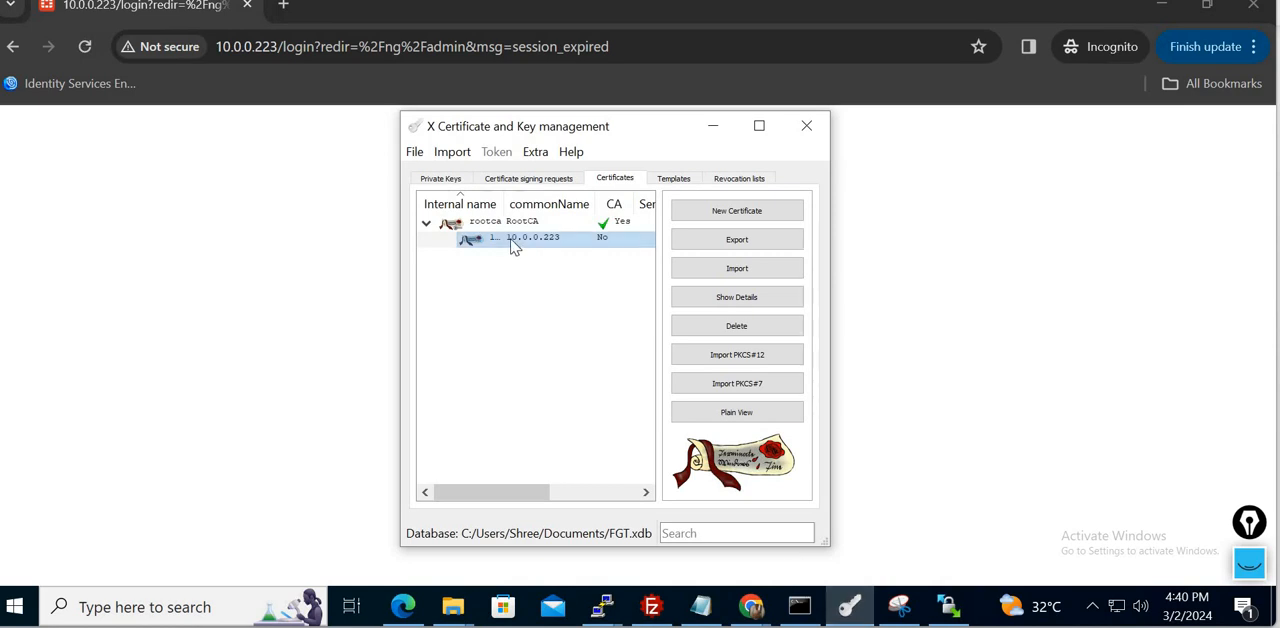
pyautogui.click(745, 327)
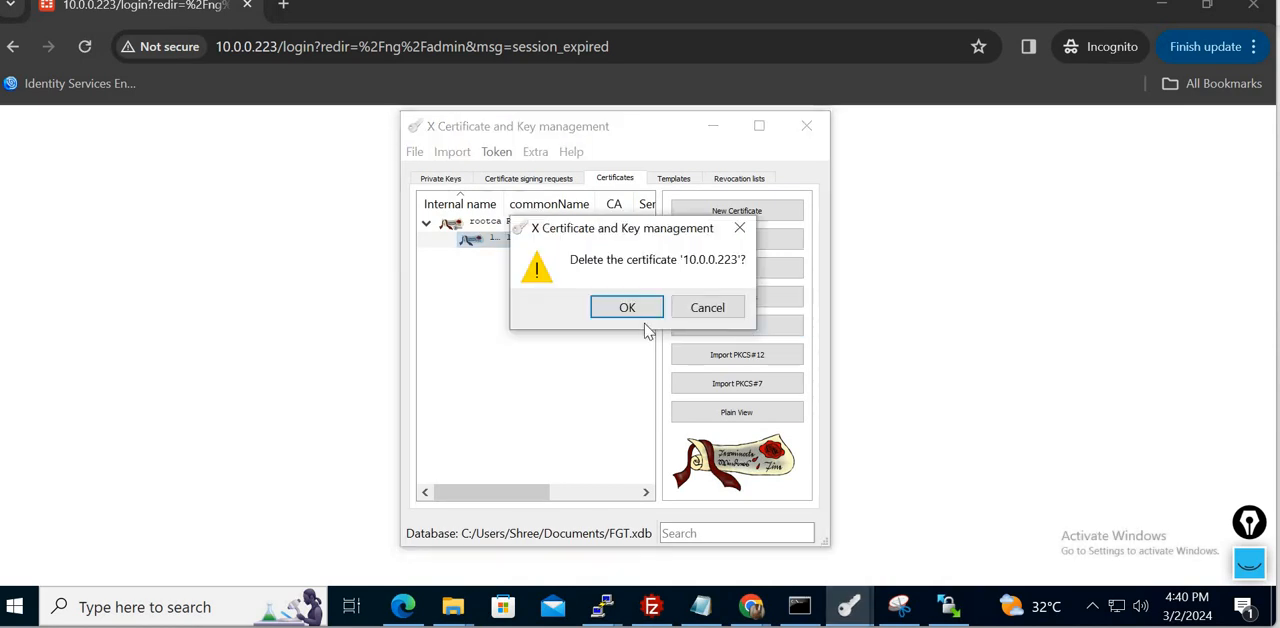
pyautogui.click(605, 315)
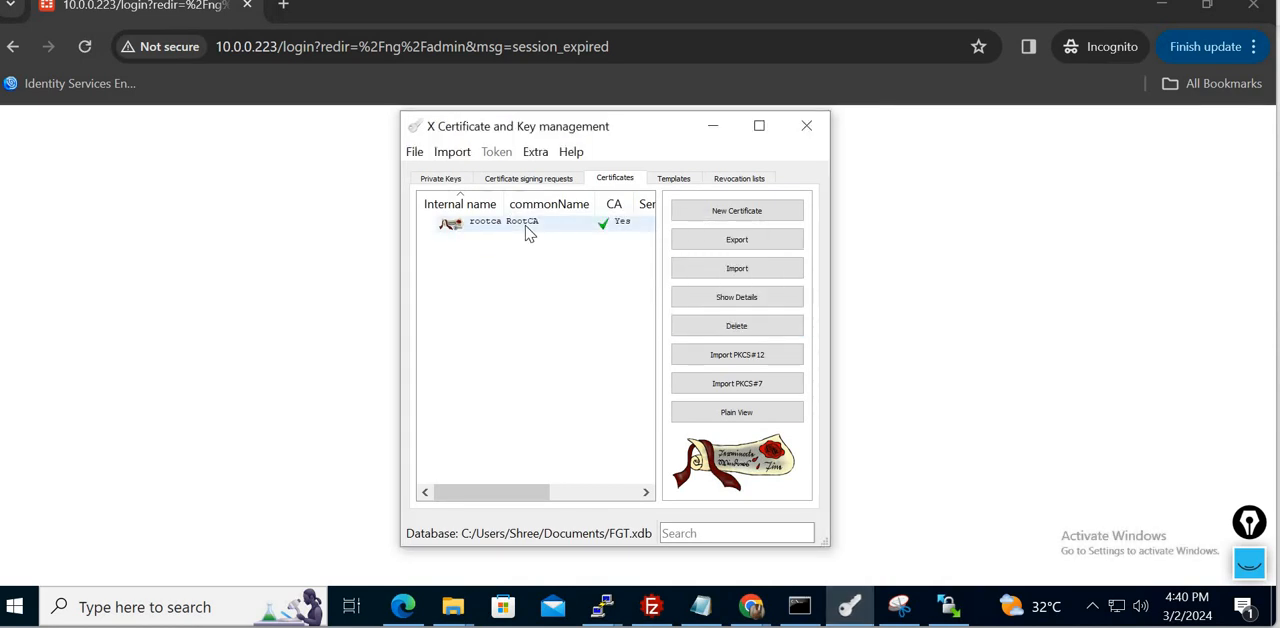
pyautogui.click(528, 228)
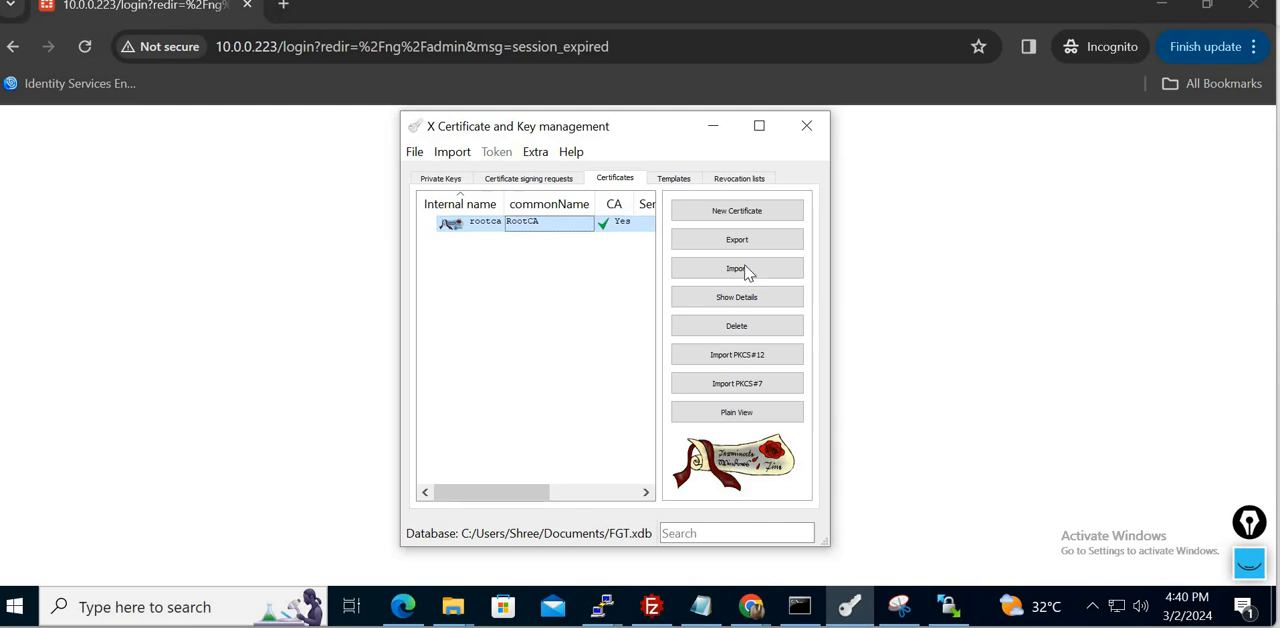
pyautogui.click(745, 323)
pyautogui.click(628, 313)
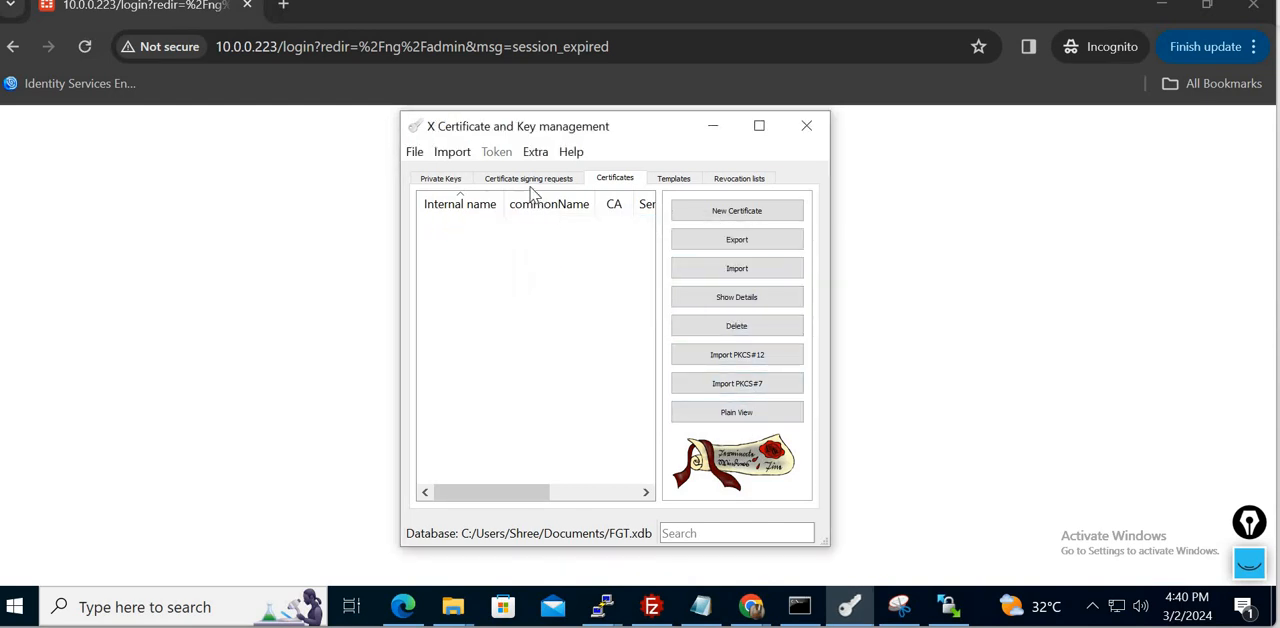
# - Delete the 10.0.0.223 certificate signing request from the XCA database
pyautogui.click(528, 180)
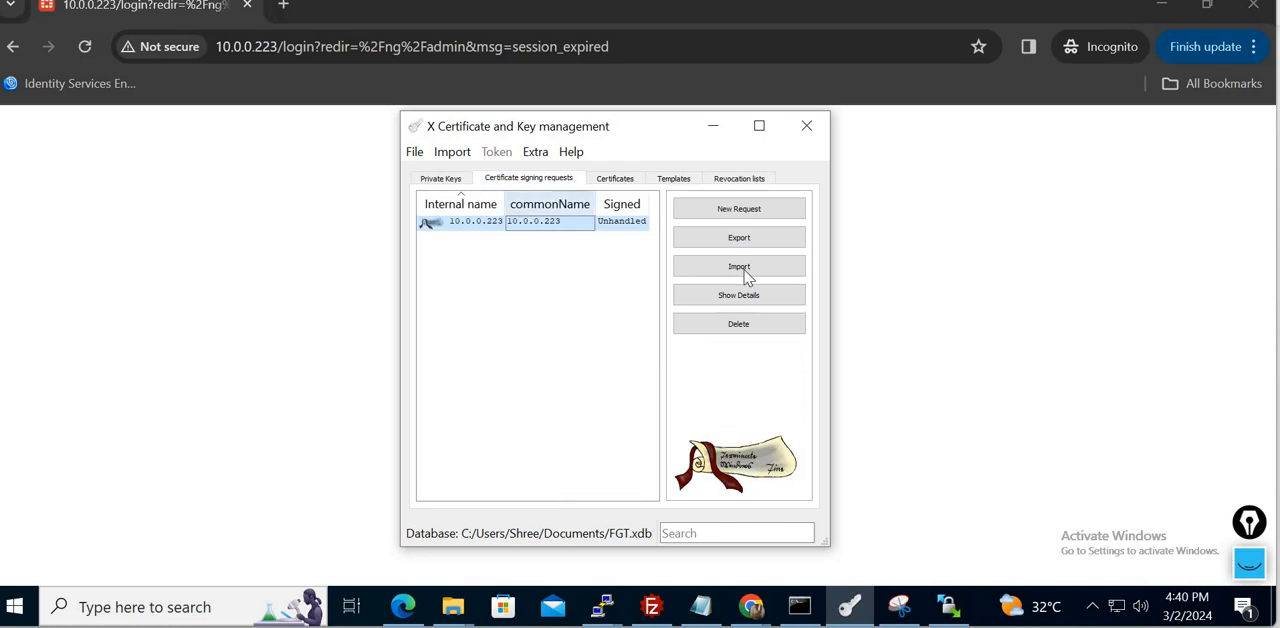
pyautogui.click(746, 327)
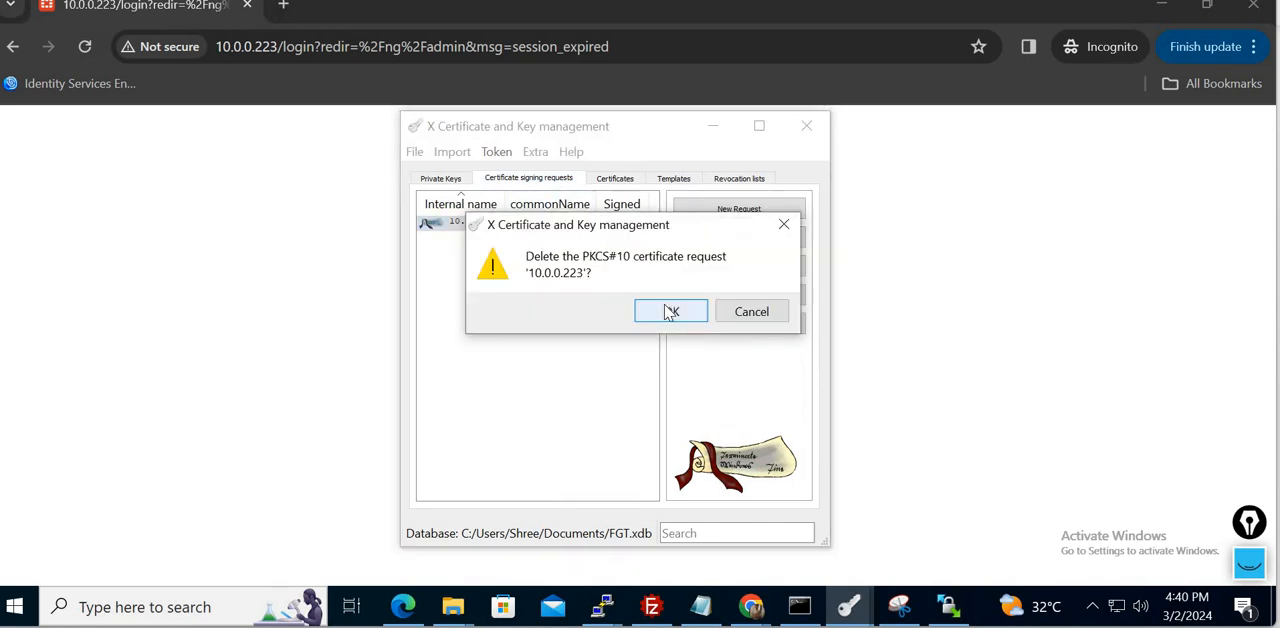
pyautogui.click(668, 312)
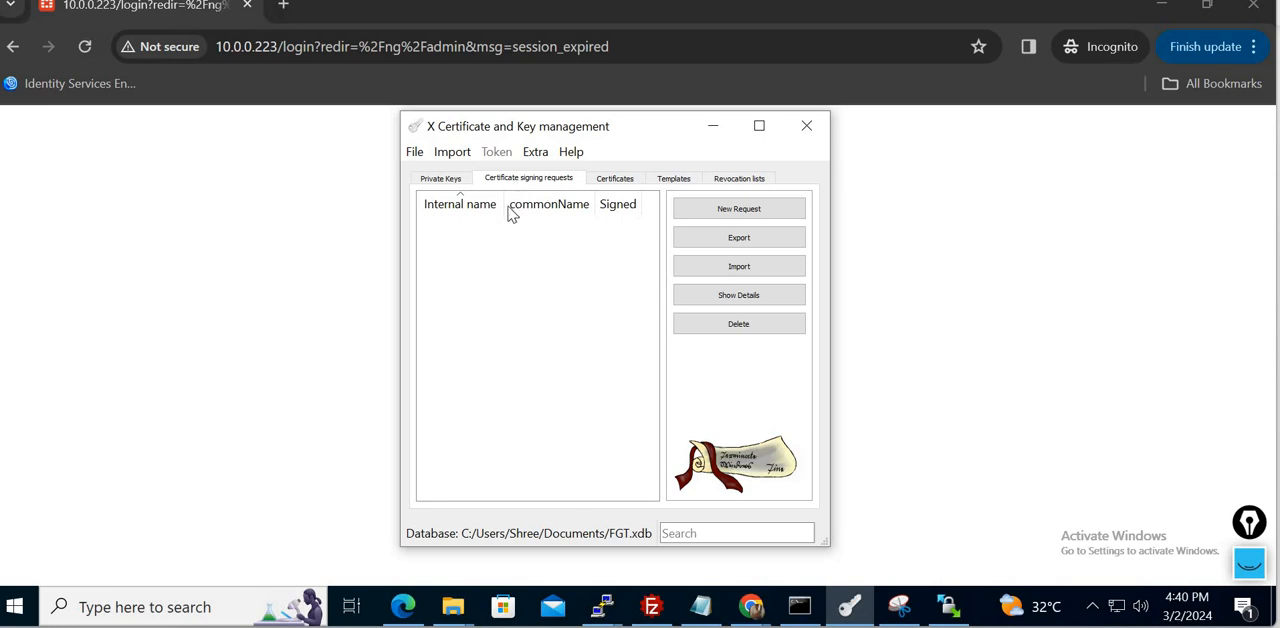
# - In the Downloads folder, permanently delete the old 10.0.0.223, https_cert.csr and rootca files
pyautogui.moveTo(461, 598)
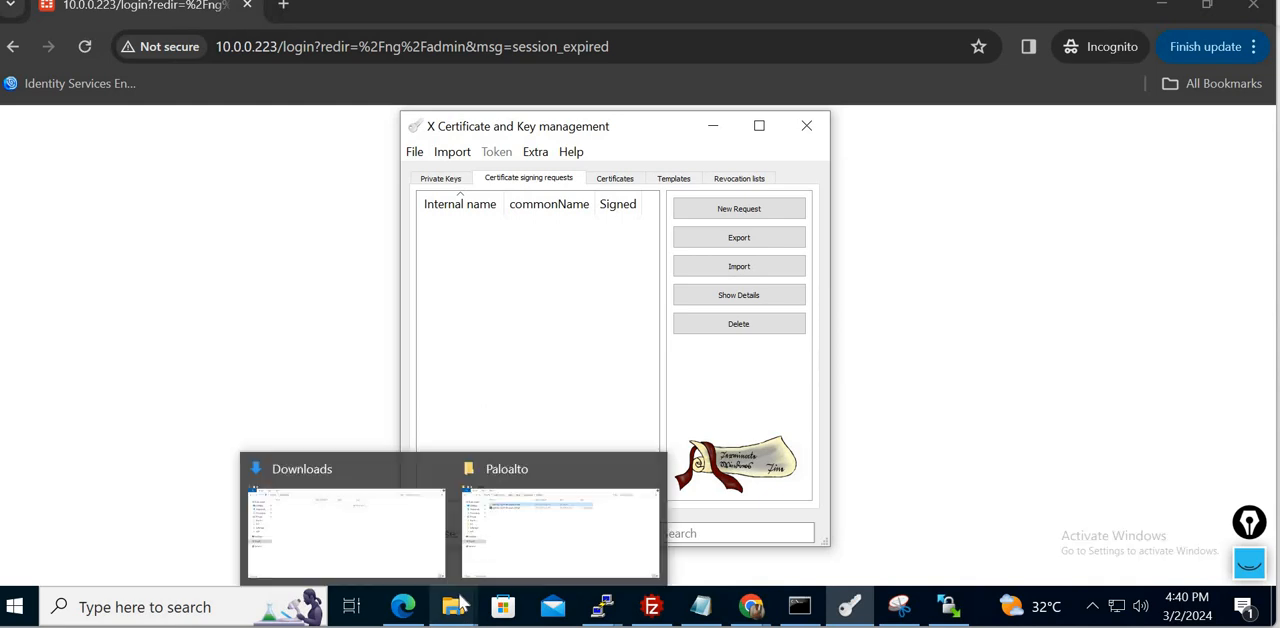
pyautogui.click(357, 517)
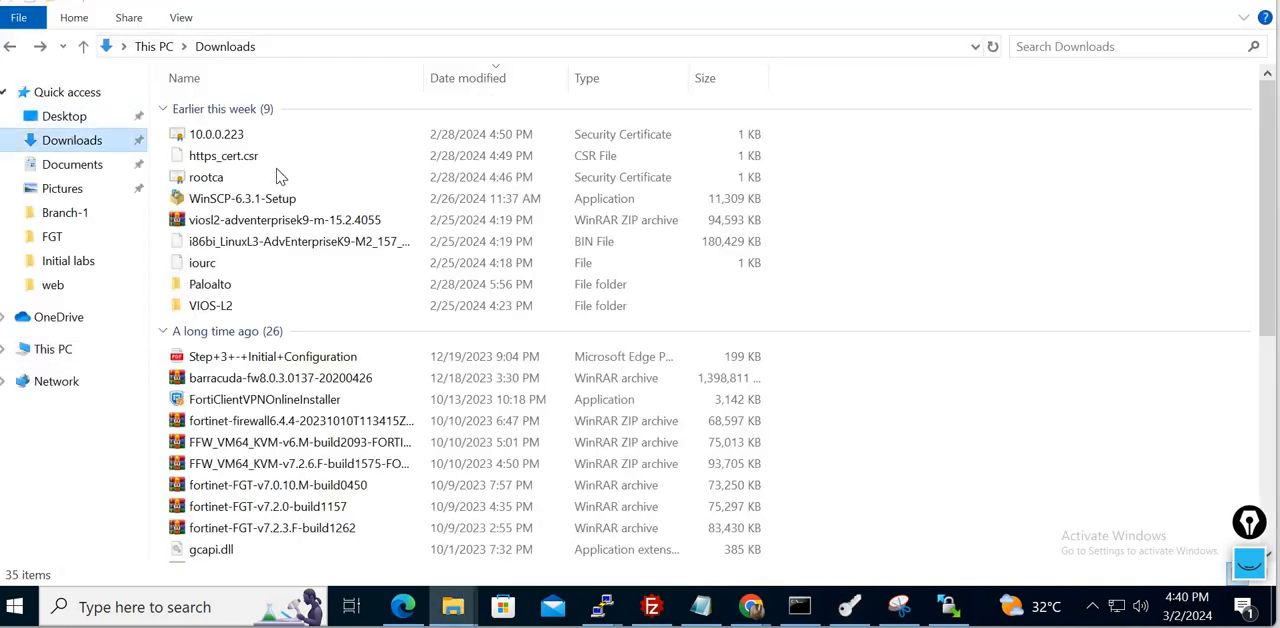
pyautogui.click(251, 143)
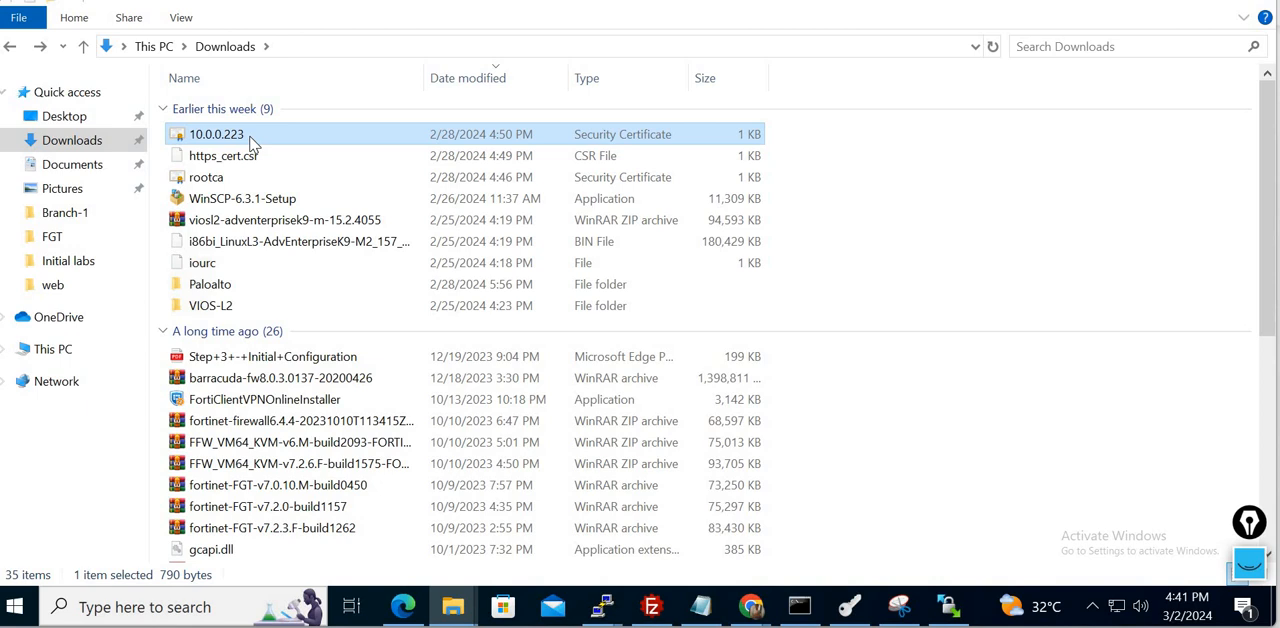
pyautogui.hotkey('shift', 'Down')
pyautogui.hotkey('shift', 'Down')
pyautogui.hotkey('shift', 'Delete')
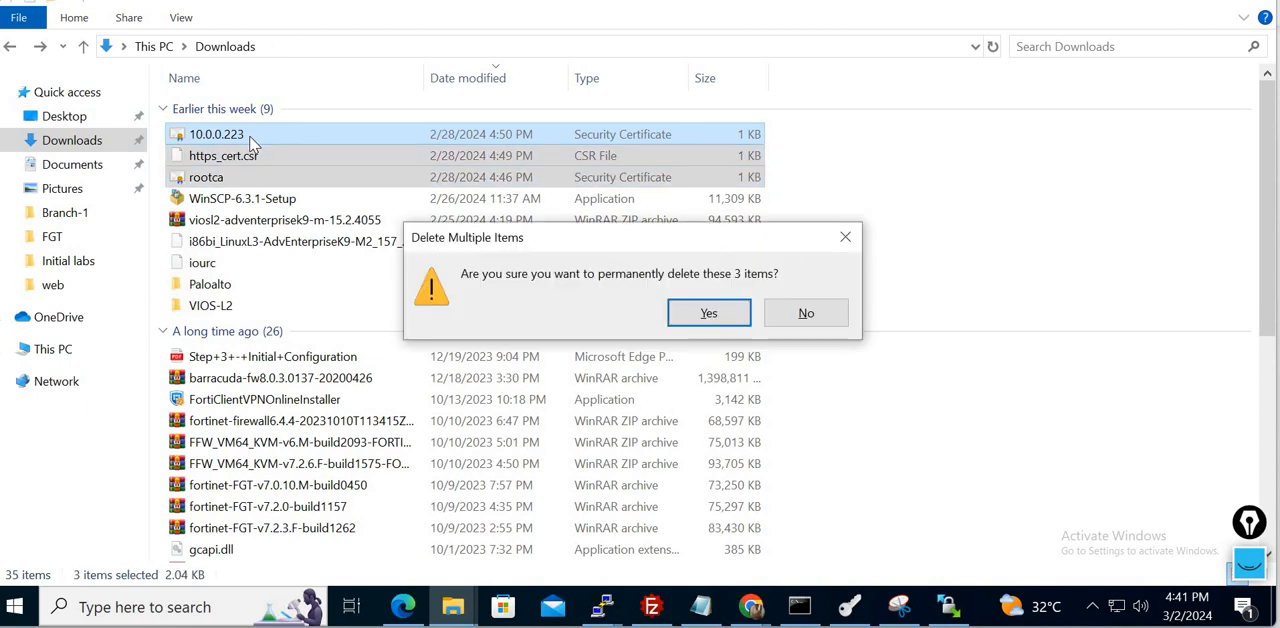
pyautogui.press('Return')
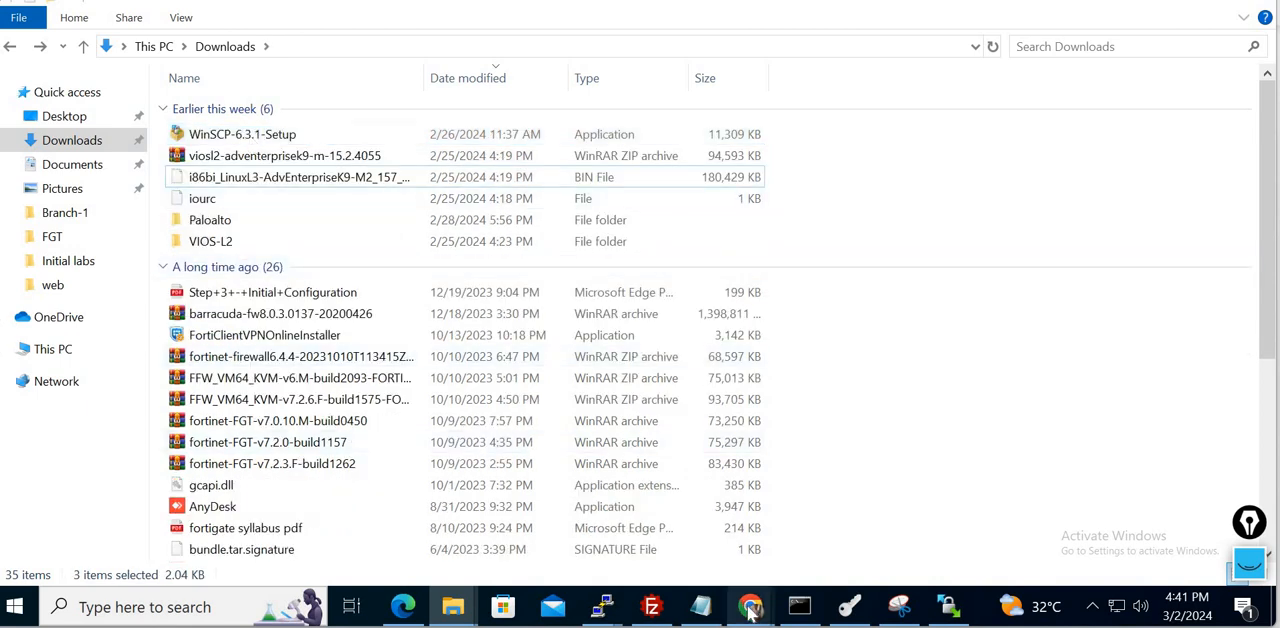
# - Switch back to the incognito Chrome window and reload the firewall login page
pyautogui.moveTo(751, 607)
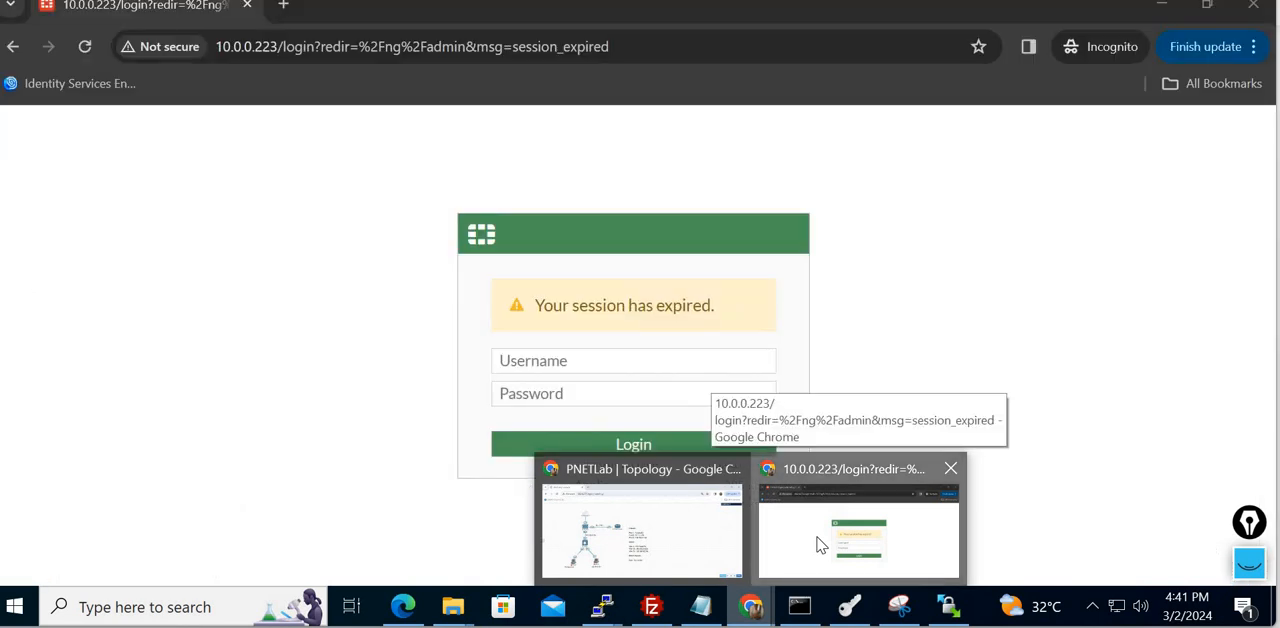
pyautogui.click(818, 545)
pyautogui.click(84, 48)
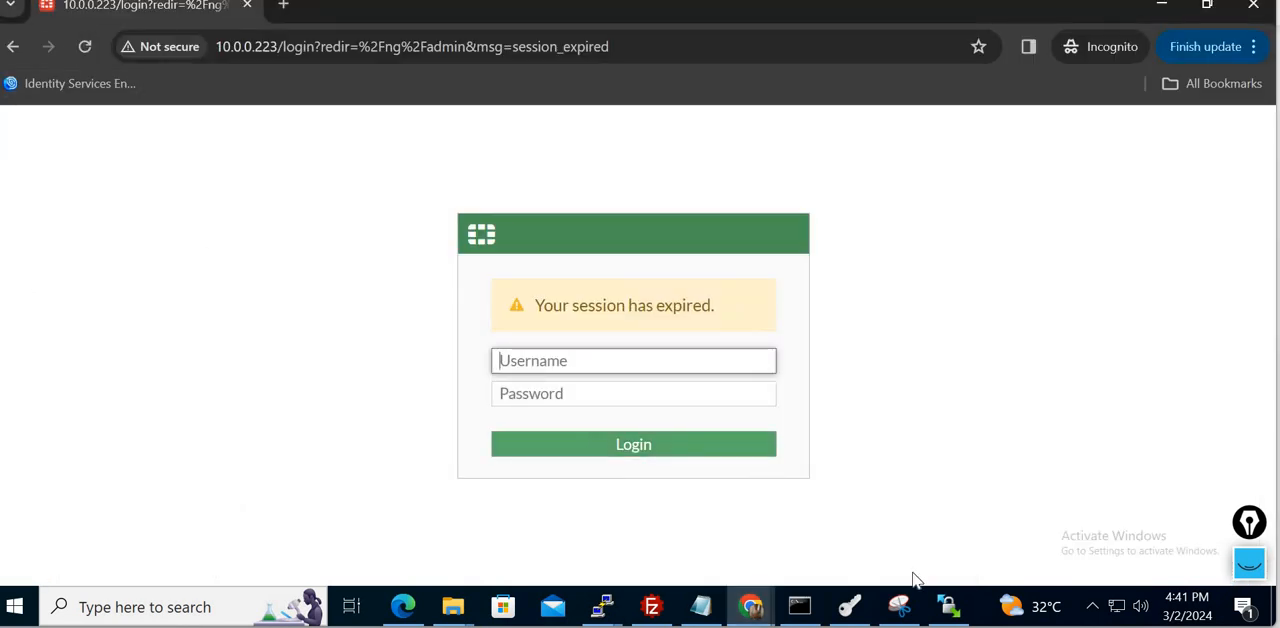
# - Switch to XCA and start a new self-signed certificate, applying all settings of the default CA template
pyautogui.click(849, 607)
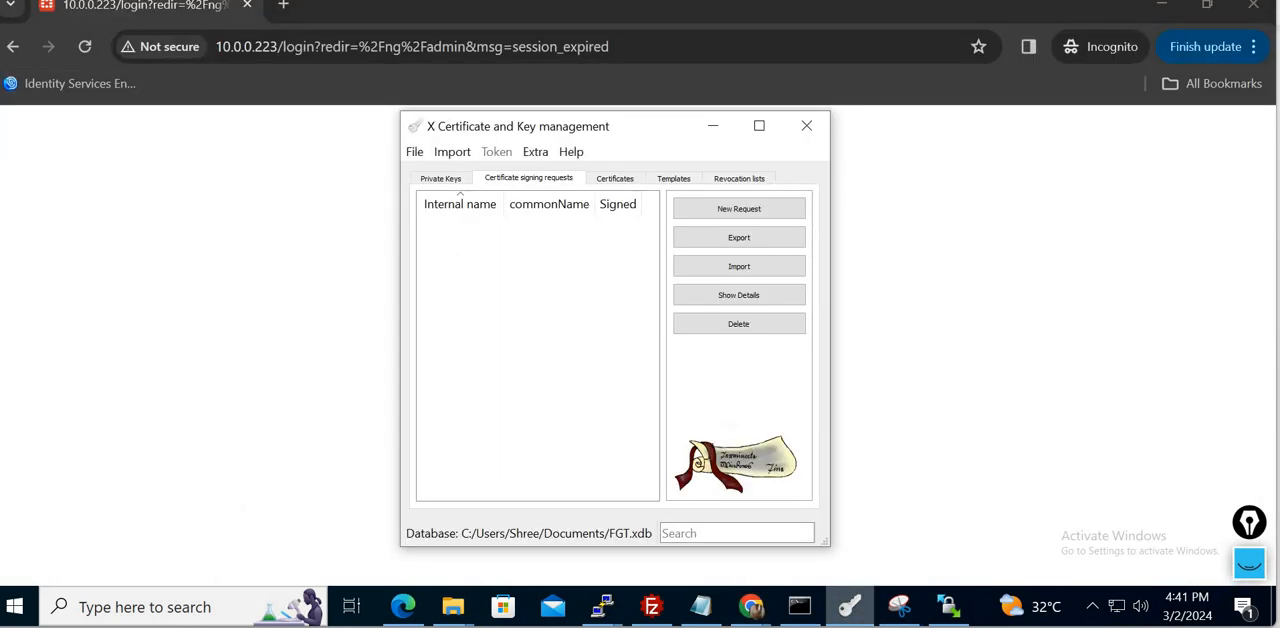
pyautogui.click(615, 180)
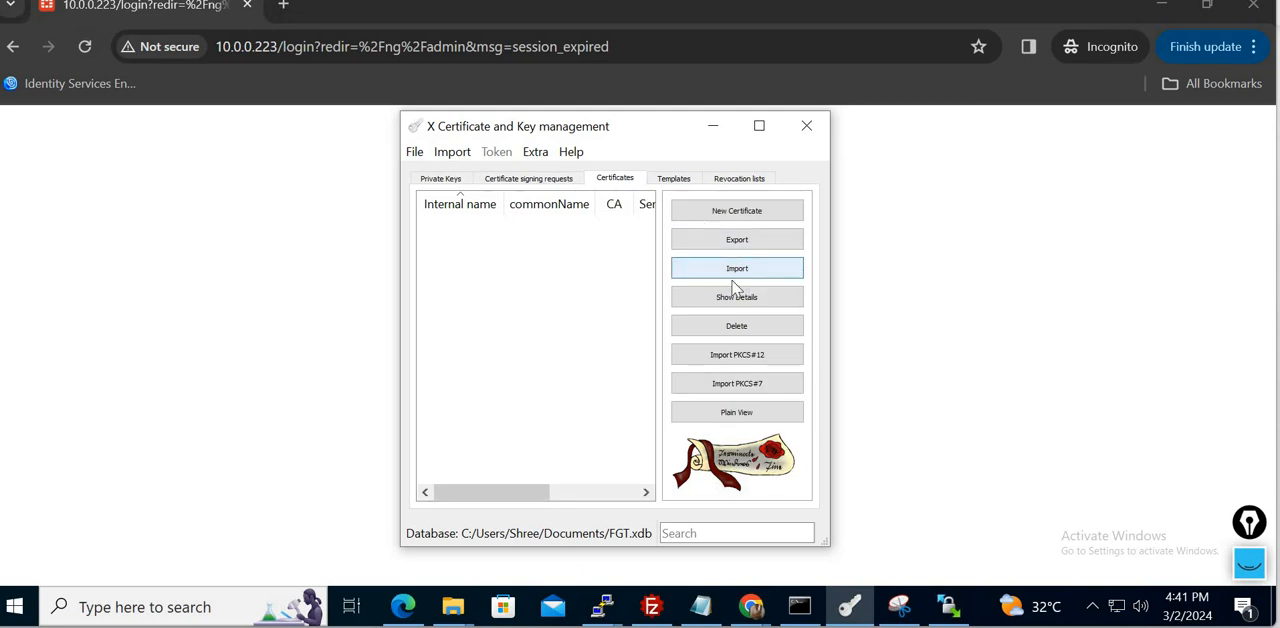
pyautogui.click(734, 211)
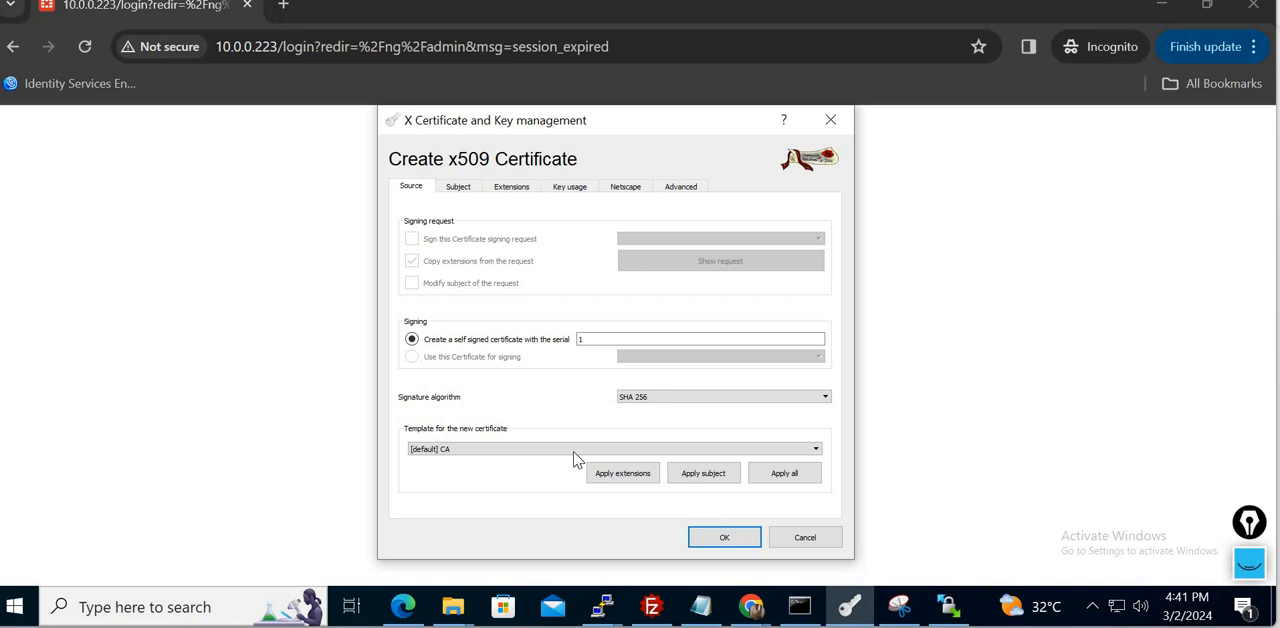
pyautogui.click(640, 473)
pyautogui.click(710, 473)
pyautogui.click(757, 476)
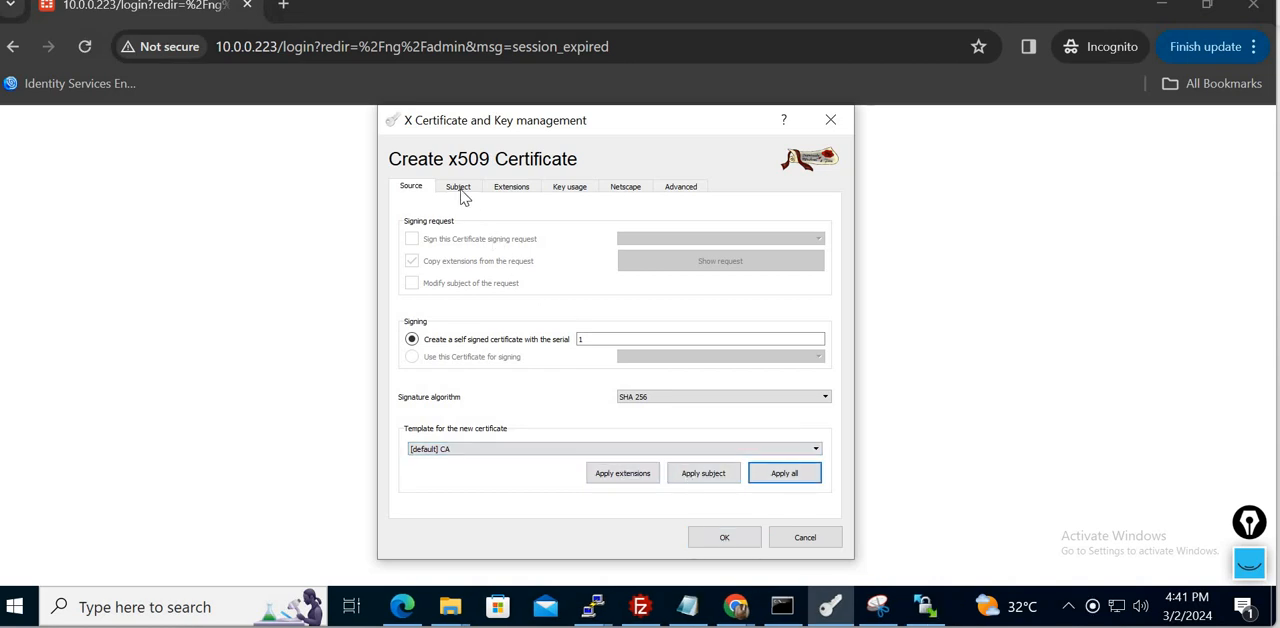
# - Fill in the certificate subject: internal name RootCA, country IN, state Telangana, locality Hyd, organization Lab, unit IT, common name RootCA
pyautogui.click(460, 187)
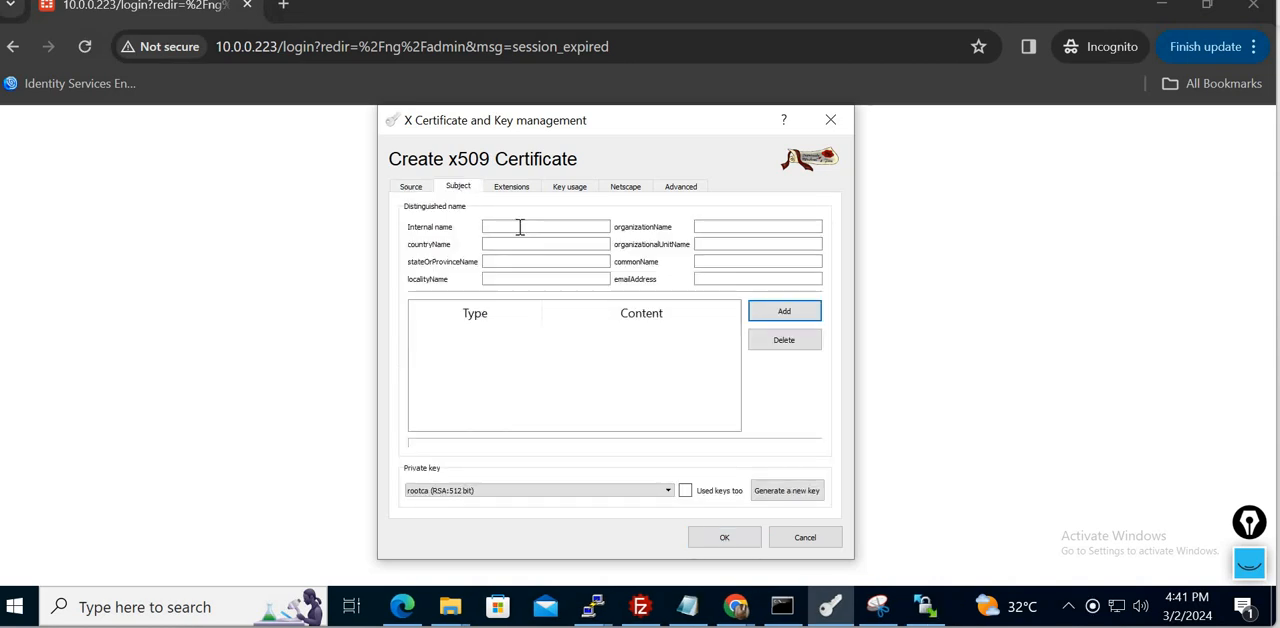
pyautogui.click(519, 227)
pyautogui.write('Root')
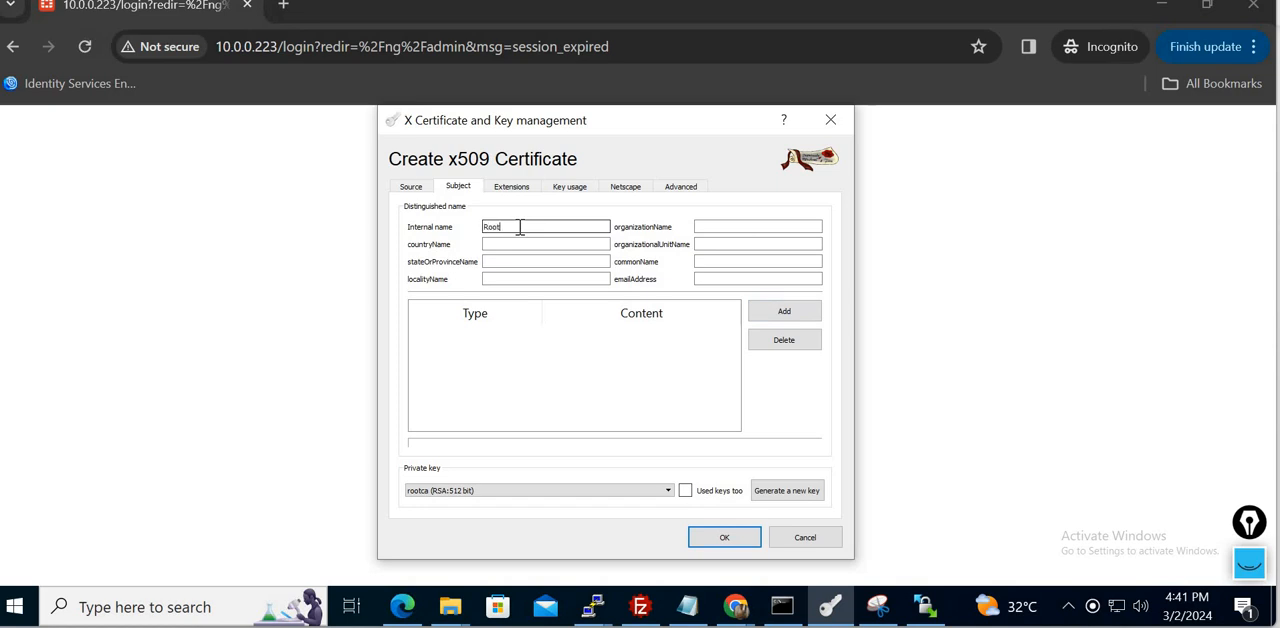
pyautogui.write('CA')
pyautogui.press('Tab')
pyautogui.press('Tab')
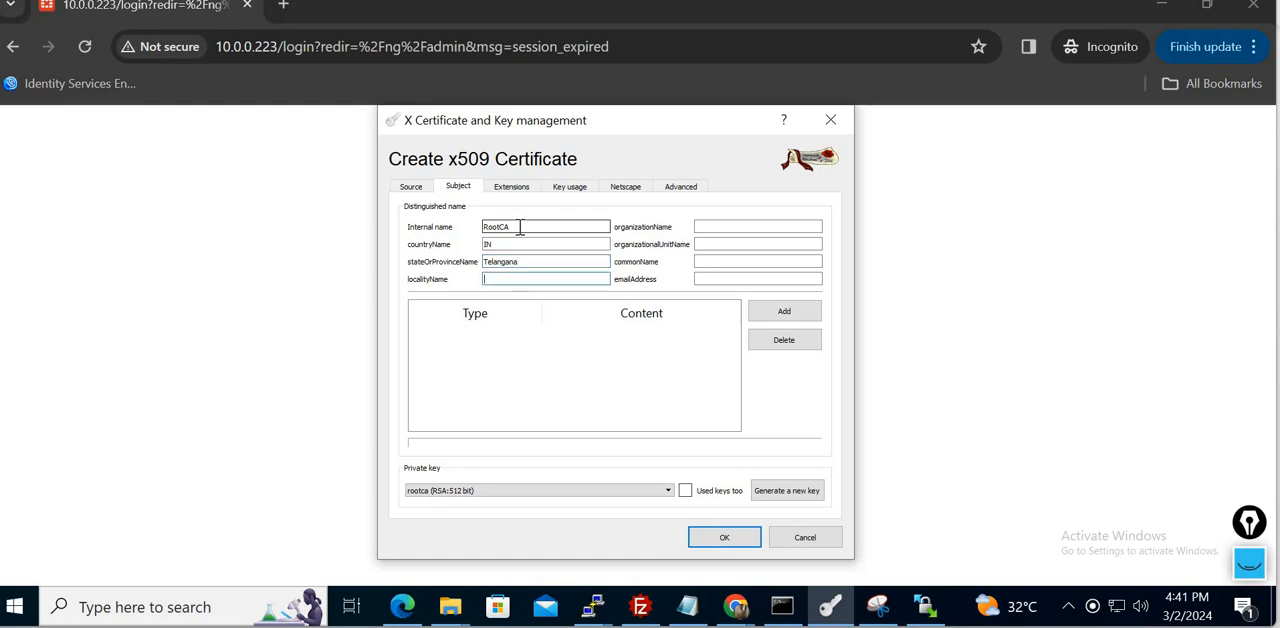
pyautogui.write('Hyd')
pyautogui.press('Tab')
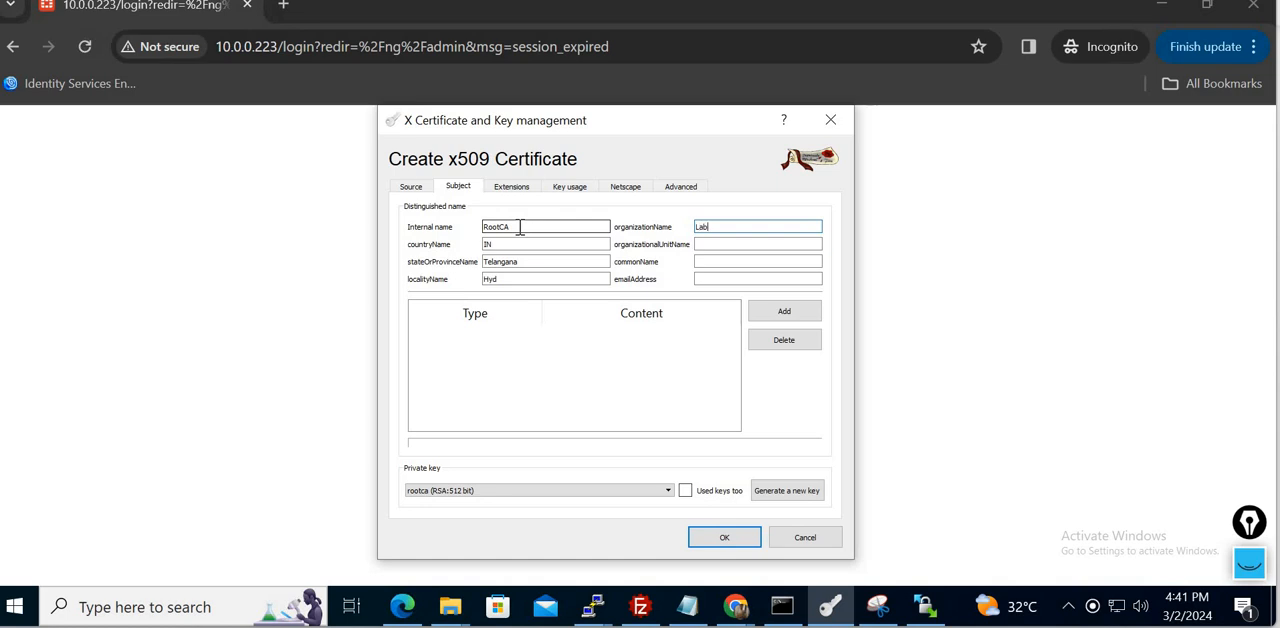
pyautogui.press('Tab')
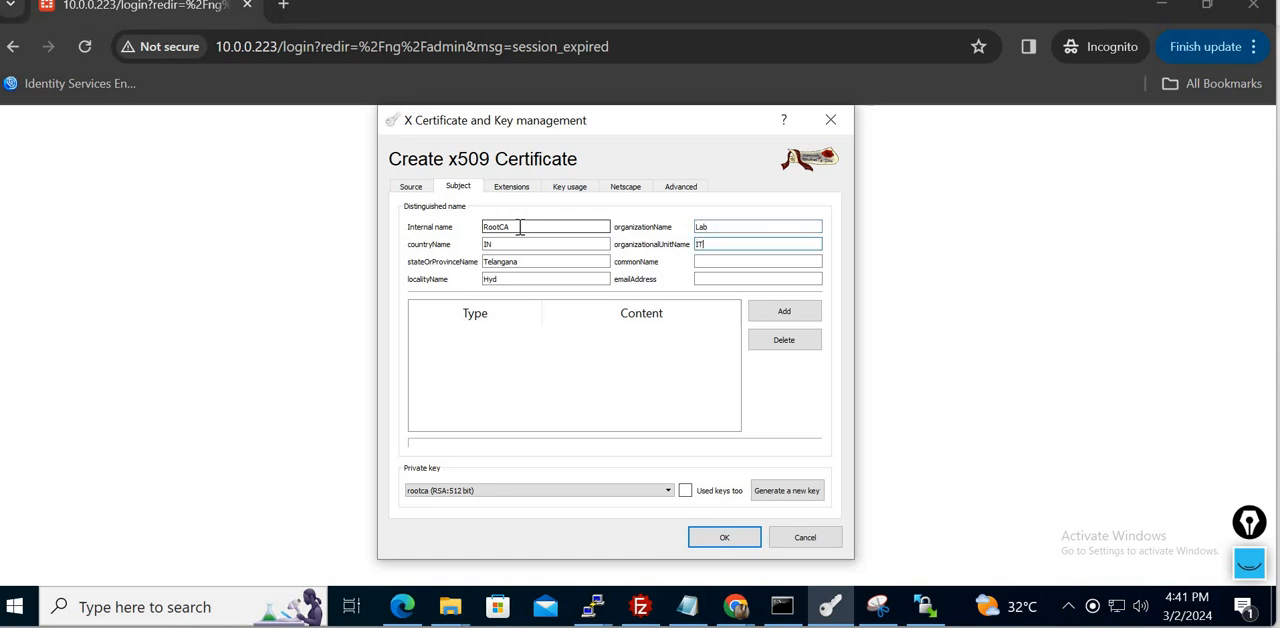
pyautogui.press('Tab')
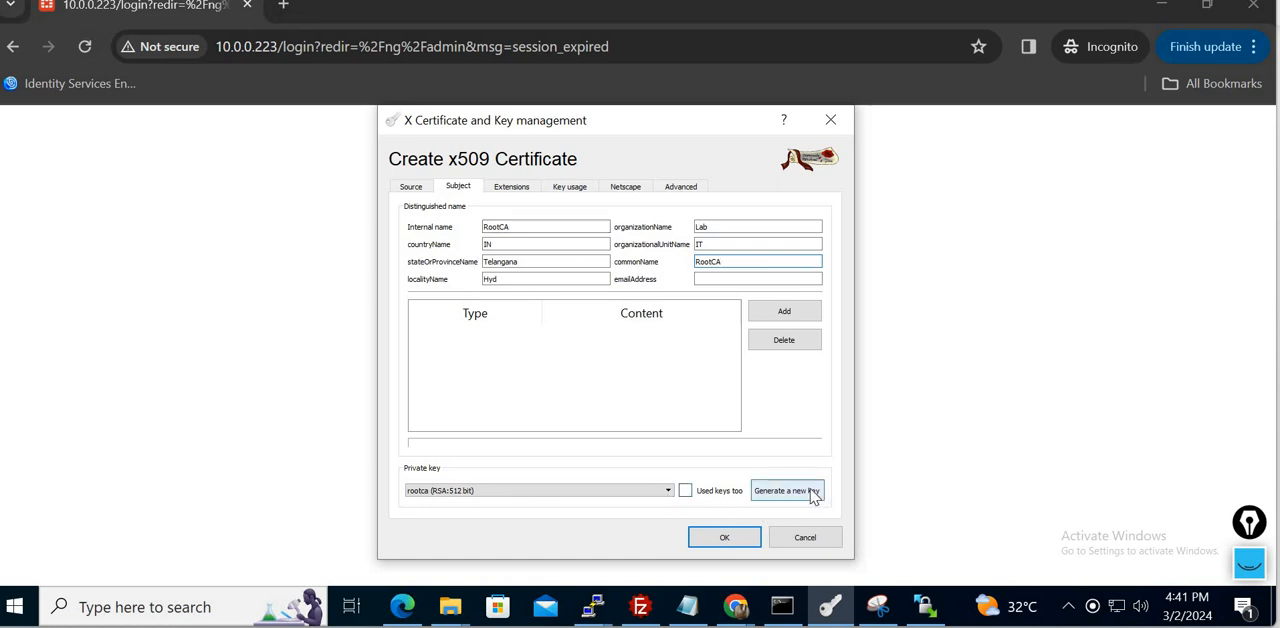
# - Generate a new 512-bit RSA private key named RootCA for the certificate and accept the small key size
pyautogui.click(812, 494)
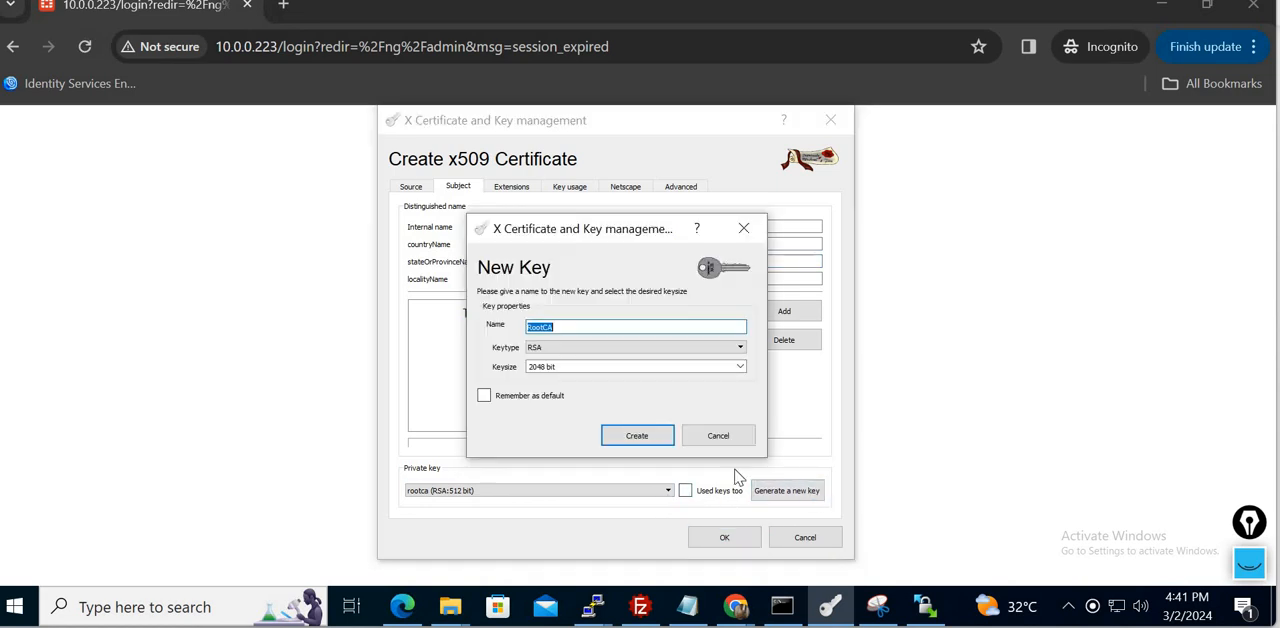
pyautogui.click(577, 366)
pyautogui.moveTo(557, 368); pyautogui.dragTo(538, 370)
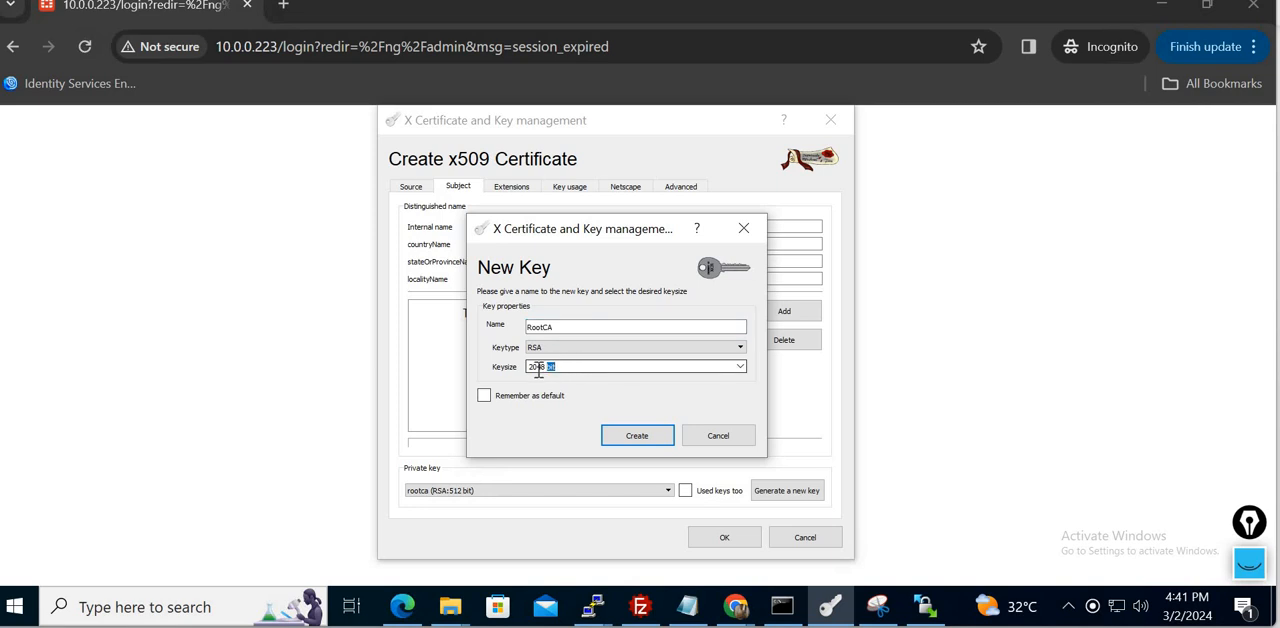
pyautogui.write('512')
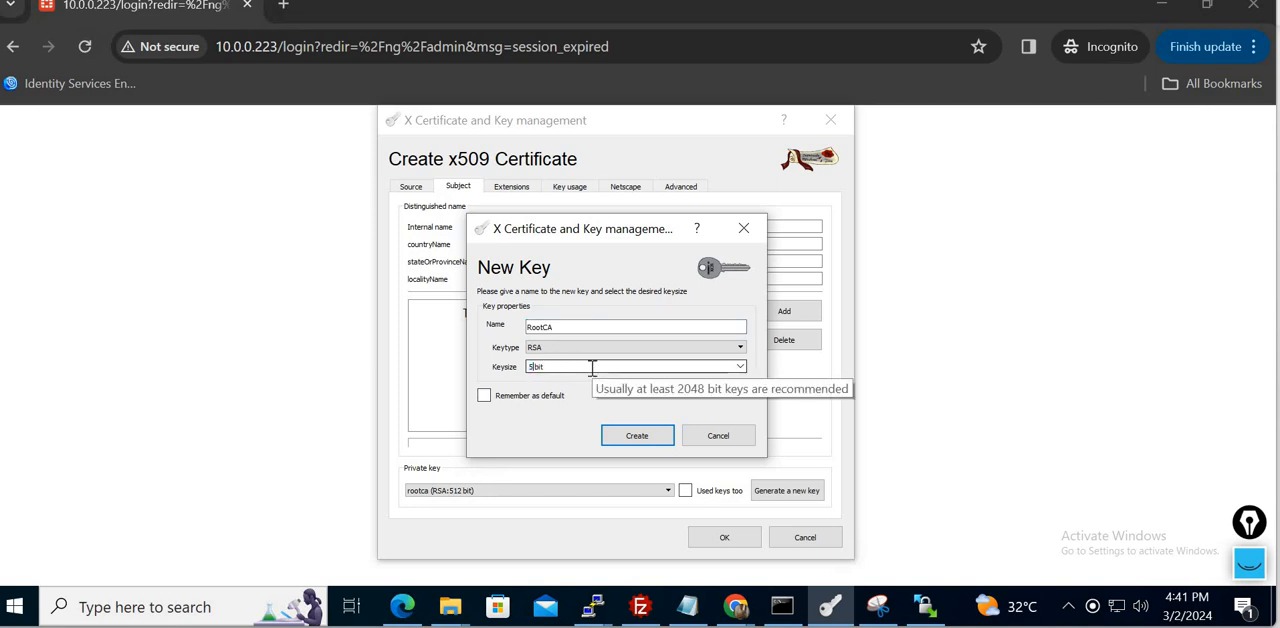
pyautogui.click(643, 438)
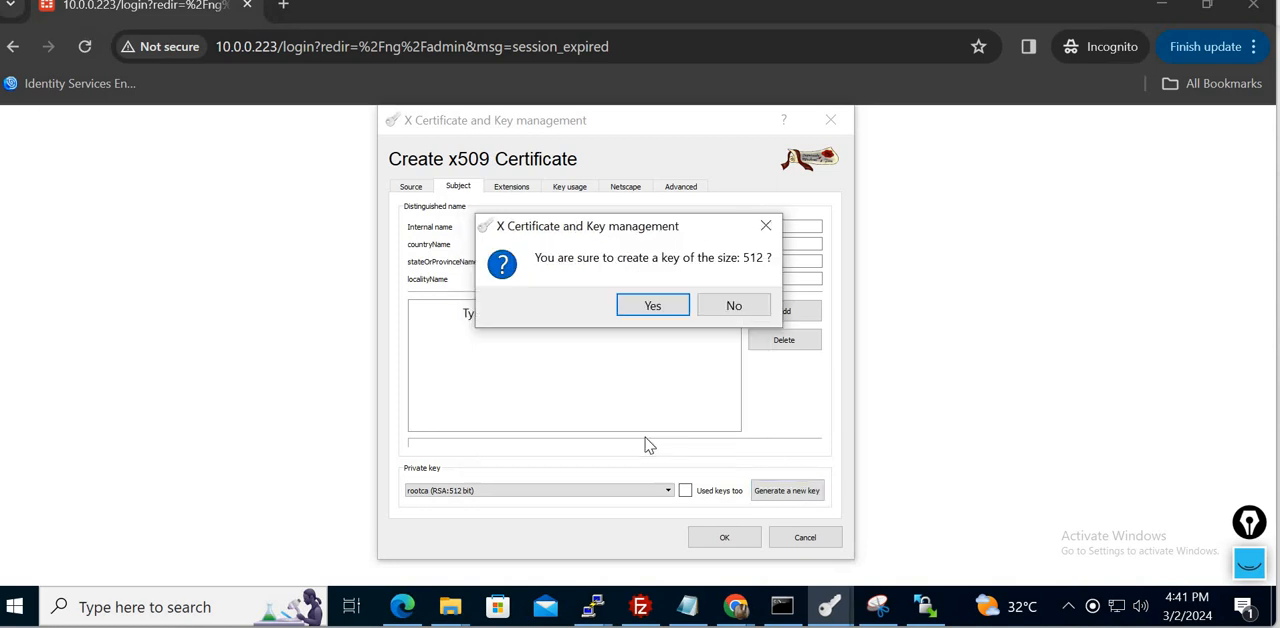
pyautogui.click(658, 306)
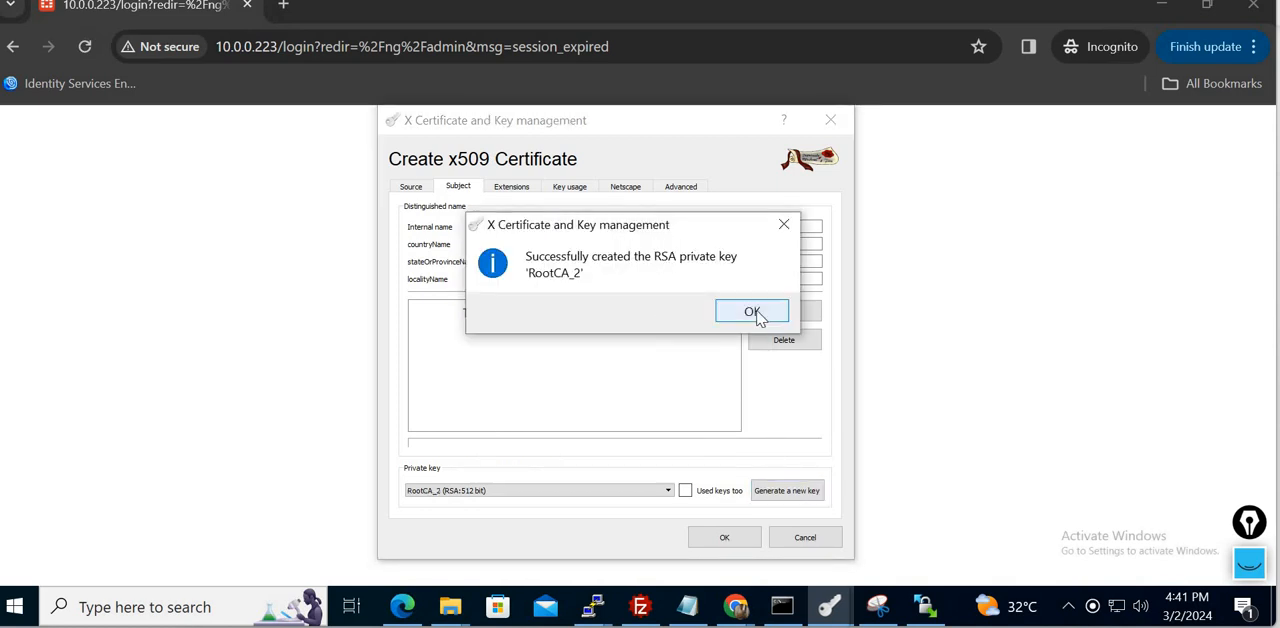
pyautogui.click(752, 312)
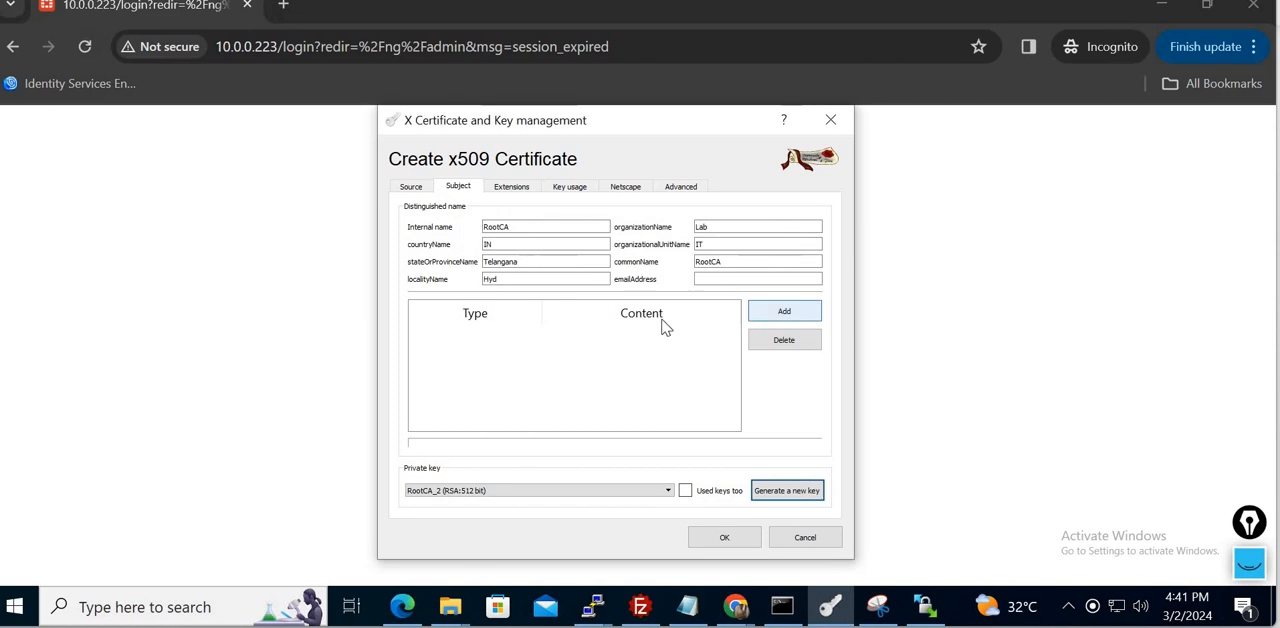
pyautogui.click(511, 190)
pyautogui.click(459, 189)
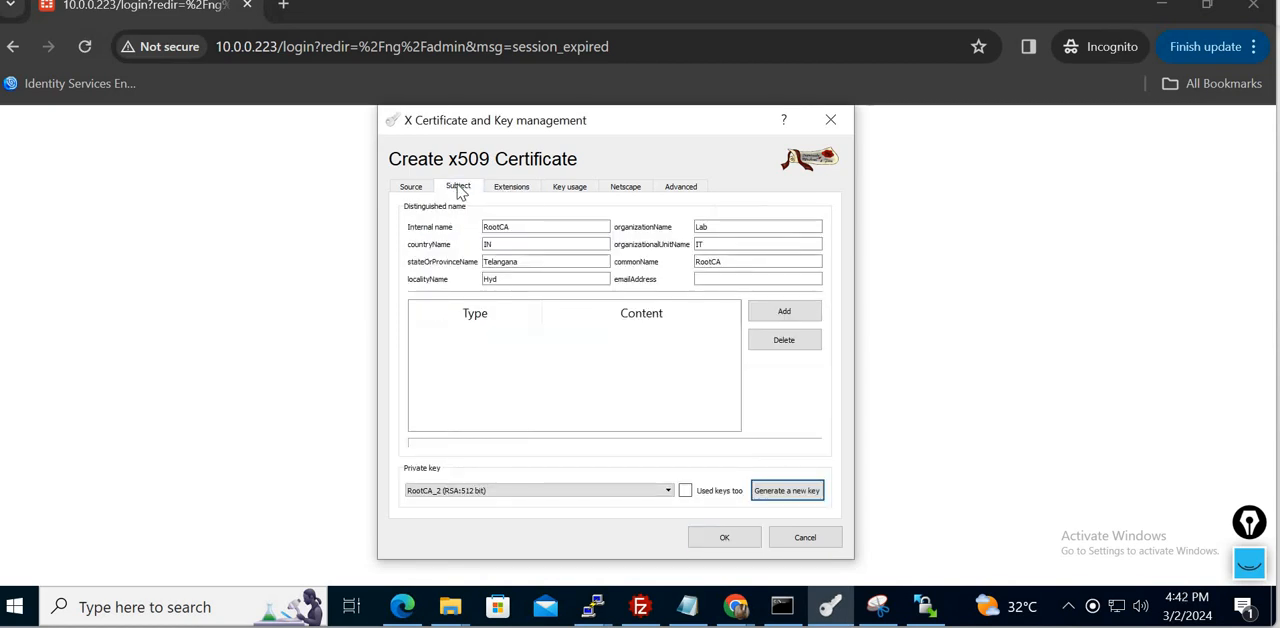
pyautogui.click(666, 492)
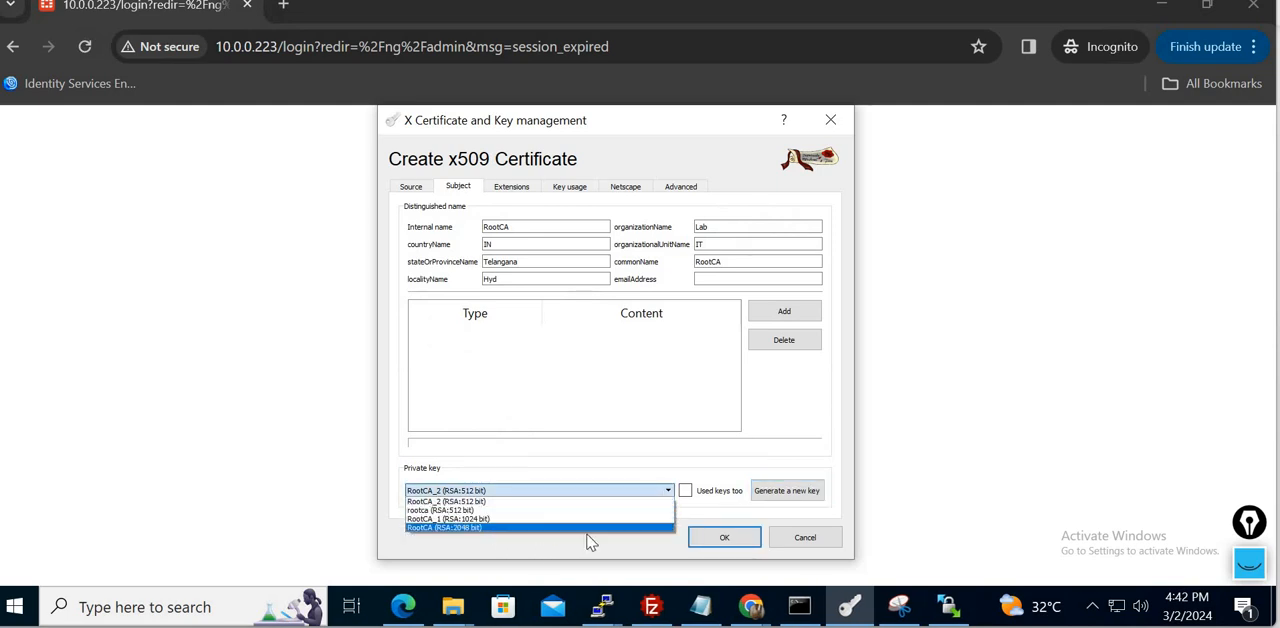
pyautogui.click(669, 554)
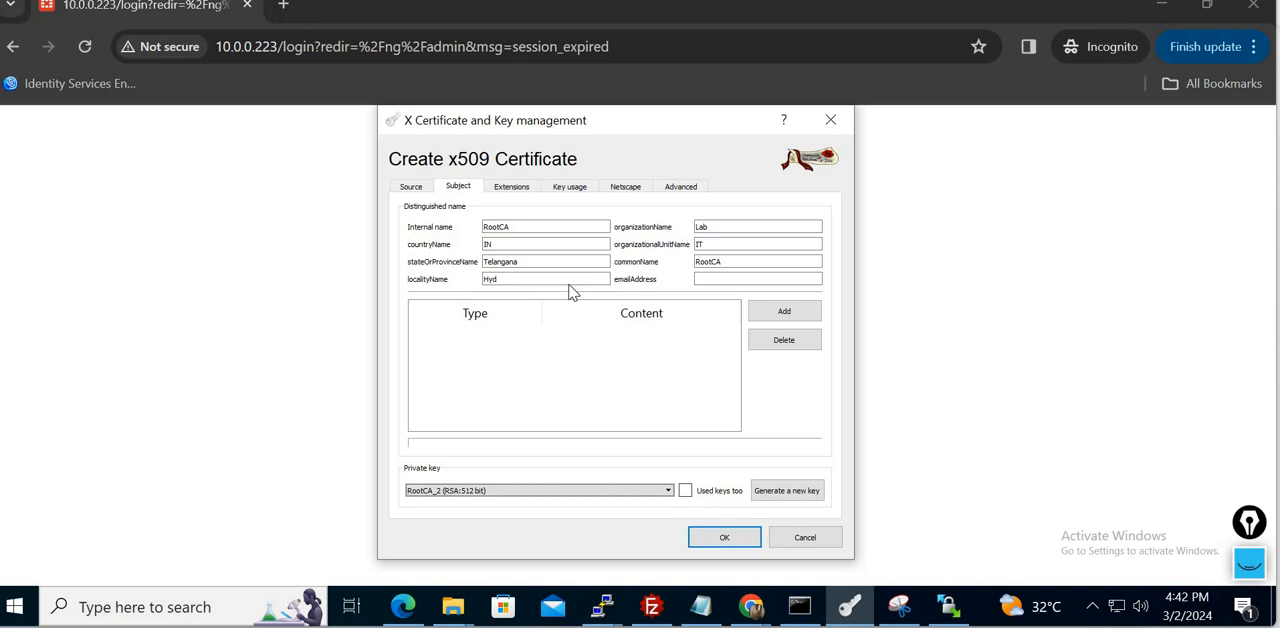
# - Keep the Certification Authority type, enter a time range of 3 years without applying it, and create the RootCA certificate
pyautogui.click(511, 190)
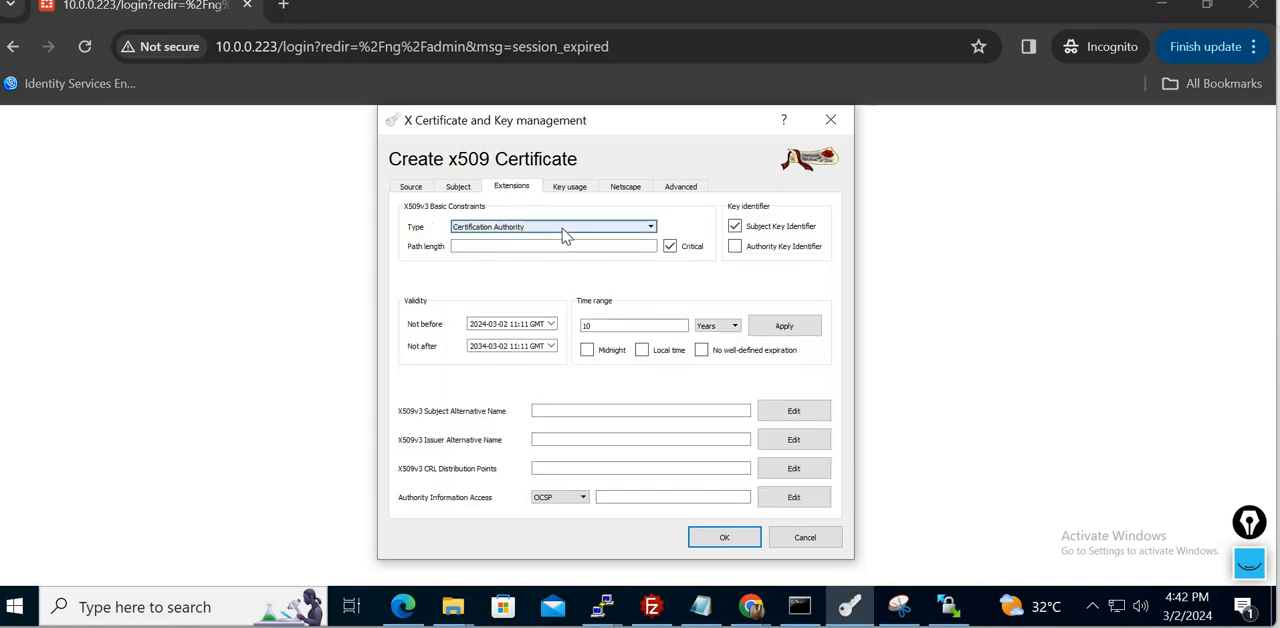
pyautogui.click(565, 228)
pyautogui.click(563, 229)
pyautogui.doubleClick(606, 328)
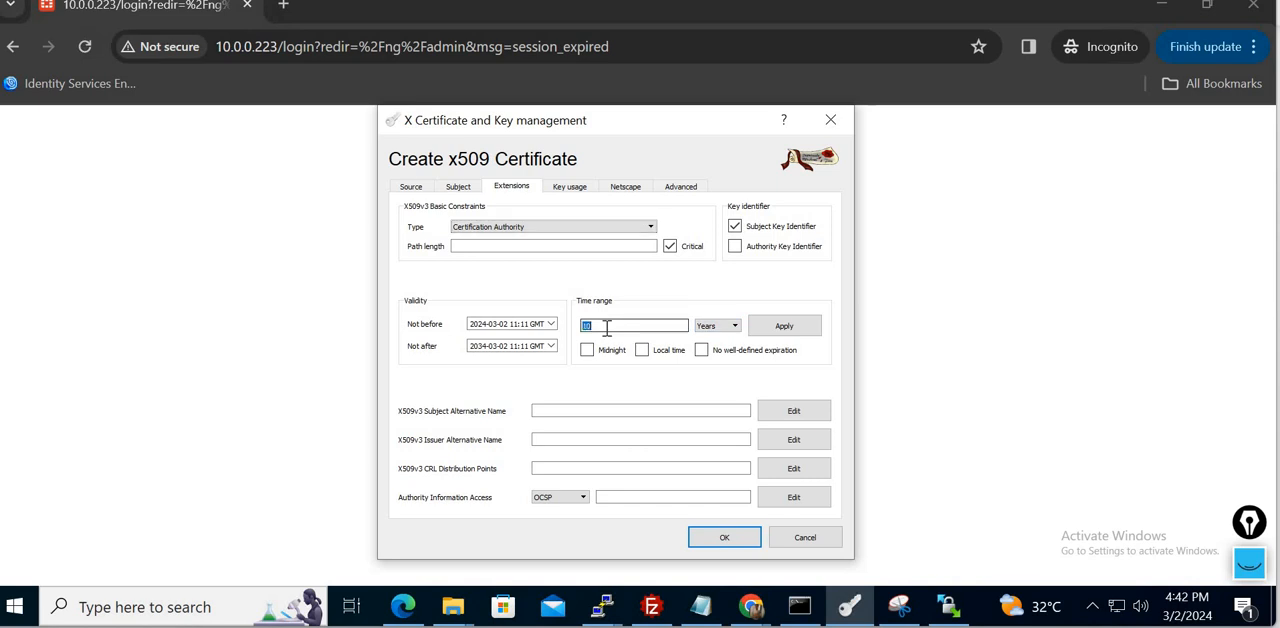
pyautogui.write('3')
pyautogui.click(716, 537)
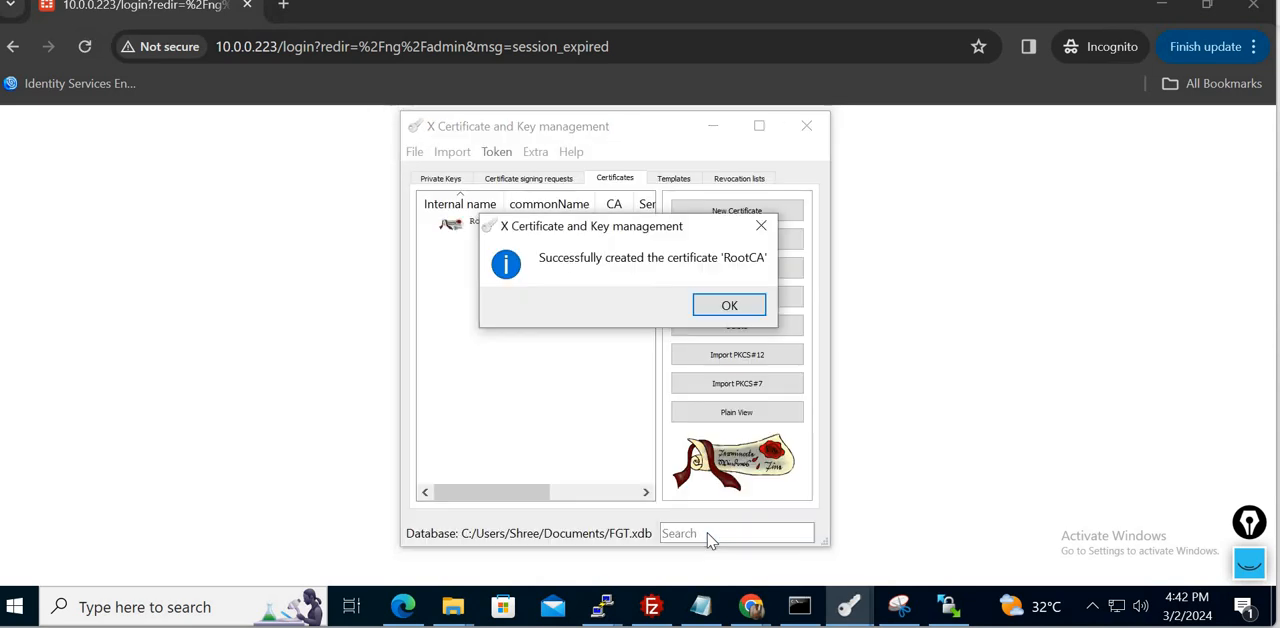
pyautogui.click(729, 307)
# - Switch back to the incognito Chrome window and log in to the firewall as admin with the account password
pyautogui.click(203, 220)
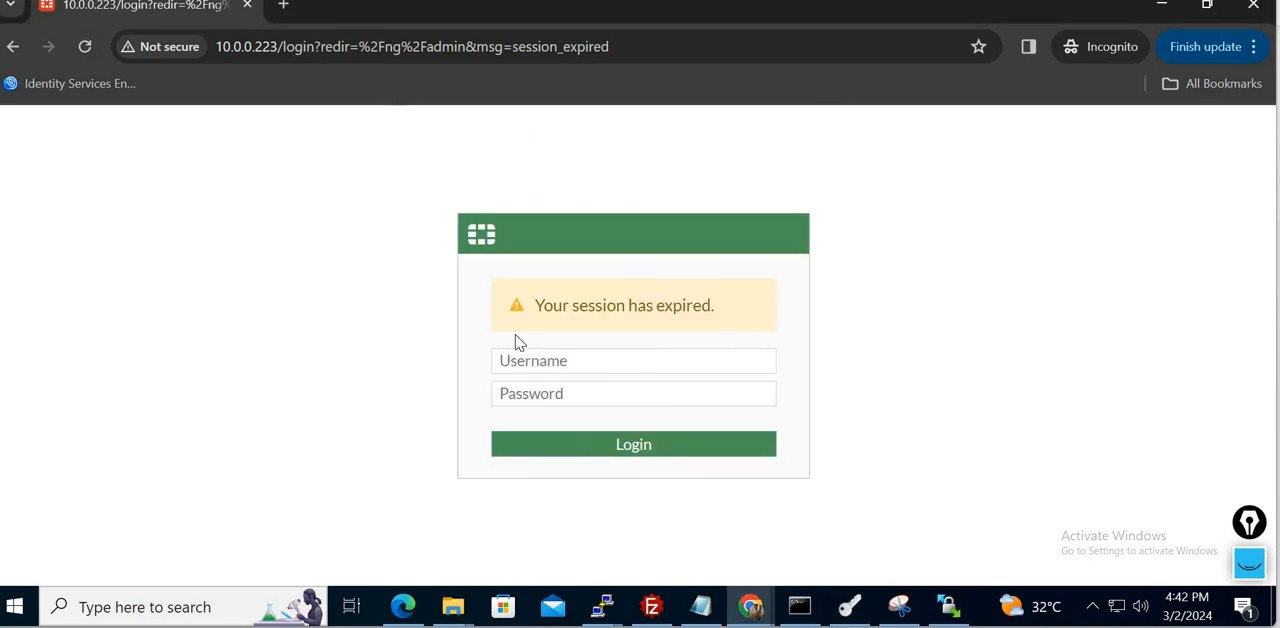
pyautogui.click(546, 360)
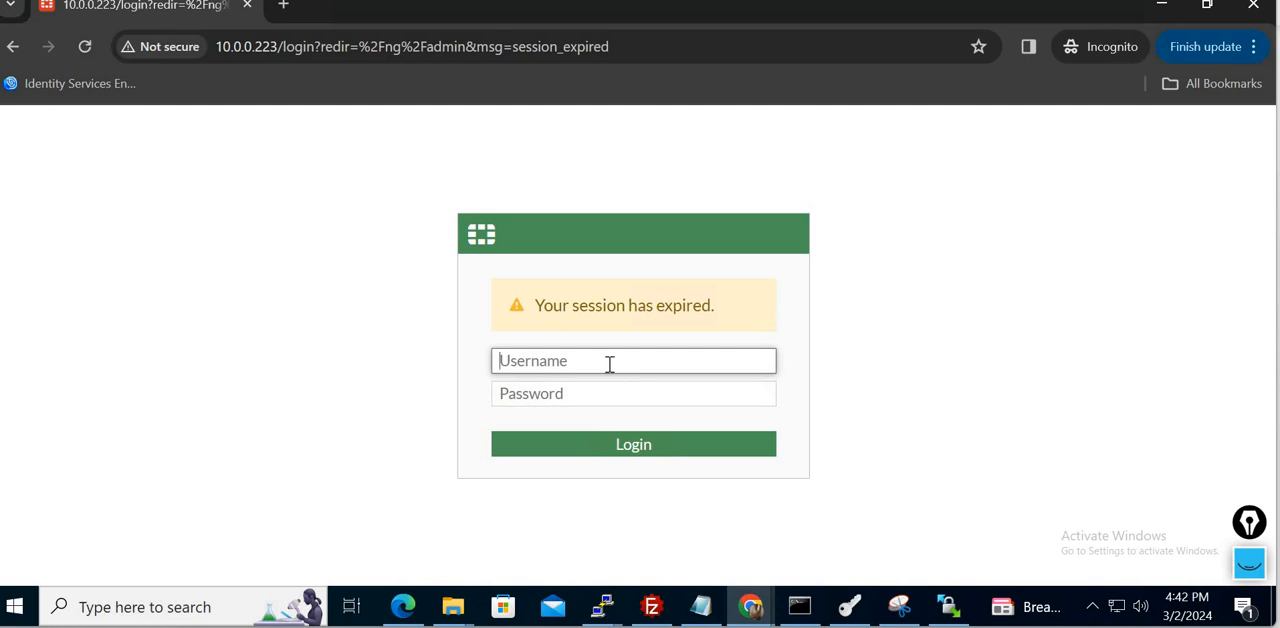
pyautogui.write('admin')
pyautogui.press('Tab')
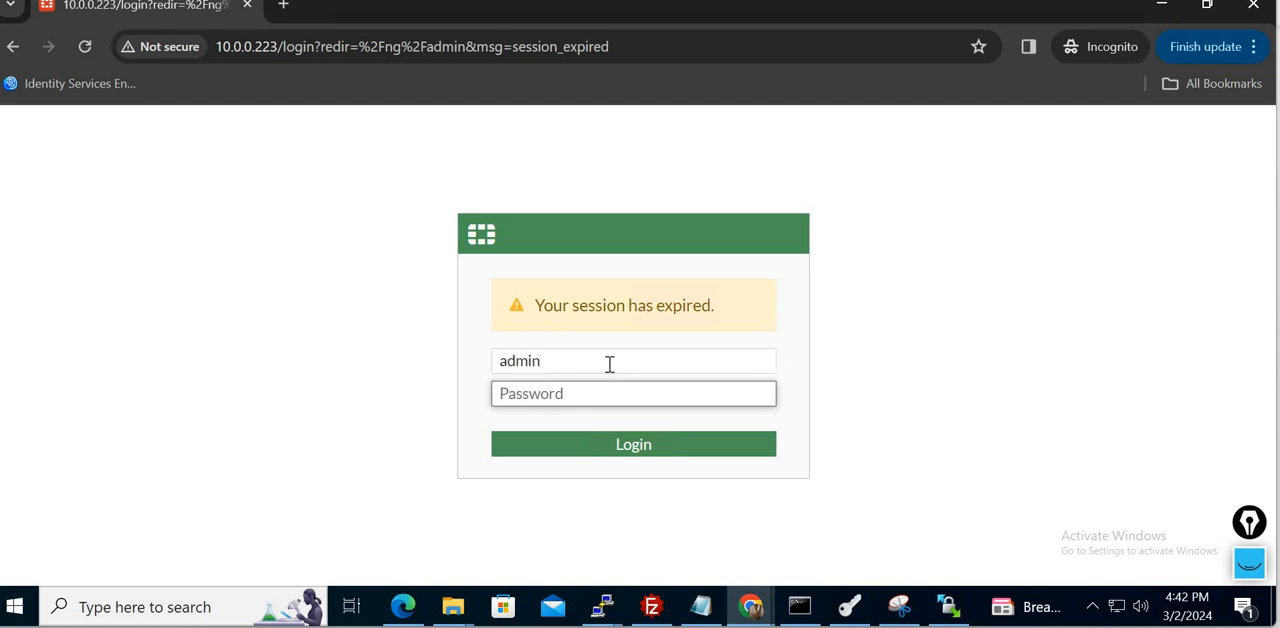
pyautogui.write('•••••••')
pyautogui.press('Return')
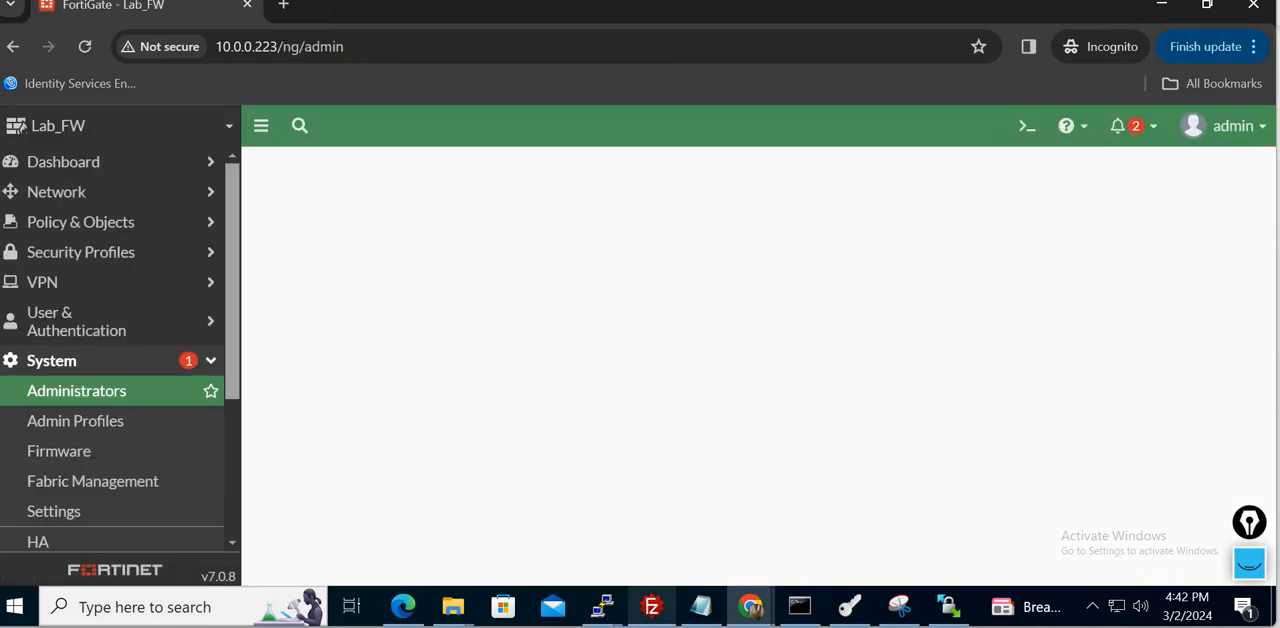
pyautogui.moveTo(652, 607)
pyautogui.click(645, 550)
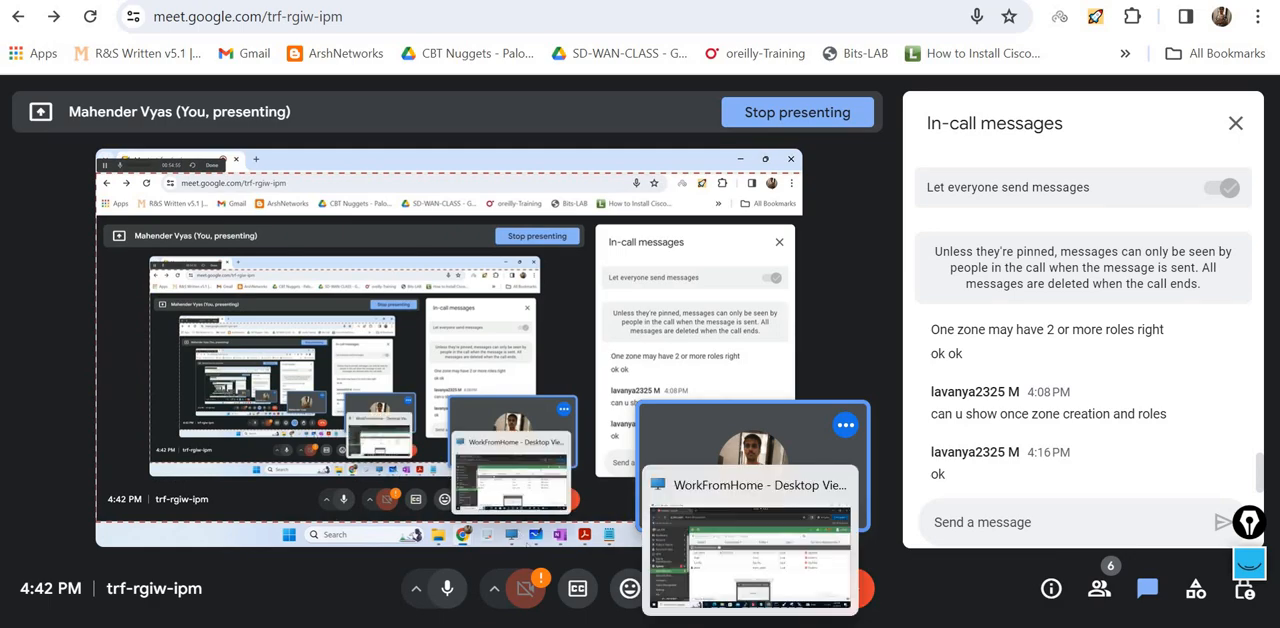
pyautogui.click(752, 626)
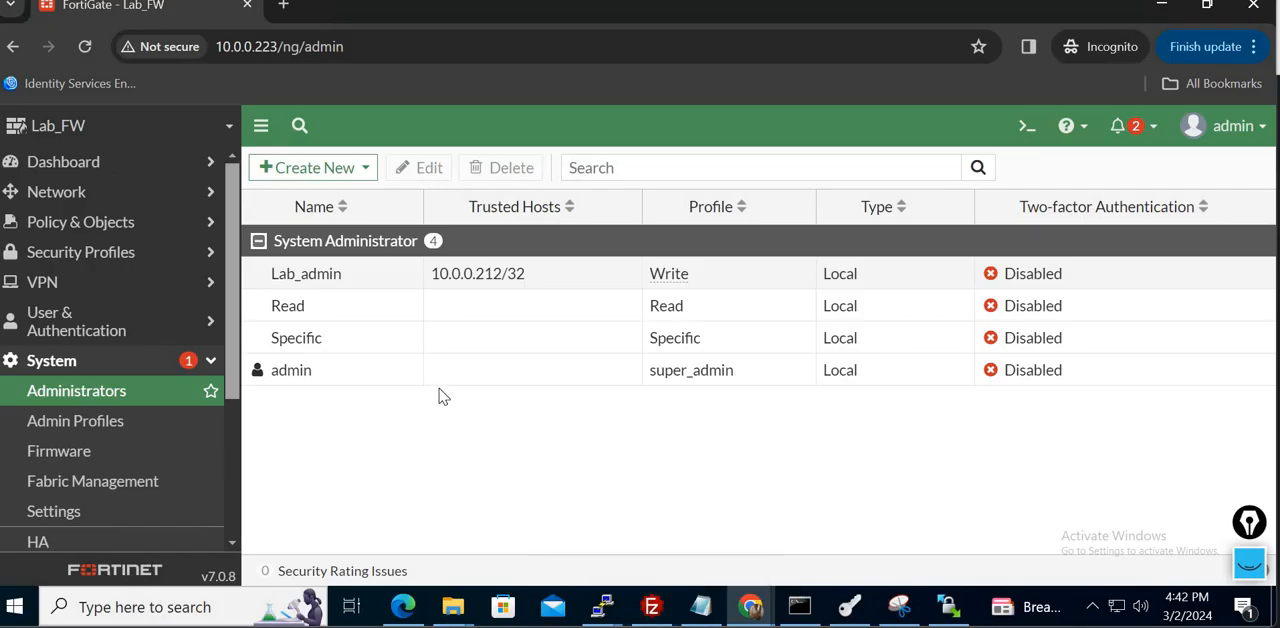
# - Go to the firewall's system certificates and open the form for generating a certificate signing request
pyautogui.click(140, 362)
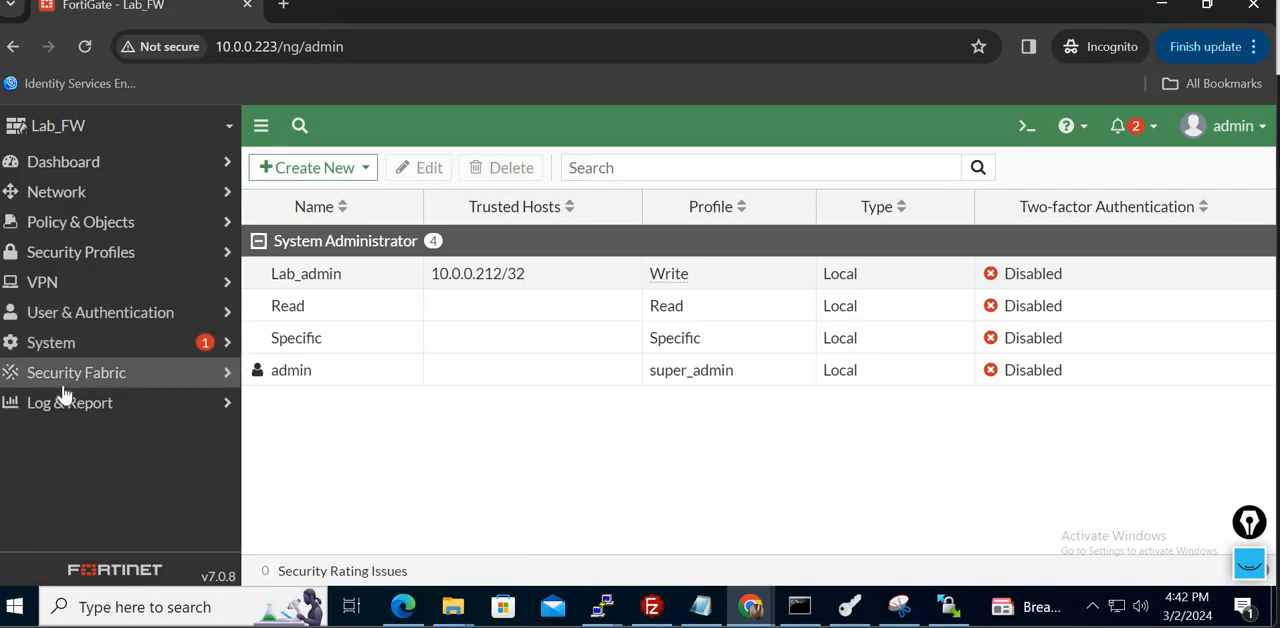
pyautogui.click(128, 345)
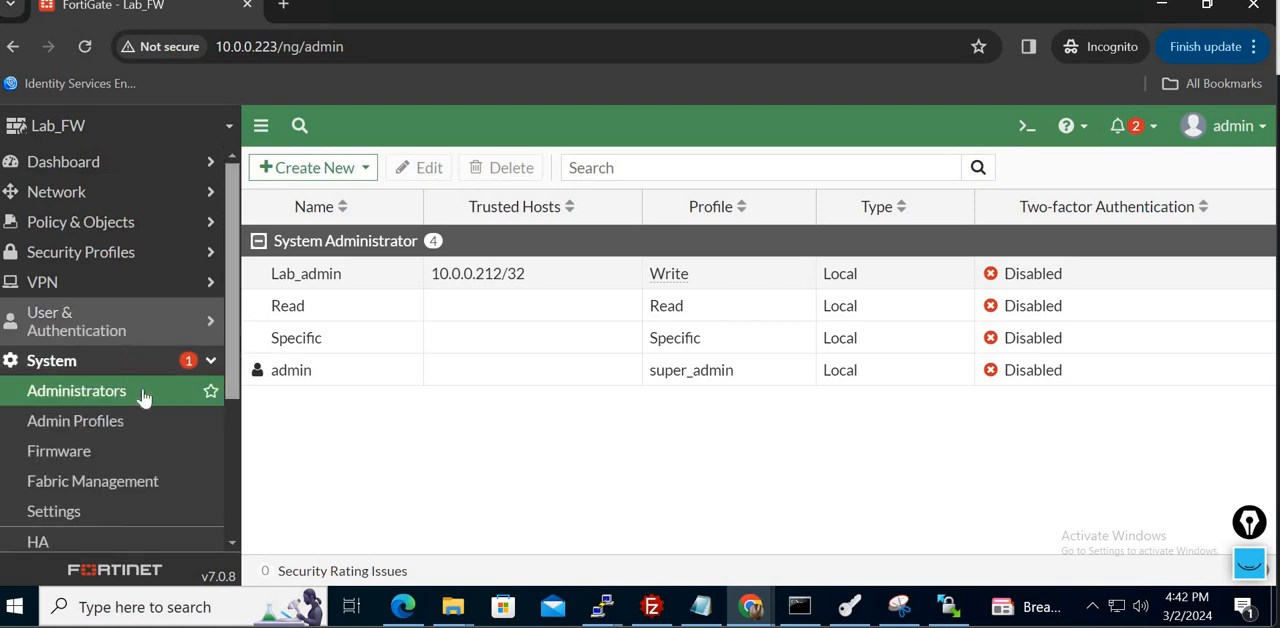
pyautogui.scroll(-1, 229, 505)
pyautogui.scroll(-3, 229, 505)
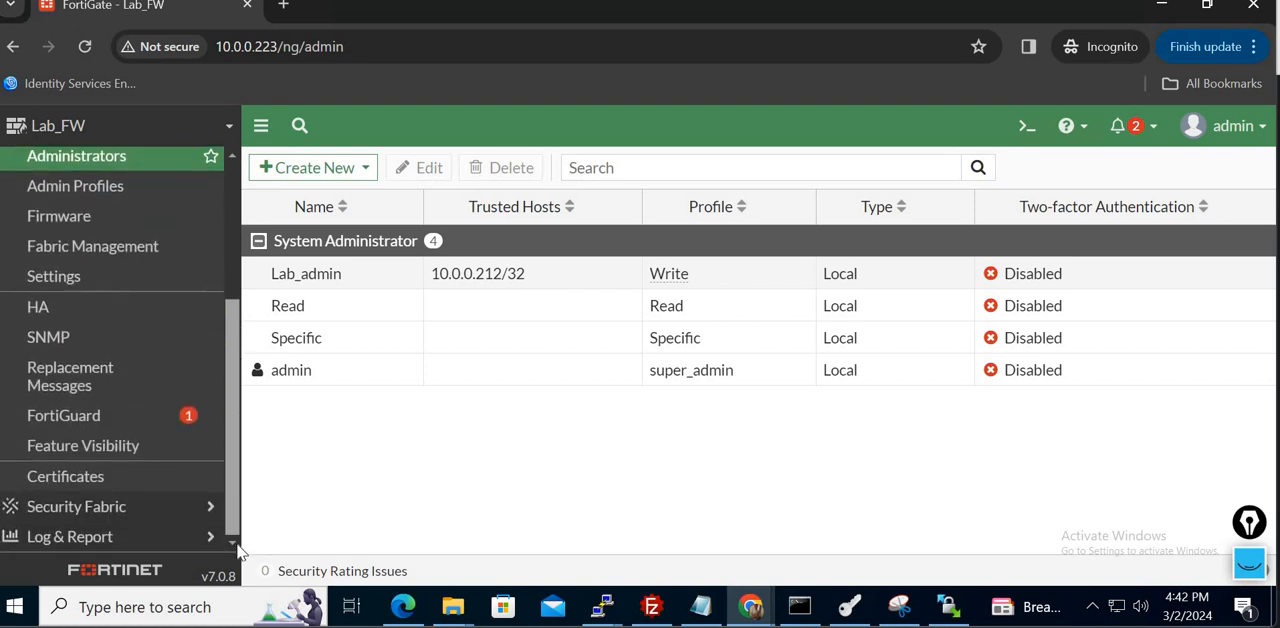
pyautogui.click(95, 478)
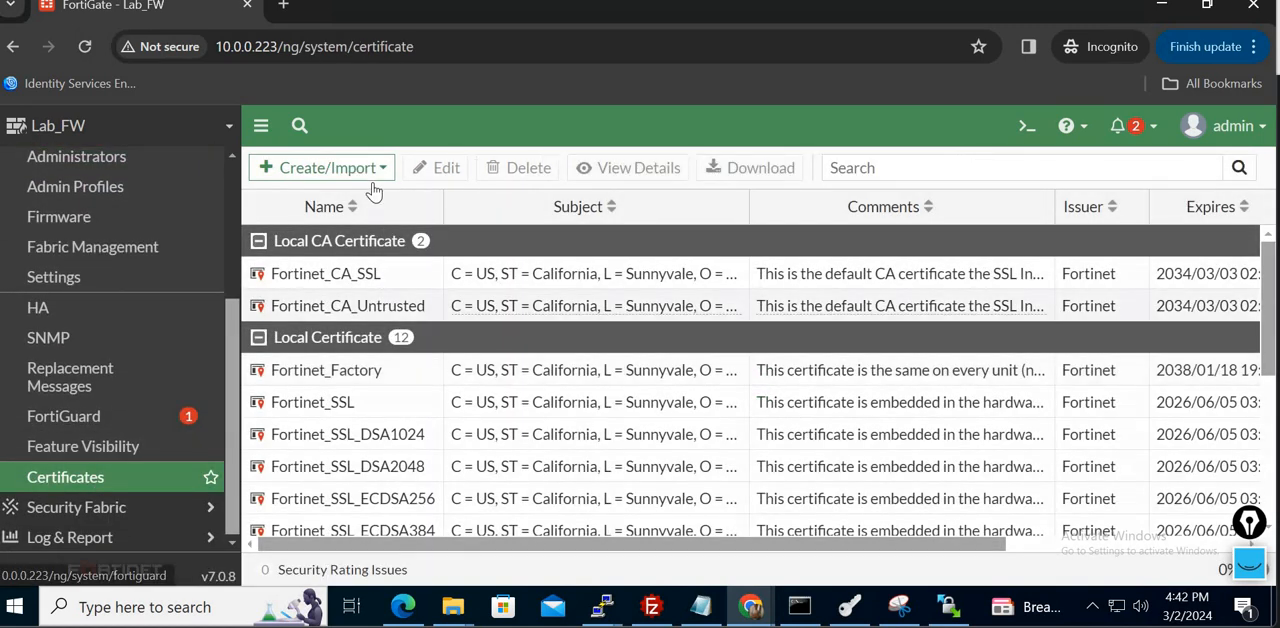
pyautogui.click(376, 170)
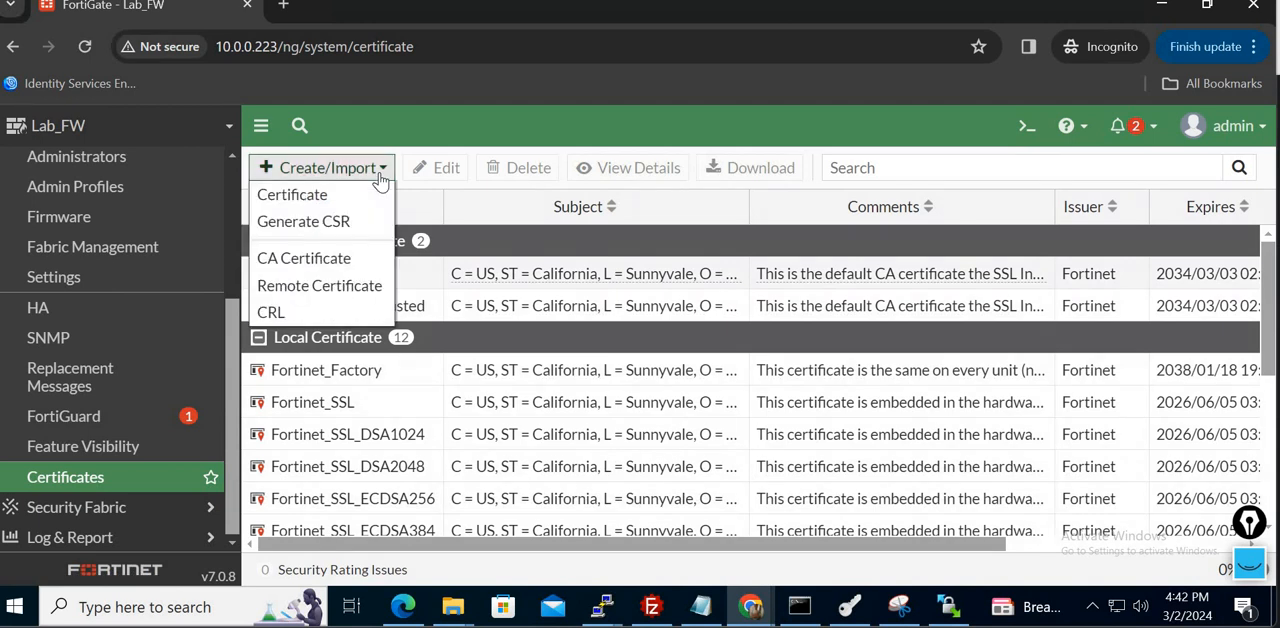
pyautogui.click(334, 229)
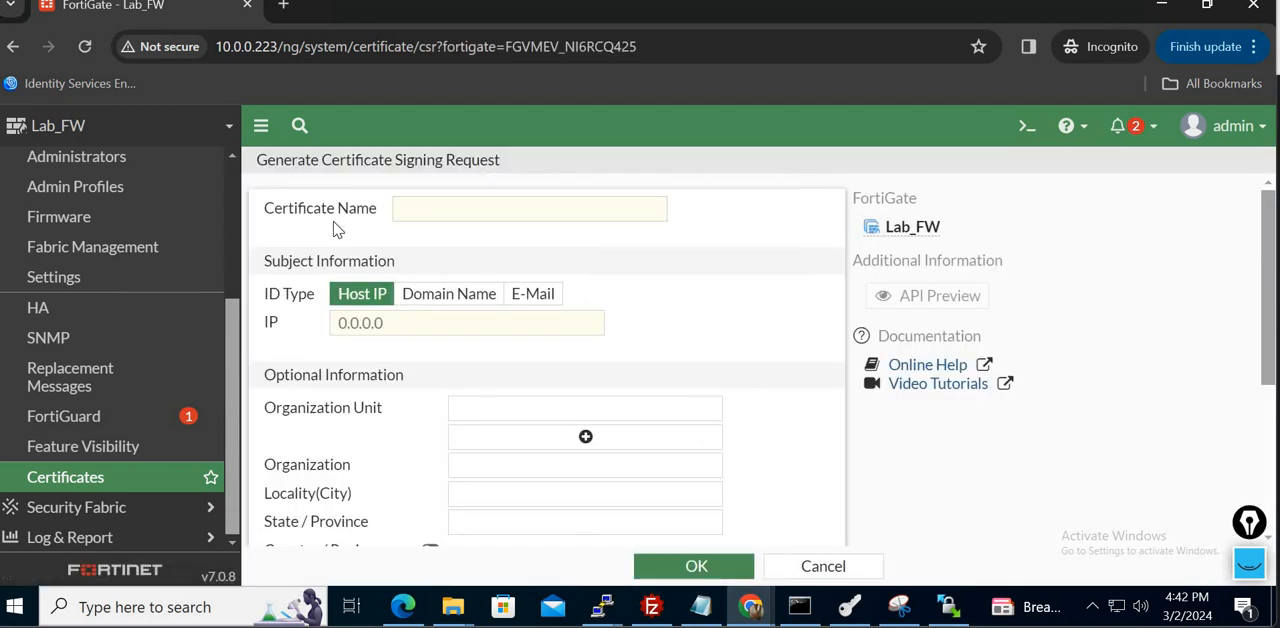
# - Name the certificate request Http_cert and identify it by host IP 10.0.0.223
pyautogui.click(439, 205)
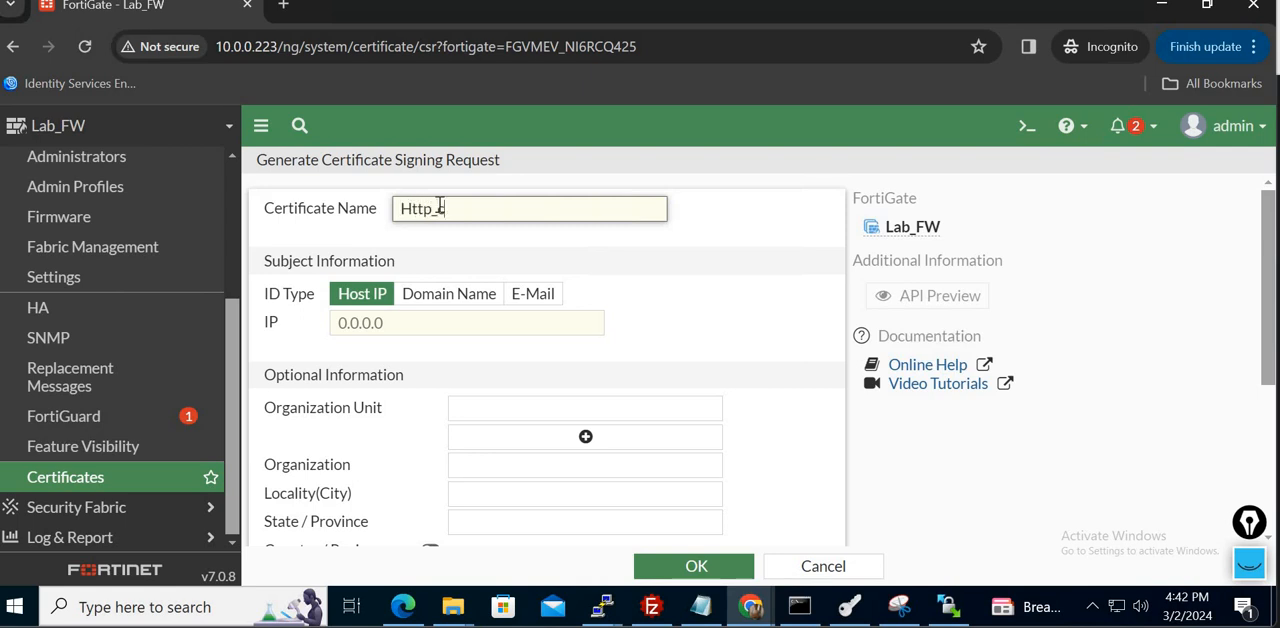
pyautogui.click(437, 323)
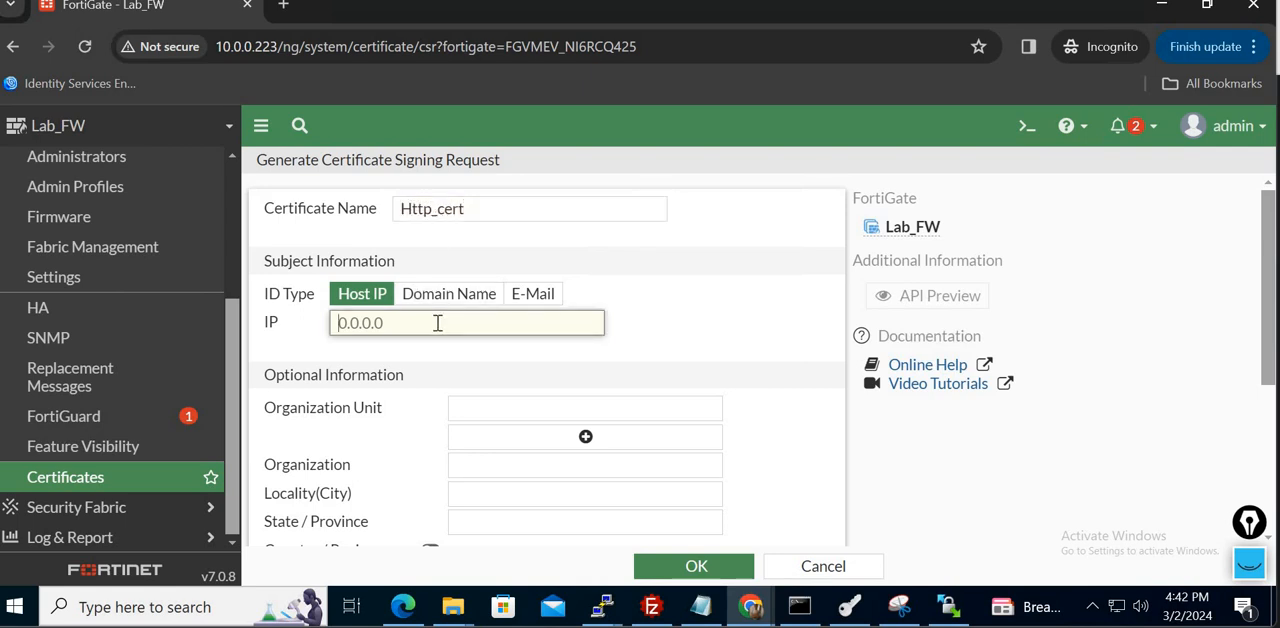
pyautogui.write('10')
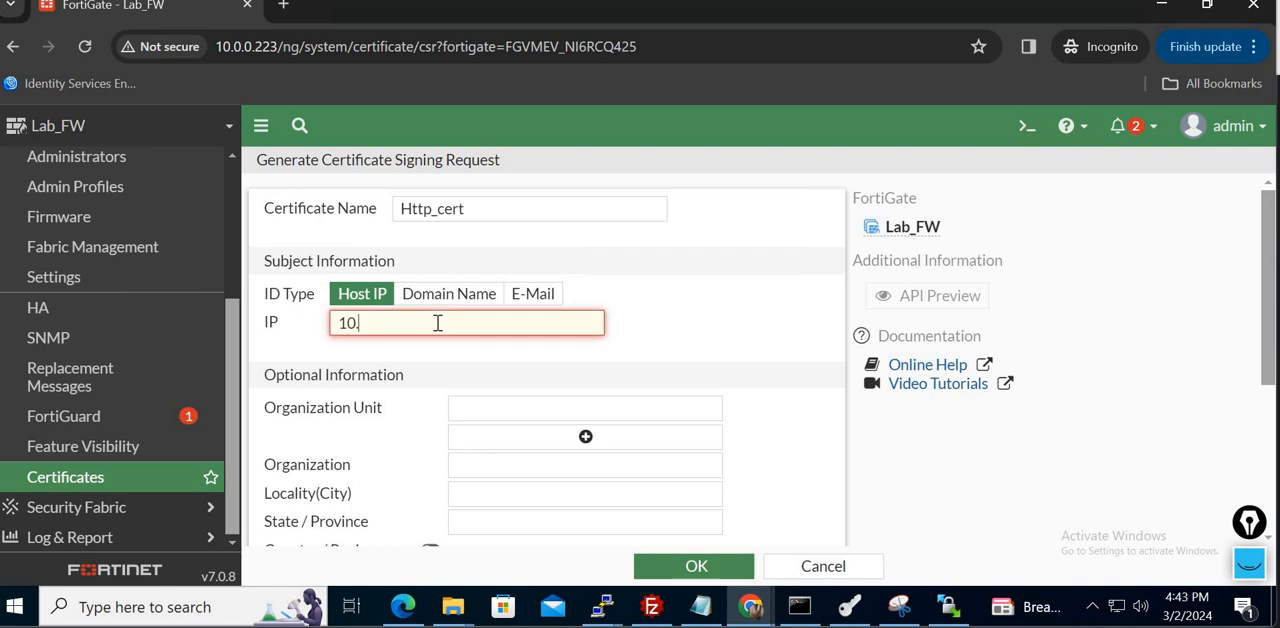
pyautogui.write('.0.0.223')
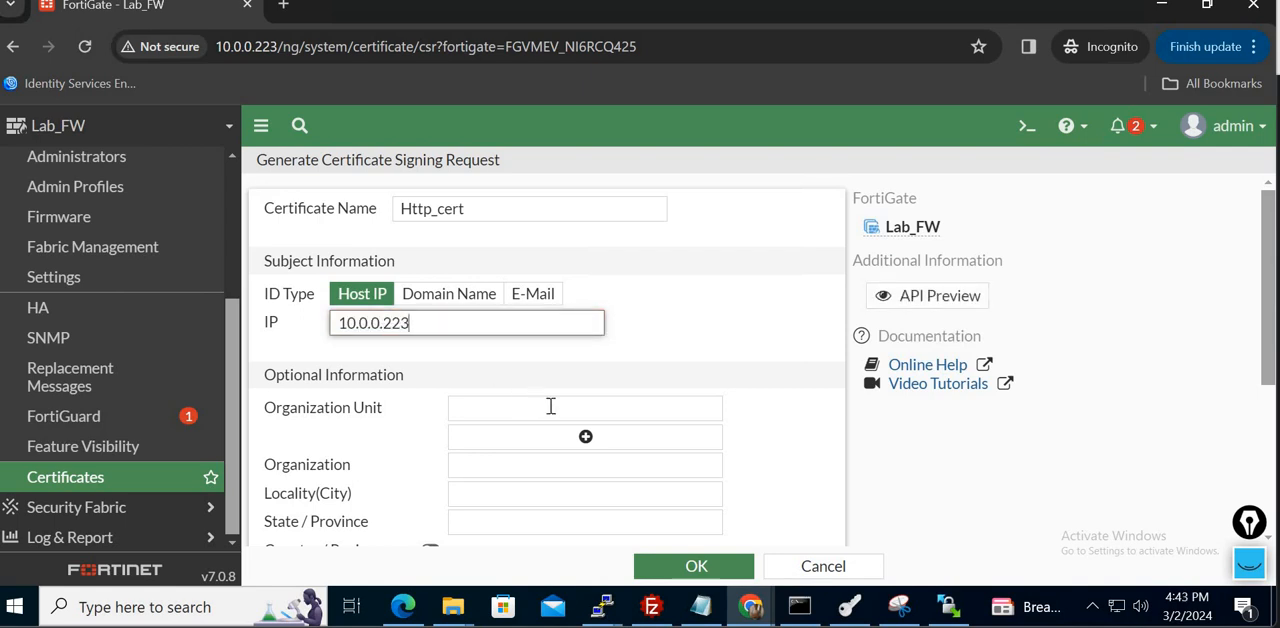
# - Fill in the optional subject details: organization unit IT, organization Lab, city Hyd and state Telangana
pyautogui.click(550, 406)
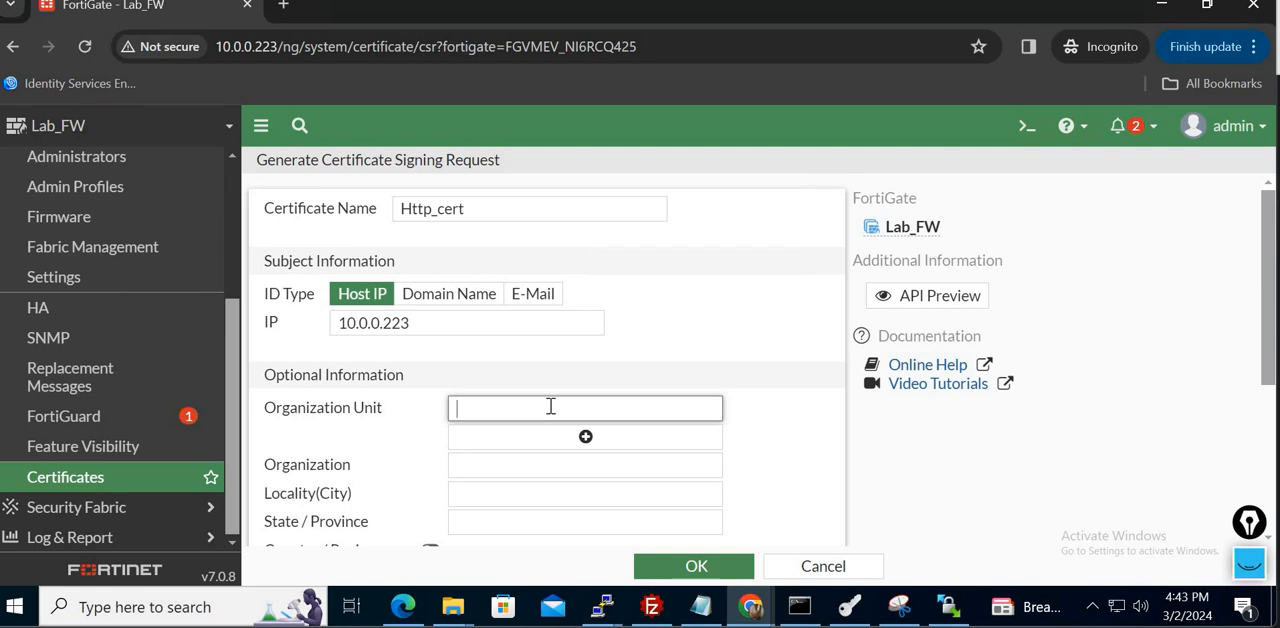
pyautogui.write('IT')
pyautogui.press('Tab')
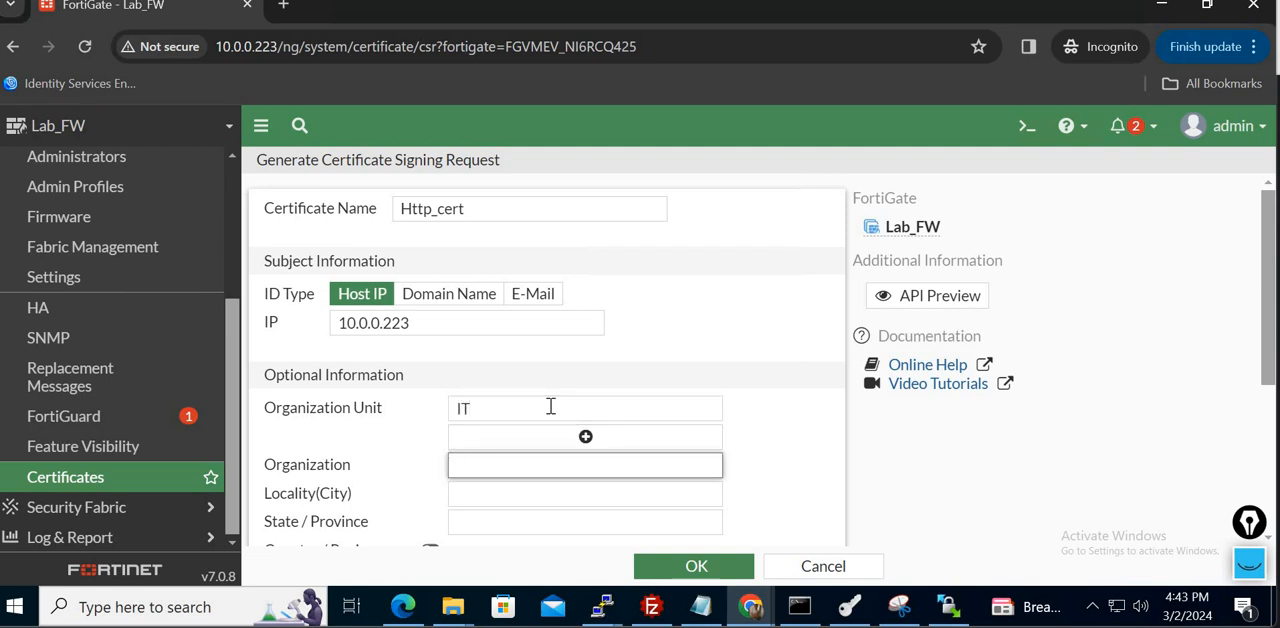
pyautogui.press('Tab')
pyautogui.write('Hy')
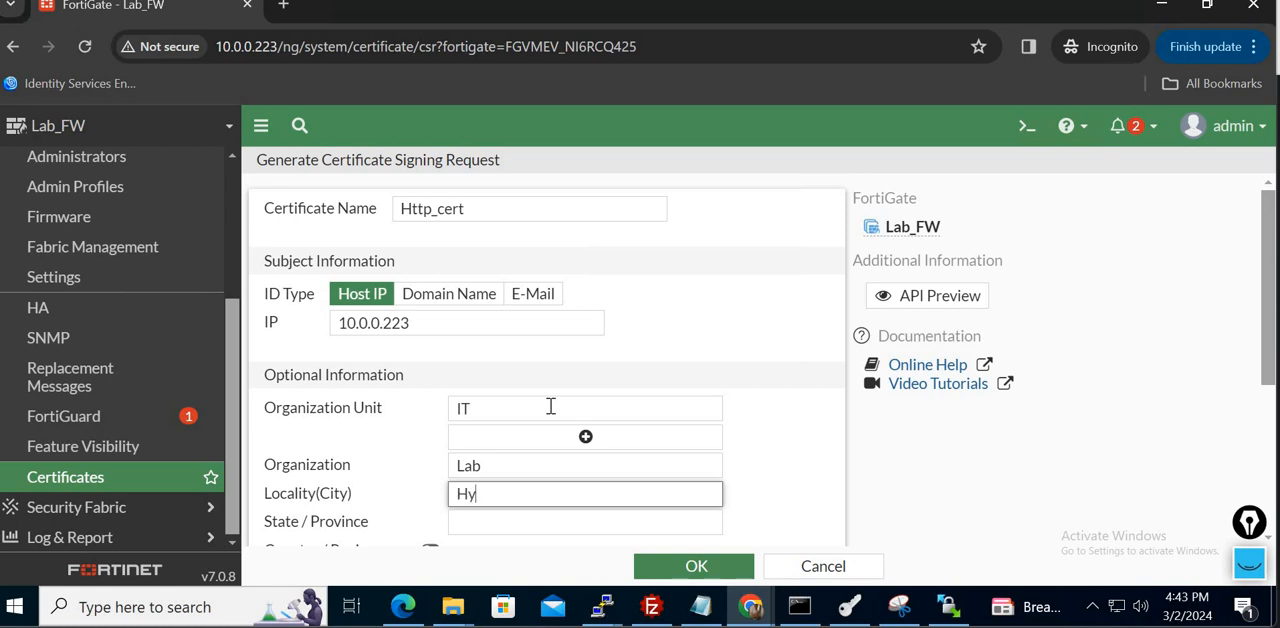
pyautogui.write('d')
pyautogui.press('Tab')
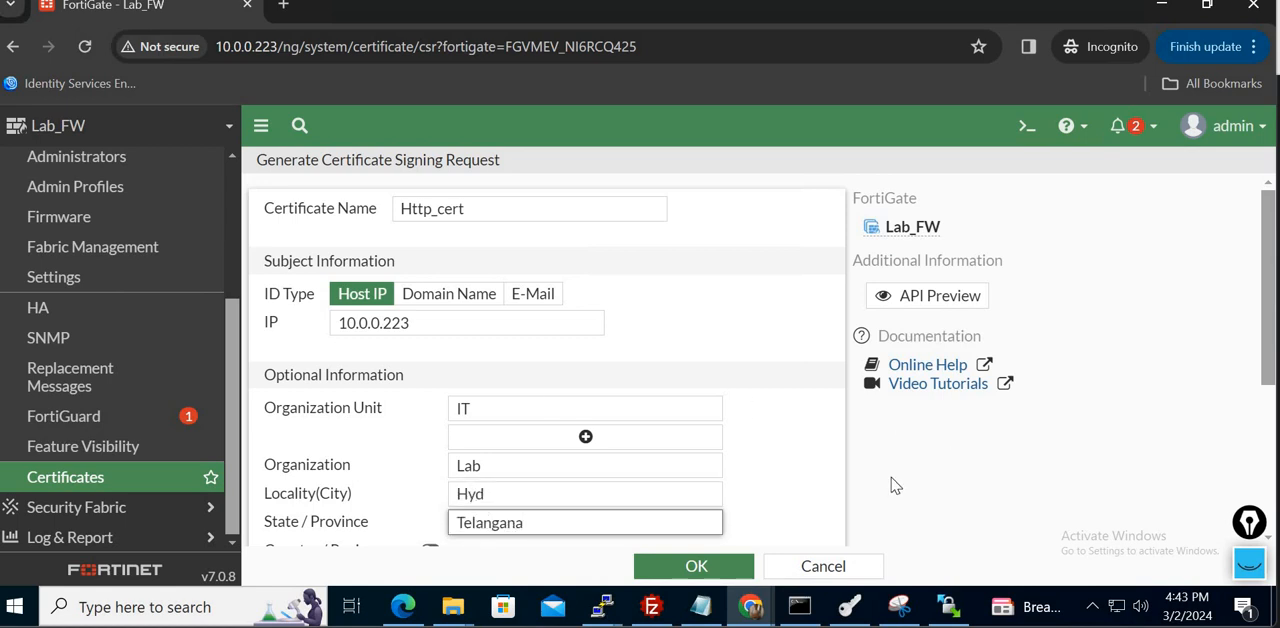
# - Enable the country/region, set it to India, dismiss the connection notice and submit the signing request
pyautogui.moveTo(1268, 362); pyautogui.dragTo(1270, 485)
pyautogui.click(430, 312)
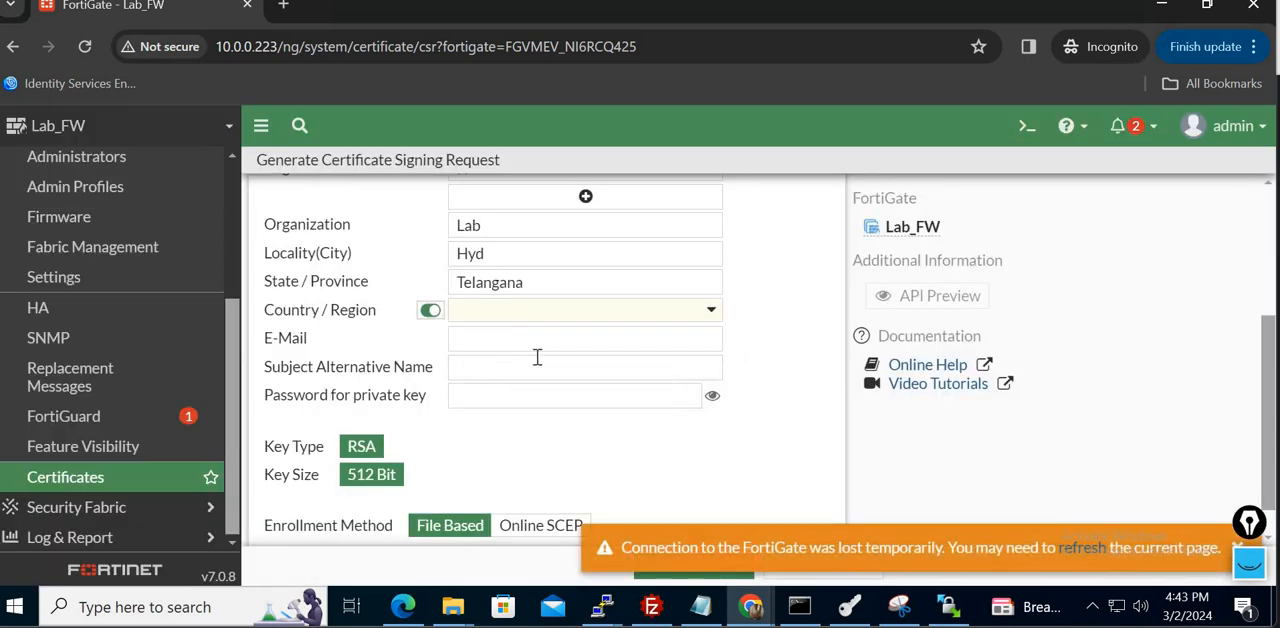
pyautogui.click(677, 312)
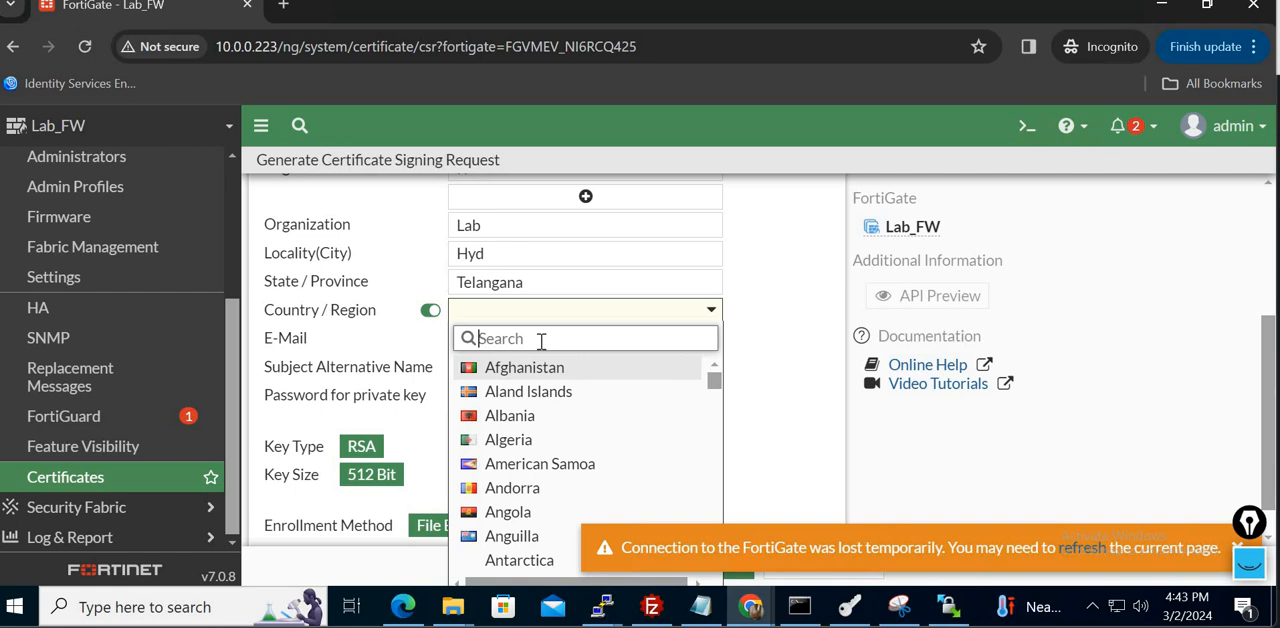
pyautogui.write('india')
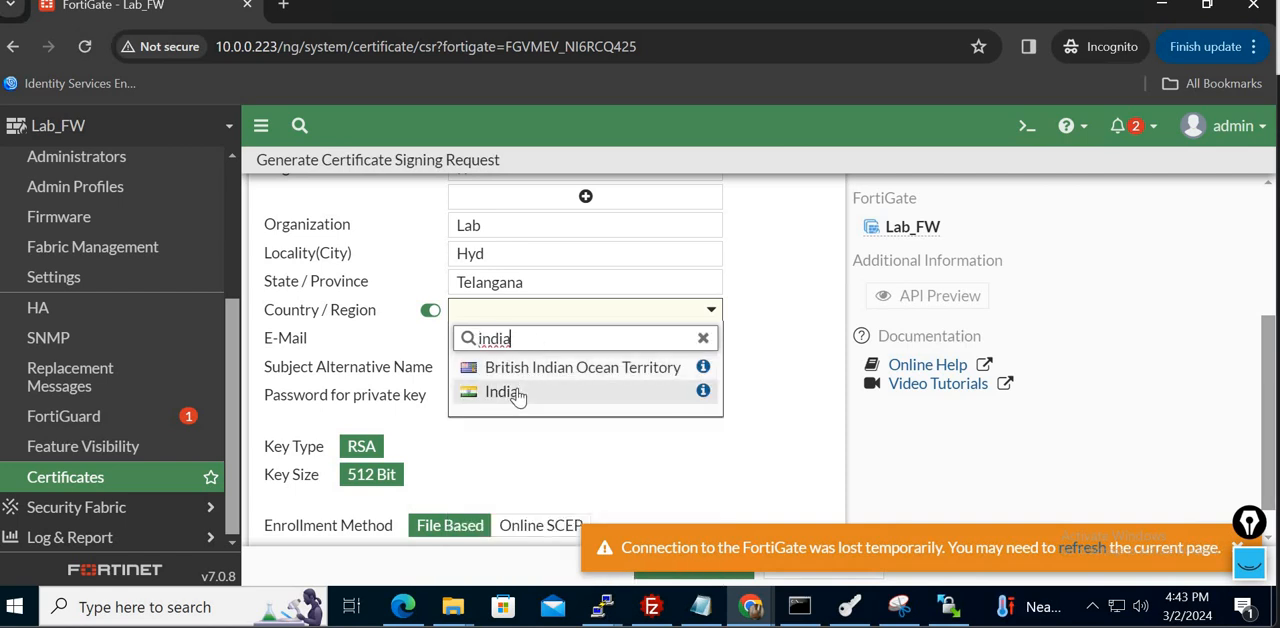
pyautogui.click(518, 390)
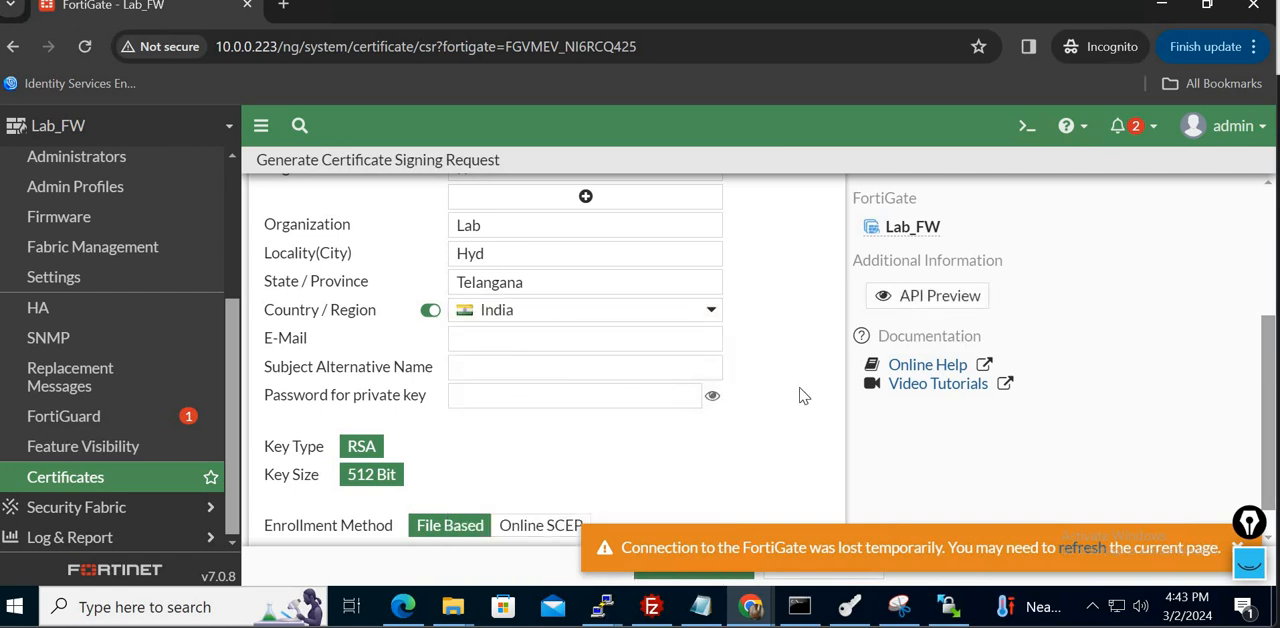
pyautogui.scroll(-1, 798, 396)
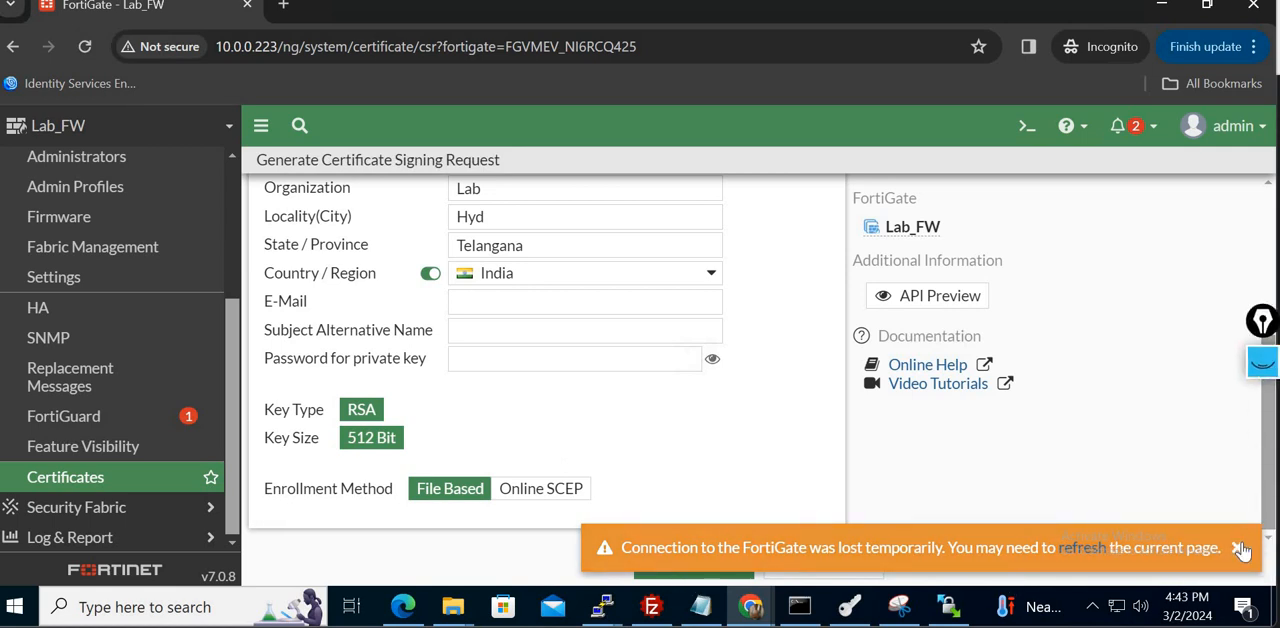
pyautogui.click(1241, 549)
pyautogui.click(694, 568)
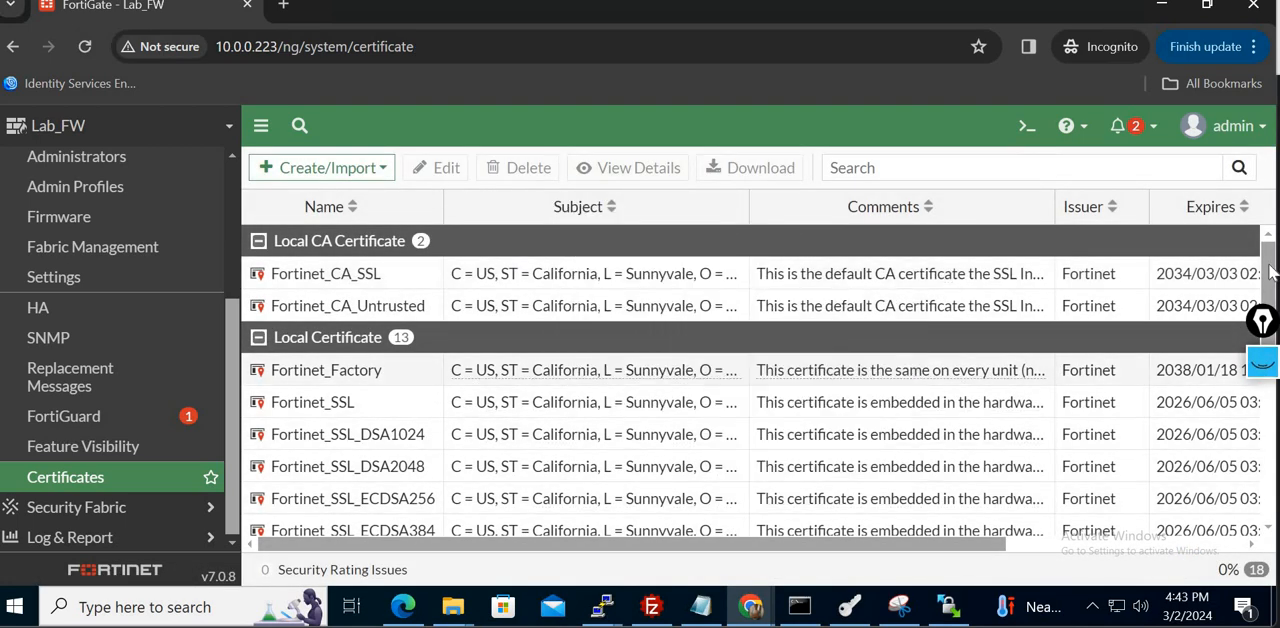
# - Download the Http_cert signing request to the Downloads folder as a CSR file and keep the blocked download
pyautogui.scroll(-5, 715, 335)
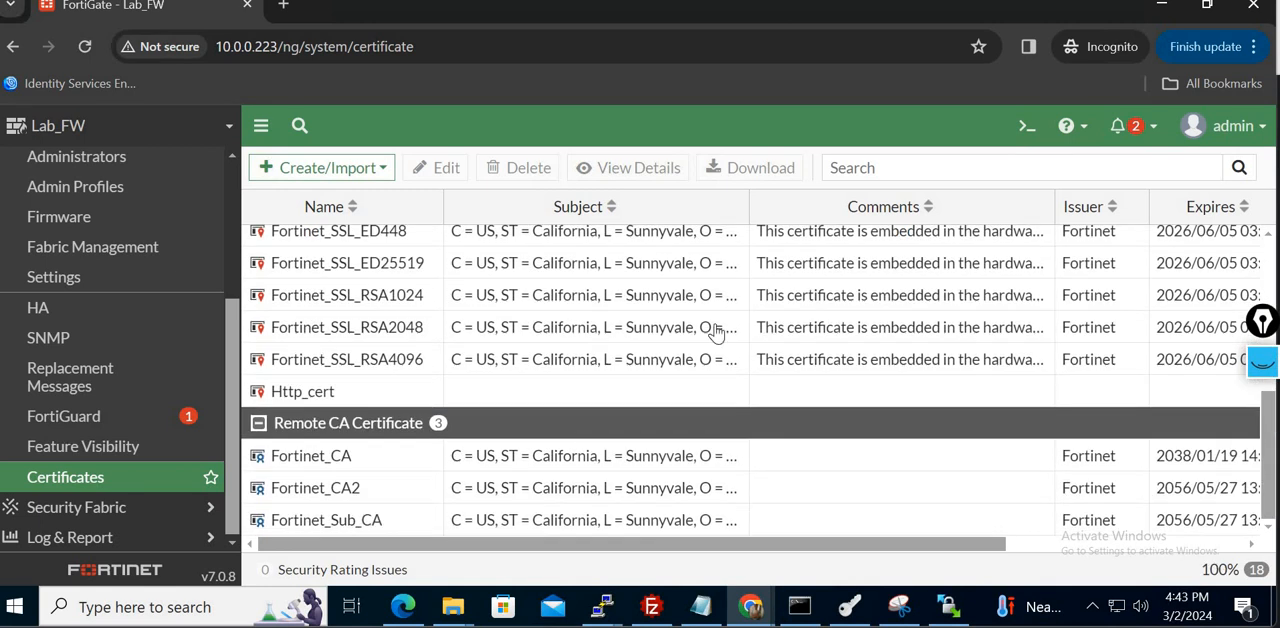
pyautogui.click(345, 392)
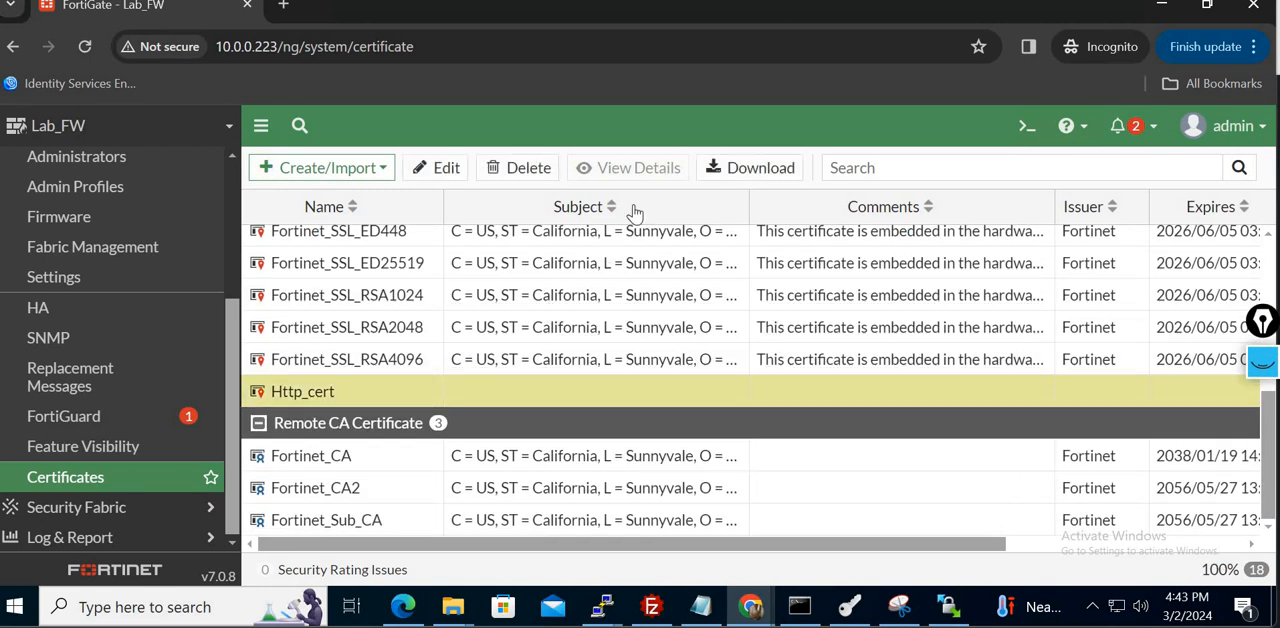
pyautogui.click(752, 168)
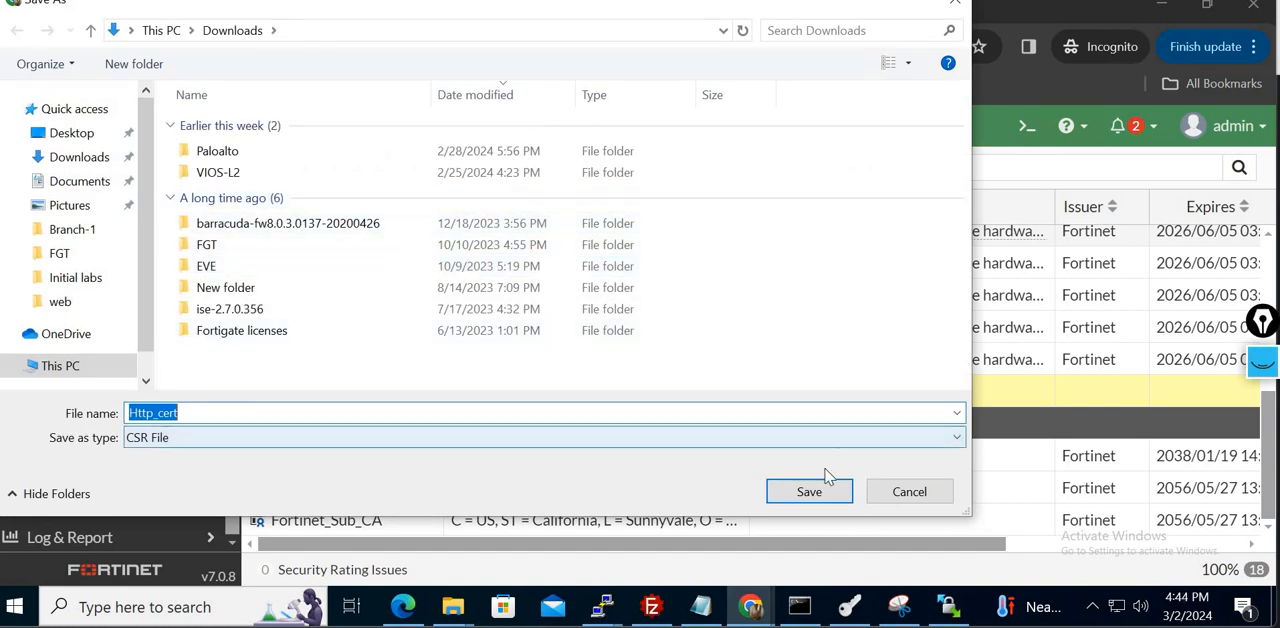
pyautogui.click(808, 493)
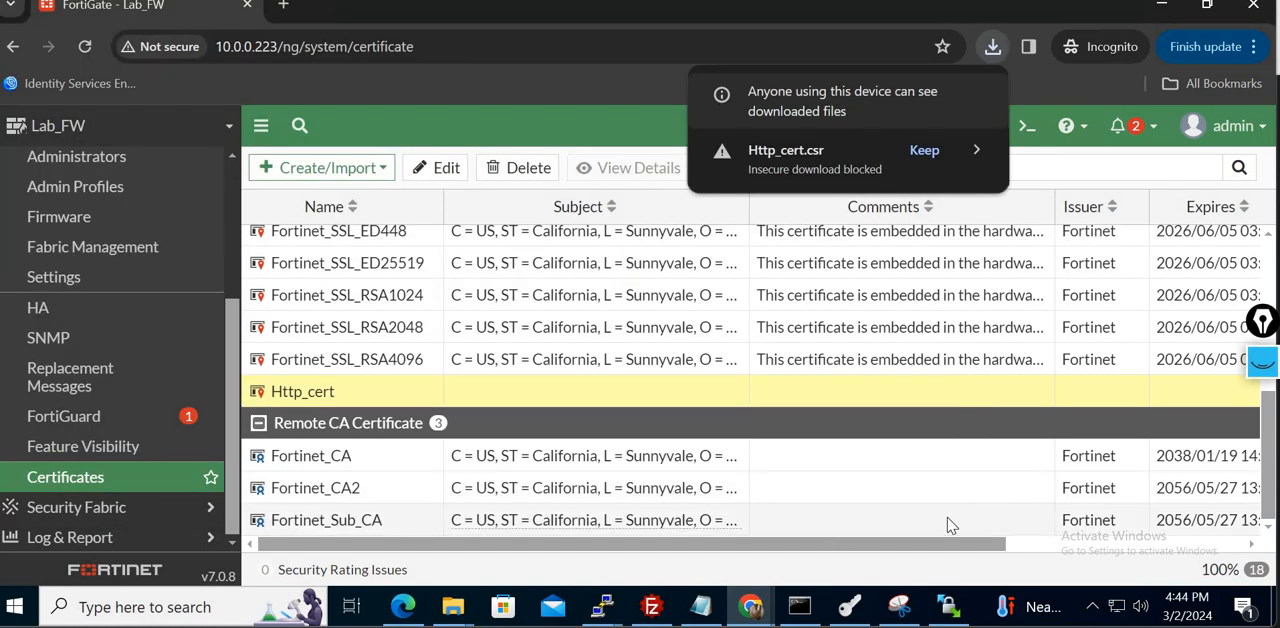
pyautogui.click(926, 150)
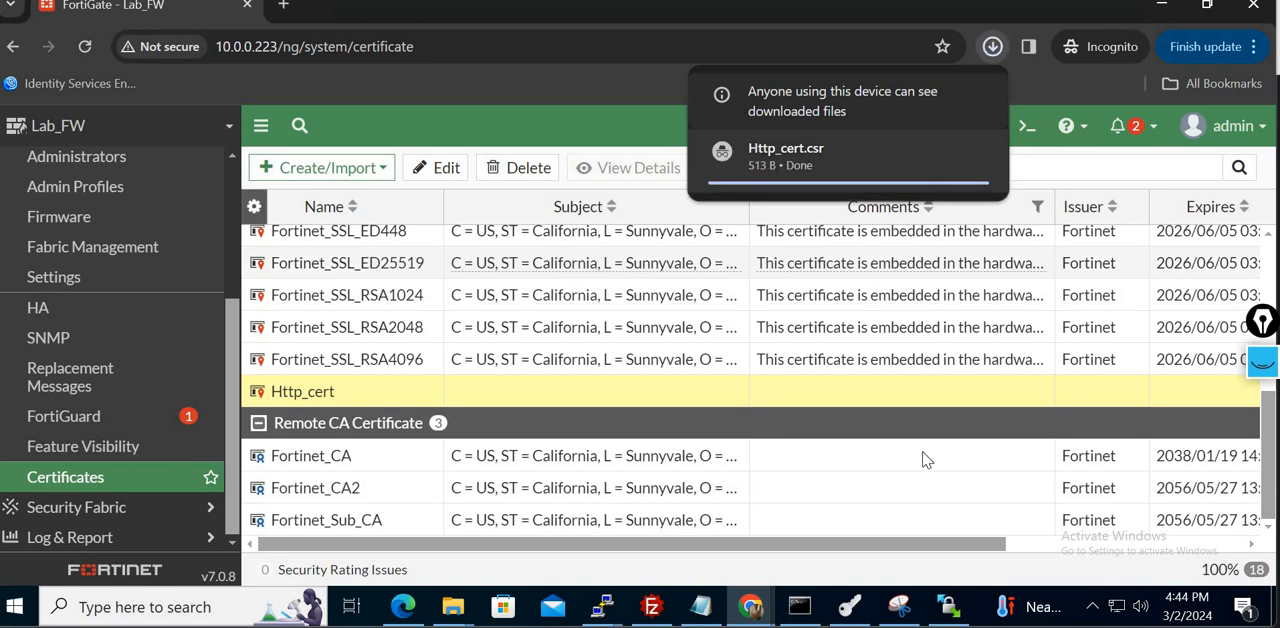
# - Switch to XCA and import Http_cert.csr from Downloads as a certificate signing request
pyautogui.click(852, 608)
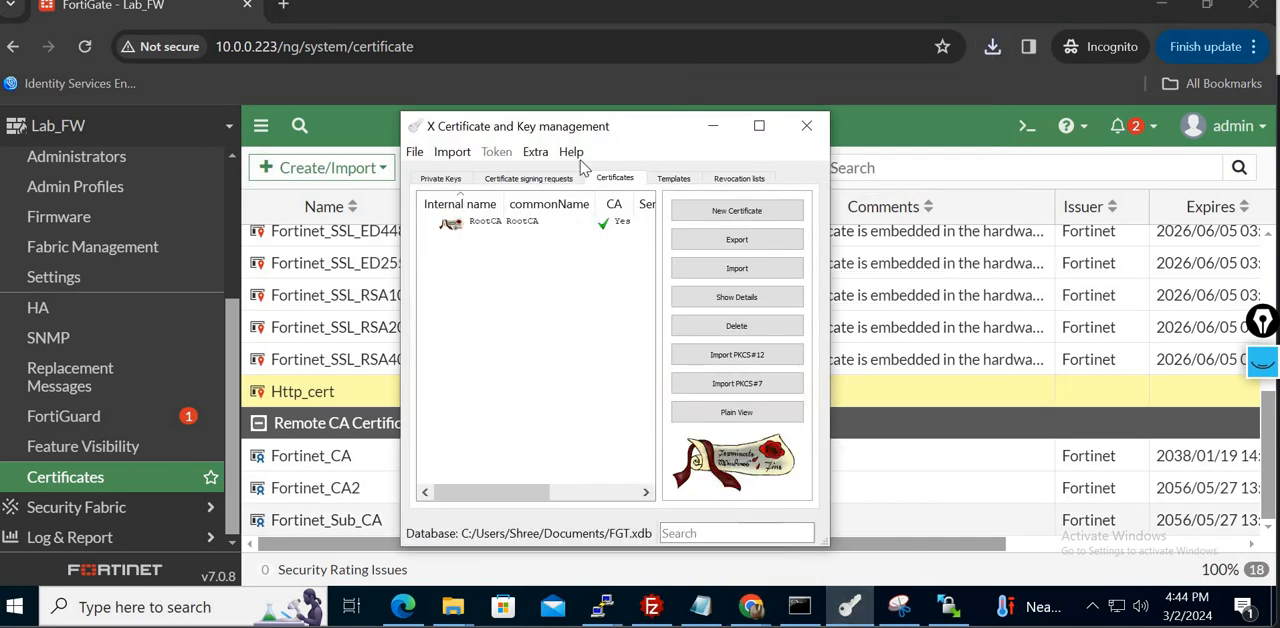
pyautogui.click(510, 180)
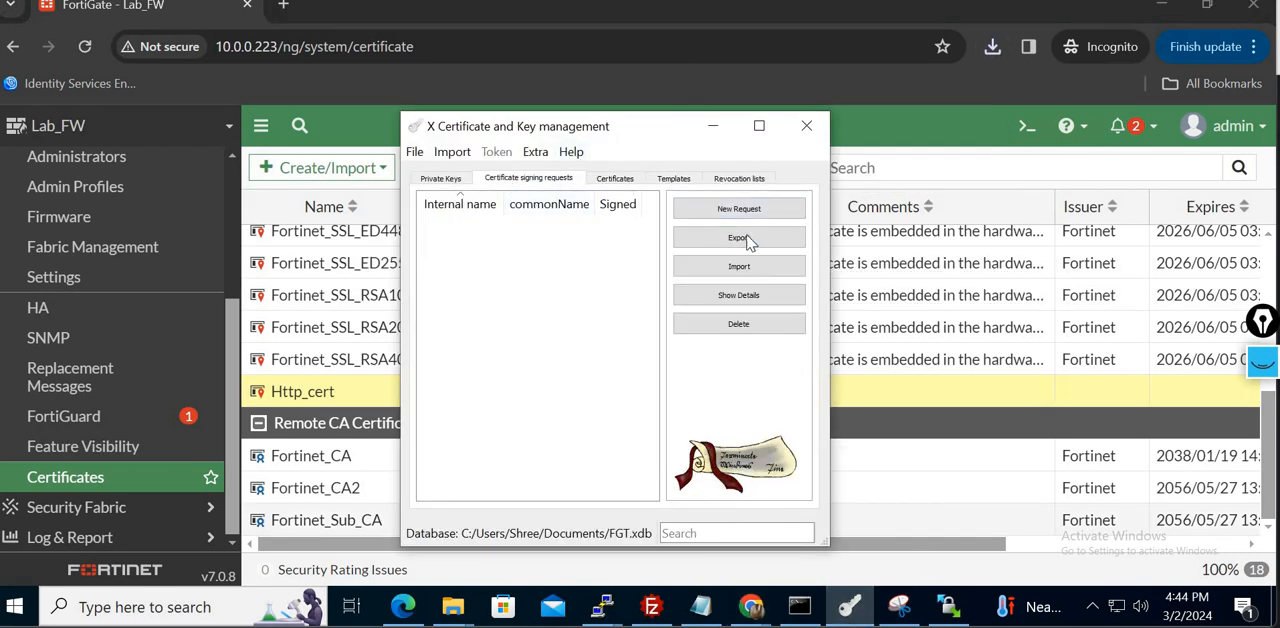
pyautogui.click(765, 270)
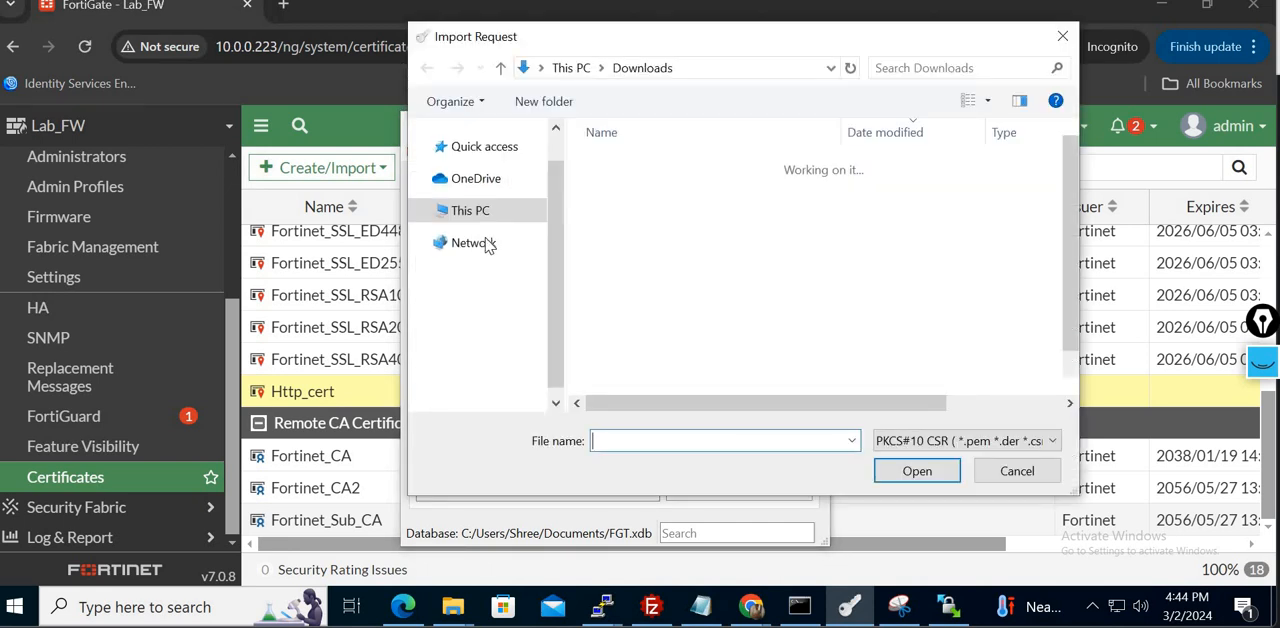
pyautogui.click(645, 189)
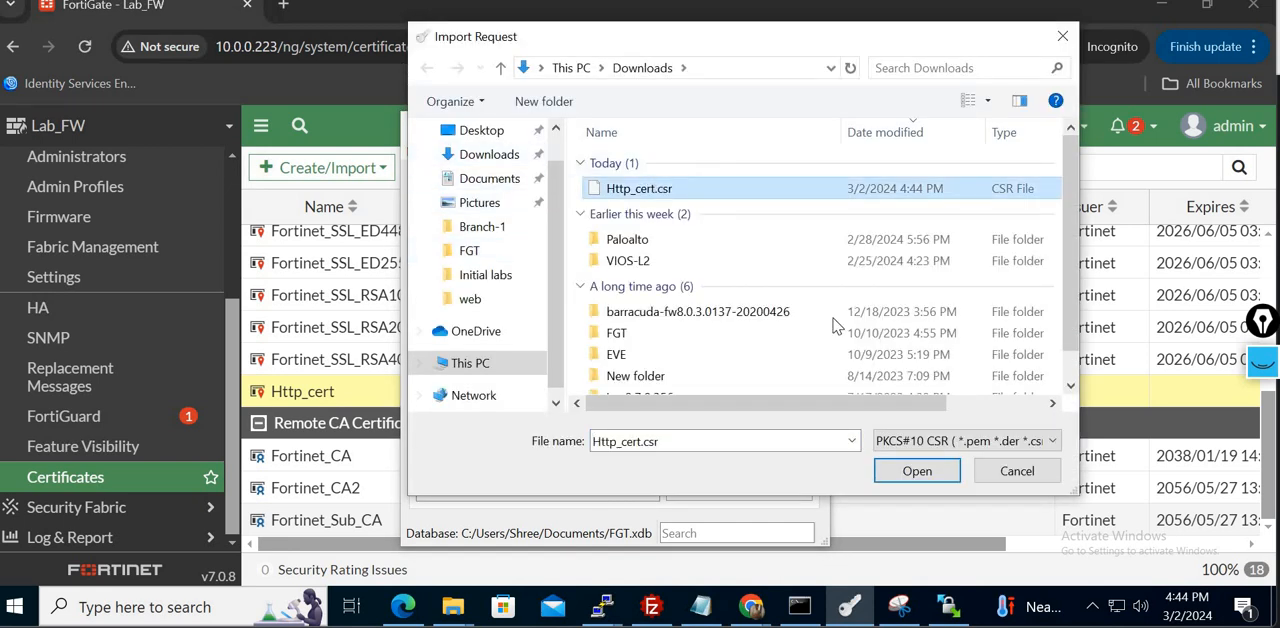
pyautogui.click(917, 472)
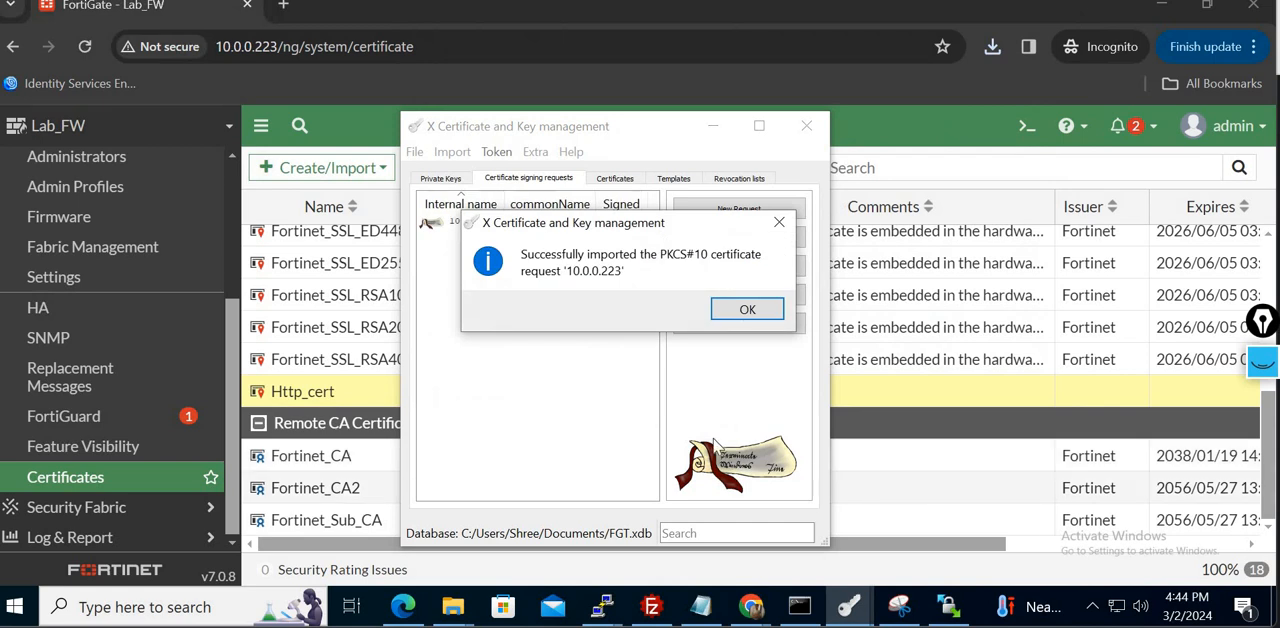
pyautogui.click(747, 310)
# - Start signing the imported 10.0.0.223 request, using RootCA as the signing certificate and MD 5 as the signature algorithm
pyautogui.rightClick(511, 221)
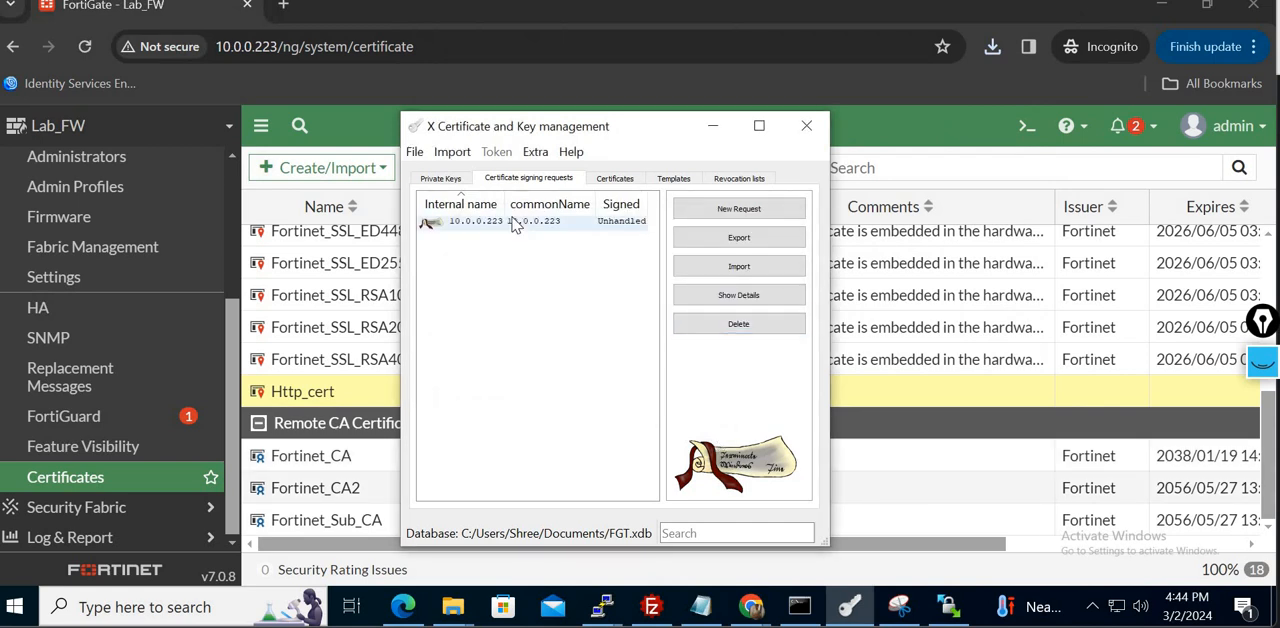
pyautogui.click(553, 376)
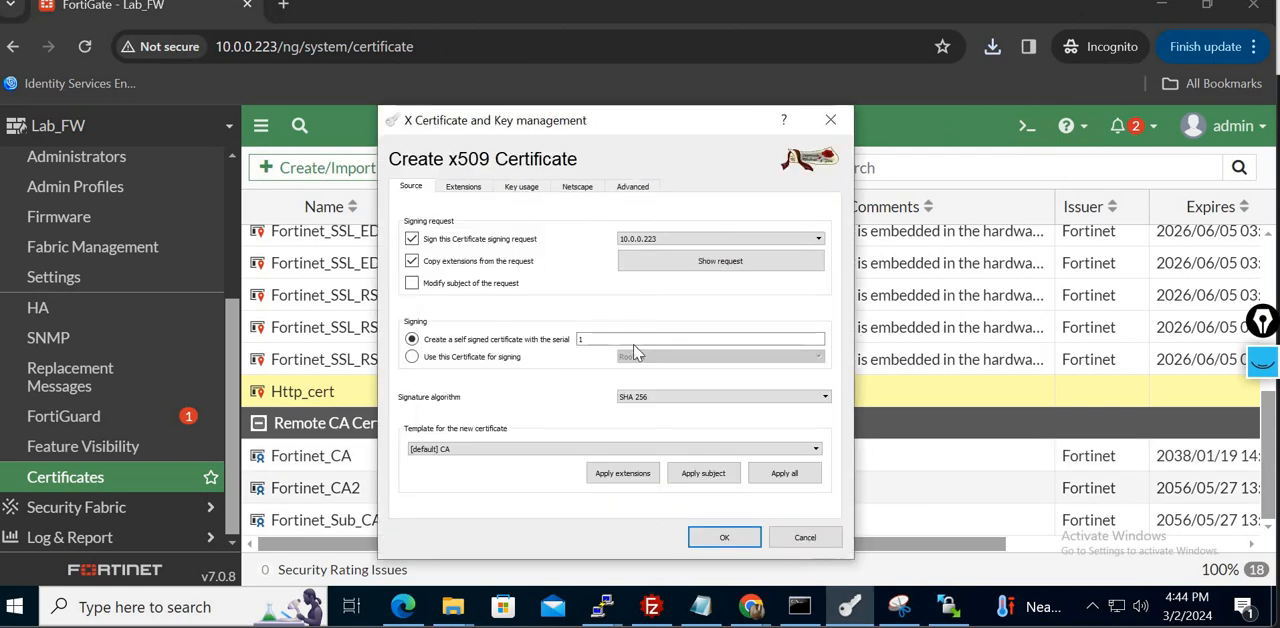
pyautogui.click(470, 360)
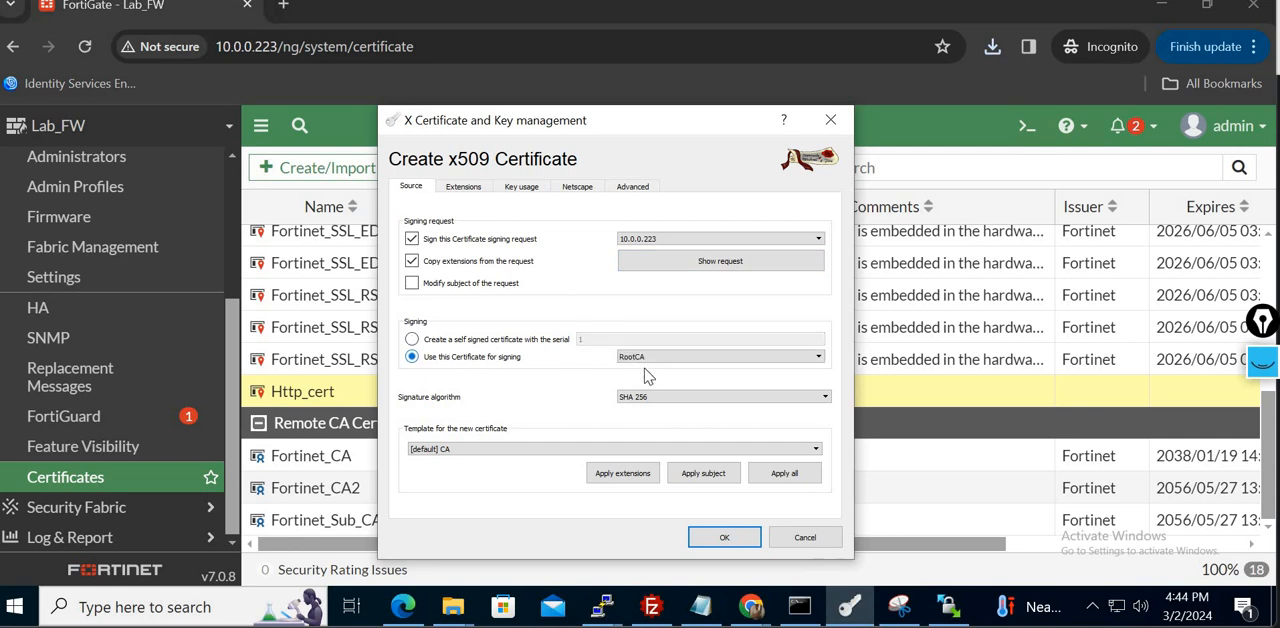
pyautogui.click(686, 400)
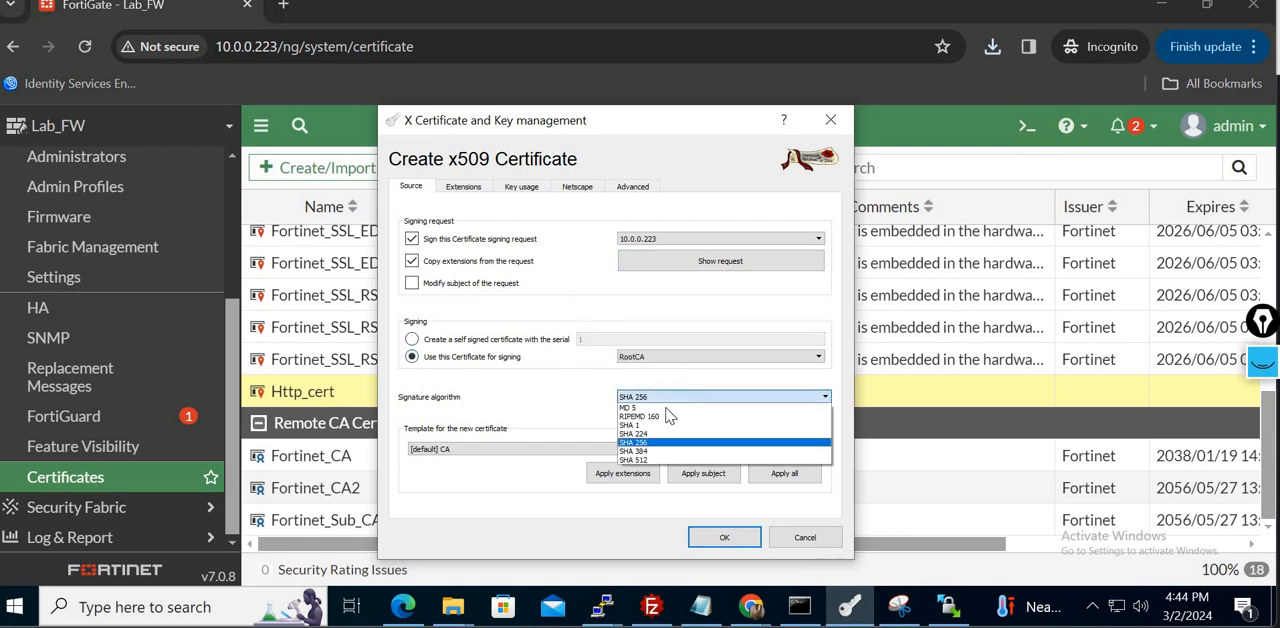
pyautogui.click(630, 408)
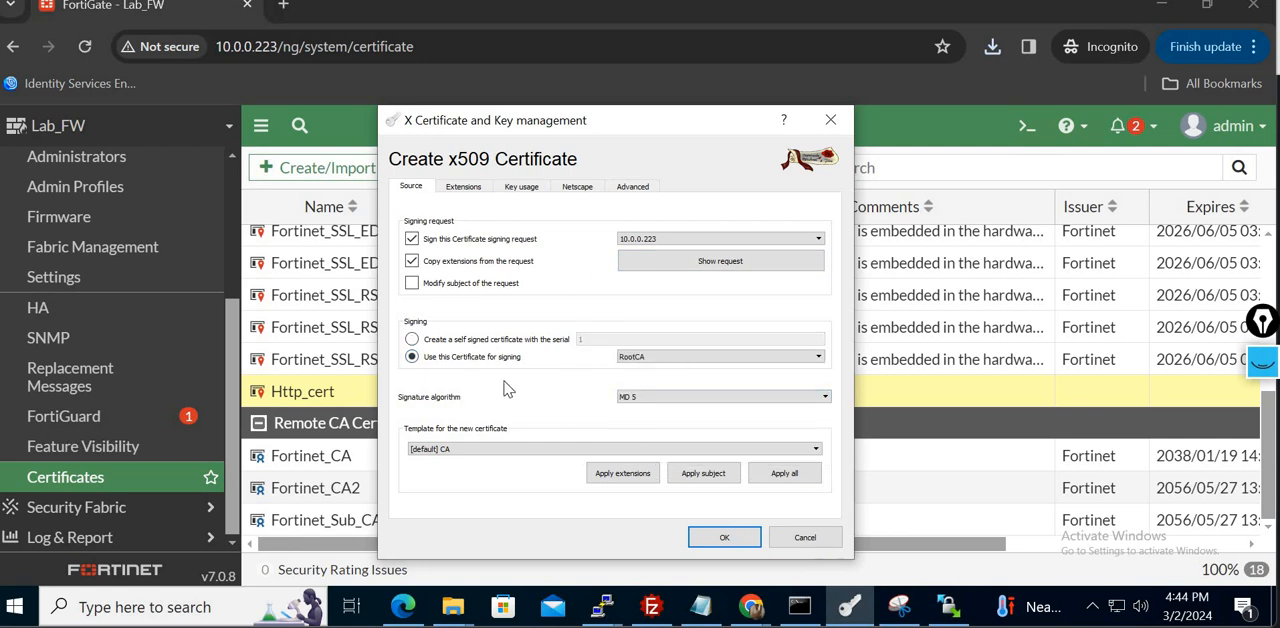
# - Choose the default HTTPS_server template for the new certificate and apply all of its settings
pyautogui.click(525, 451)
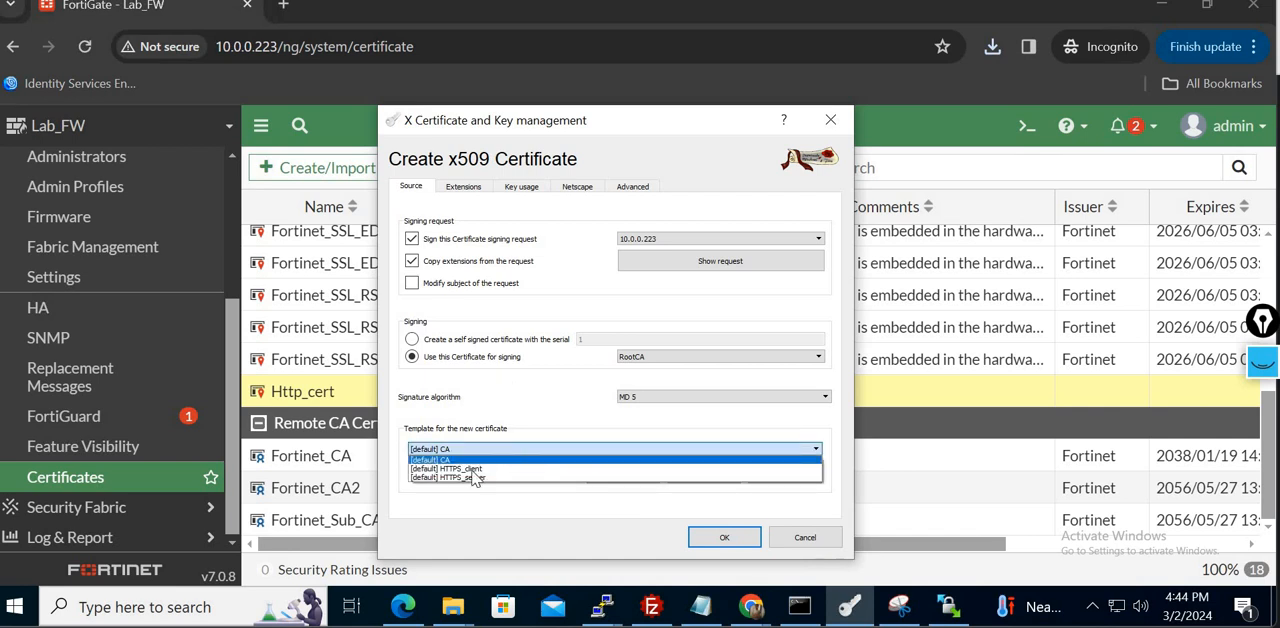
pyautogui.click(472, 476)
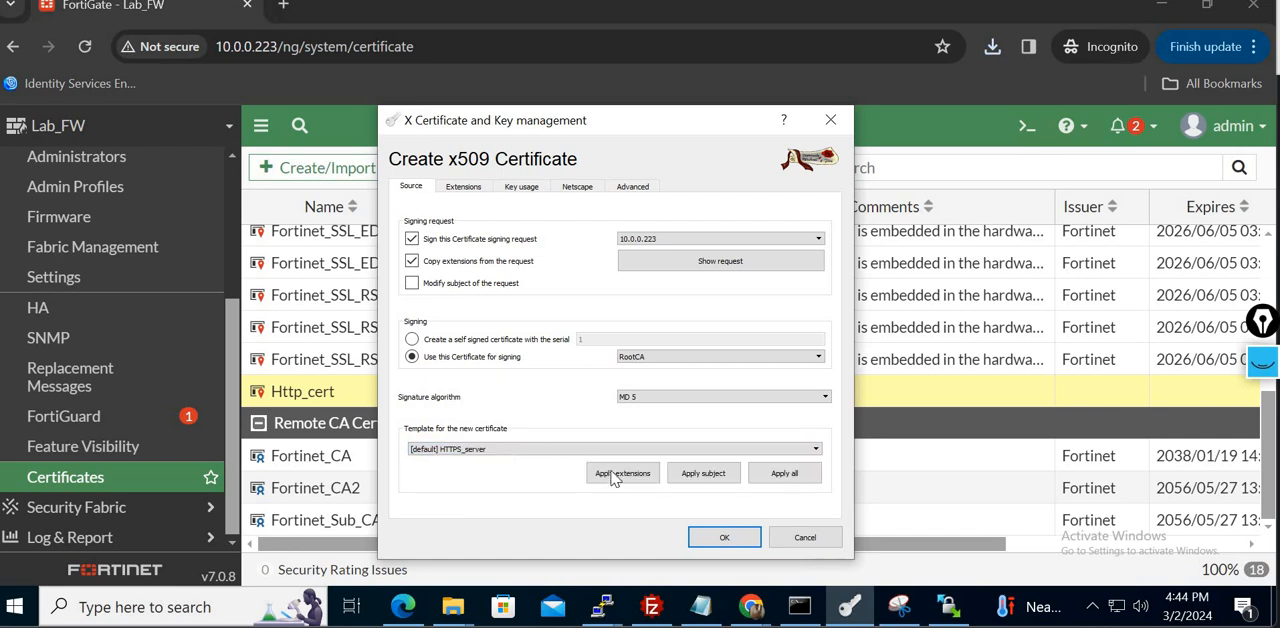
pyautogui.click(778, 473)
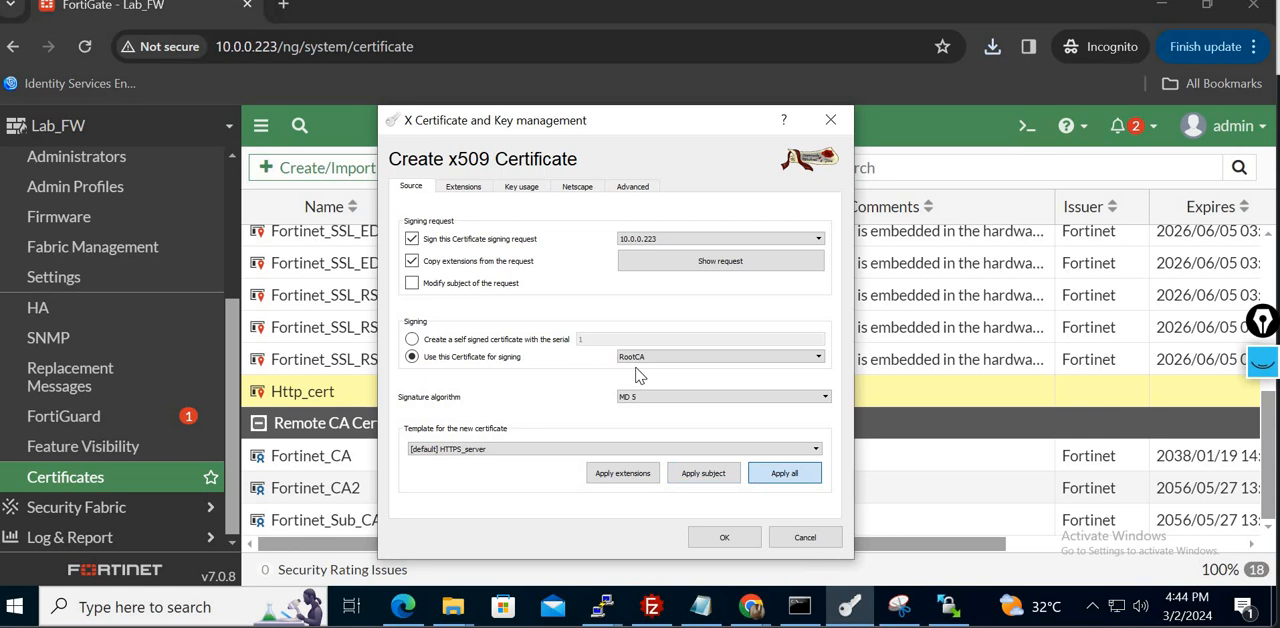
# - Review the new certificate's extensions and issue it, ending on the list of certificates
pyautogui.click(468, 188)
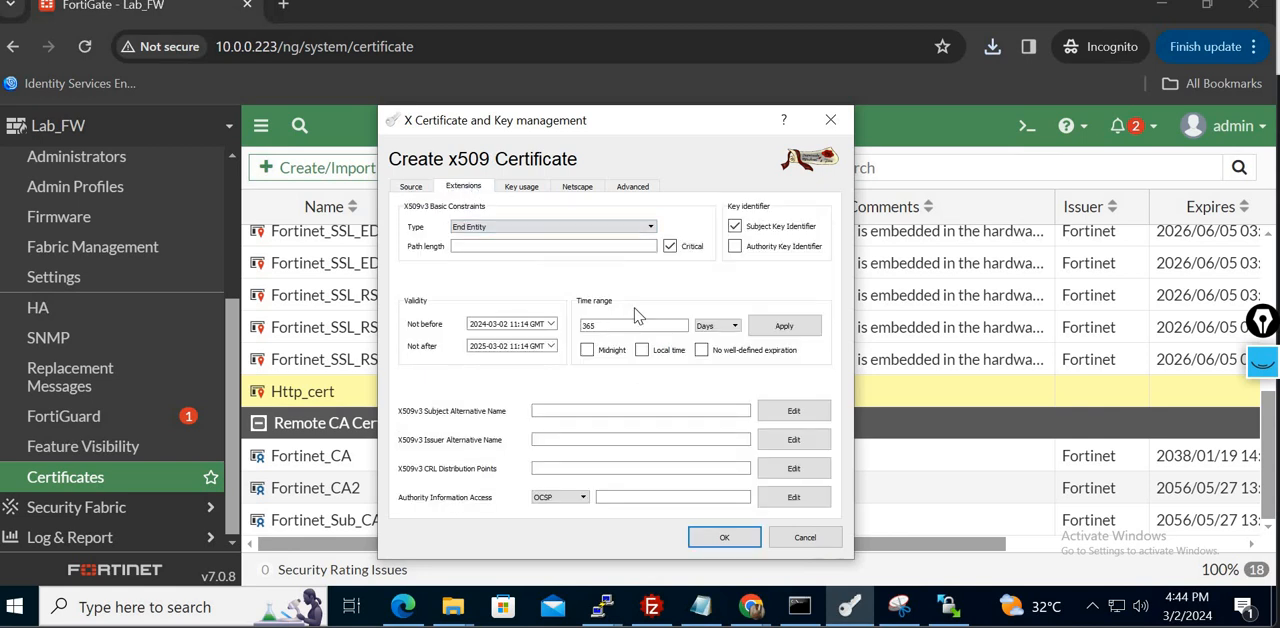
pyautogui.click(726, 537)
pyautogui.click(740, 306)
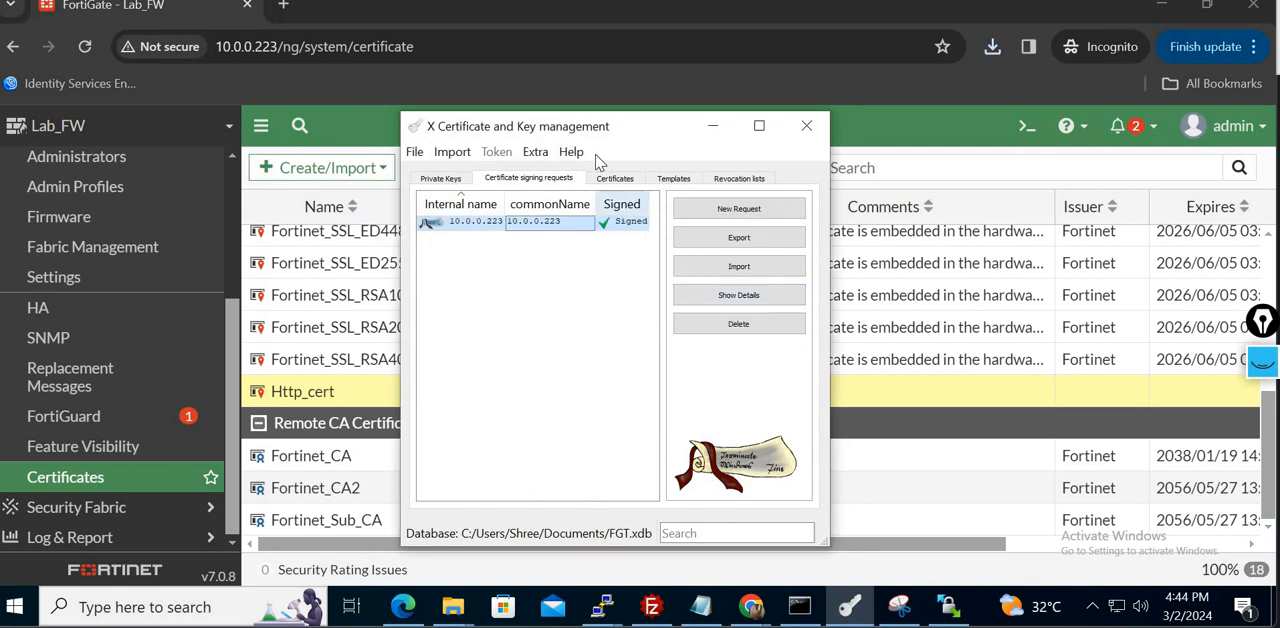
pyautogui.click(616, 180)
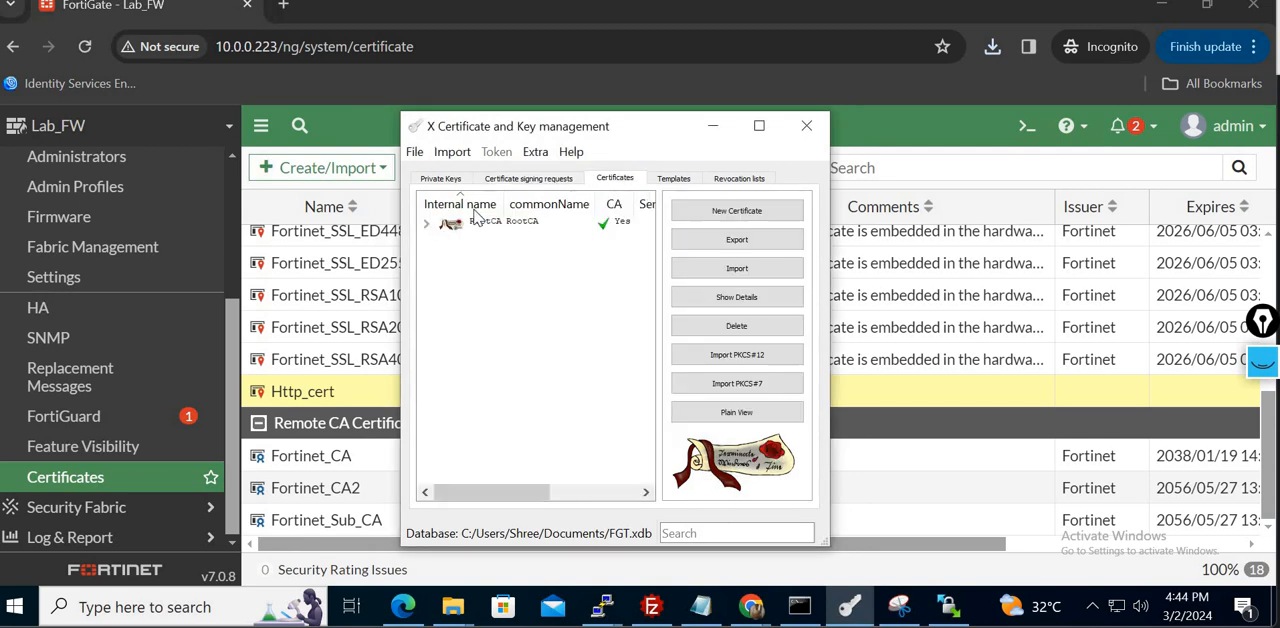
# - Export the 10.0.0.223 certificate issued under RootCA to the Downloads folder as 10.0.0.223.crt in PEM format
pyautogui.click(427, 223)
pyautogui.click(582, 240)
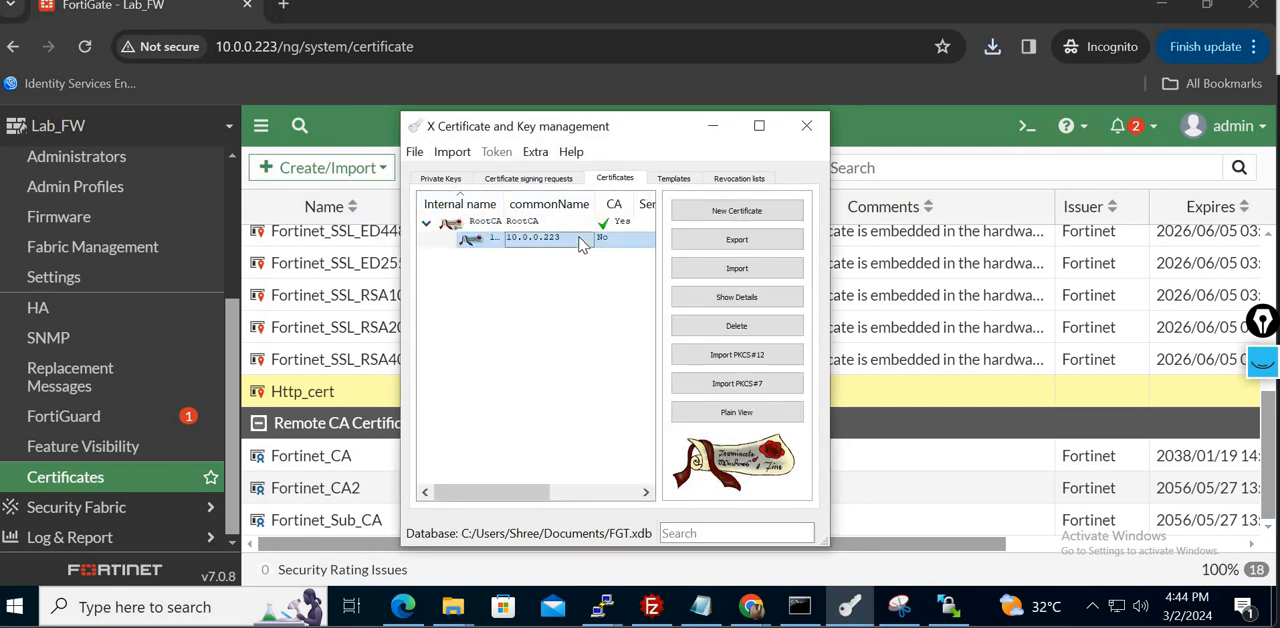
pyautogui.rightClick(582, 244)
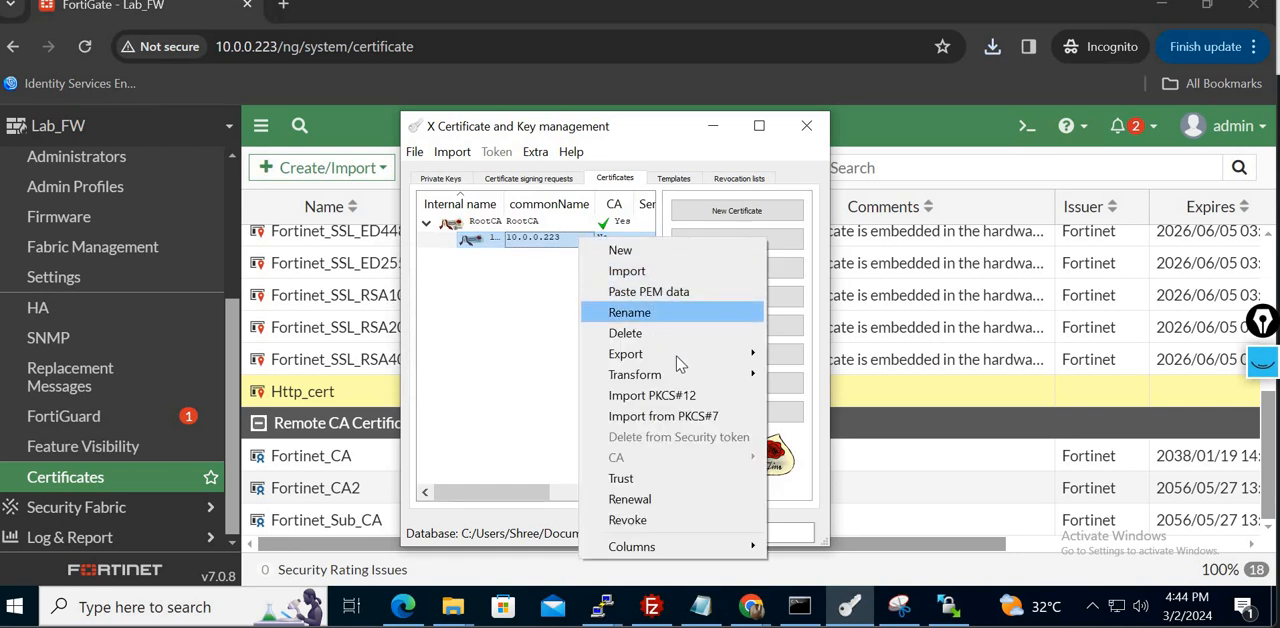
pyautogui.moveTo(687, 360)
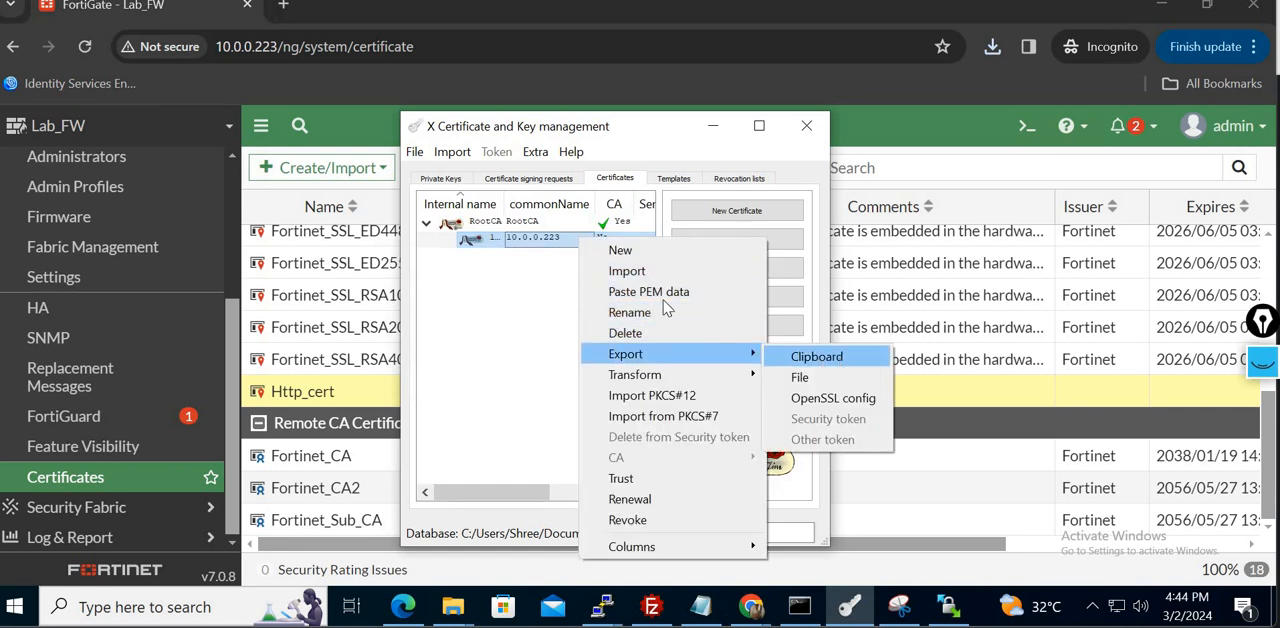
pyautogui.click(561, 300)
pyautogui.click(583, 240)
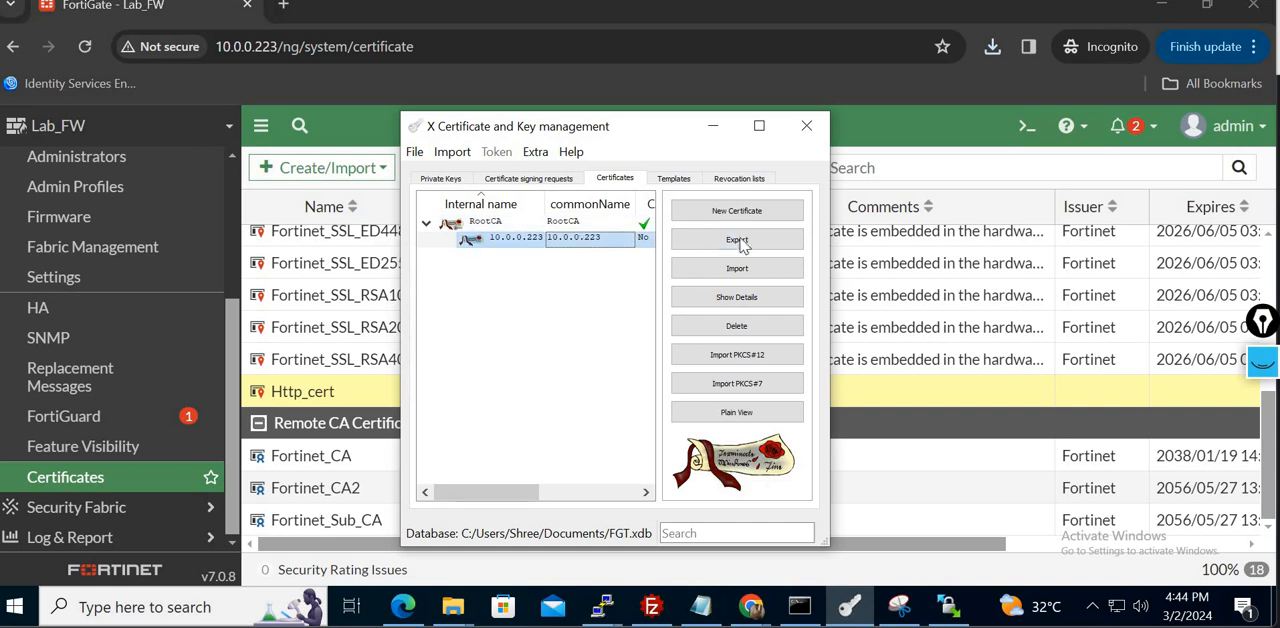
pyautogui.click(737, 239)
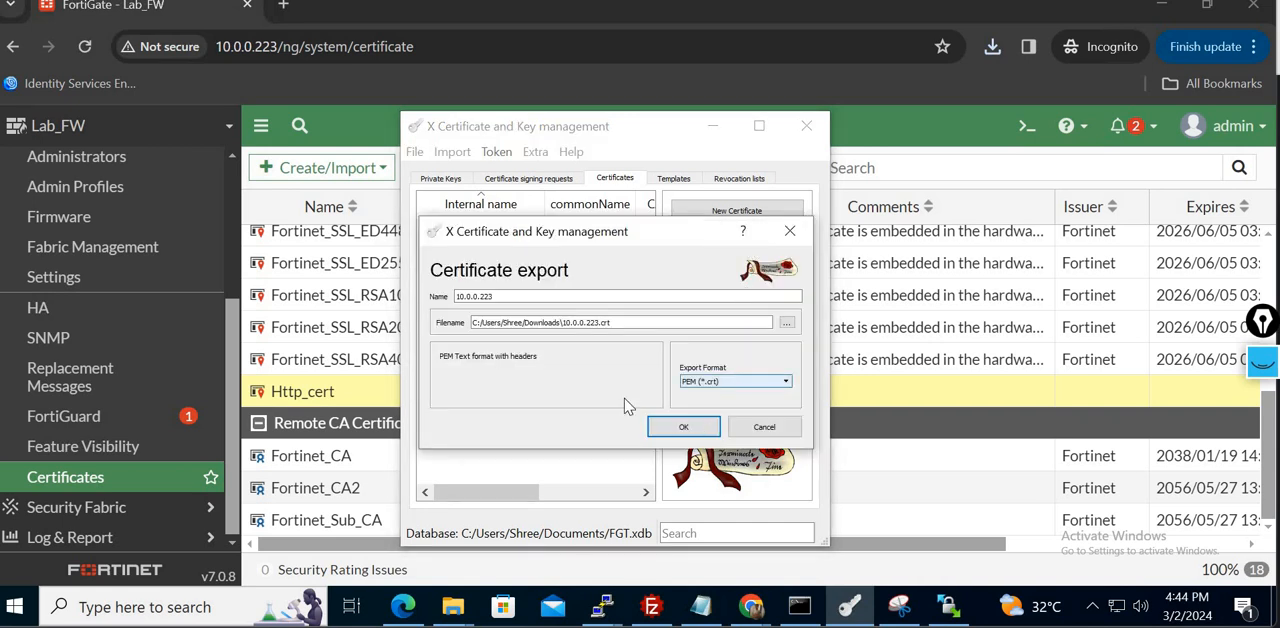
pyautogui.click(683, 427)
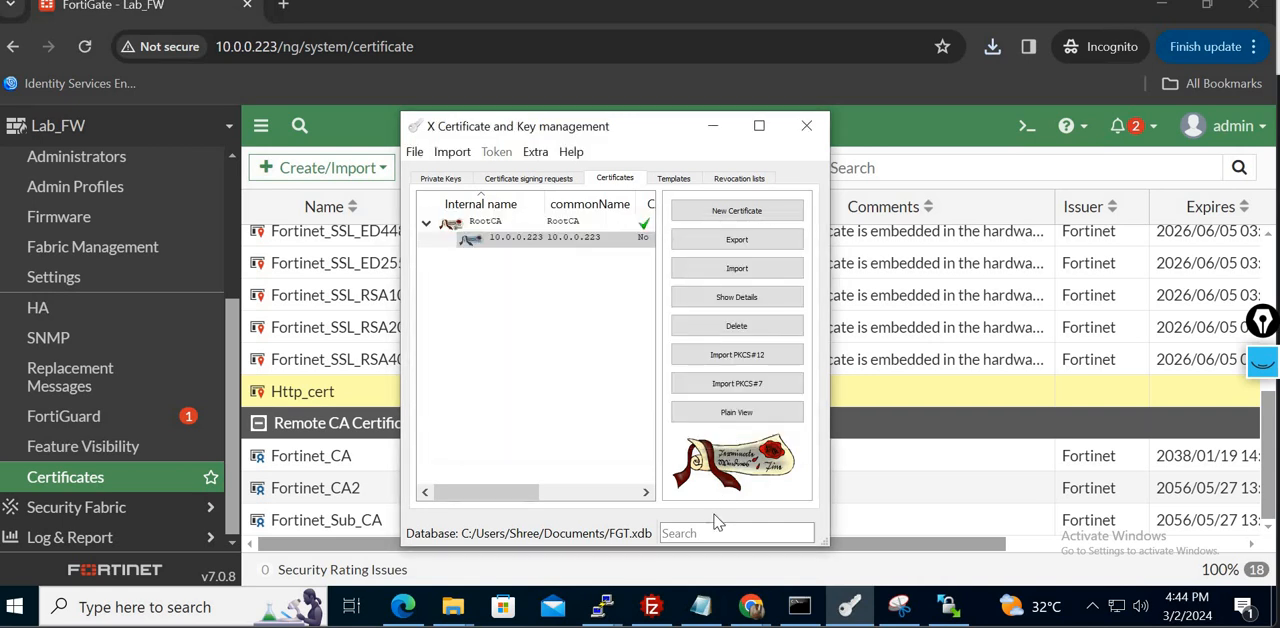
# - Switch to the FortiGate certificates page and start importing an existing certificate by file upload
pyautogui.click(908, 150)
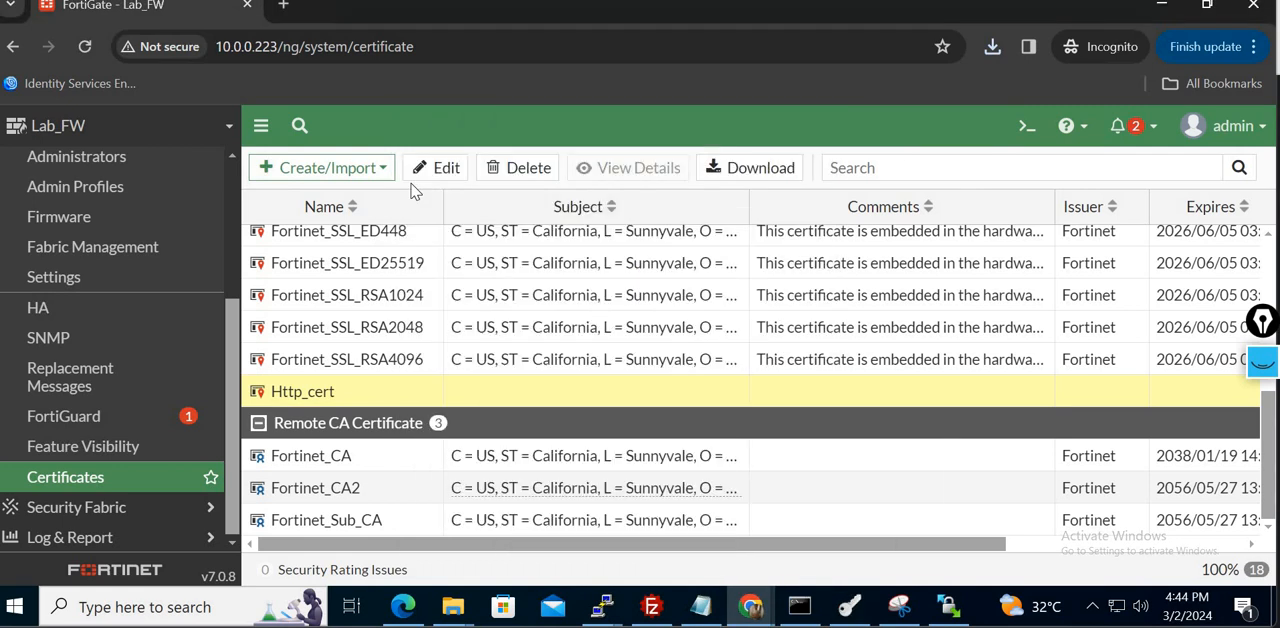
pyautogui.click(365, 169)
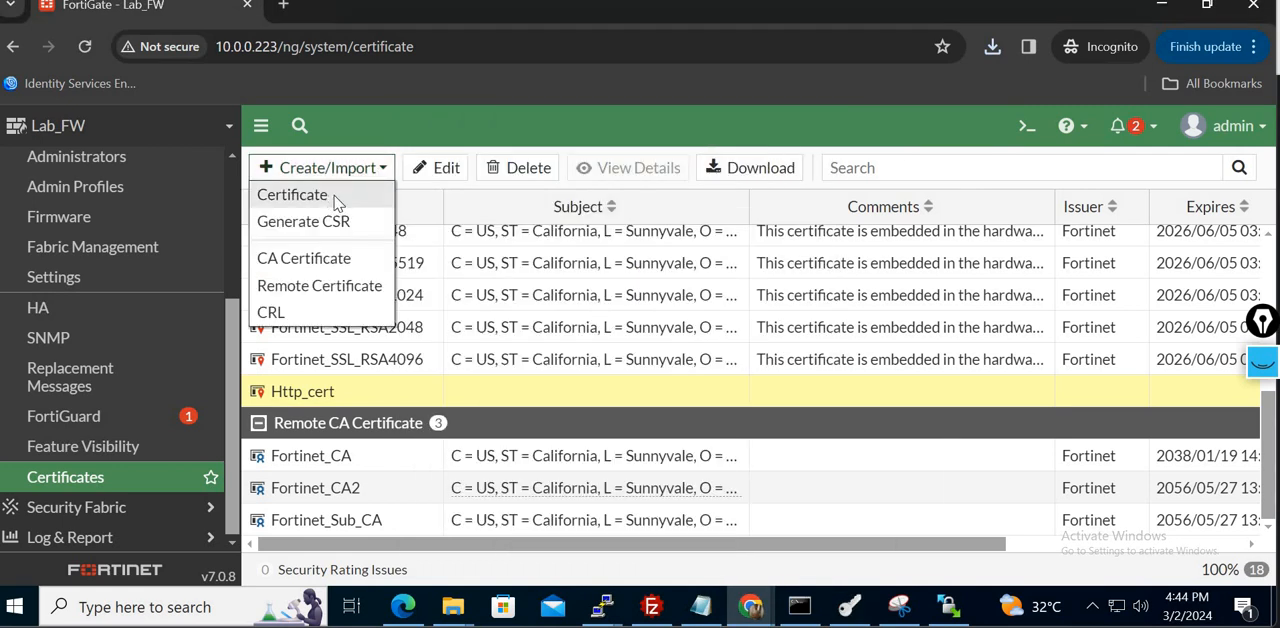
pyautogui.click(292, 195)
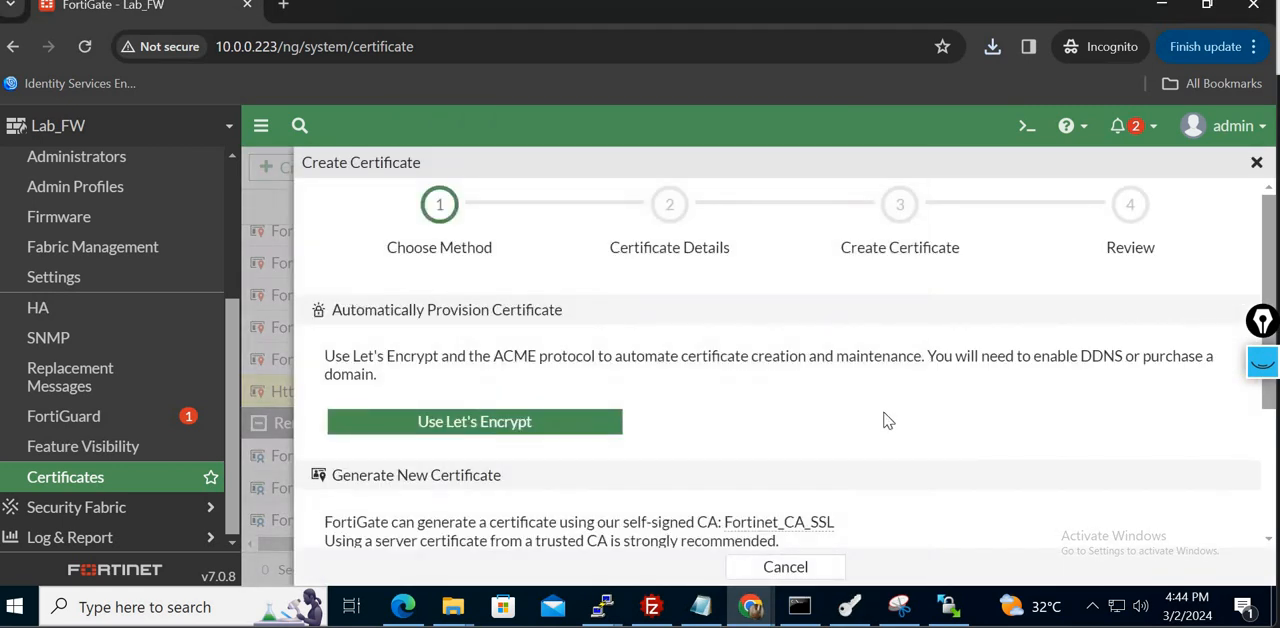
pyautogui.scroll(-2, 884, 420)
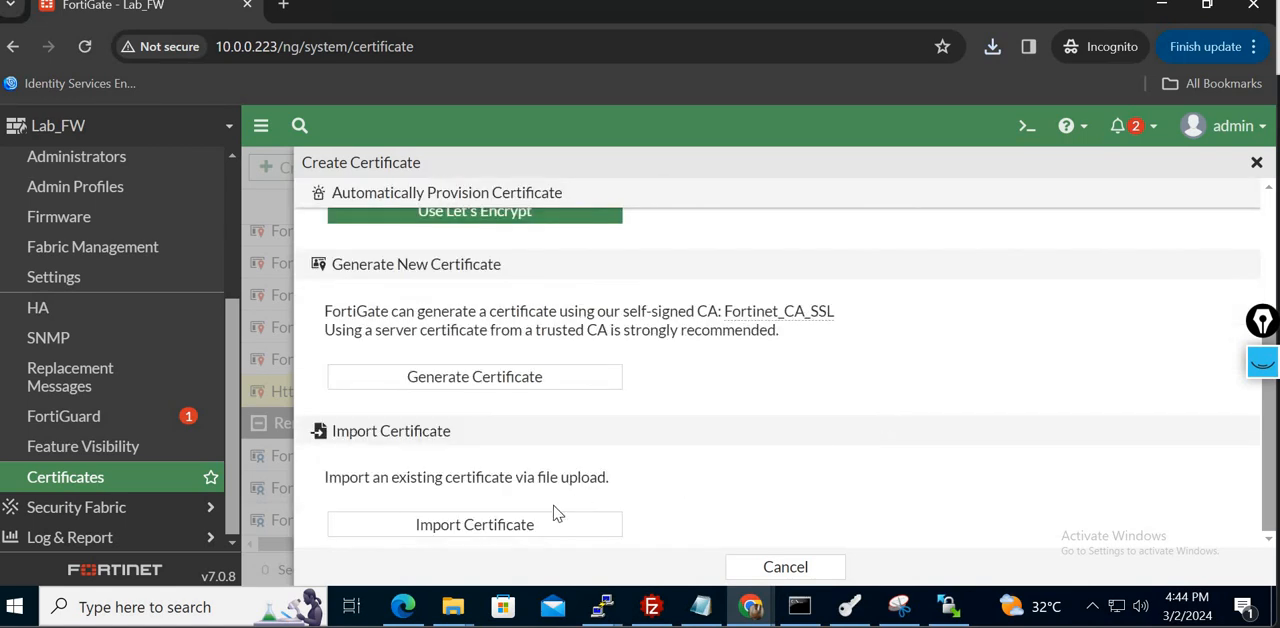
pyautogui.click(525, 521)
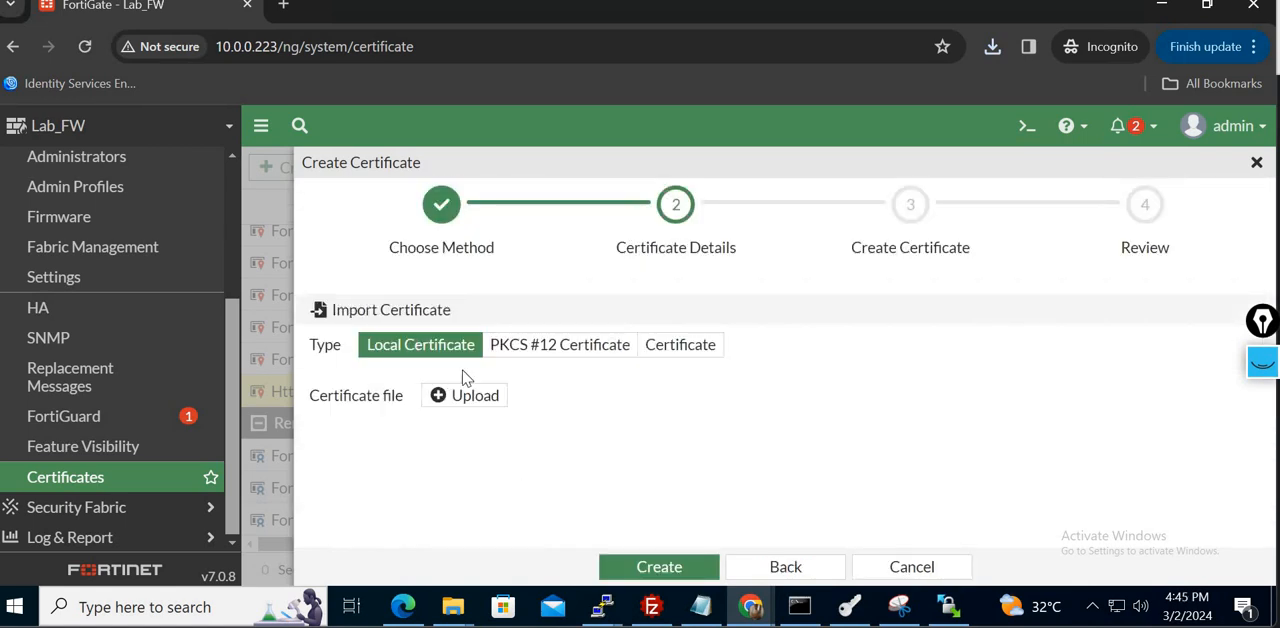
# - Upload the signed 10.0.0.223 security certificate from Downloads as a local certificate and finish the import
pyautogui.click(500, 398)
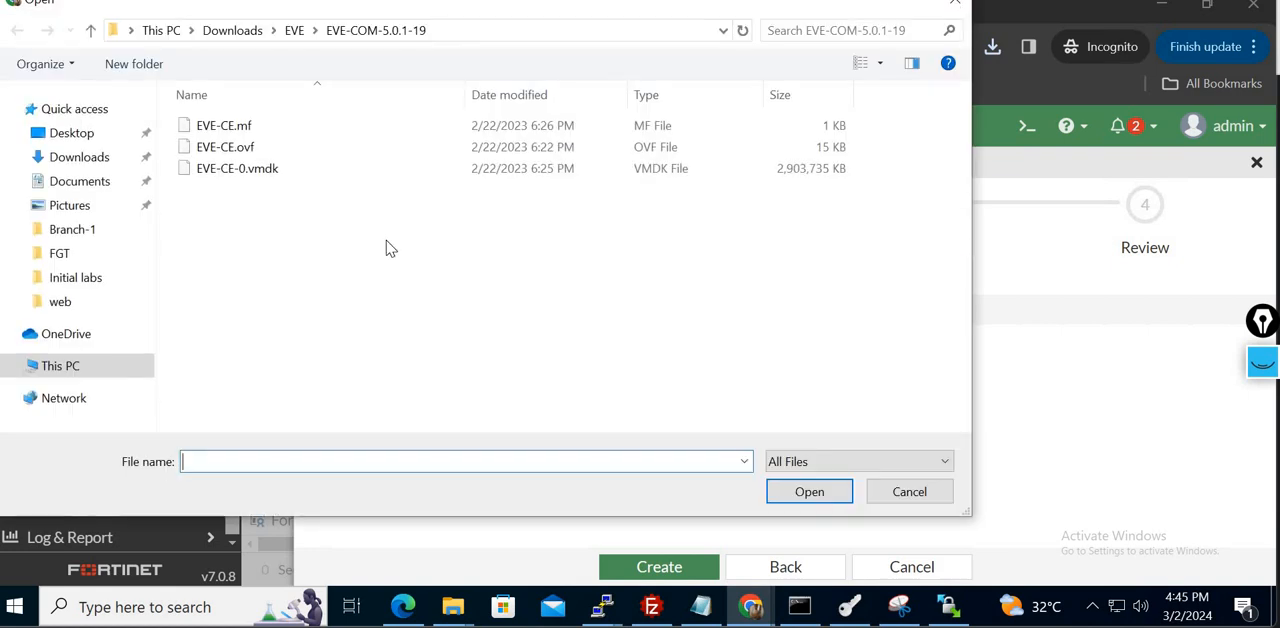
pyautogui.click(100, 157)
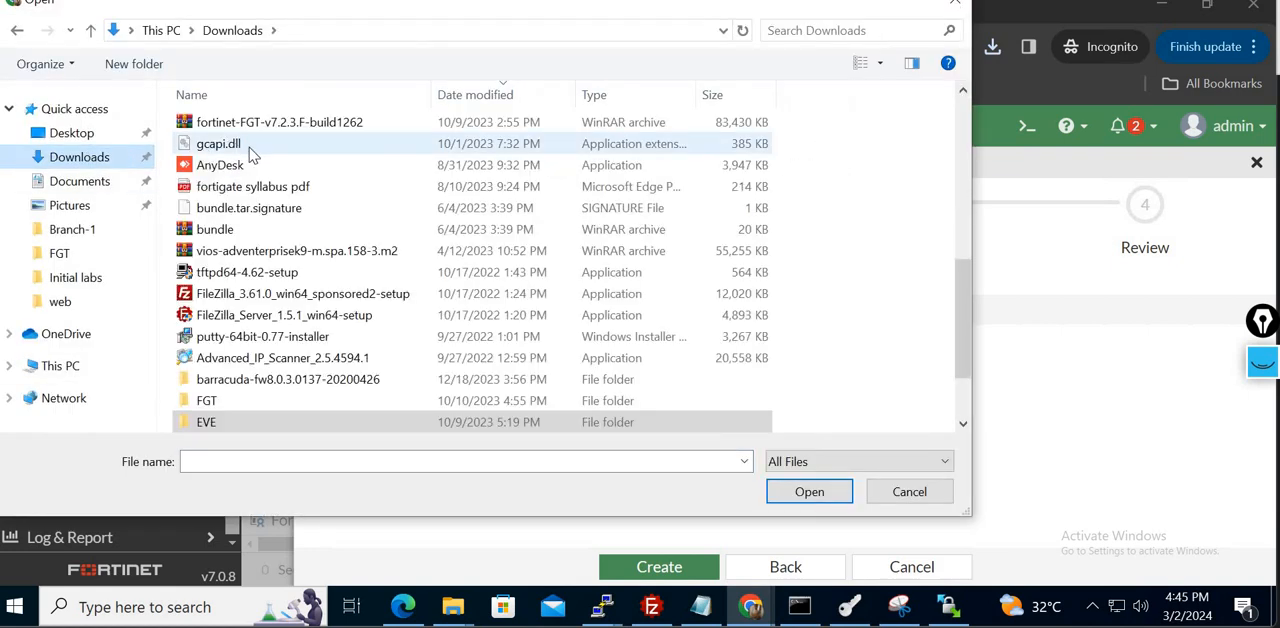
pyautogui.scroll(8, 757, 366)
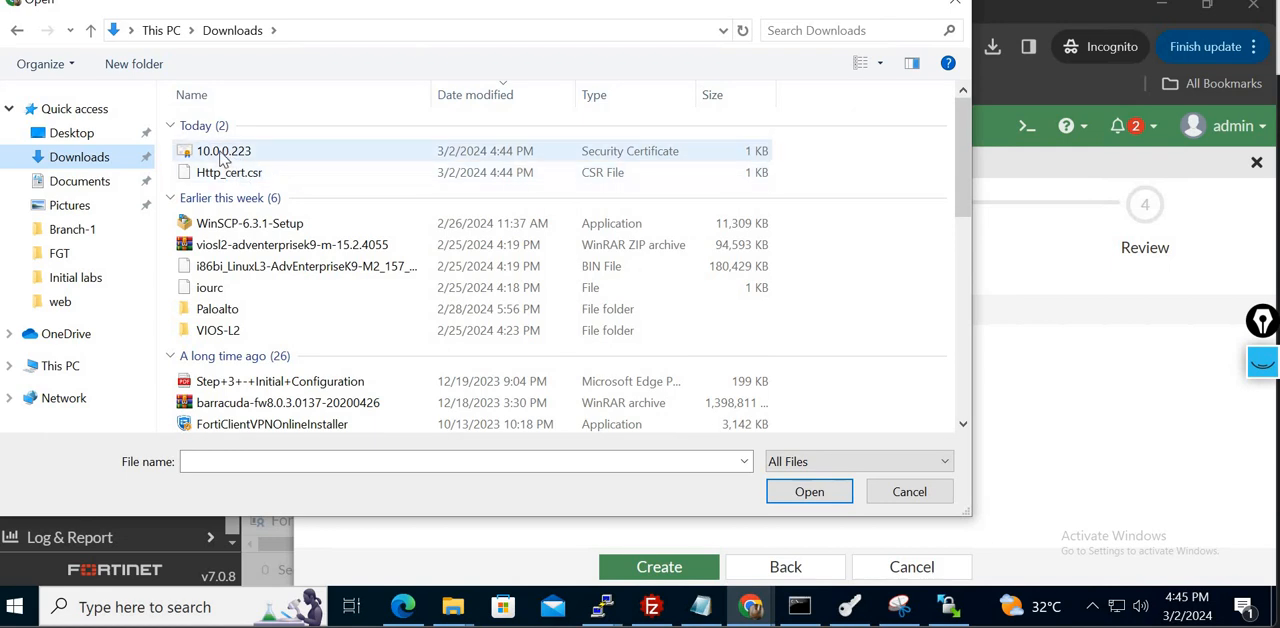
pyautogui.click(223, 152)
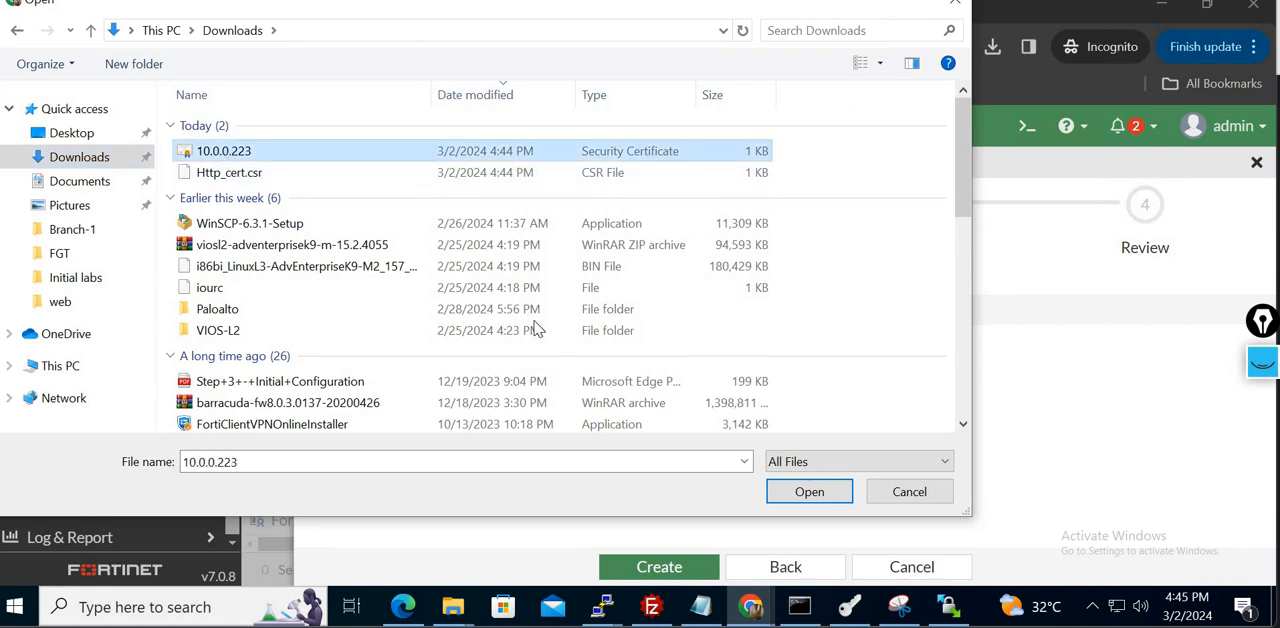
pyautogui.click(800, 492)
pyautogui.click(659, 566)
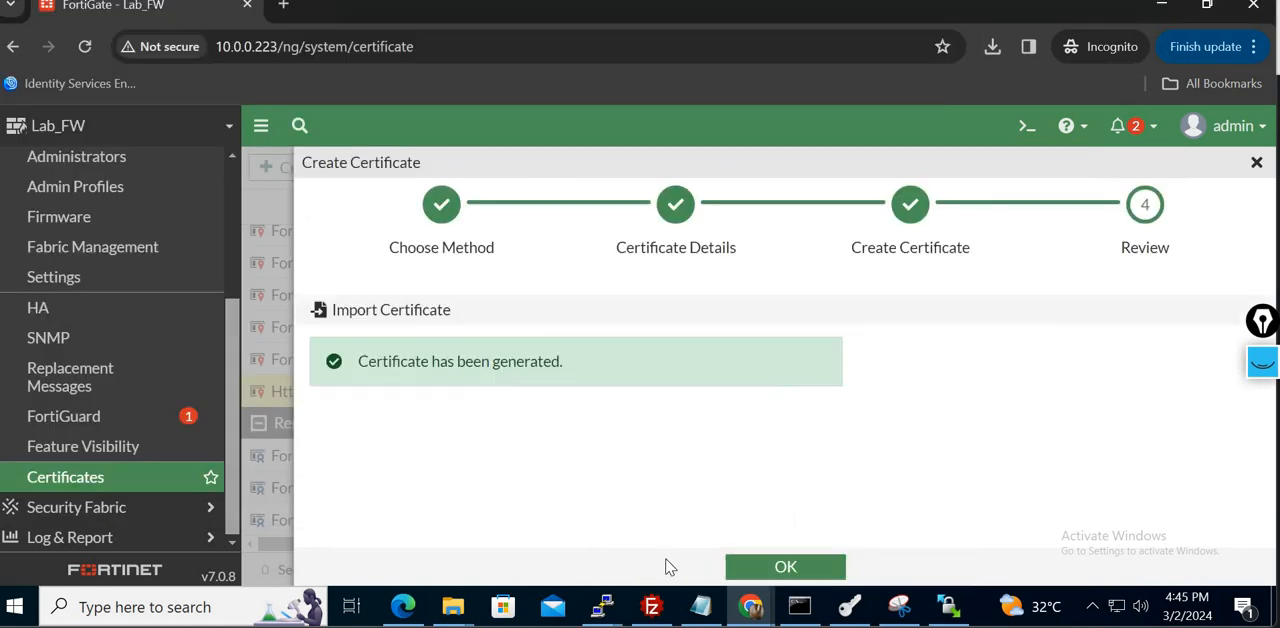
pyautogui.click(808, 573)
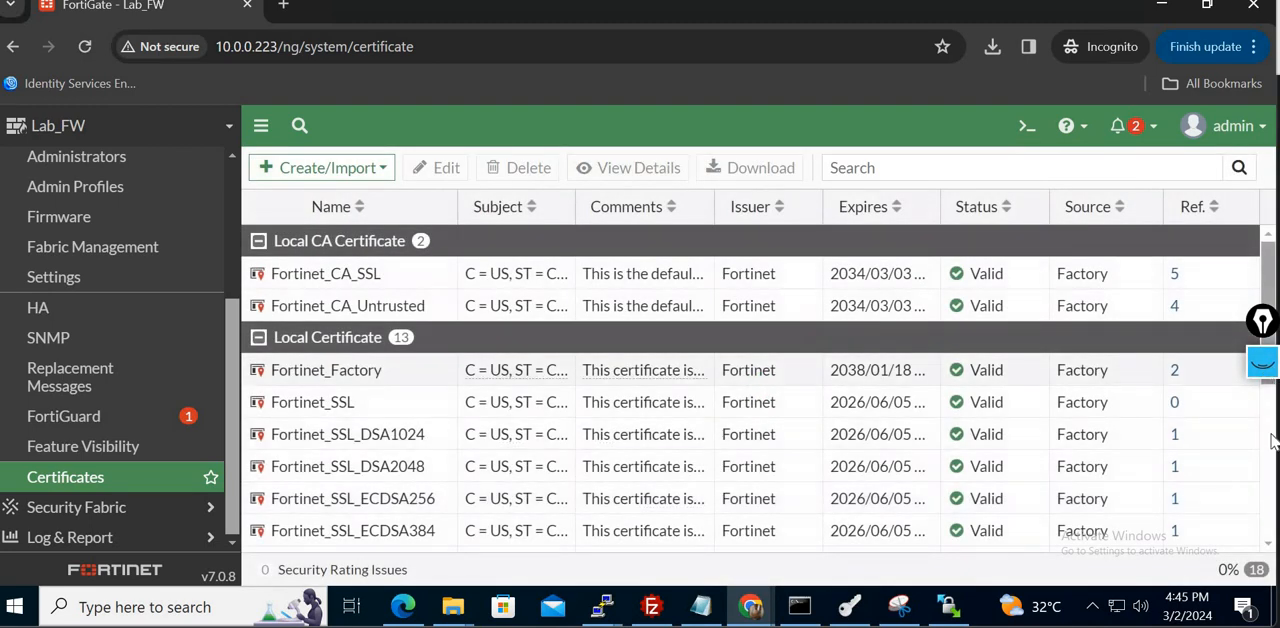
# - Open the details of the Http_cert local certificate and examine its subject fields from common name to country
pyautogui.scroll(-3, 1265, 380)
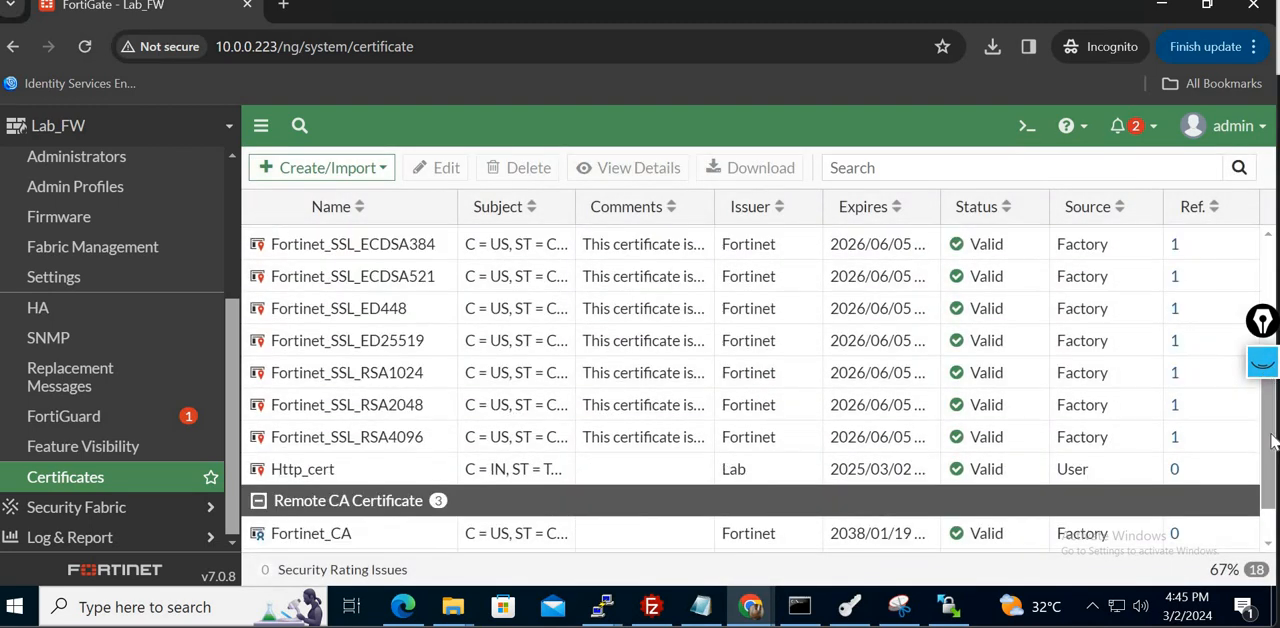
pyautogui.doubleClick(358, 478)
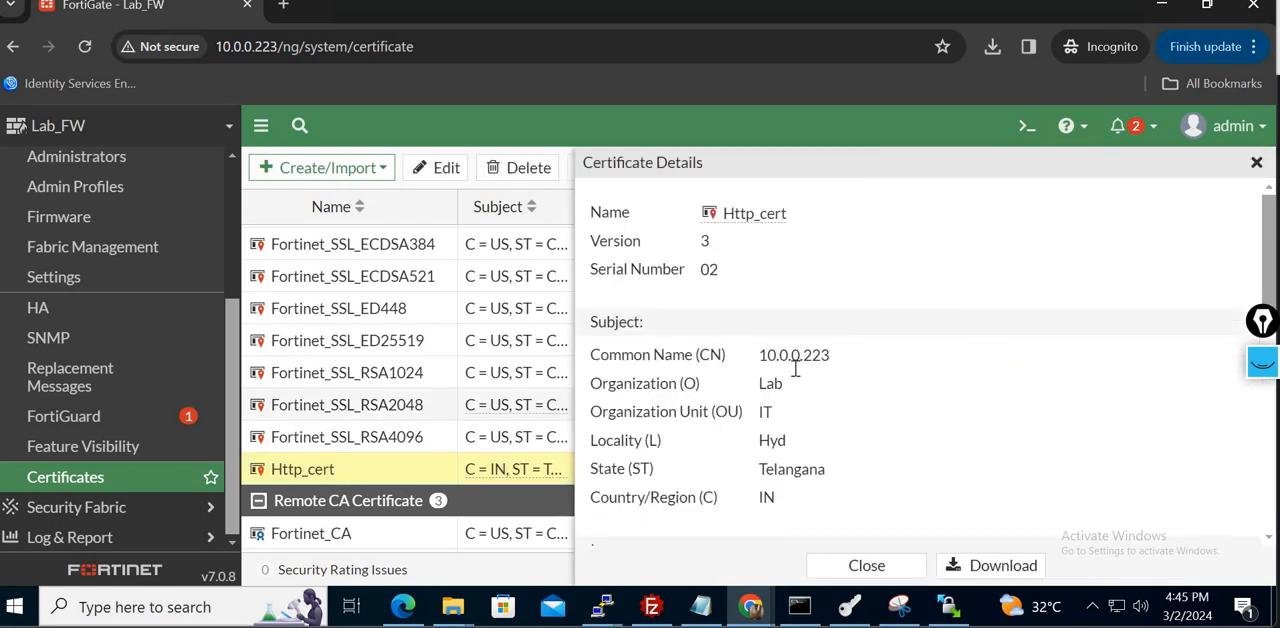
pyautogui.doubleClick(808, 354)
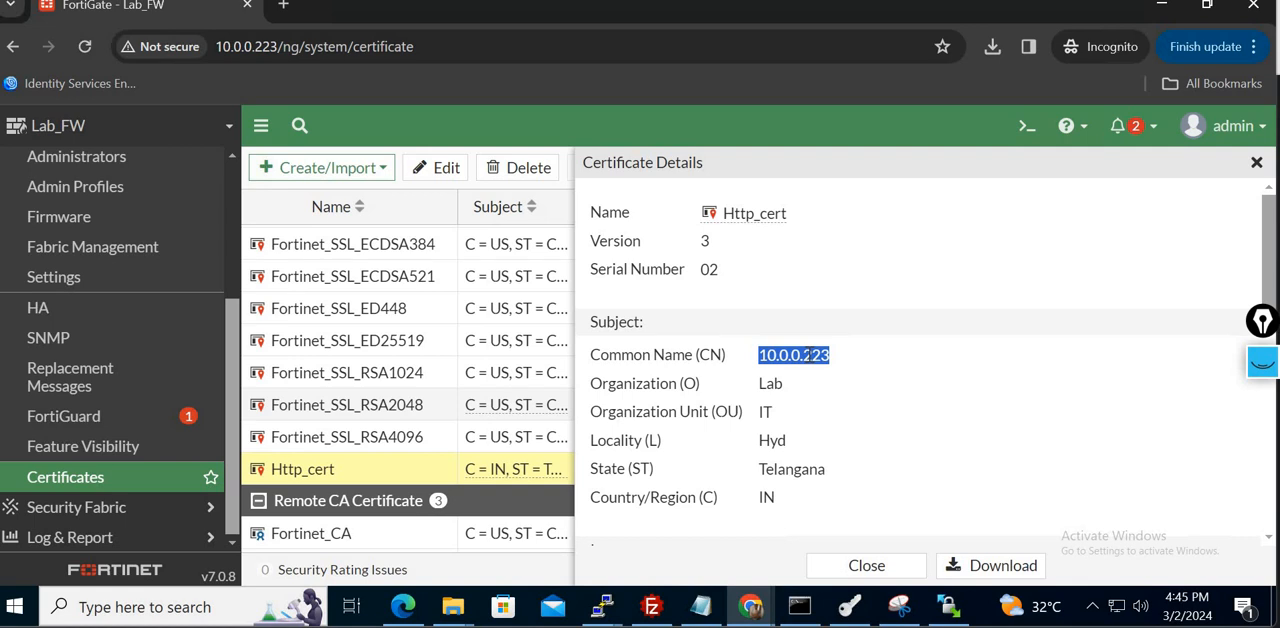
pyautogui.doubleClick(769, 383)
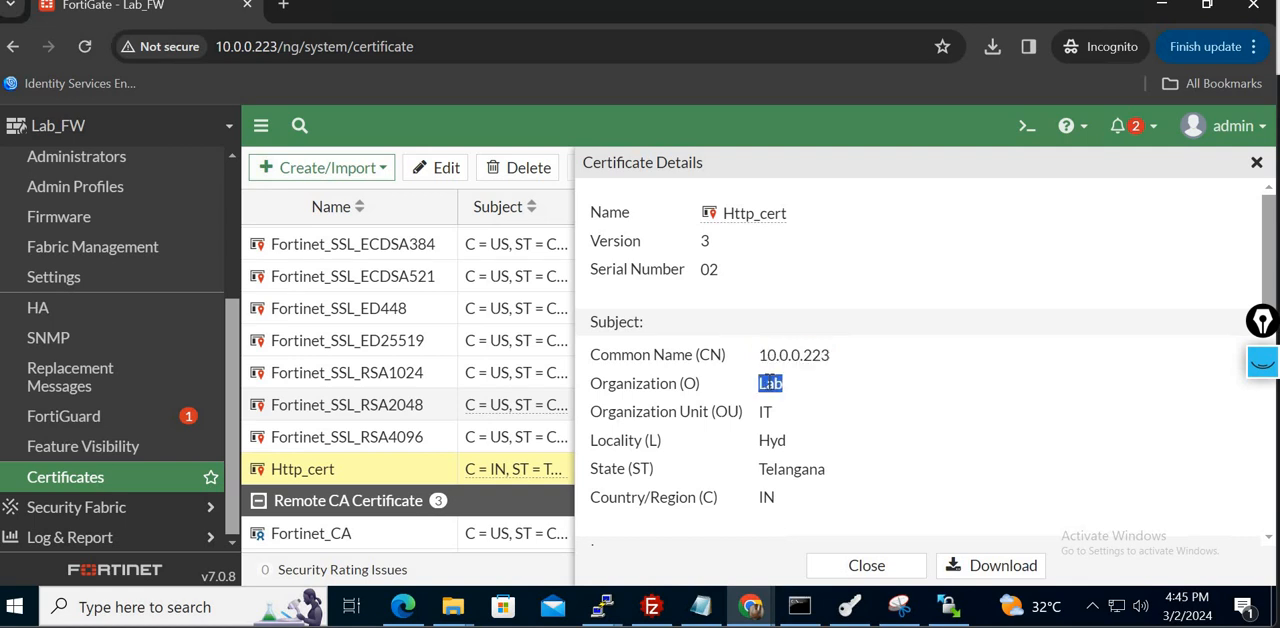
pyautogui.doubleClick(765, 411)
pyautogui.doubleClick(772, 440)
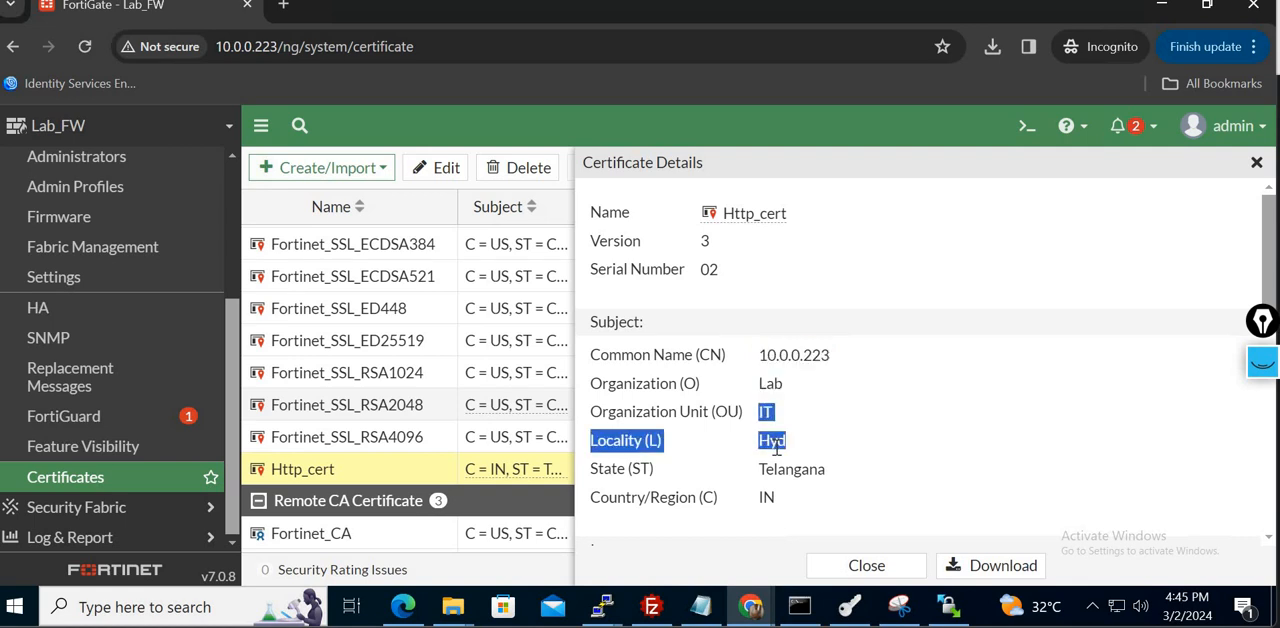
pyautogui.keyDown('shift'); pyautogui.click(940, 505); pyautogui.keyUp('shift')
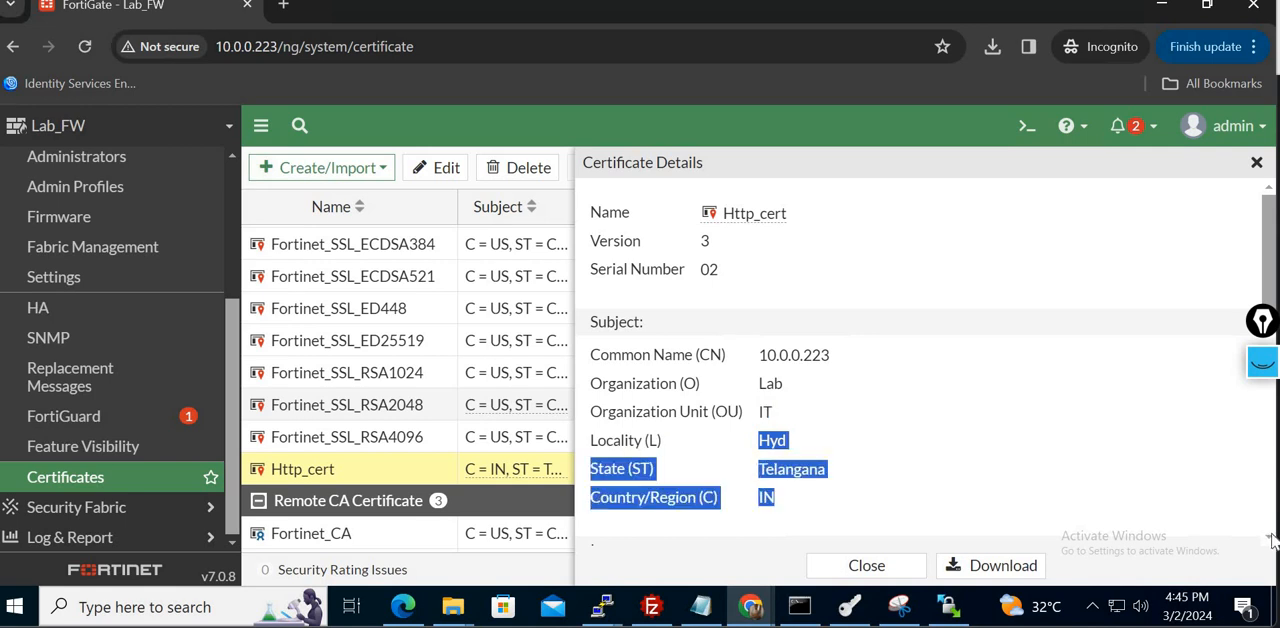
# - Check the issuer, validity period, fingerprint and extensions of Http_cert, and close its details
pyautogui.scroll(-1, 1270, 540)
pyautogui.scroll(-2, 1270, 540)
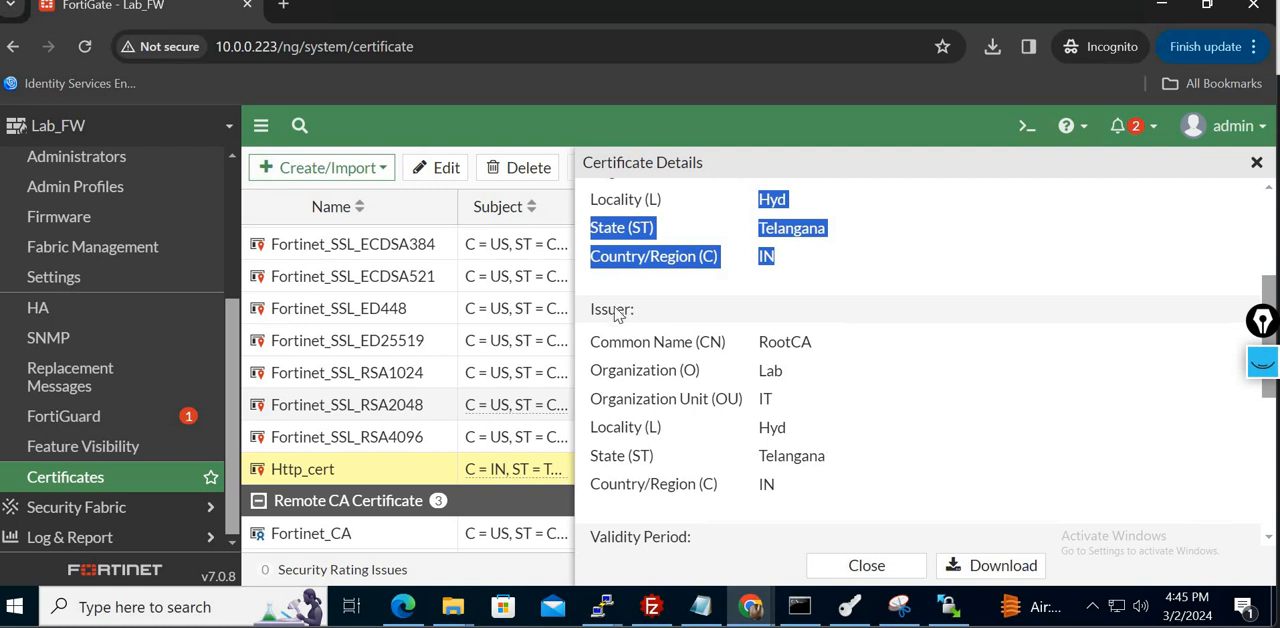
pyautogui.doubleClick(798, 342)
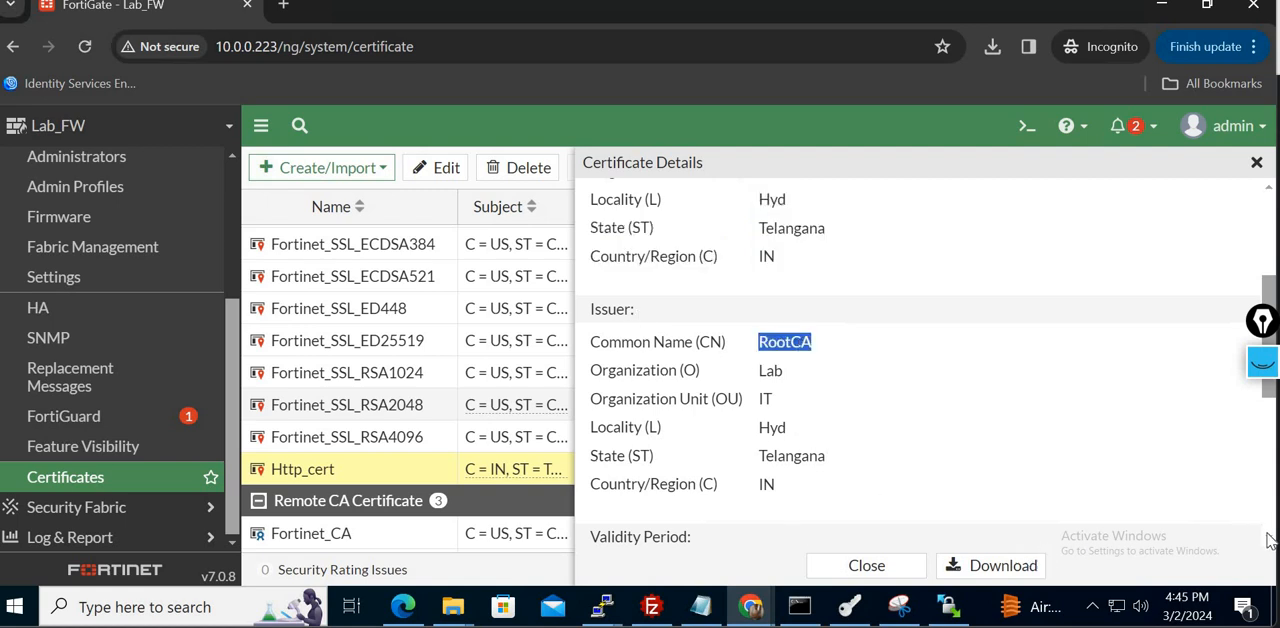
pyautogui.scroll(-2, 798, 373)
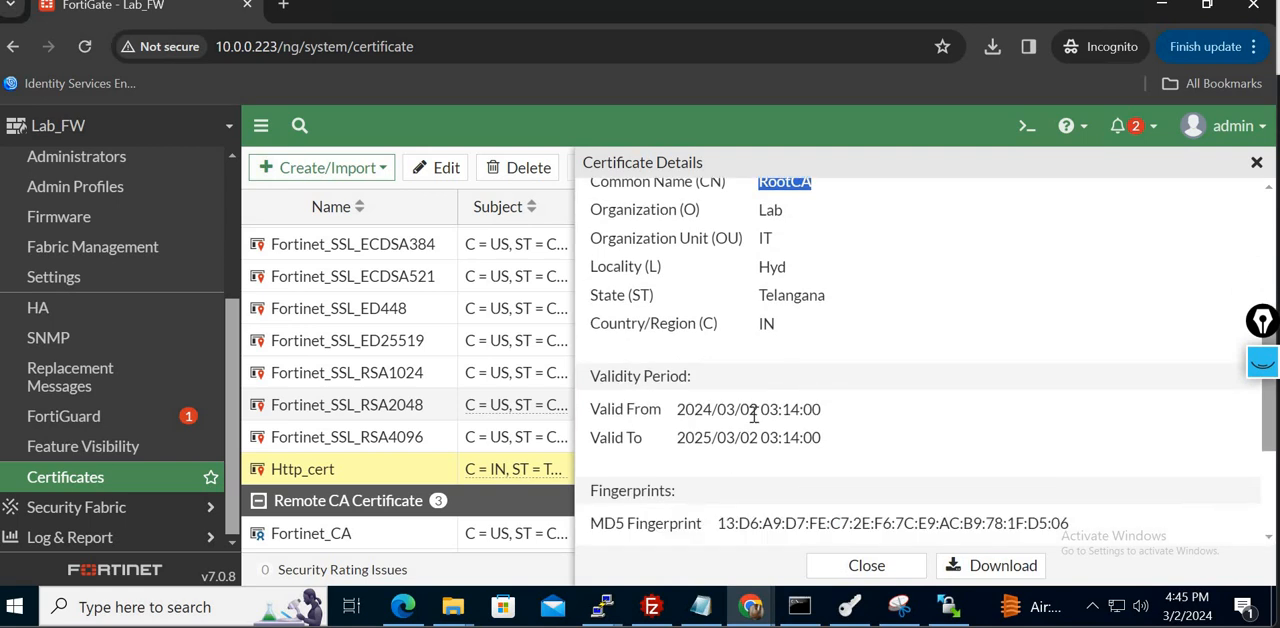
pyautogui.tripleClick(725, 409)
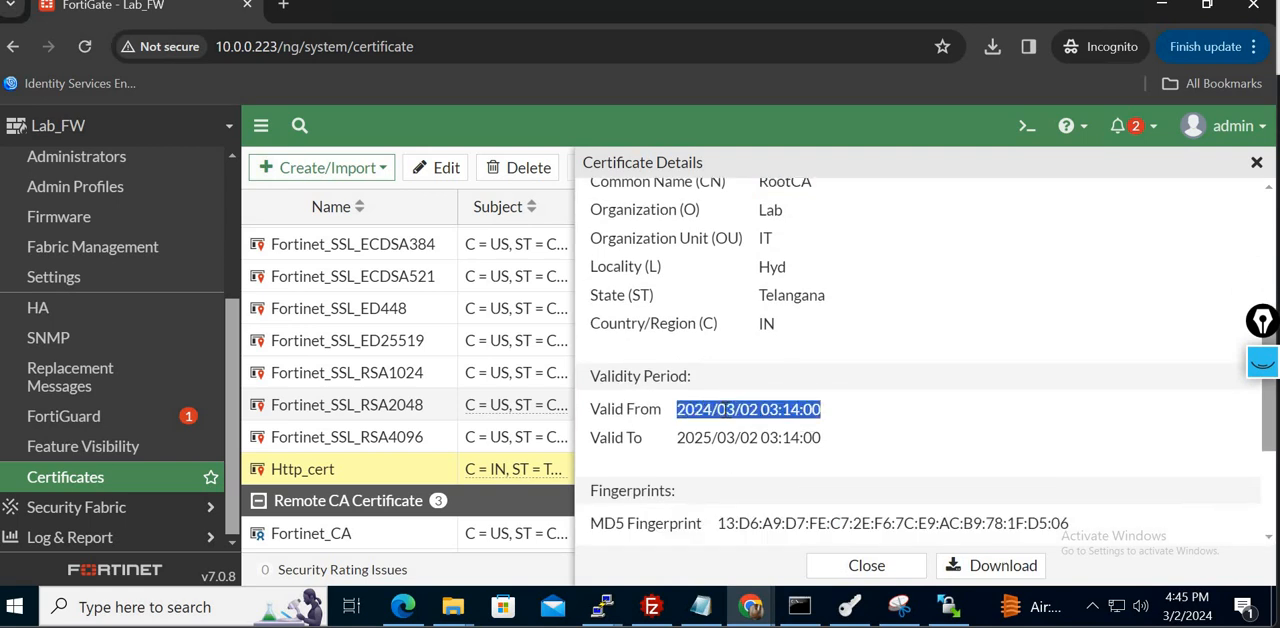
pyautogui.doubleClick(700, 438)
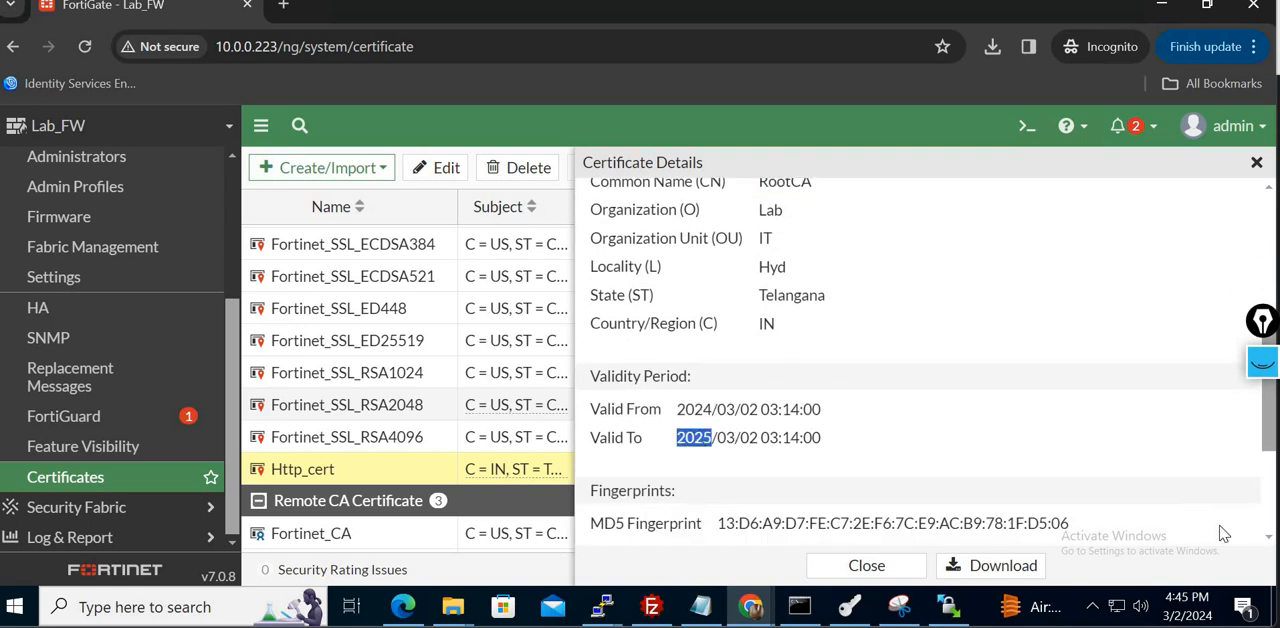
pyautogui.scroll(-3, 1268, 538)
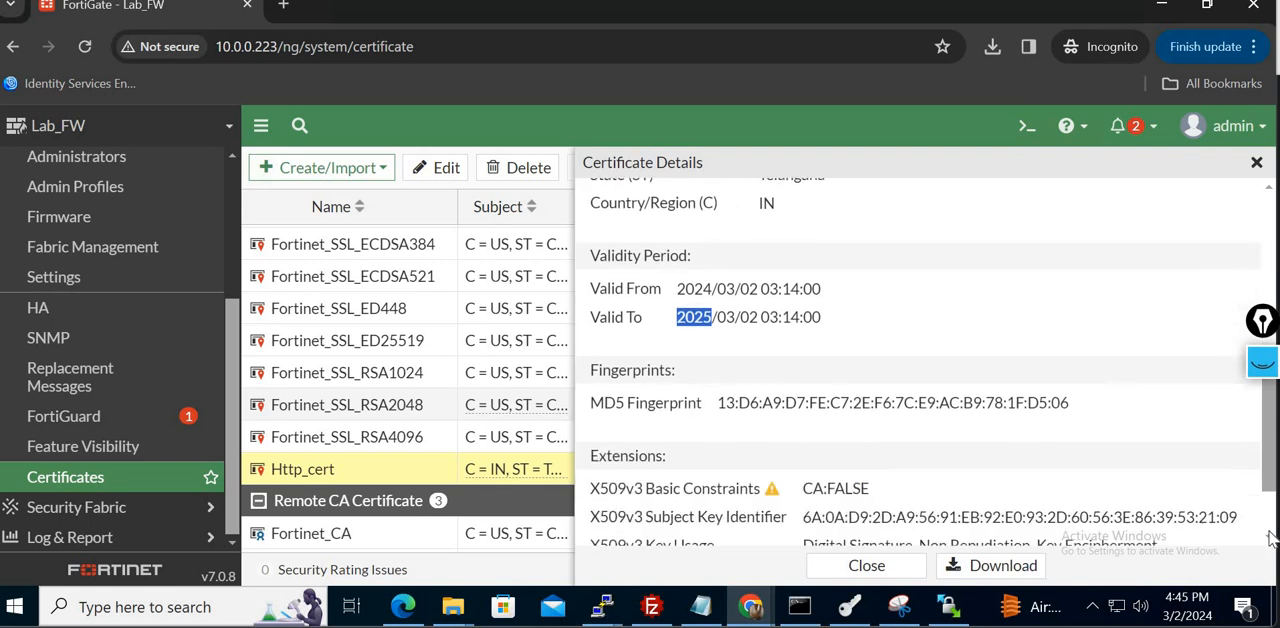
pyautogui.click(878, 566)
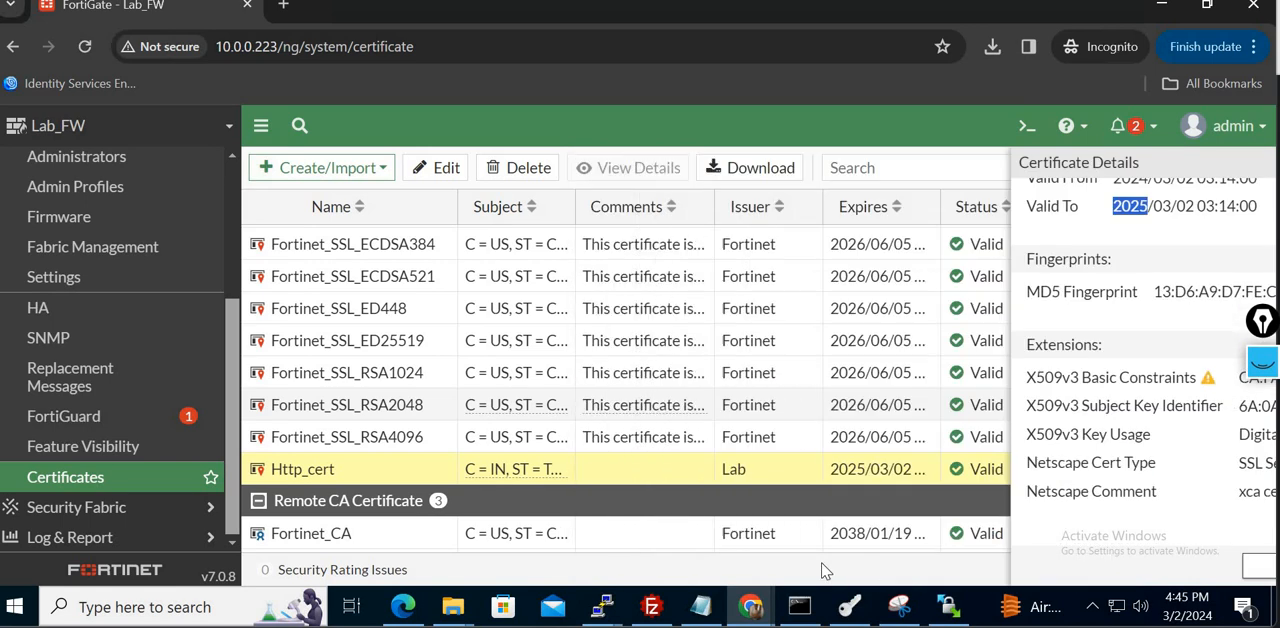
# - Switch to XCA and export the RootCA certificate to the Downloads folder as RootCA.crt in PEM format
pyautogui.click(855, 615)
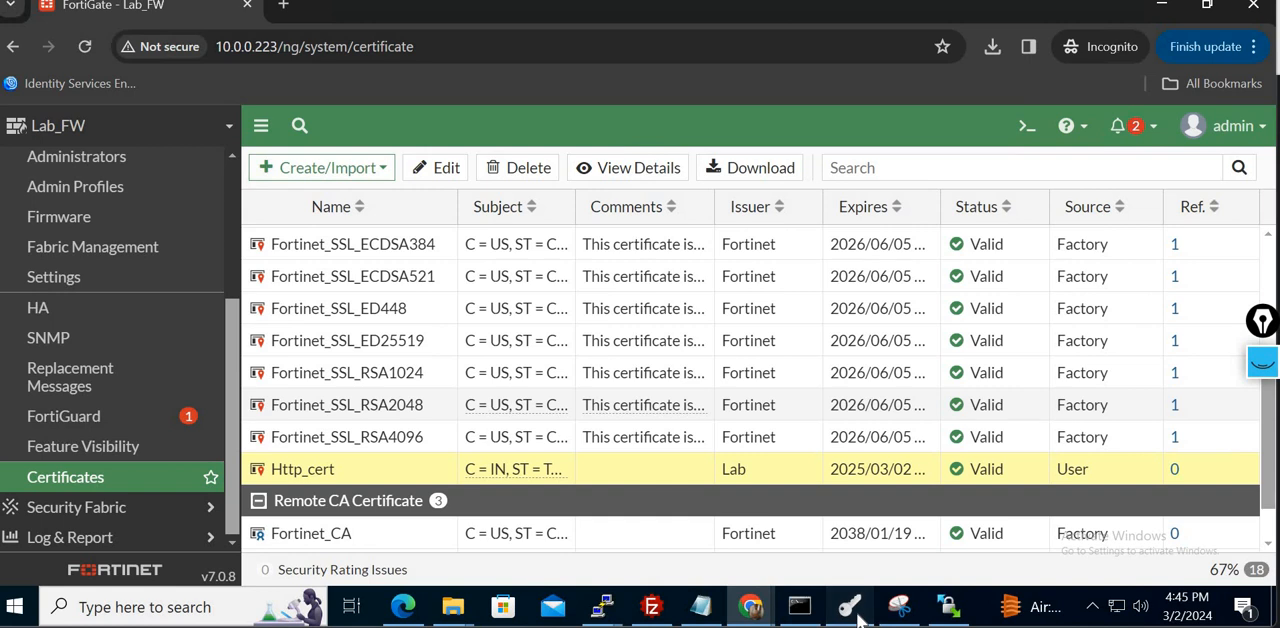
pyautogui.click(491, 223)
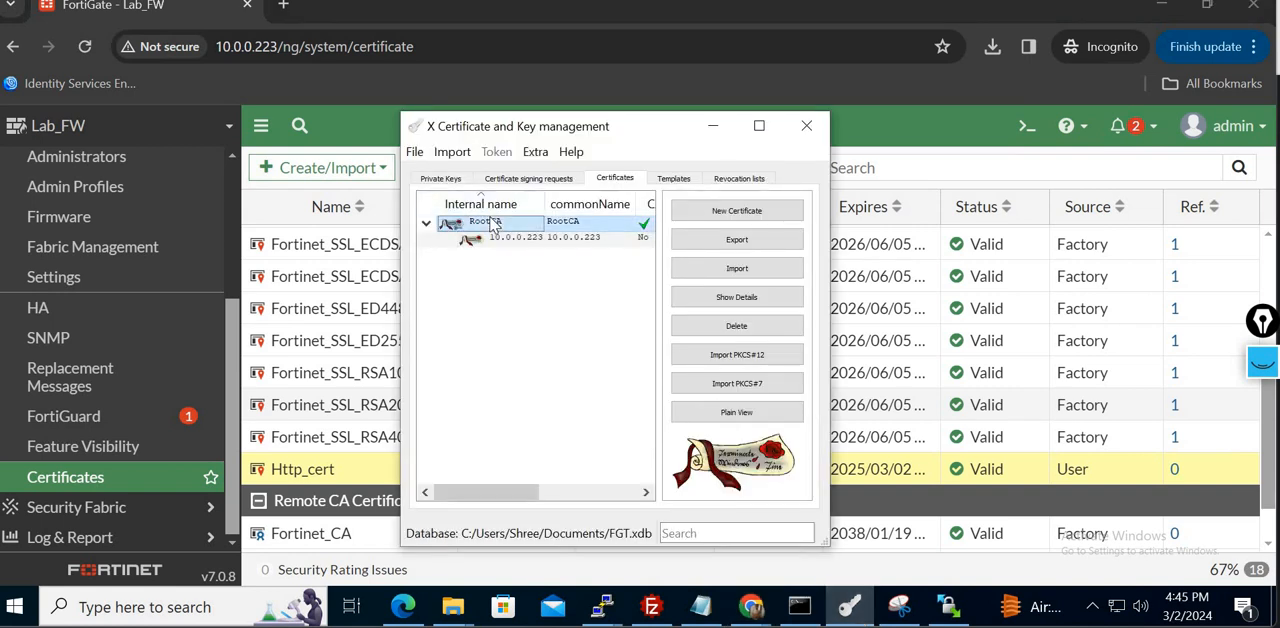
pyautogui.rightClick(491, 223)
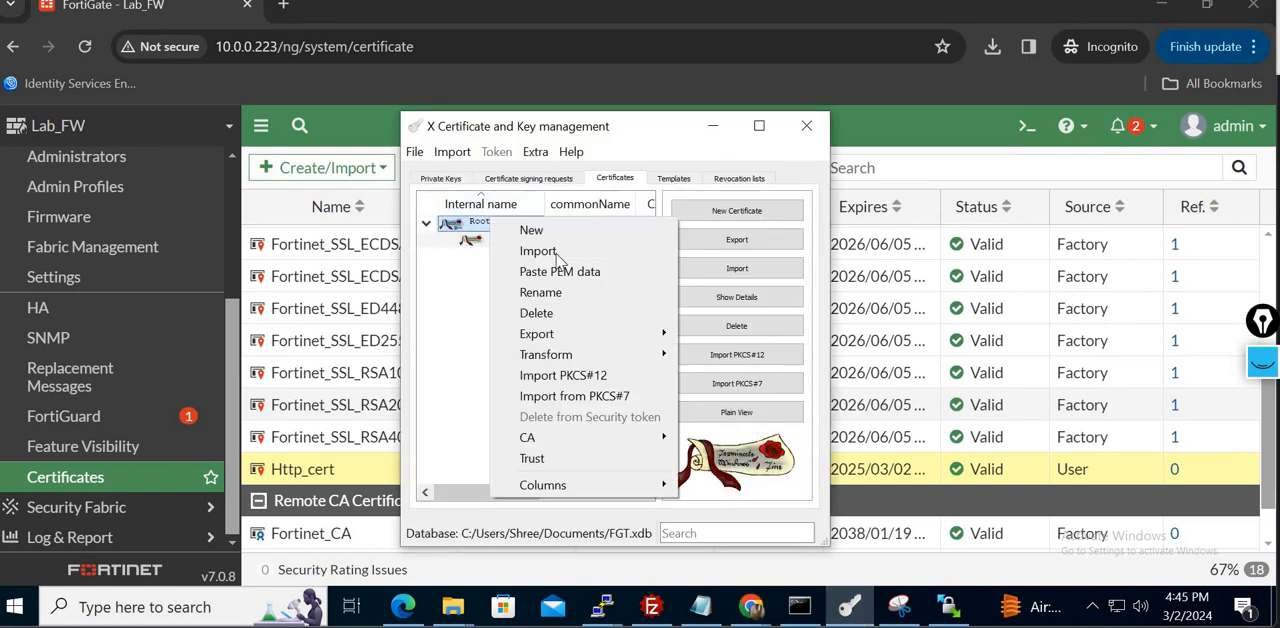
pyautogui.click(758, 241)
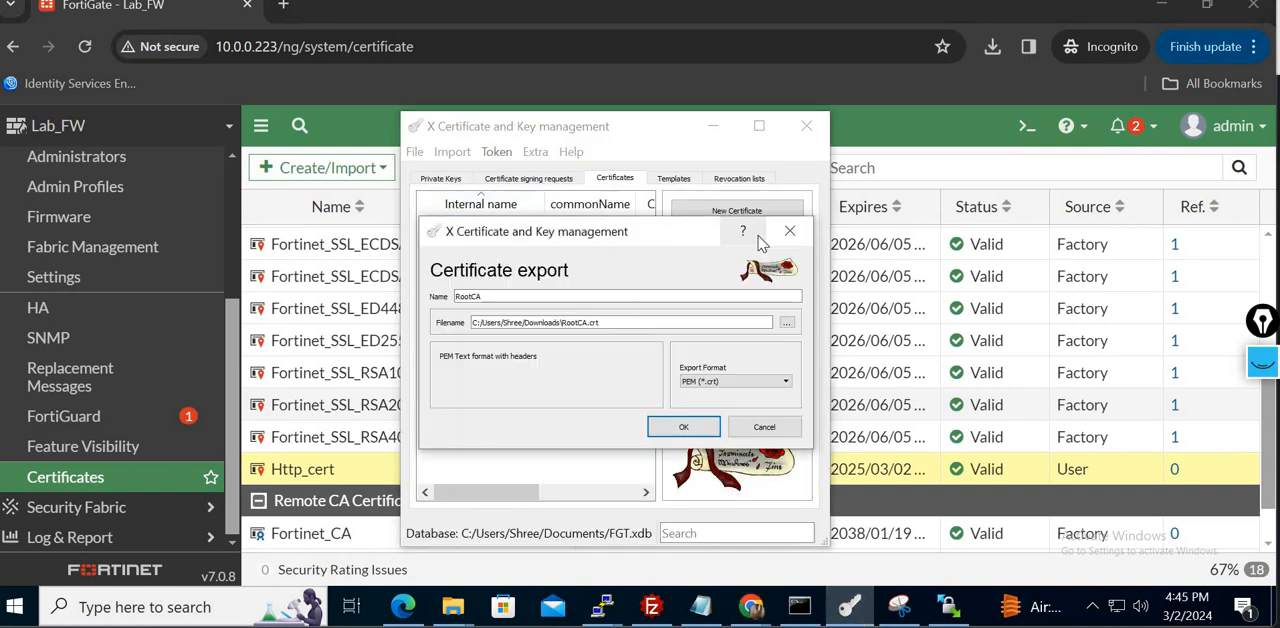
pyautogui.click(686, 427)
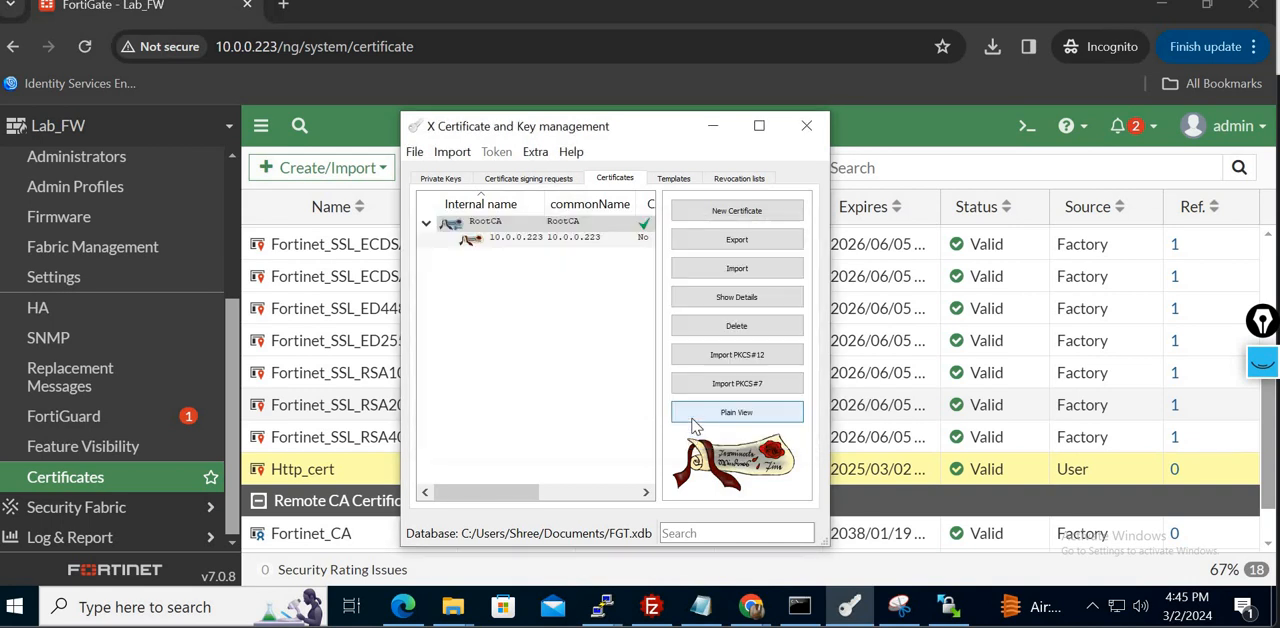
# - Switch back to the FortiGate page, import RootCA from Downloads as a file-type CA certificate, and check the certificate list
pyautogui.click(916, 160)
pyautogui.click(377, 168)
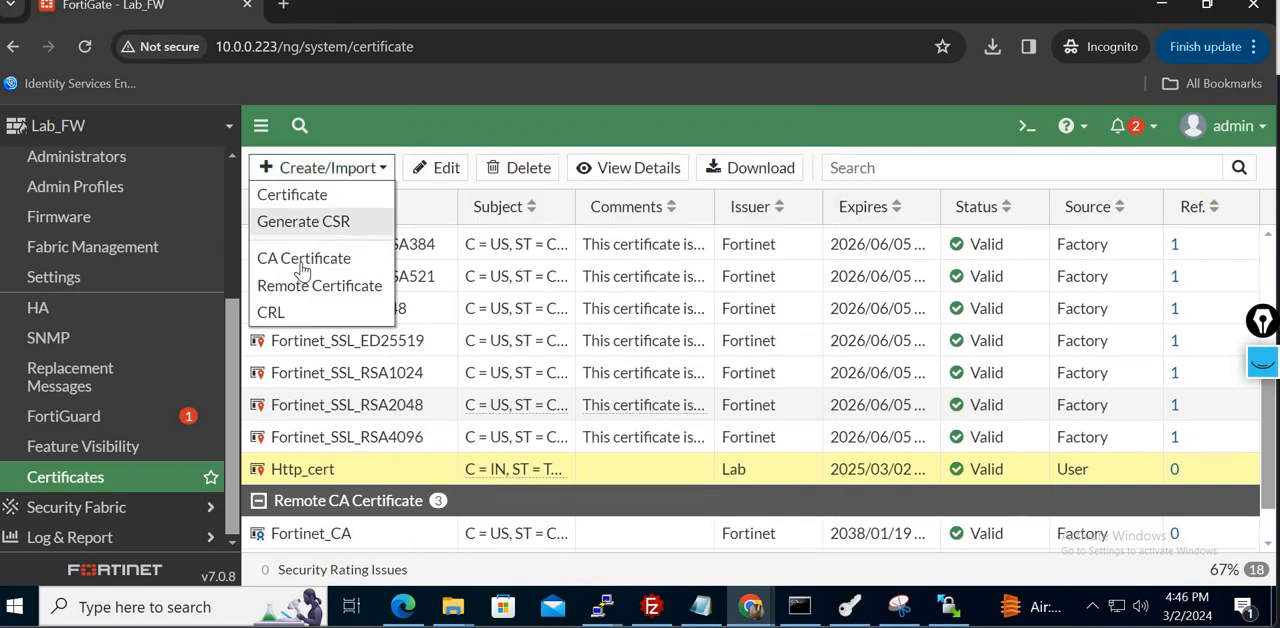
pyautogui.click(303, 262)
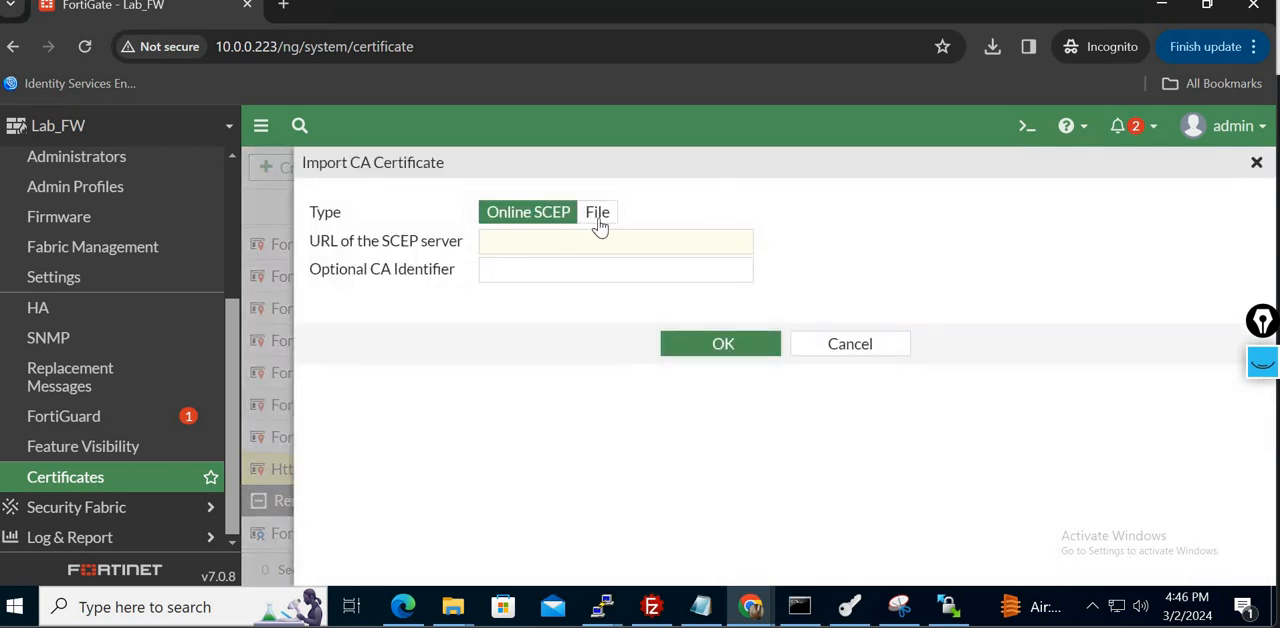
pyautogui.click(598, 213)
pyautogui.click(400, 243)
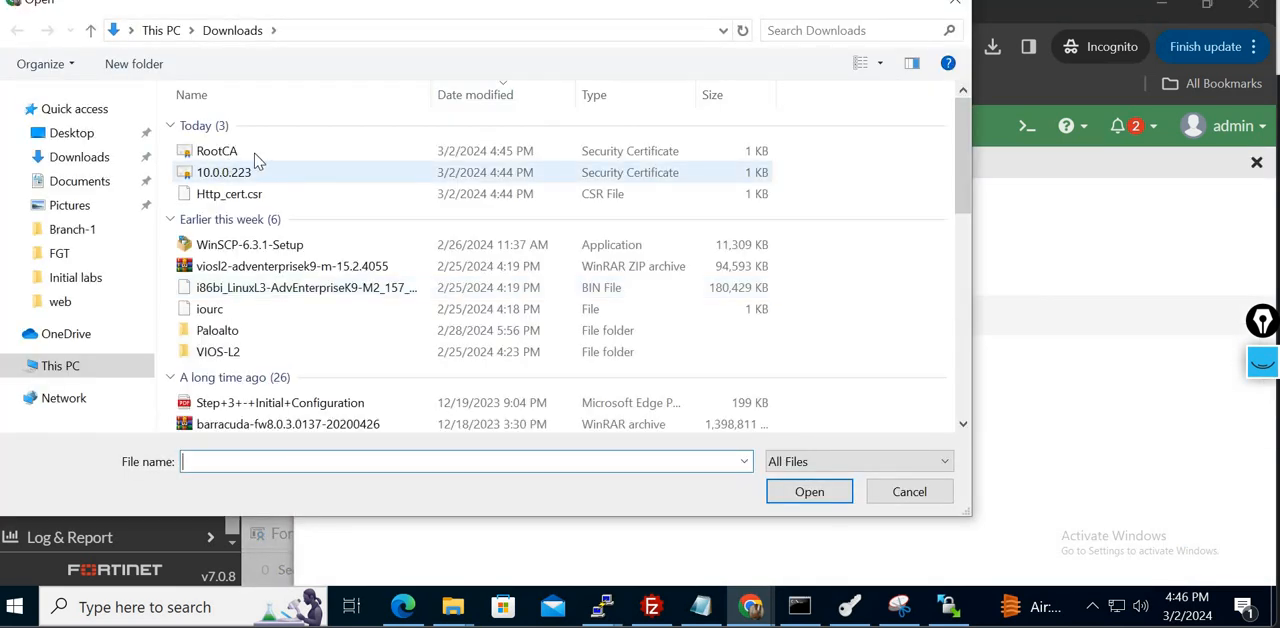
pyautogui.click(240, 152)
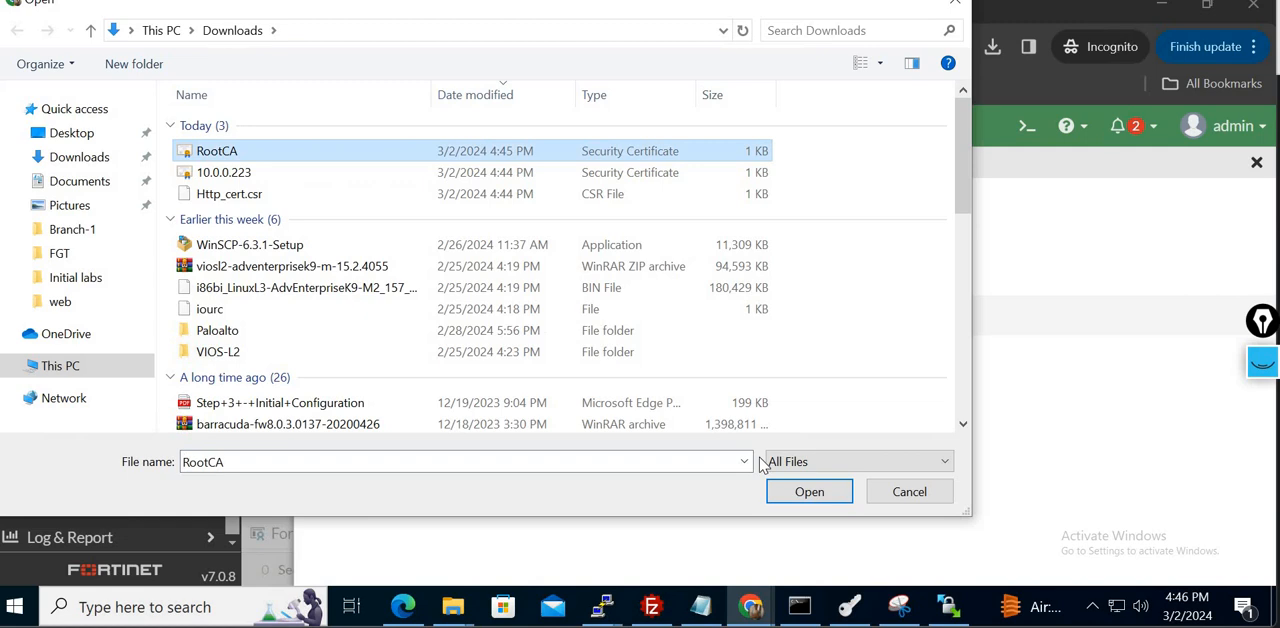
pyautogui.click(809, 492)
pyautogui.click(710, 316)
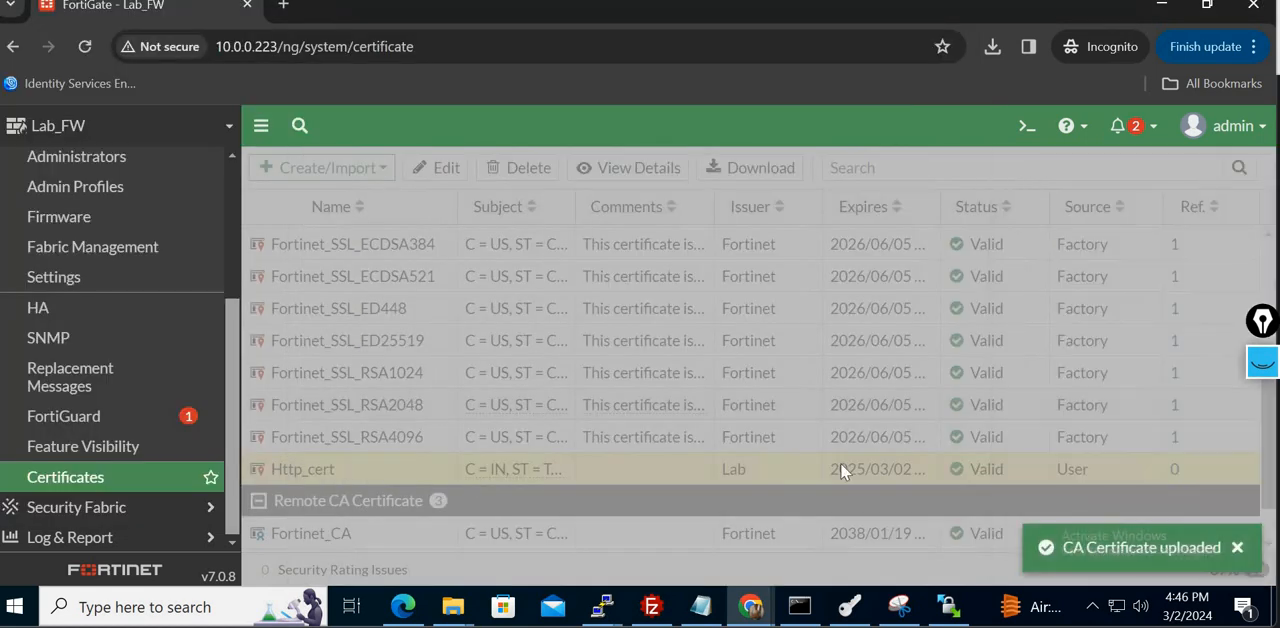
pyautogui.scroll(-3, 1268, 498)
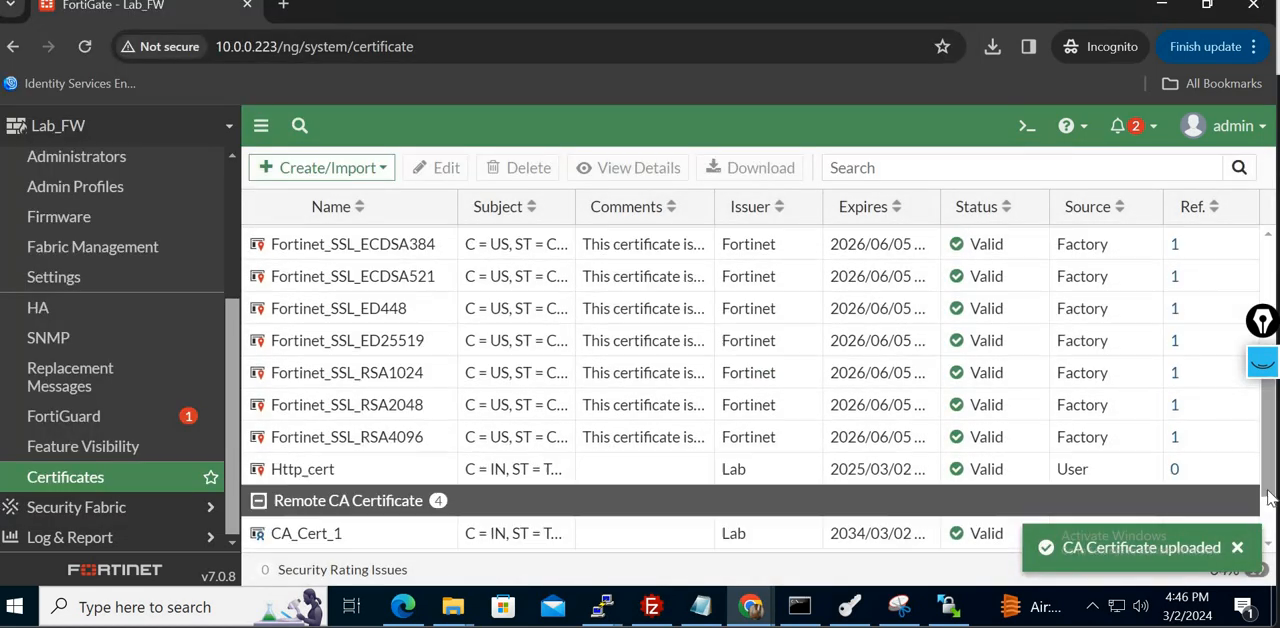
pyautogui.click(407, 537)
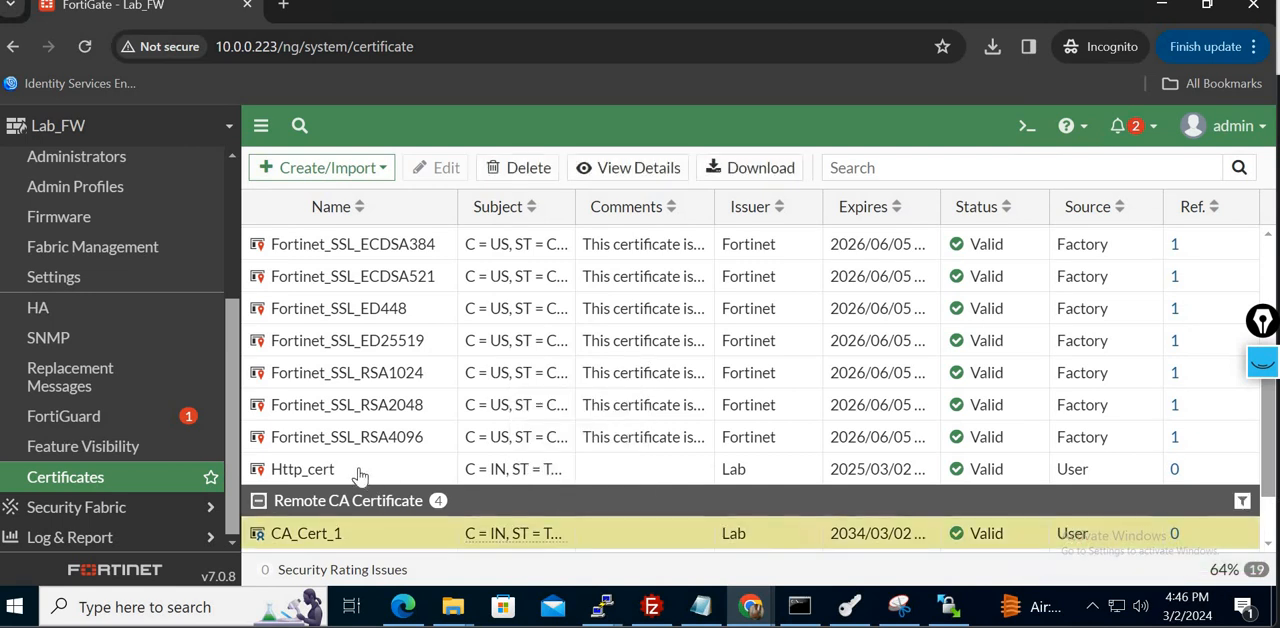
pyautogui.click(360, 474)
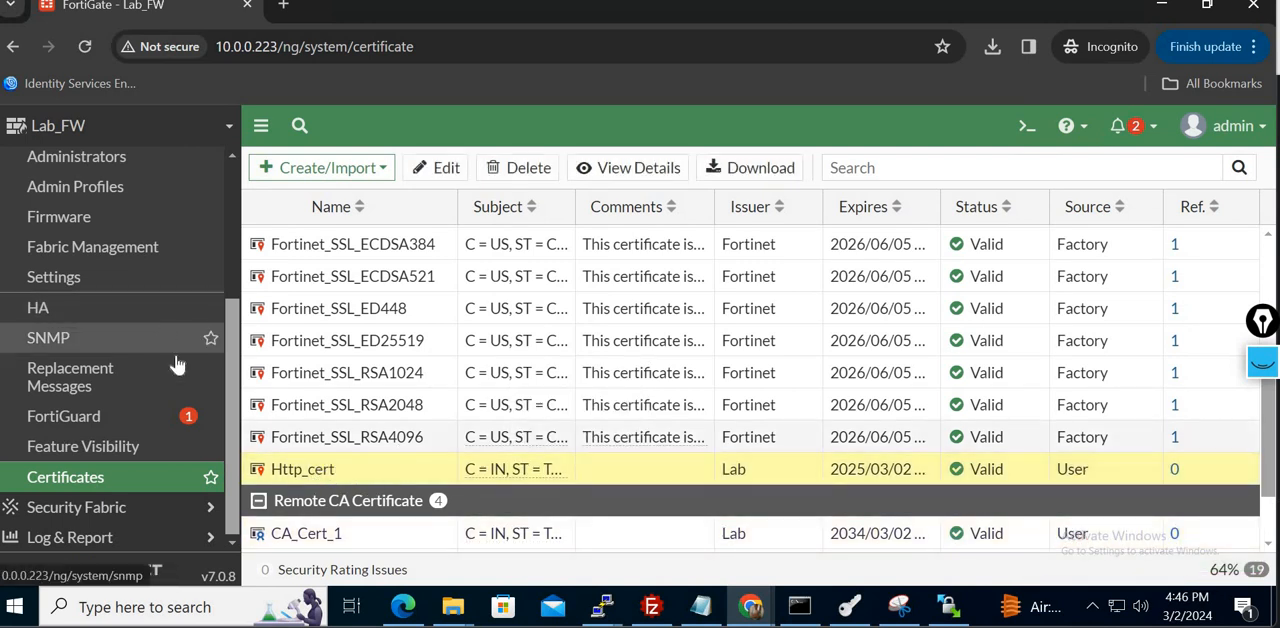
# - Set the HTTPS server certificate in the system's administration settings to Http_cert and apply the change
pyautogui.click(108, 279)
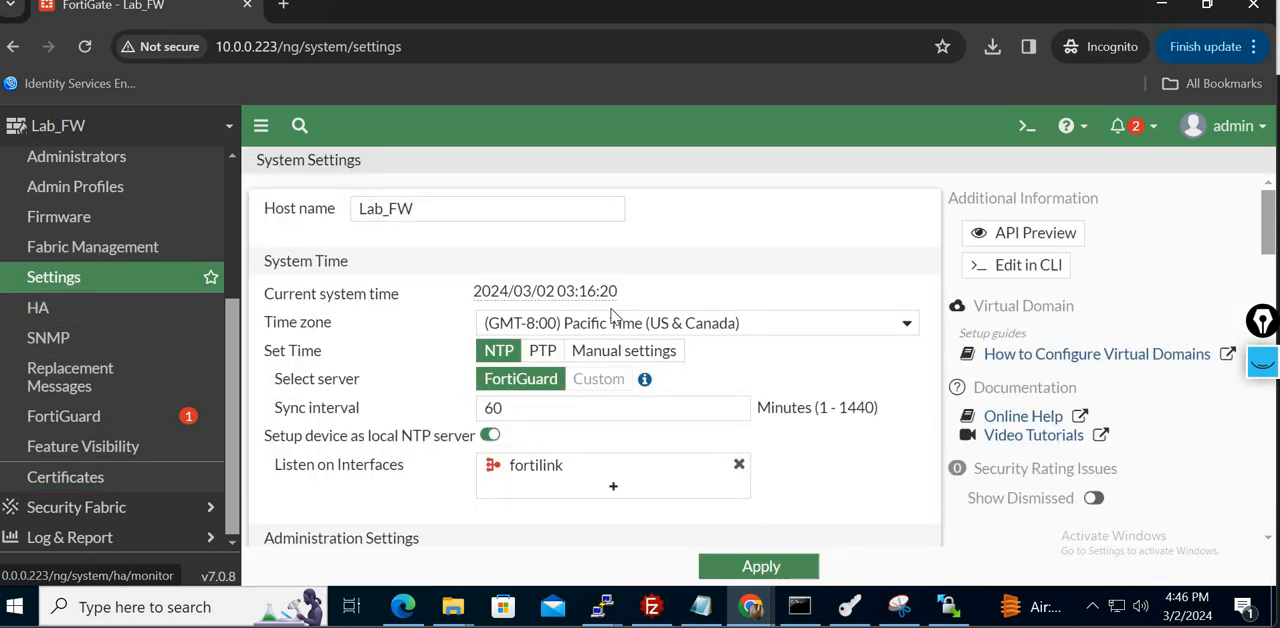
pyautogui.scroll(-3, 880, 385)
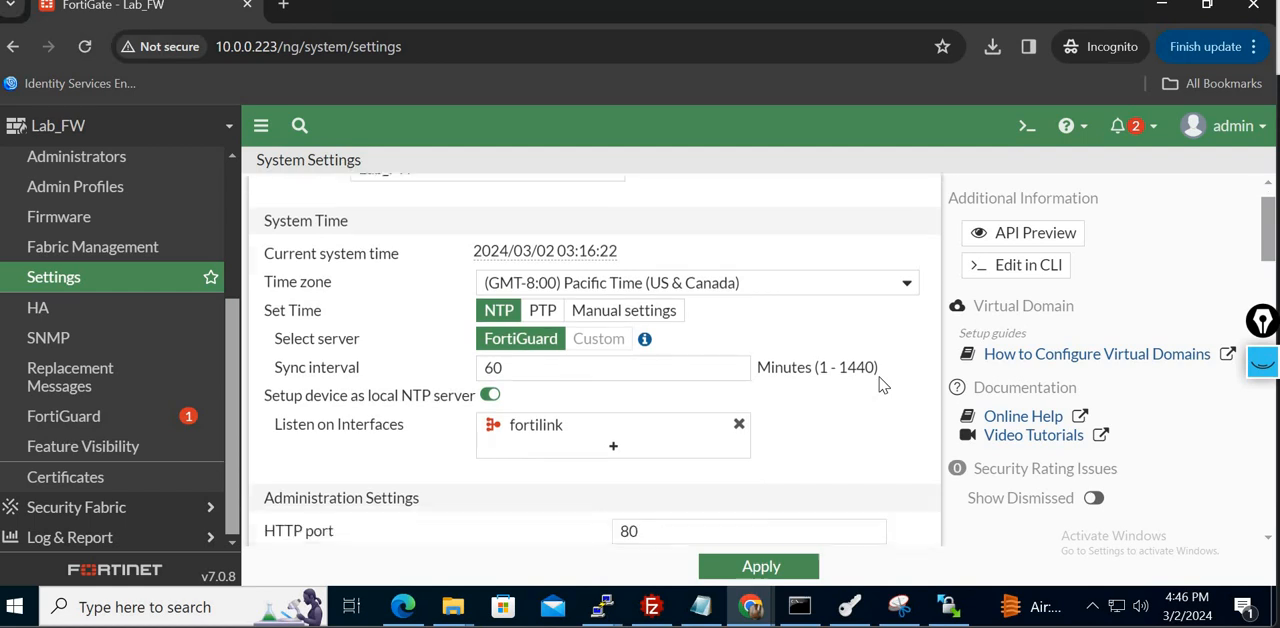
pyautogui.scroll(-1, 880, 385)
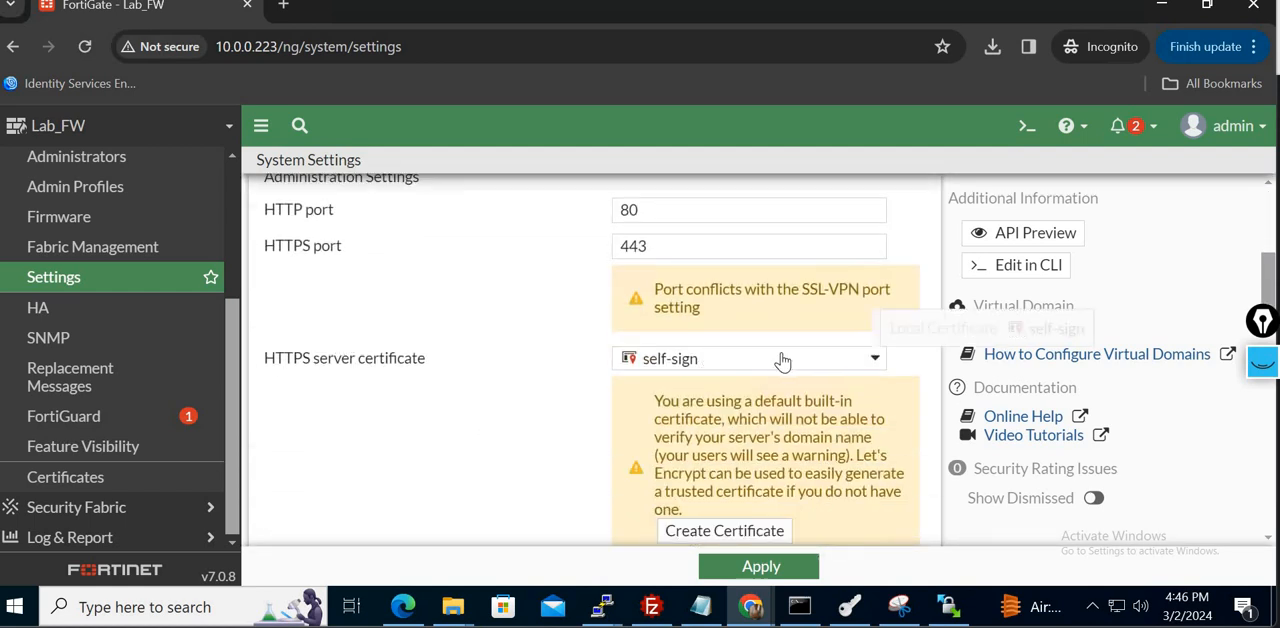
pyautogui.click(818, 367)
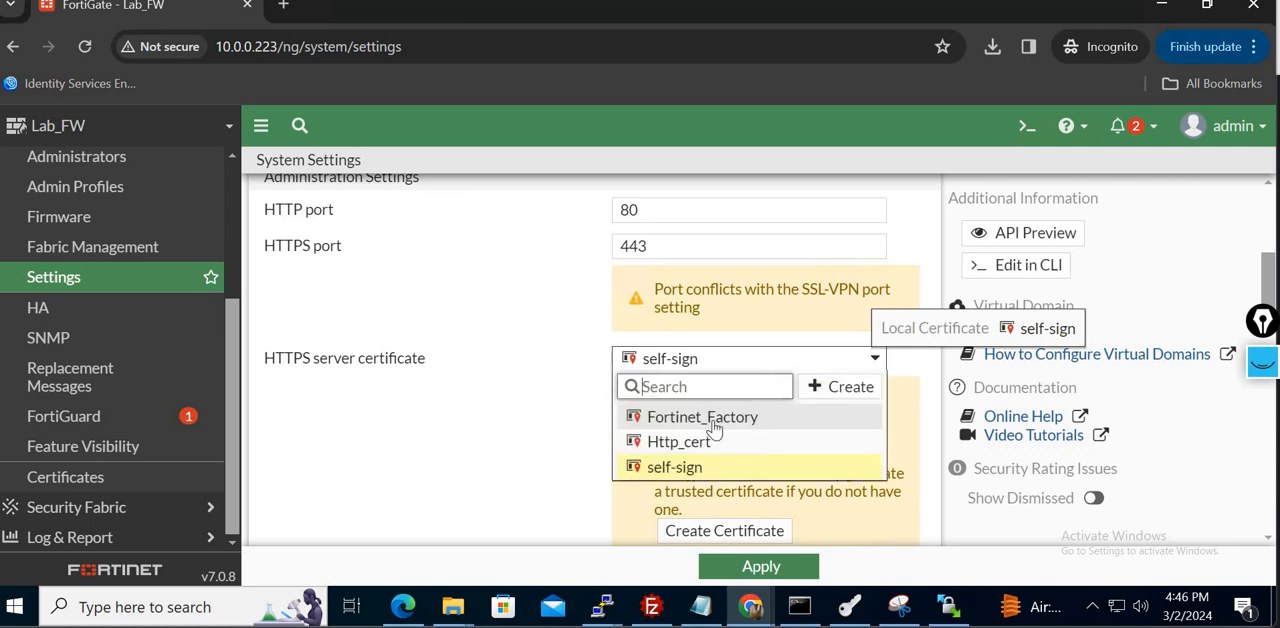
pyautogui.click(680, 442)
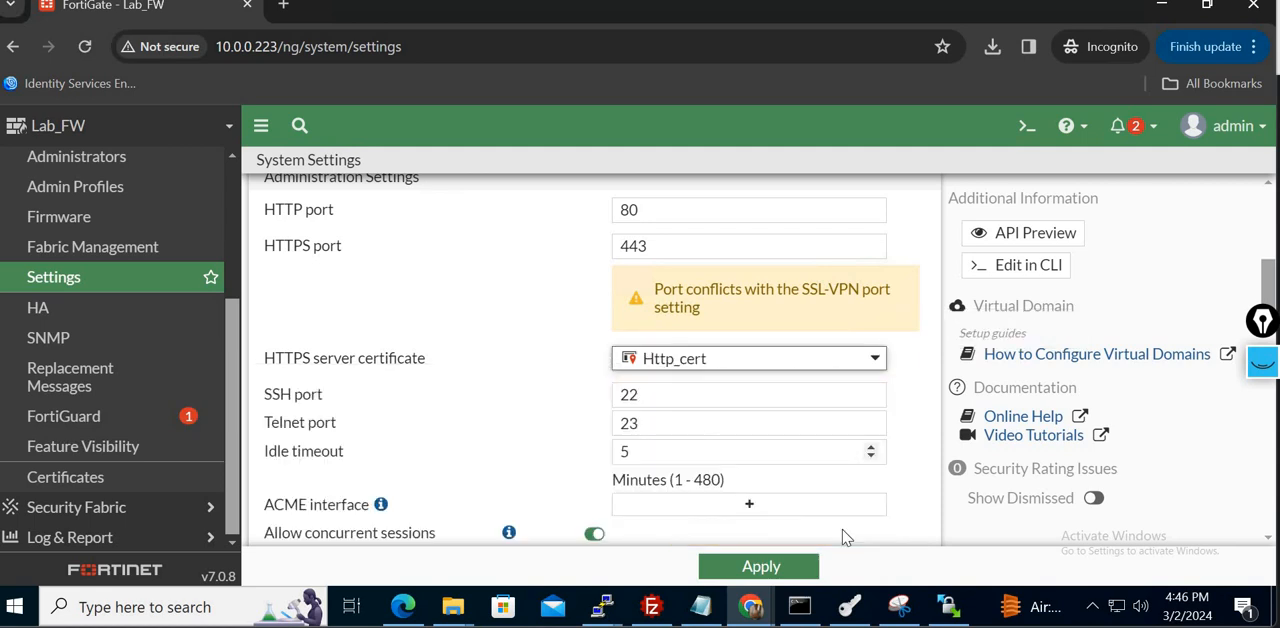
pyautogui.scroll(-1, 920, 500)
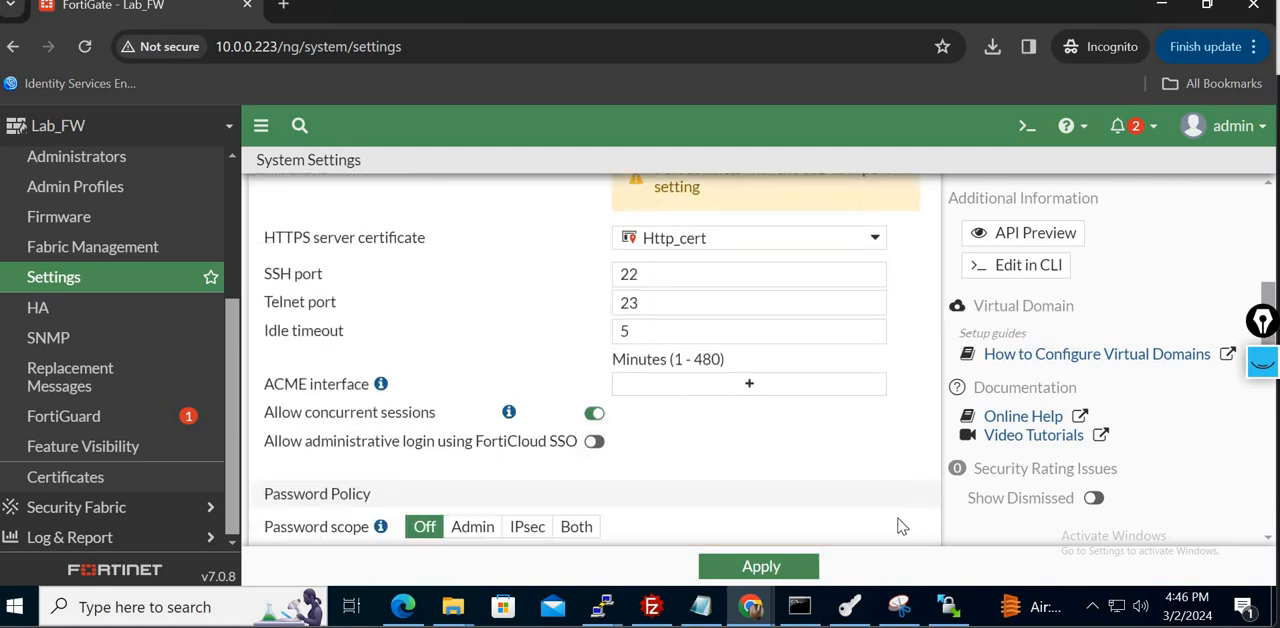
pyautogui.click(770, 568)
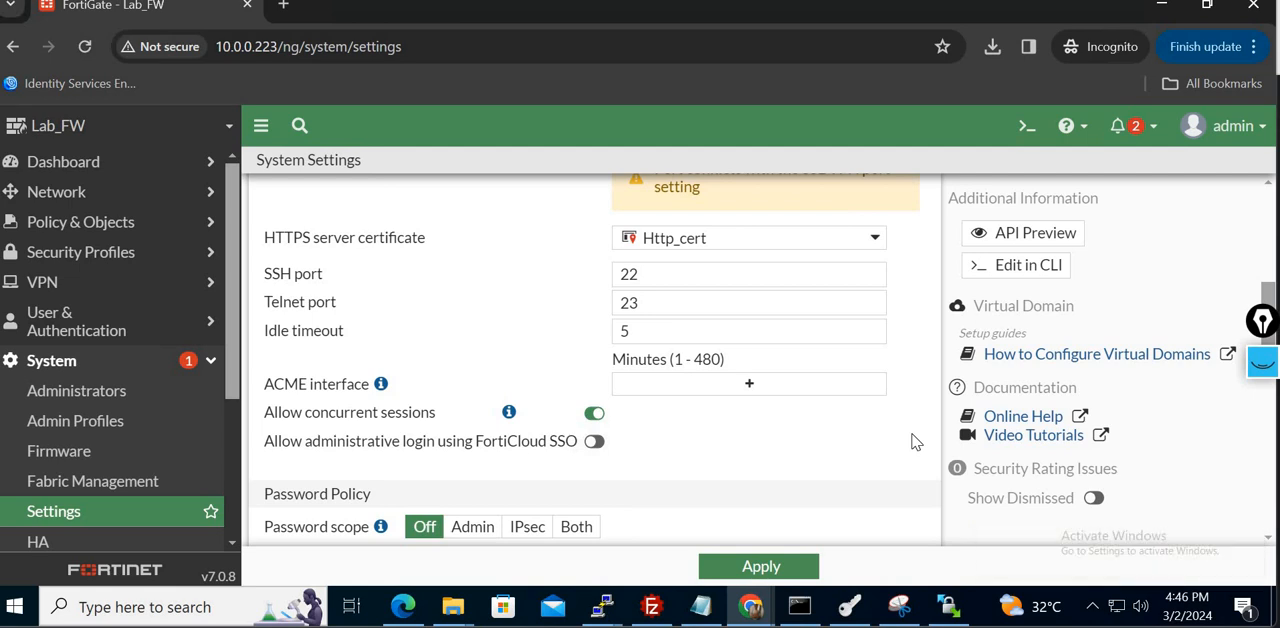
pyautogui.scroll(1, 913, 441)
pyautogui.scroll(2, 913, 441)
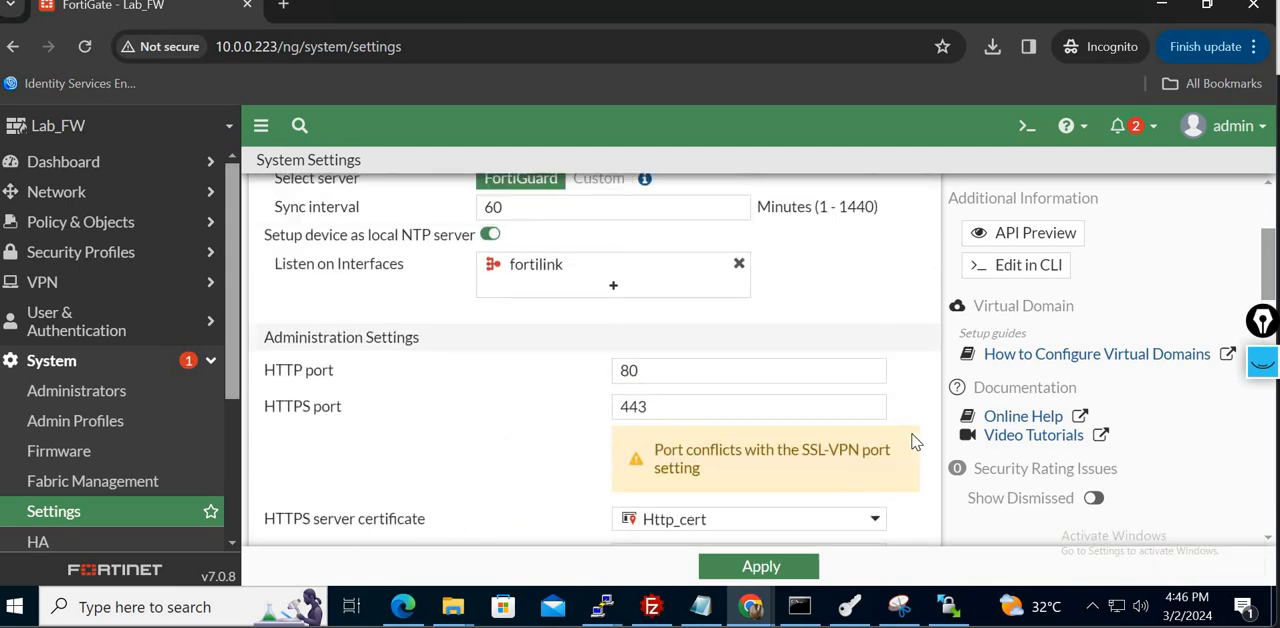